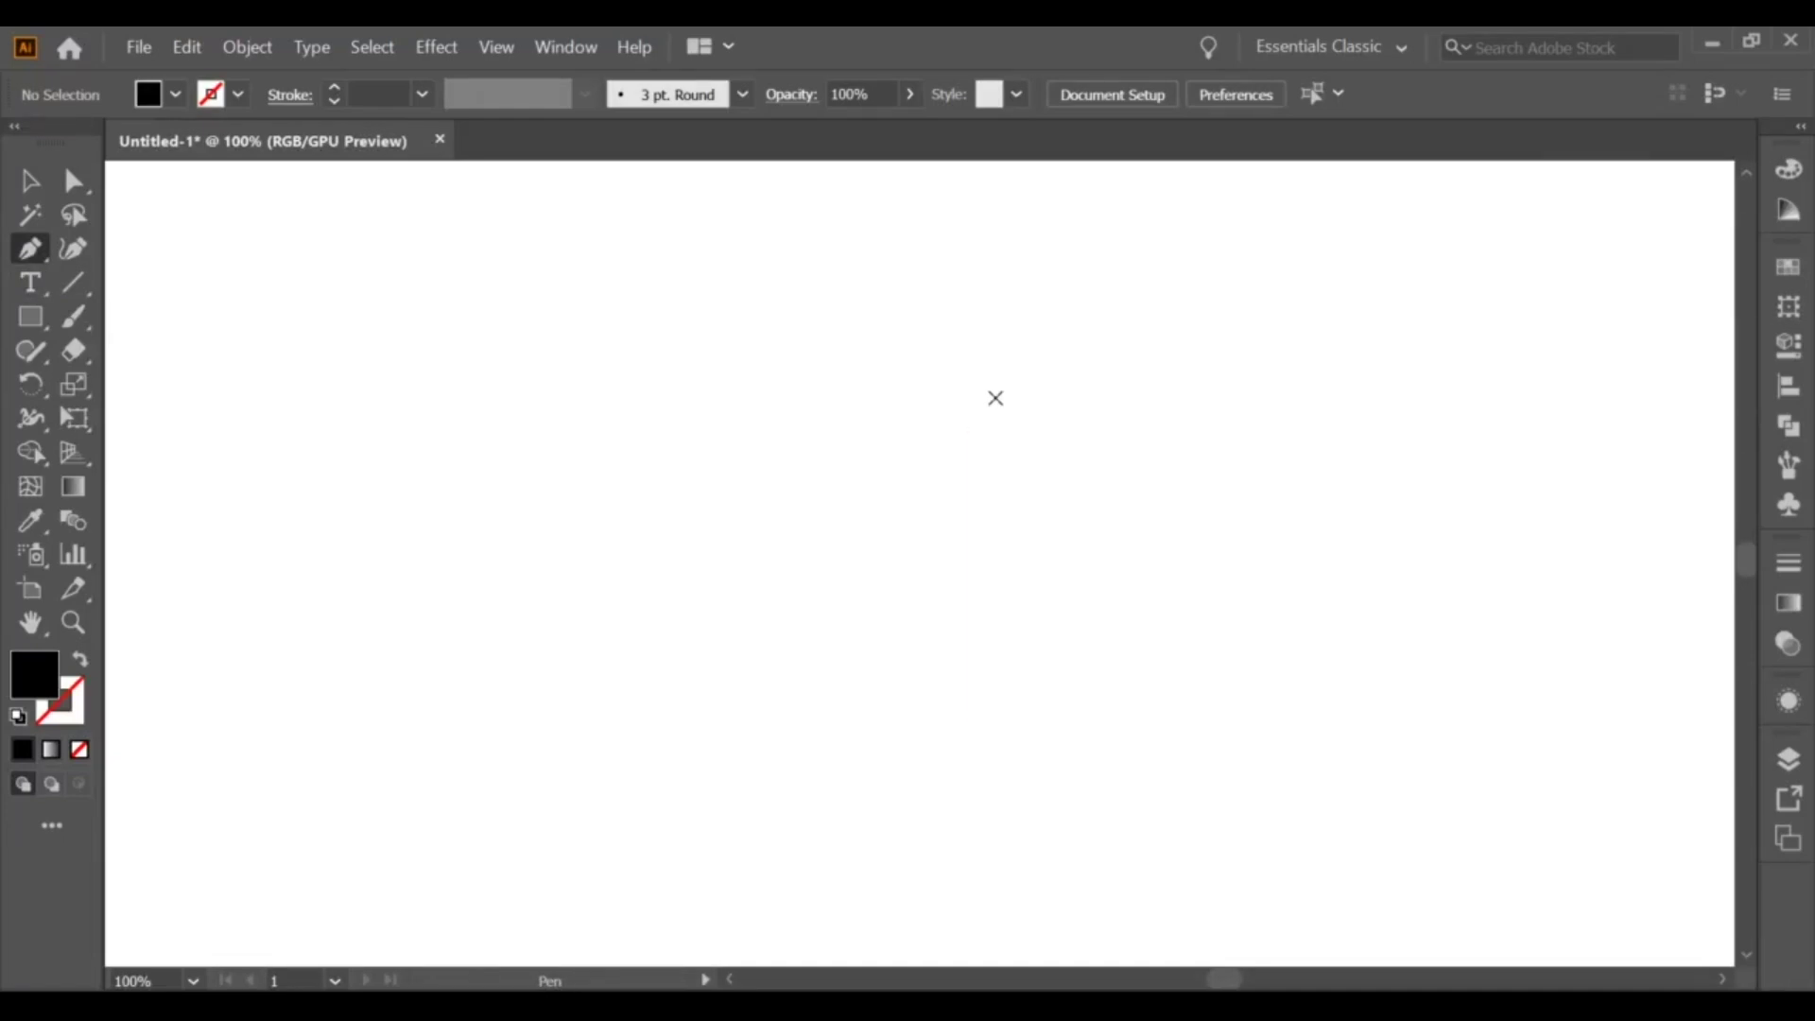
Step: Start the black-stroked, unfilled head outline and curve it up toward the hair
click(1000, 478)
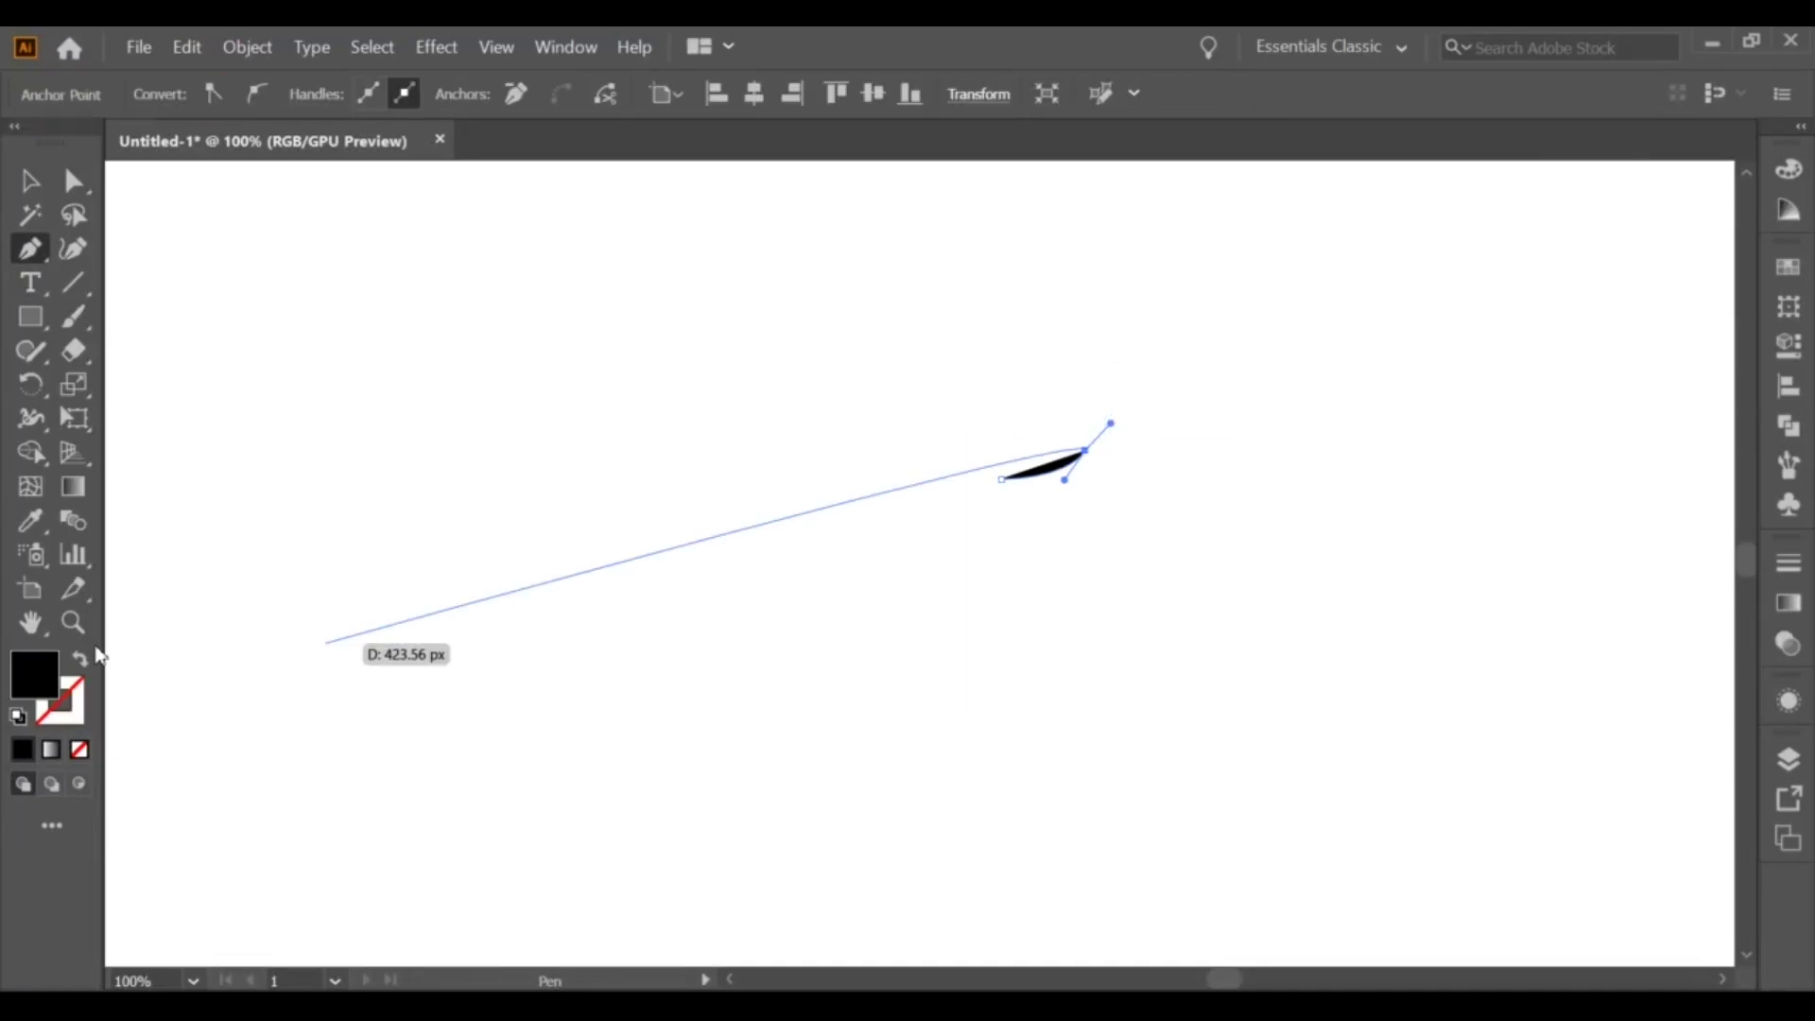
key(shift+x)
click(1124, 360)
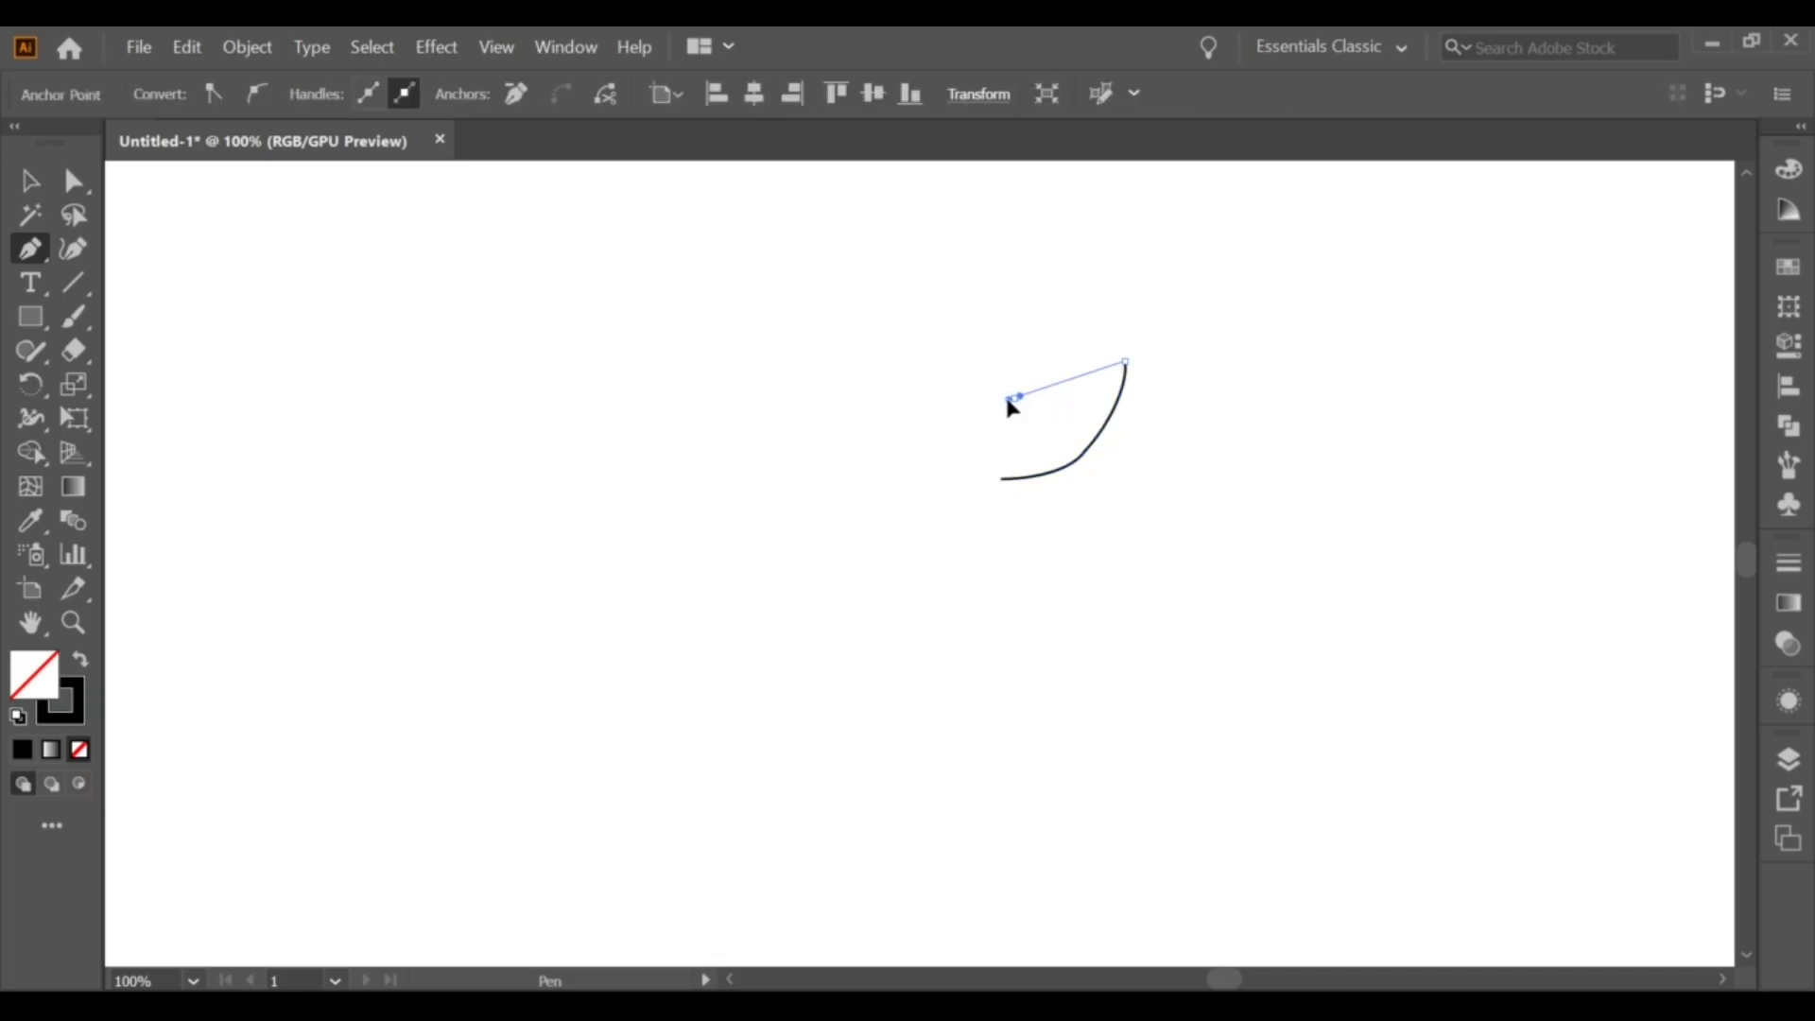
drag(944, 369, 921, 382)
drag(908, 330, 914, 305)
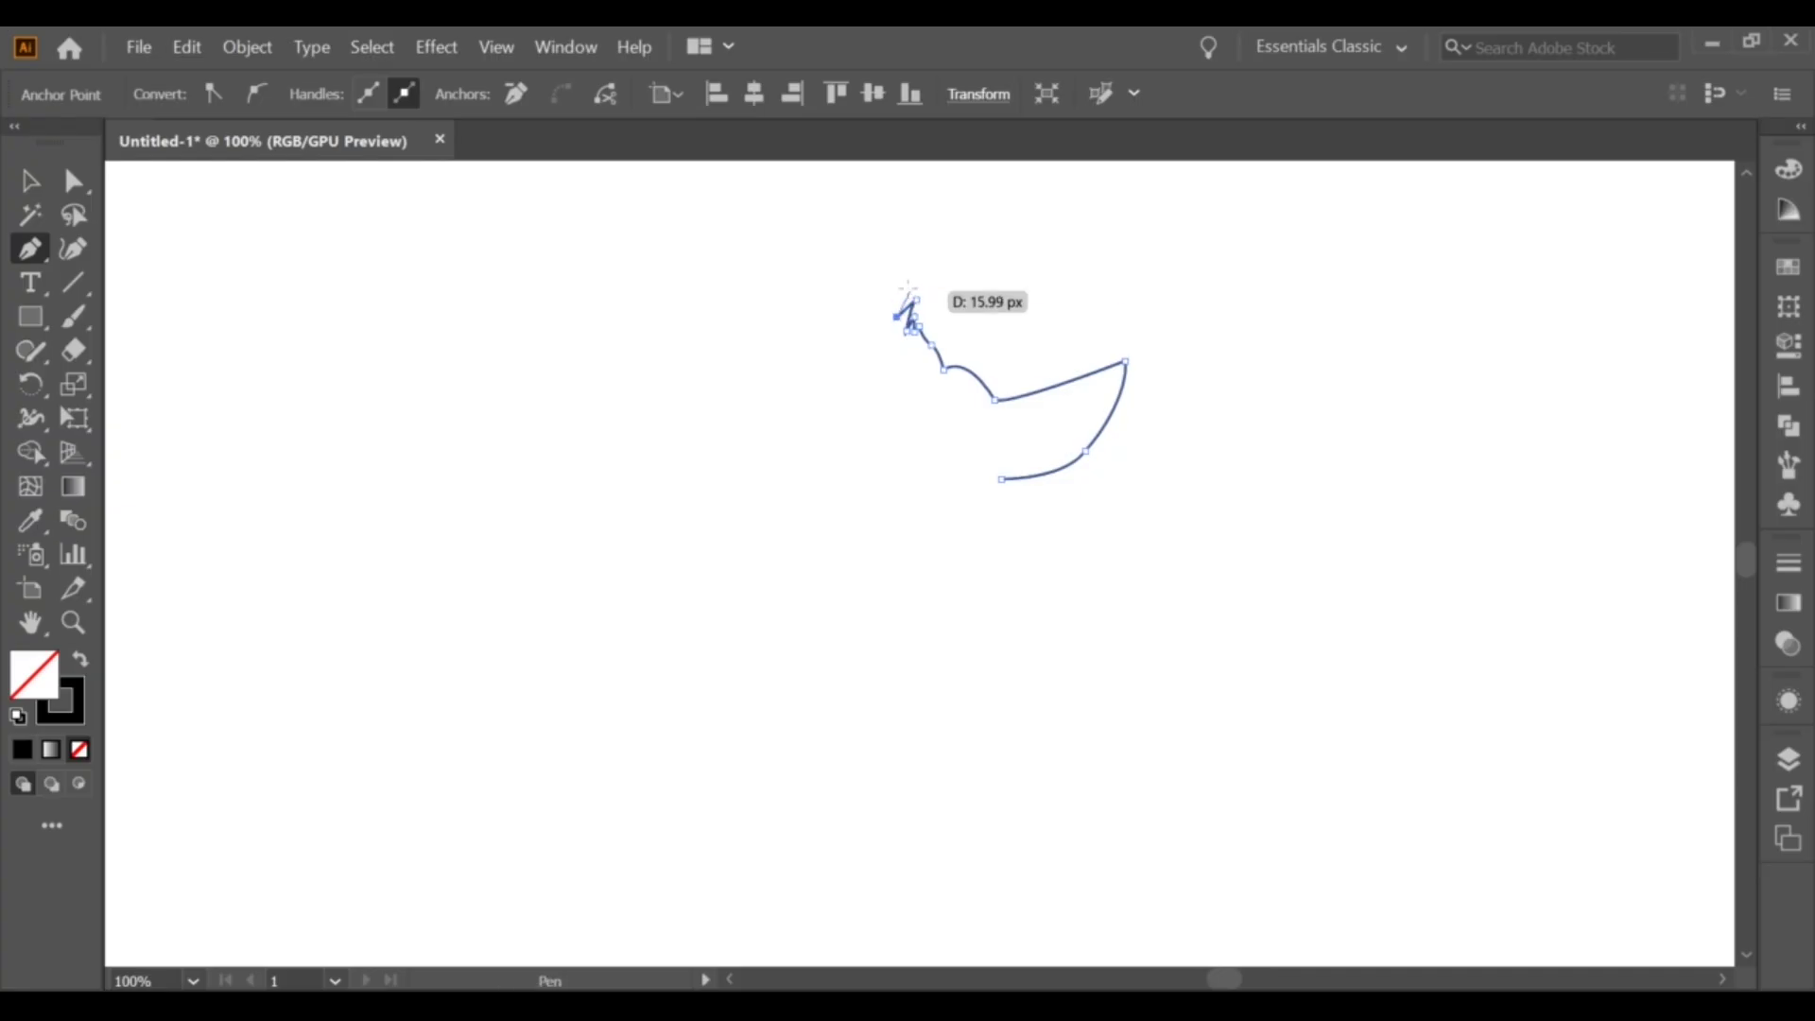
Step: Draw the spiky hair tuft and the wide rounded left ear
click(912, 301)
click(866, 351)
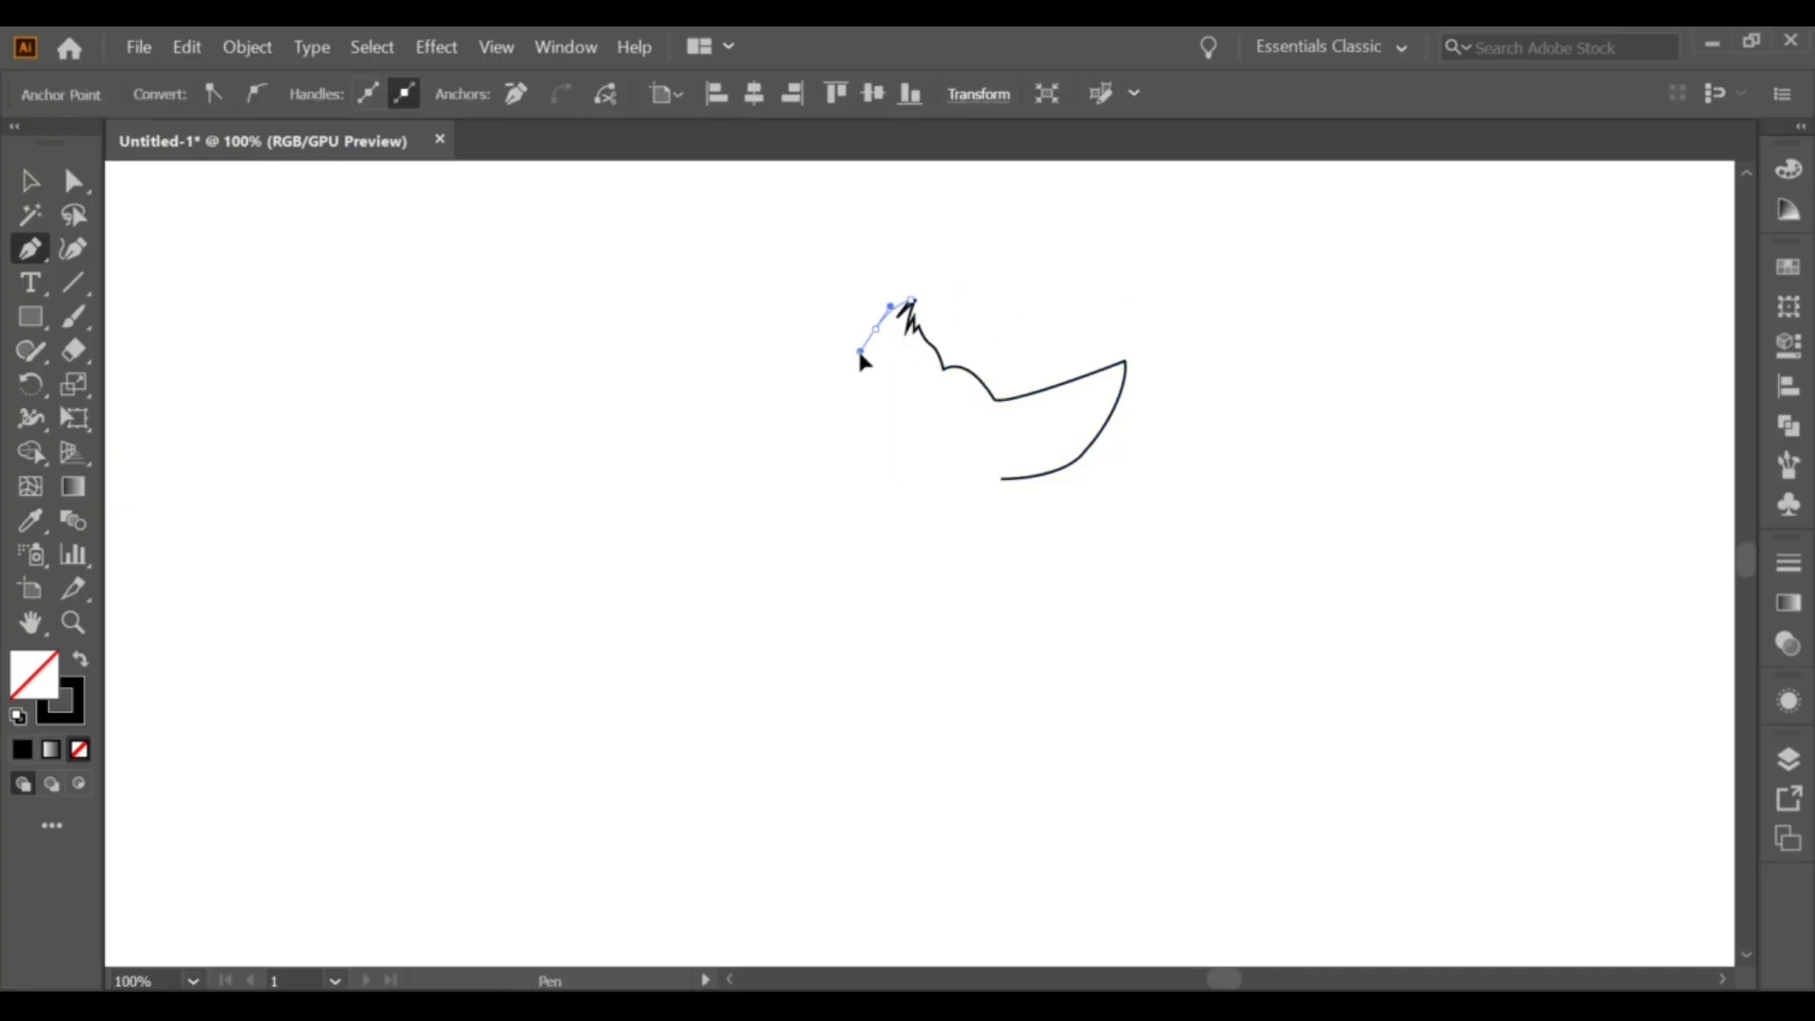
drag(833, 365, 836, 383)
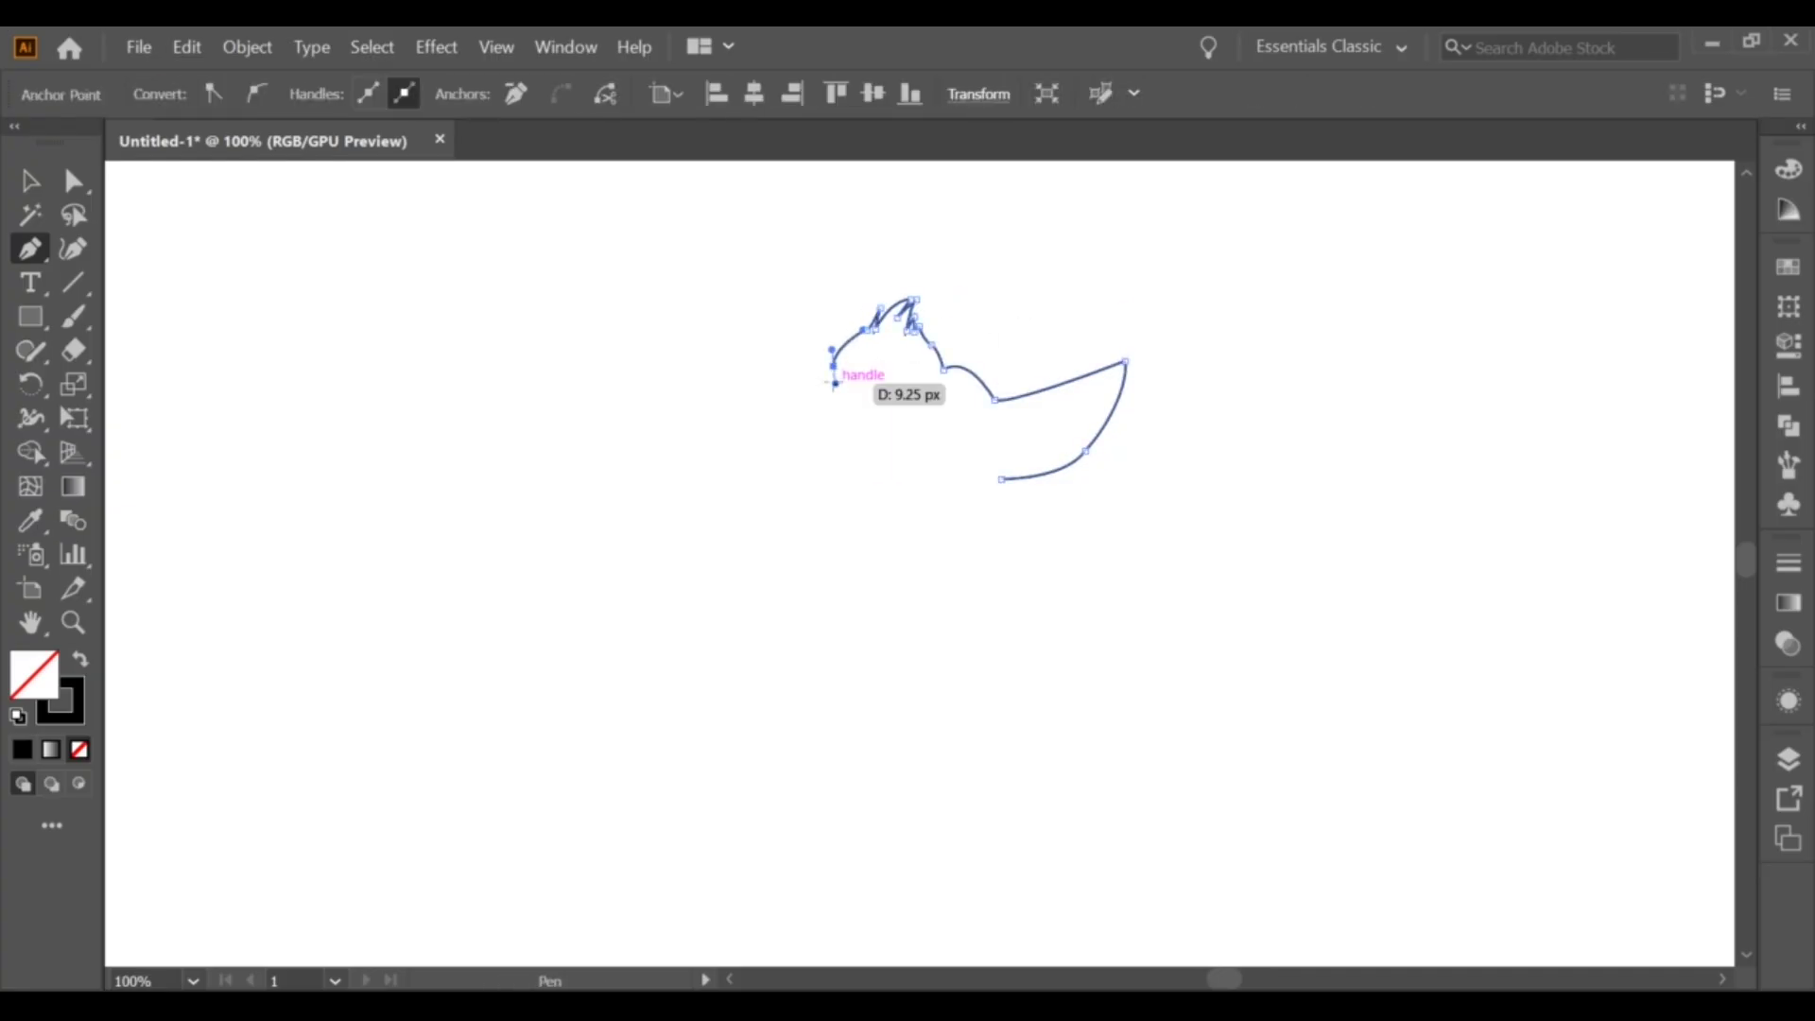
click(792, 388)
drag(638, 358, 770, 466)
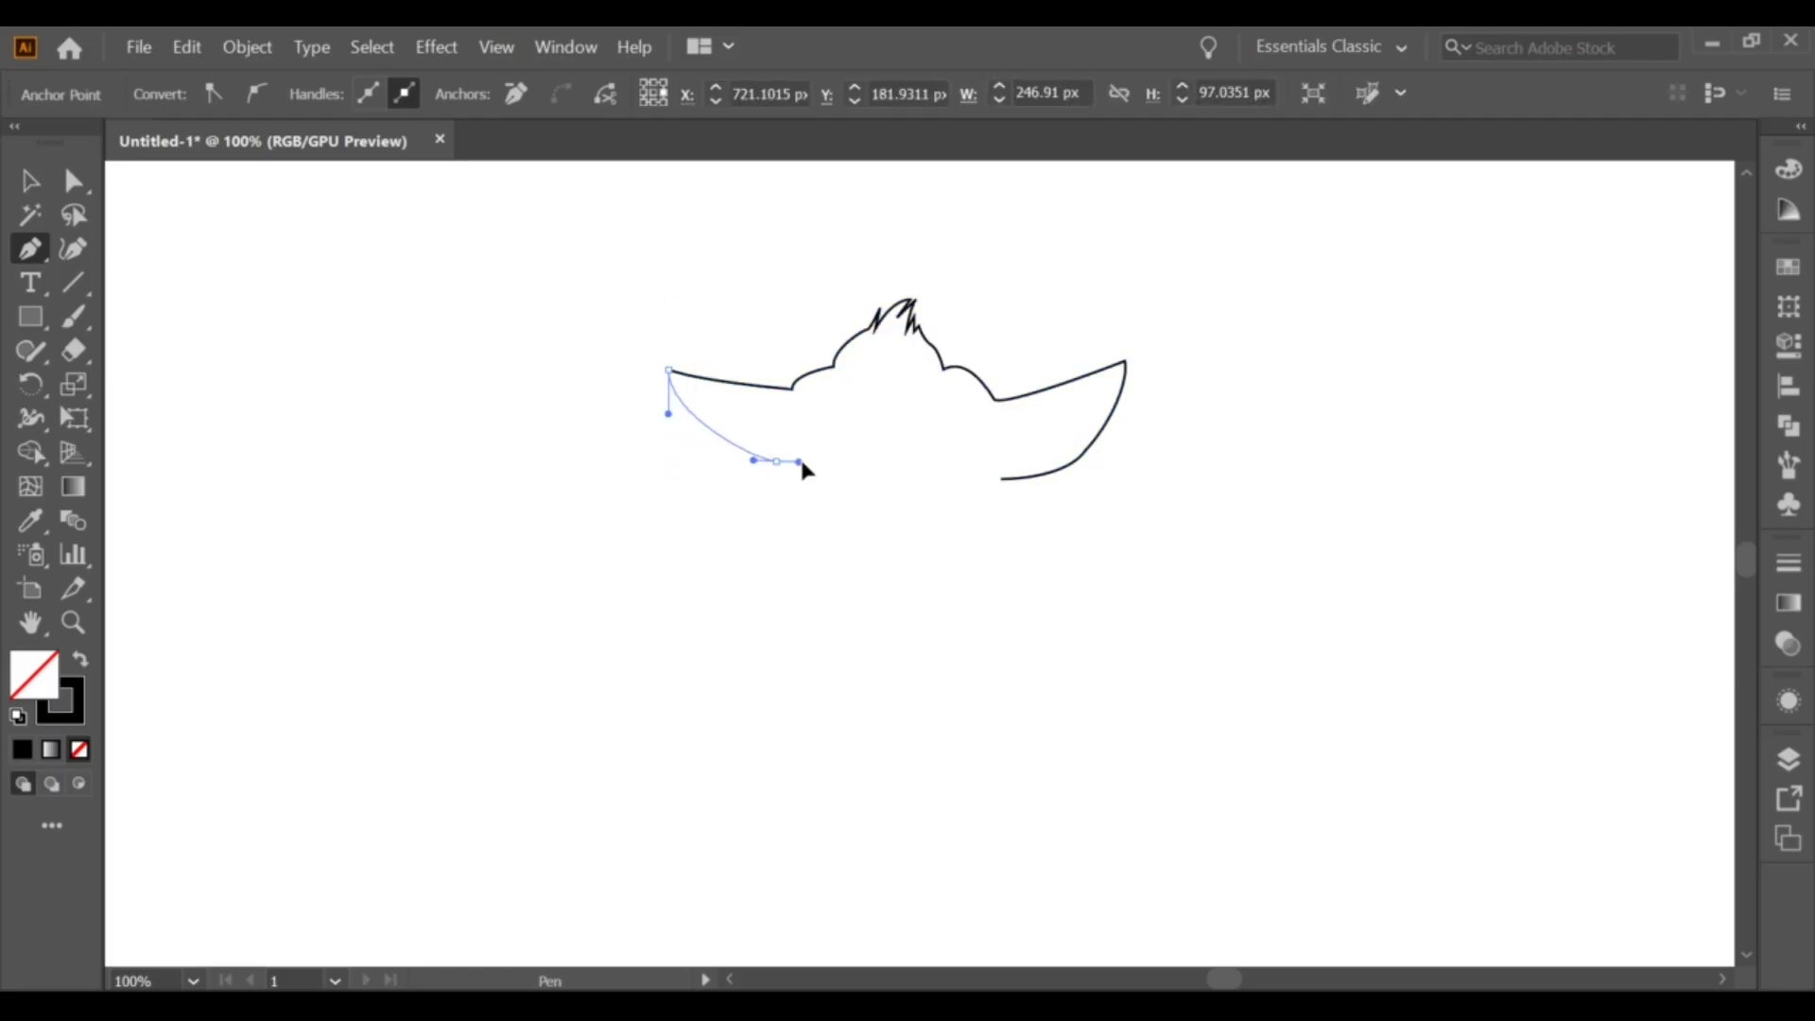
mouse_move(776, 462)
mouse_down()
mouse_move(868, 450)
mouse_move(792, 514)
mouse_move(857, 627)
mouse_up()
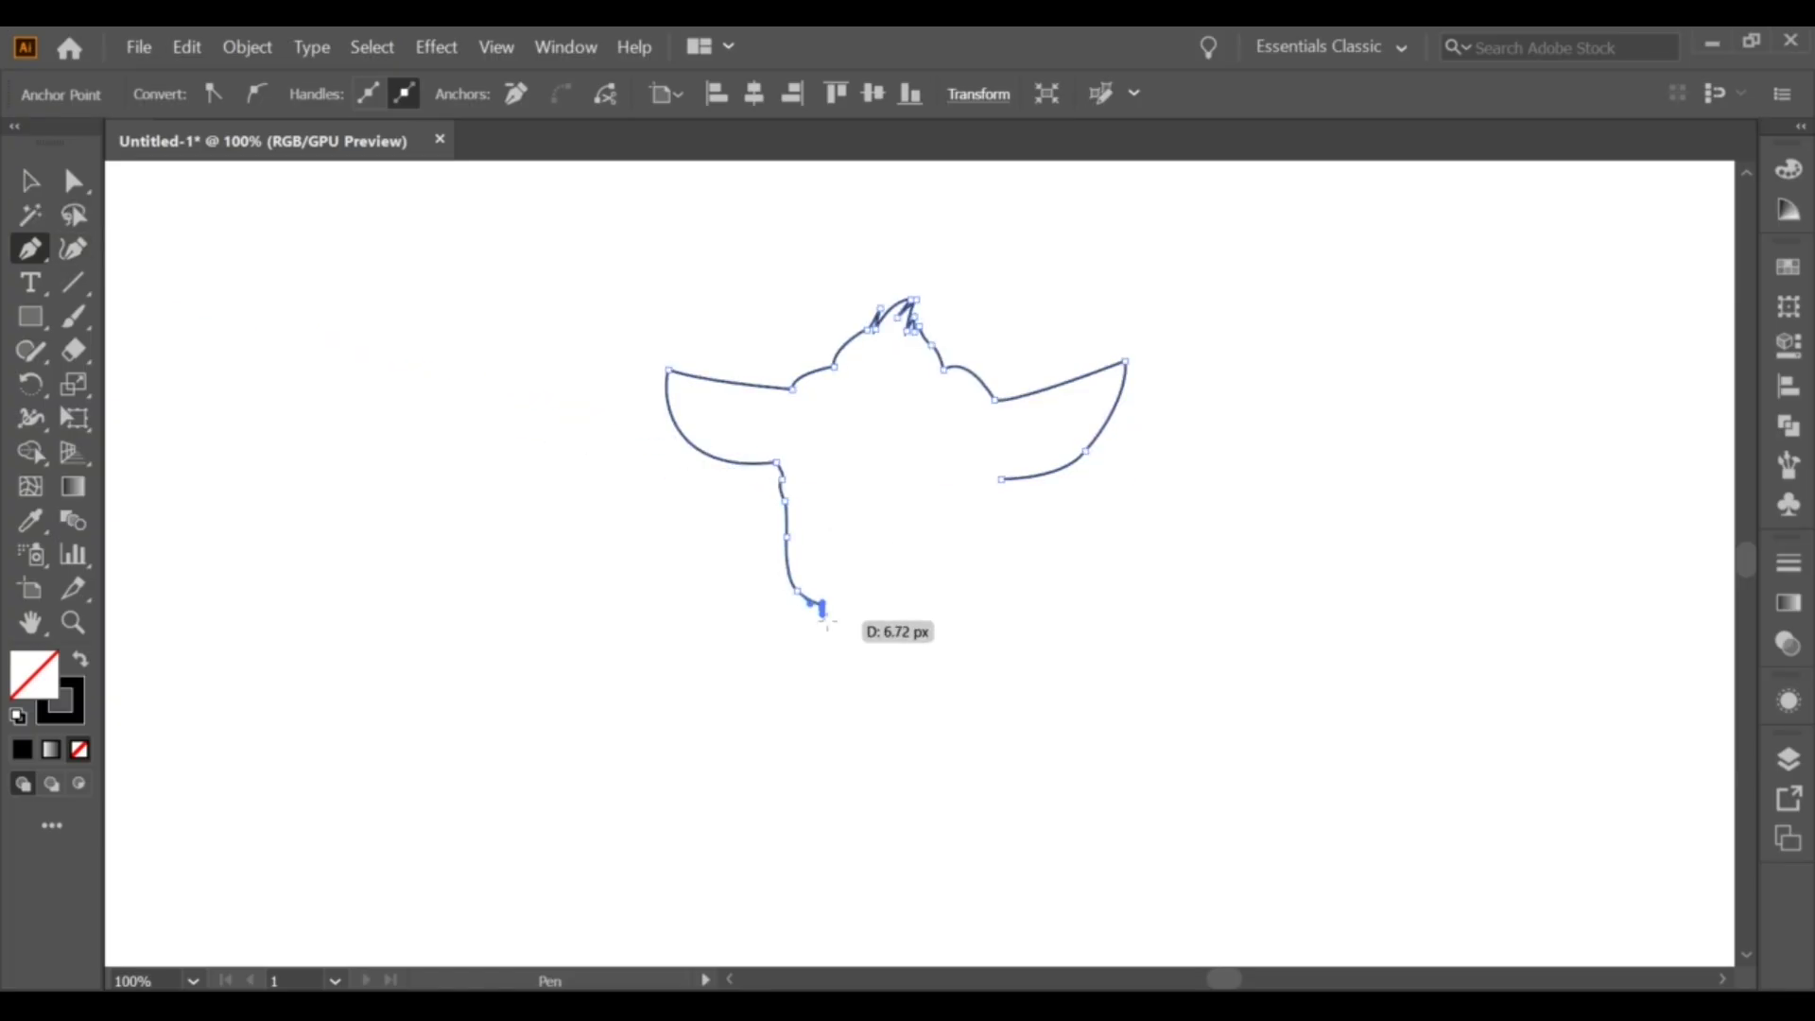
Step: Close the outline along the jaw, right cheek and a curved chin
drag(966, 598, 979, 571)
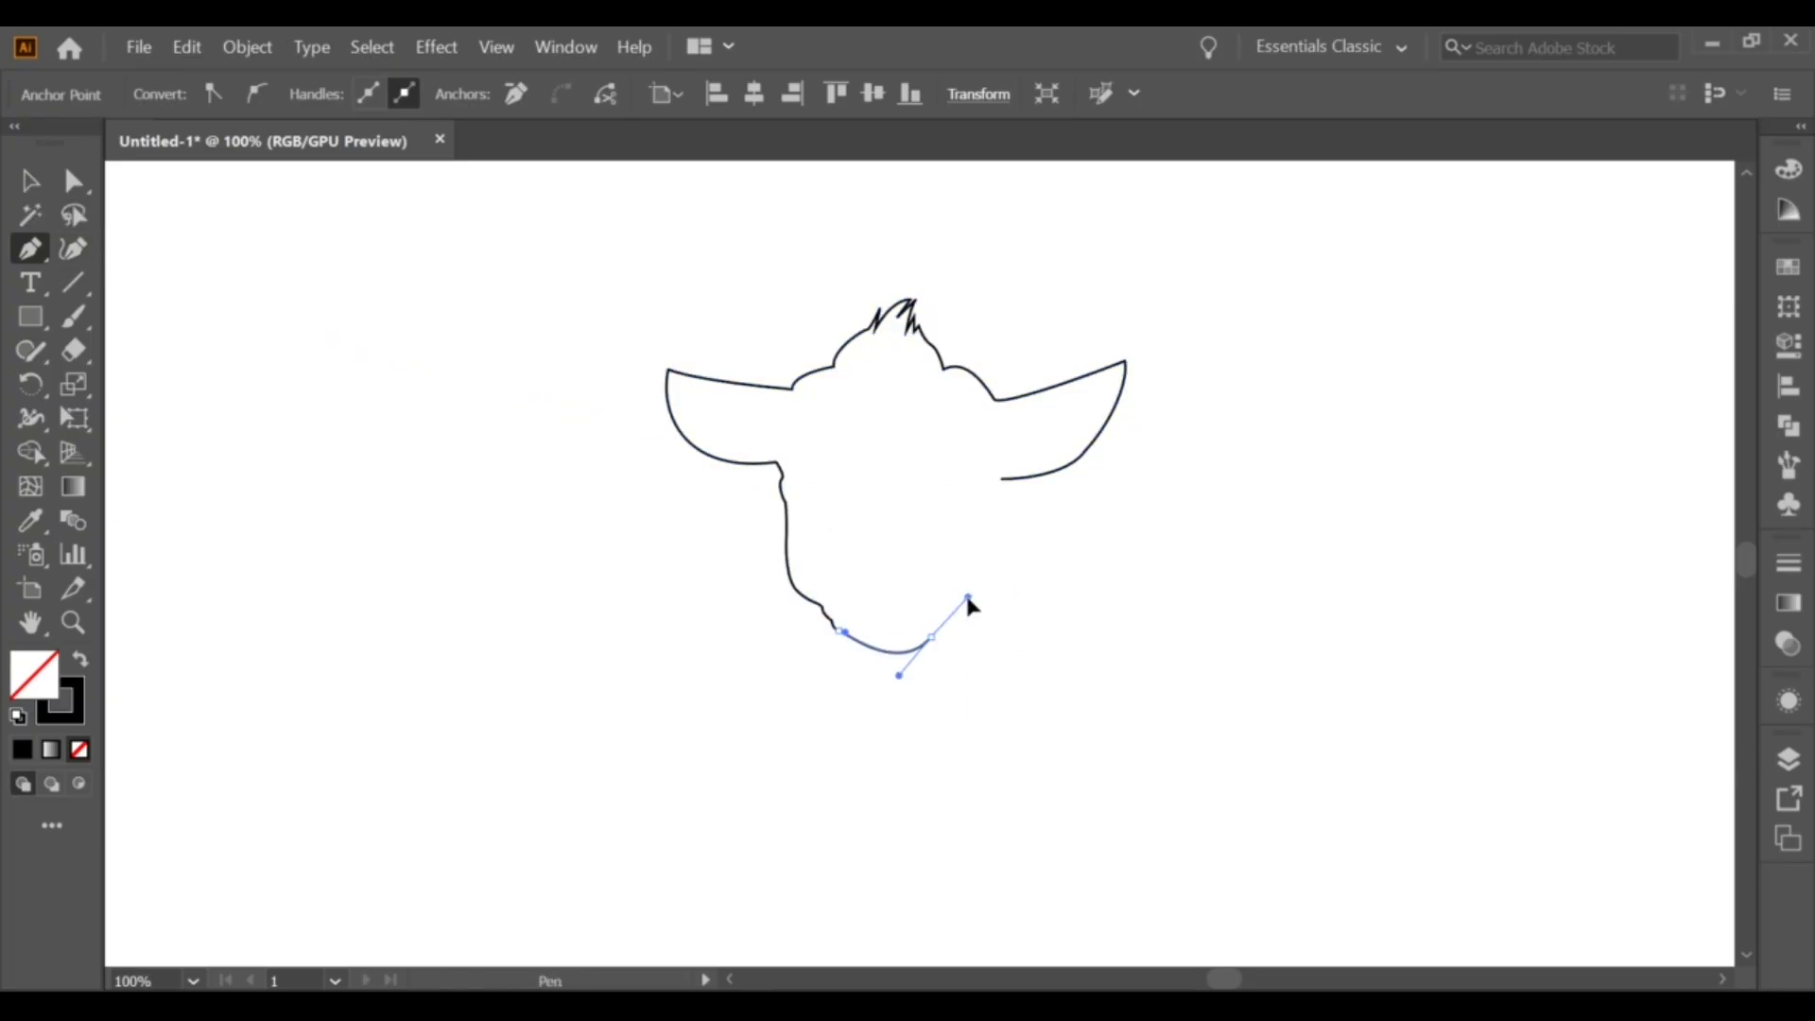
drag(924, 641, 974, 596)
key(ctrl+z)
key(ctrl+shift+a)
click(1002, 480)
drag(994, 514, 986, 548)
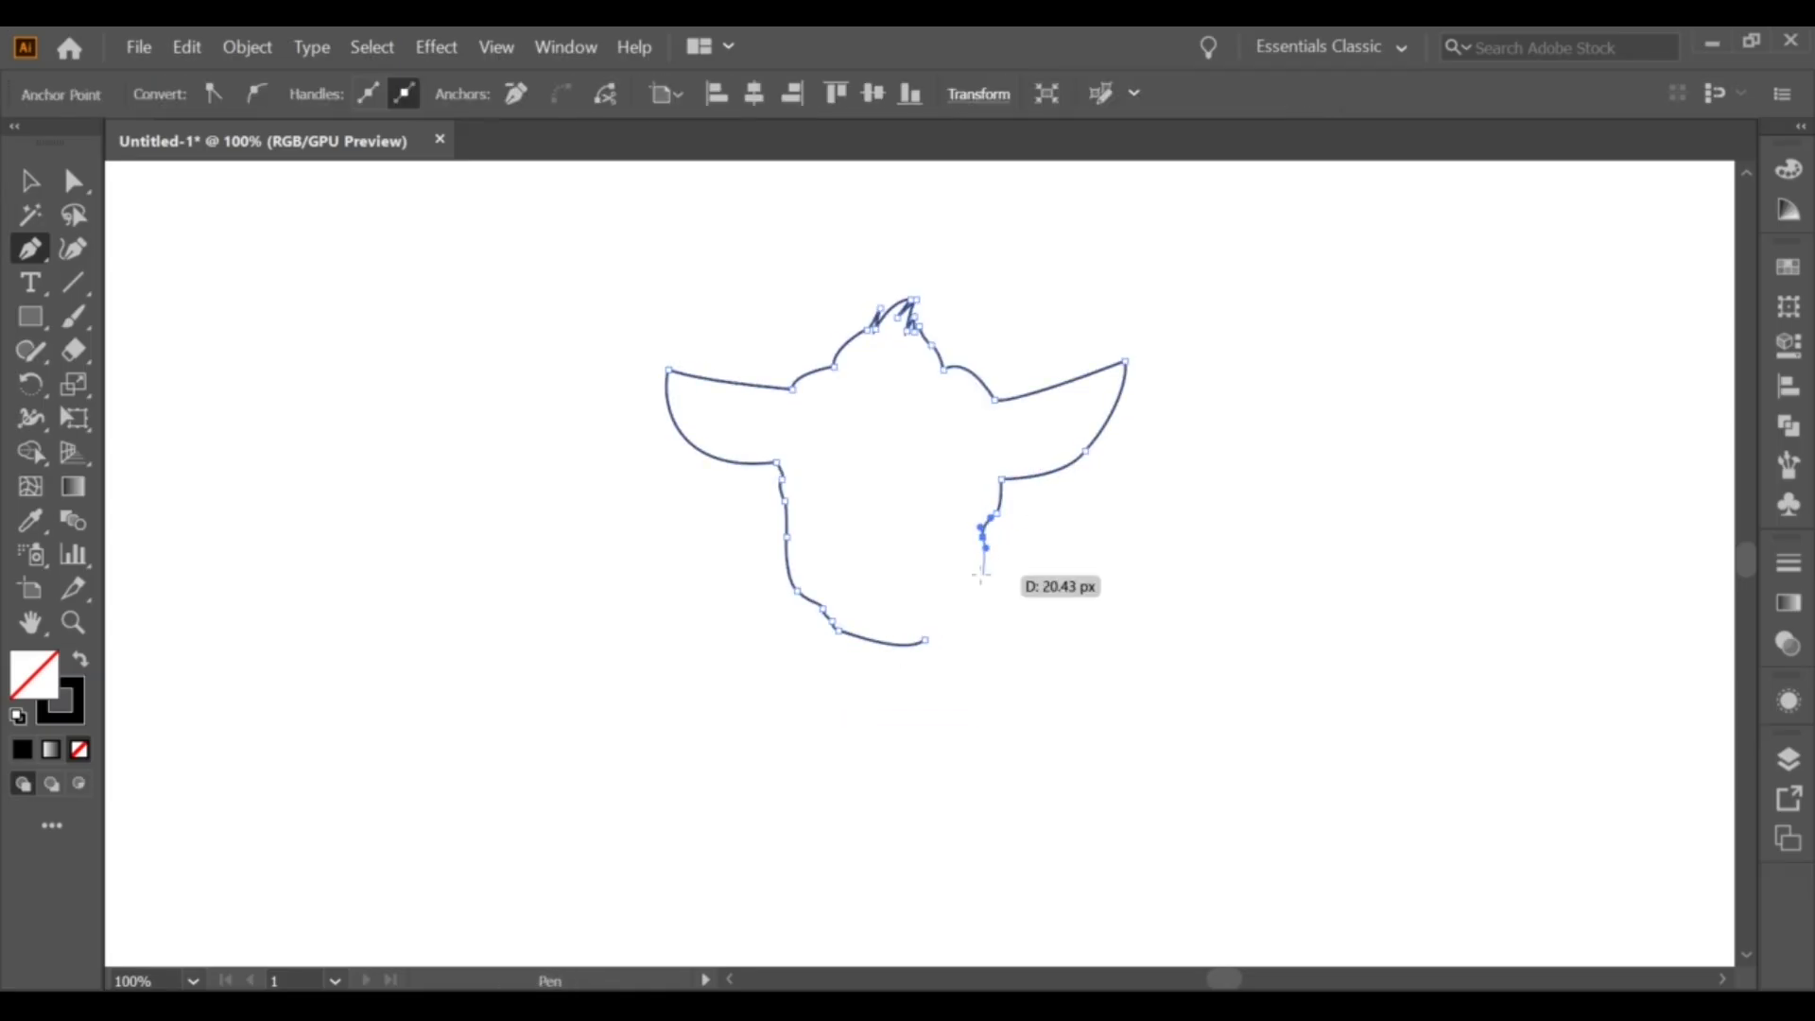
drag(927, 639, 848, 683)
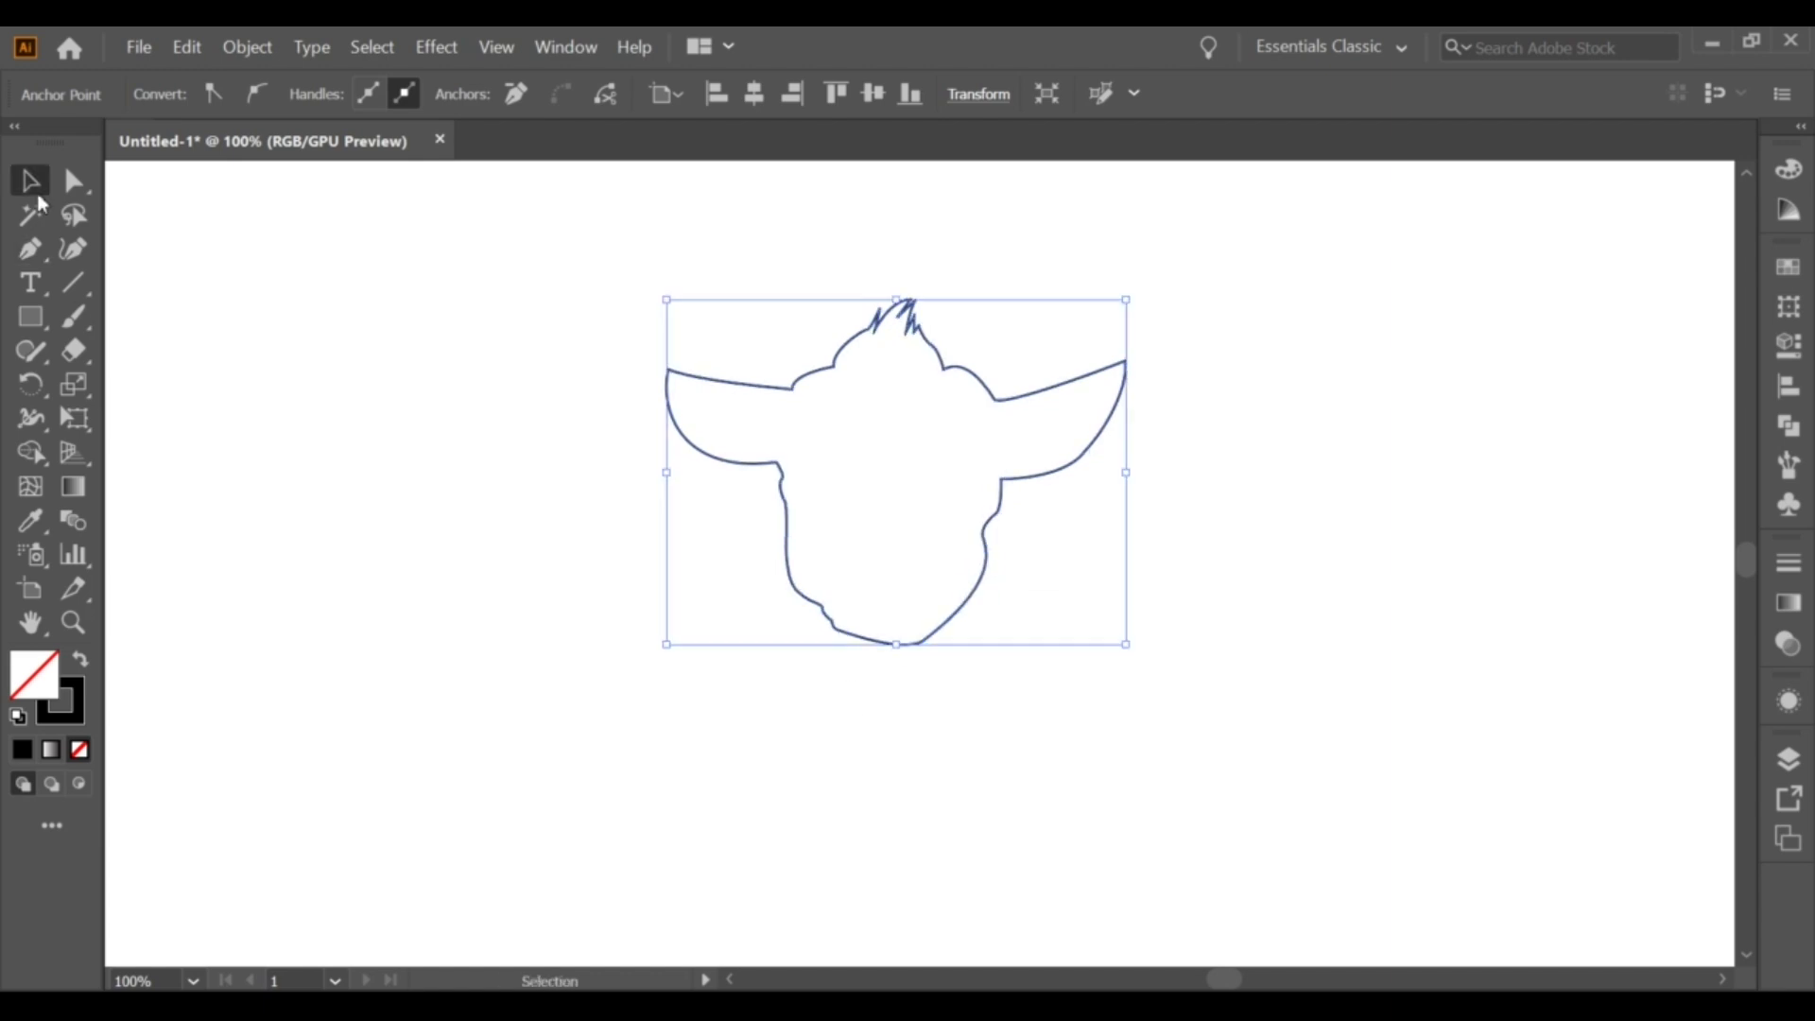
ctrl+click(182, 300)
click(932, 359)
Step: Draw the curved right horn and the left horn
drag(973, 263, 958, 389)
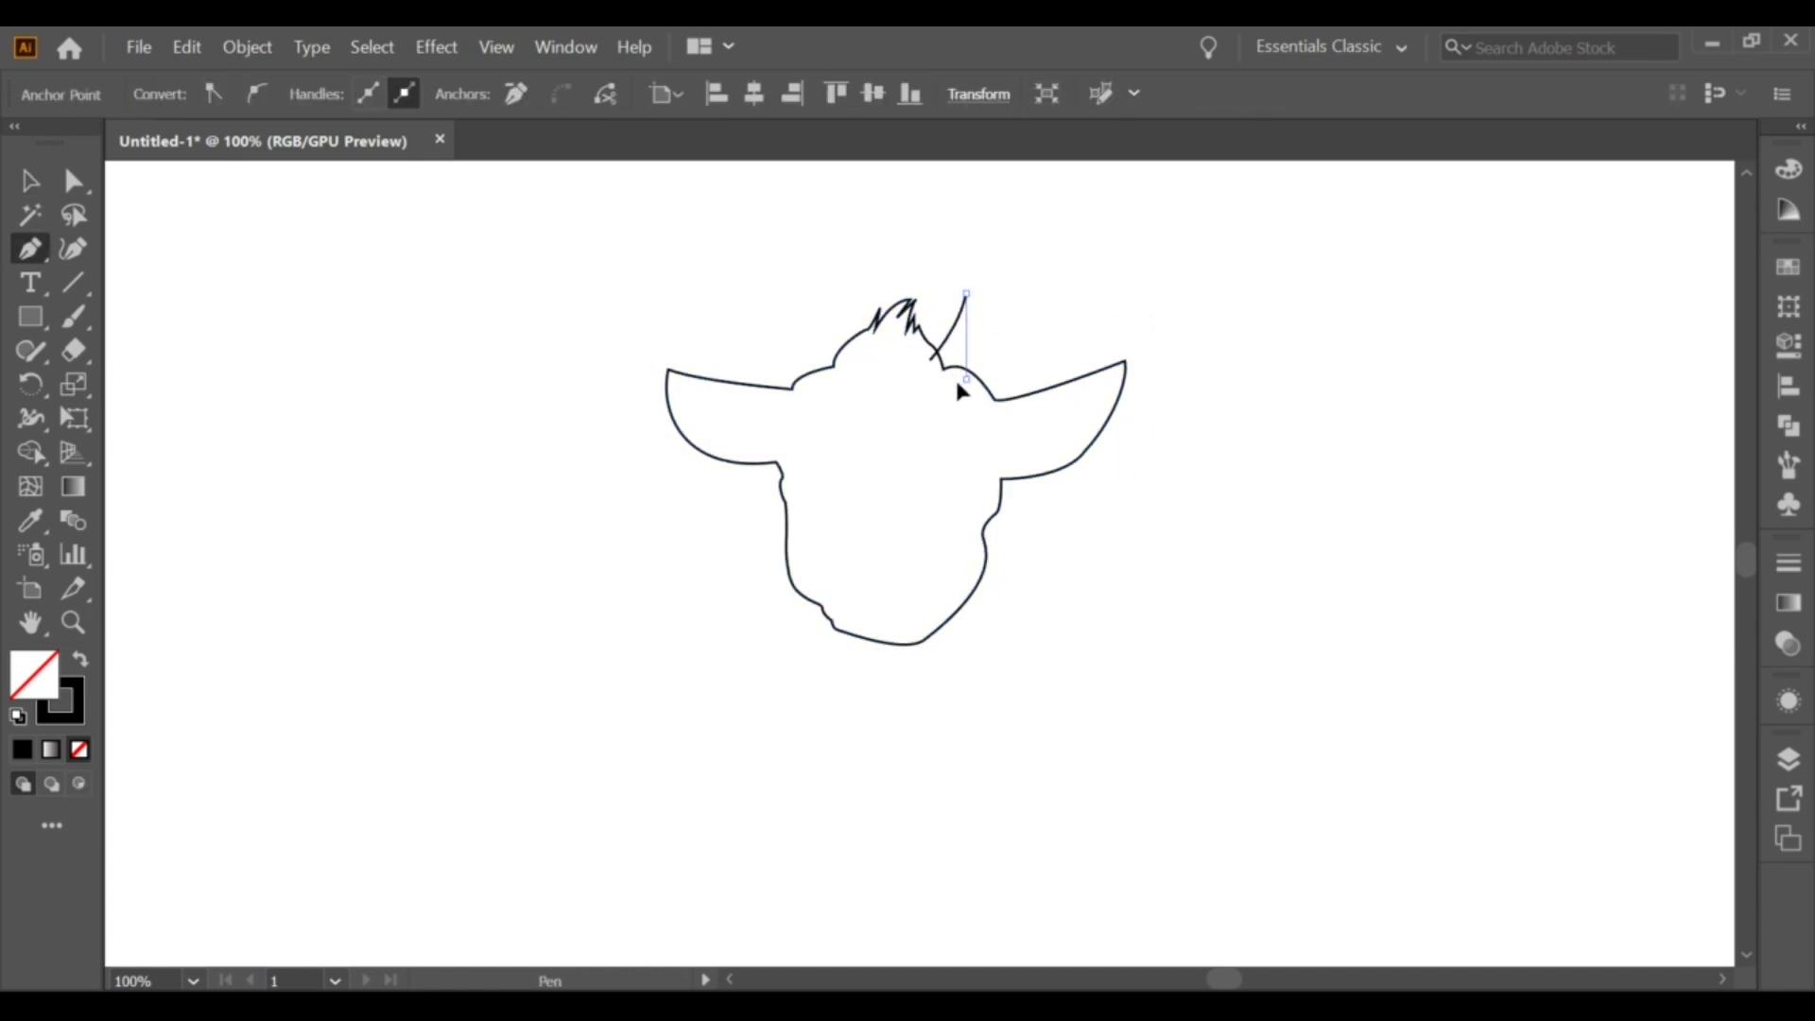
click(850, 356)
click(820, 275)
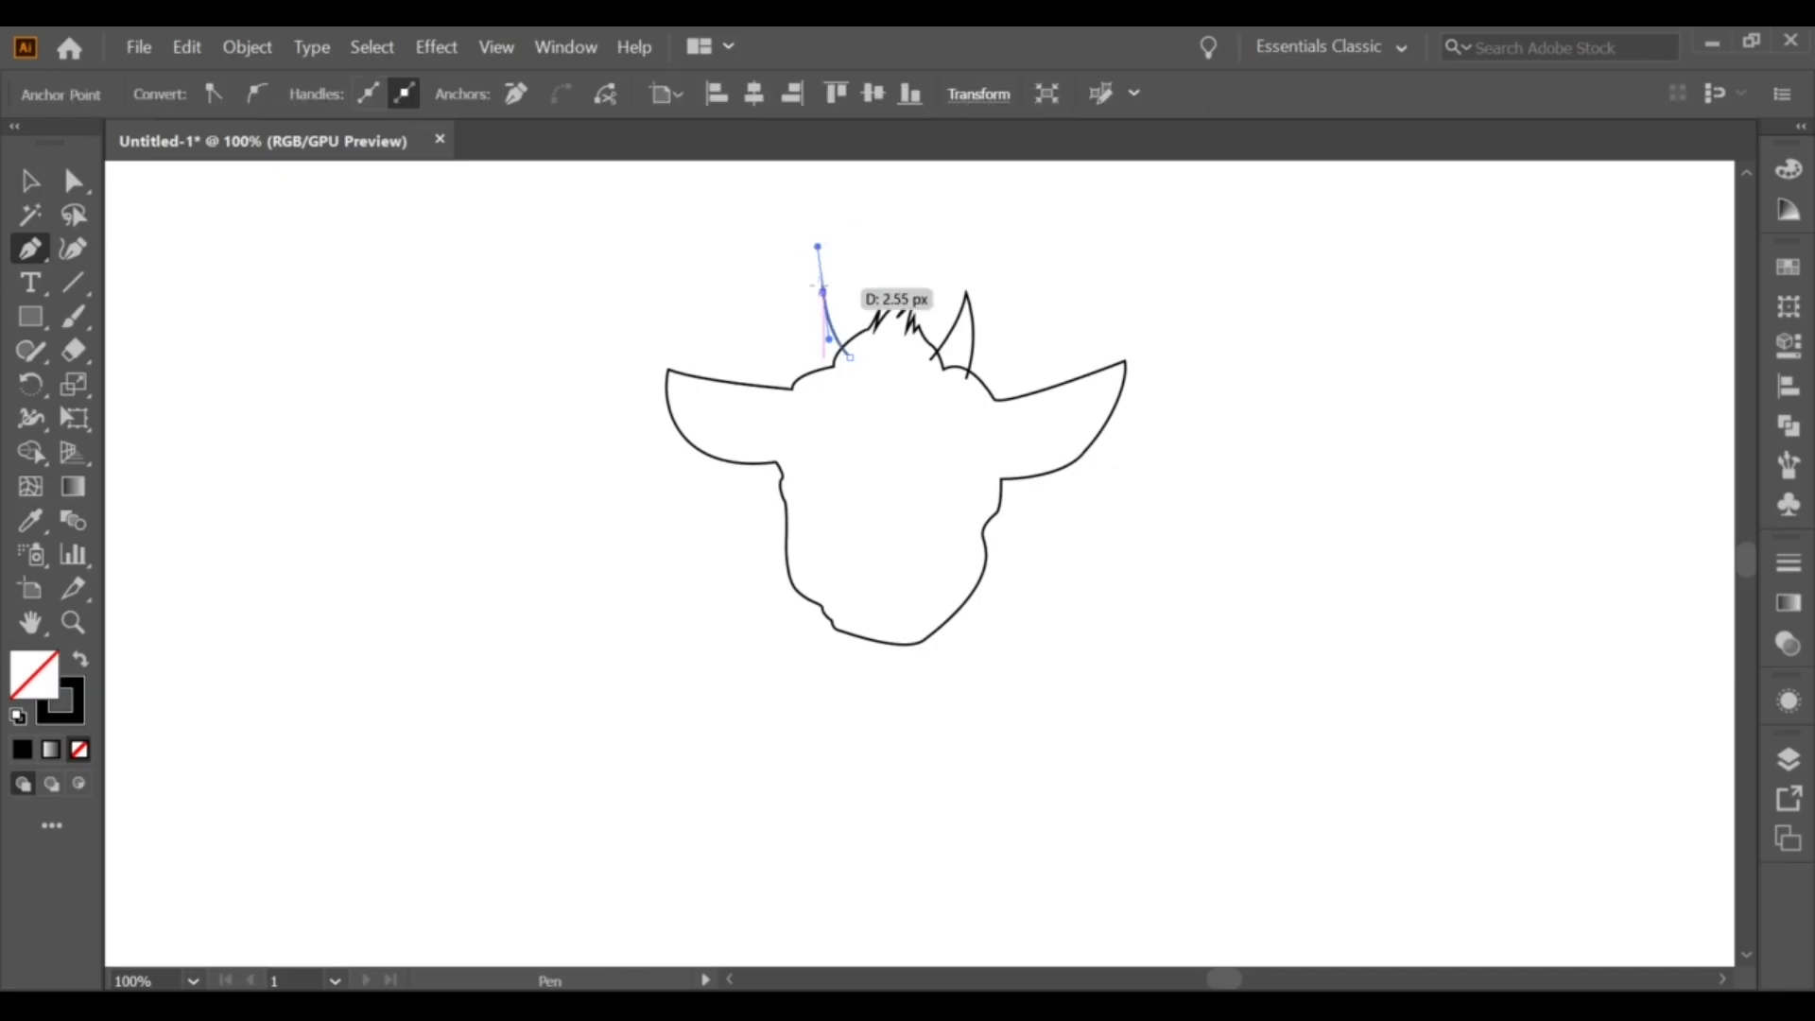
click(808, 383)
ctrl+click(299, 259)
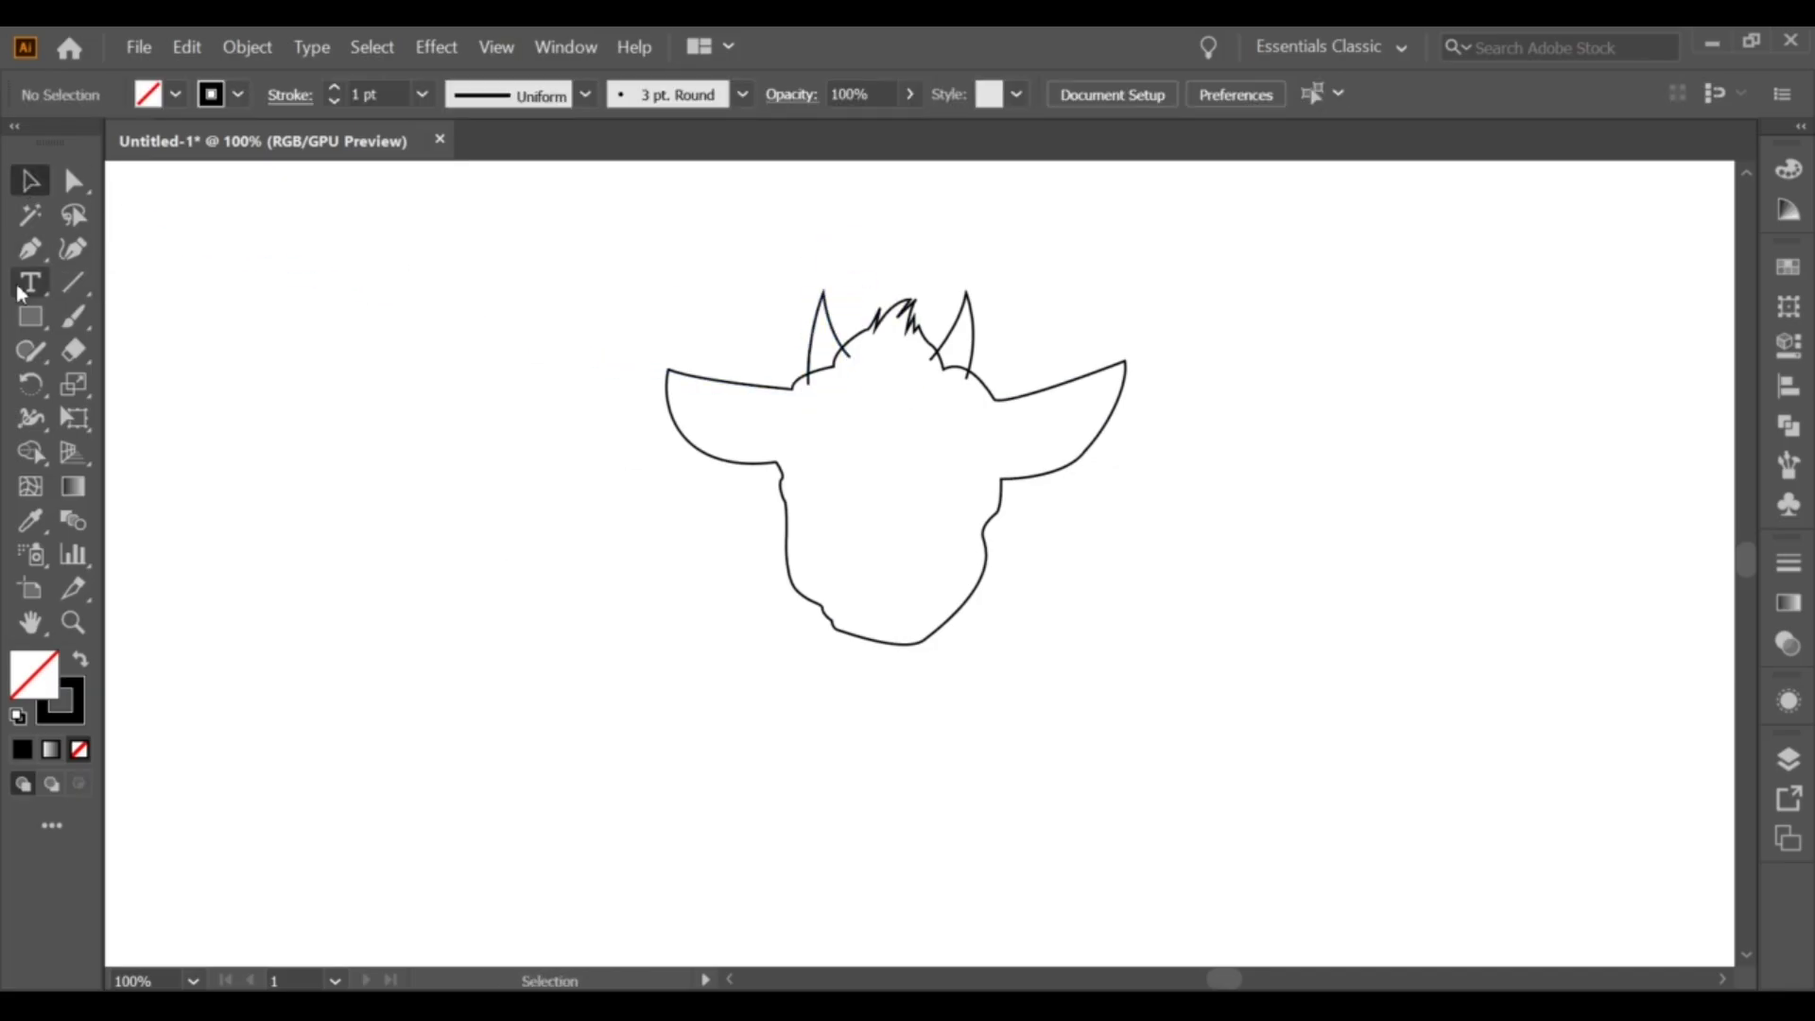
Step: Draw the right sunglass lens and place a copy over the left eye
click(919, 399)
mouse_move(1026, 409)
mouse_down()
mouse_move(965, 489)
mouse_move(1008, 482)
mouse_up()
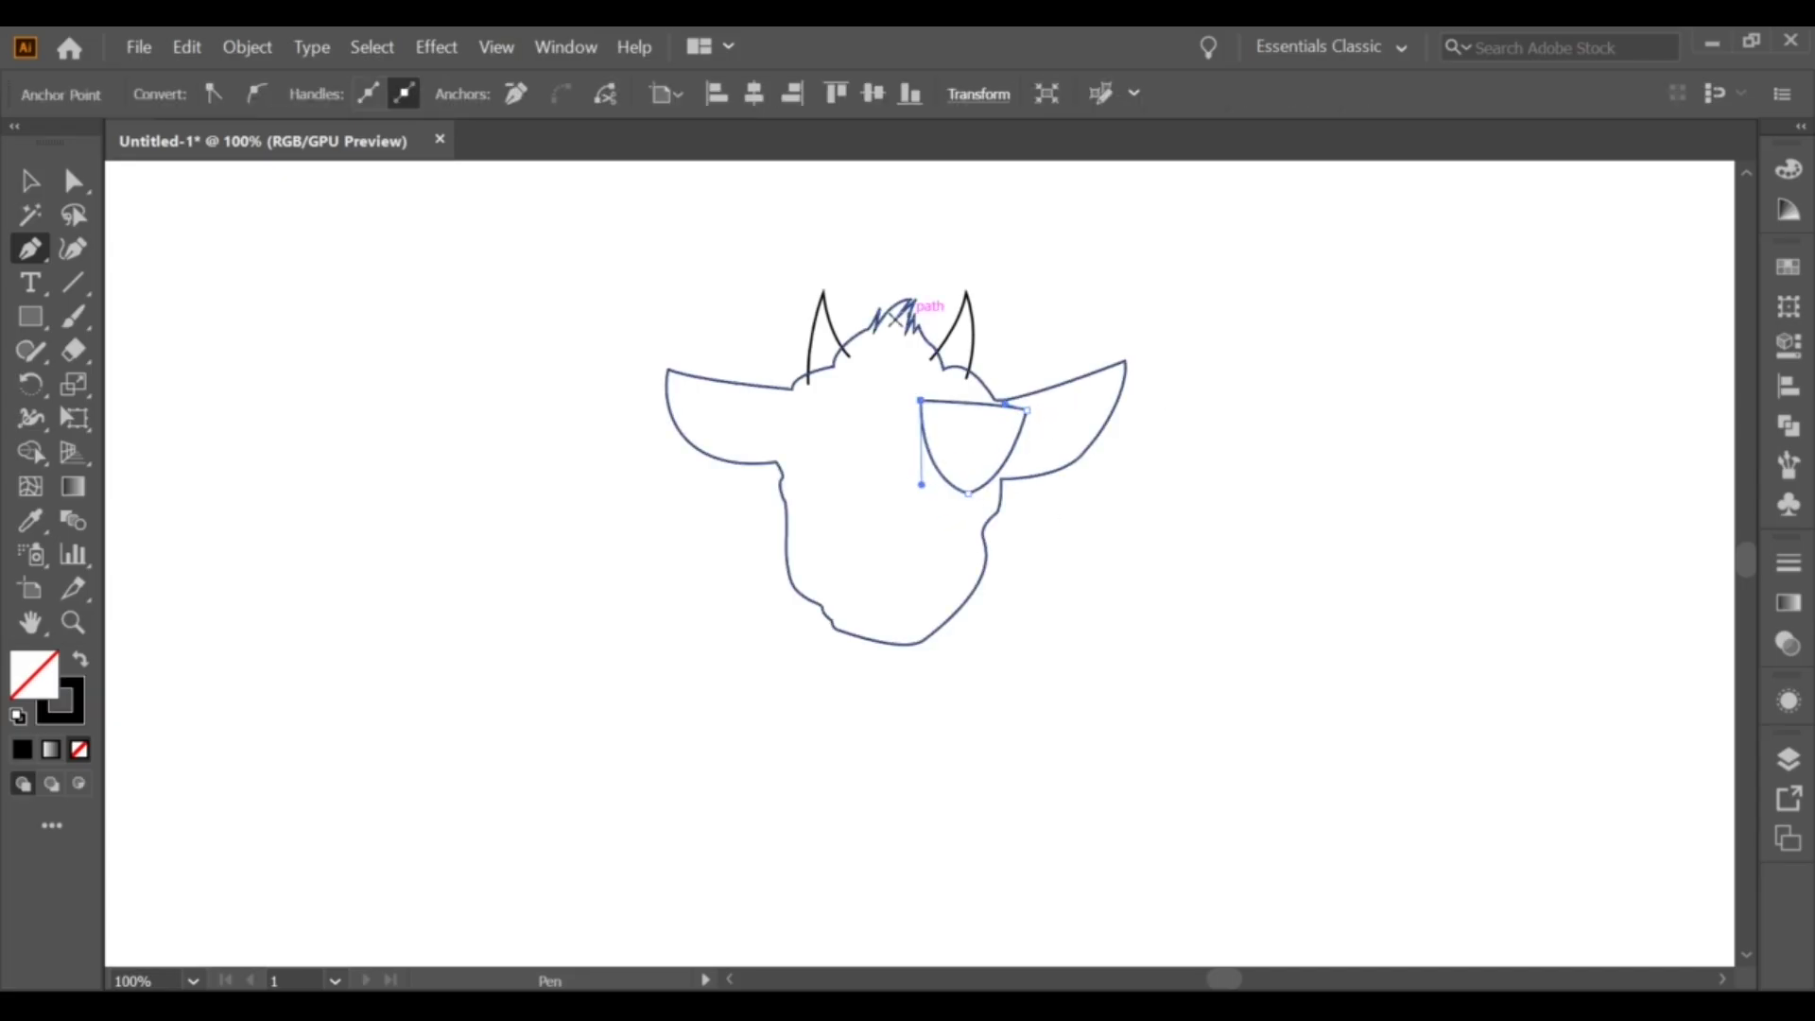
click(920, 400)
key(v)
mouse_move(1021, 463)
mouse_down()
mouse_move(824, 458)
mouse_move(856, 460)
mouse_up()
Step: Redo the left-eye lens copy and adjust its corner anchor
key(a)
drag(761, 401, 768, 405)
key(ctrl+z)
key(ctrl+z)
key(v)
drag(933, 408, 855, 403)
key(a)
click(856, 398)
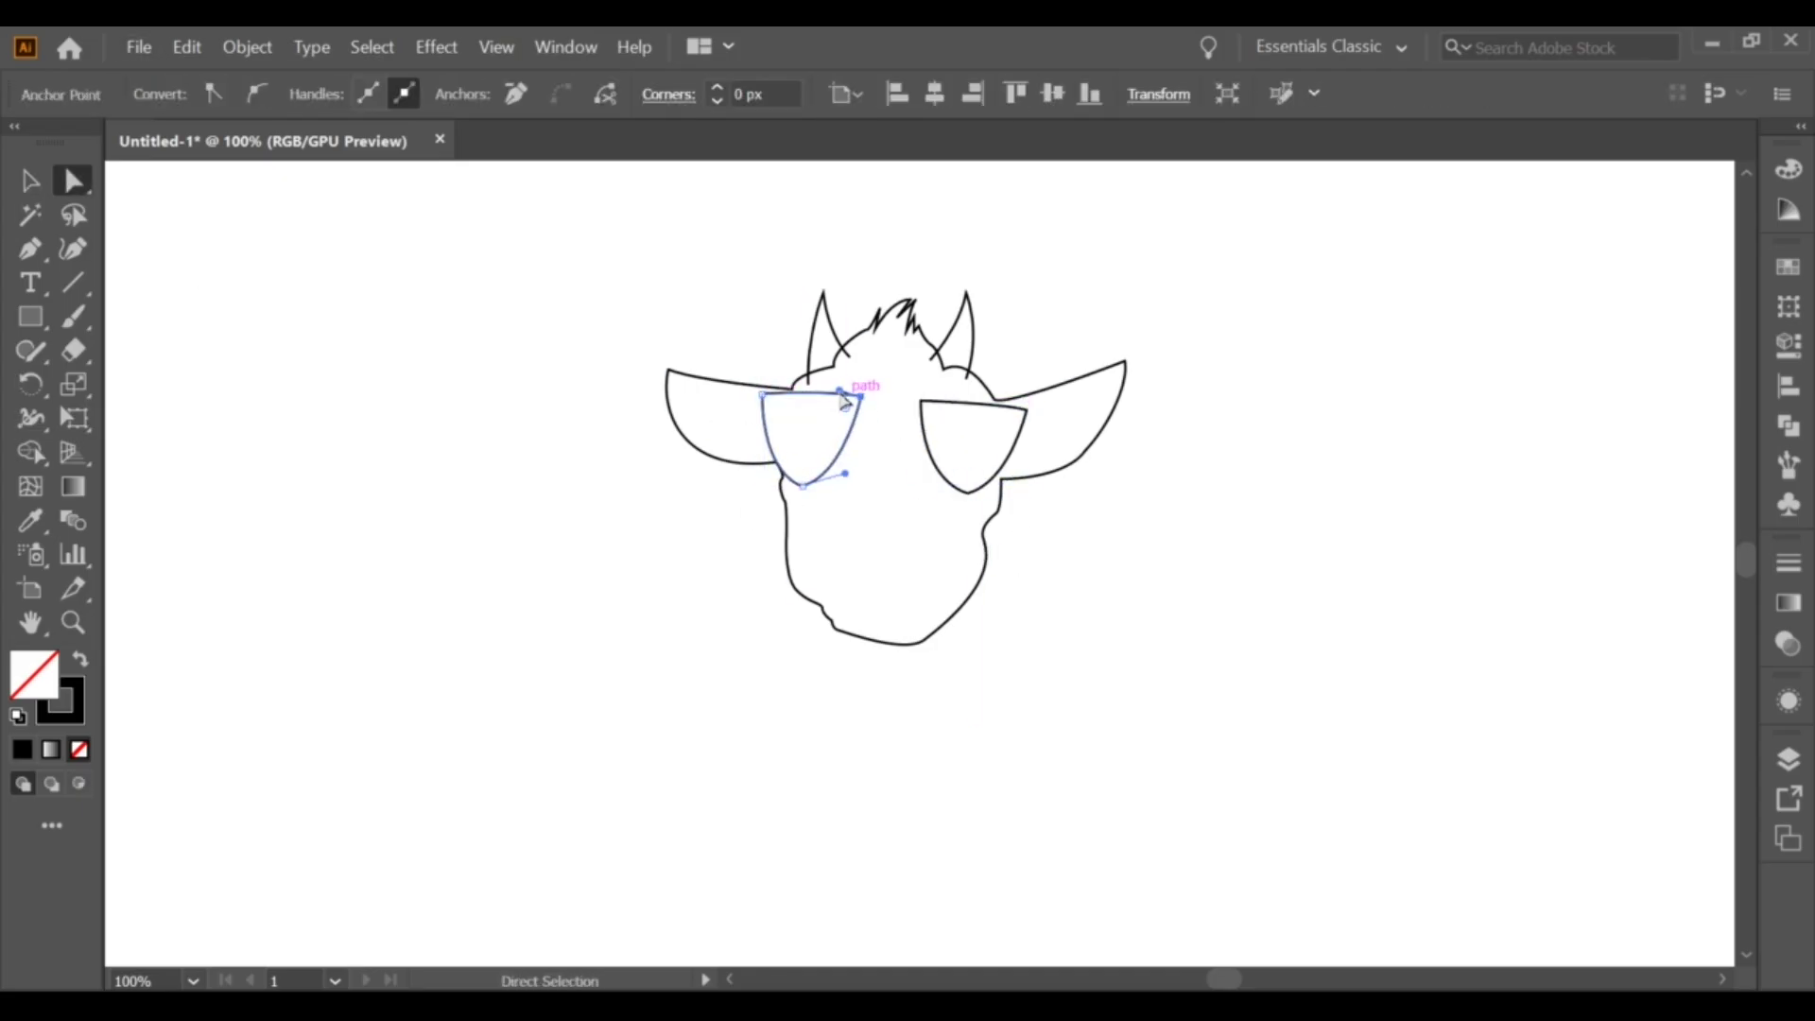
click(1086, 551)
click(844, 453)
click(1047, 551)
Step: Draw a thin rectangle bridge between the two lenses
key(m)
mouse_move(870, 397)
mouse_down()
mouse_move(910, 407)
mouse_move(878, 404)
mouse_up()
key(v)
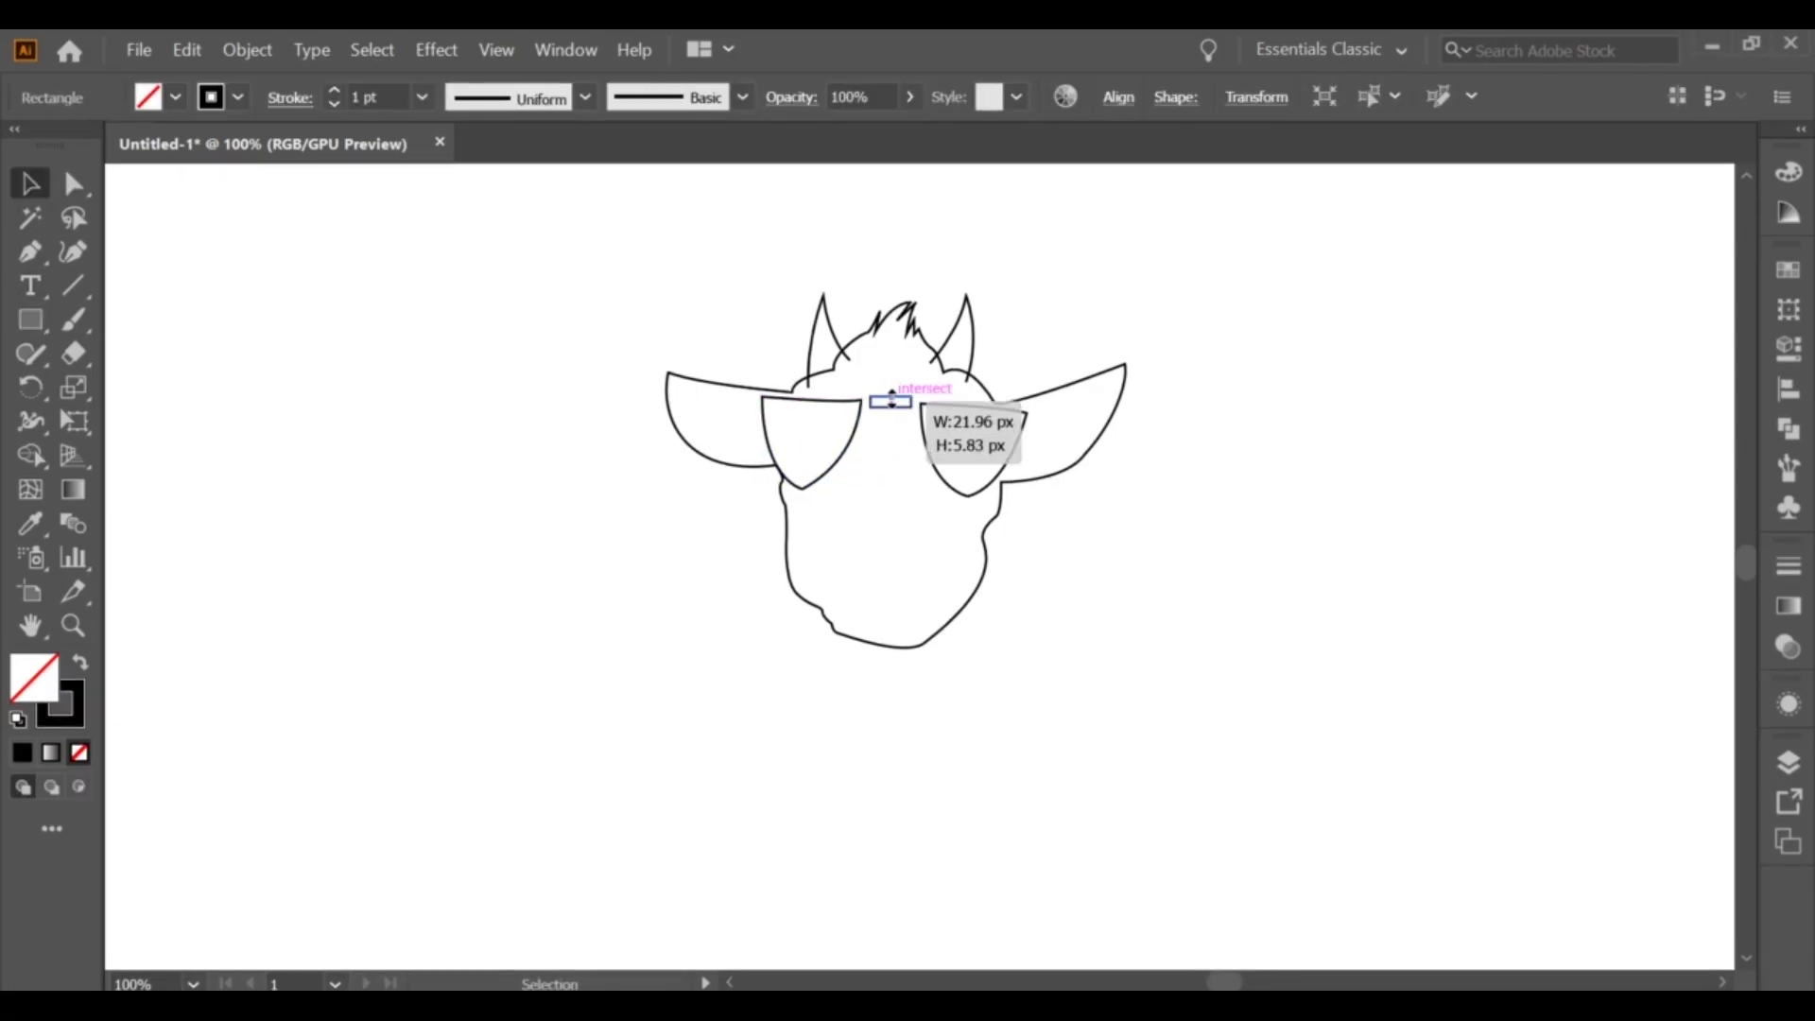
Step: Move the bridge so it joins the left lens
click(1115, 536)
key(p)
click(936, 404)
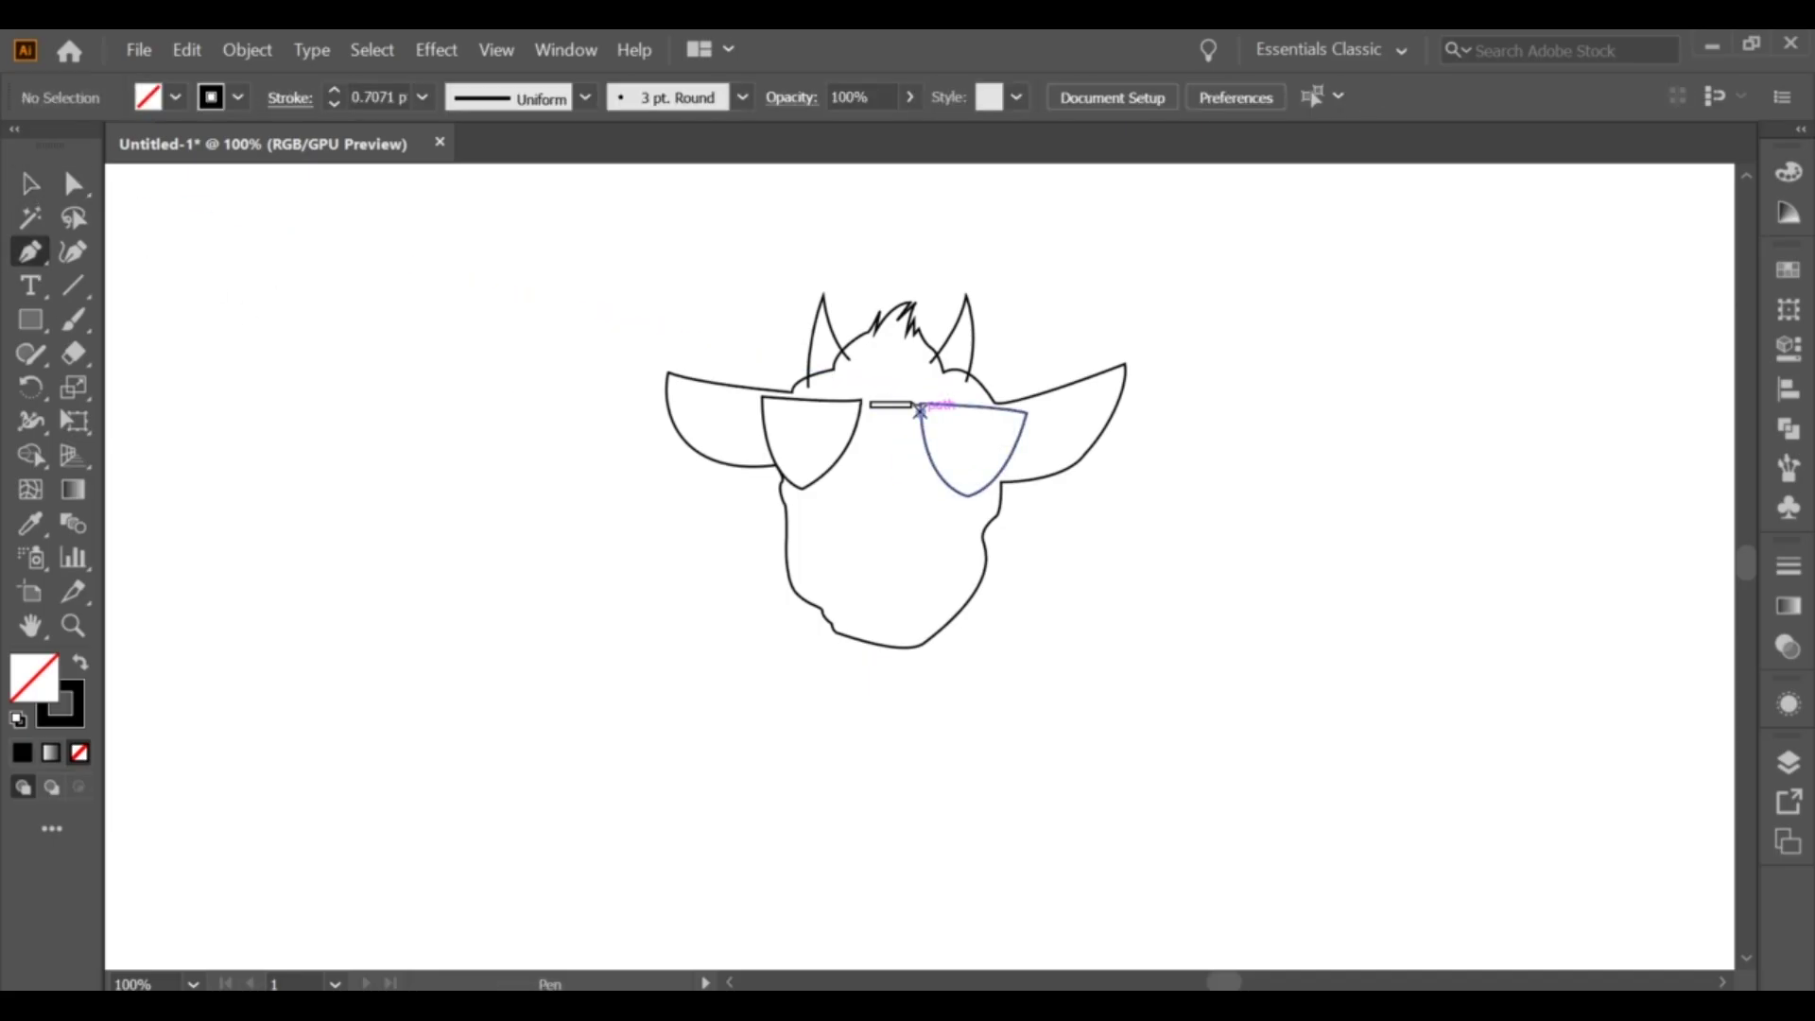
drag(873, 405, 865, 406)
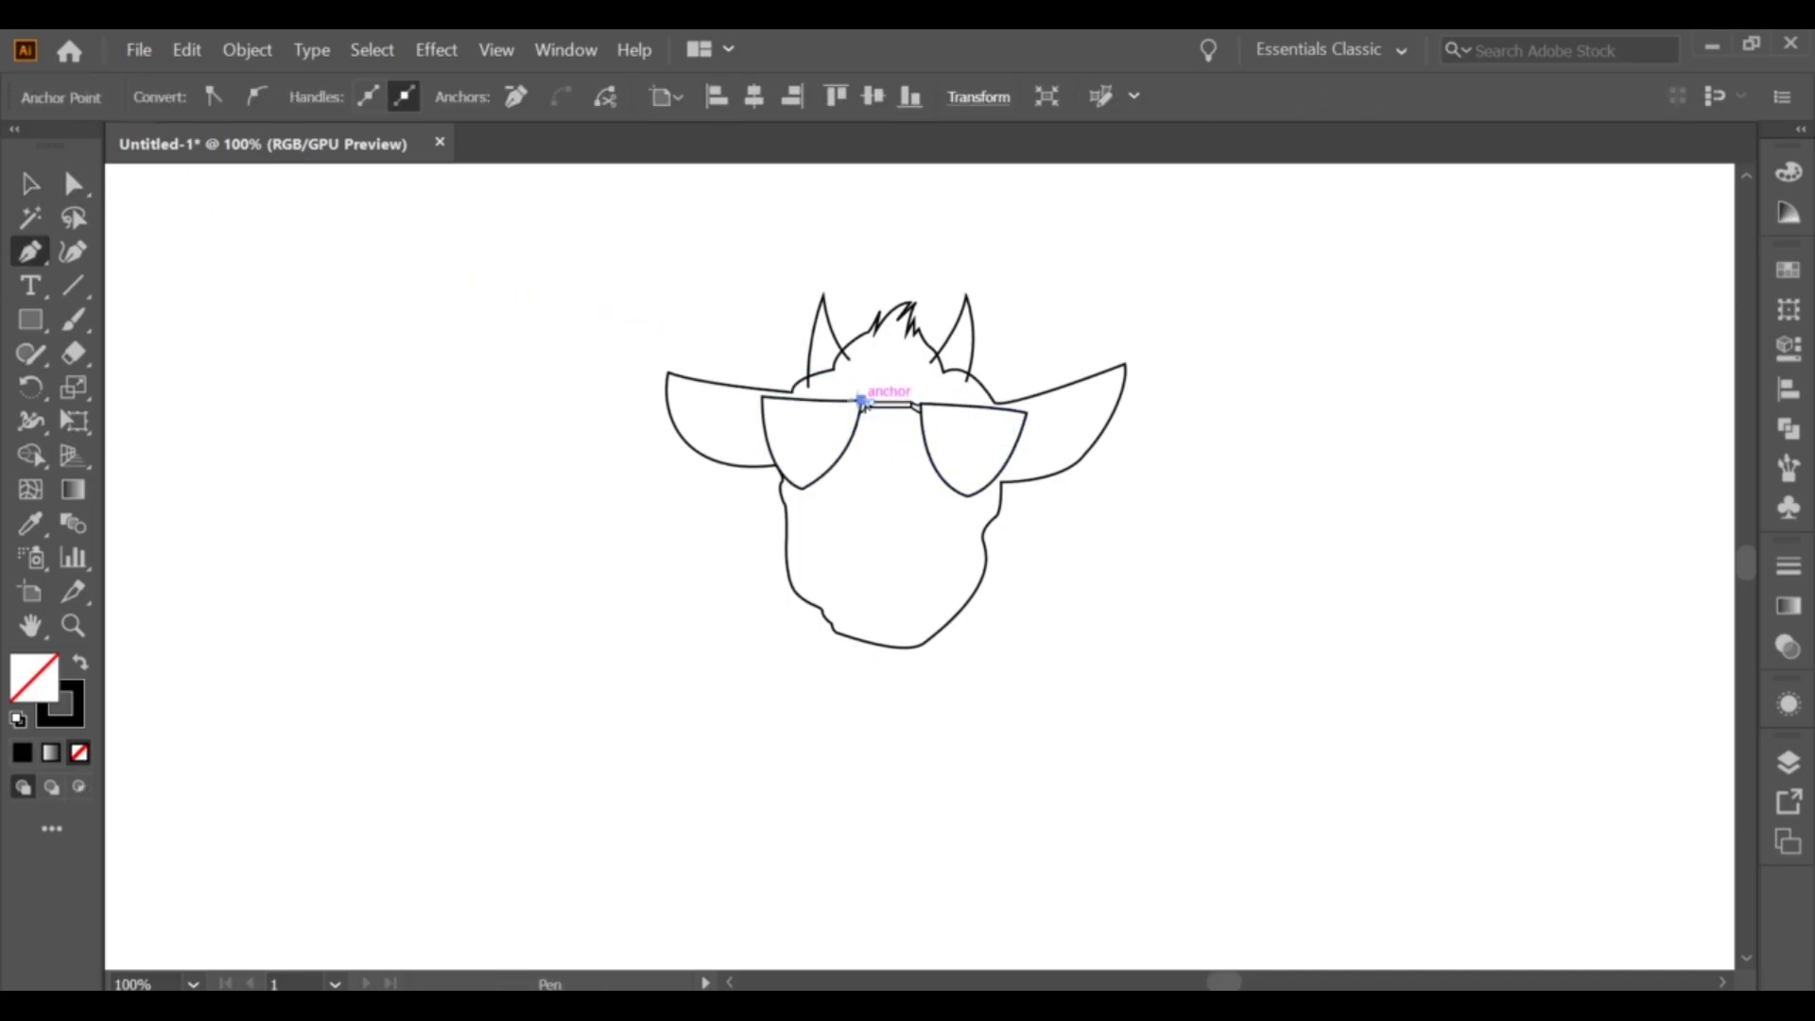
key(v)
click(449, 306)
Step: Draw a first curved nose line between the lenses, then undo it
key(p)
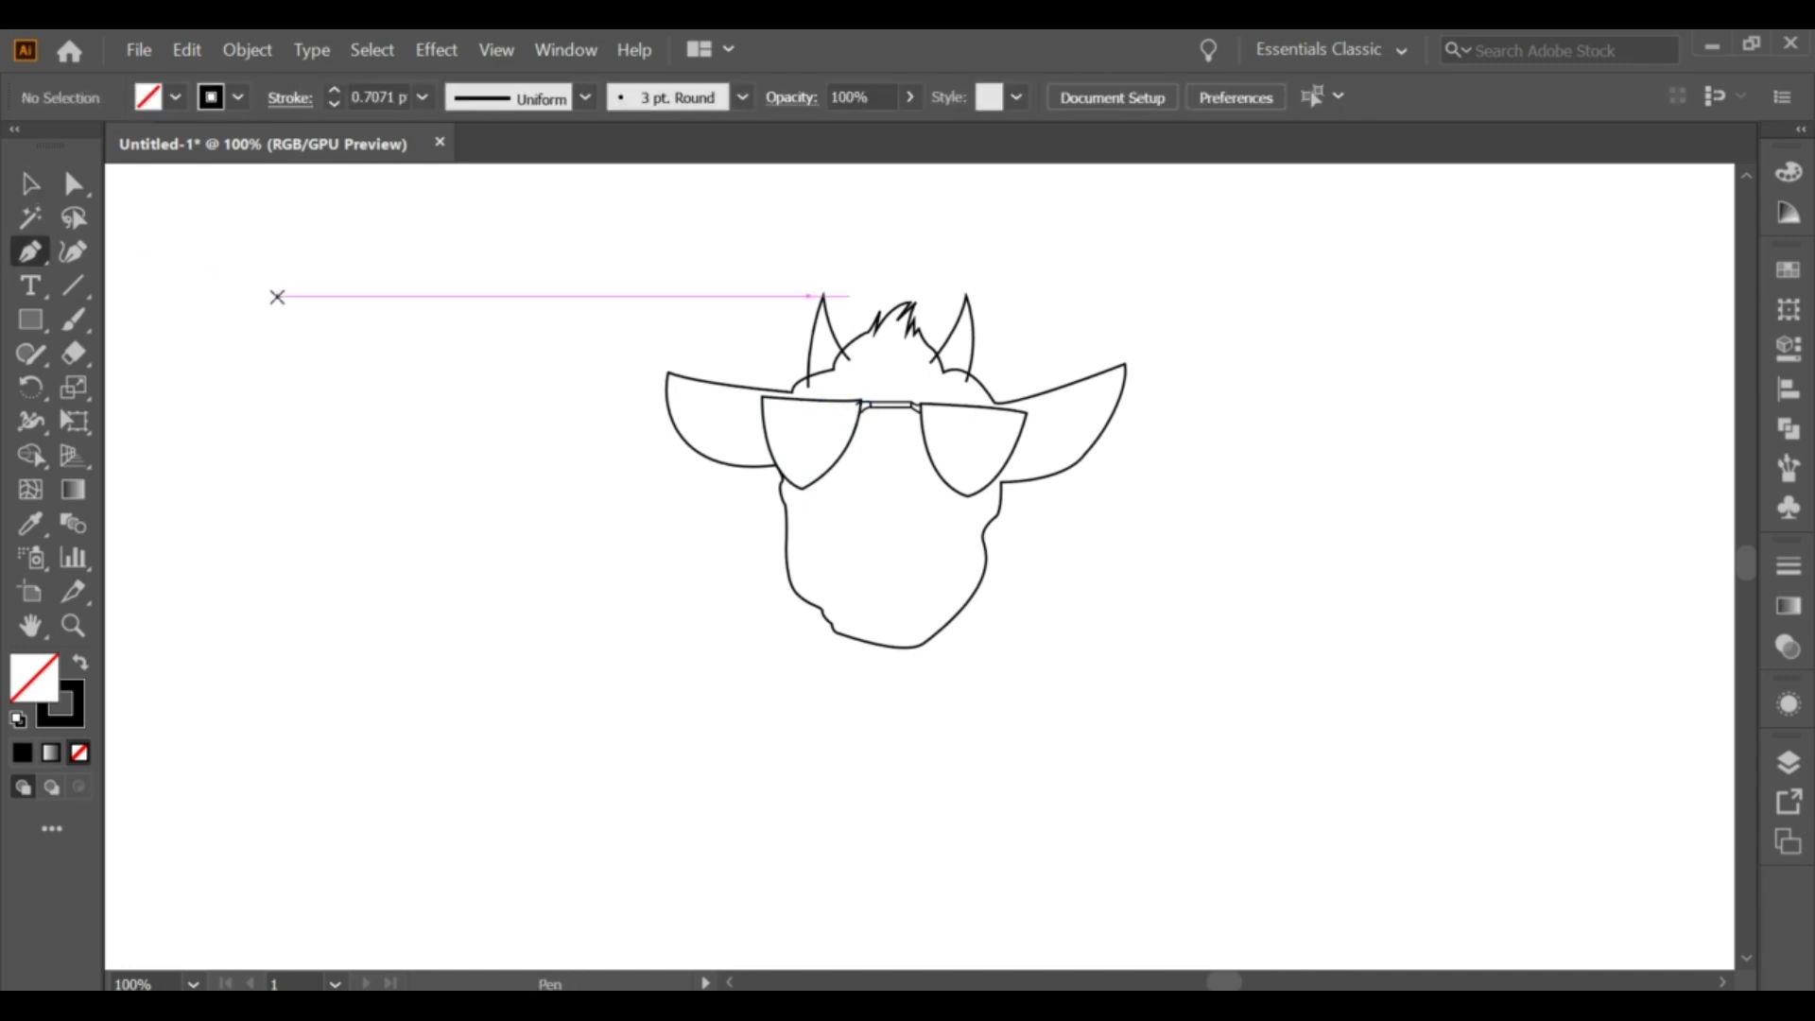
drag(851, 465, 865, 466)
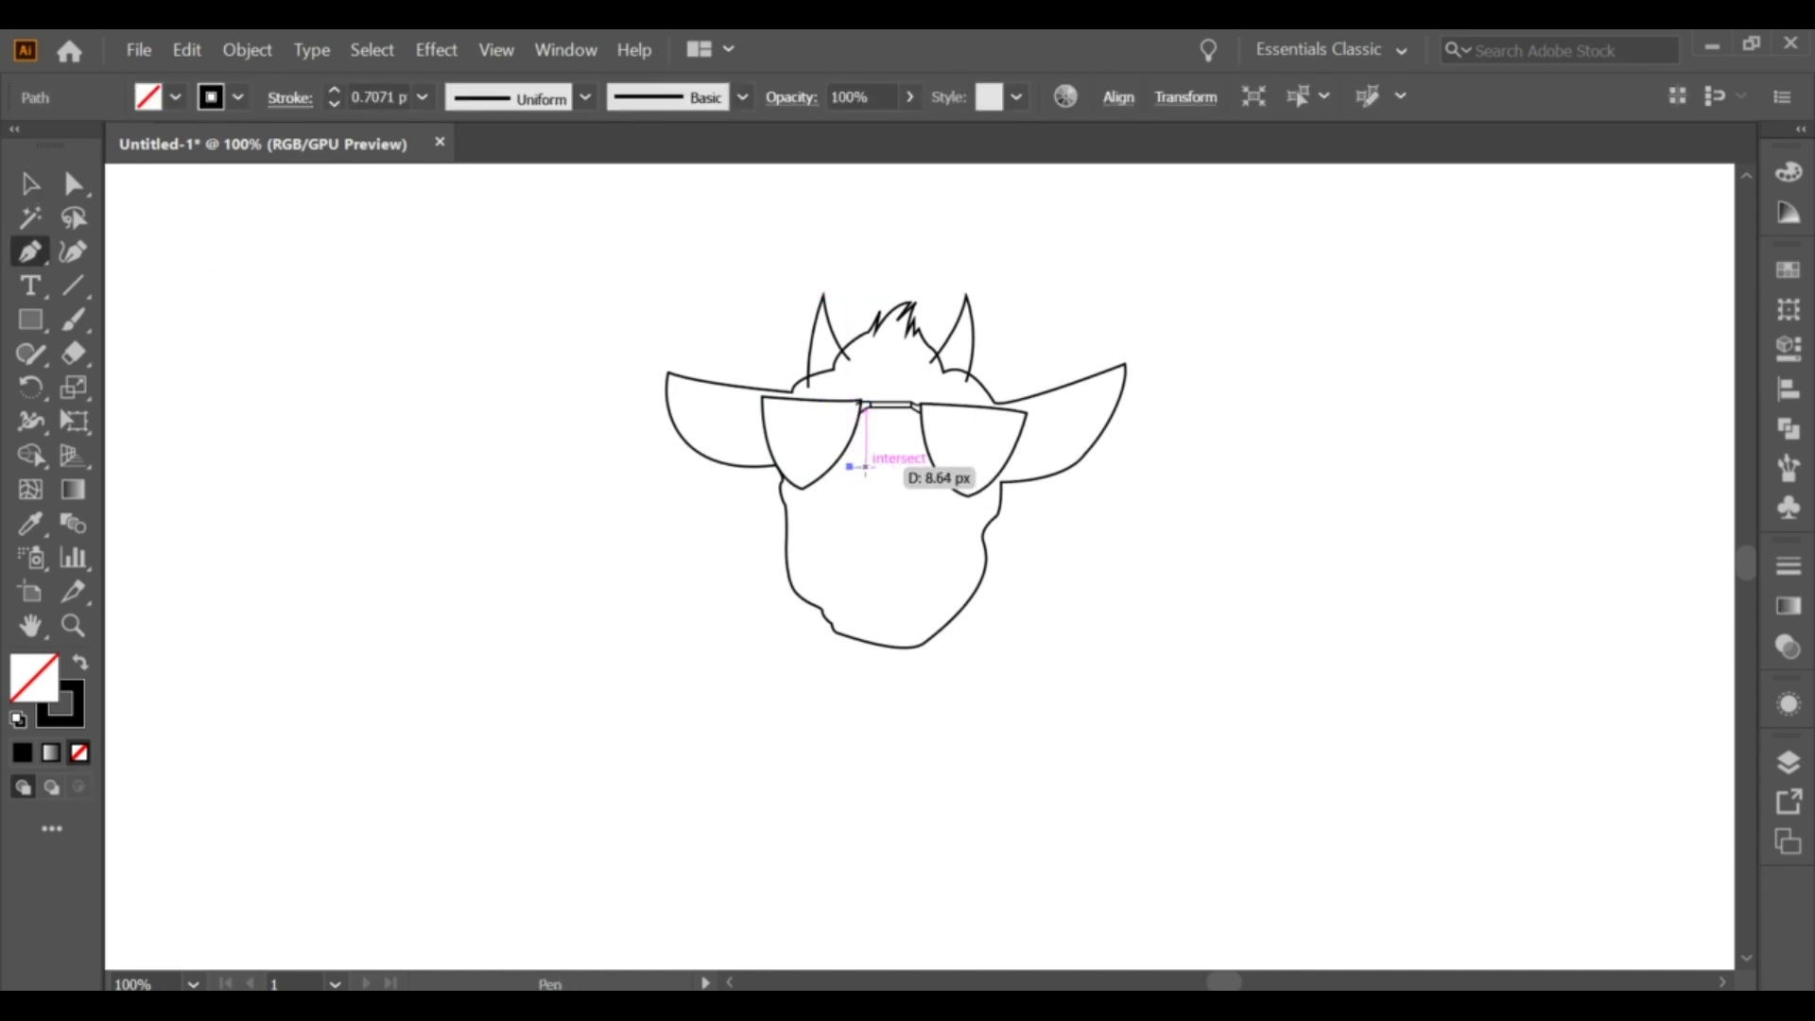
mouse_move(891, 479)
mouse_down()
mouse_move(932, 463)
mouse_move(910, 467)
mouse_up()
click(921, 462)
key(ctrl+shift+a)
key(ctrl+z)
Step: Redraw the nose as a curve with a middle point below the lenses
key(ctrl+z)
key(n)
mouse_move(844, 466)
mouse_down()
mouse_move(882, 482)
mouse_move(950, 463)
mouse_up()
key(ctrl+z)
key(p)
click(851, 463)
click(892, 477)
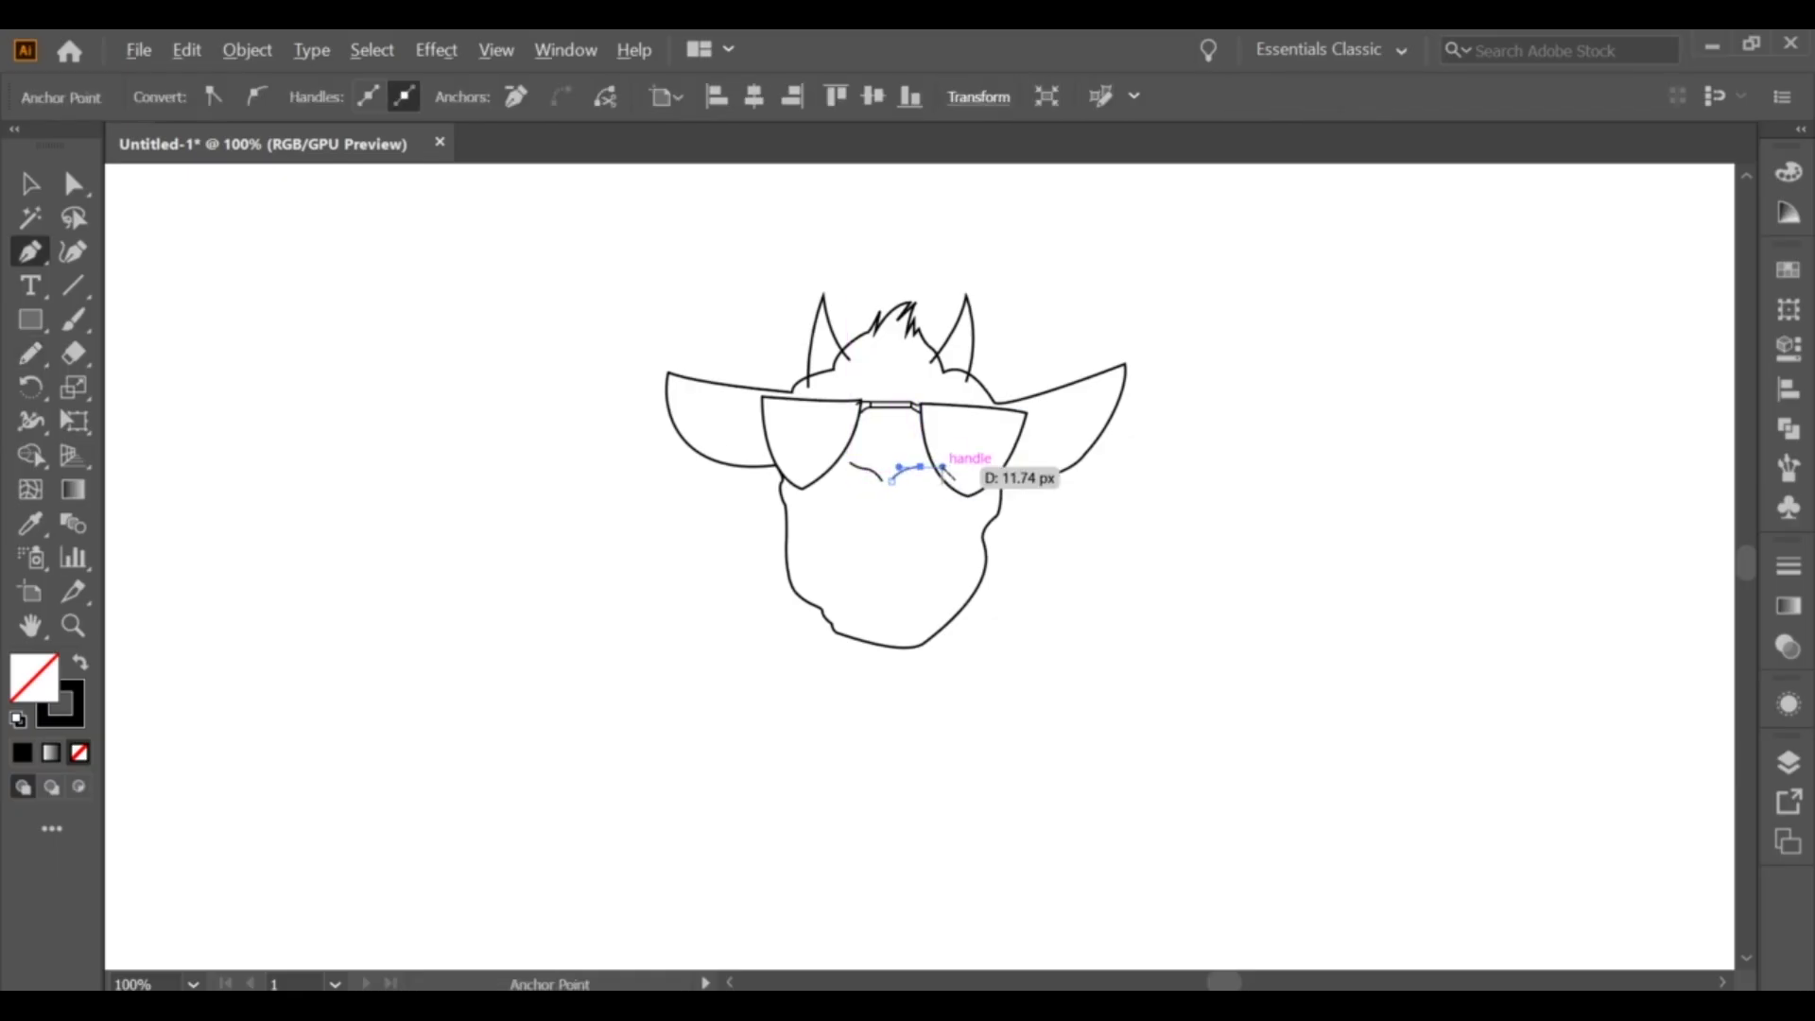
ctrl+click(739, 488)
Step: Set the nose curves' stroke weight to 2 pt
key(a)
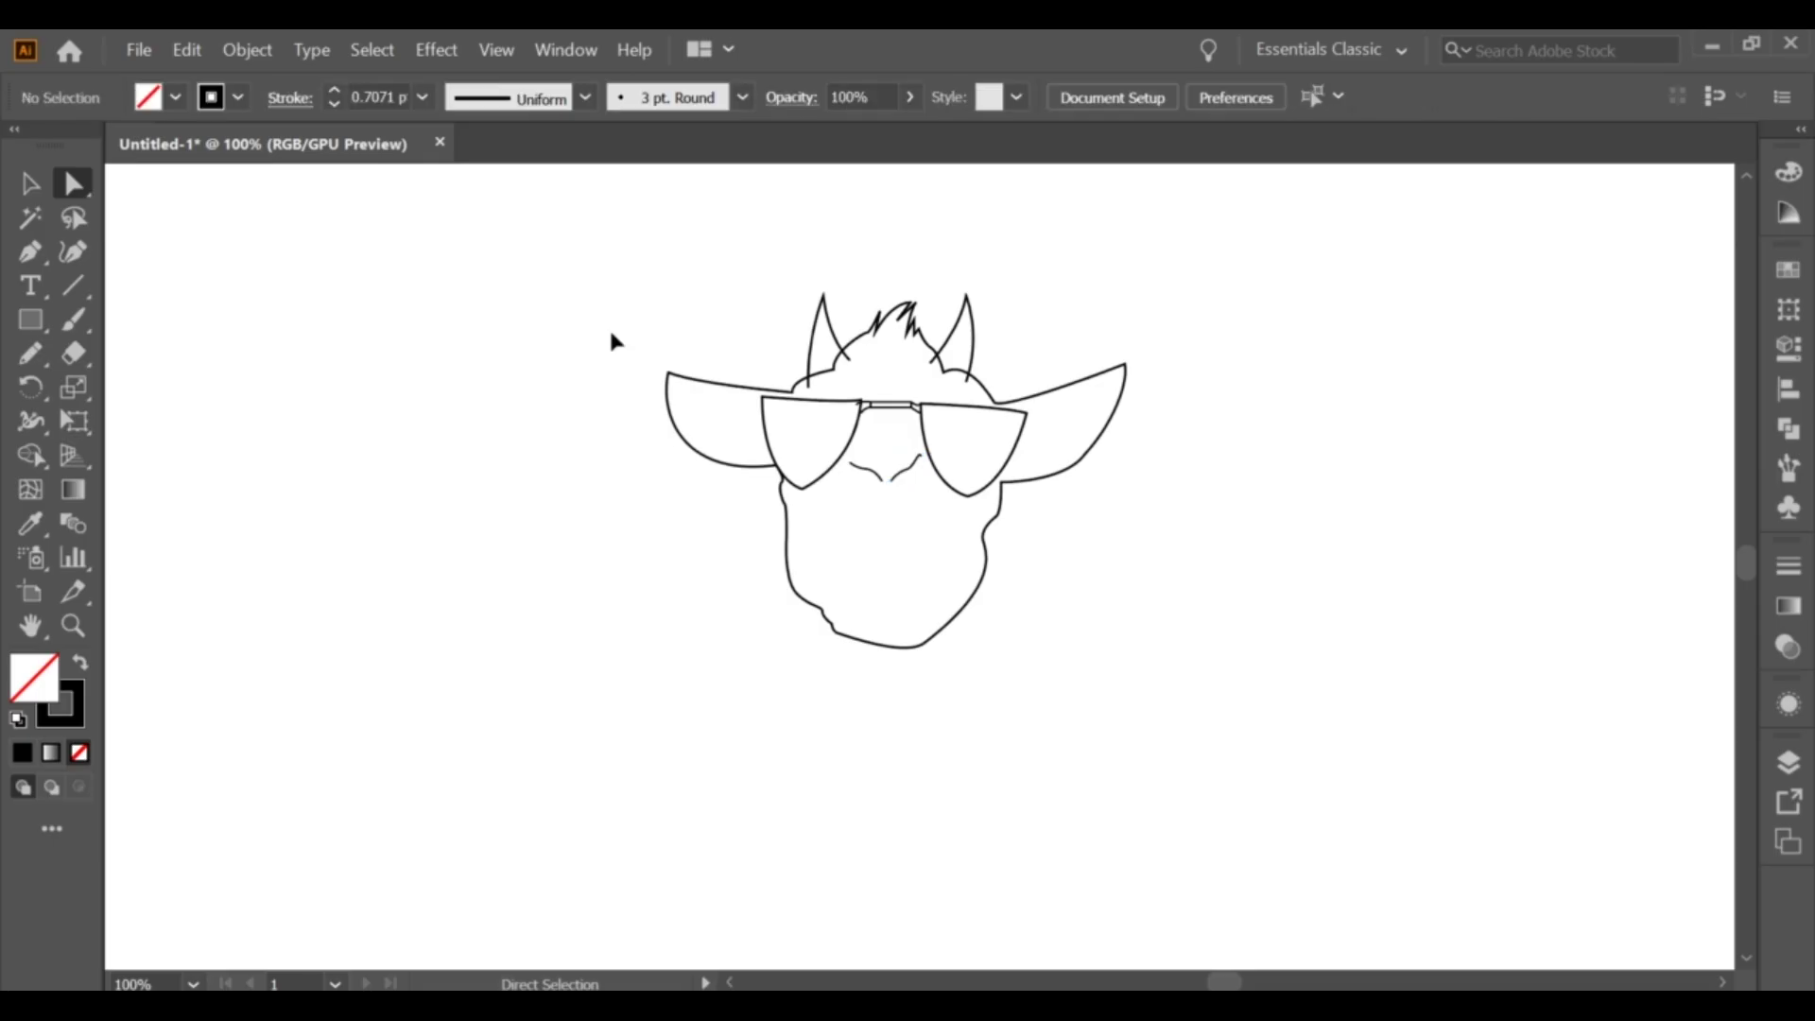
click(911, 466)
click(913, 511)
click(869, 473)
click(289, 97)
click(498, 430)
key(p)
click(289, 97)
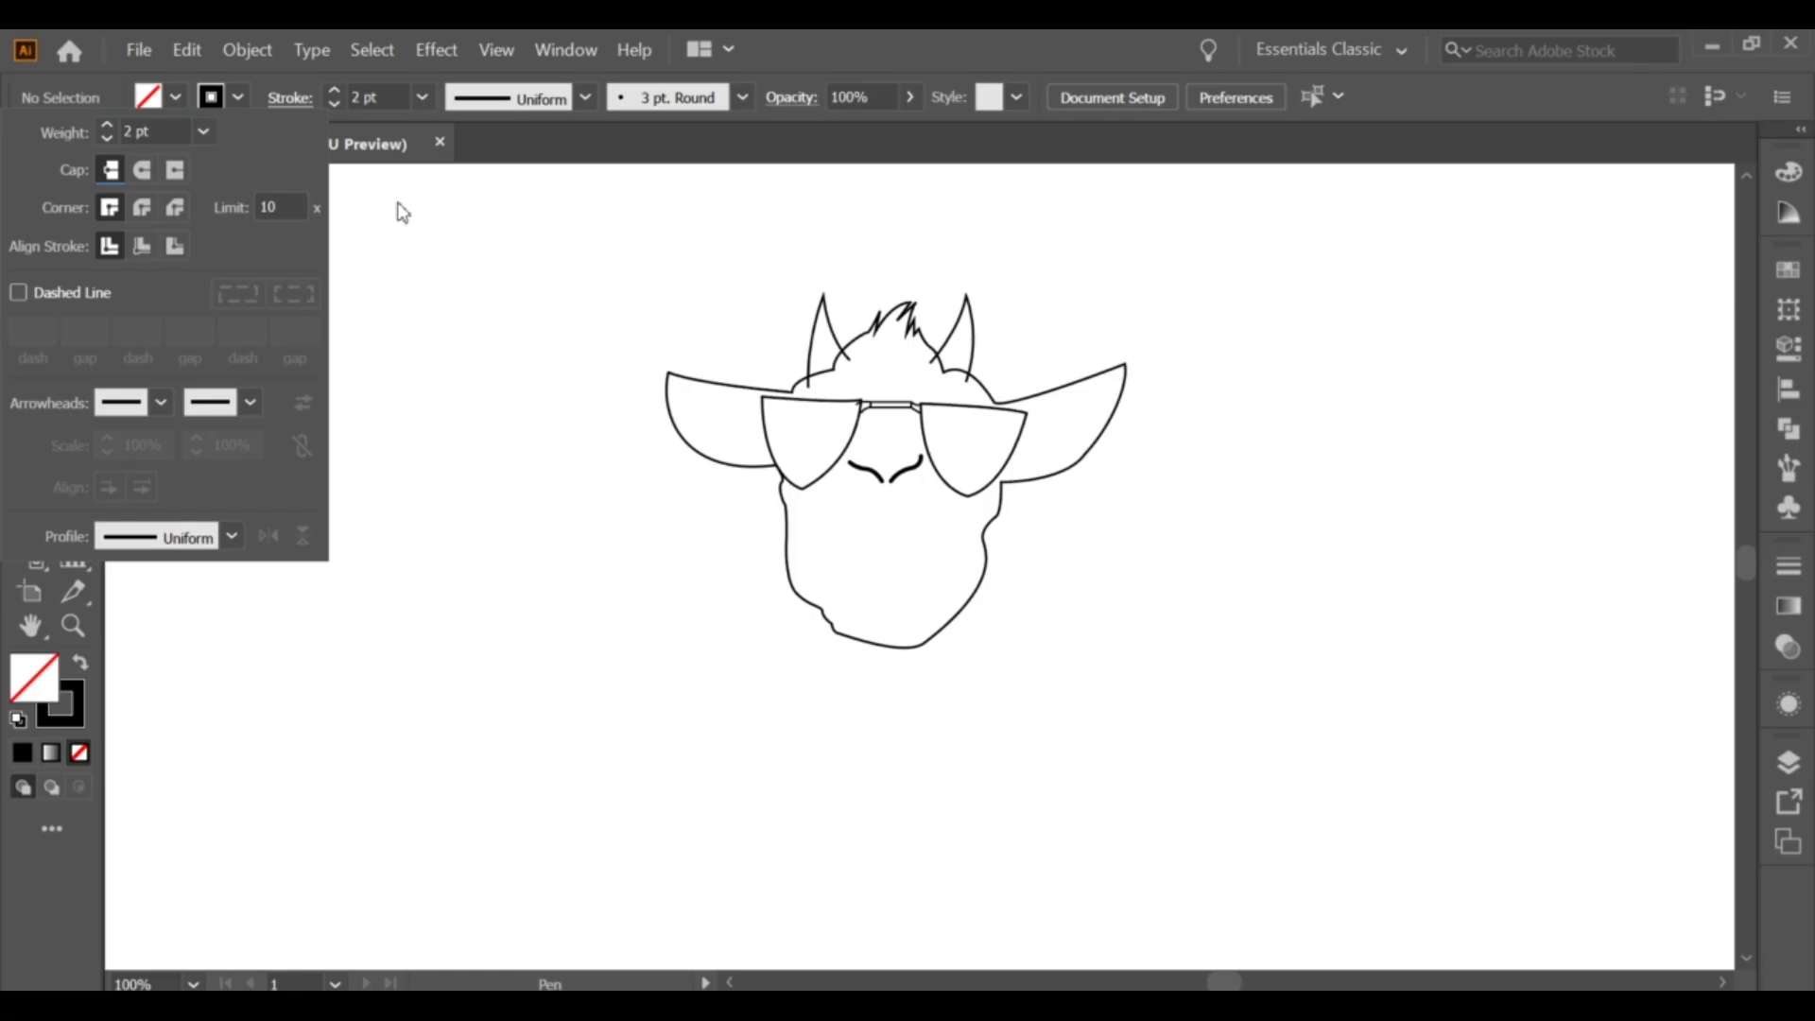
click(838, 462)
Step: Begin a curved line under the left lens, discard it, and restart it
click(840, 470)
drag(833, 484, 833, 500)
click(31, 186)
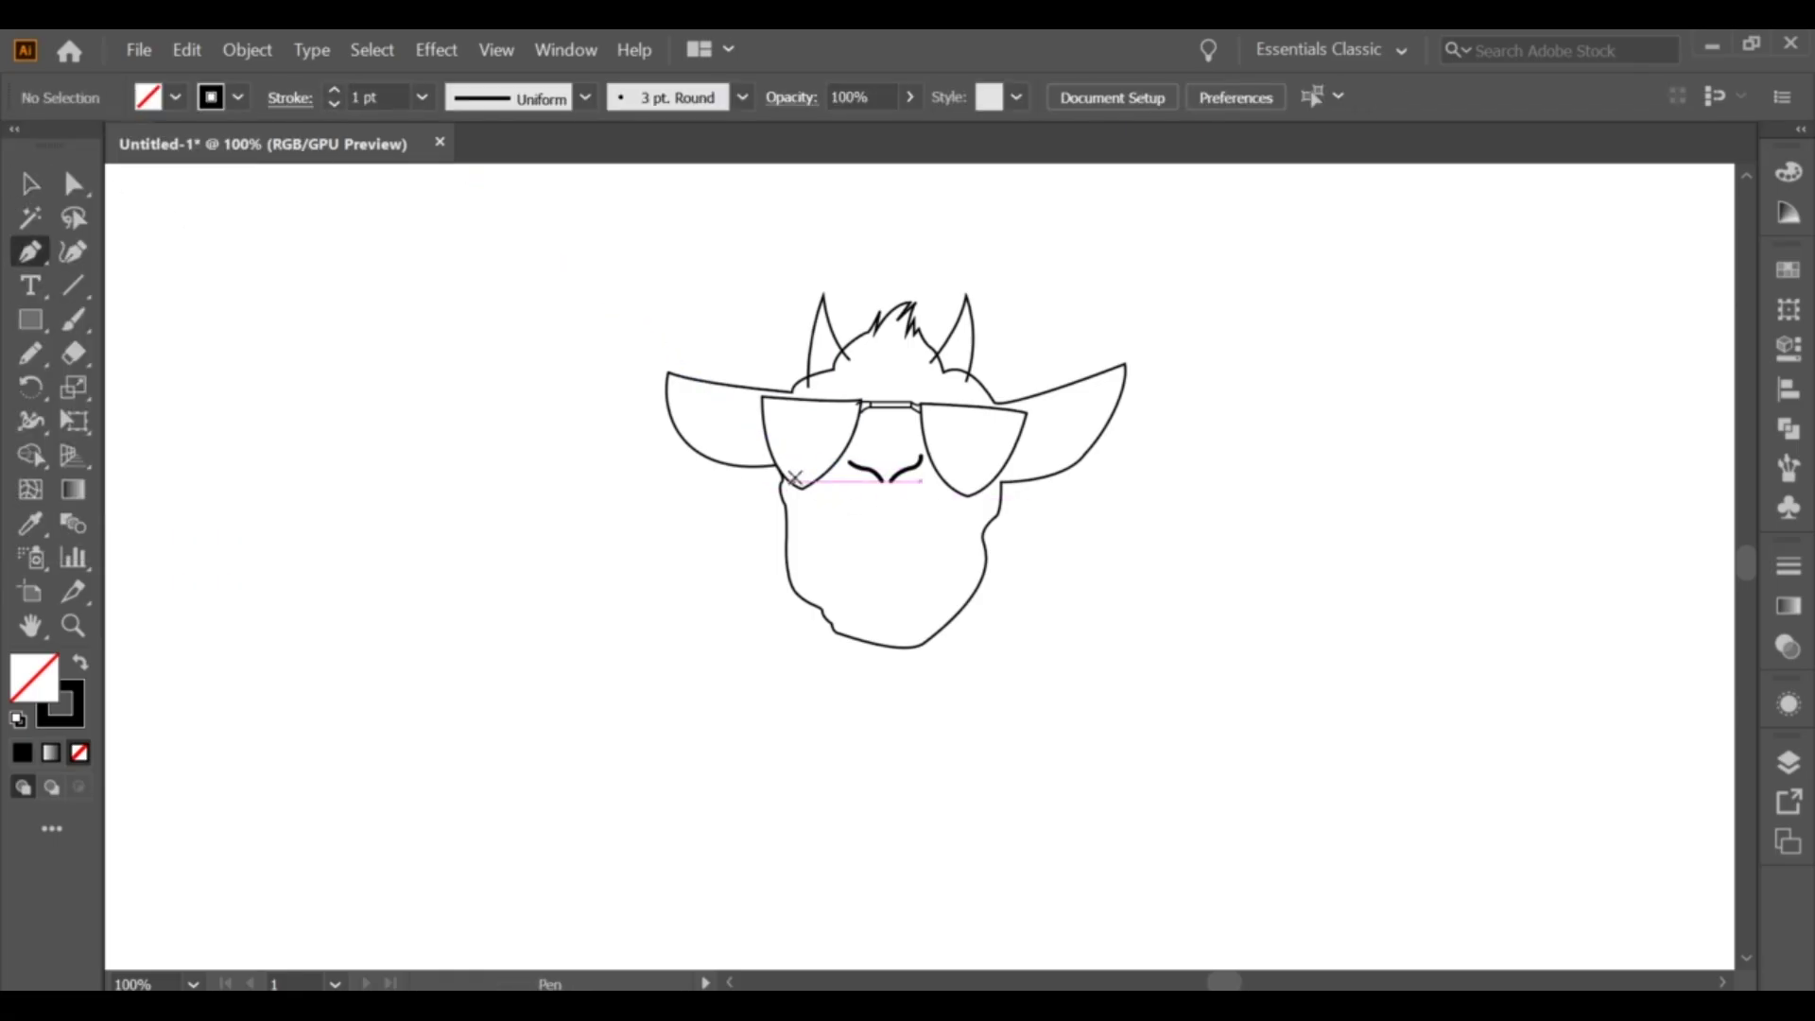
click(840, 470)
Step: Draw a curved cheek fold below the left lens
drag(833, 484, 833, 499)
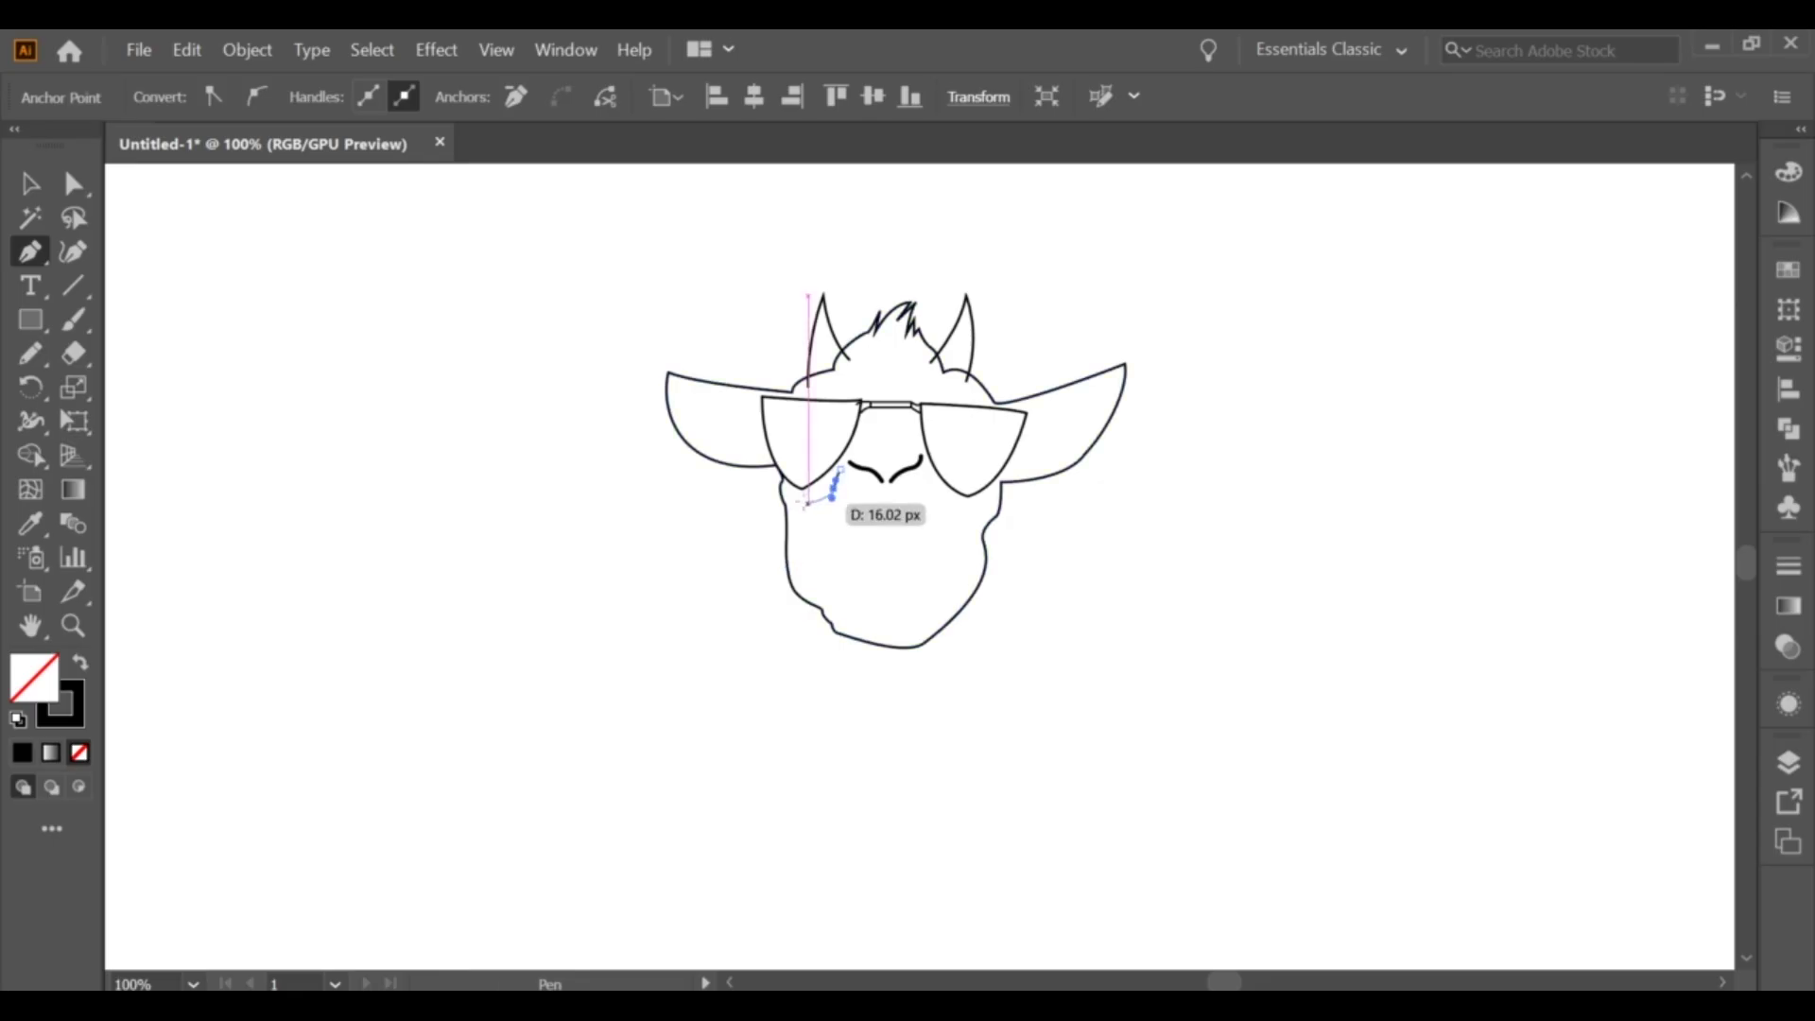
ctrl+click(799, 535)
click(840, 469)
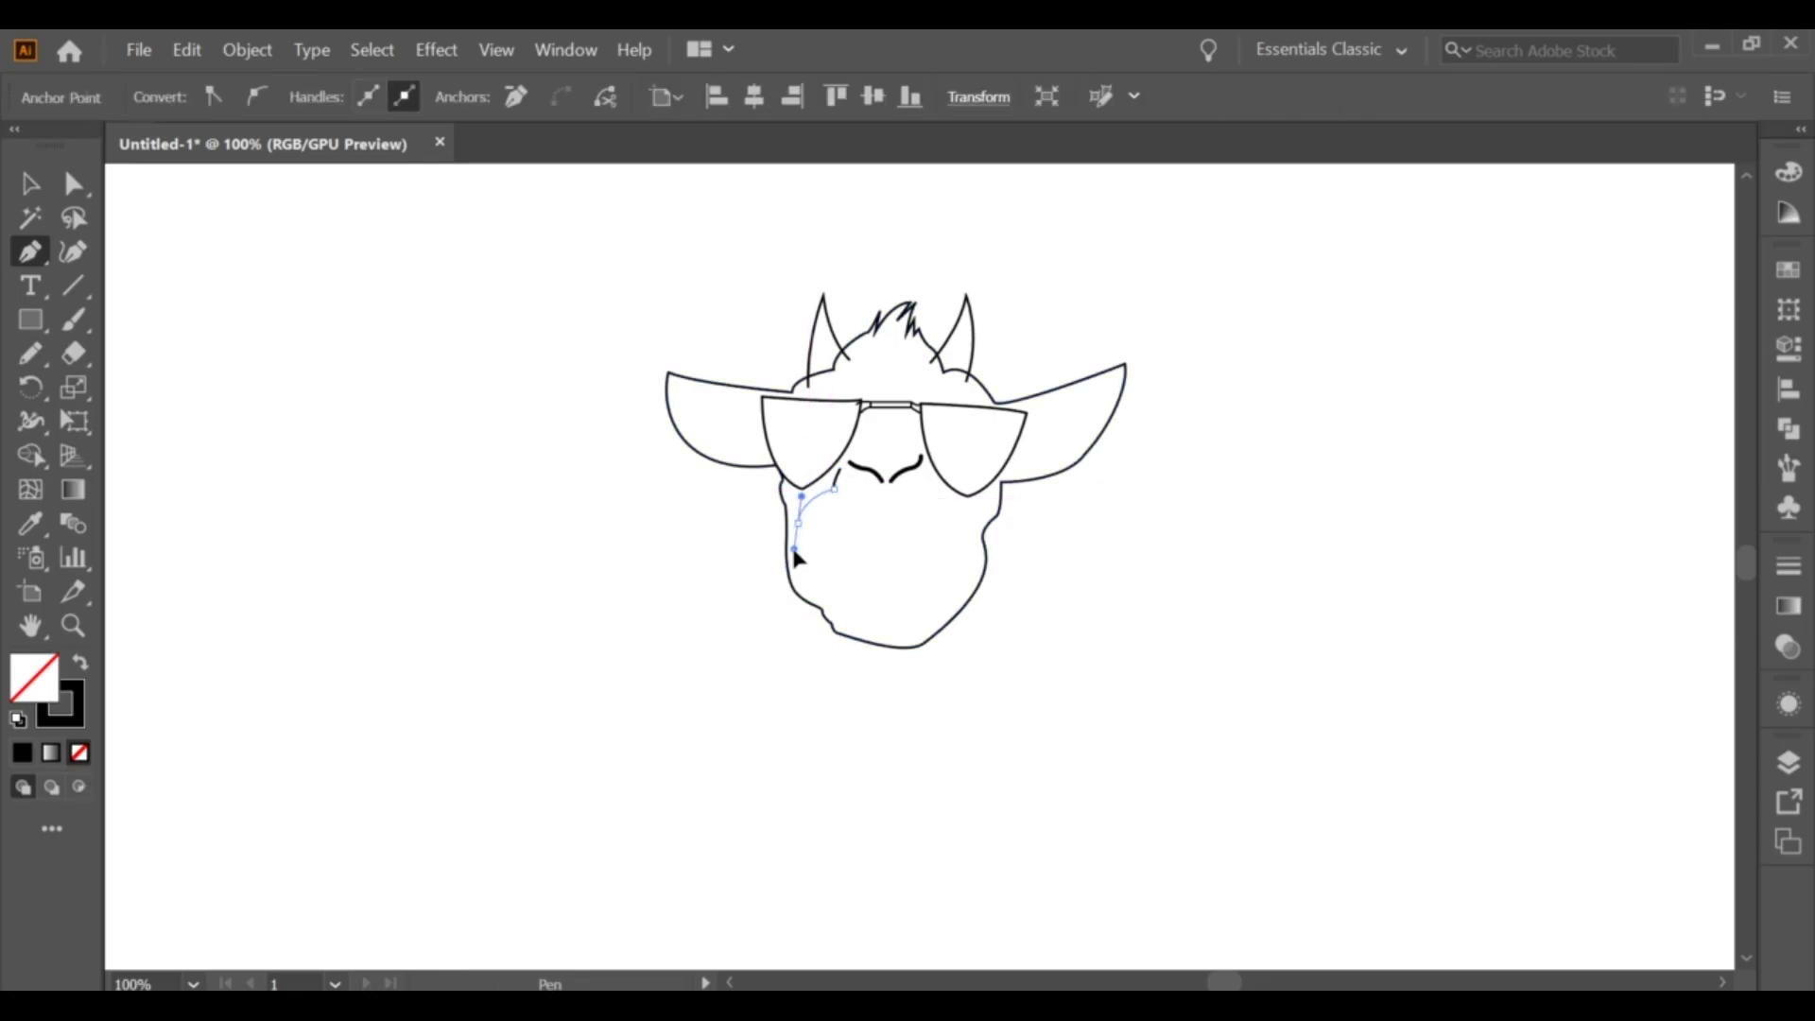
ctrl+click(305, 330)
click(73, 183)
click(836, 482)
key(ctrl+shift+a)
key(p)
Step: Add an S-curve down the cheek, a chin line and the mouth shape
mouse_move(956, 509)
mouse_down()
mouse_move(971, 534)
mouse_move(945, 573)
mouse_up()
ctrl+click(463, 463)
click(960, 570)
drag(832, 598, 798, 573)
ctrl+click(689, 540)
ctrl+click(709, 523)
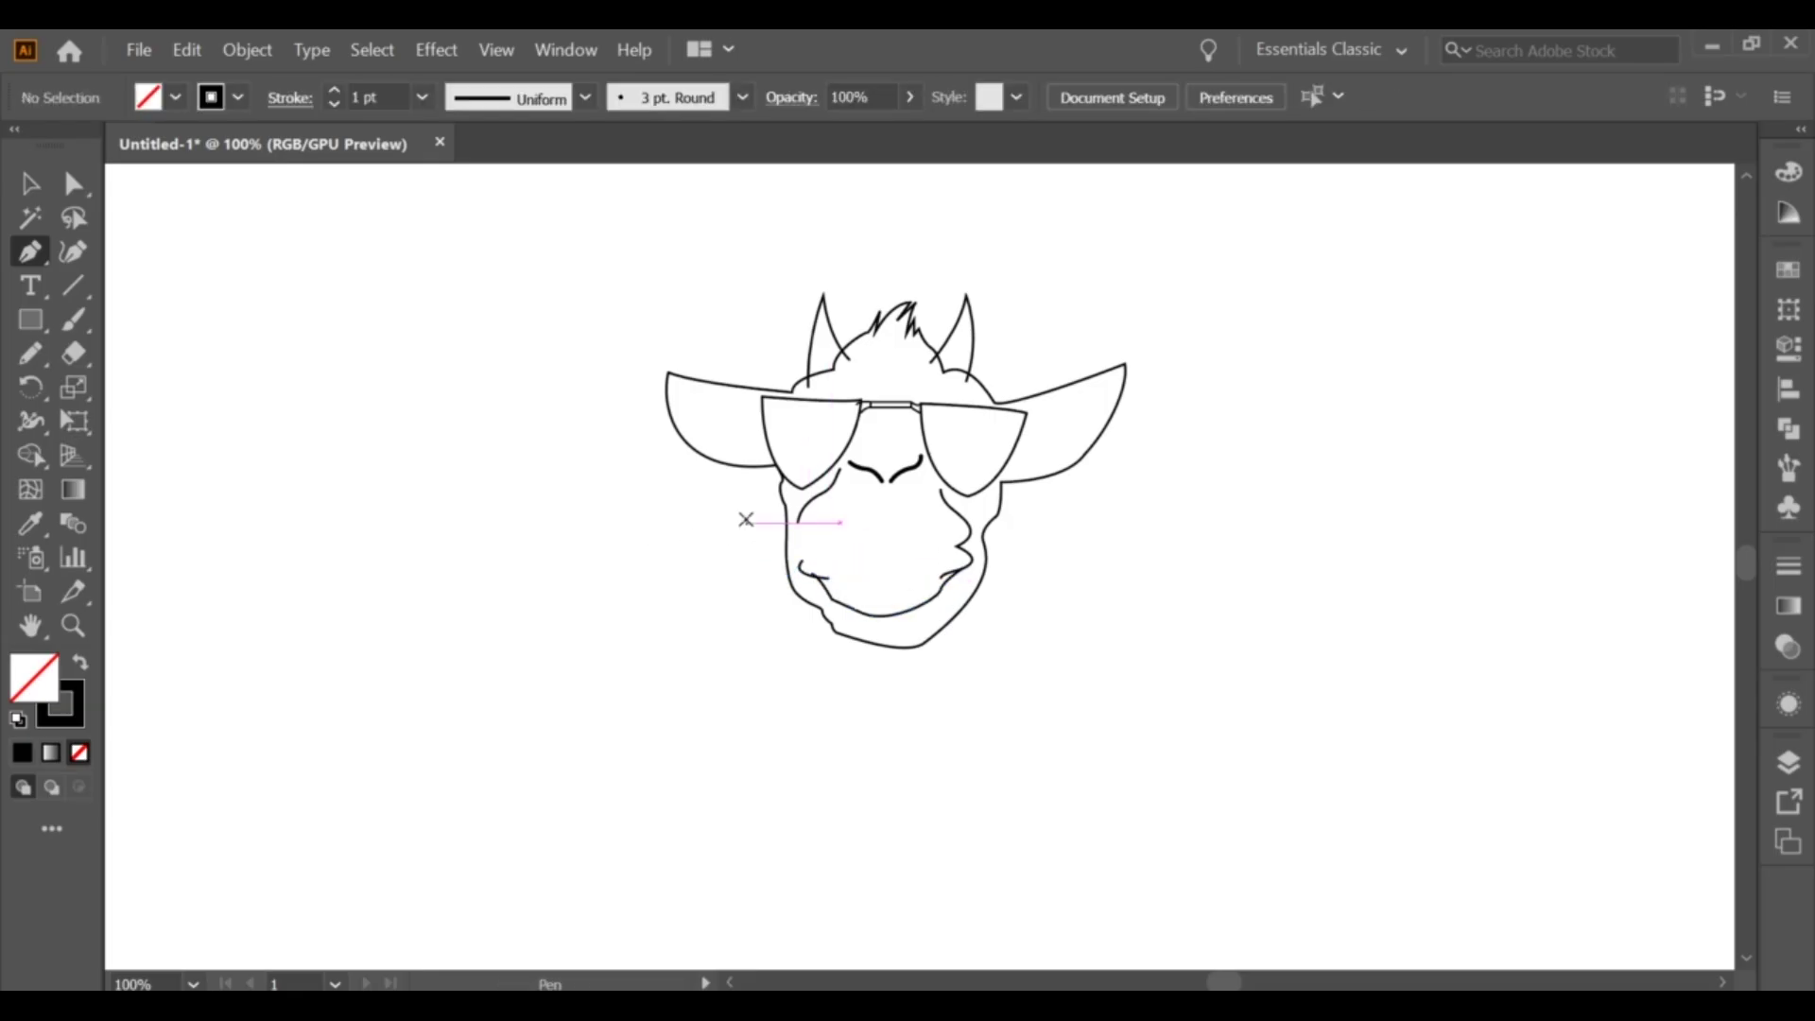
mouse_move(922, 546)
mouse_down()
mouse_move(960, 545)
mouse_move(840, 521)
mouse_up()
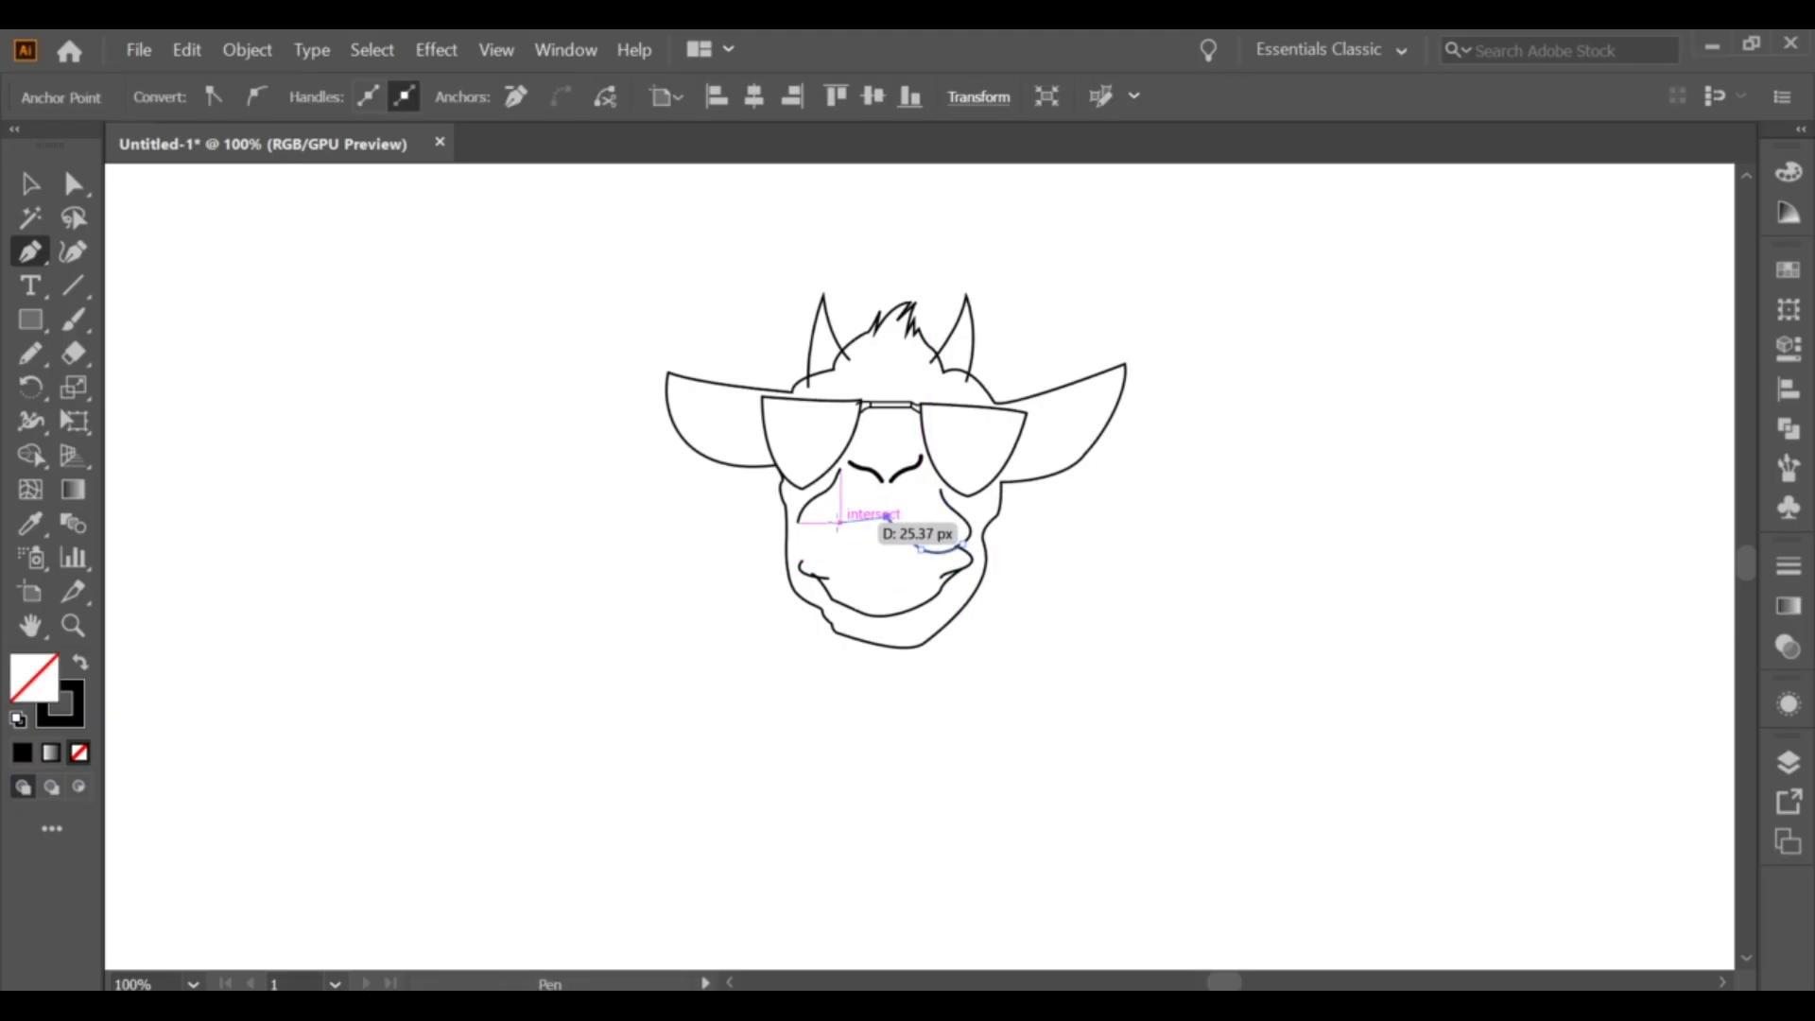
click(933, 593)
Step: Outline the goatee curving down from the chin to a pointed tip
mouse_move(924, 657)
mouse_down()
mouse_move(933, 684)
mouse_move(907, 736)
mouse_move(922, 756)
mouse_up()
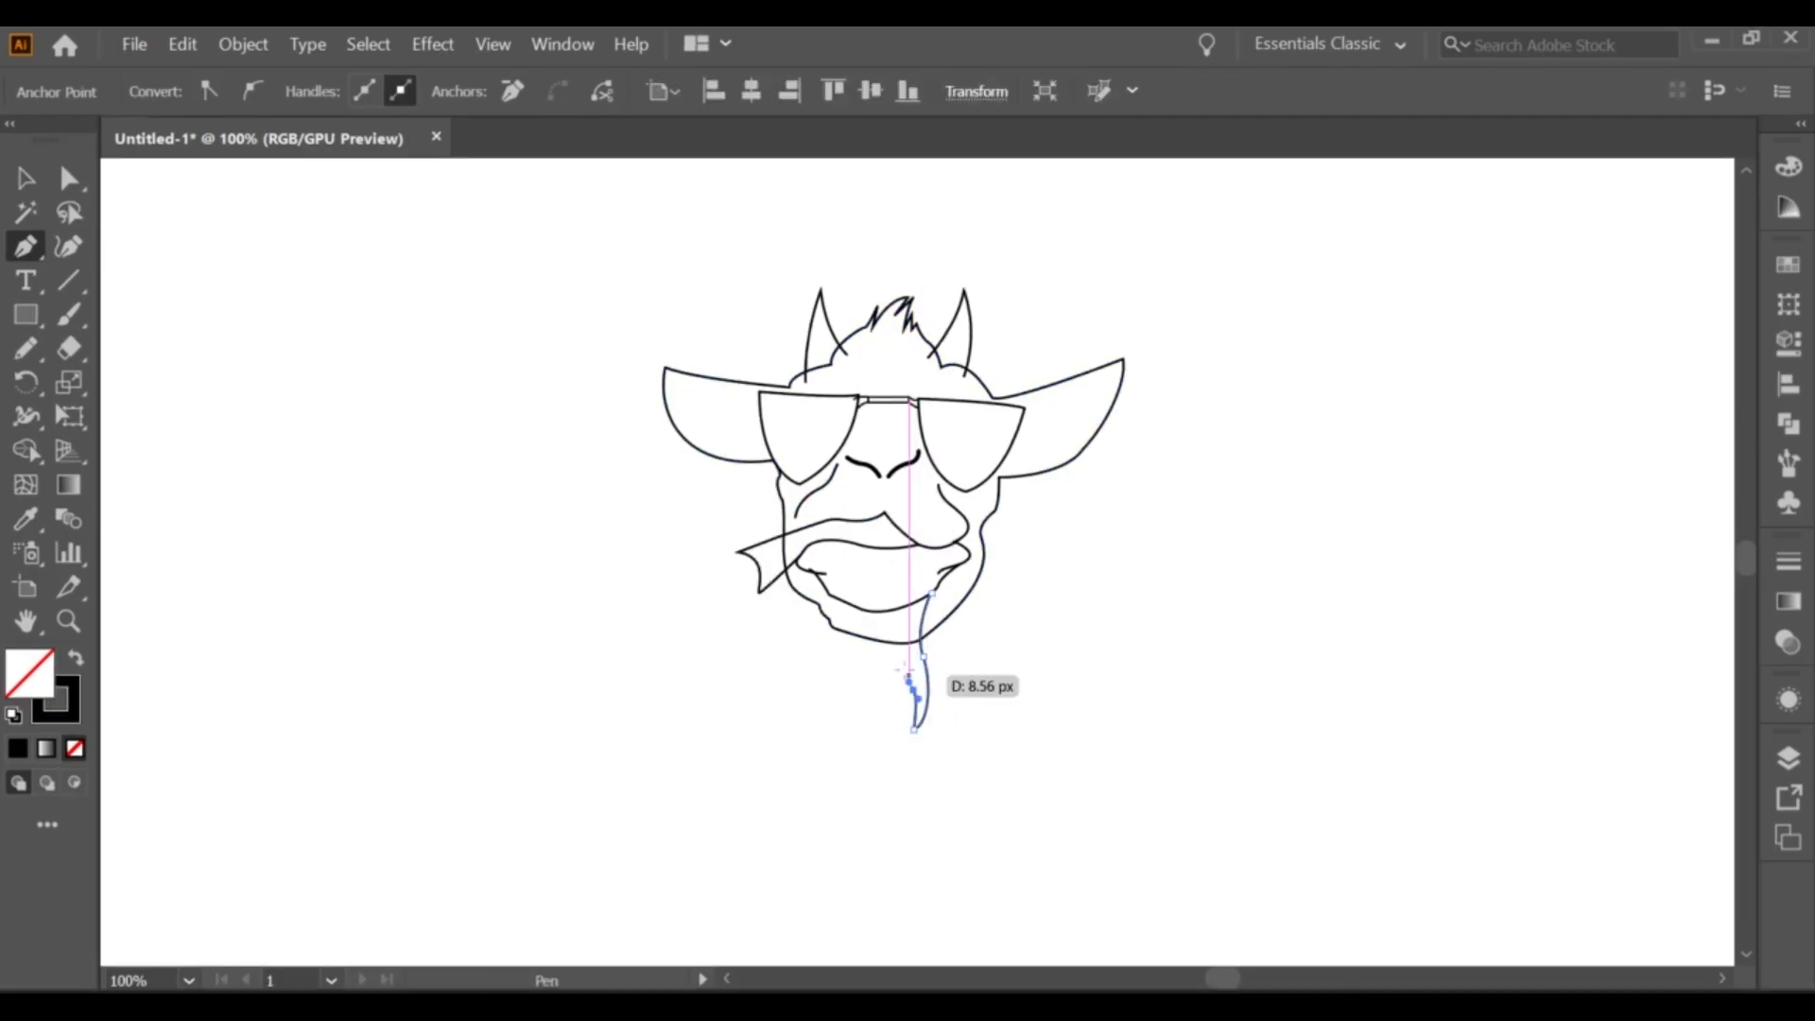
ctrl+click(842, 738)
mouse_move(908, 673)
mouse_down()
mouse_move(879, 770)
mouse_move(887, 756)
mouse_up()
key(ctrl+shift+a)
click(868, 789)
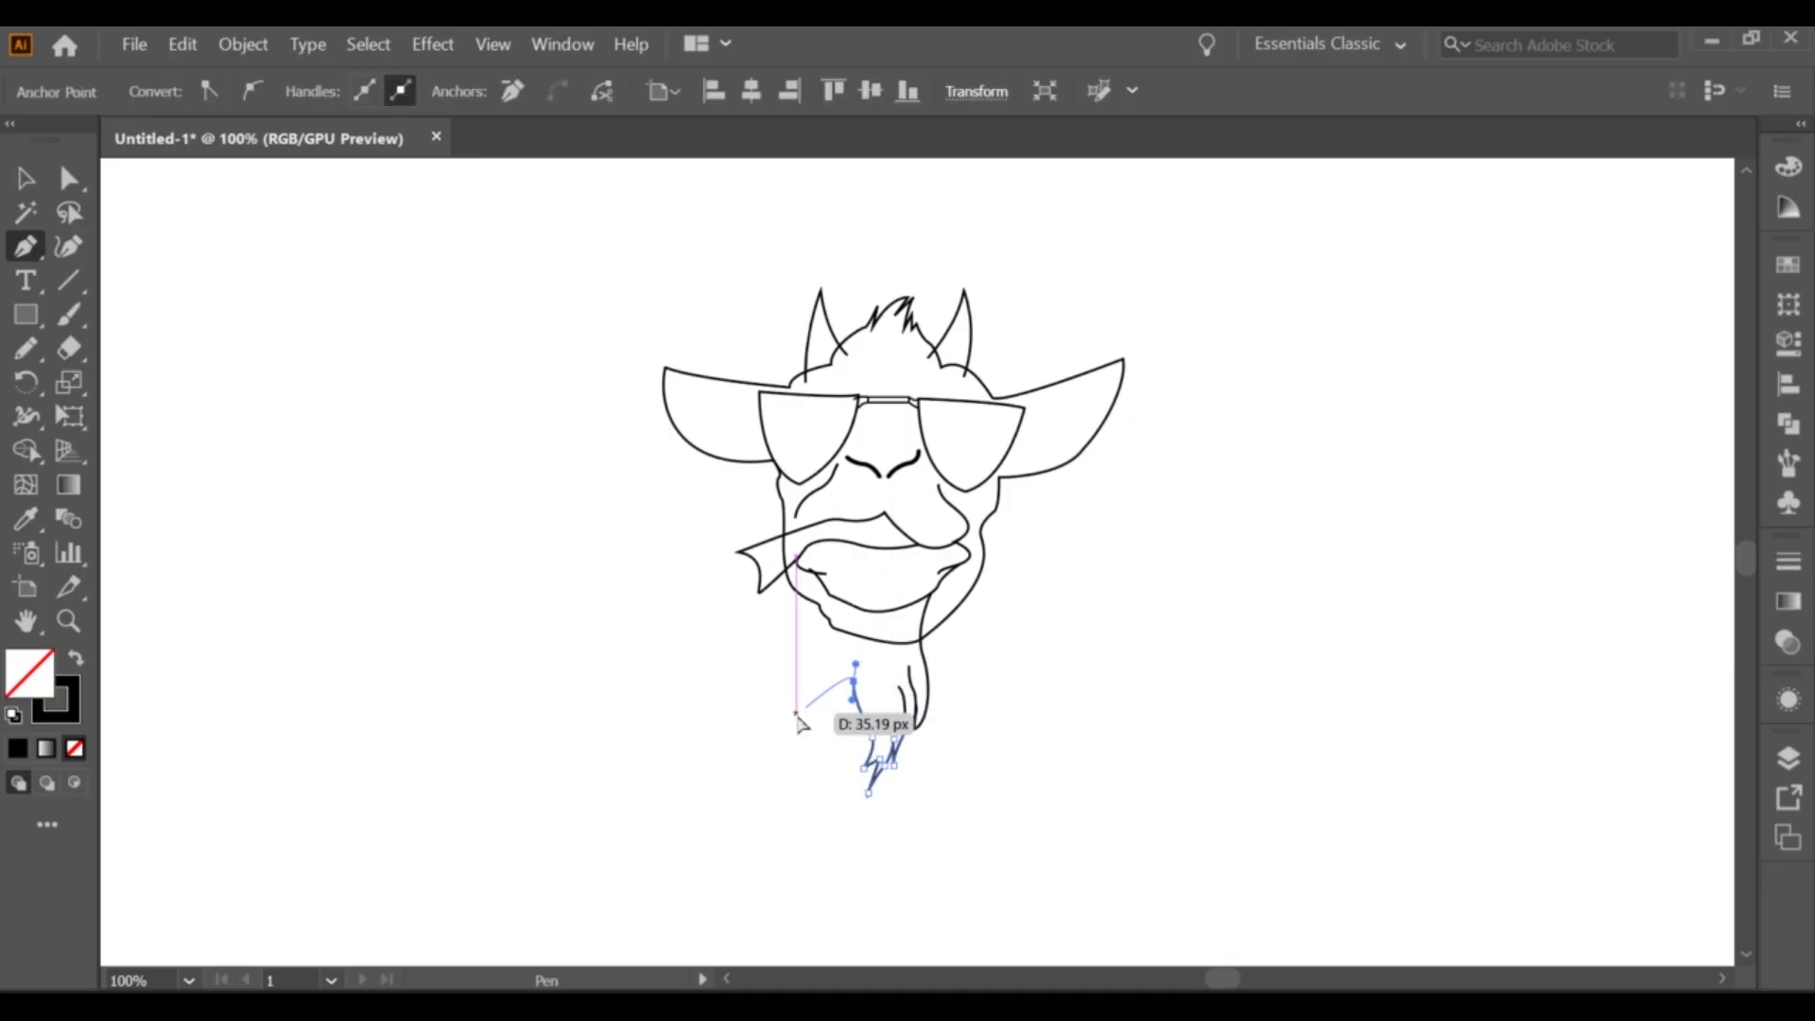
key(ctrl+shift+a)
click(853, 699)
click(848, 598)
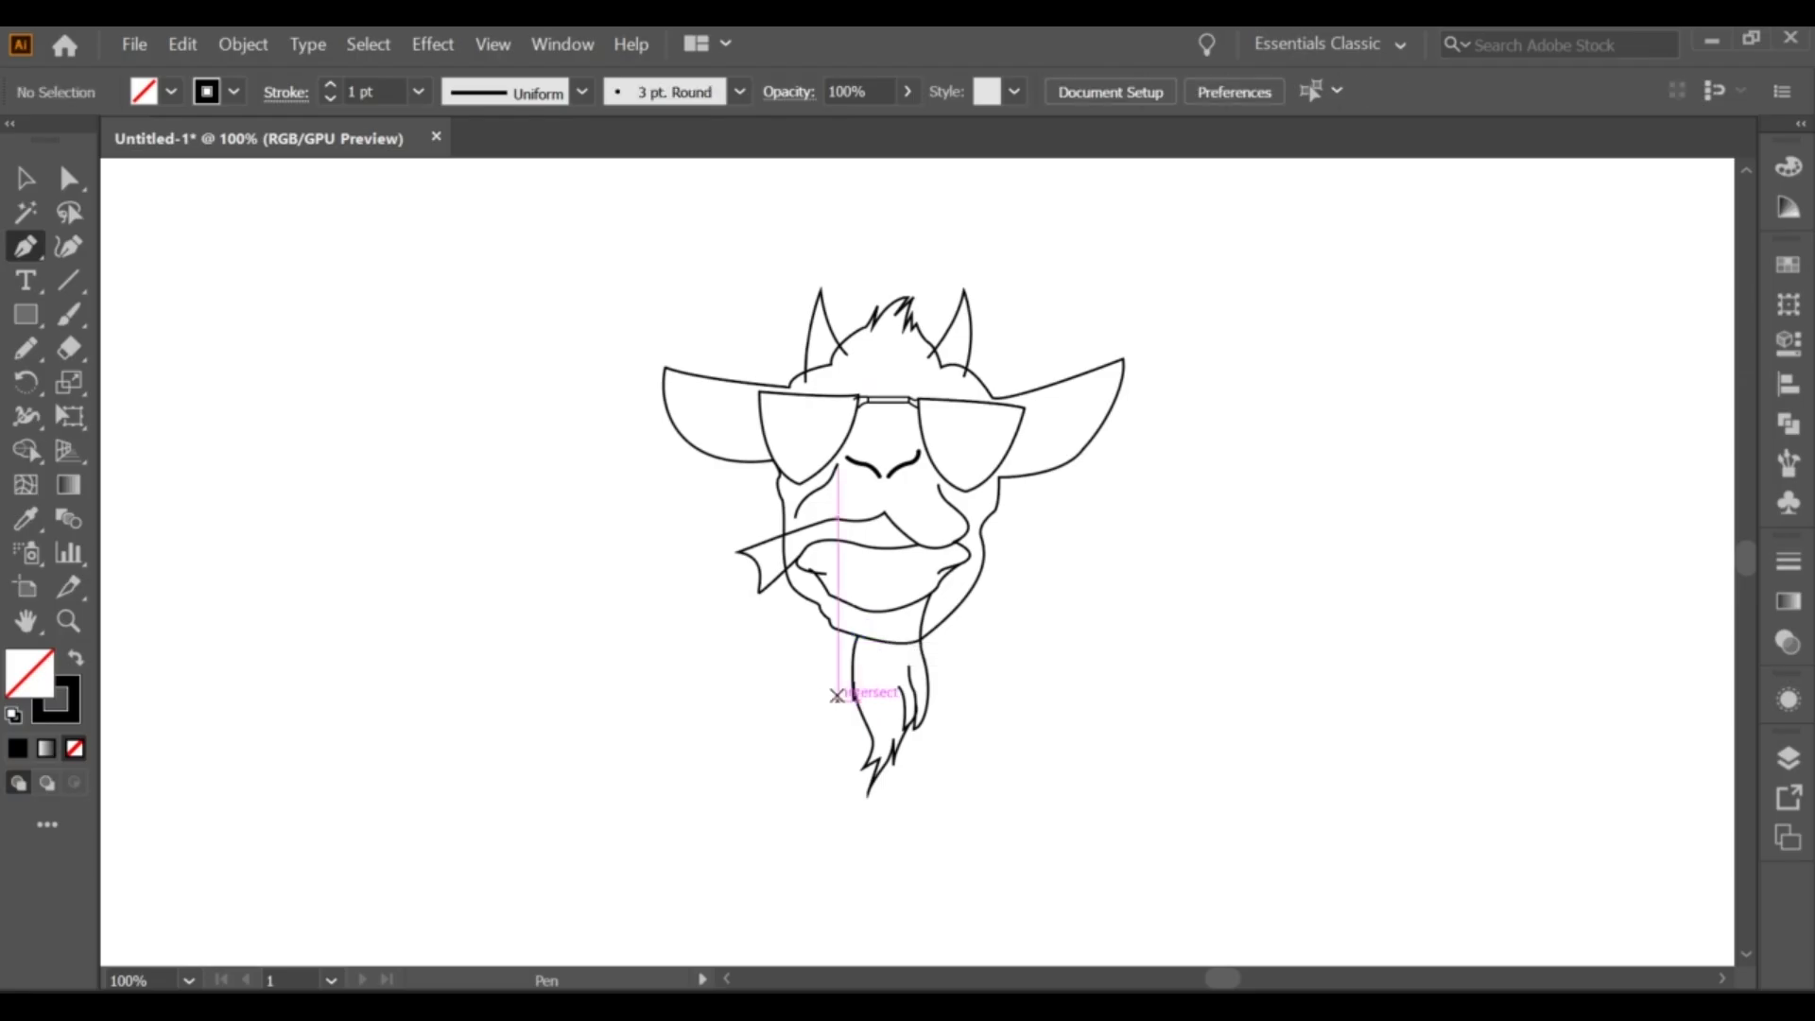
Step: Draw the first curved hair strands inside the goatee
mouse_move(847, 645)
mouse_down()
mouse_move(853, 598)
mouse_move(856, 681)
mouse_move(884, 742)
mouse_up()
key(ctrl+shift+a)
key(ctrl+shift+a)
click(863, 613)
click(868, 690)
key(ctrl+shift+a)
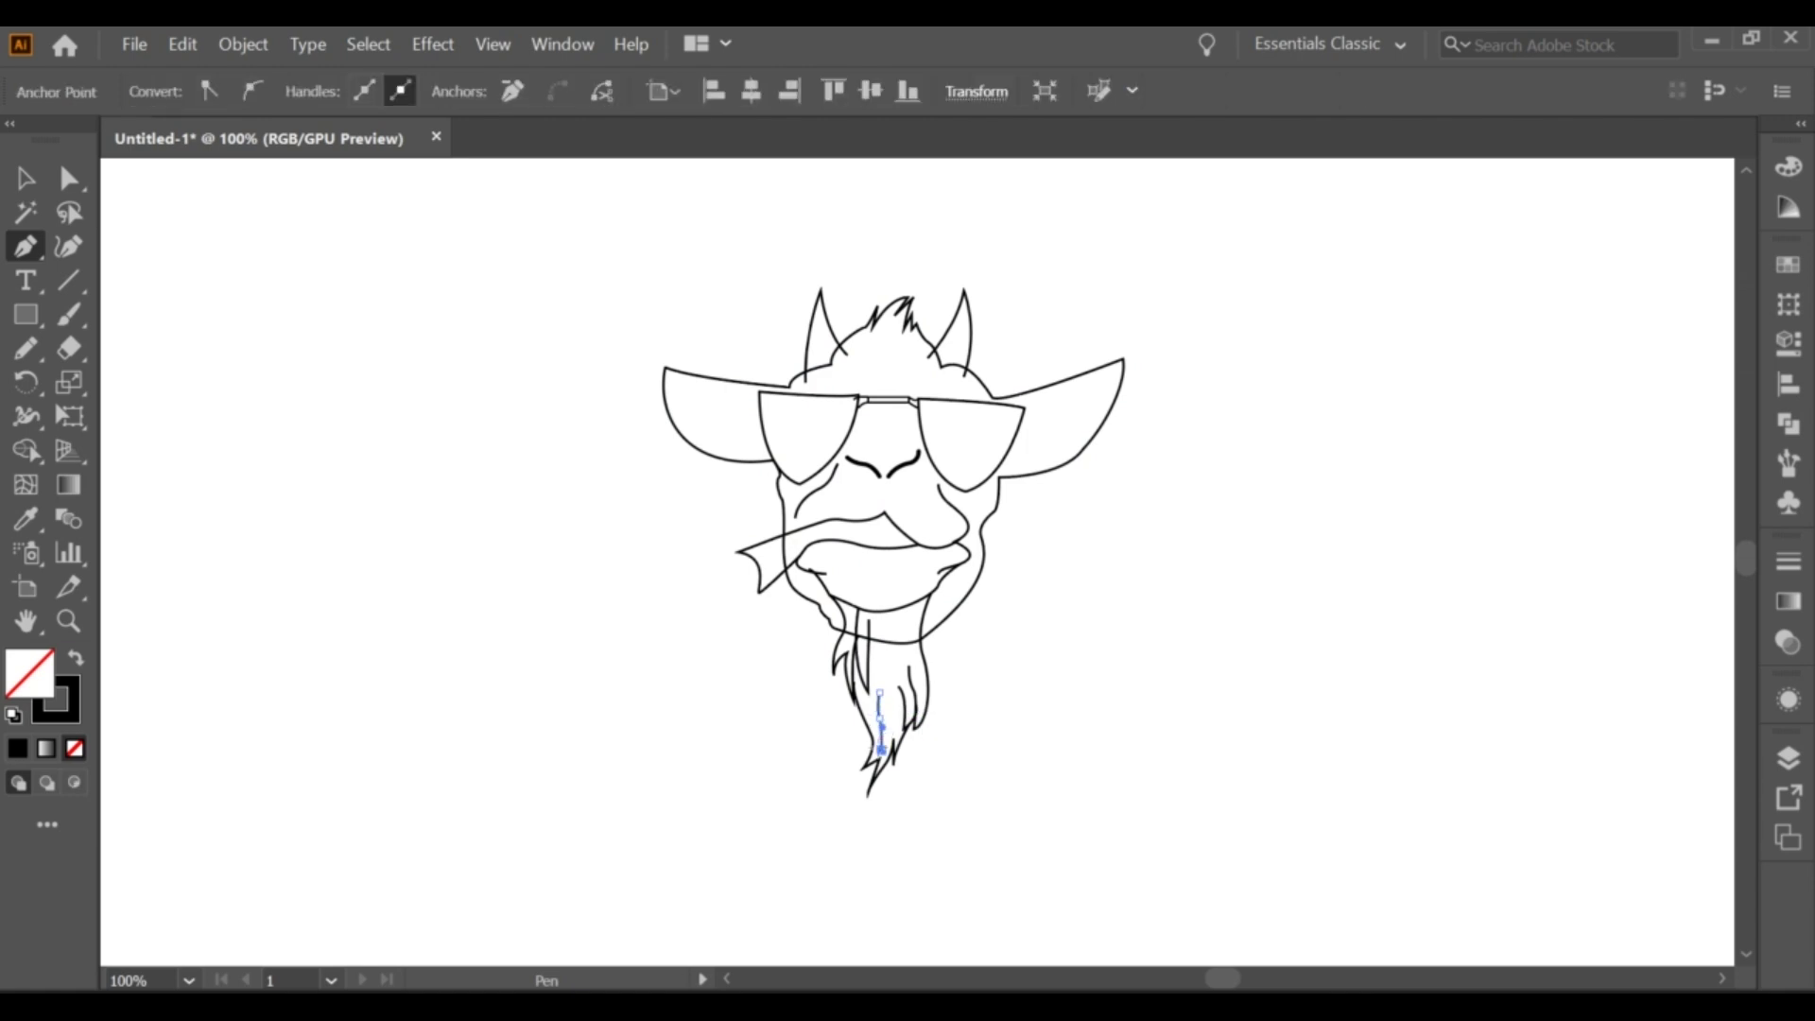
key(ctrl+shift+a)
click(894, 603)
mouse_move(898, 671)
mouse_down()
mouse_move(893, 705)
mouse_move(888, 679)
mouse_up()
Step: Add more curved strands running toward the goatee tip
key(ctrl+shift+a)
click(880, 613)
key(ctrl+shift+a)
click(867, 718)
mouse_move(866, 753)
mouse_down()
mouse_move(876, 771)
mouse_move(889, 728)
mouse_move(877, 752)
mouse_up()
key(ctrl+shift+a)
click(860, 700)
Step: Draw the last beard strand and deselect it
key(ctrl+shift+a)
click(879, 613)
key(ctrl+shift+a)
key(n)
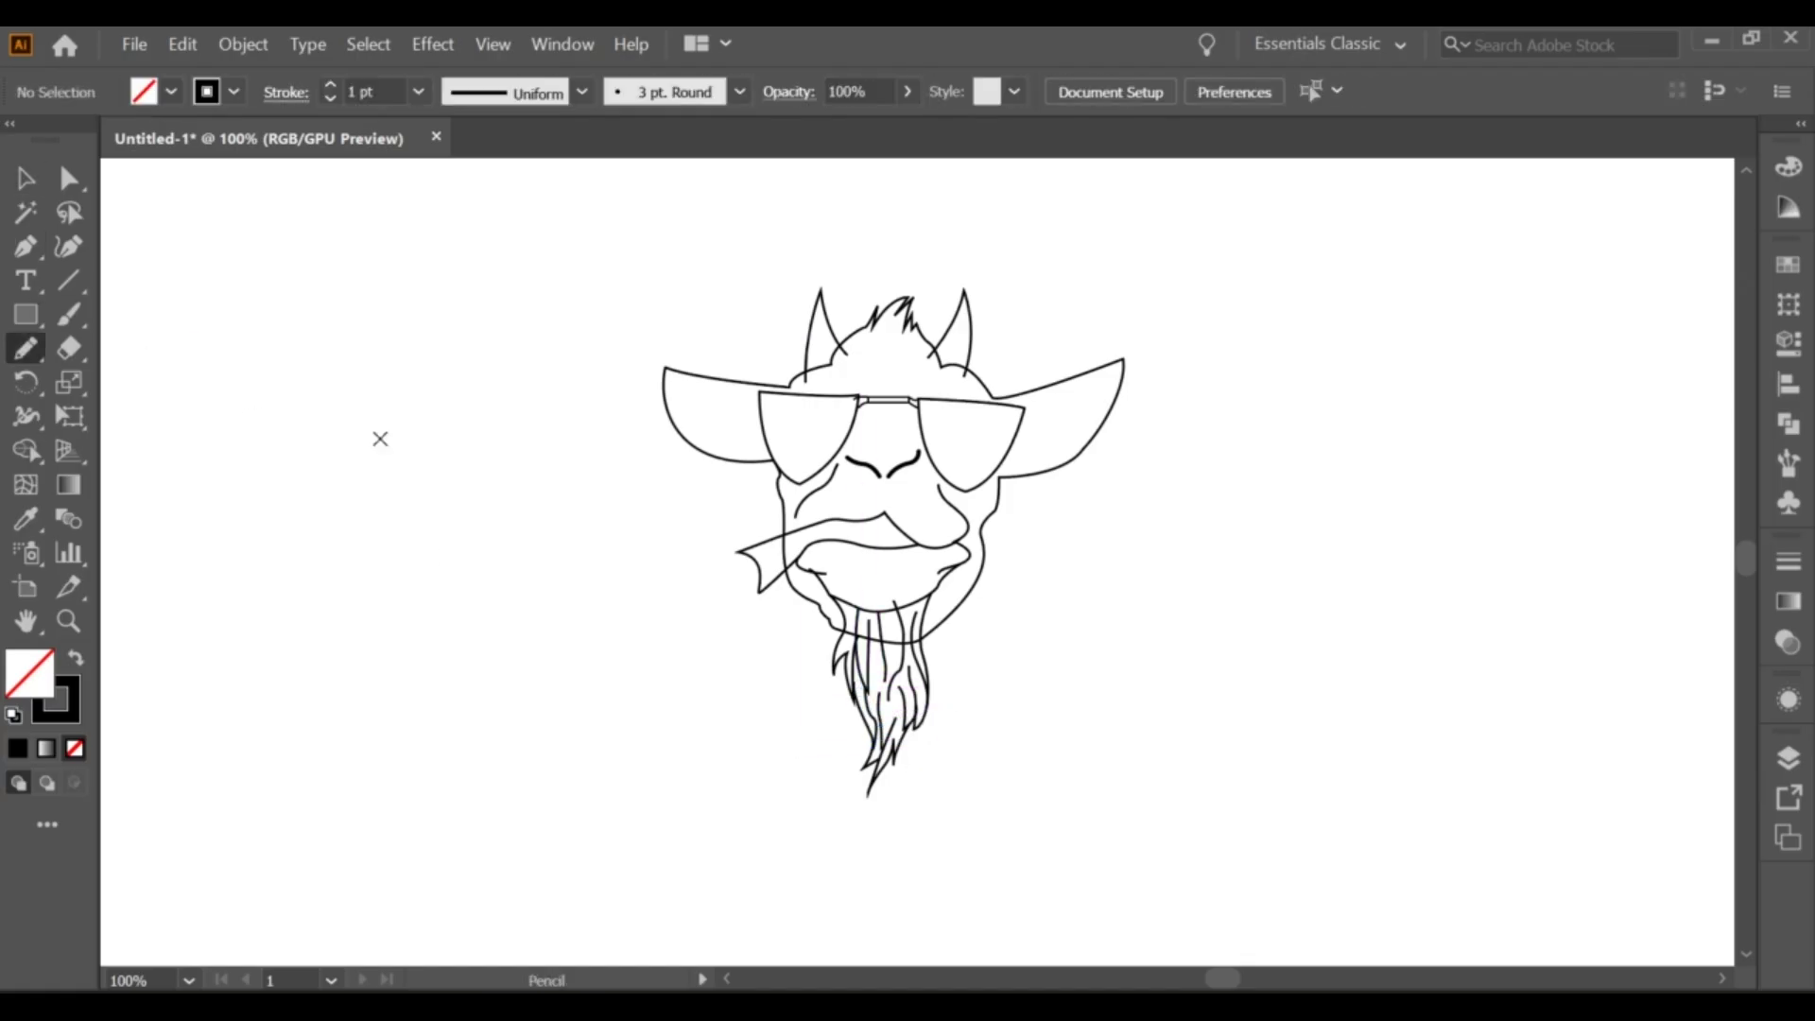
Step: Draw a small oval at the cigar's tip and check its selection
key(Return)
click(1045, 722)
drag(730, 575, 742, 567)
key(v)
key(ctrl+shift+a)
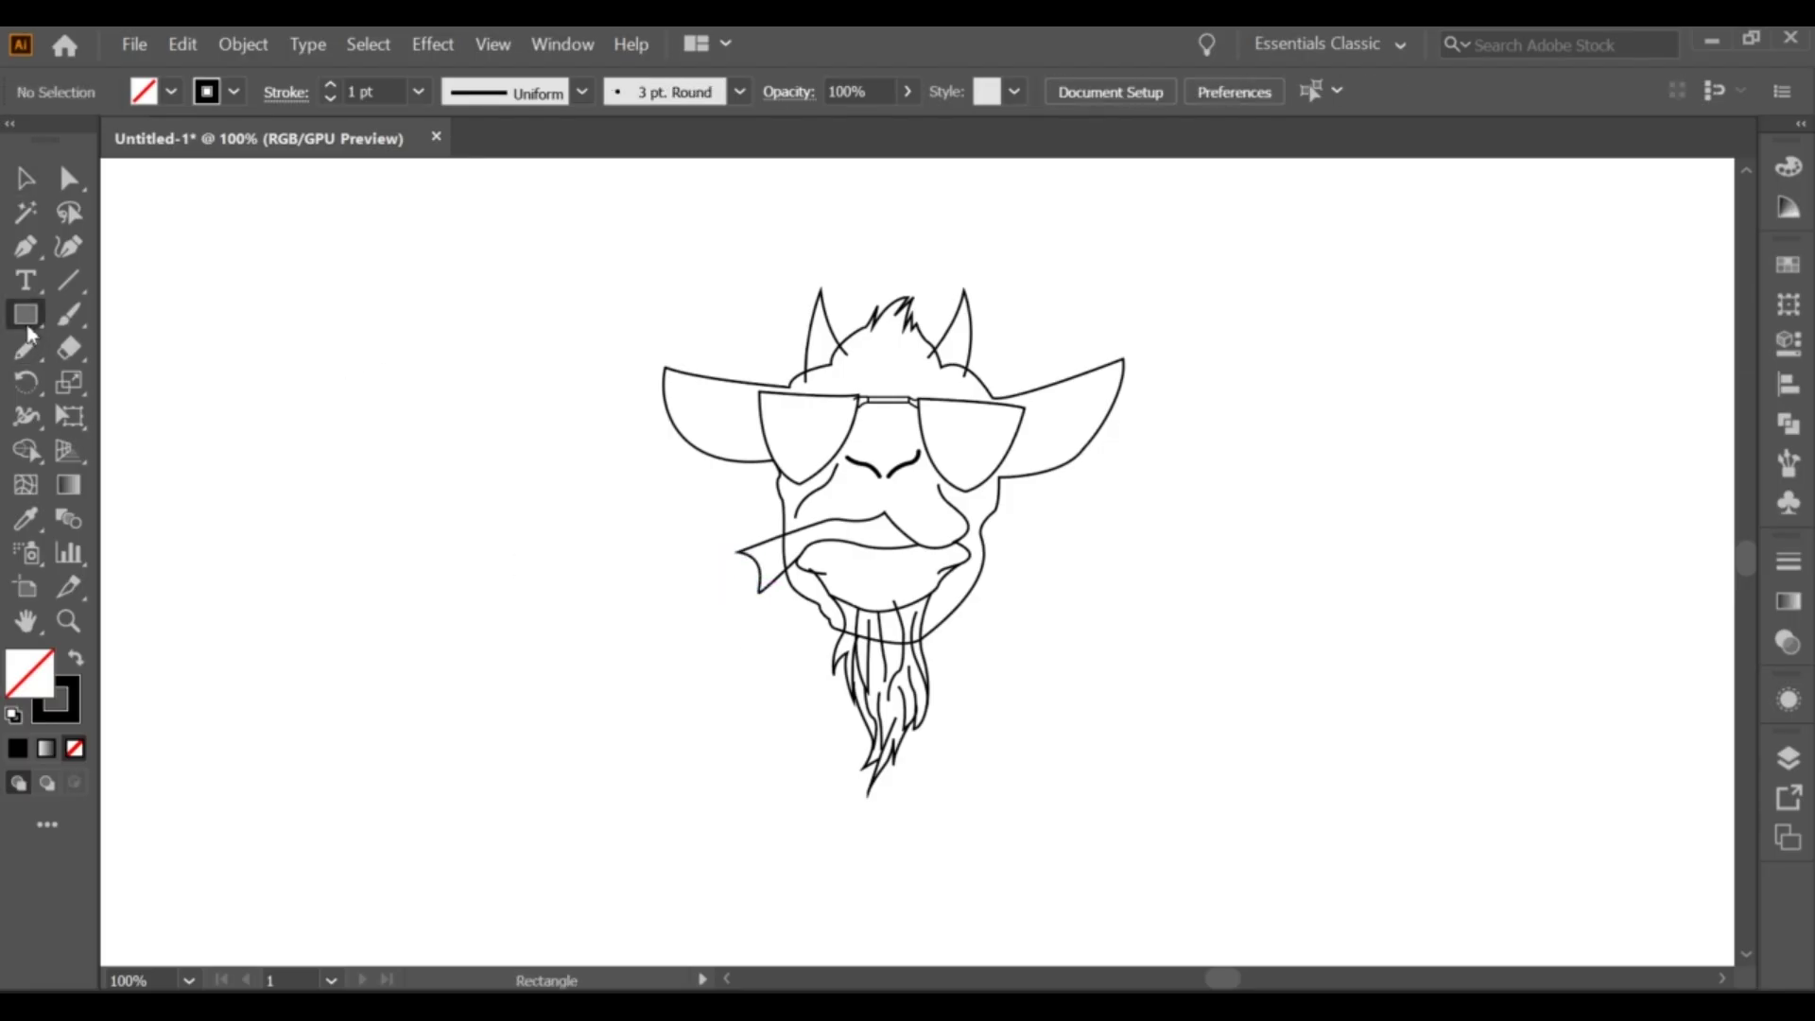
drag(754, 594, 754, 594)
key(v)
click(718, 627)
click(739, 573)
click(726, 593)
click(740, 573)
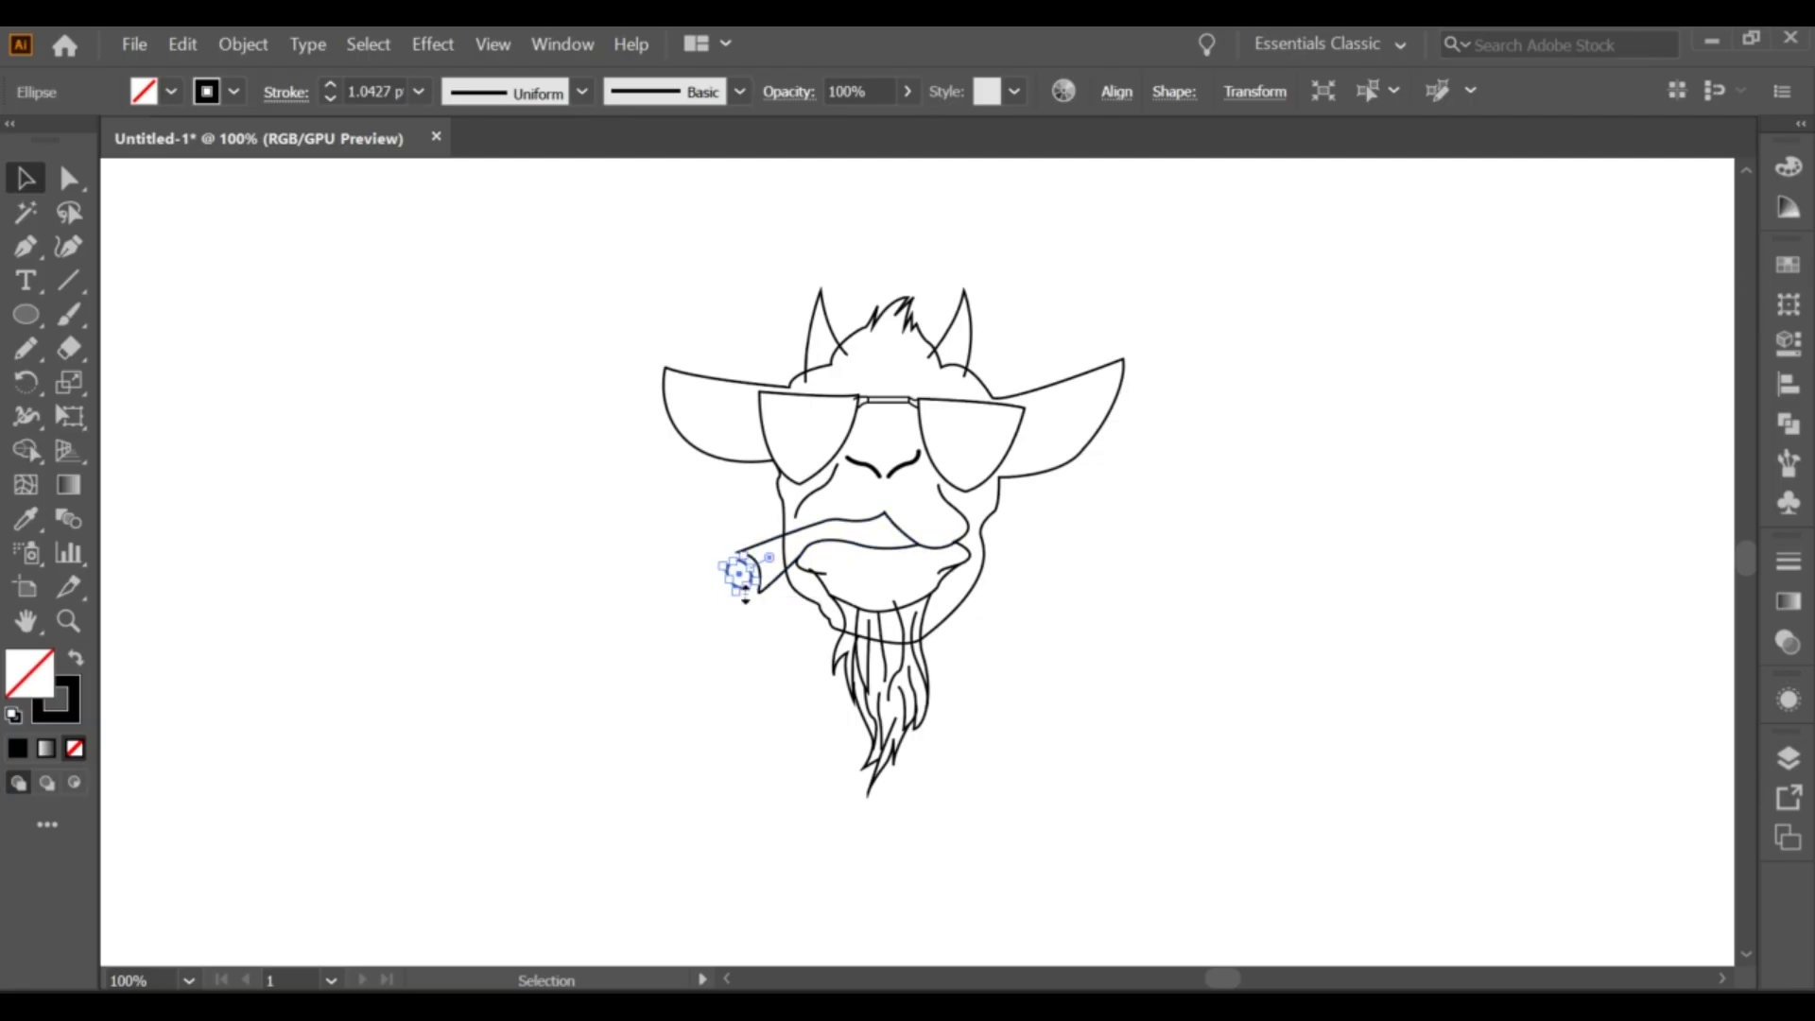
click(739, 573)
Step: Adjust an anchor on the cigar line where it meets the mouth and inspect the nose path
key(p)
click(884, 514)
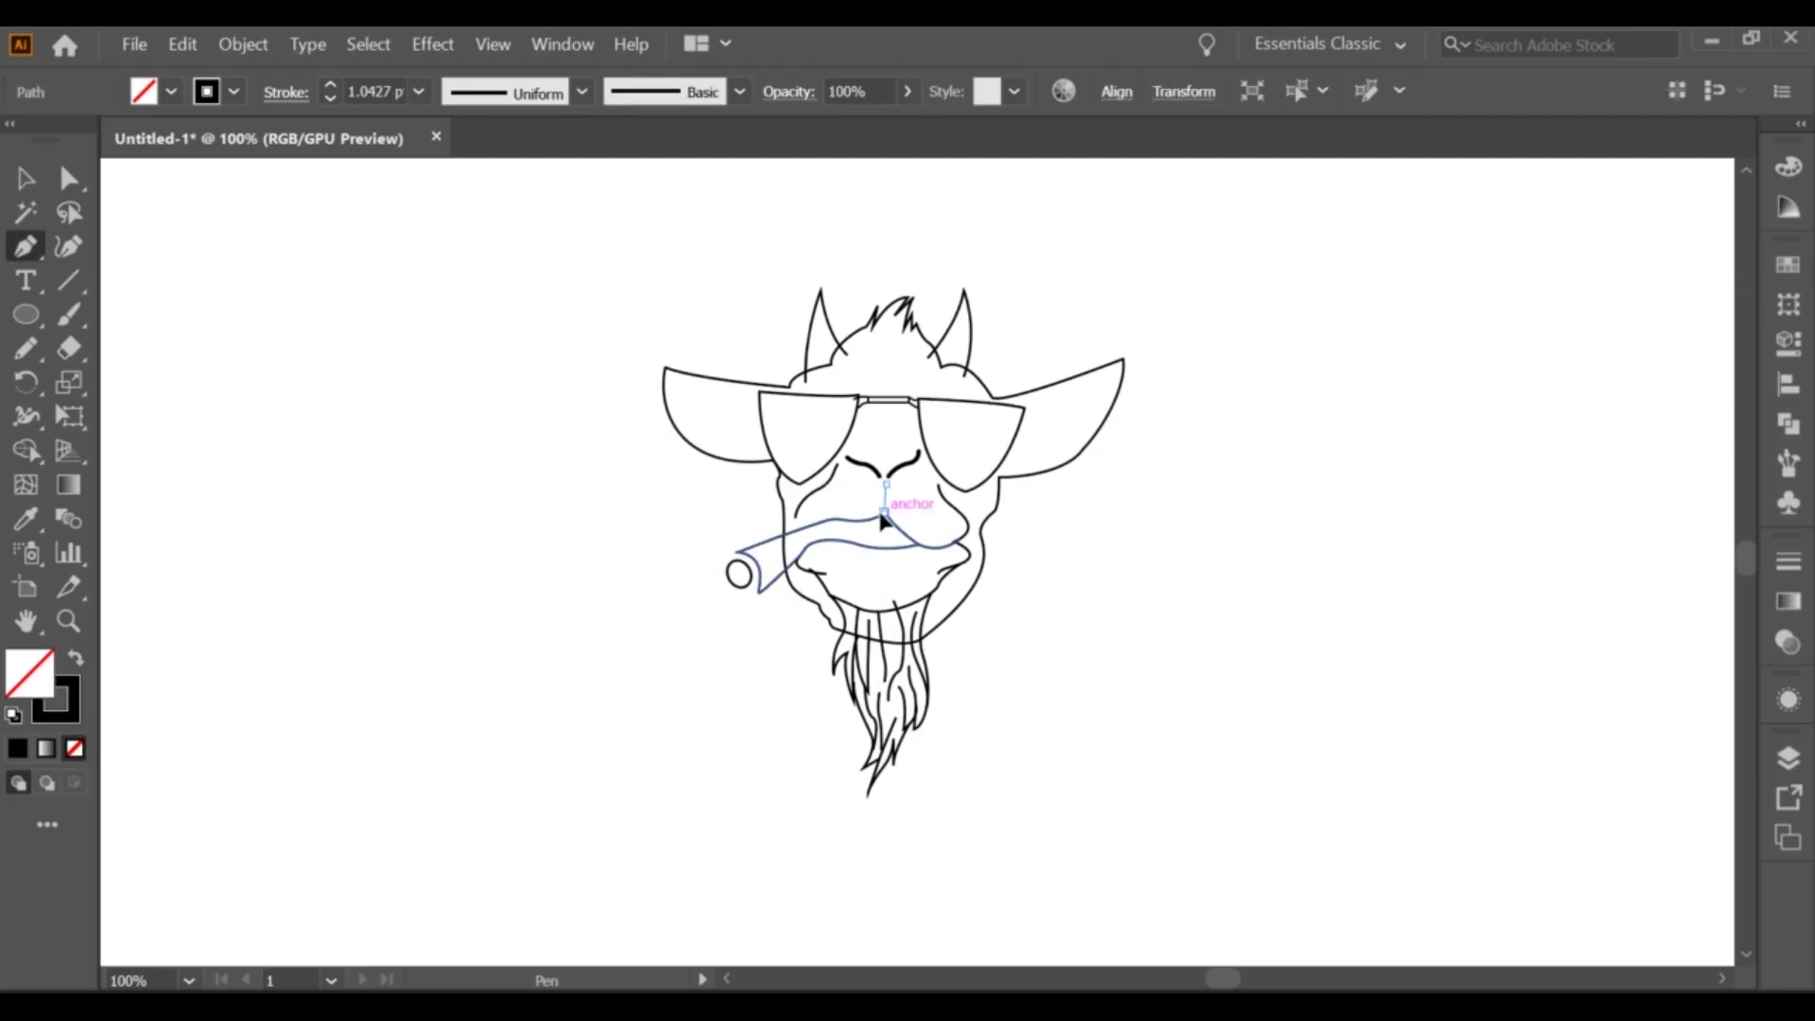
key(v)
click(312, 335)
click(887, 477)
click(885, 515)
key(v)
click(889, 506)
click(174, 365)
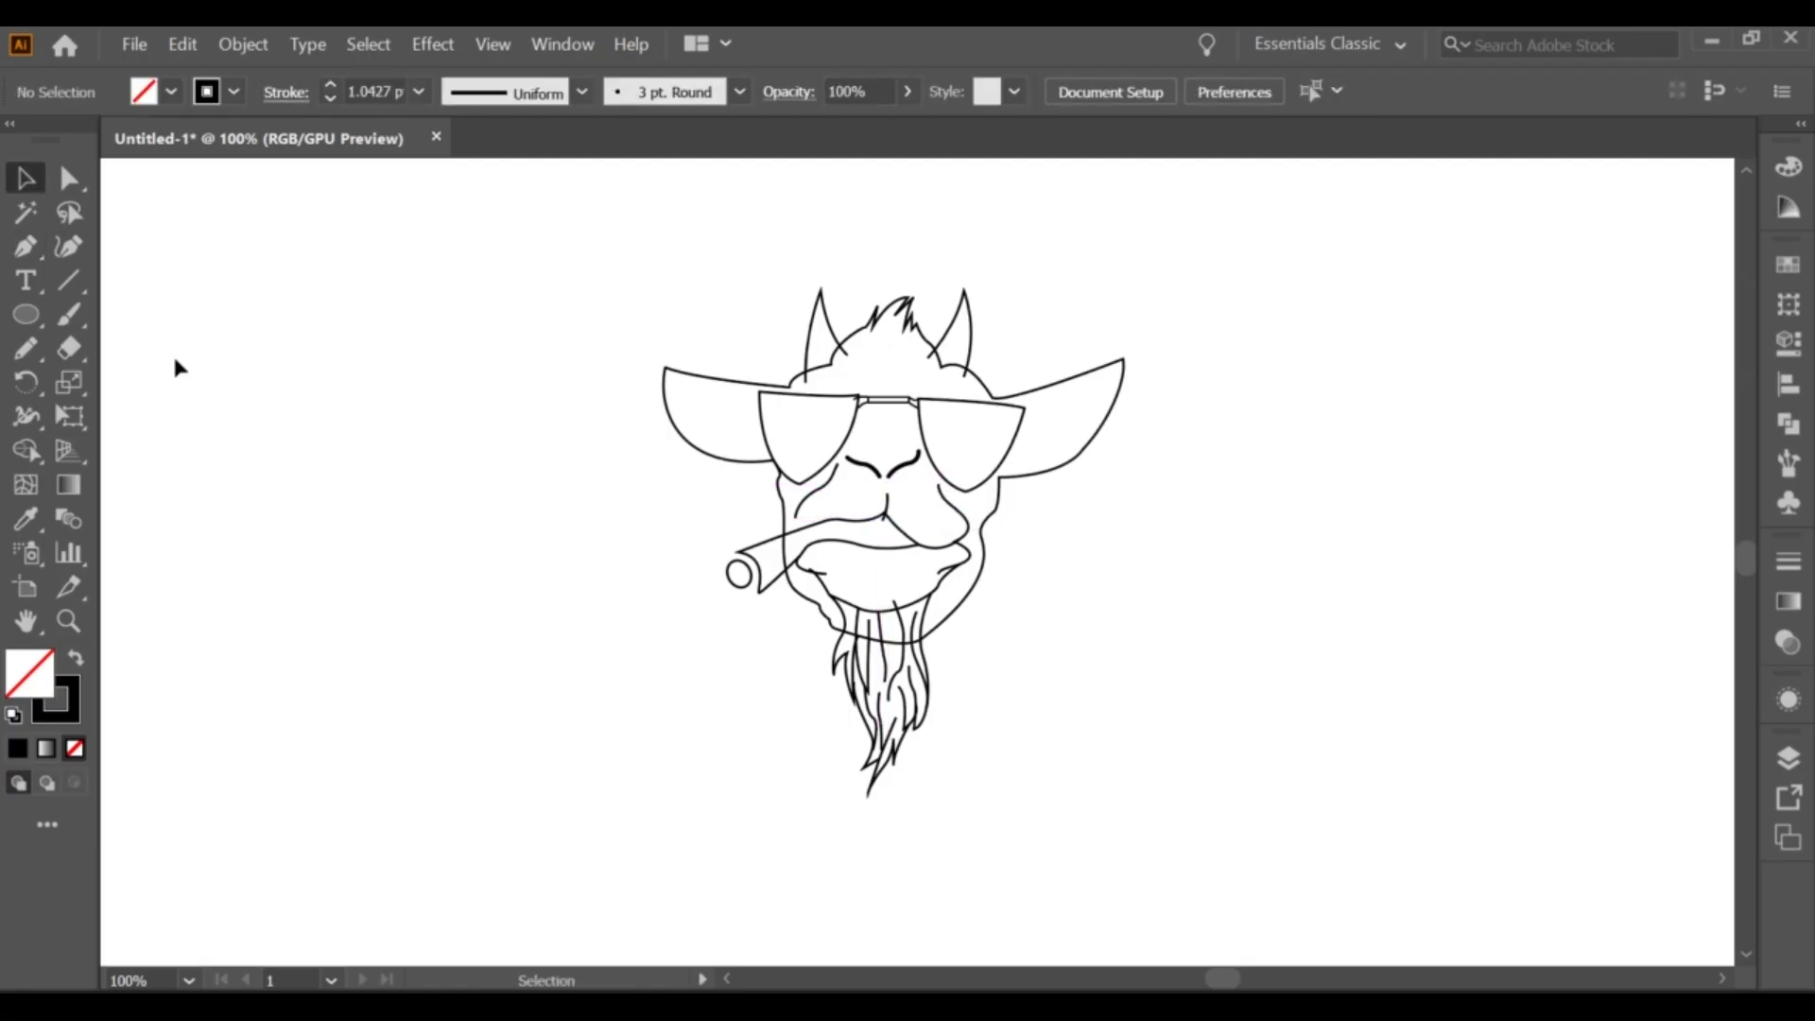
Step: Pen-draw an inner line in the left ear
key(p)
click(673, 383)
click(767, 444)
key(Escape)
click(994, 471)
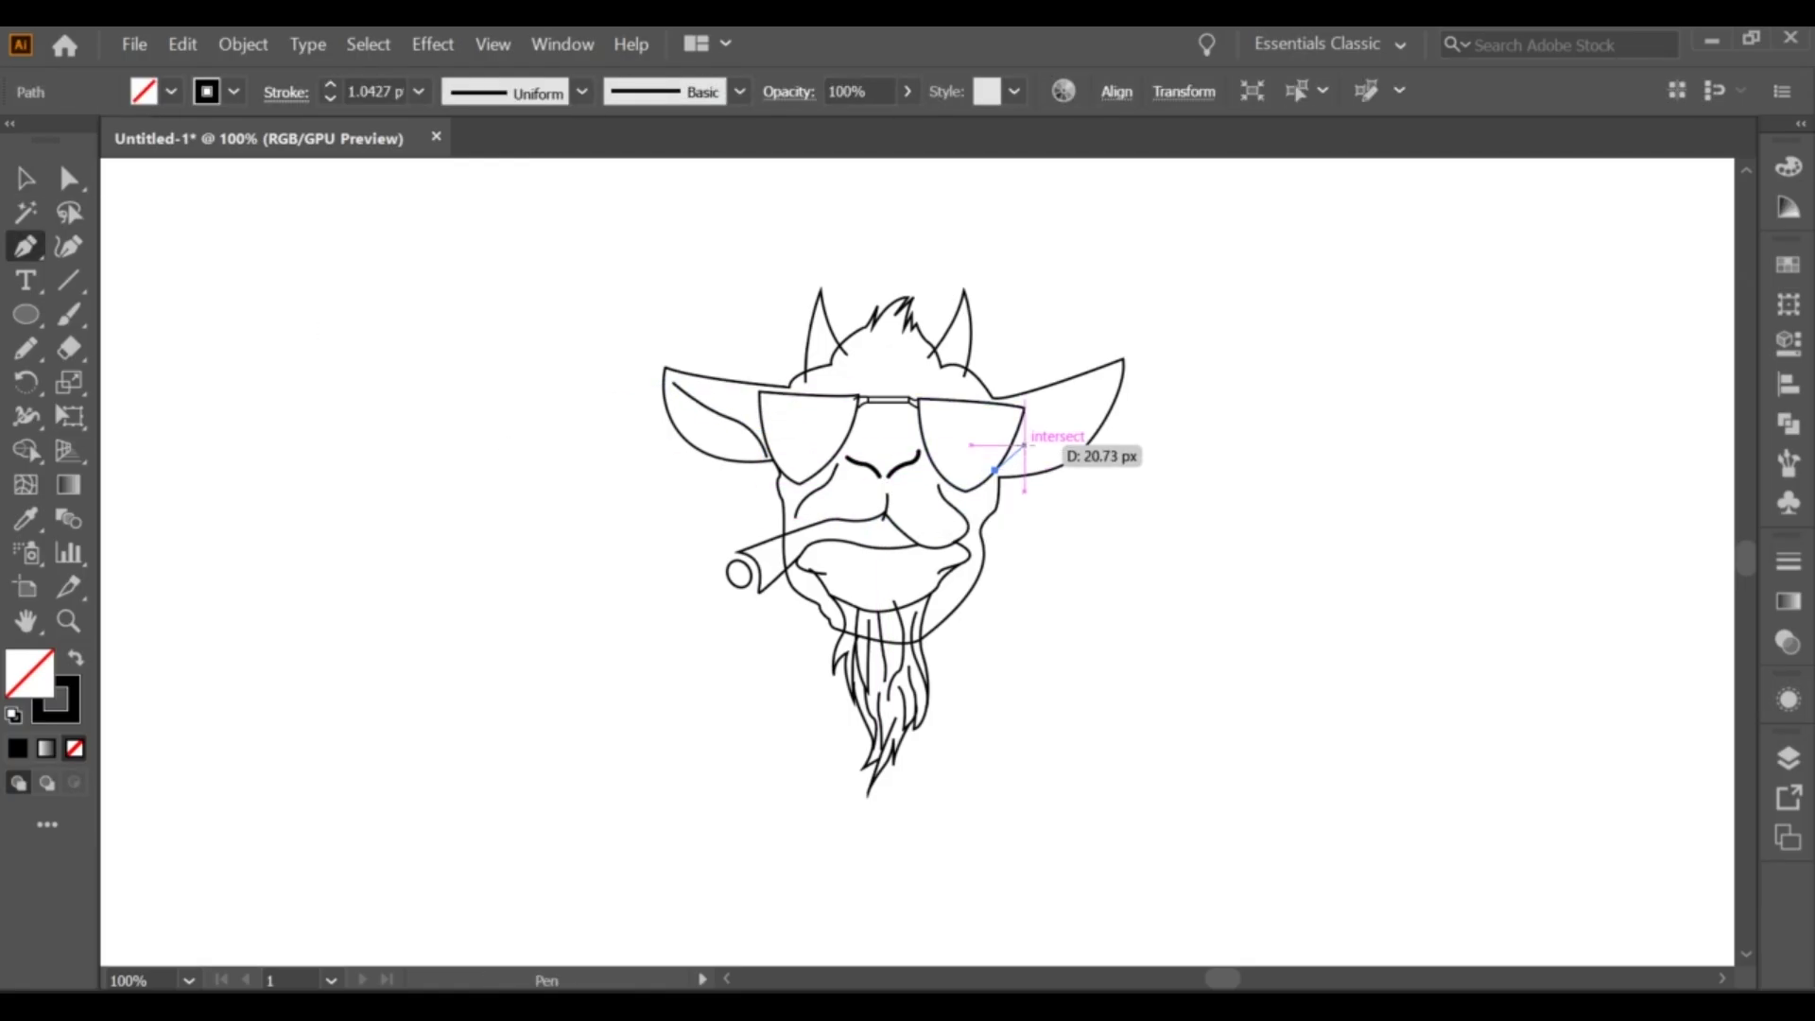
Step: Finish the inner curve in the right ear, bending it up to the ear tip
drag(1036, 448, 1043, 430)
click(1111, 383)
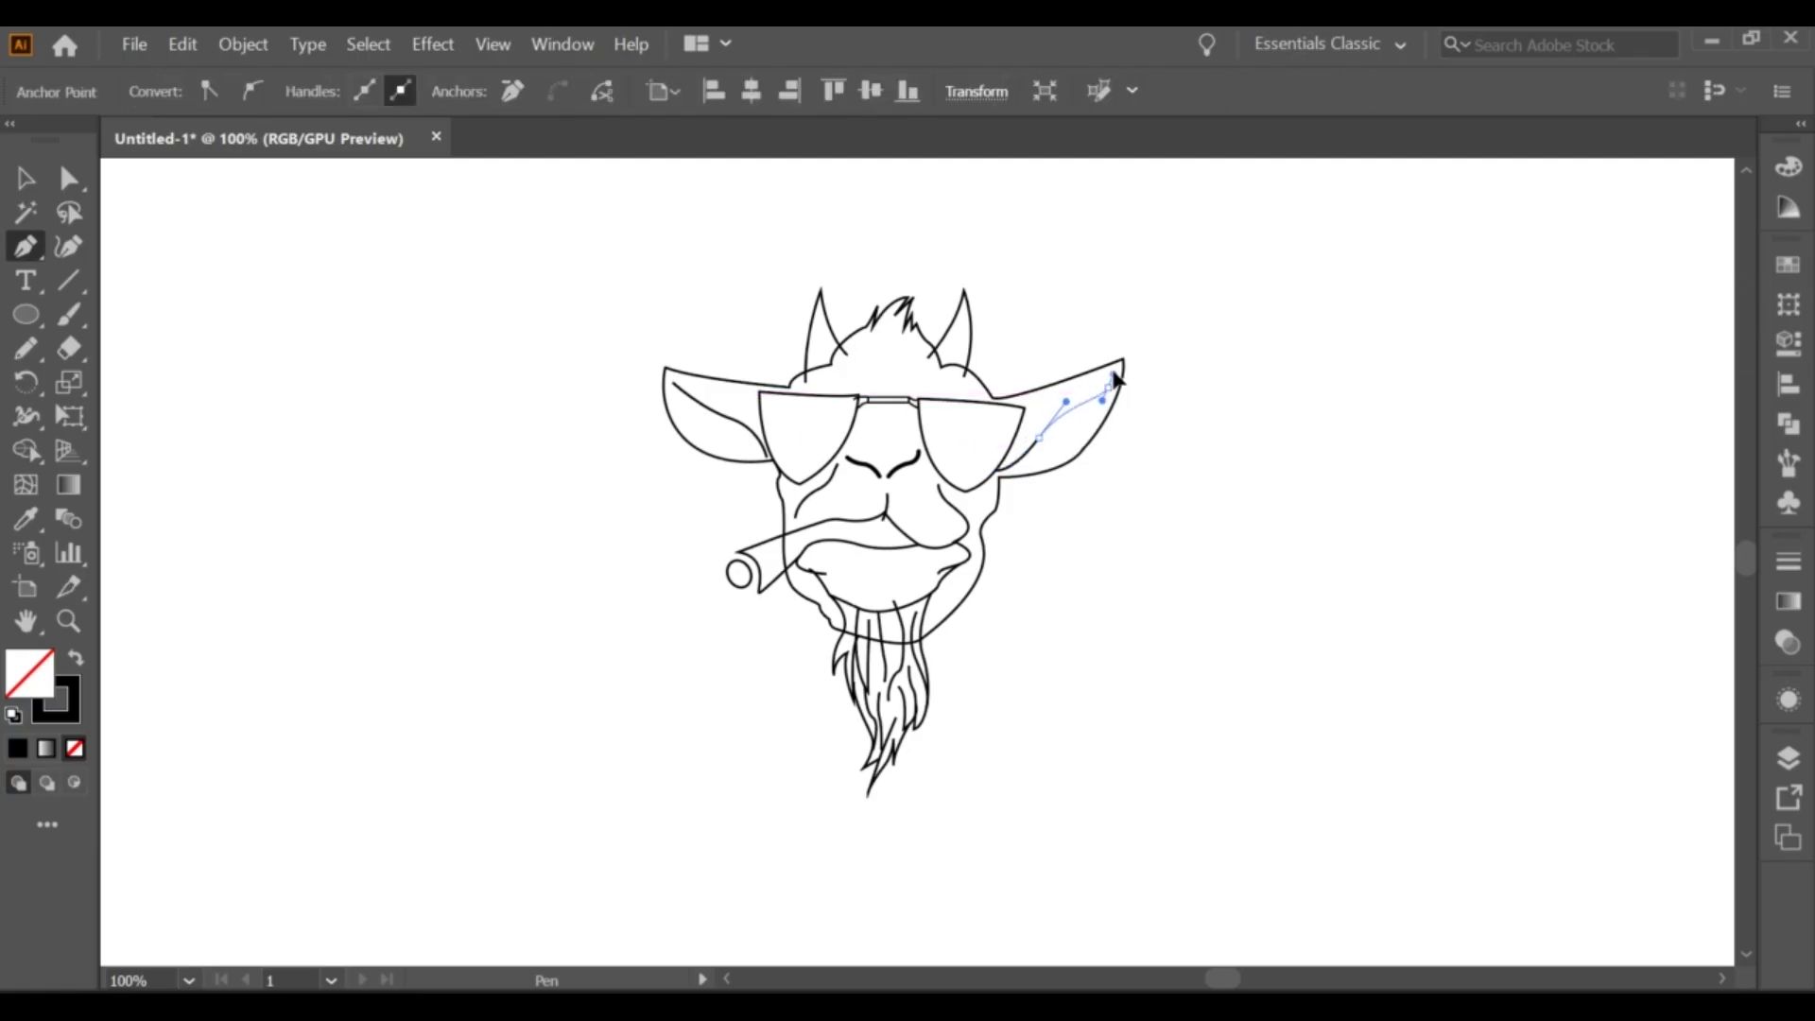
key(v)
click(437, 315)
Step: Copy each sunglass lens in place and shrink the copies into inner lens outlines
click(768, 420)
click(182, 45)
click(227, 180)
drag(761, 393, 805, 406)
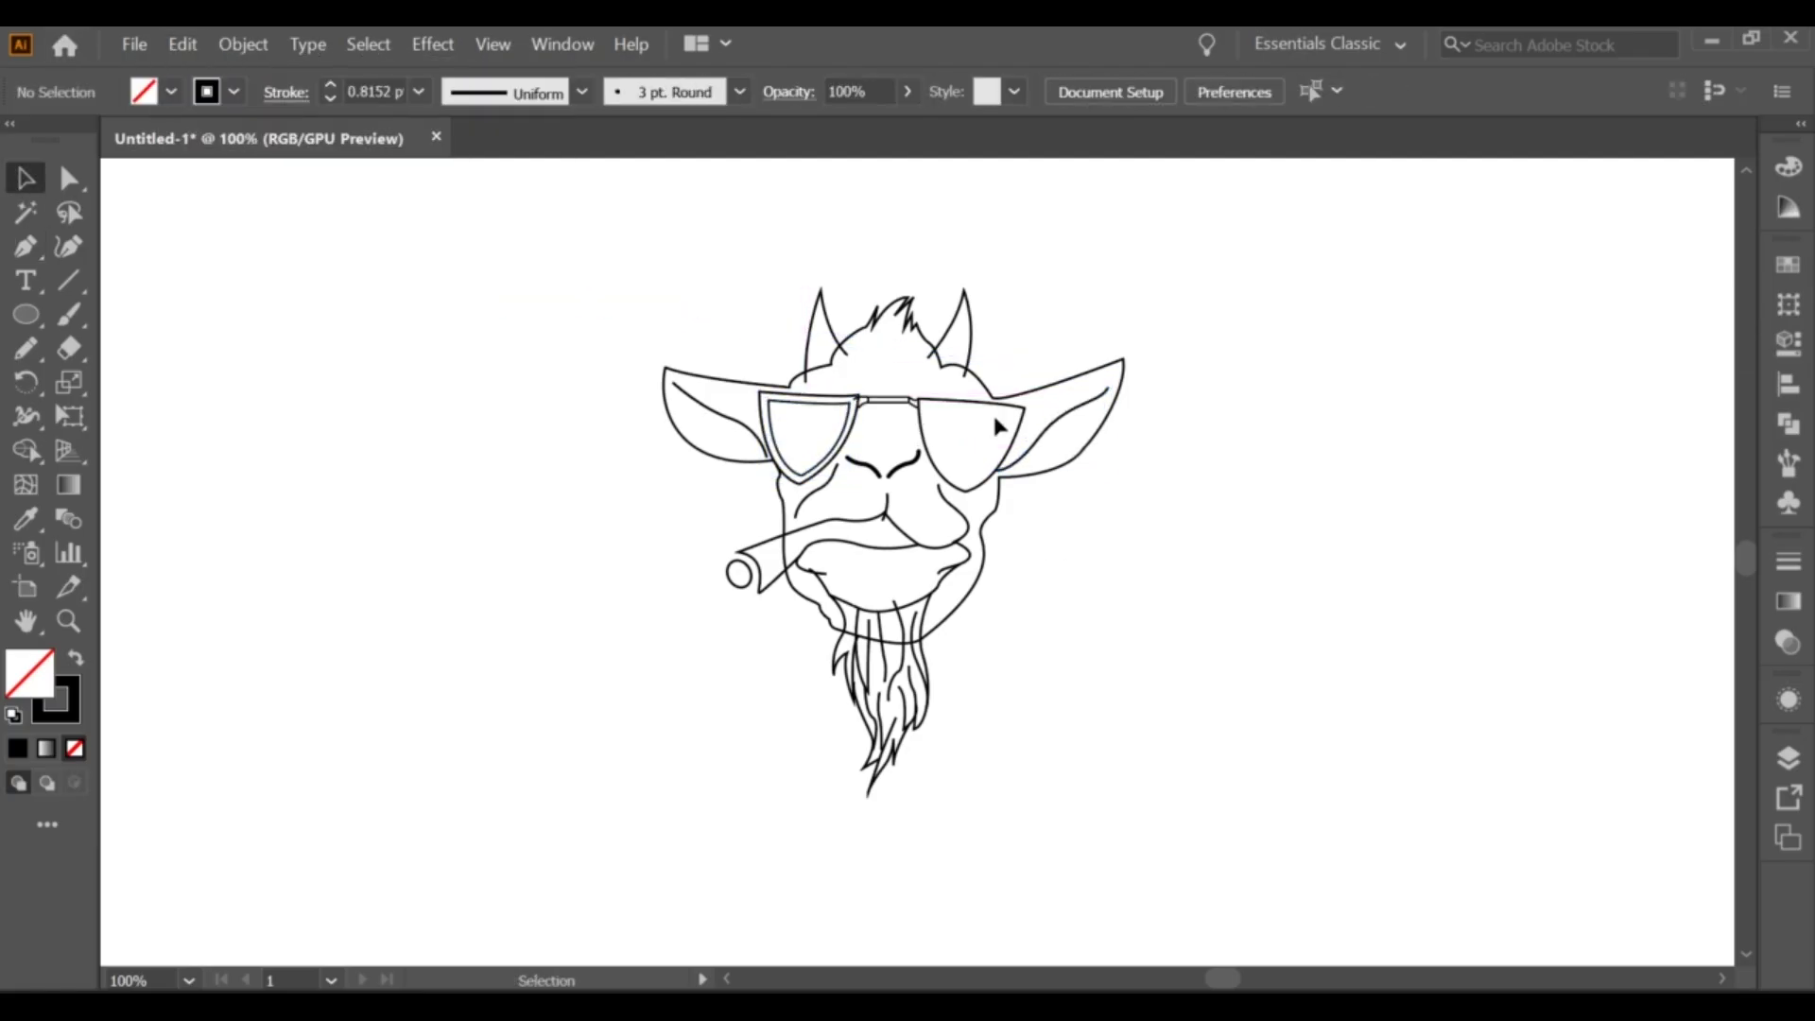
click(182, 44)
click(243, 236)
drag(972, 400, 972, 408)
Step: Pen-draw vertical tooth lines between the goat's lips
click(1223, 507)
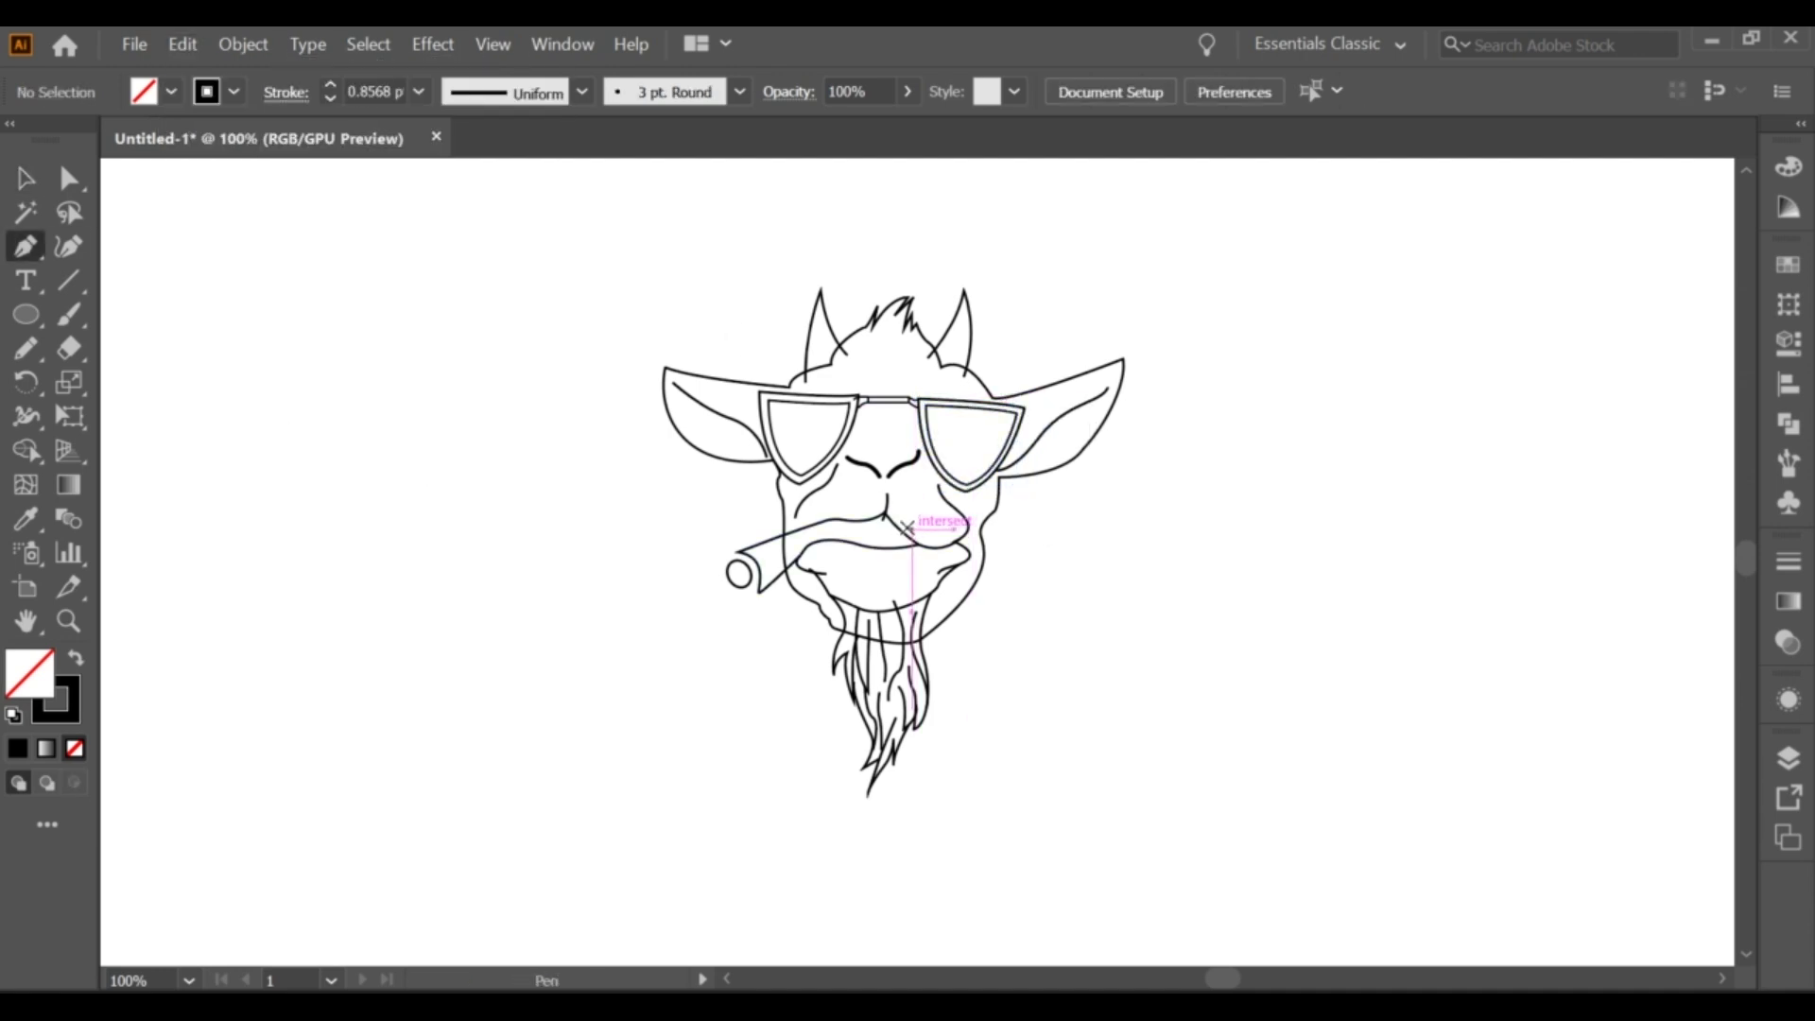
click(893, 520)
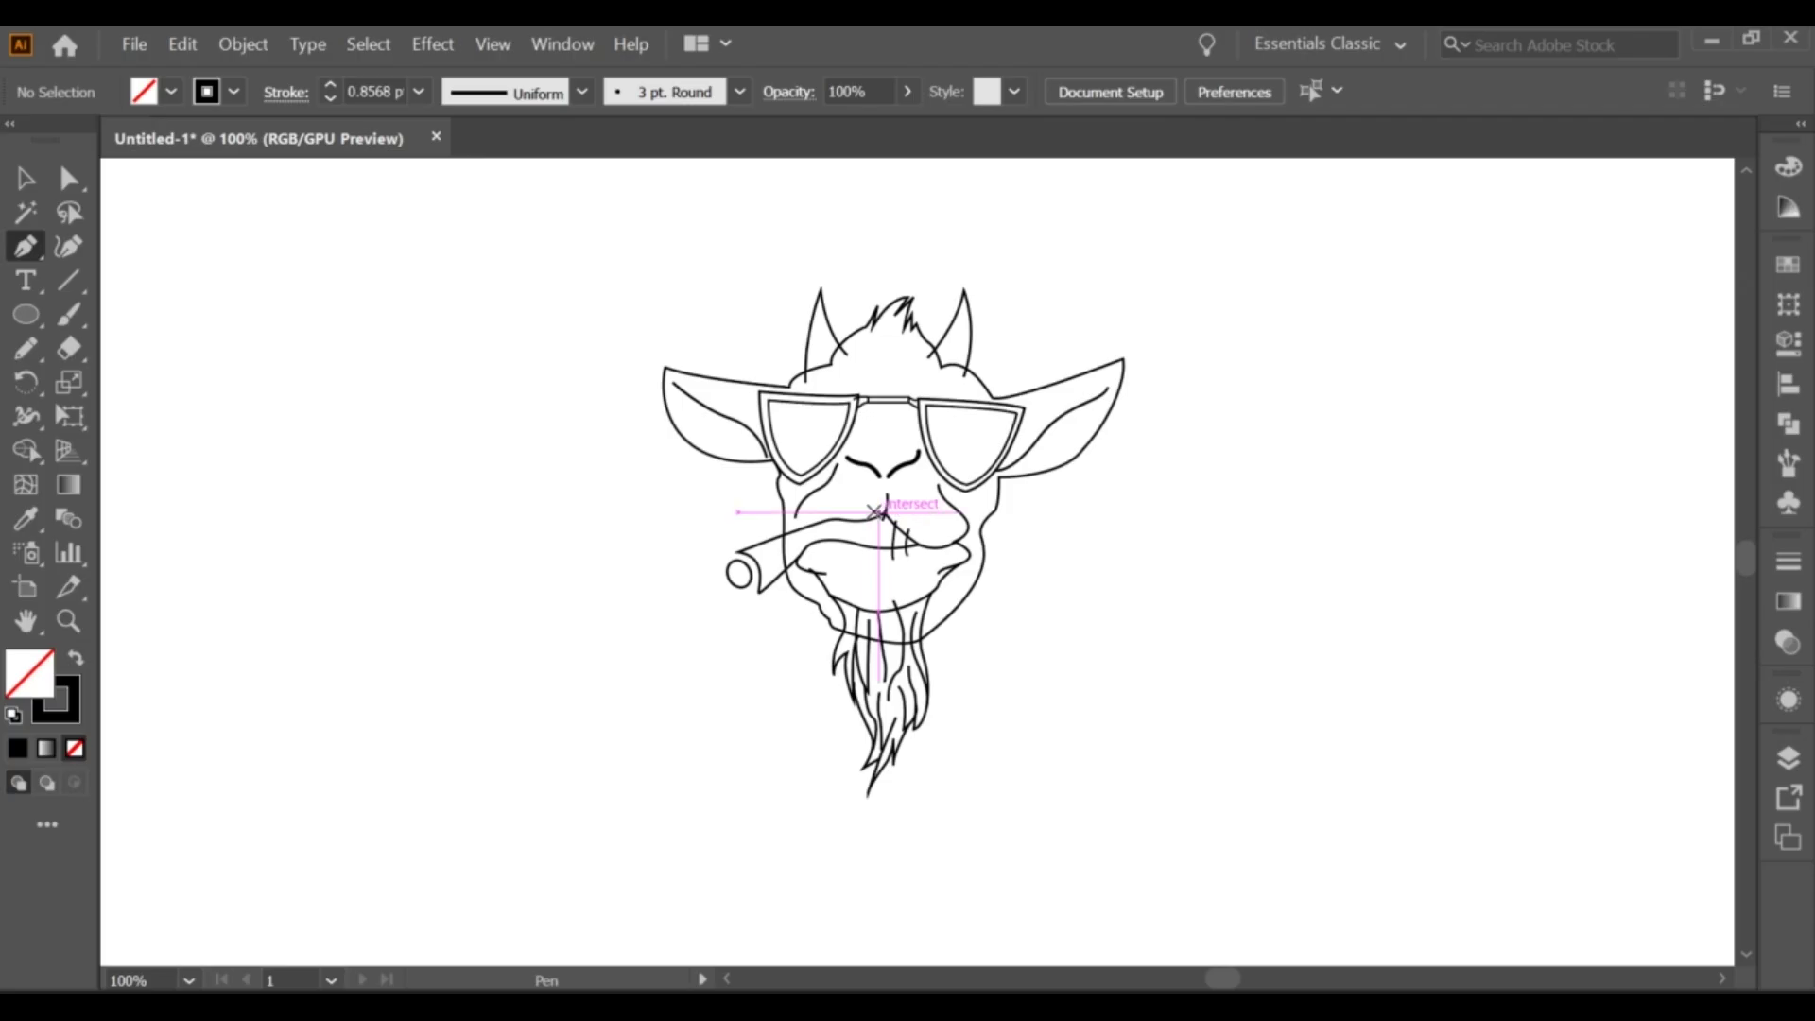
key(Escape)
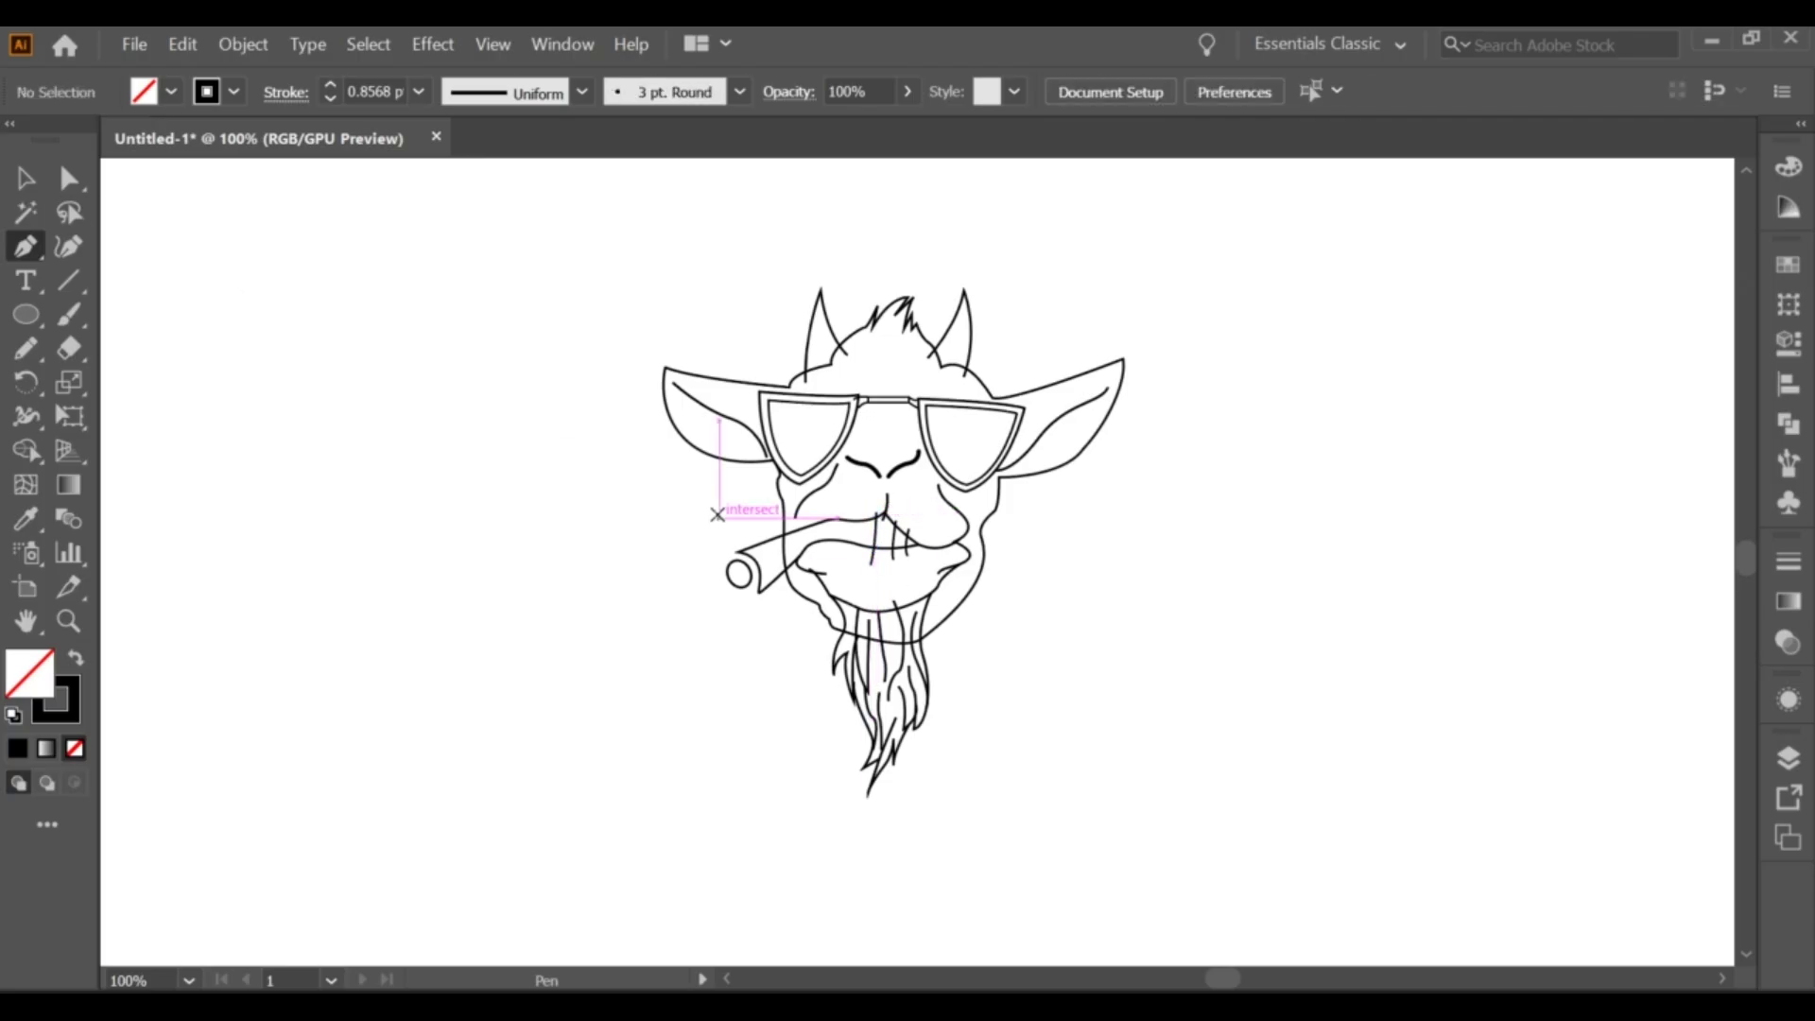
click(716, 514)
key(Escape)
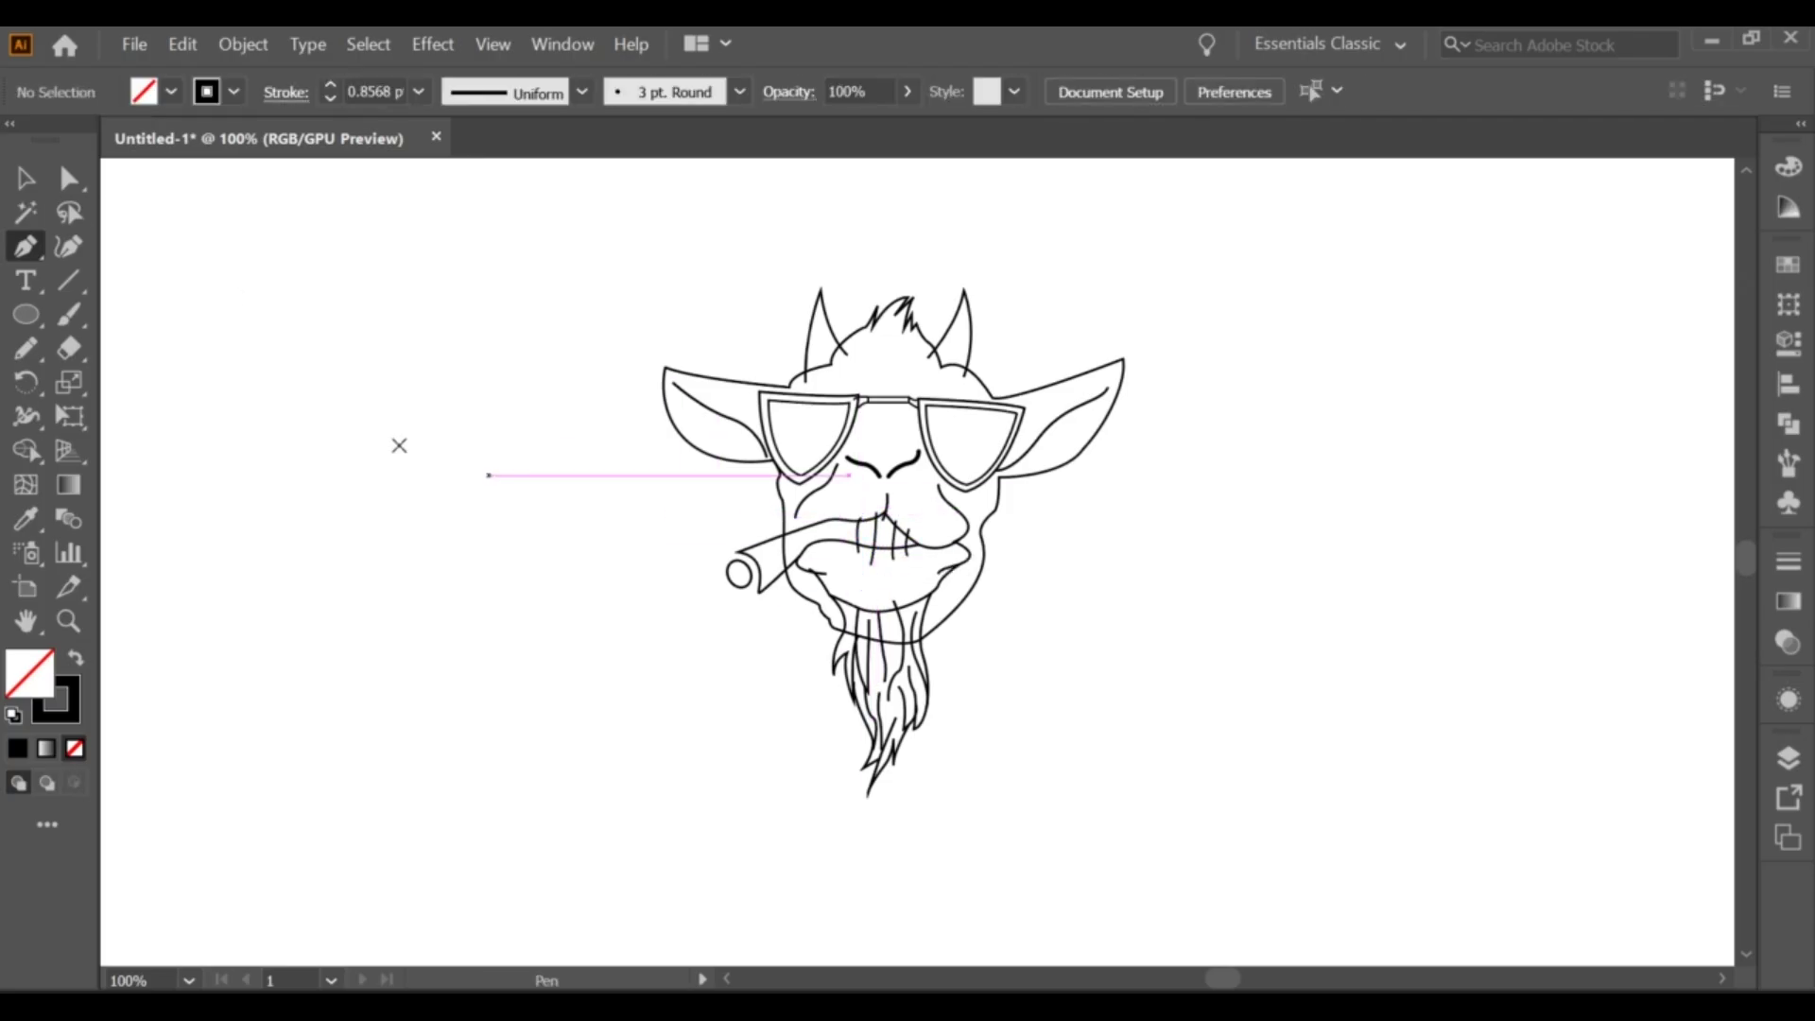
Step: Select all and use Shape Builder to delete three stray tooth-line stubs above the lip
key(ctrl+equal)
key(ctrl+equal)
key(ctrl+equal)
key(ctrl+a)
key(shift+m)
alt+click(886, 482)
alt+click(933, 416)
alt+click(900, 385)
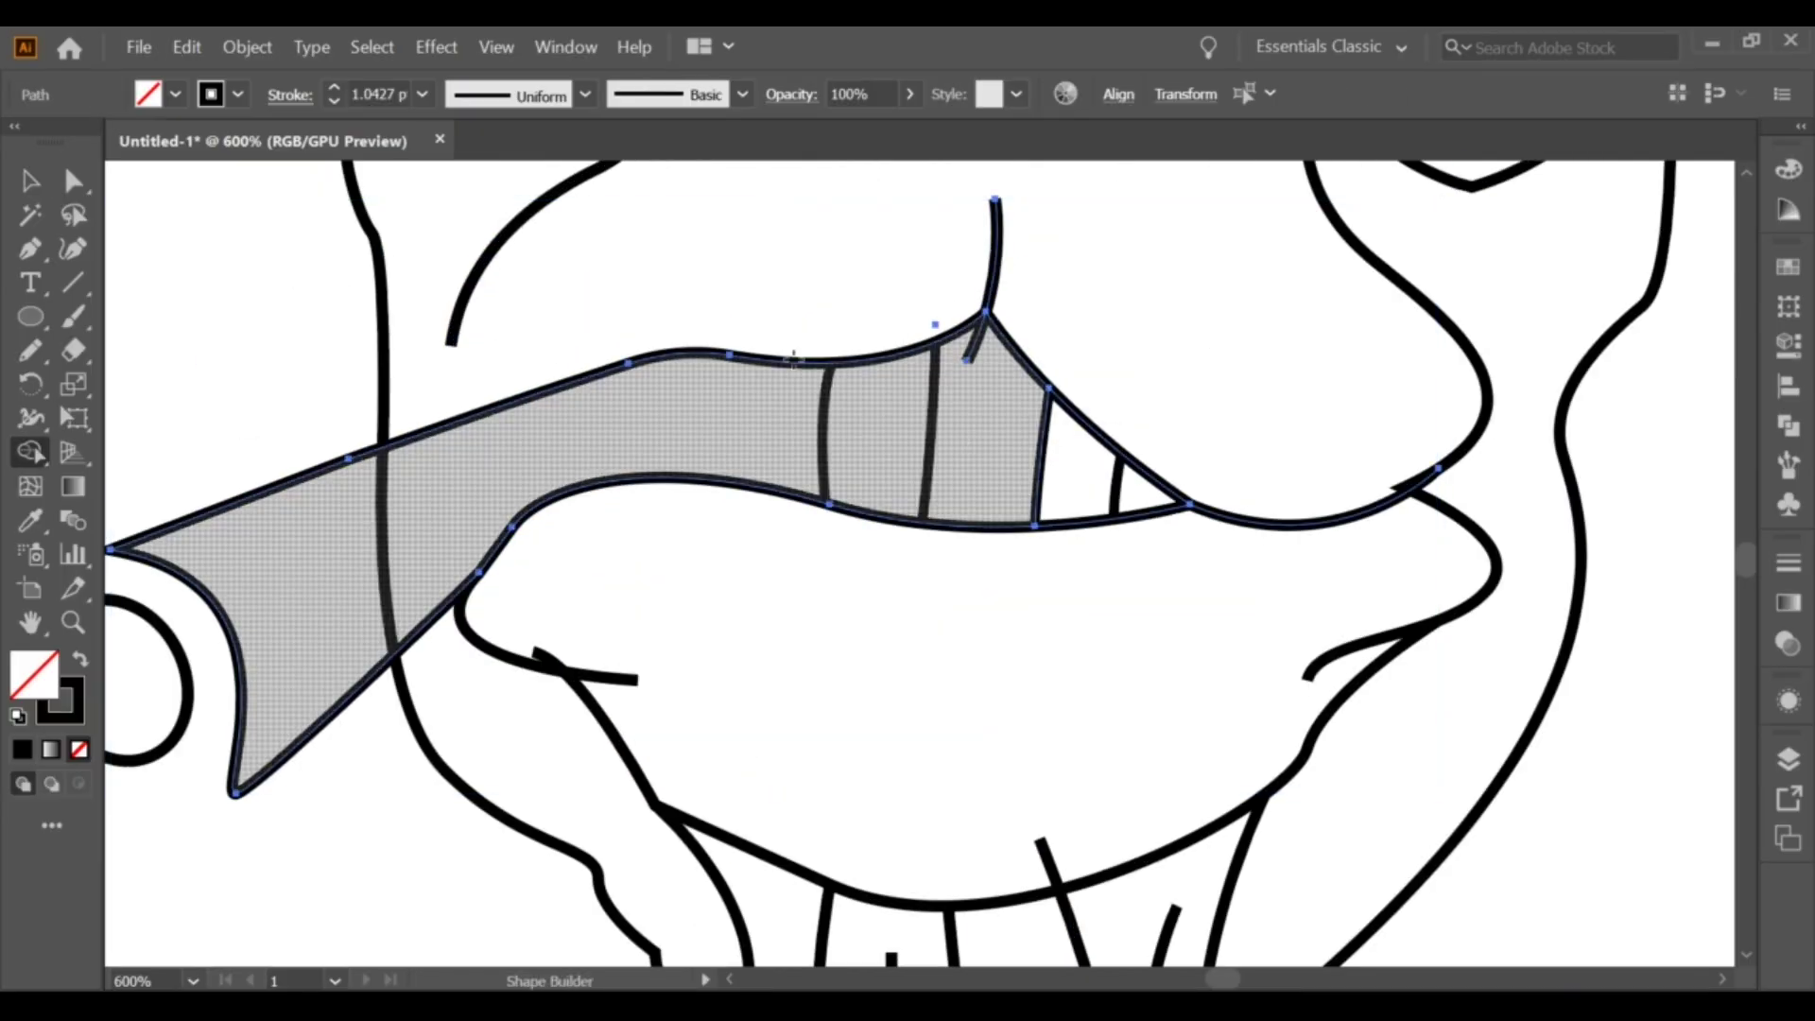
Step: Apply a tapered Variable Width Profile to the line under the nose
key(v)
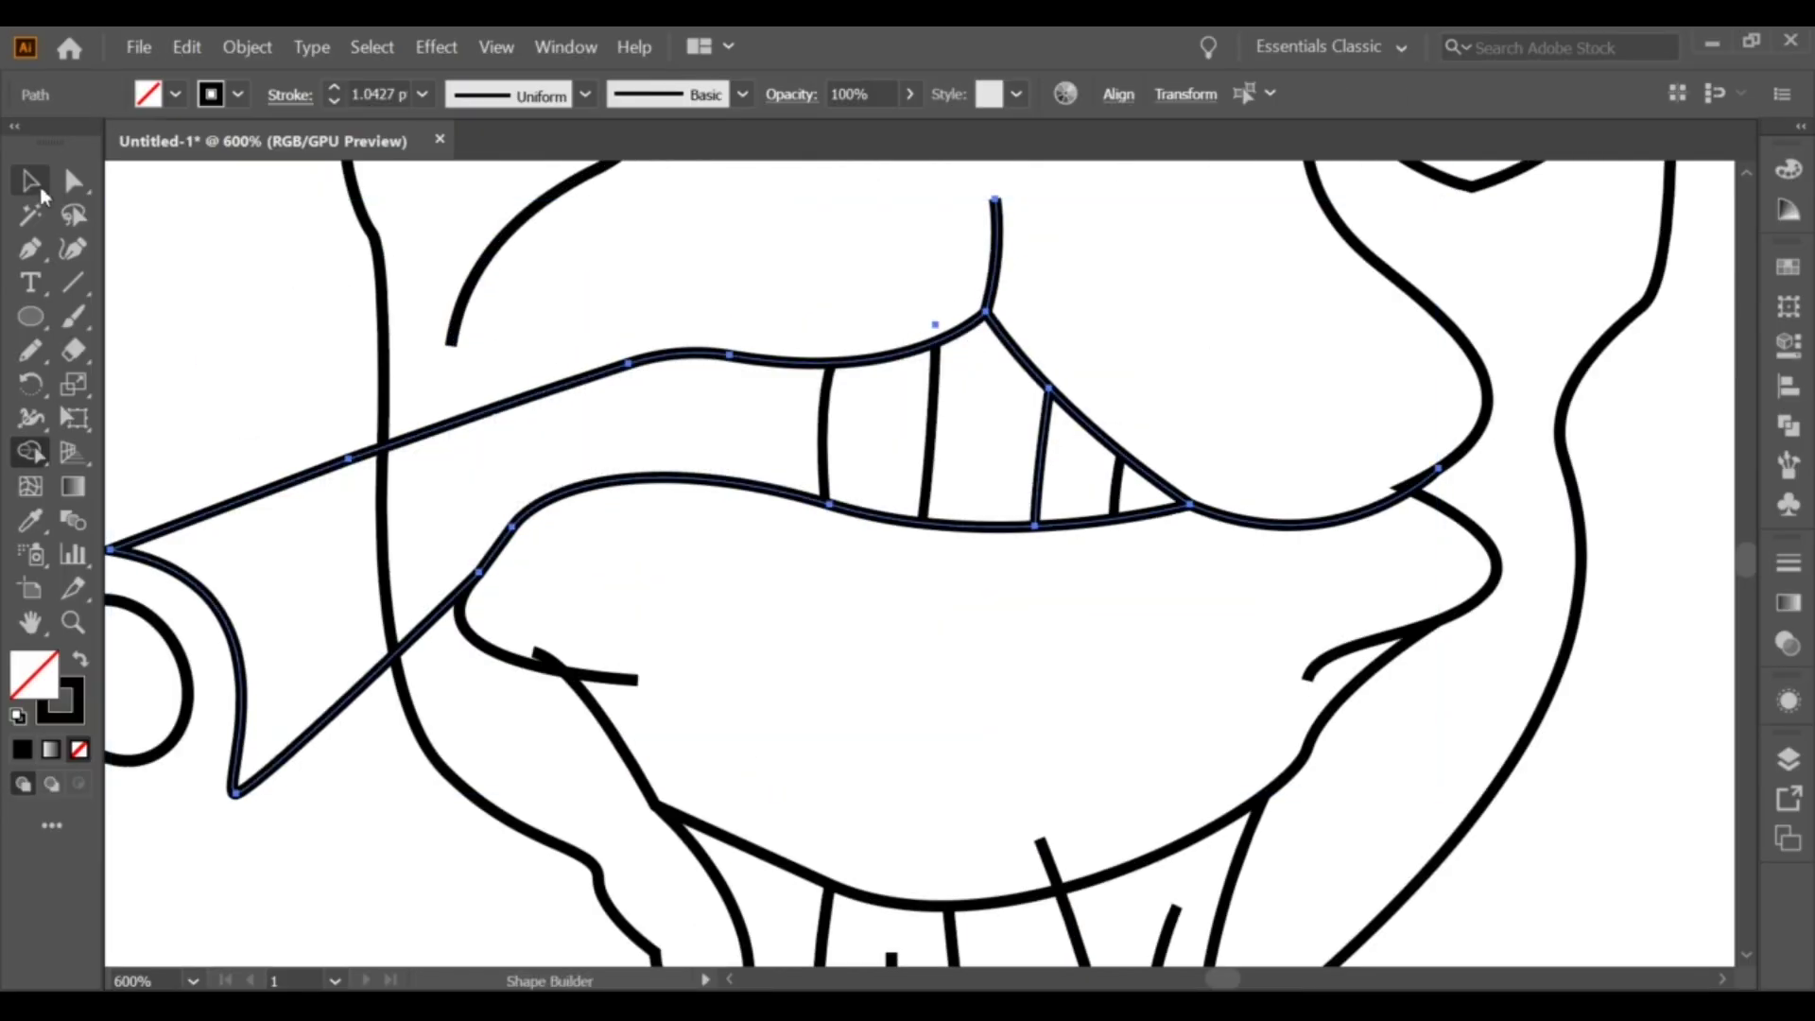
click(994, 245)
click(586, 93)
click(511, 160)
click(950, 236)
click(849, 225)
click(290, 95)
click(995, 250)
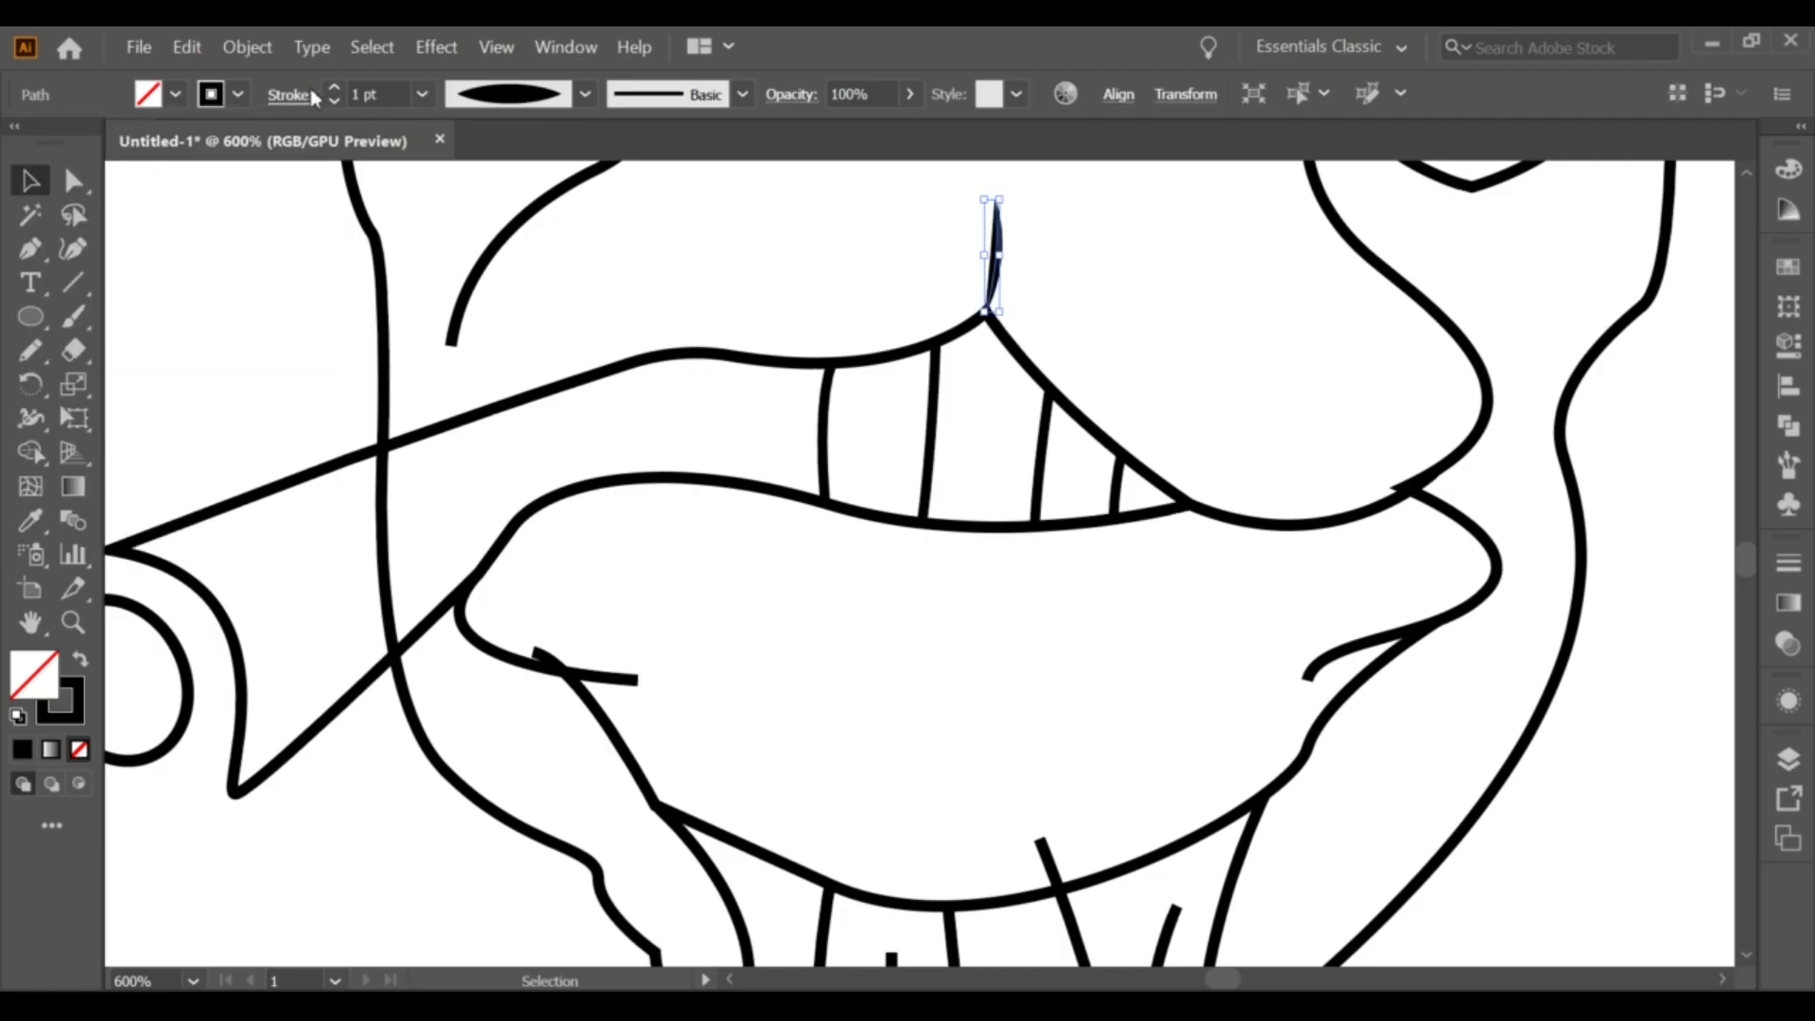
click(585, 94)
click(511, 236)
click(813, 253)
scroll(813, 254, down, 3)
scroll(871, 393, up, 3)
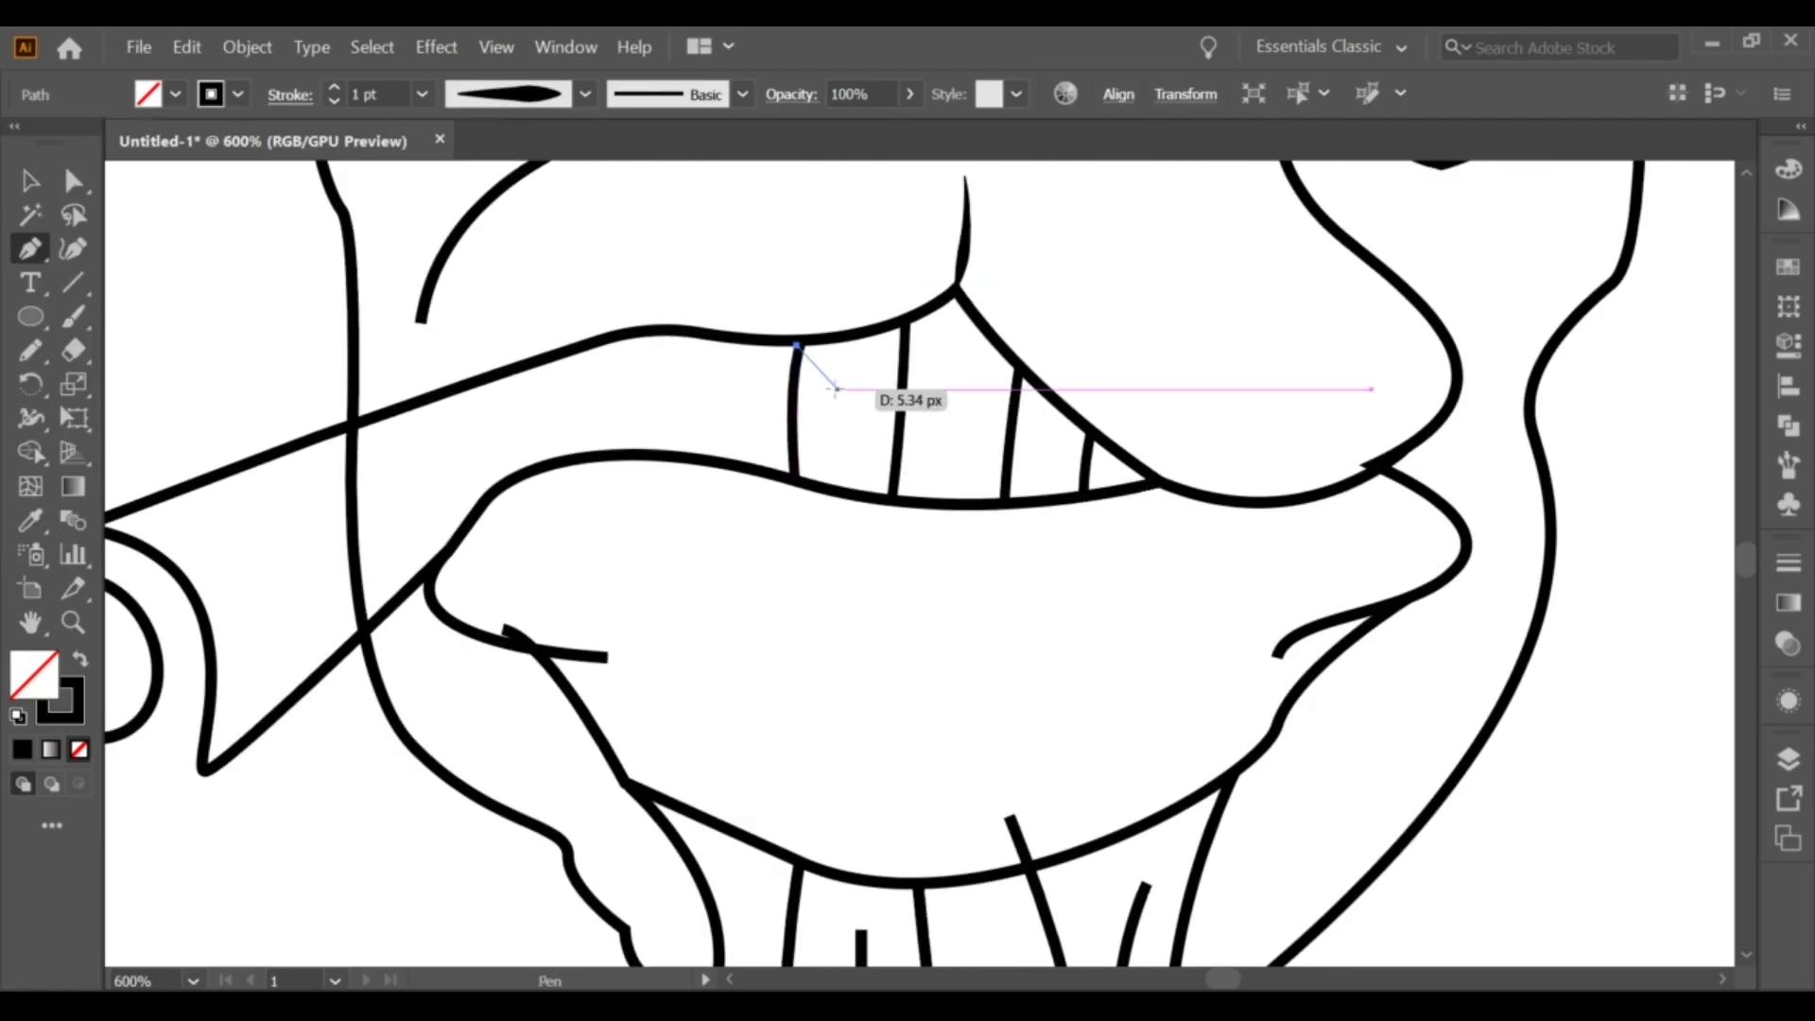
Step: Draw black-filled triangular gaps above the teeth, snapping corners onto the lip line
drag(855, 371, 871, 401)
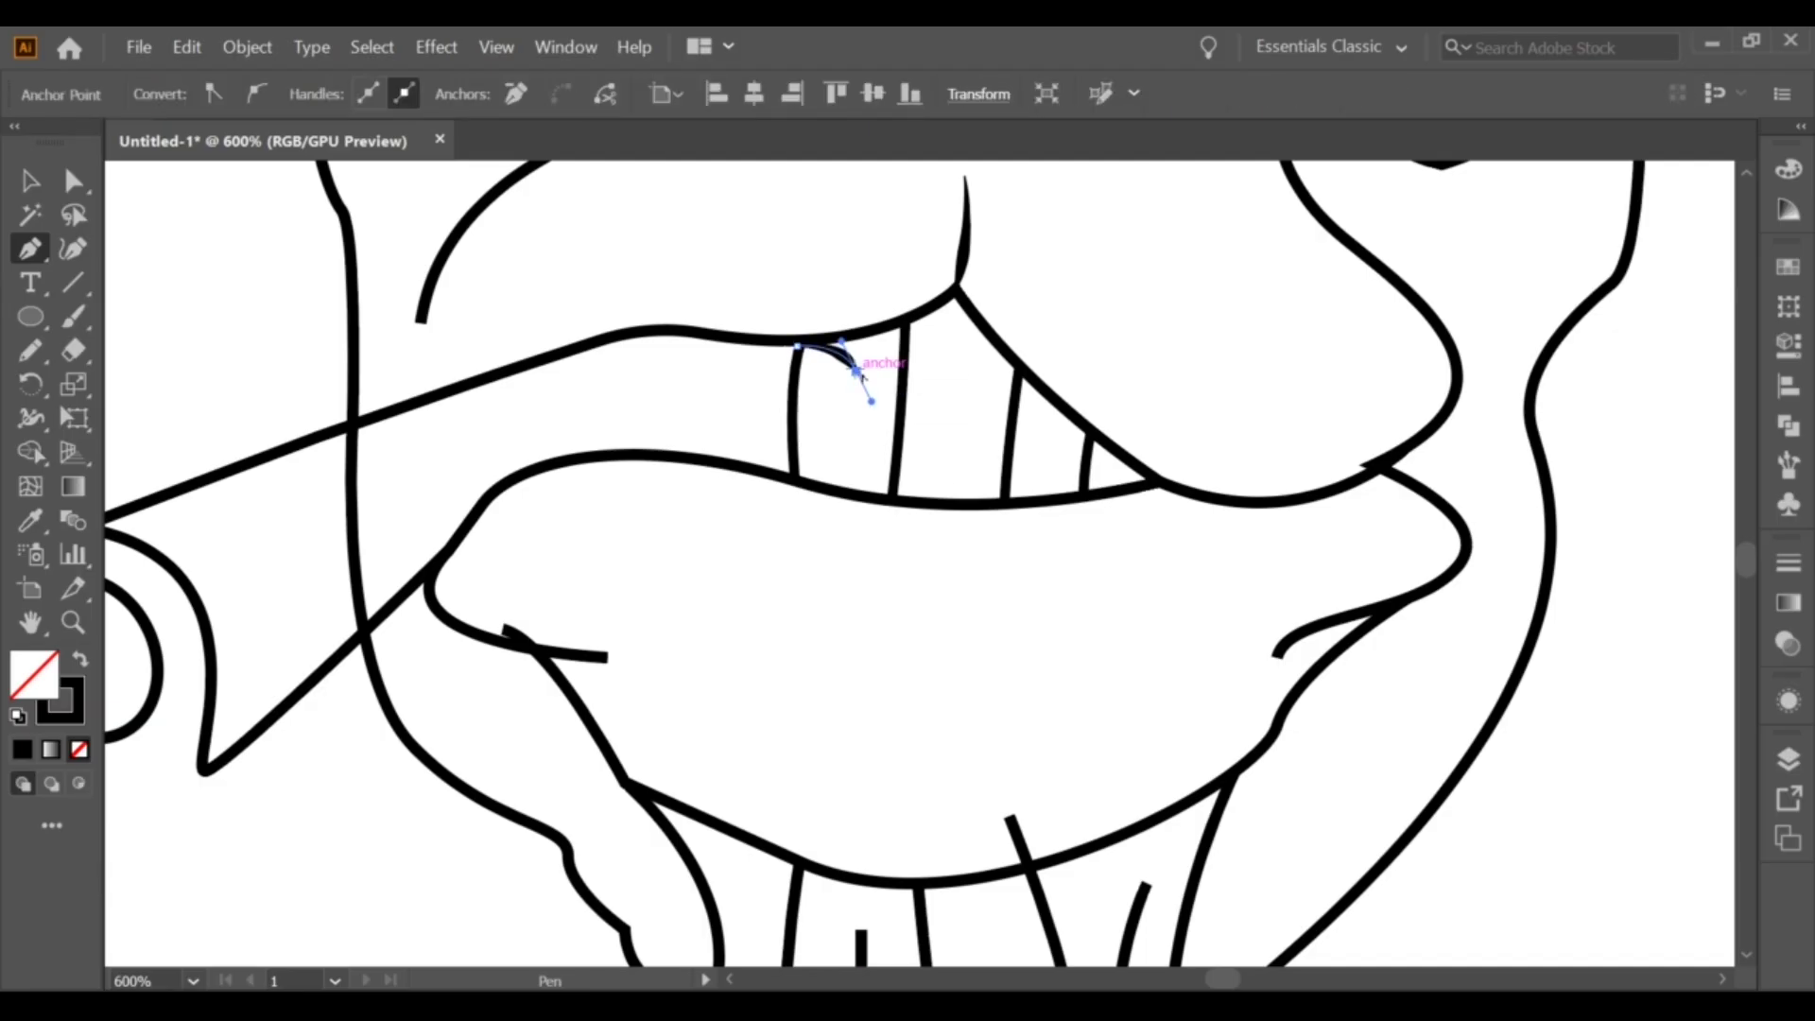
key(Escape)
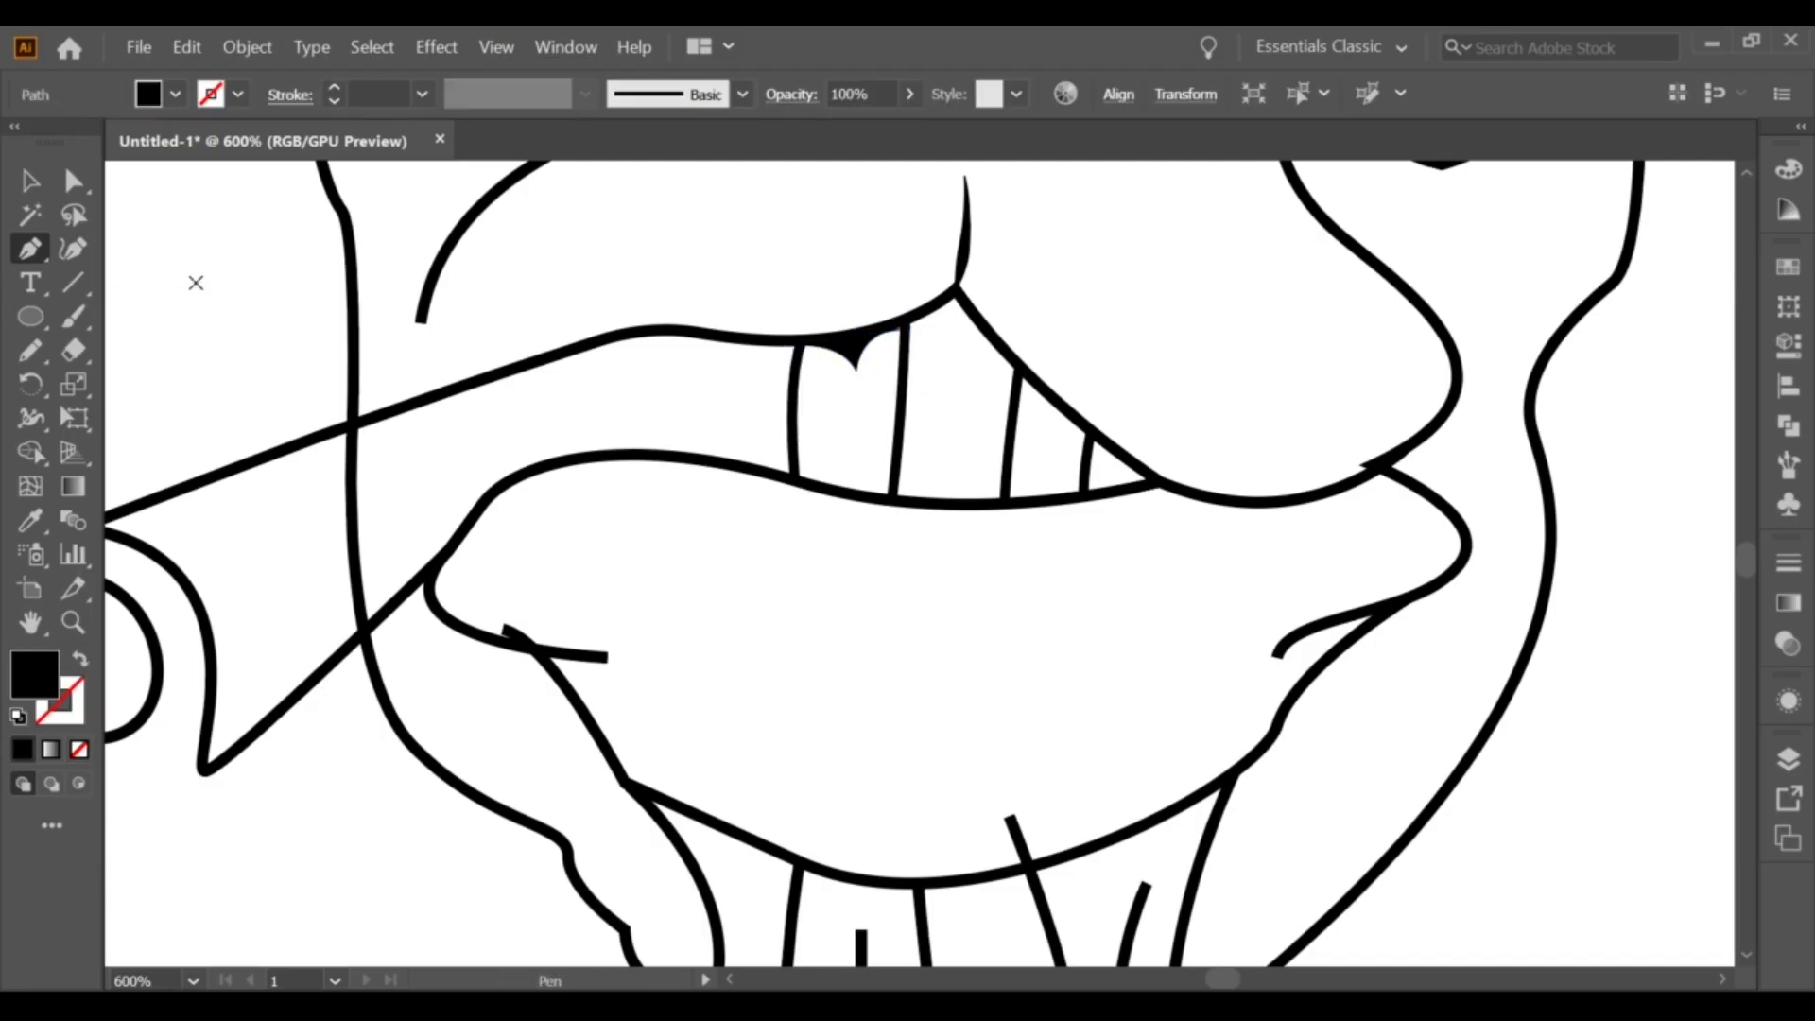
click(819, 352)
click(860, 269)
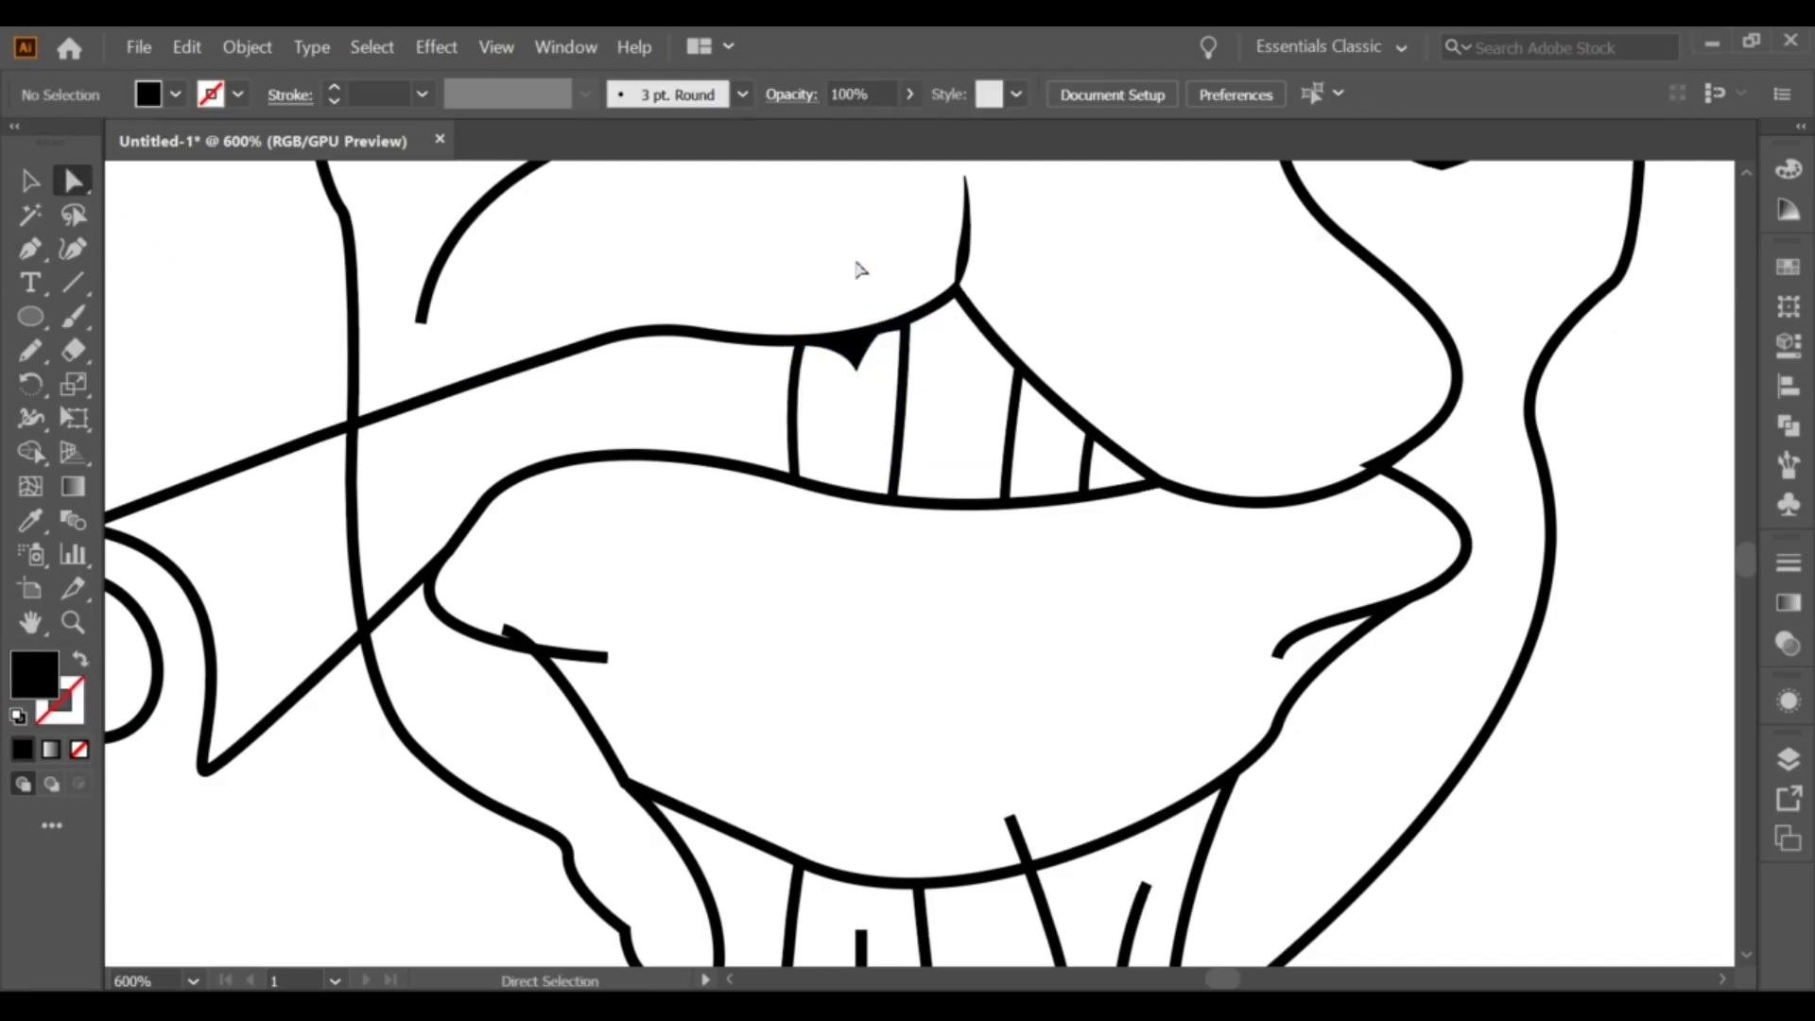
click(859, 355)
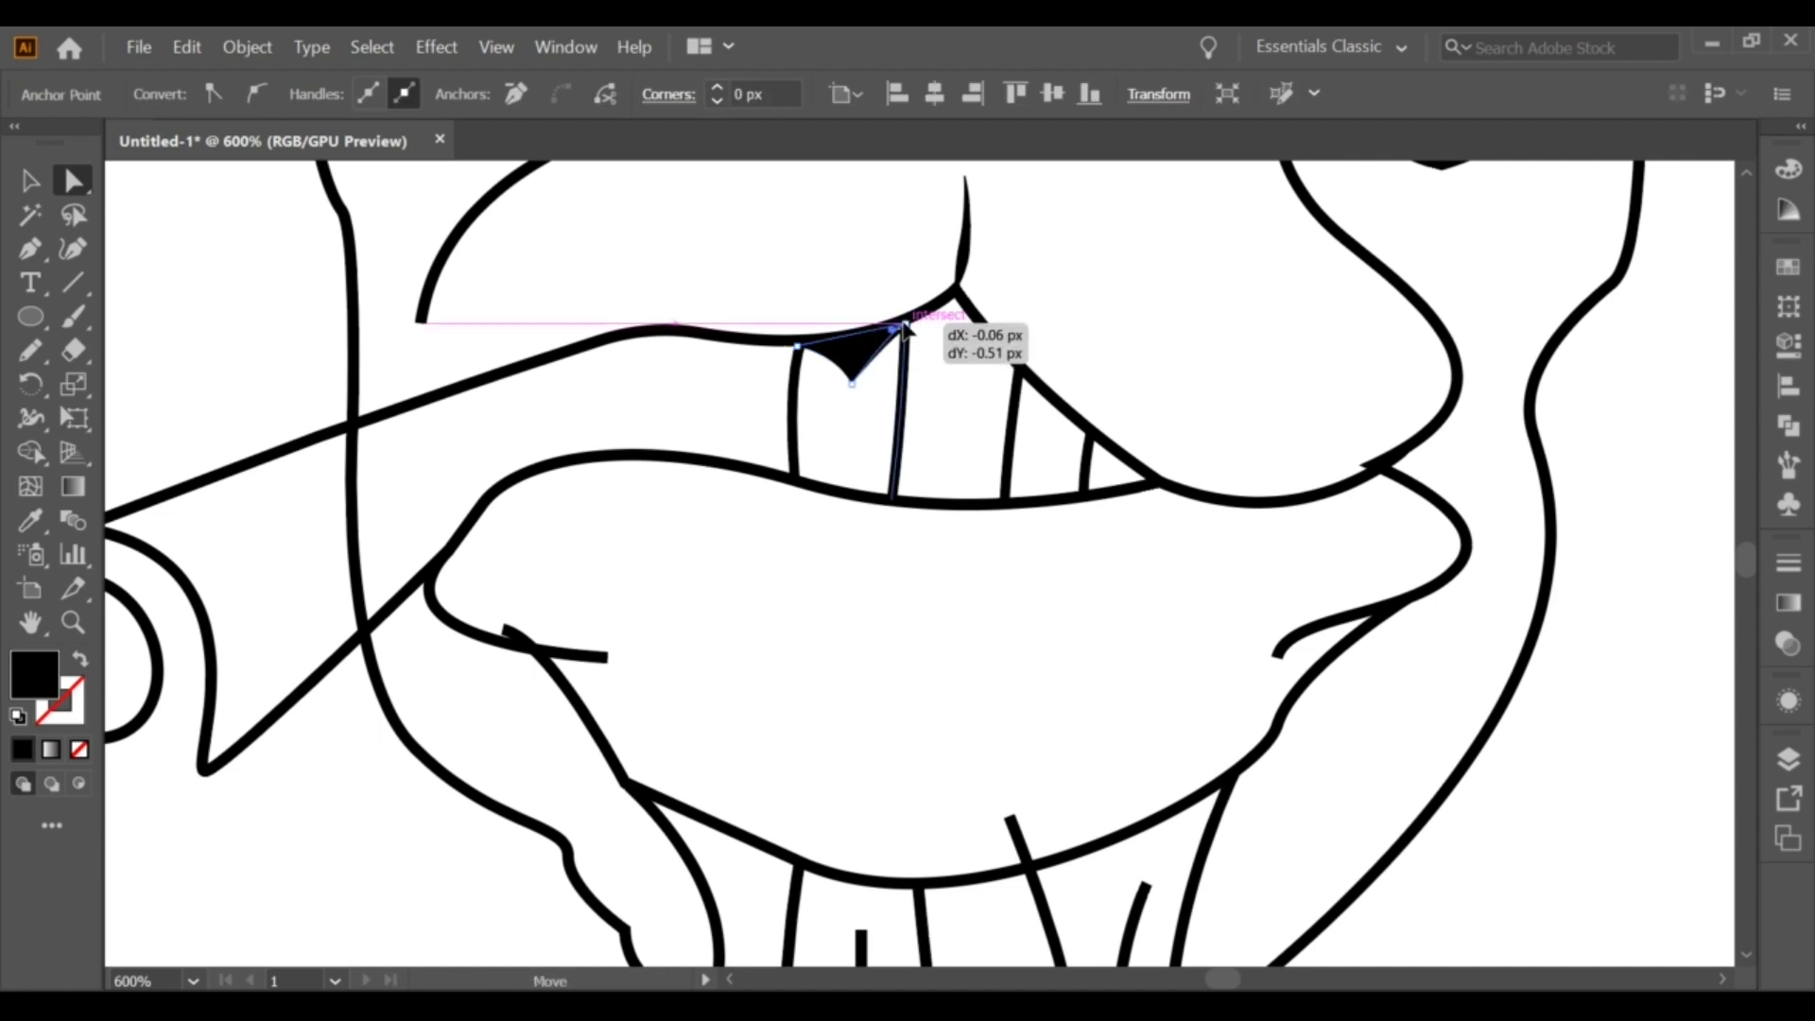
key(ctrl+shift+a)
drag(904, 329, 958, 393)
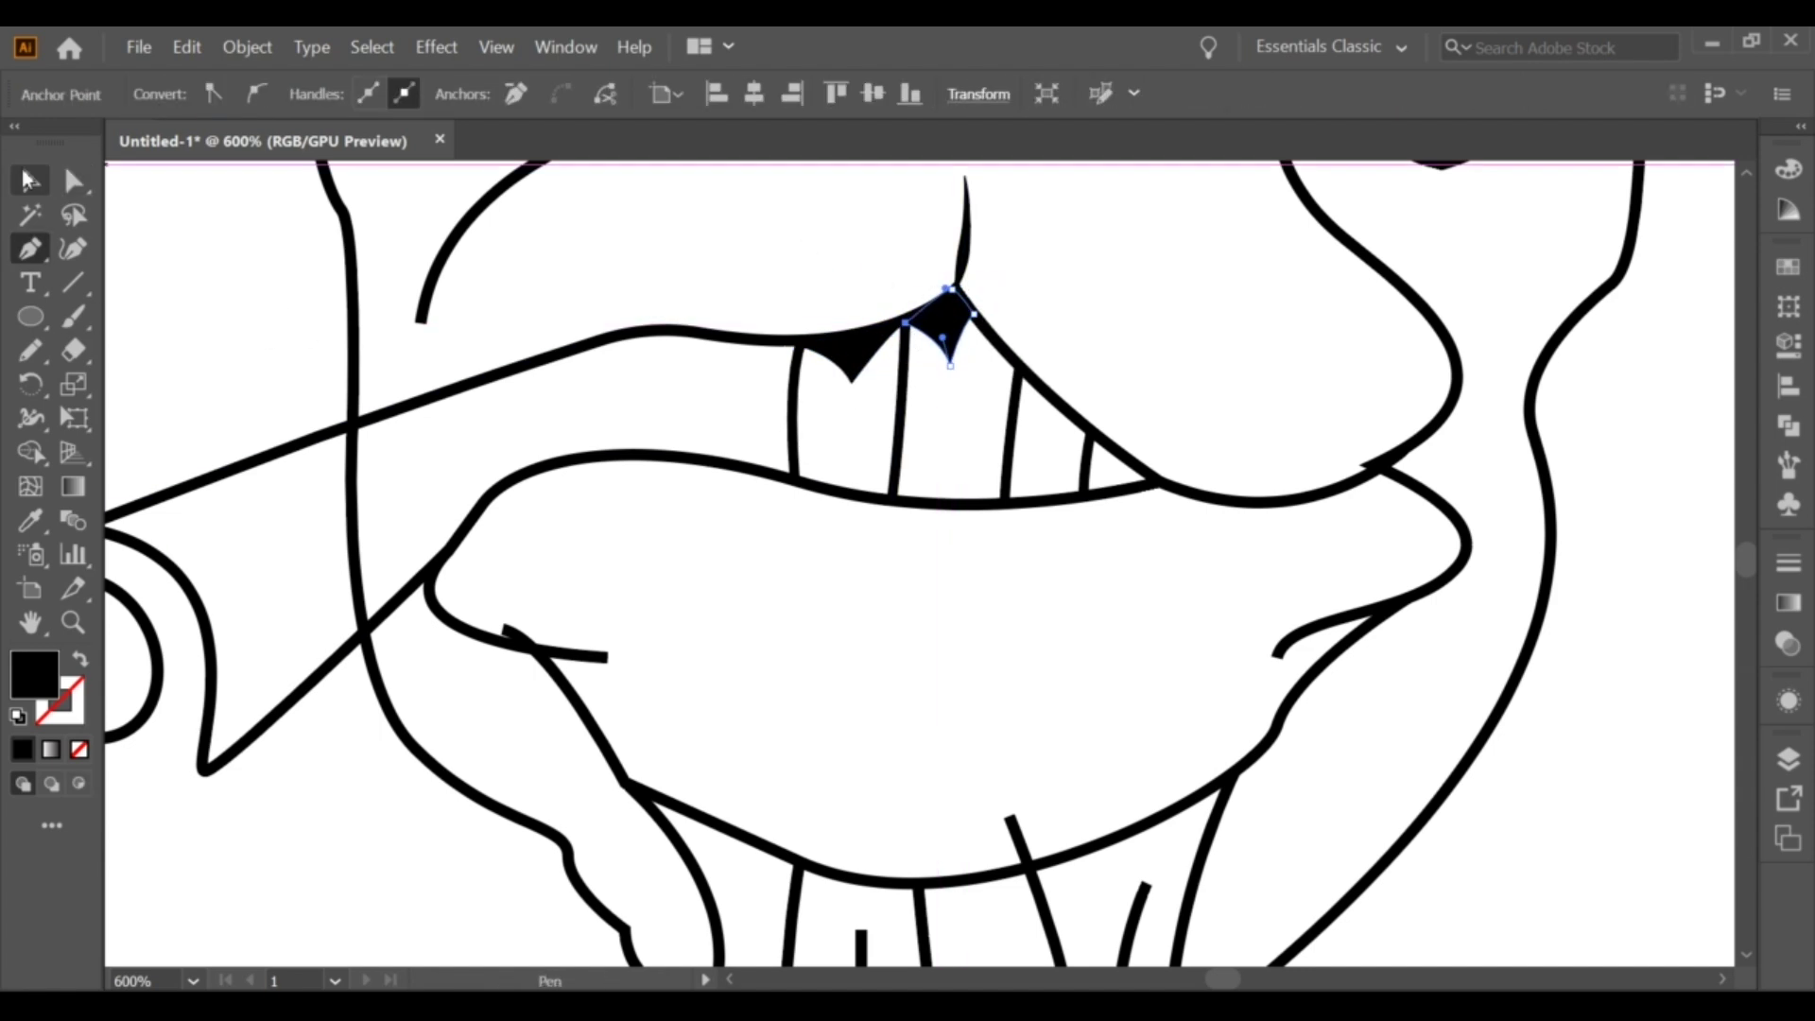
key(v)
key(ctrl+shift+a)
scroll(813, 553, down, 5)
Step: Merge the teeth into one shape with Shape Builder and set its fill to None
key(ctrl+a)
key(ctrl+plus)
key(ctrl+plus)
key(ctrl+plus)
click(30, 452)
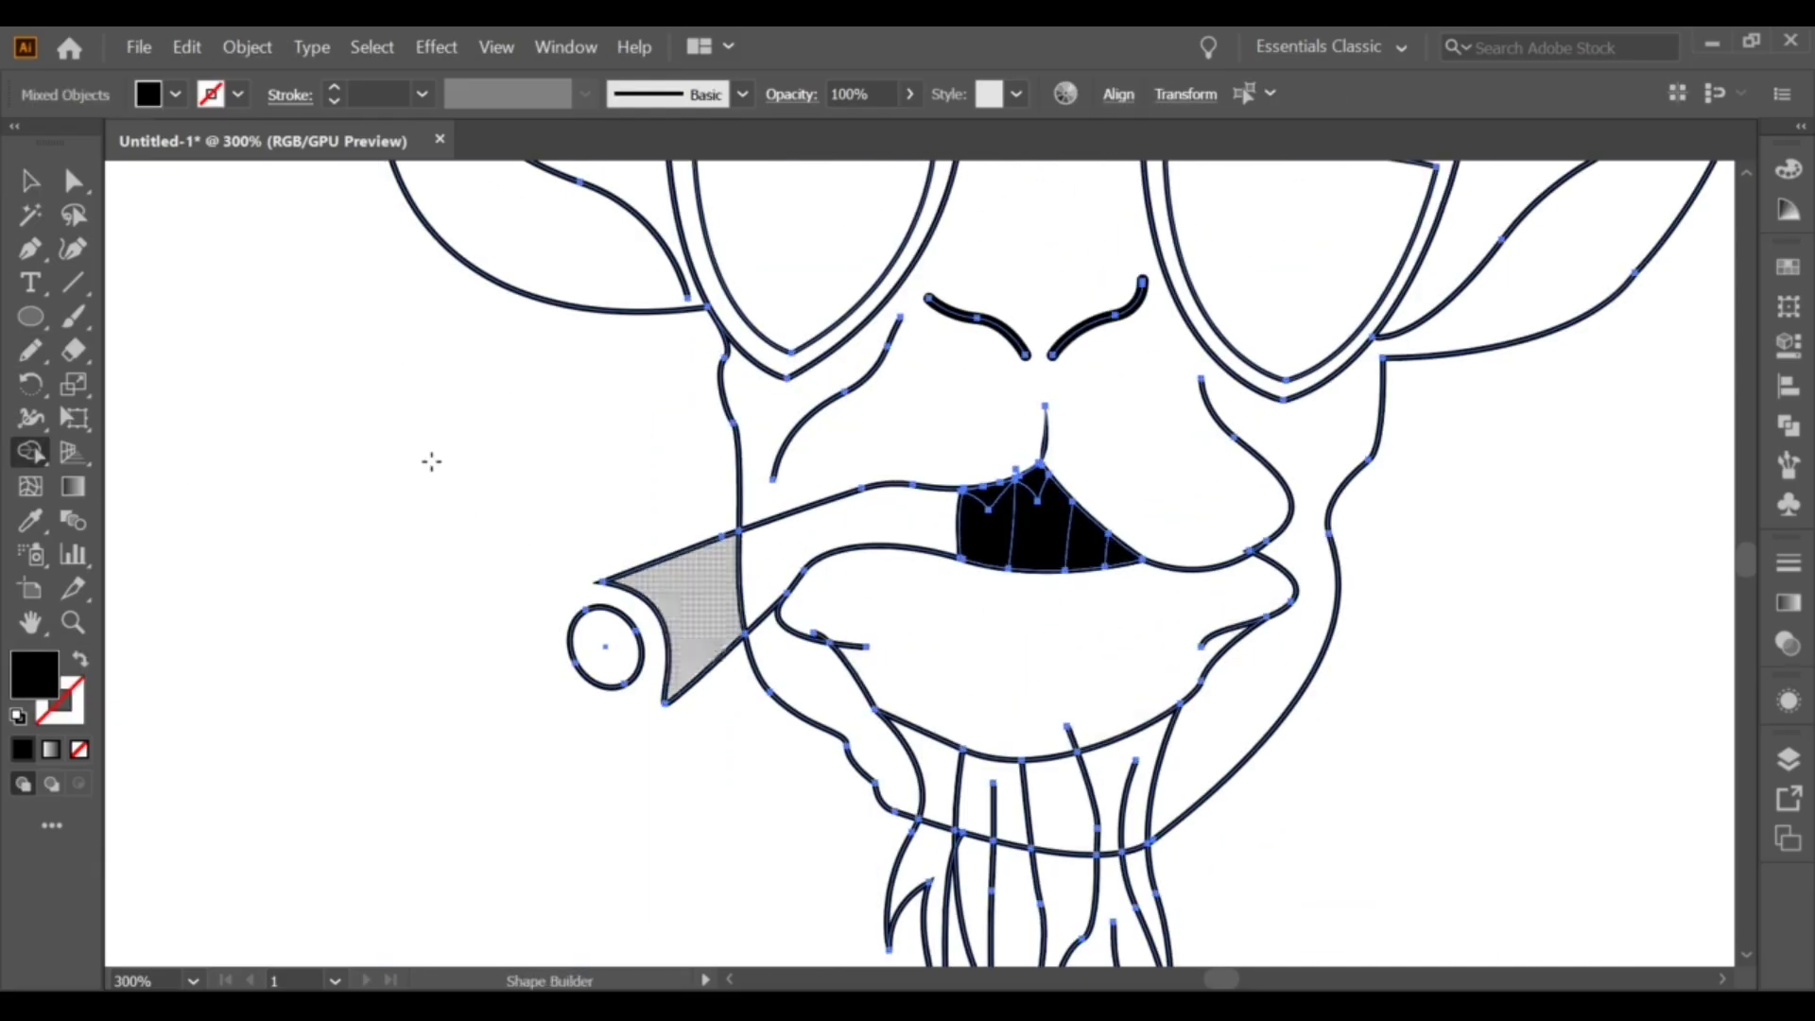
click(1057, 565)
key(v)
click(1021, 523)
click(79, 749)
key(ctrl+minus)
key(ctrl+minus)
click(492, 443)
scroll(1154, 235, up, 1)
Step: Draw a curved stripe on the right horn, duplicate it twice, and copy the three onto the left horn
scroll(1115, 250, up, 2)
key(p)
drag(1130, 296, 1182, 279)
click(30, 180)
click(1031, 322)
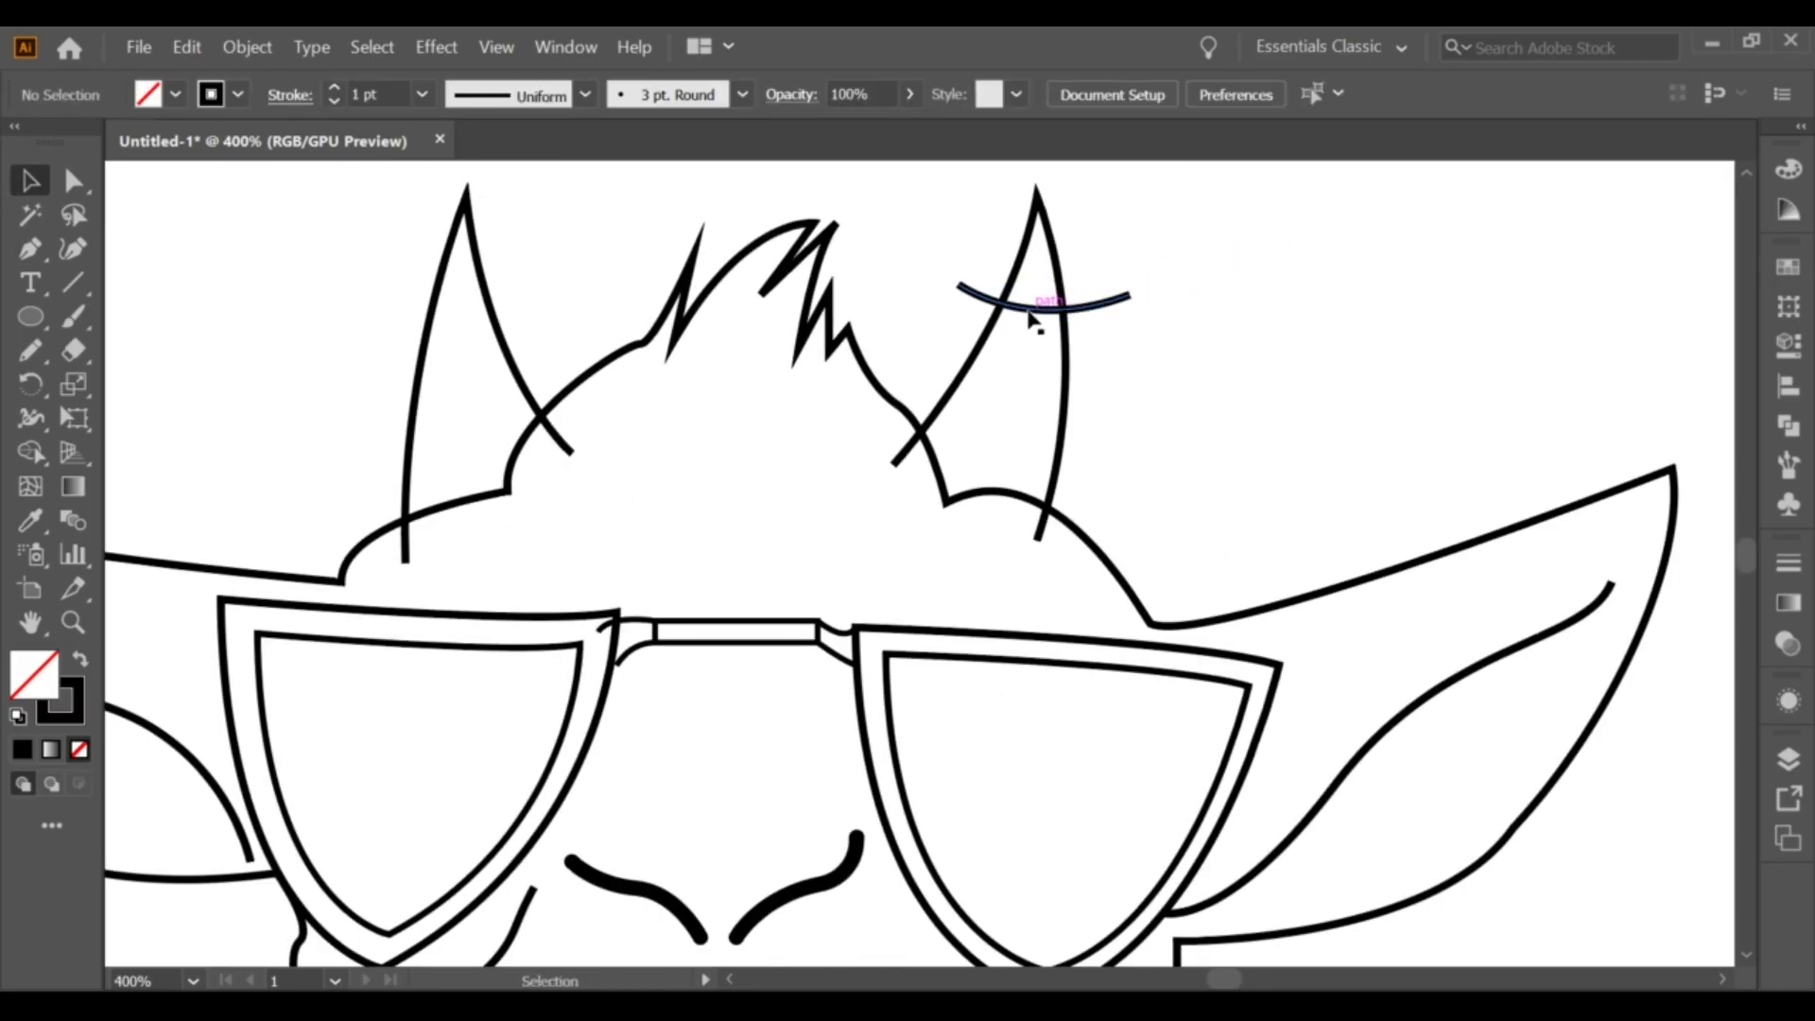
drag(1040, 305, 1002, 427)
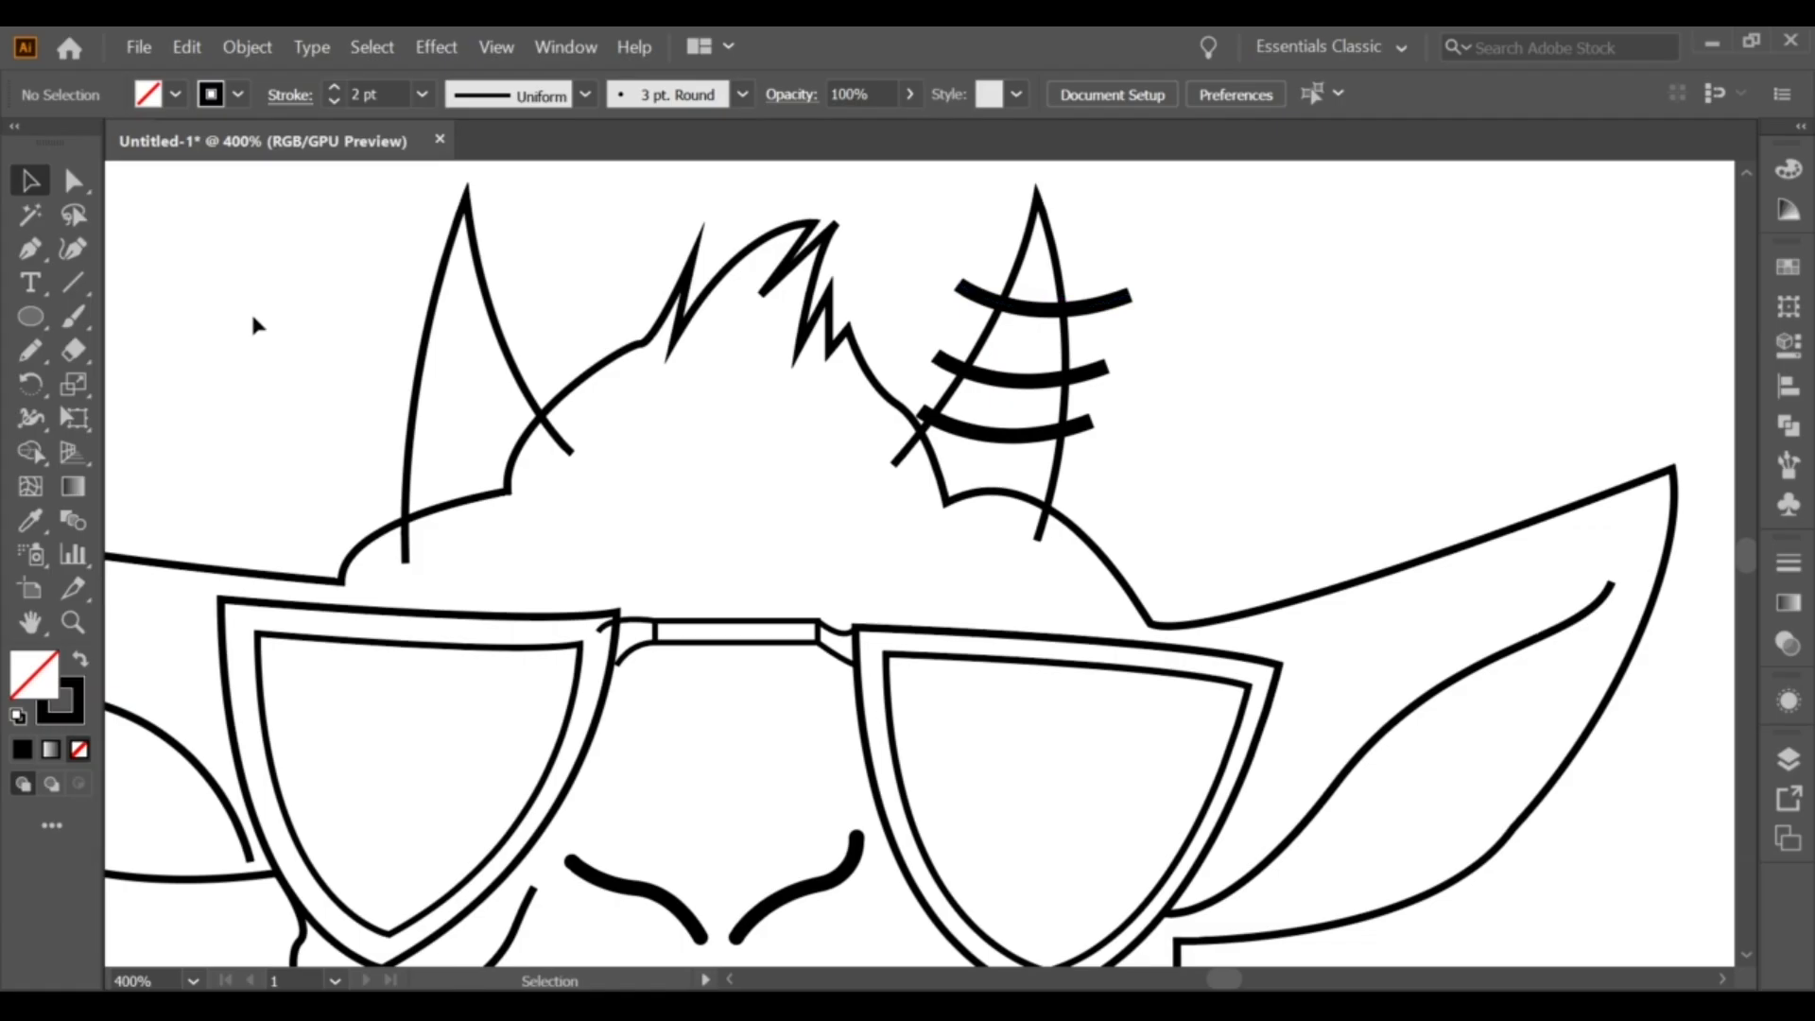
click(29, 180)
drag(454, 279, 463, 408)
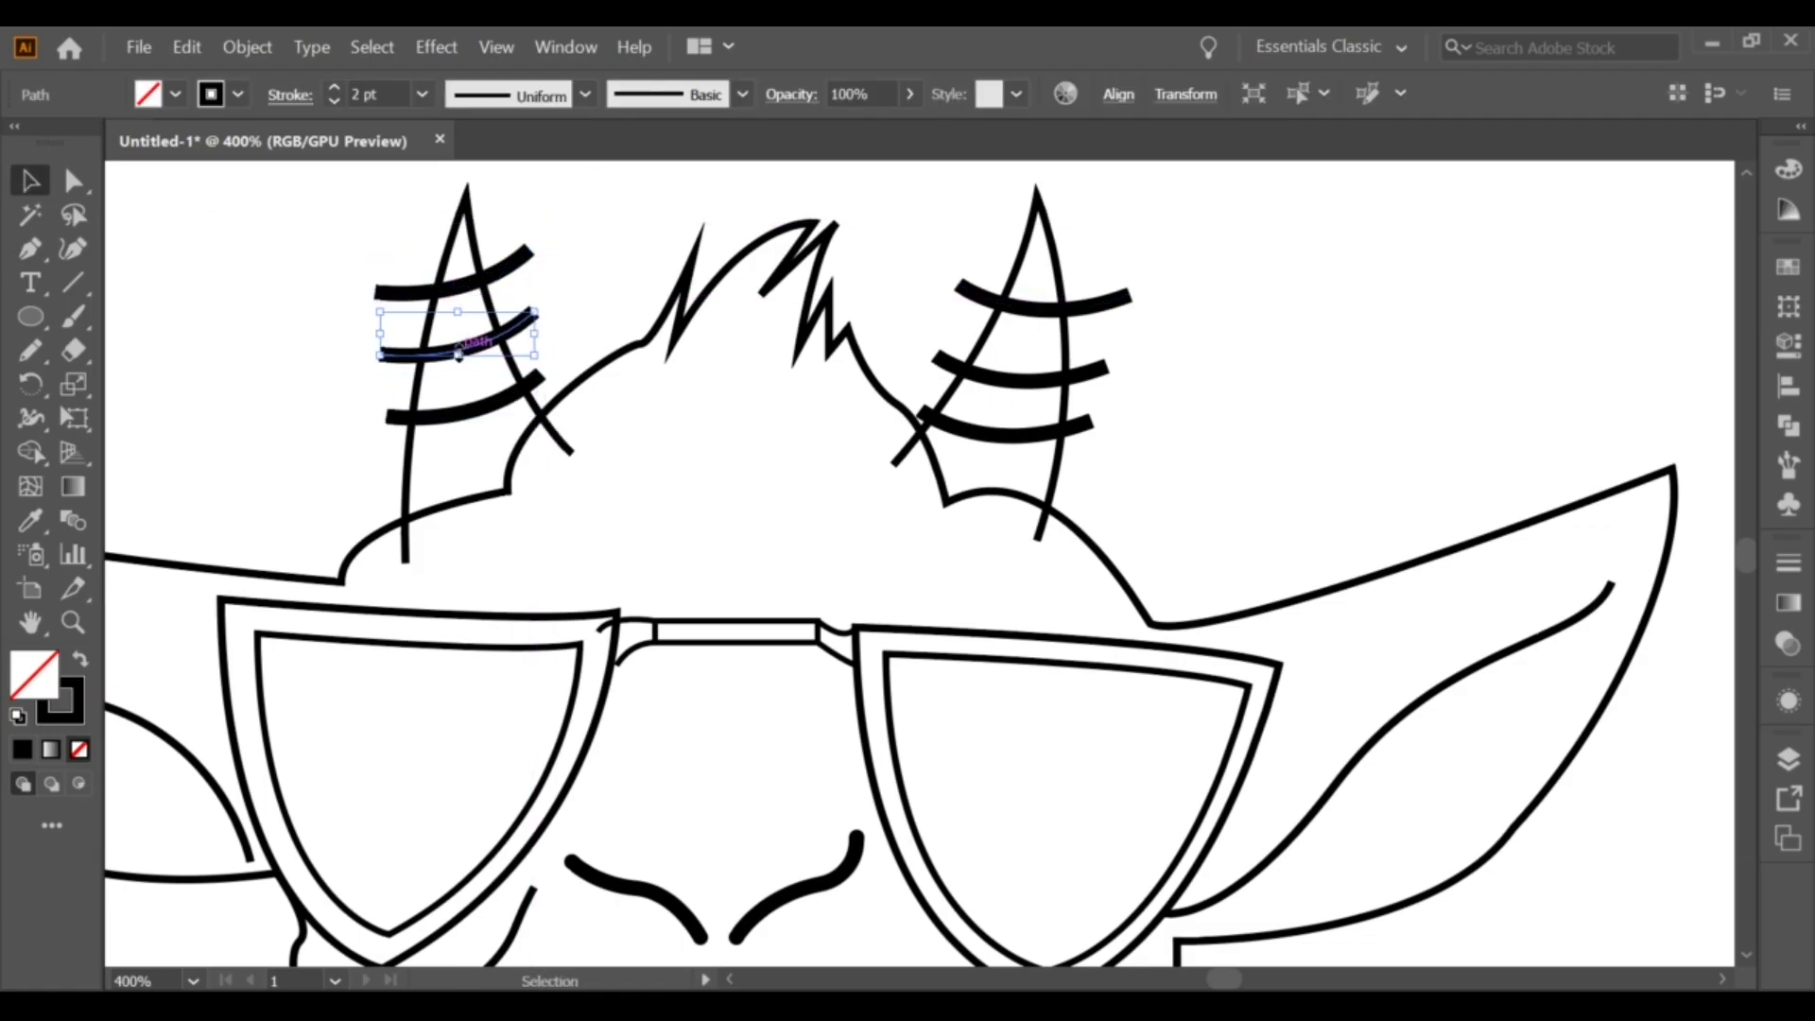
Step: Trim the stripe ends overhanging both horn outlines with Shape Builder
shift+click(444, 283)
shift+click(416, 454)
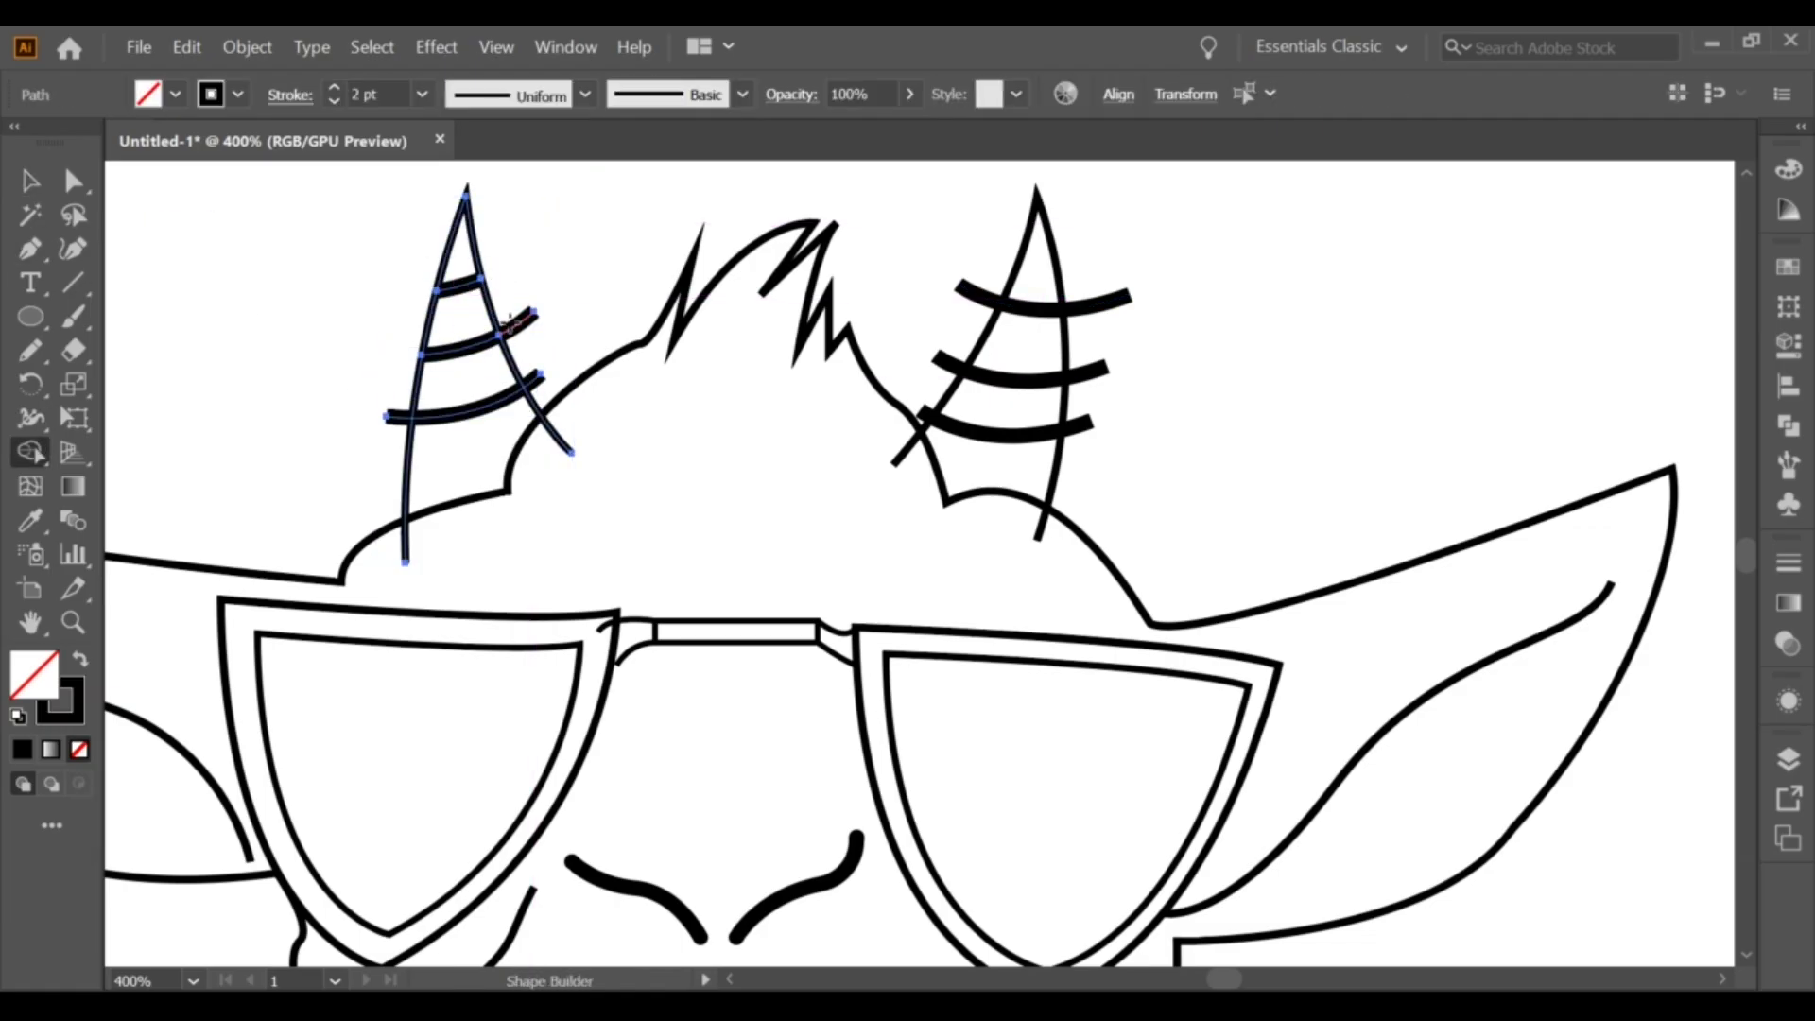
key(v)
drag(1182, 317, 1069, 454)
key(shift+m)
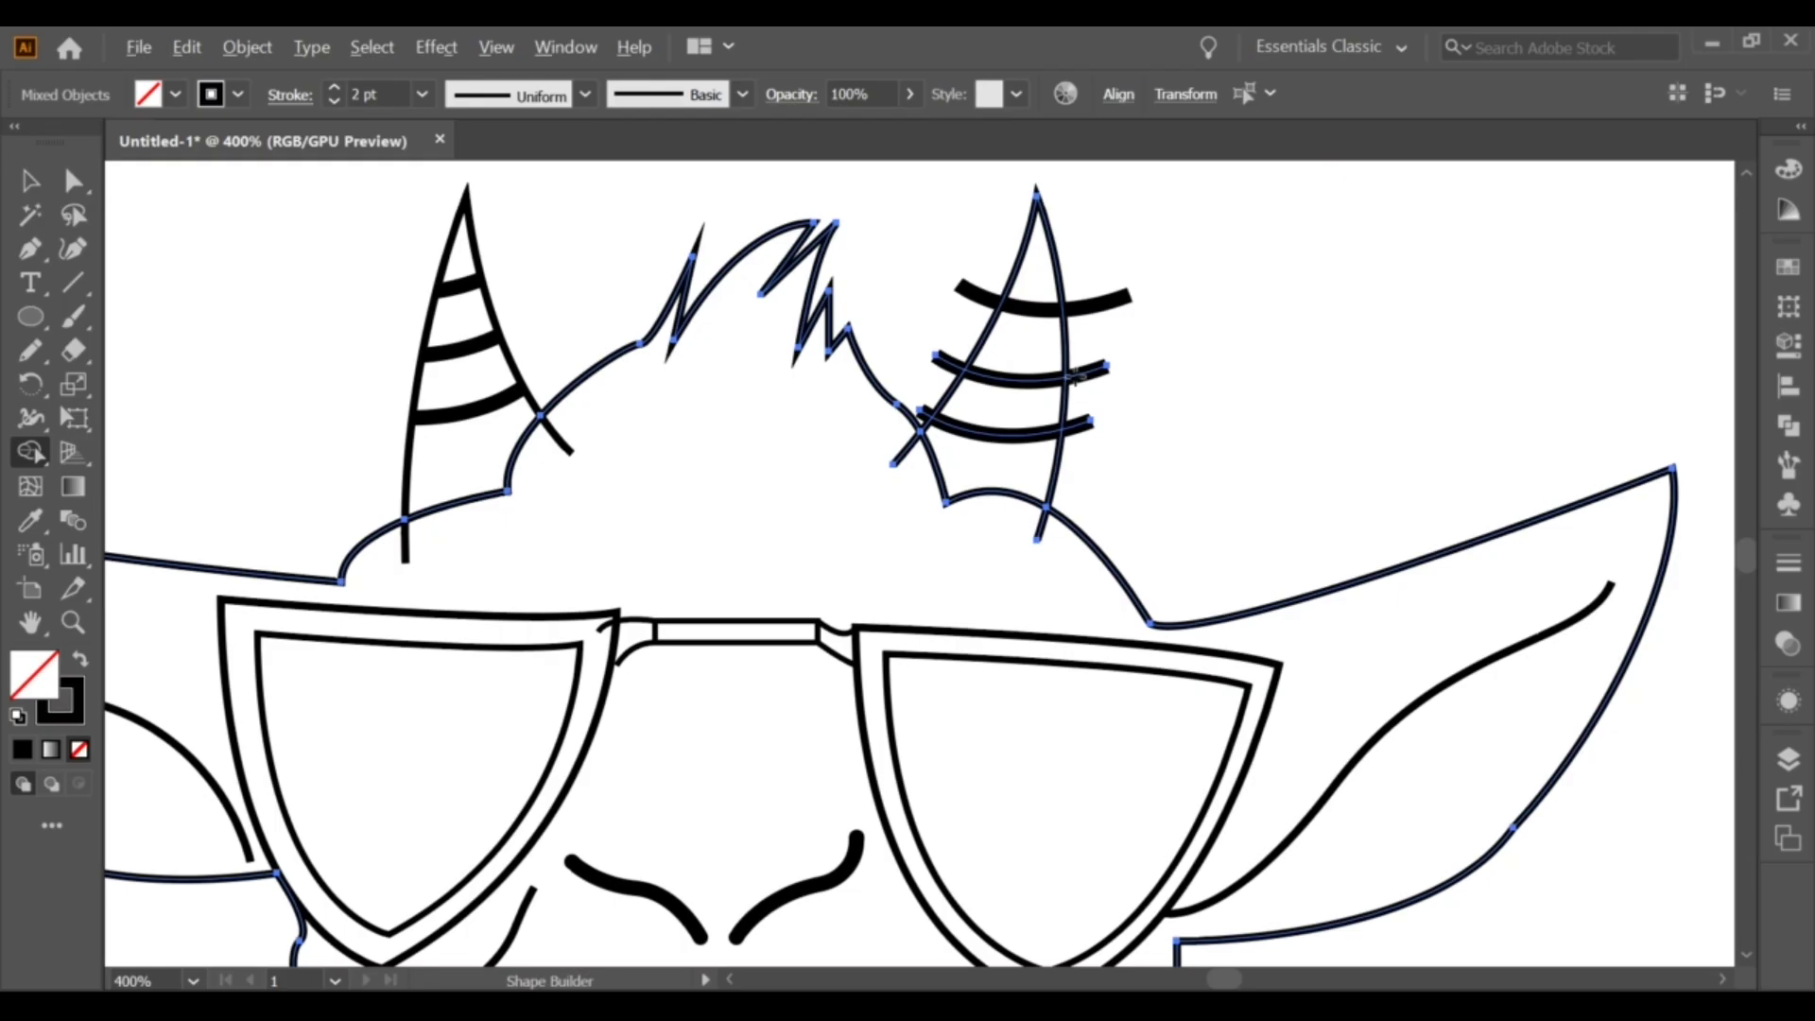
drag(1182, 222, 1049, 317)
key(shift+m)
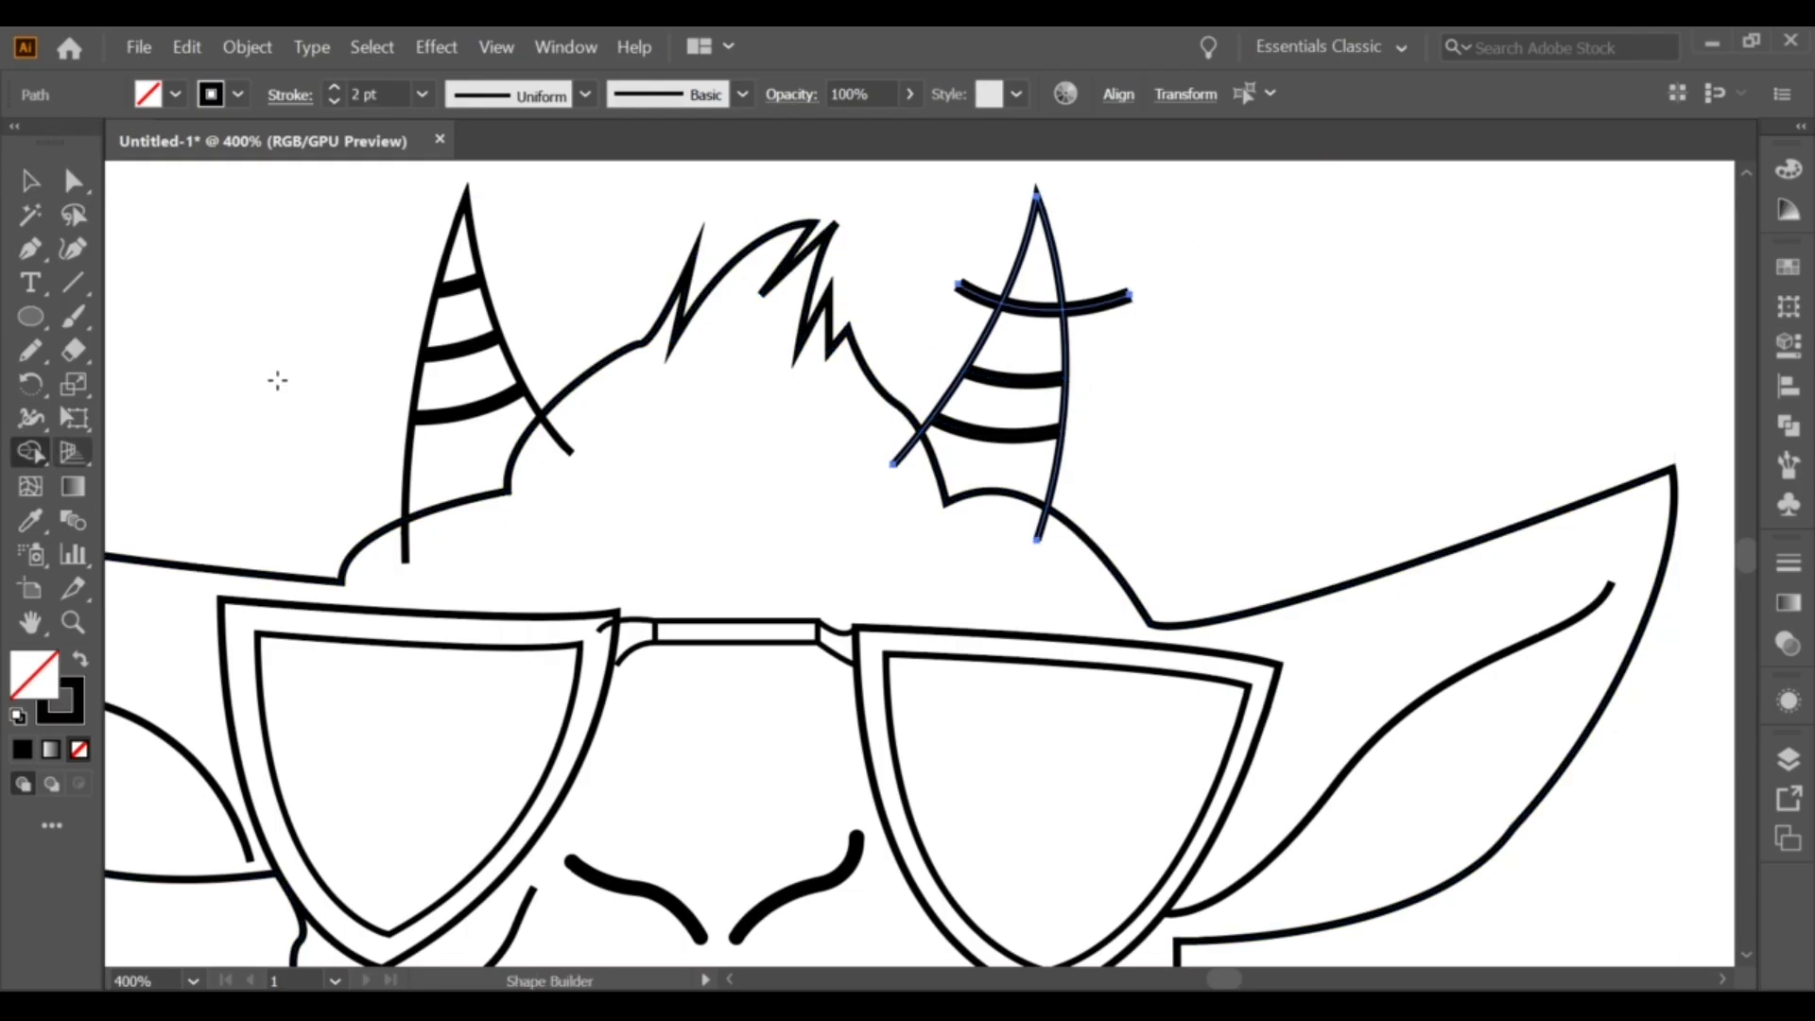
key(ctrl+minus)
key(v)
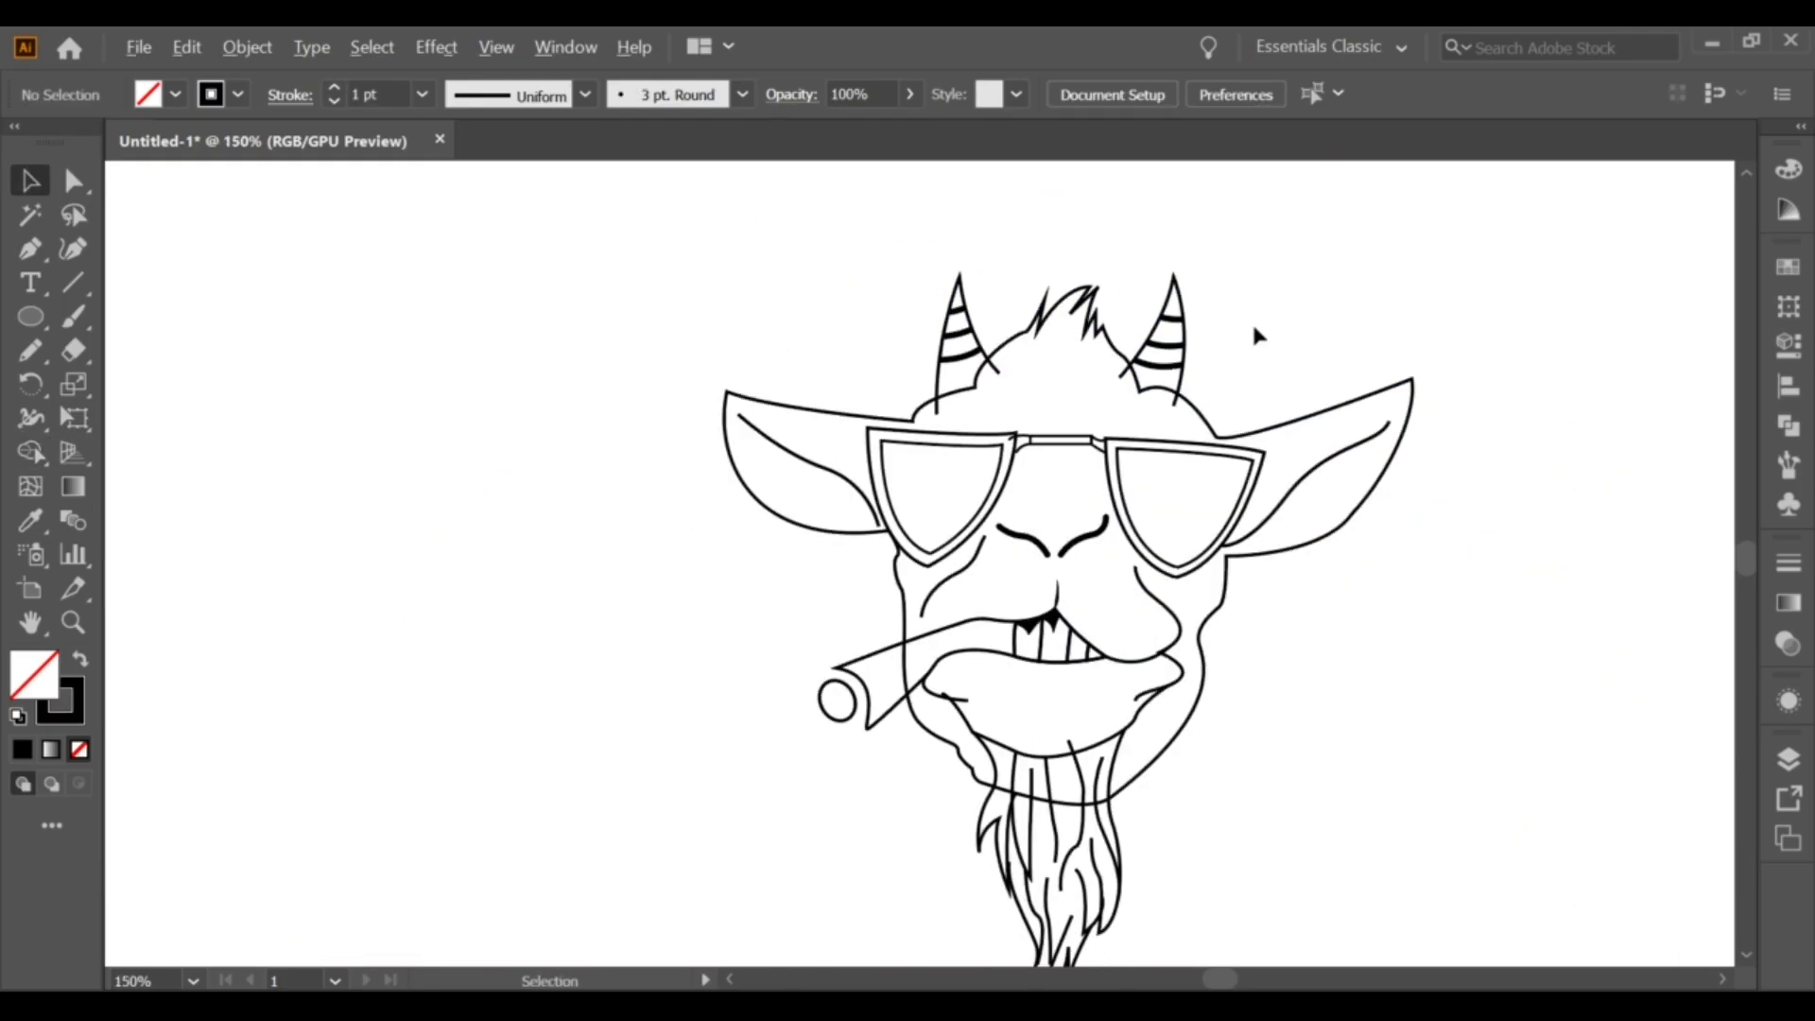
drag(1257, 337, 1184, 494)
key(shift+m)
scroll(1048, 383, up, 1)
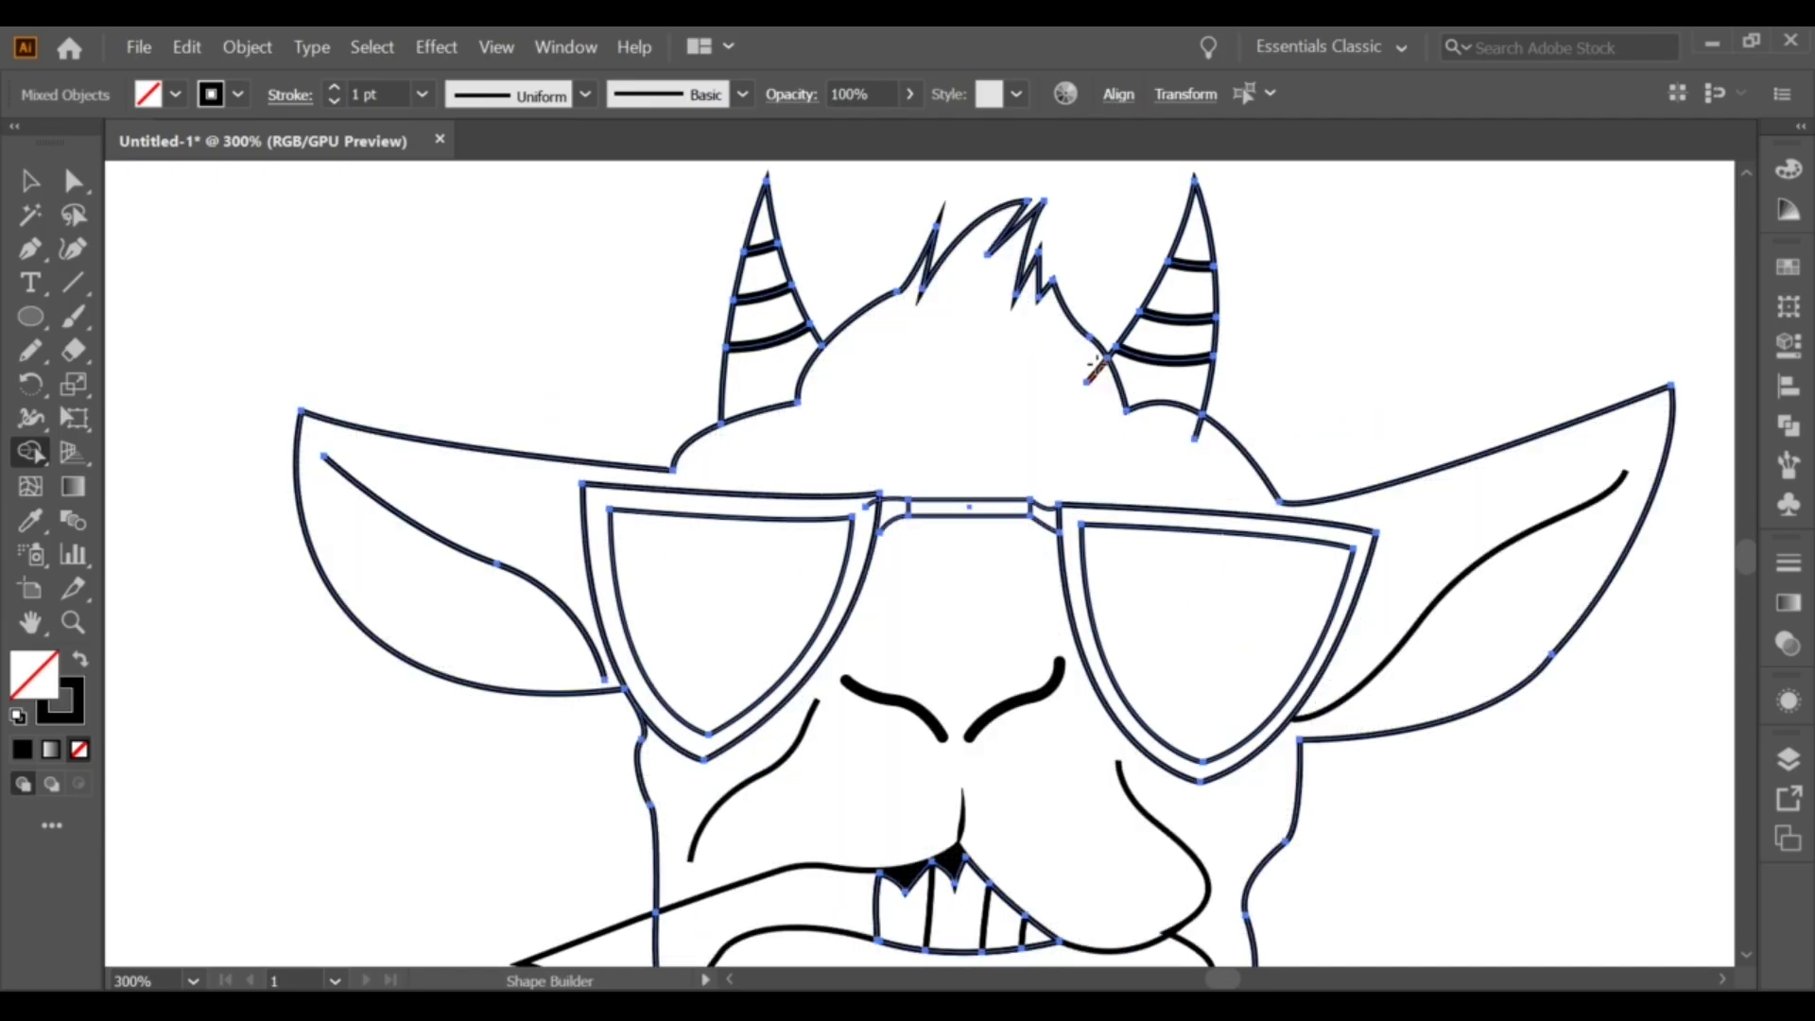
Step: Pen-draw a closed tooth-gap shape in the mouth and swap fill and stroke so it fills black
click(28, 180)
click(678, 278)
key(ctrl+plus)
key(ctrl+plus)
key(ctrl+plus)
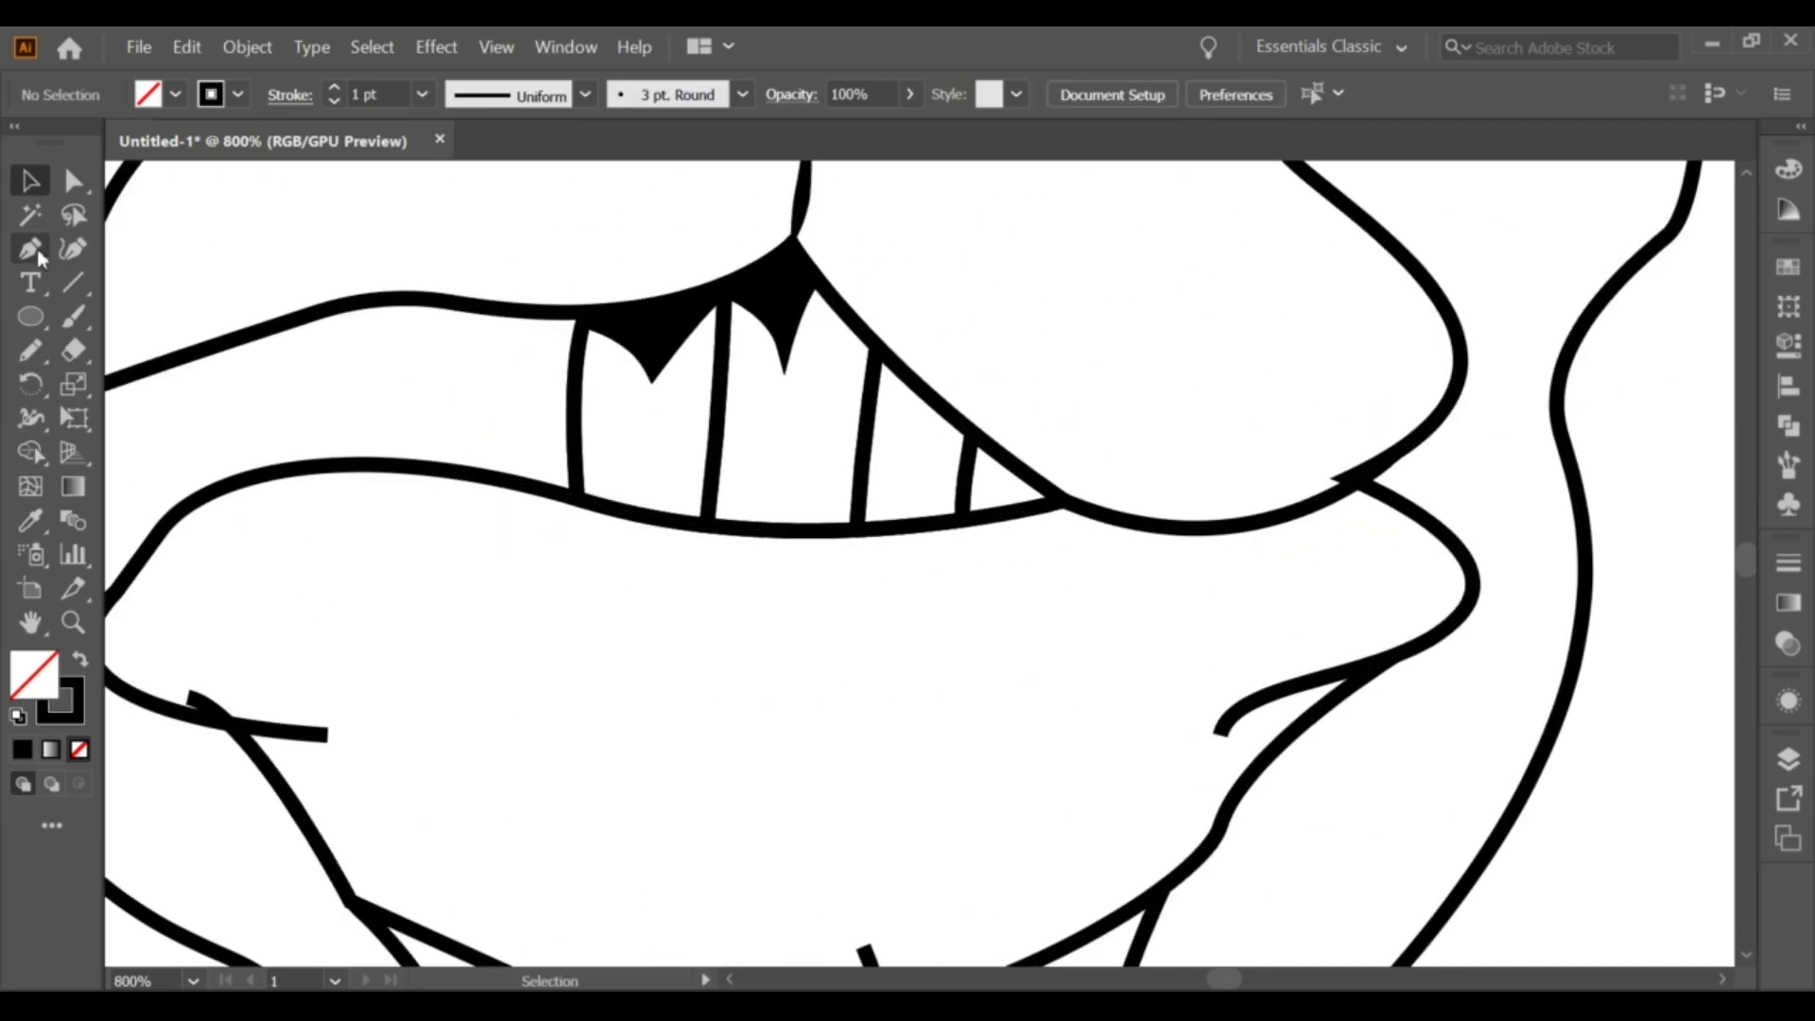
drag(917, 430, 924, 459)
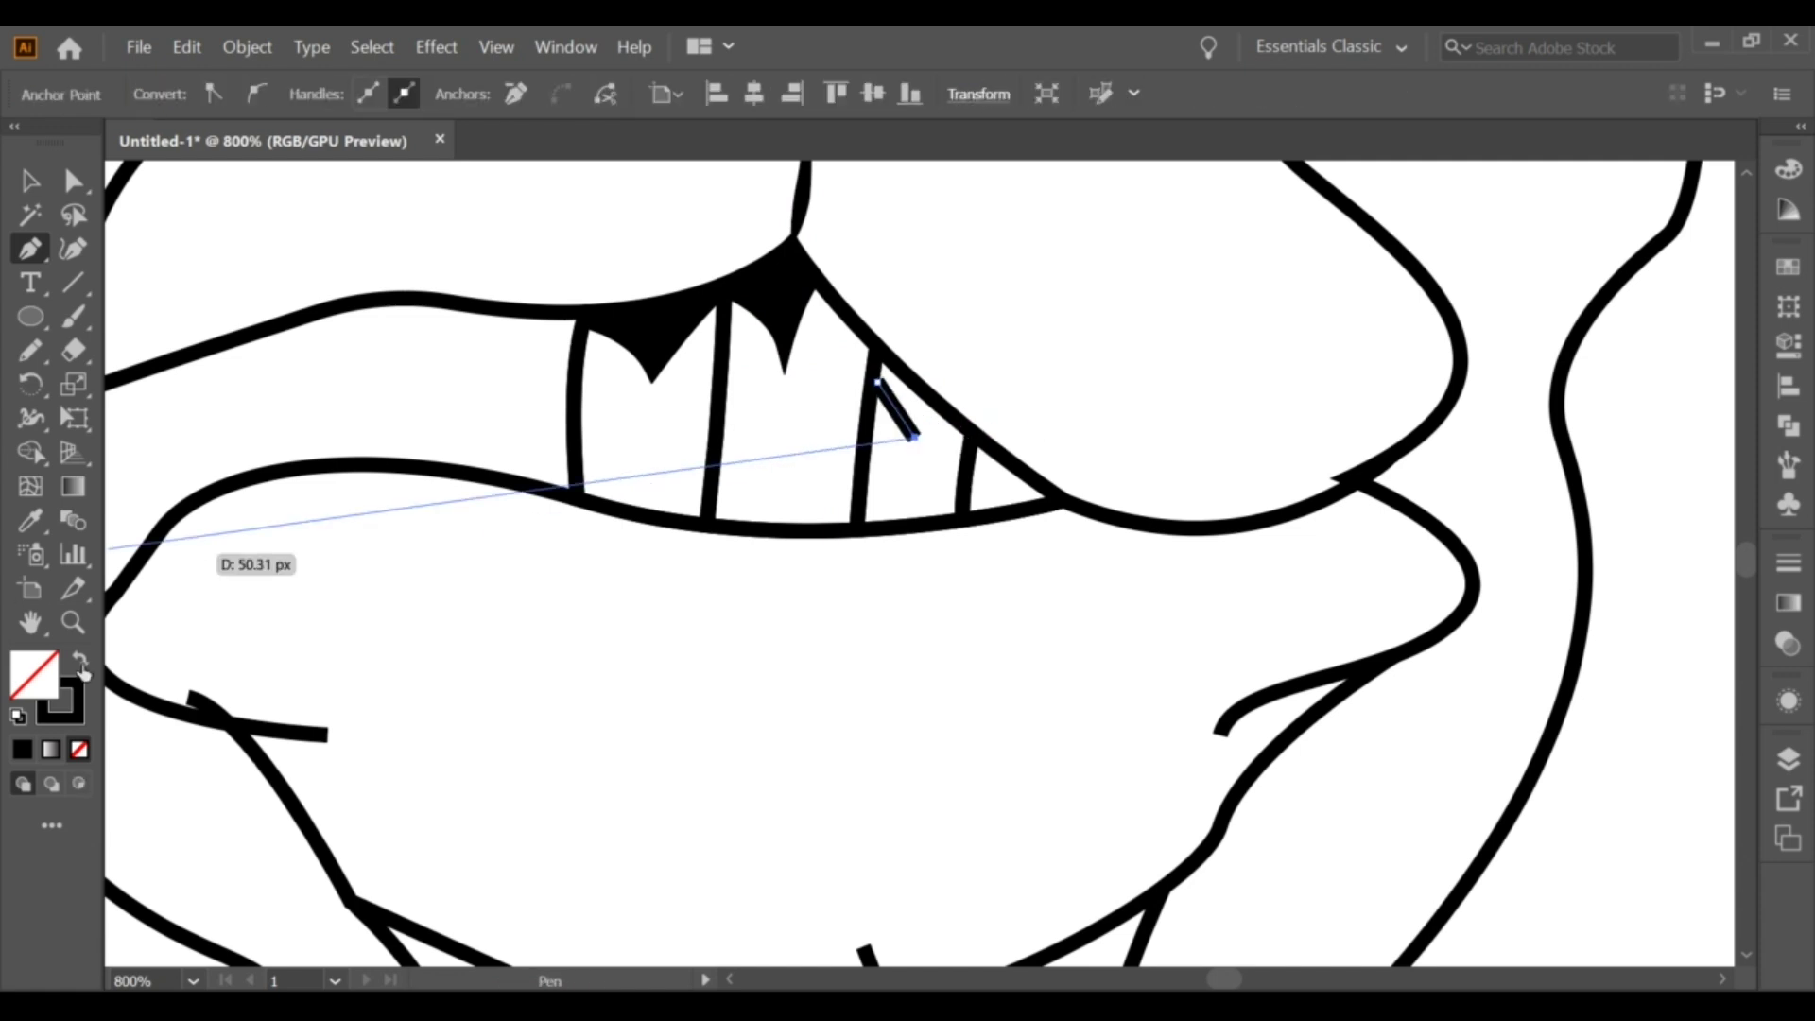
click(879, 382)
key(shift+x)
ctrl+click(900, 633)
key(ctrl+minus)
key(ctrl+minus)
key(ctrl+minus)
Step: Choose a stroke width profile, then marquee-select the whole goat and the left lens path
key(v)
key(ctrl+minus)
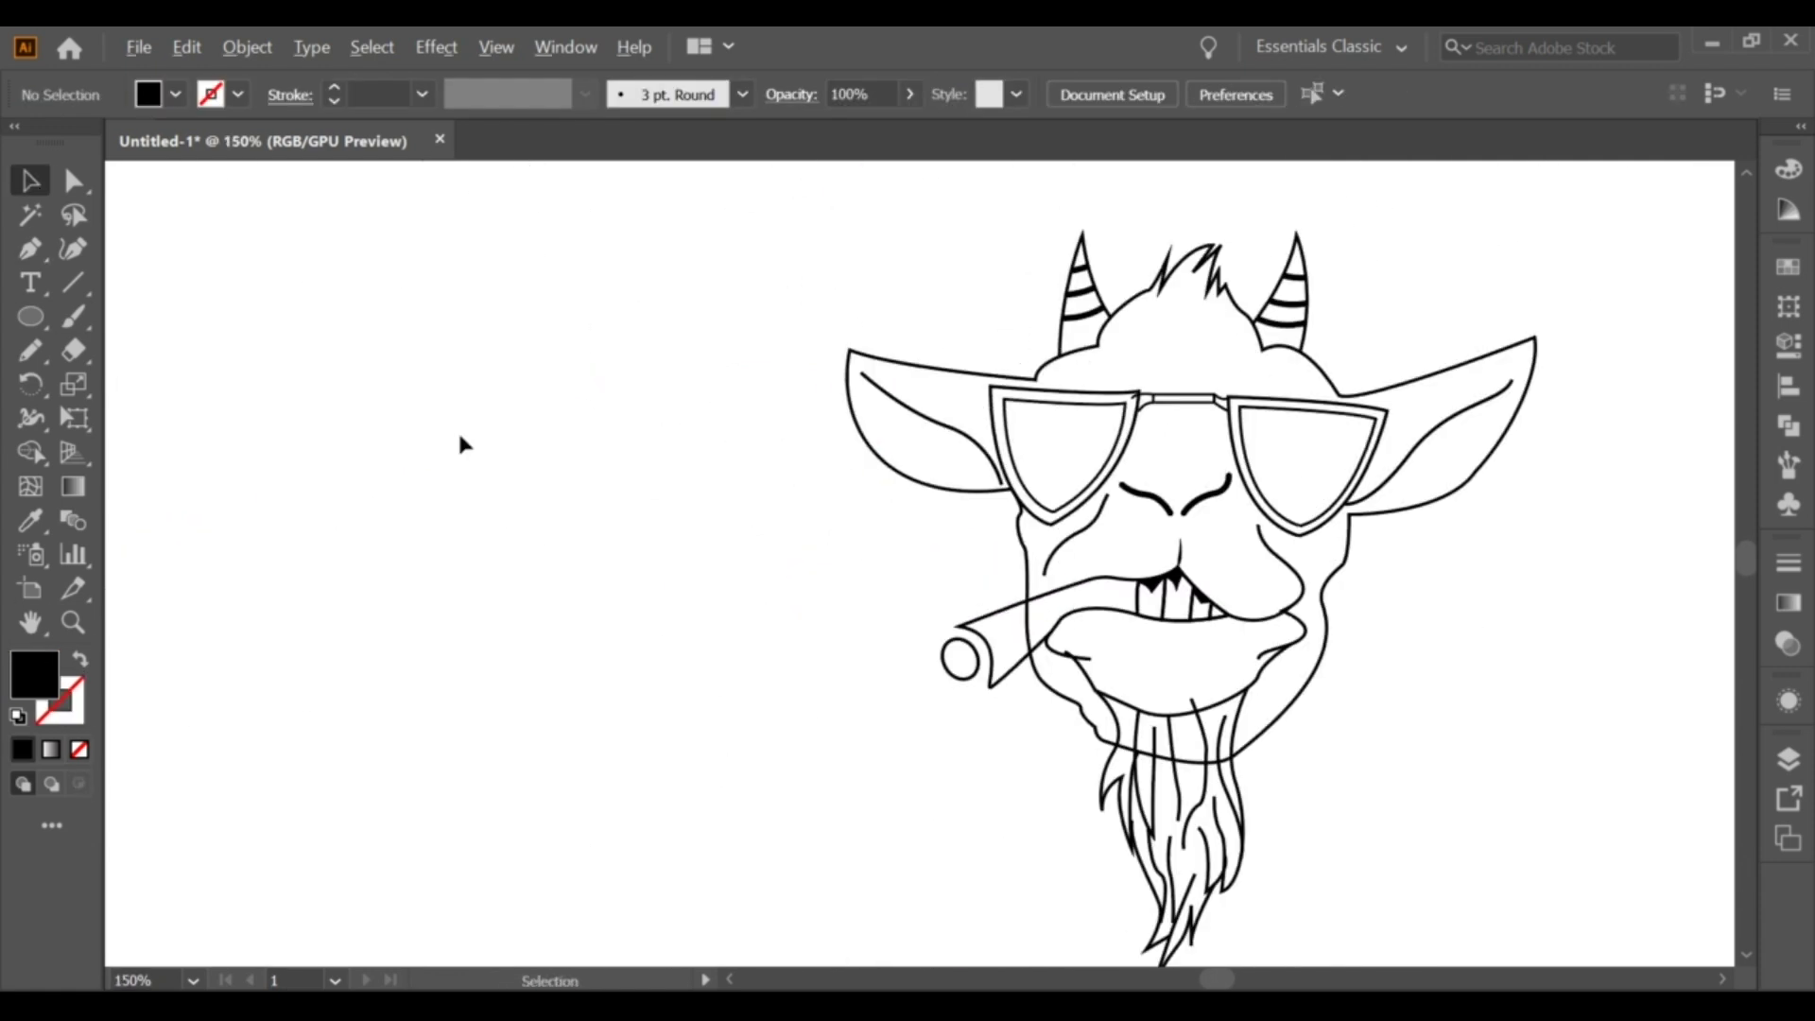
key(ctrl+a)
key(ctrl+plus)
key(ctrl+shift+a)
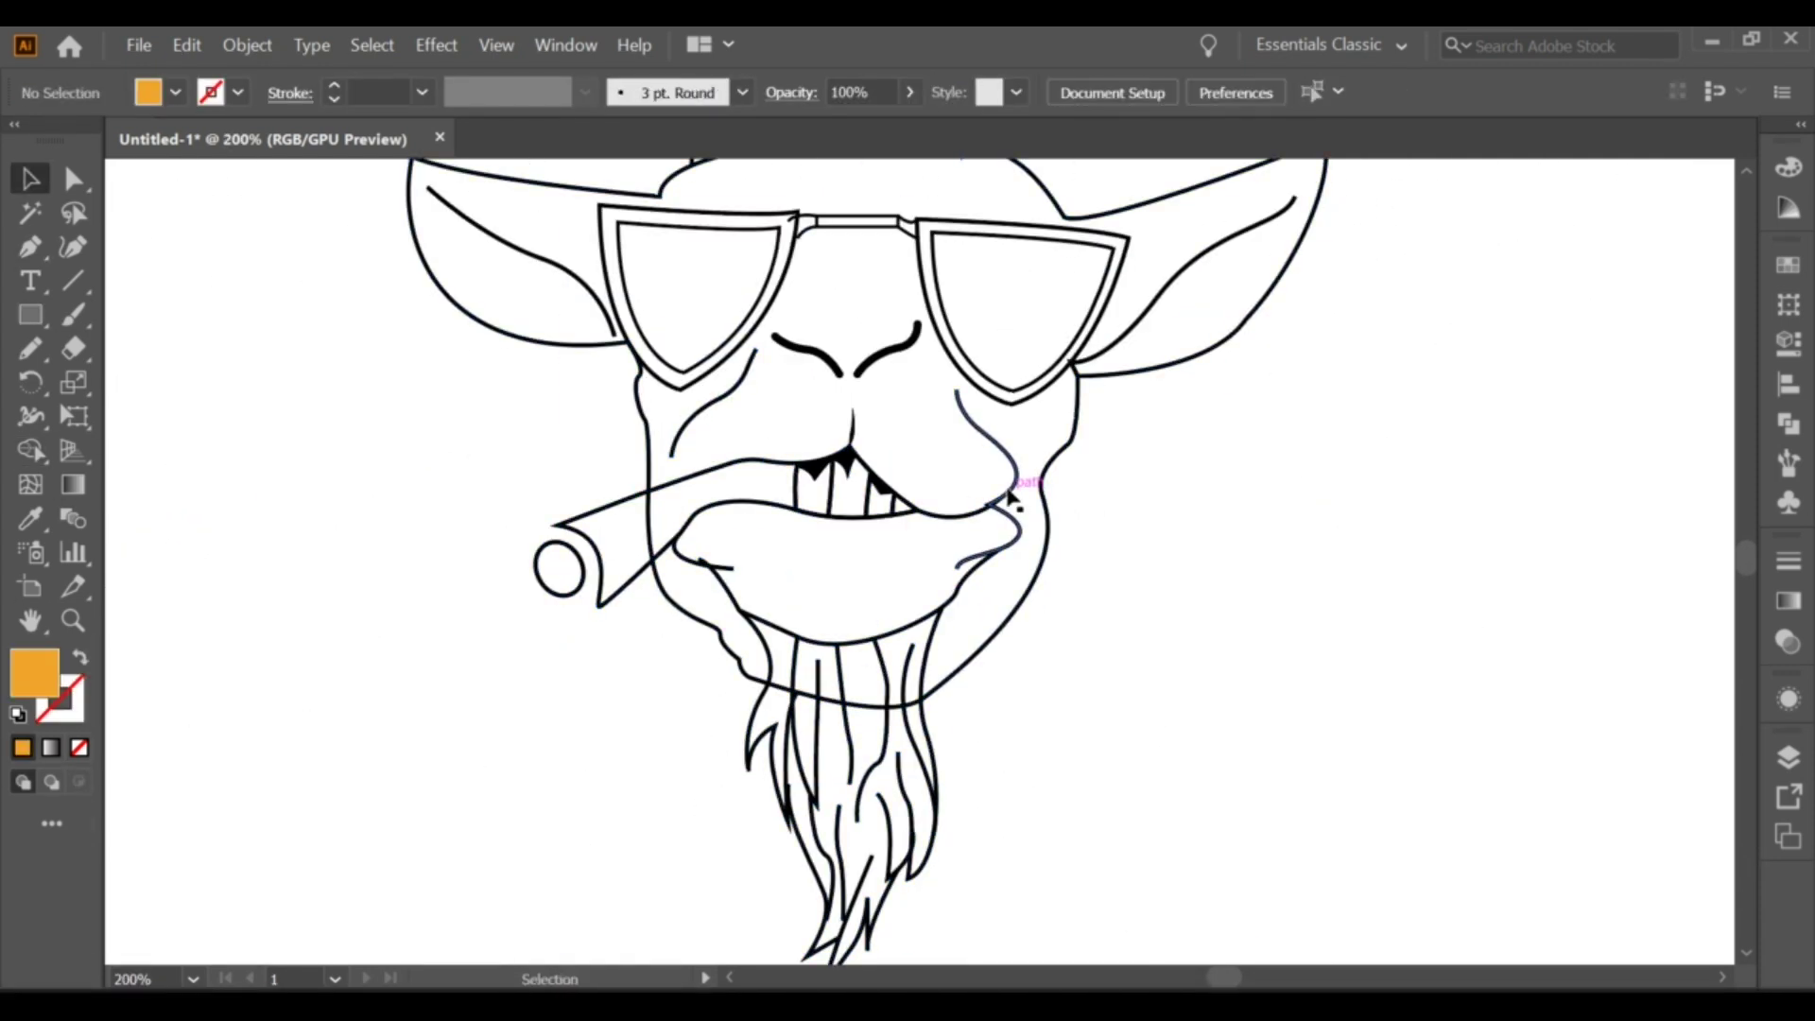
click(585, 92)
click(508, 190)
key(ctrl+minus)
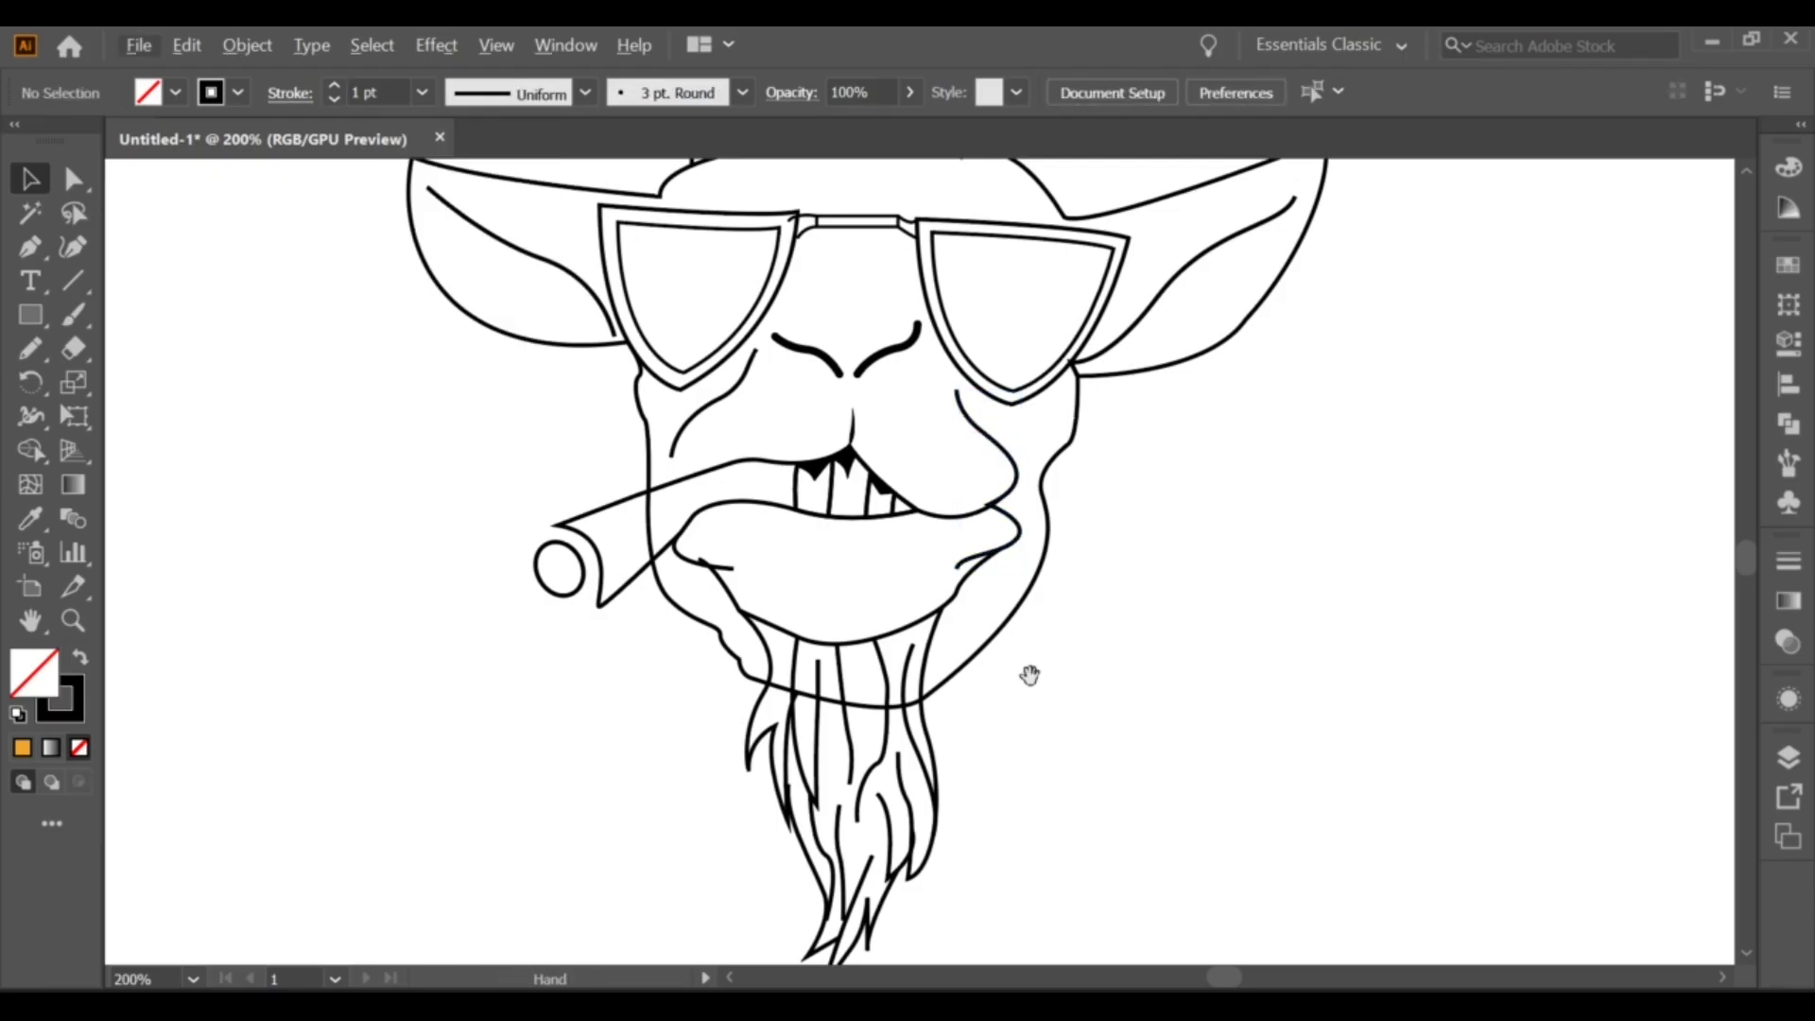
drag(445, 251, 1074, 640)
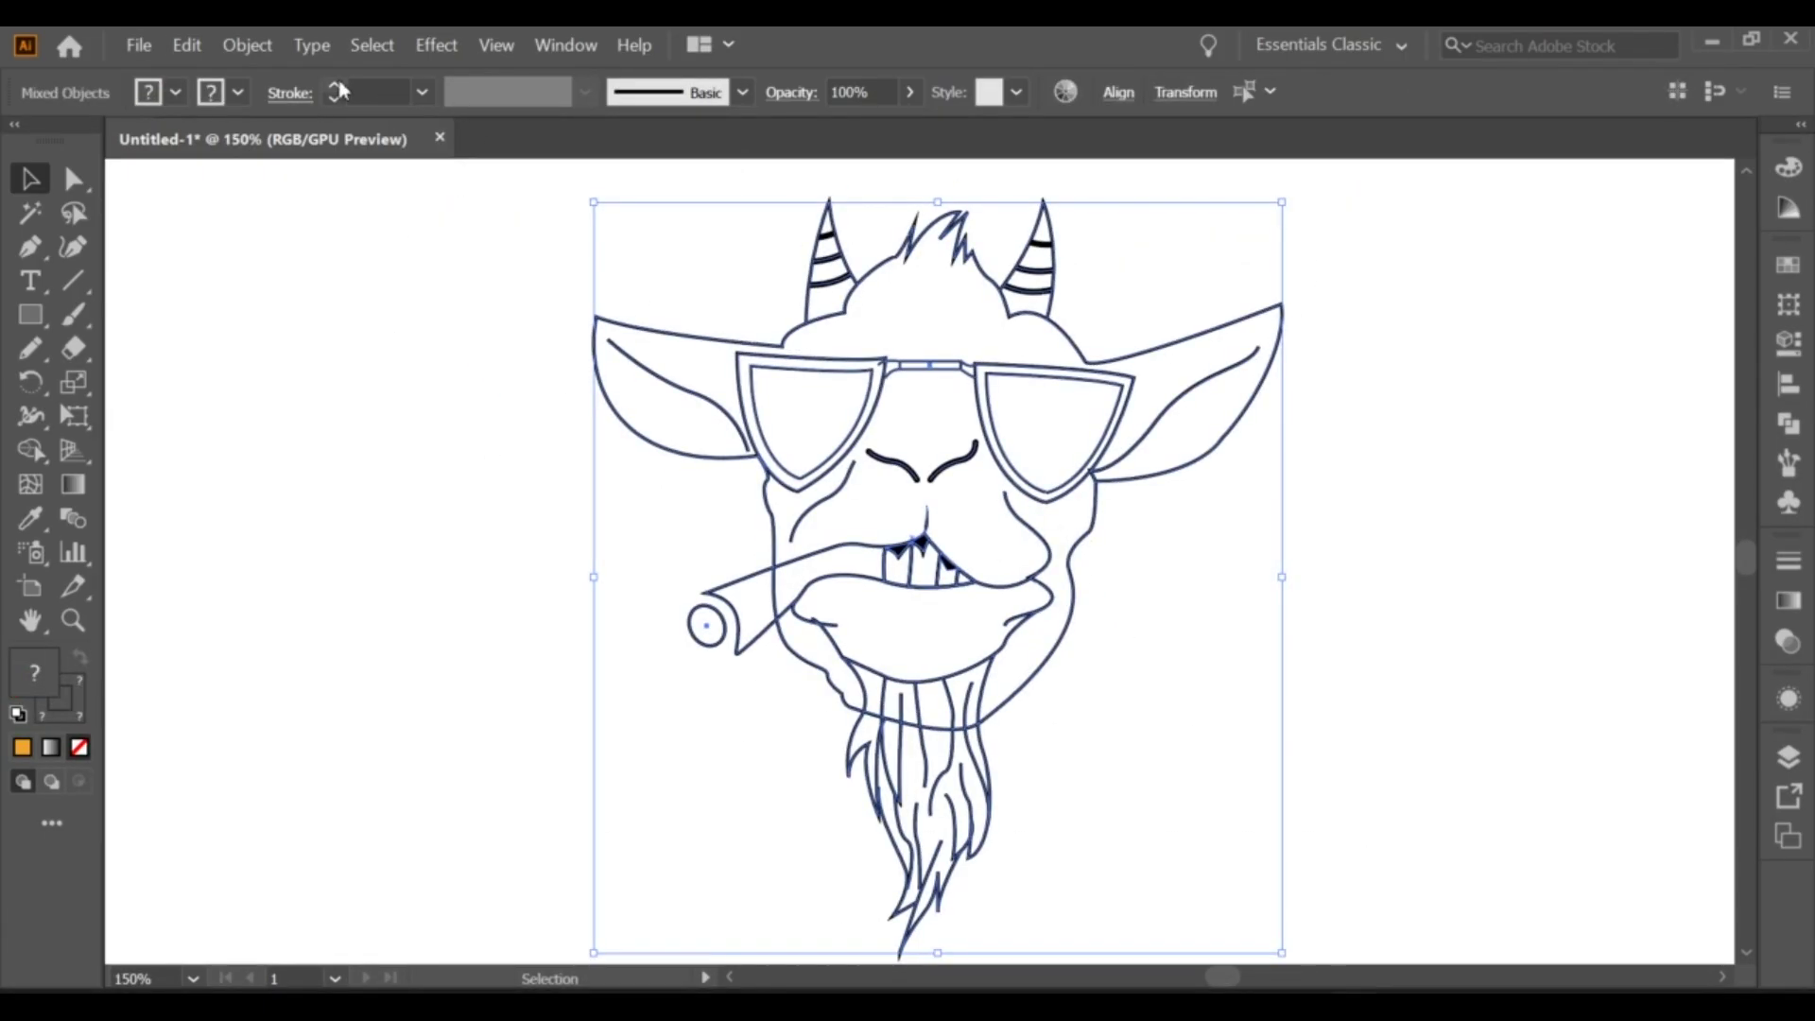
click(435, 208)
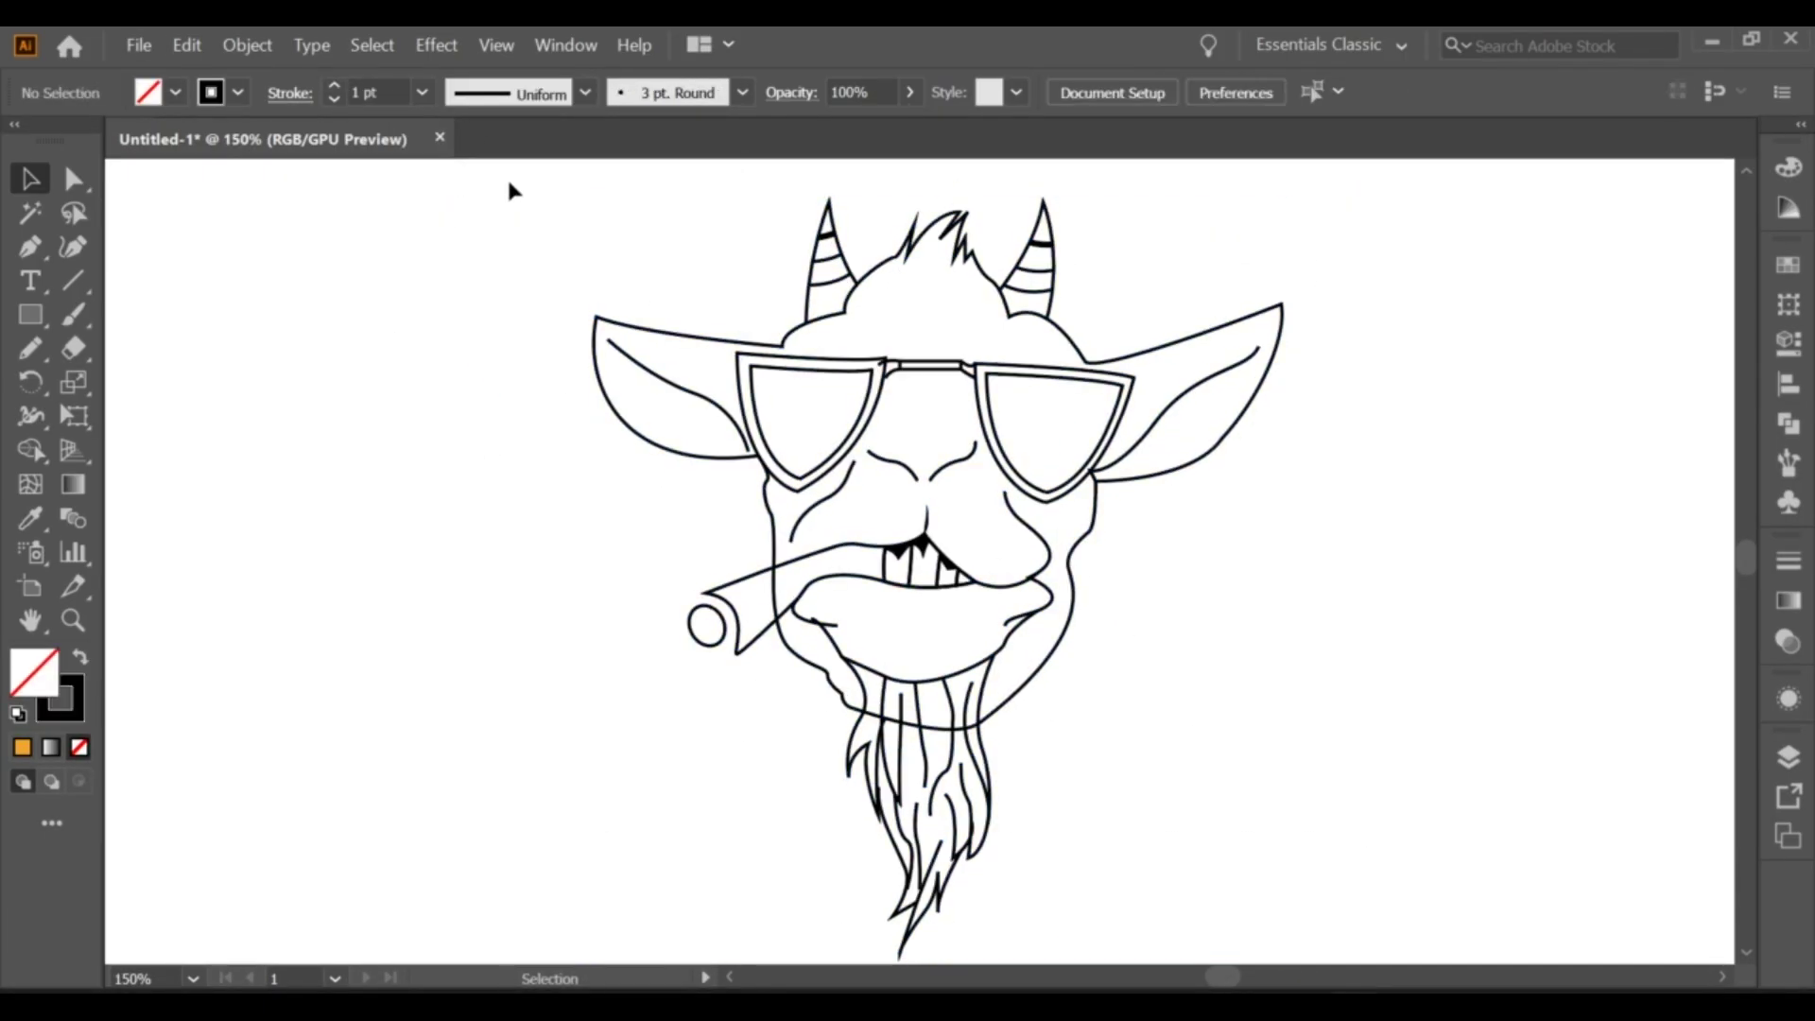
scroll(1084, 399, up, 4)
click(1115, 405)
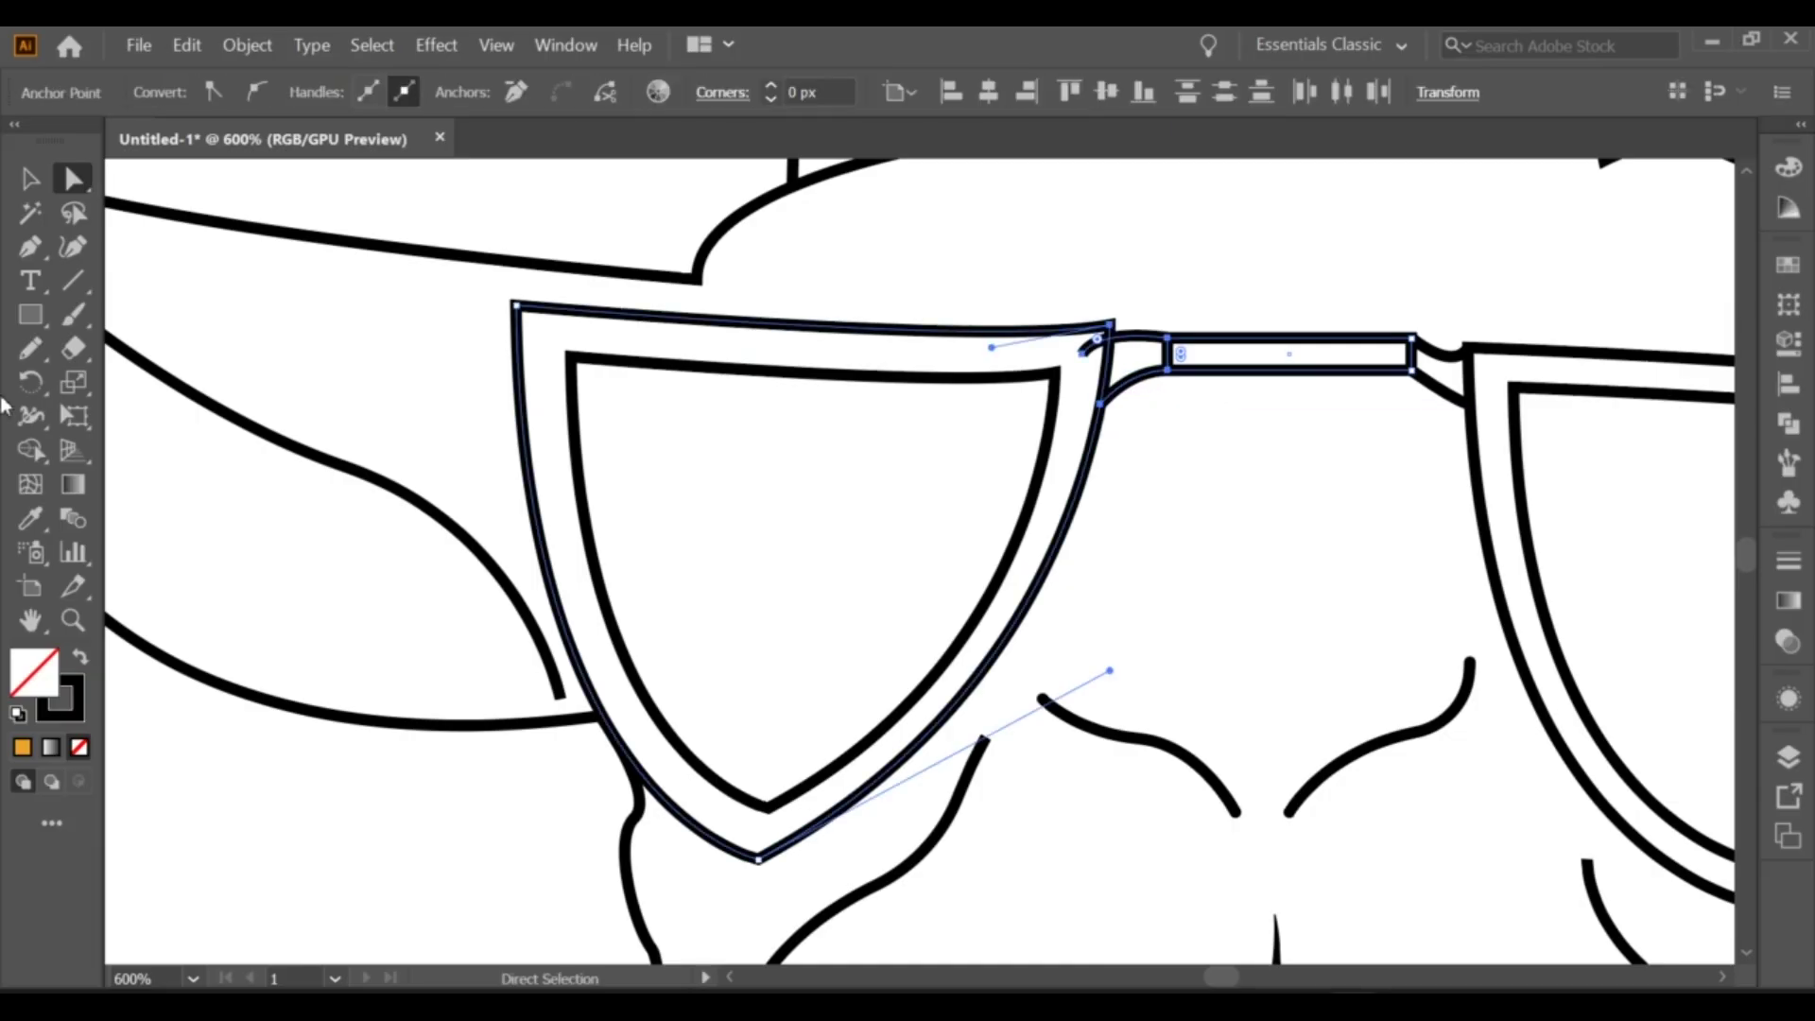
Step: Select both lens outlines and the goat artwork, zooming in toward the cigar
key(shift+m)
scroll(1027, 359, down, 2)
ctrl+shift+click(728, 426)
ctrl+shift+click(1333, 426)
key(v)
key(ctrl+0)
key(ctrl+minus)
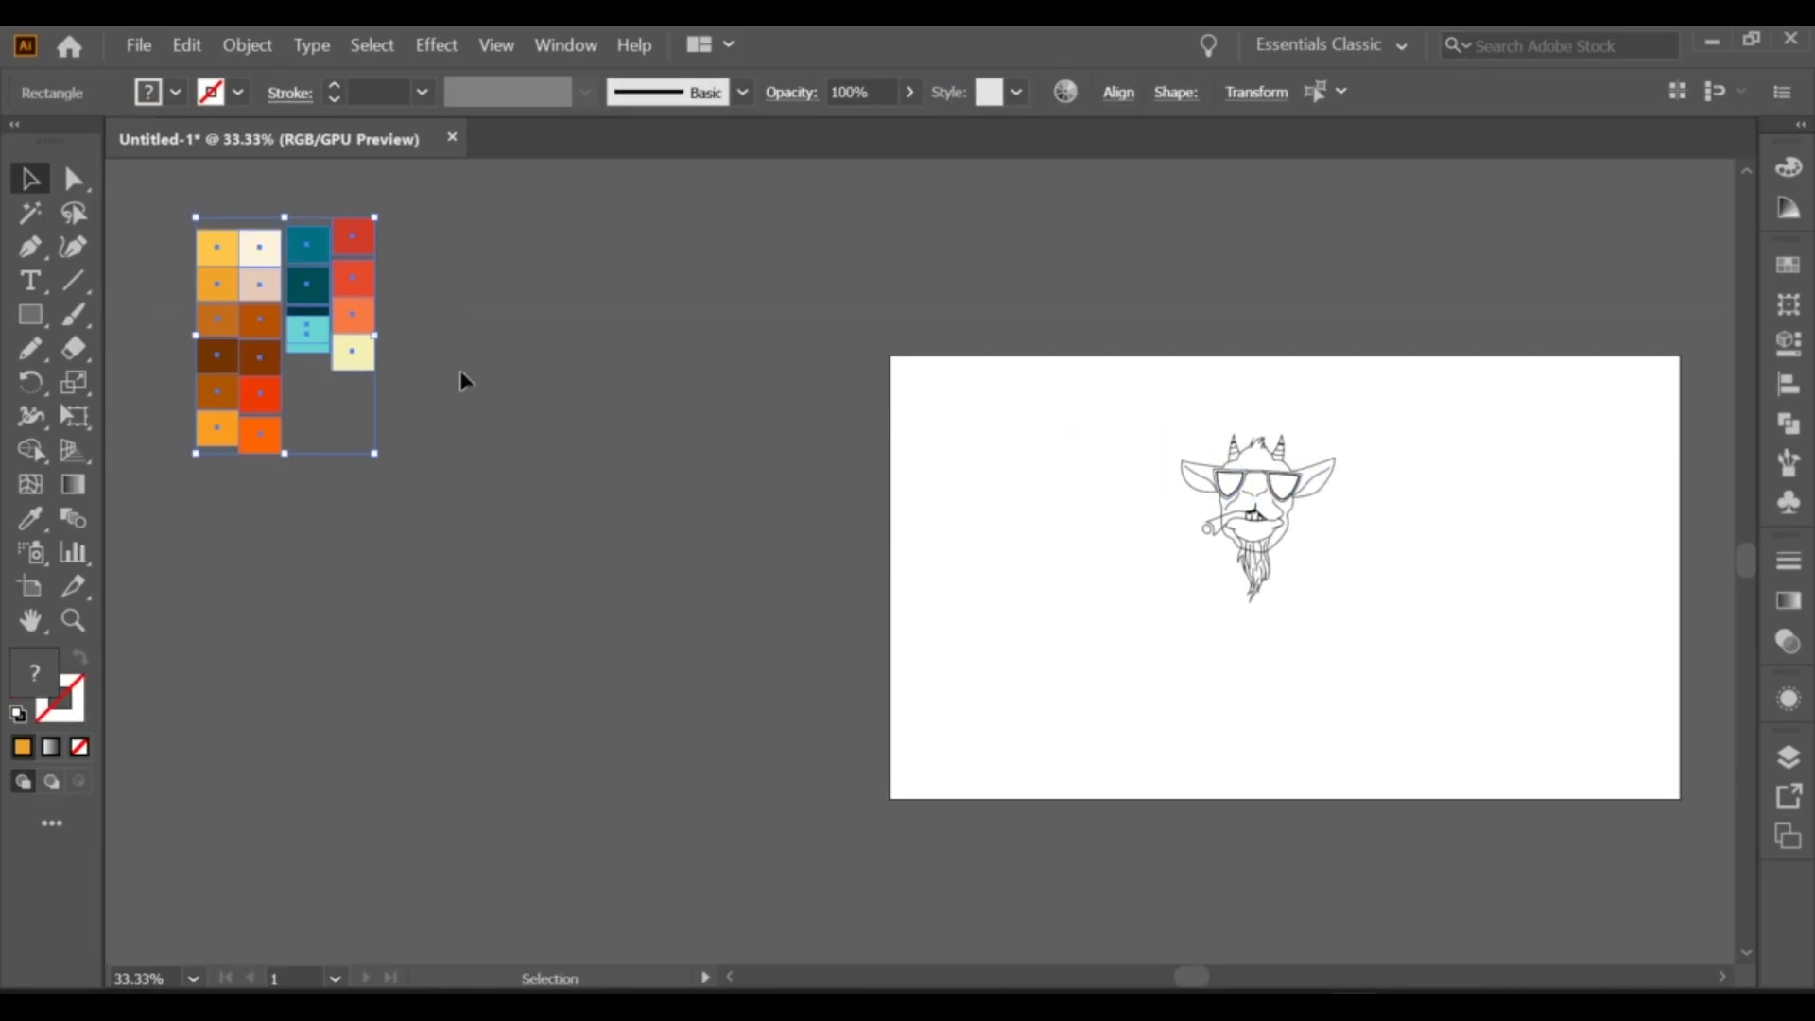
key(ctrl+plus)
click(1028, 588)
scroll(964, 470, up, 5)
Step: Widen the cigar-tip oval and drag its anchors to fit the cigar's open end
click(879, 549)
drag(900, 592, 929, 596)
drag(862, 517, 865, 509)
click(923, 621)
Step: Apply a small, smooth Zig Zag distortion to the cigar-tip oval for a wavy ash edge
drag(897, 610, 889, 598)
click(857, 529)
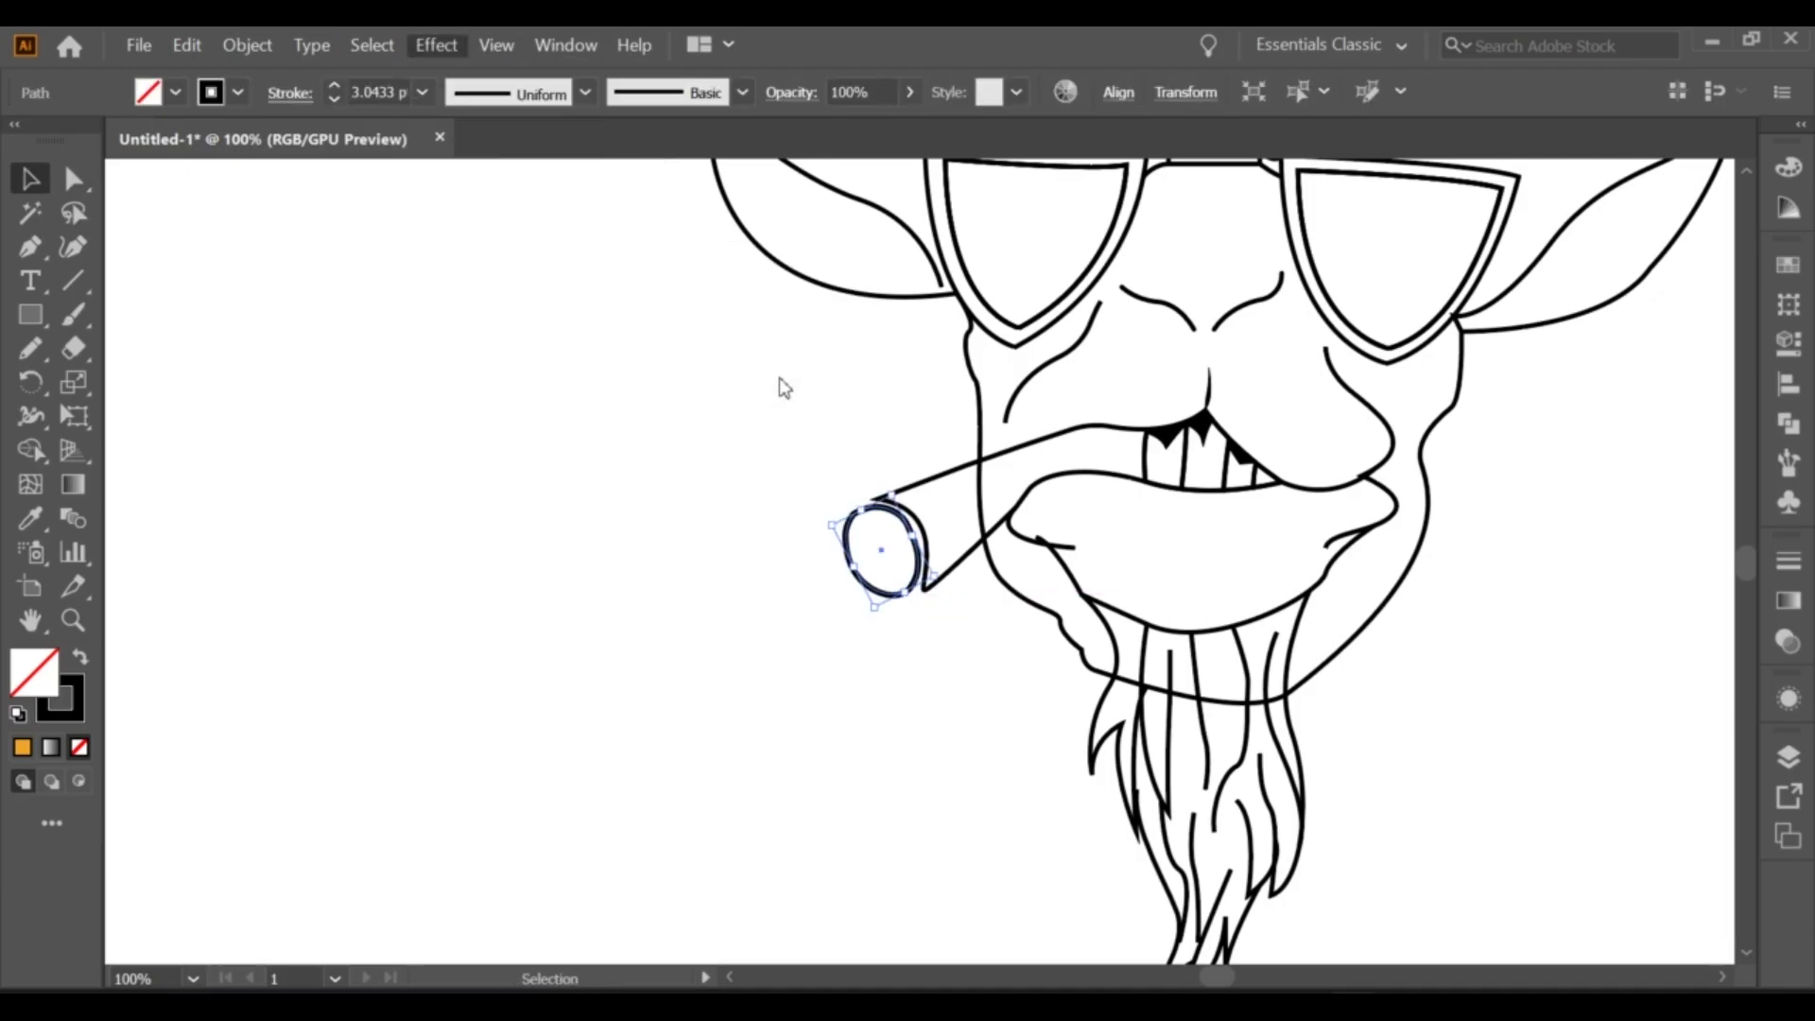
click(436, 45)
click(737, 388)
drag(1214, 437, 1200, 437)
click(1448, 514)
key(Down)
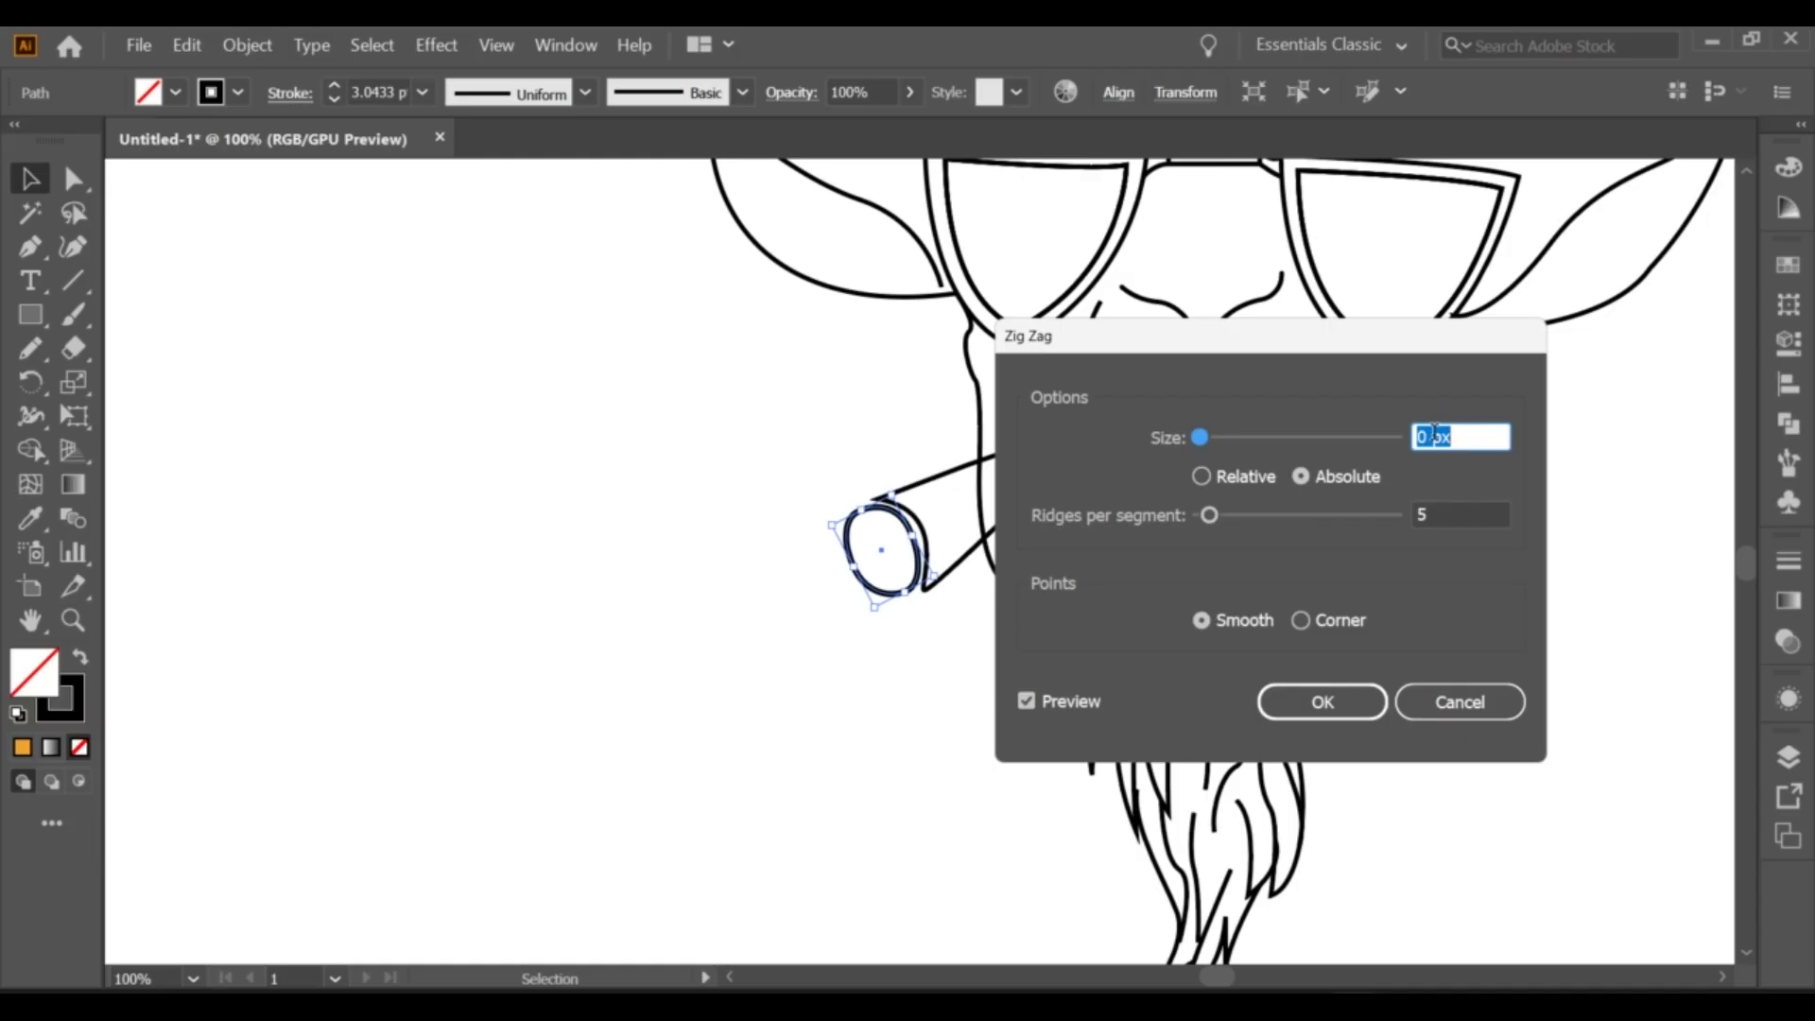
key(Return)
click(961, 624)
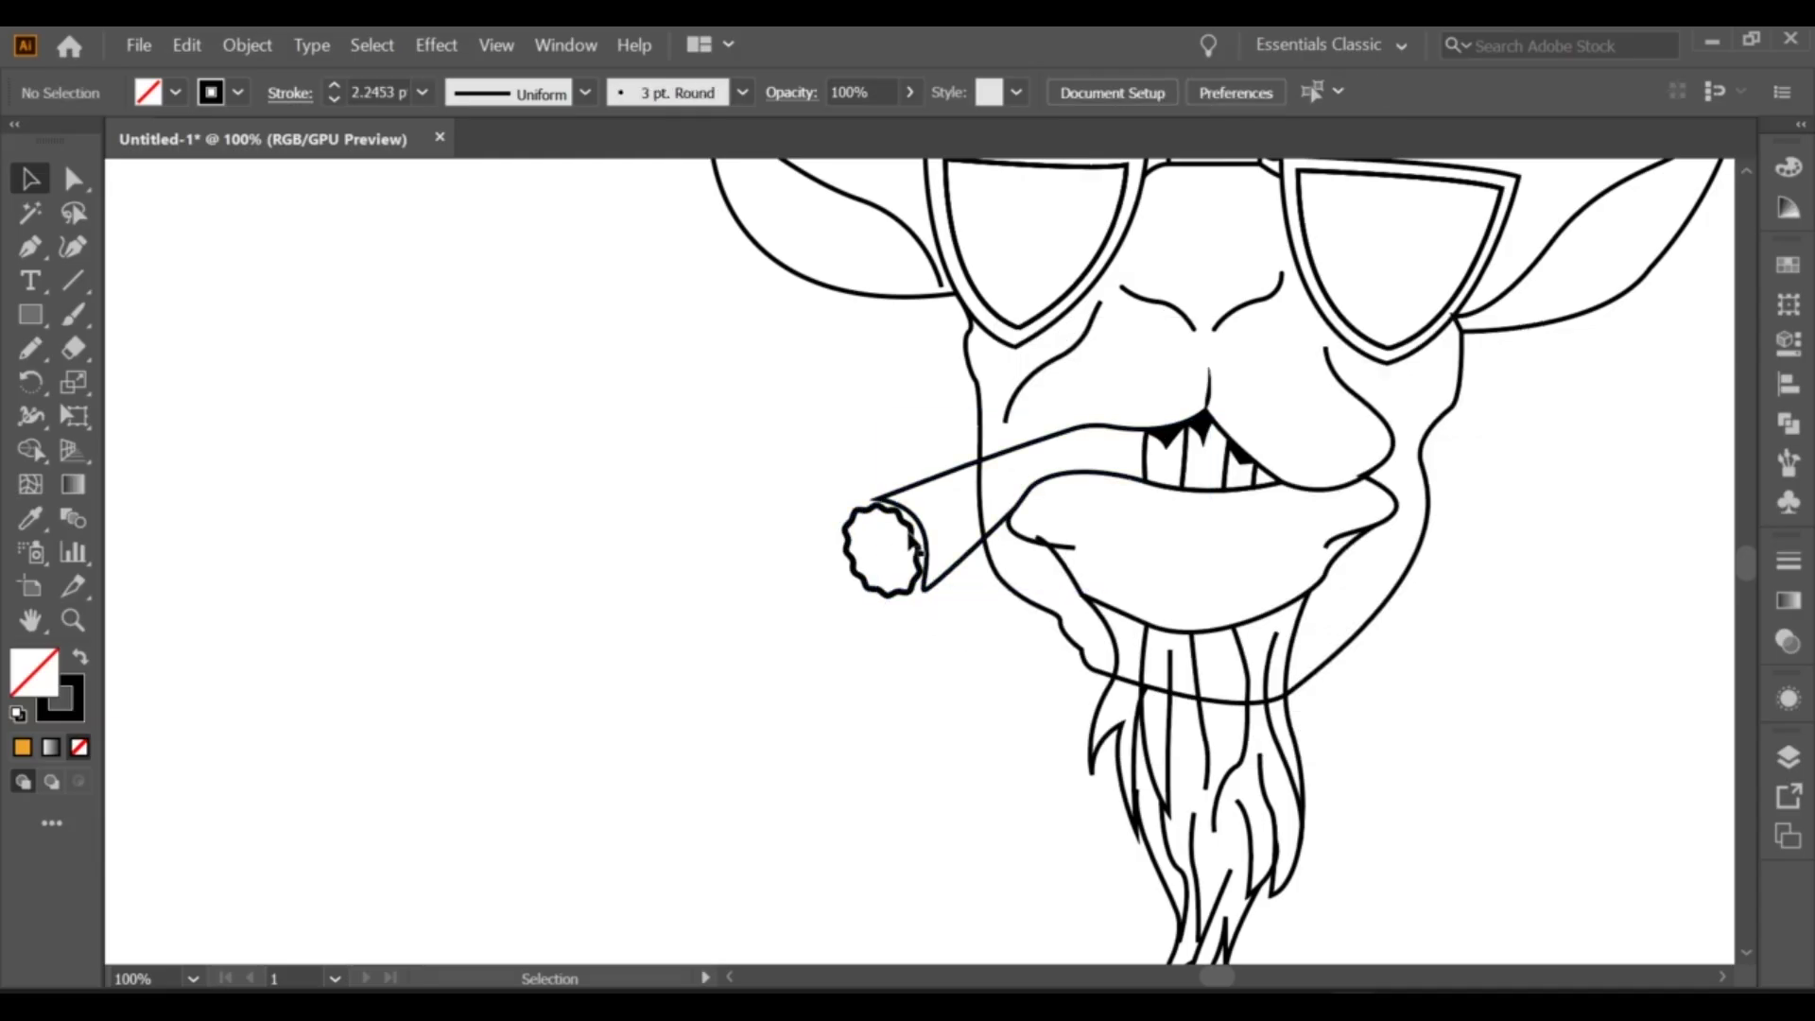
Step: Adjust the cigar outline's path and top curve with Direct Selection
alt+scroll(898, 610, up, 2)
click(917, 567)
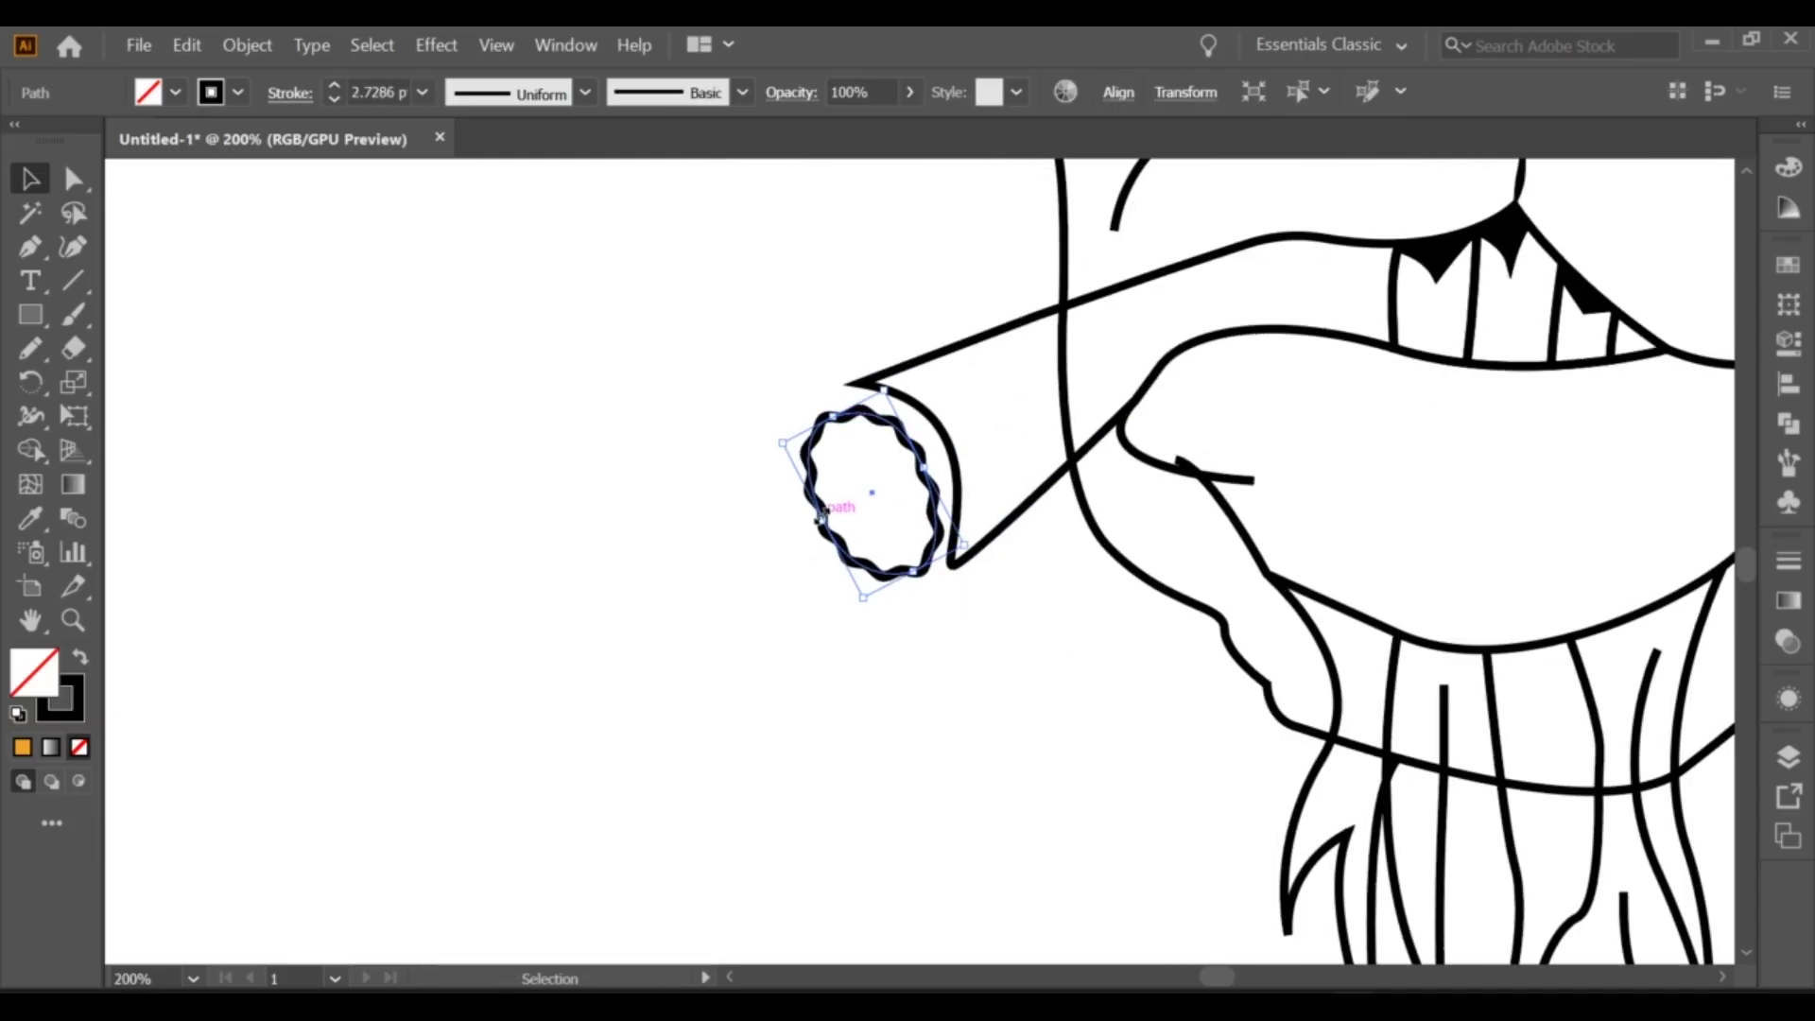
click(889, 594)
key(a)
click(957, 566)
click(889, 409)
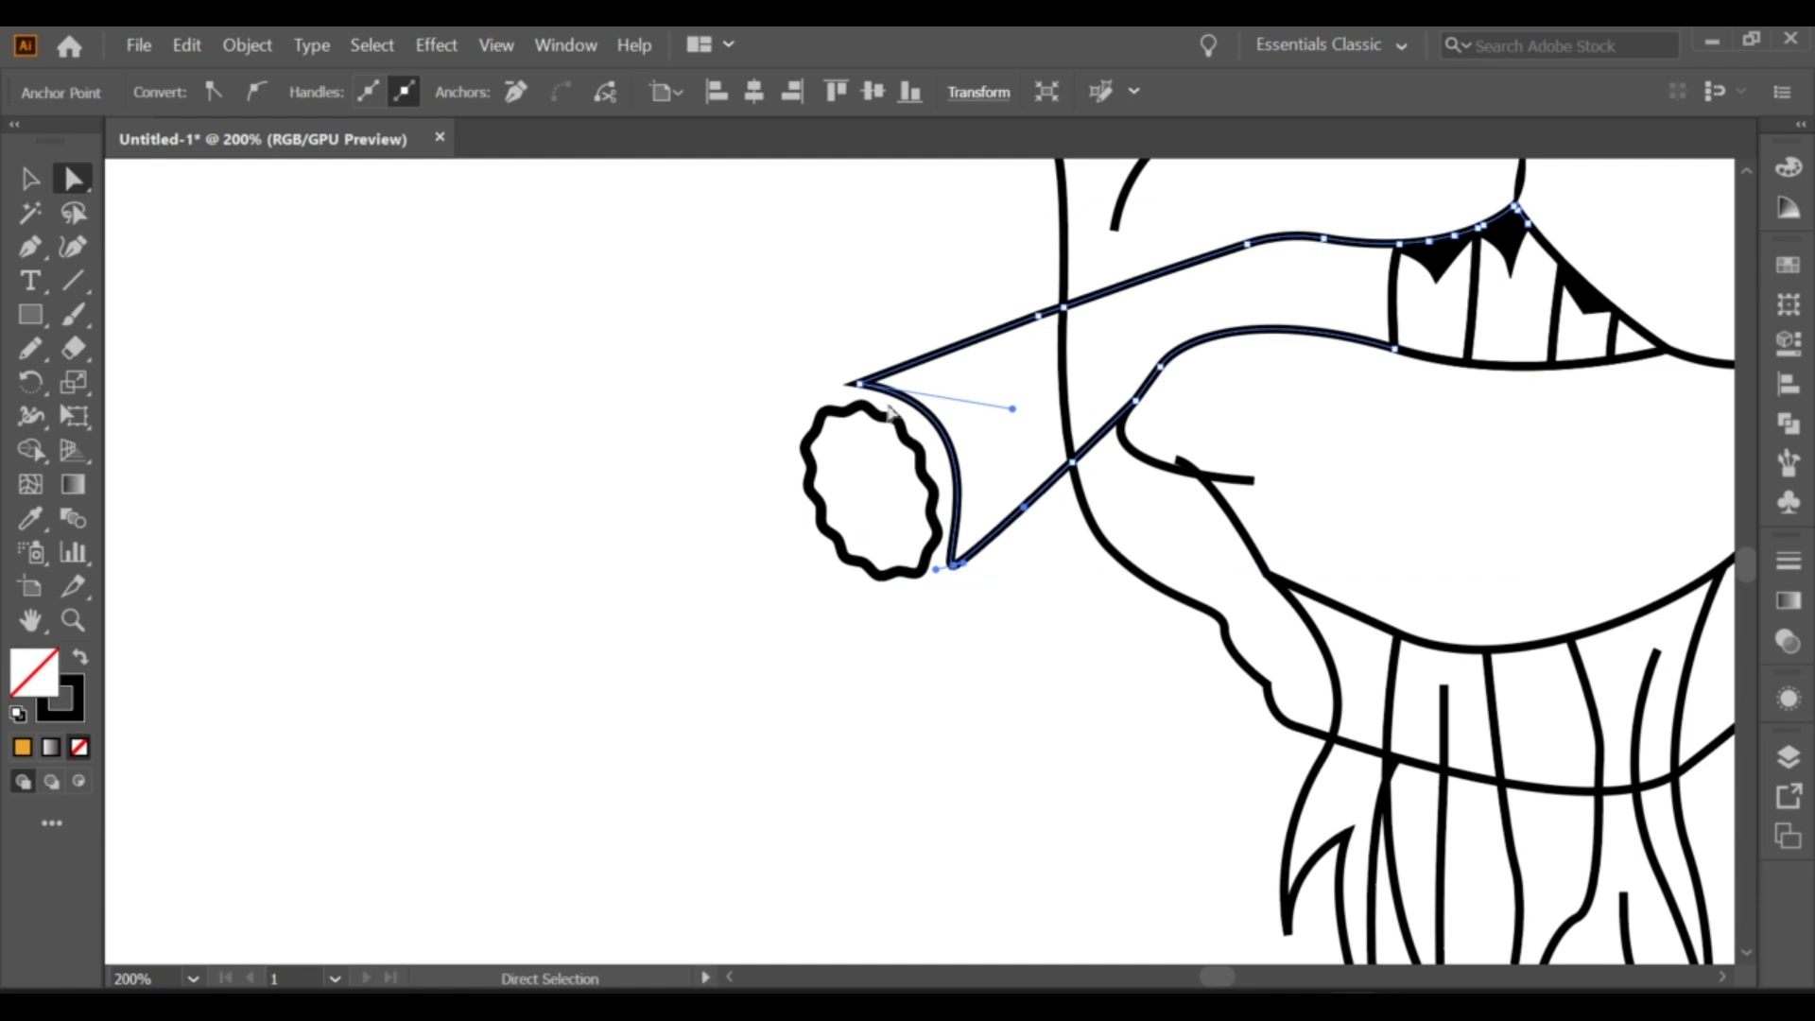
key(ctrl+minus)
key(ctrl+minus)
key(ctrl+minus)
key(ctrl+minus)
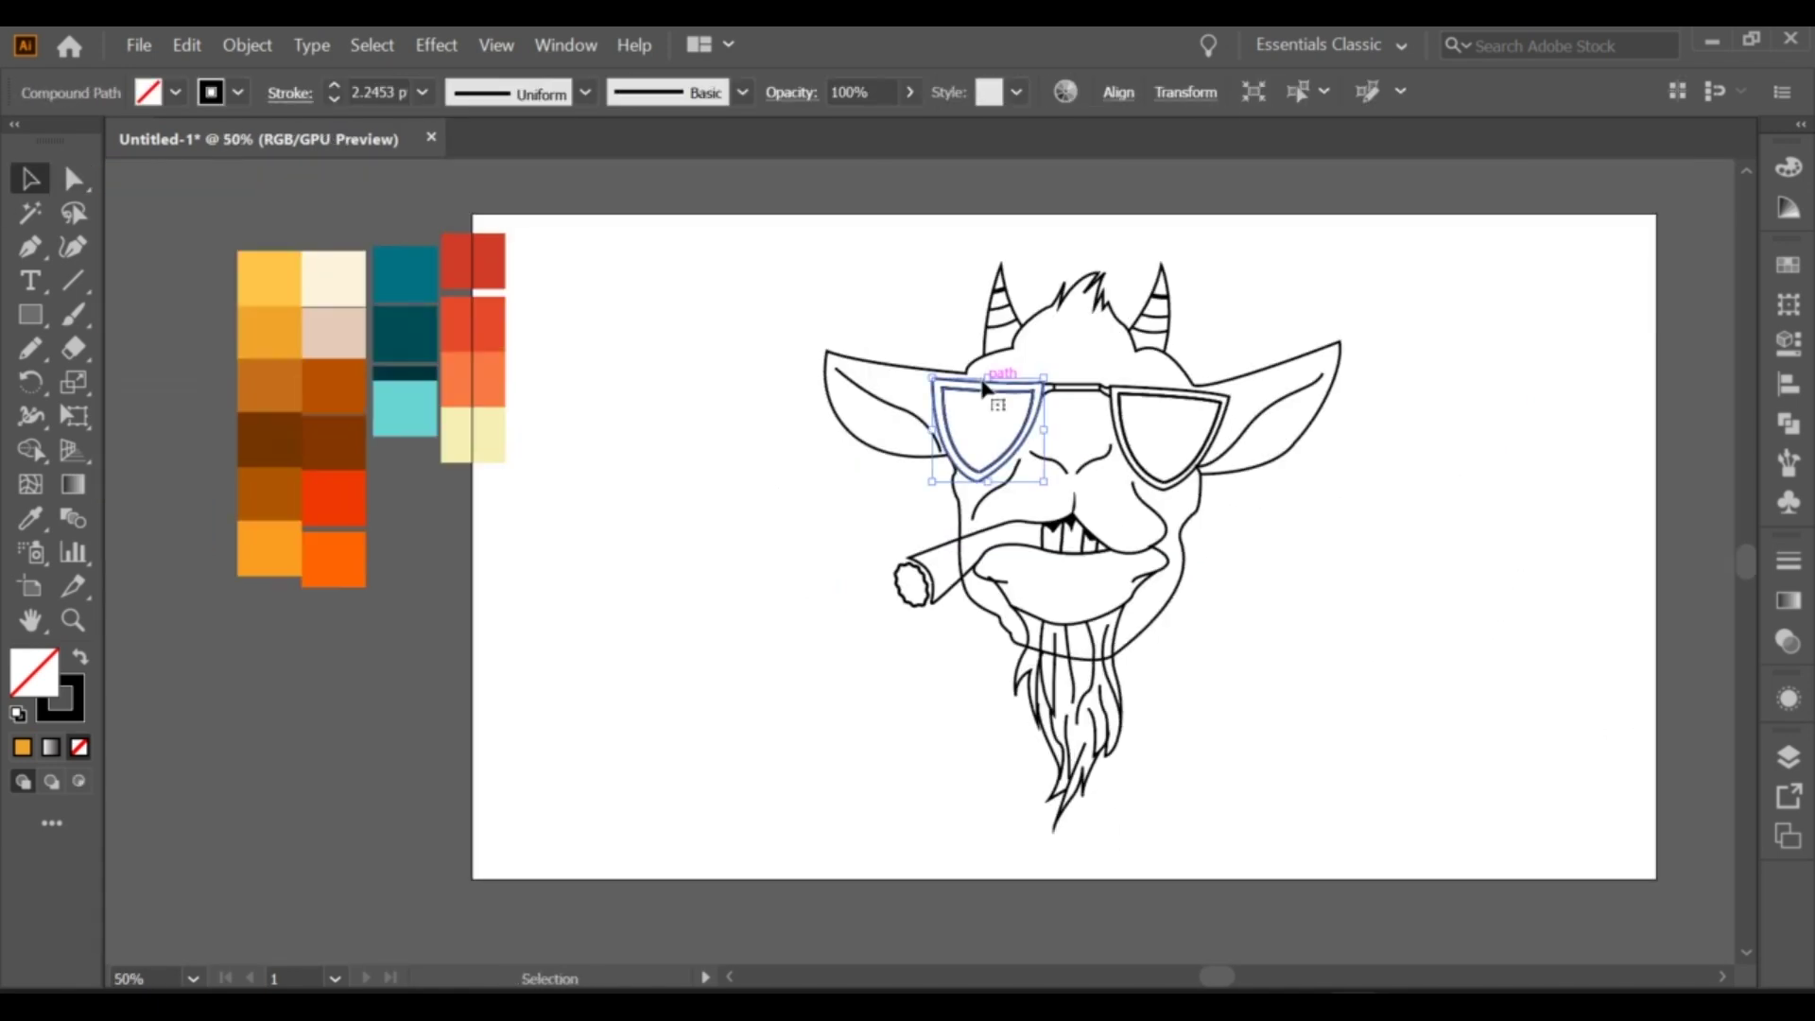
Step: Fill the left lens frame with the teal swatch using the Eyedropper
click(30, 519)
click(404, 275)
ctrl+click(988, 384)
click(405, 274)
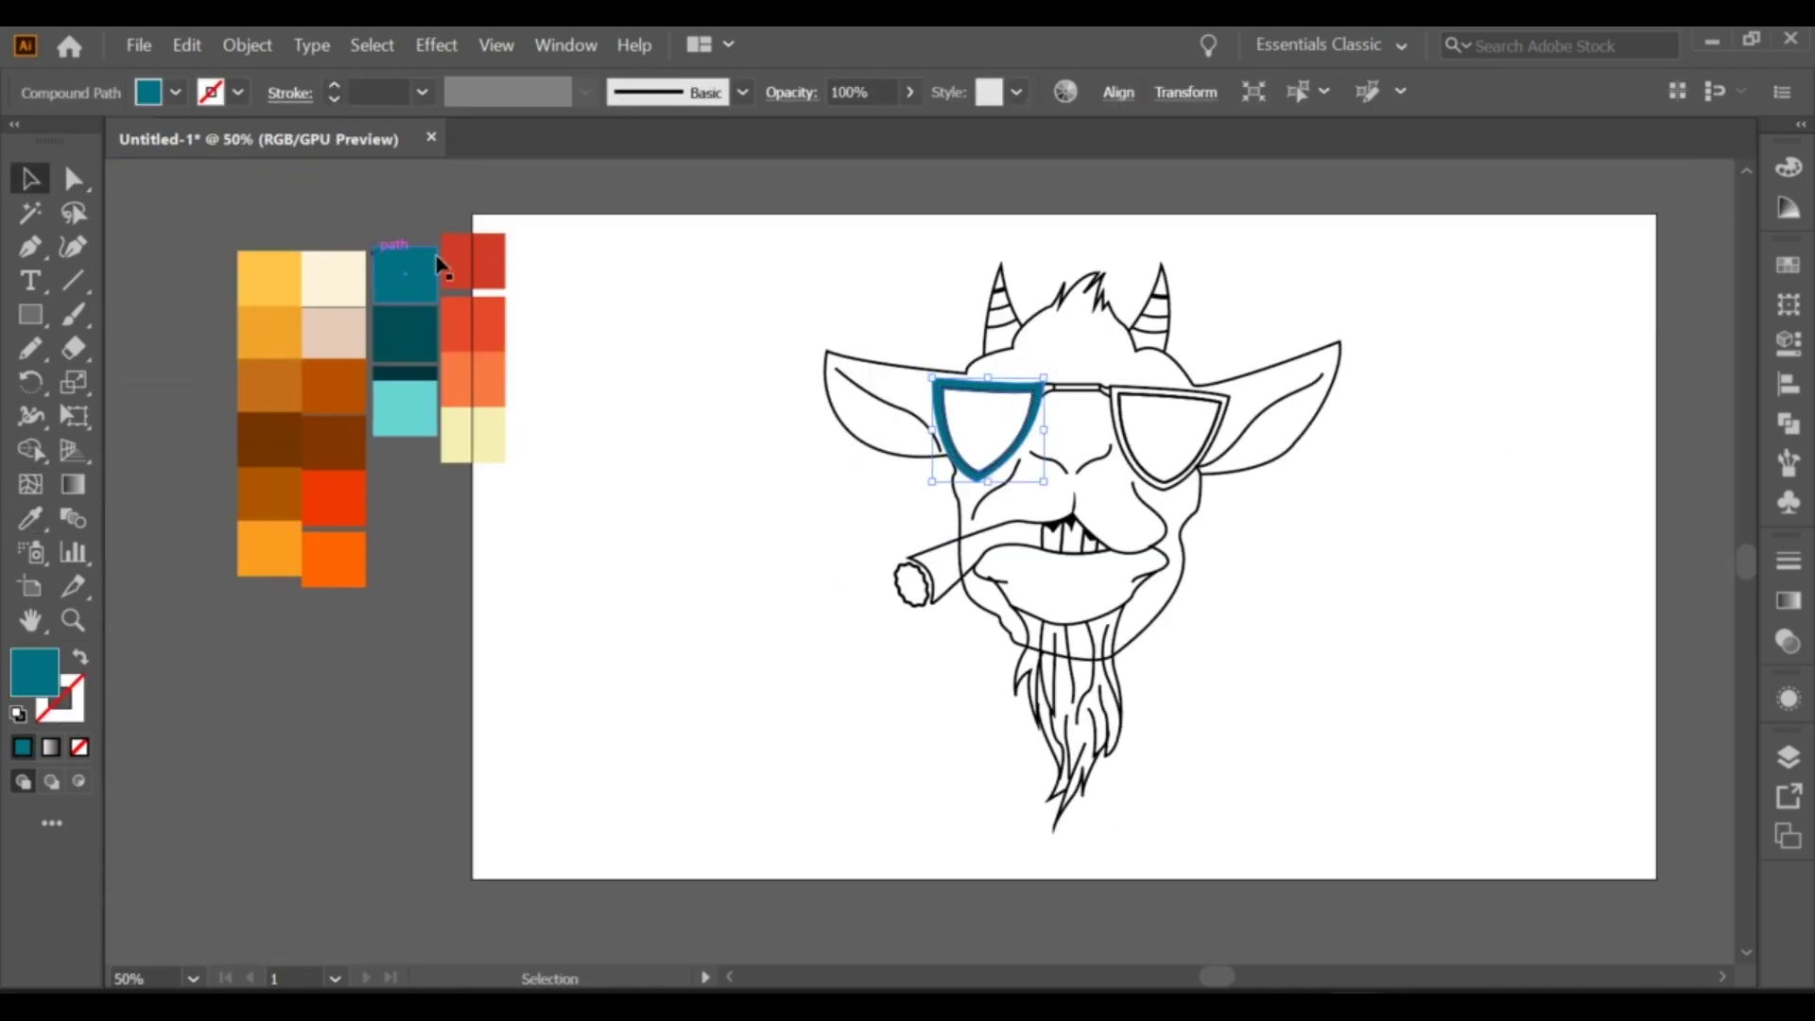
key(ctrl+plus)
key(ctrl+plus)
Step: Color the right lens frame teal to match the left one
click(1073, 395)
right_click(931, 364)
key(Escape)
right_click(1074, 387)
key(Escape)
click(1229, 444)
key(ctrl+8)
click(553, 316)
click(1268, 395)
key(ctrl+z)
click(1342, 405)
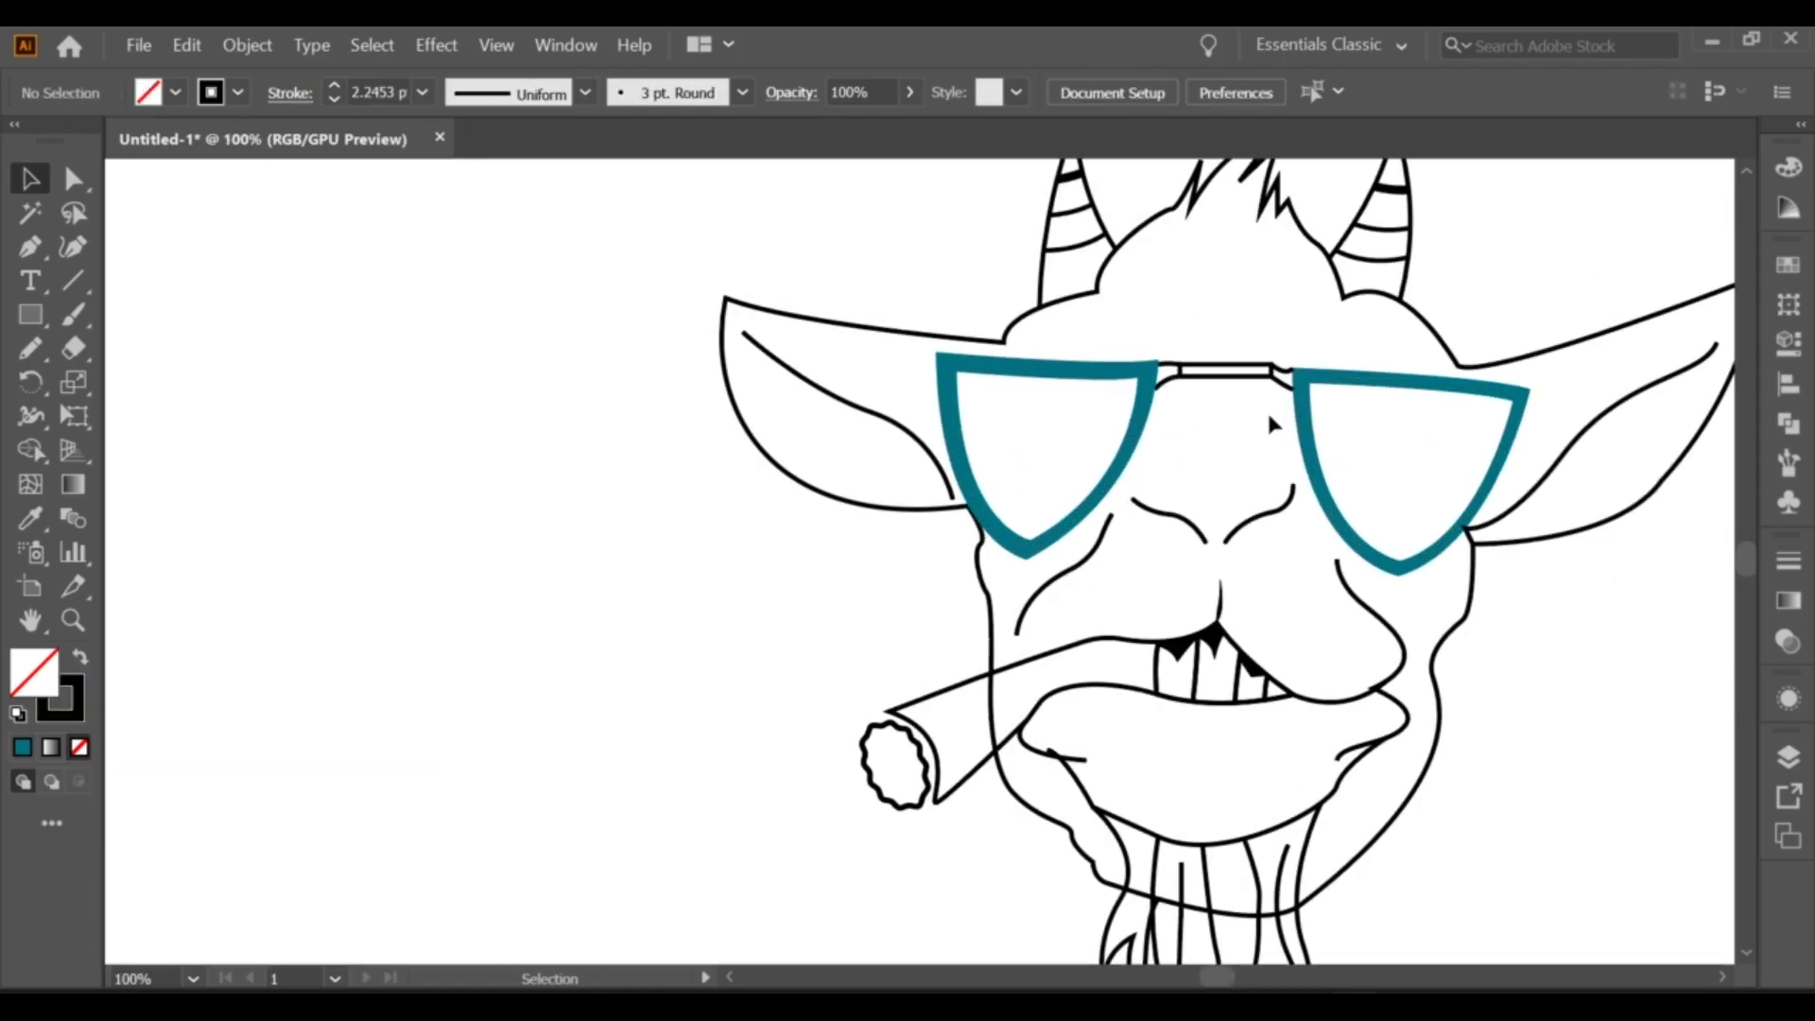
Step: Move the bridge ends to meet both frames and fill the bridge with lens teal
scroll(1256, 411, up, 3)
key(a)
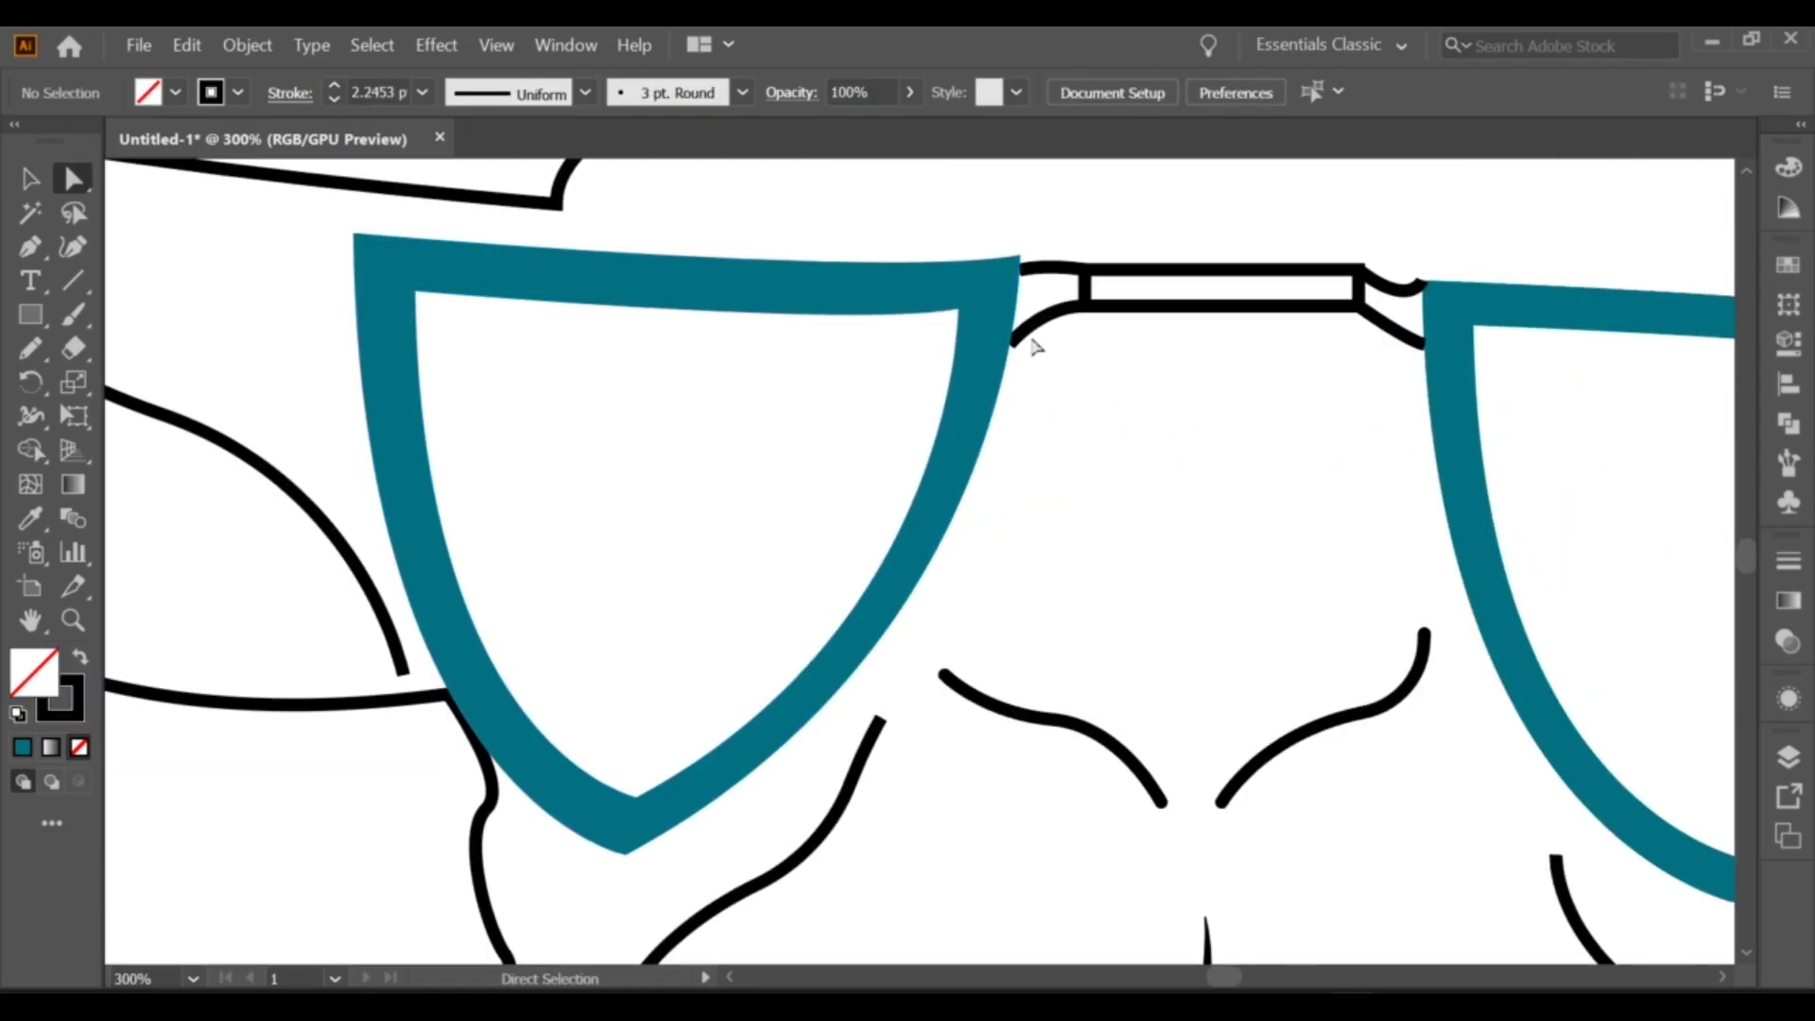
drag(1014, 278, 1010, 280)
drag(1427, 294, 1430, 299)
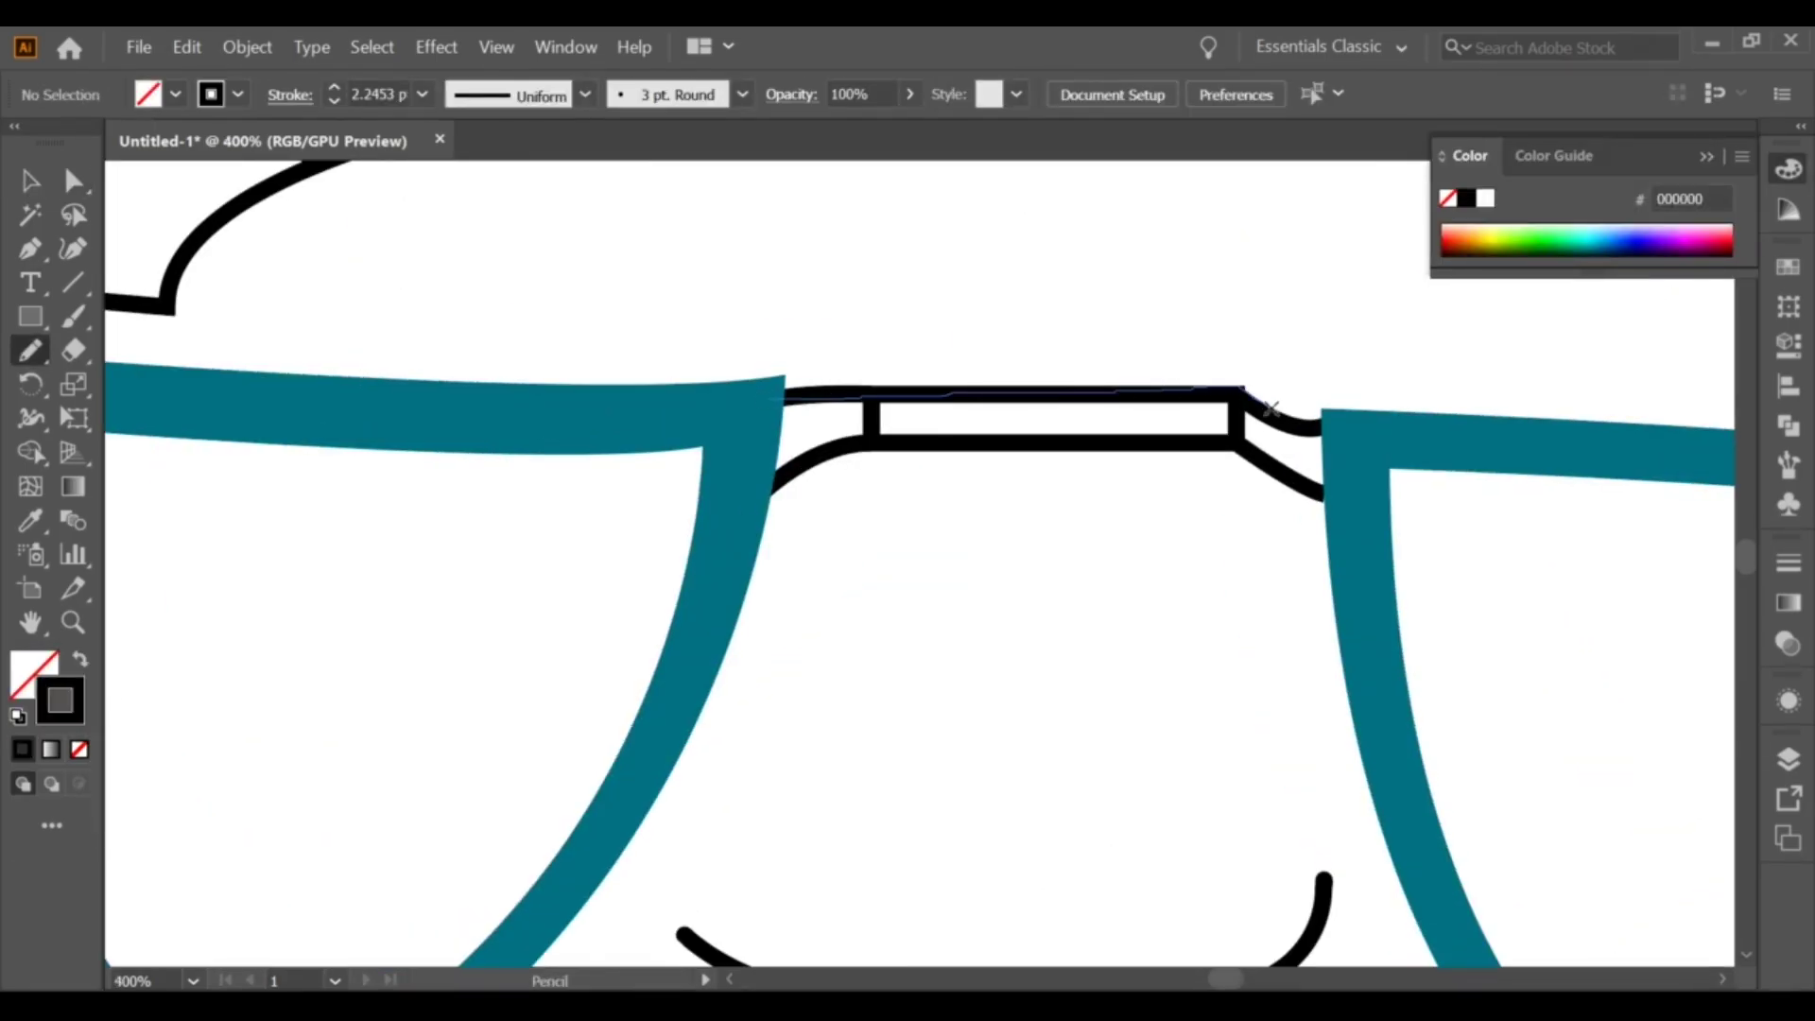
key(i)
click(756, 444)
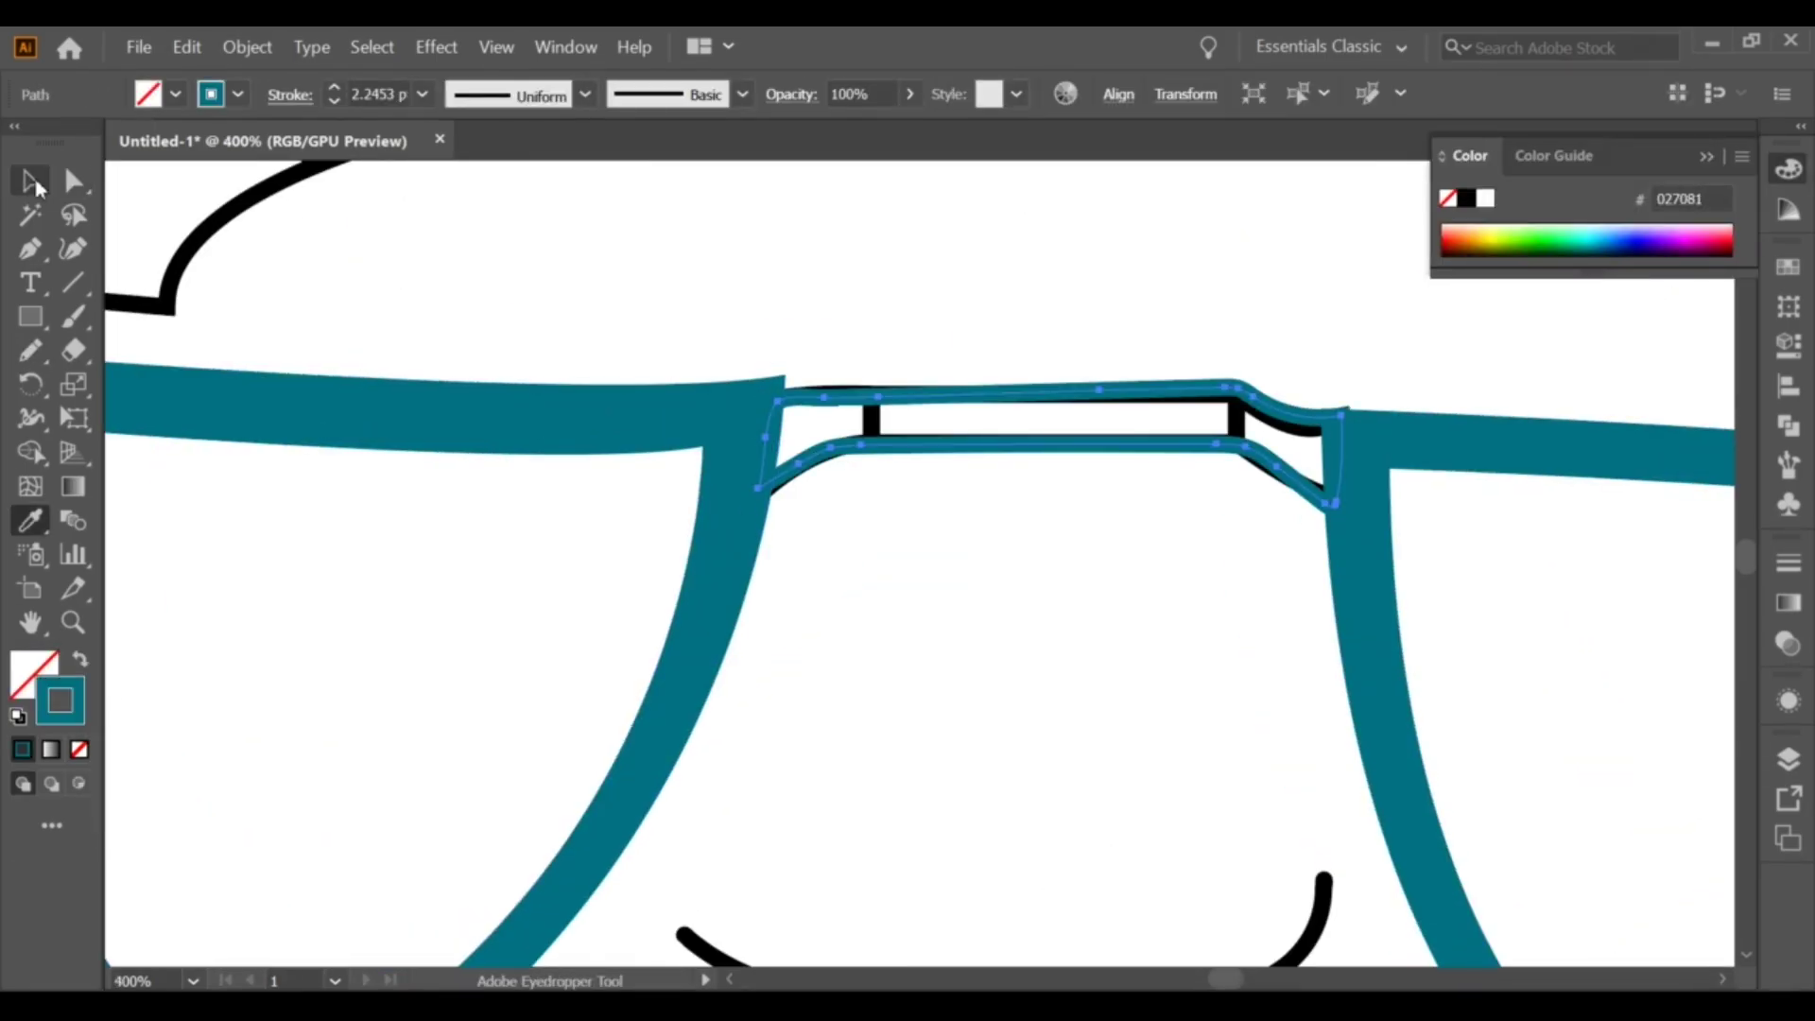
key(v)
right_click(842, 425)
click(1073, 307)
scroll(1073, 307, down, 2)
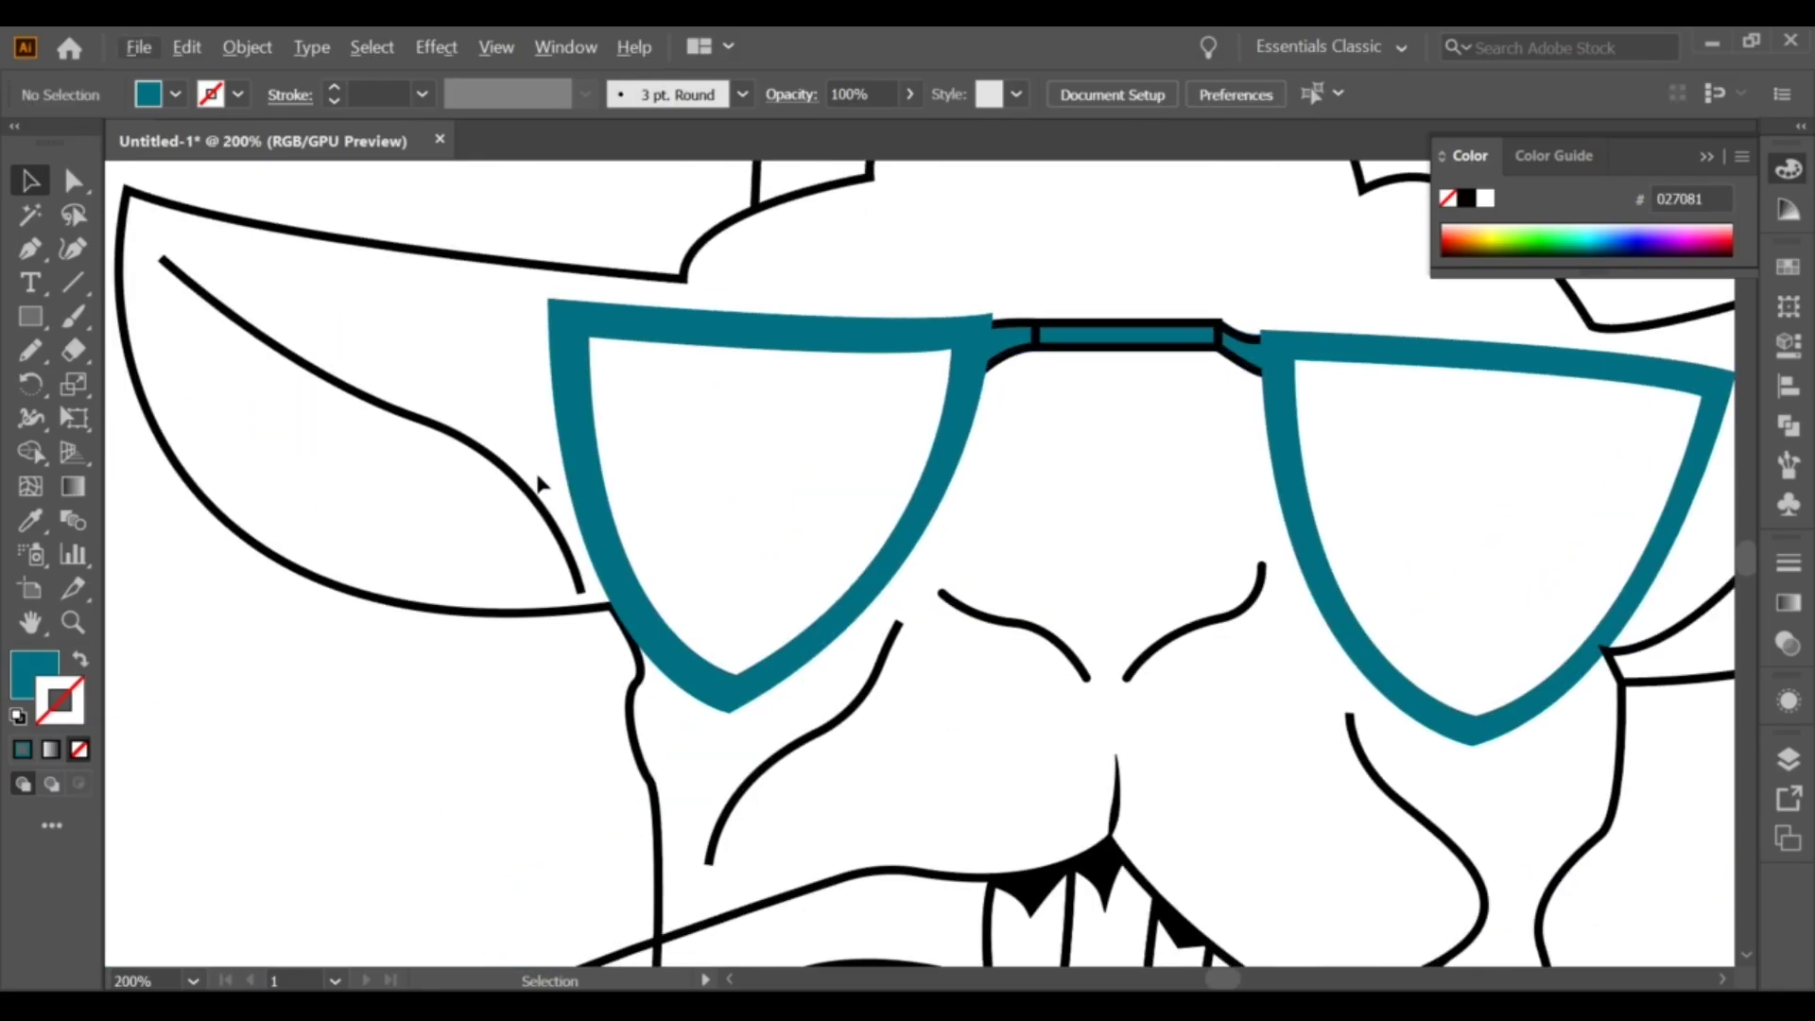
Step: Give the glasses a black 2 pt outline via the Color Picker
click(875, 304)
double_click(60, 699)
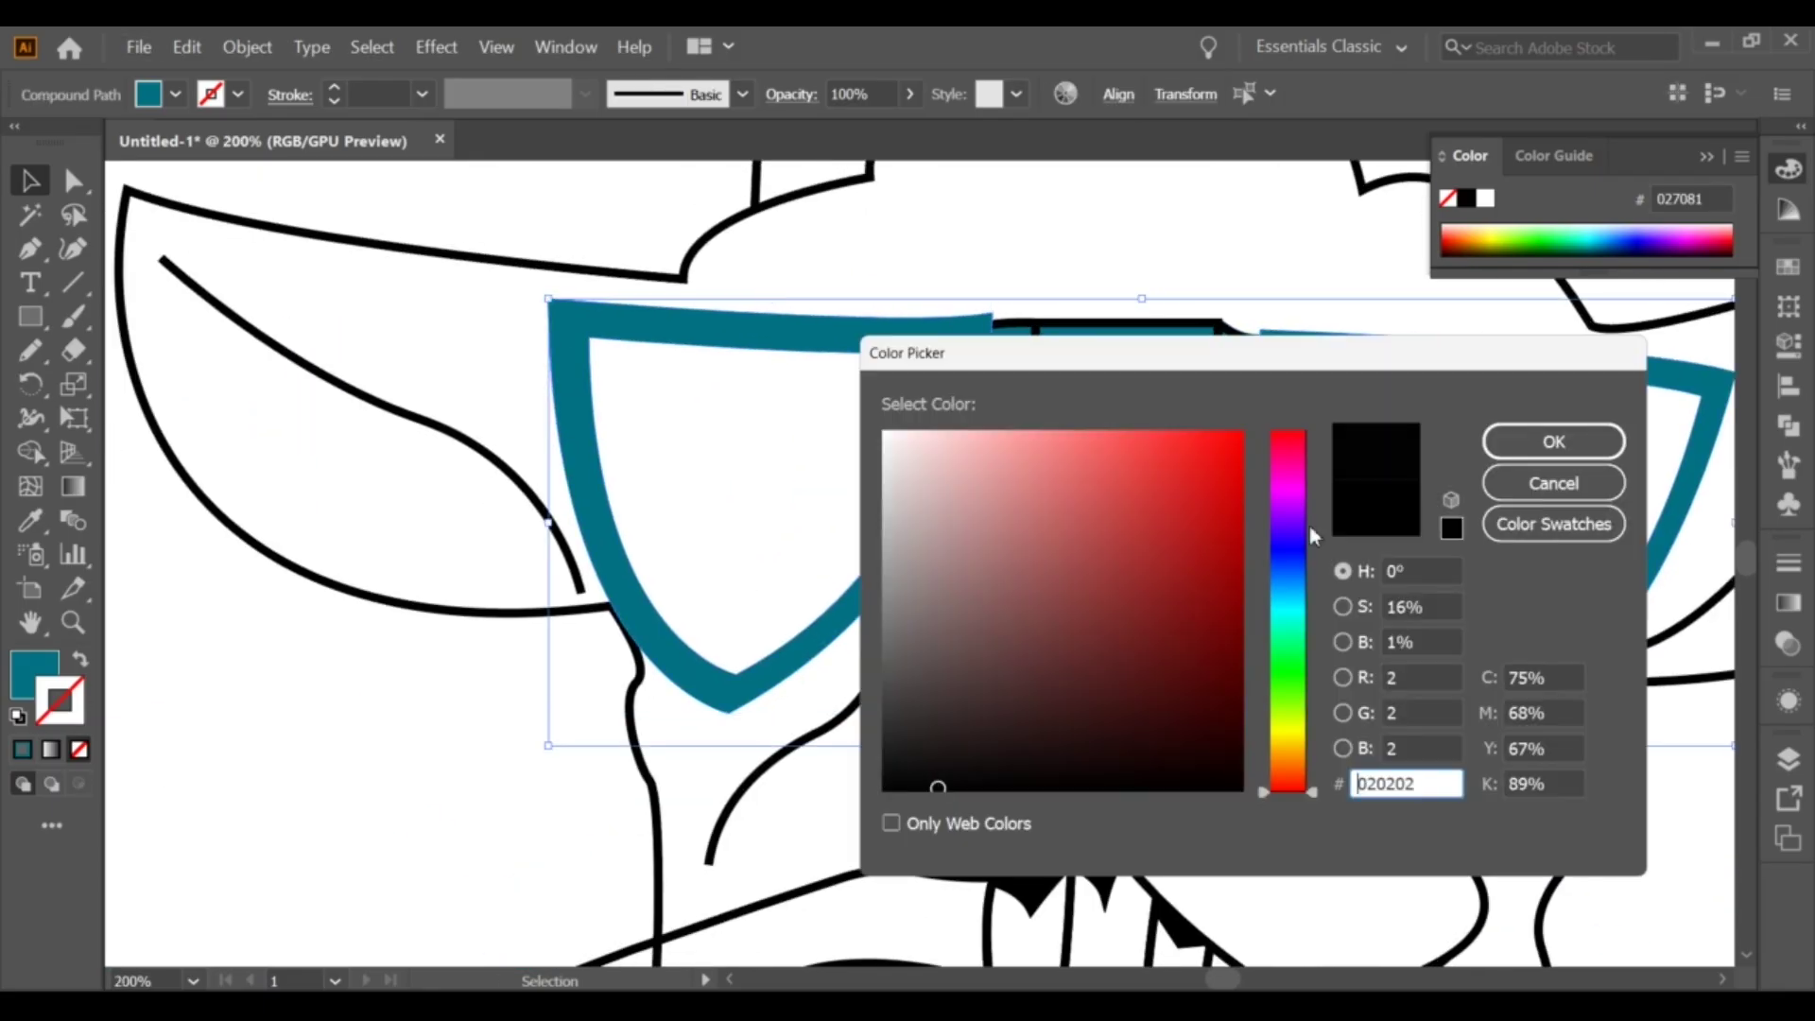
click(1551, 438)
click(1097, 263)
key(alt)
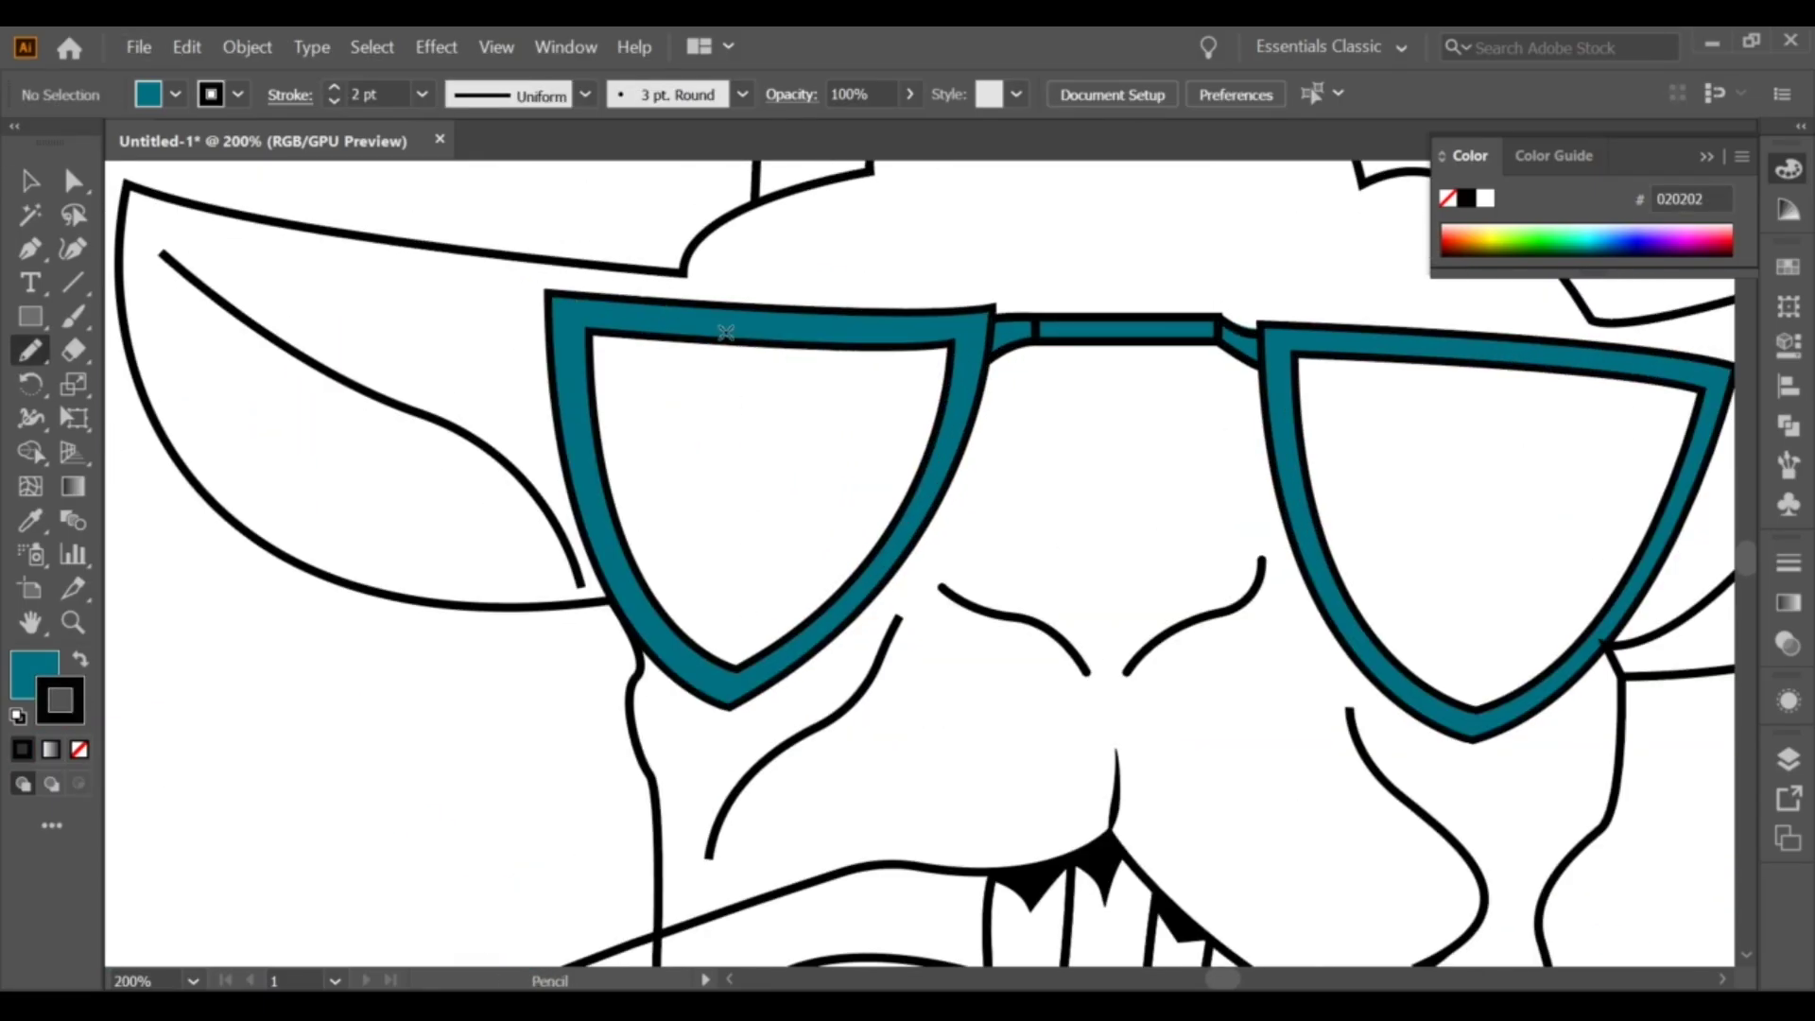
Step: Sketch a shading shape inside the left lens and fill it with teal
drag(627, 574, 578, 323)
scroll(662, 473, down, 4)
scroll(643, 463, up, 1)
click(31, 520)
click(315, 355)
key(v)
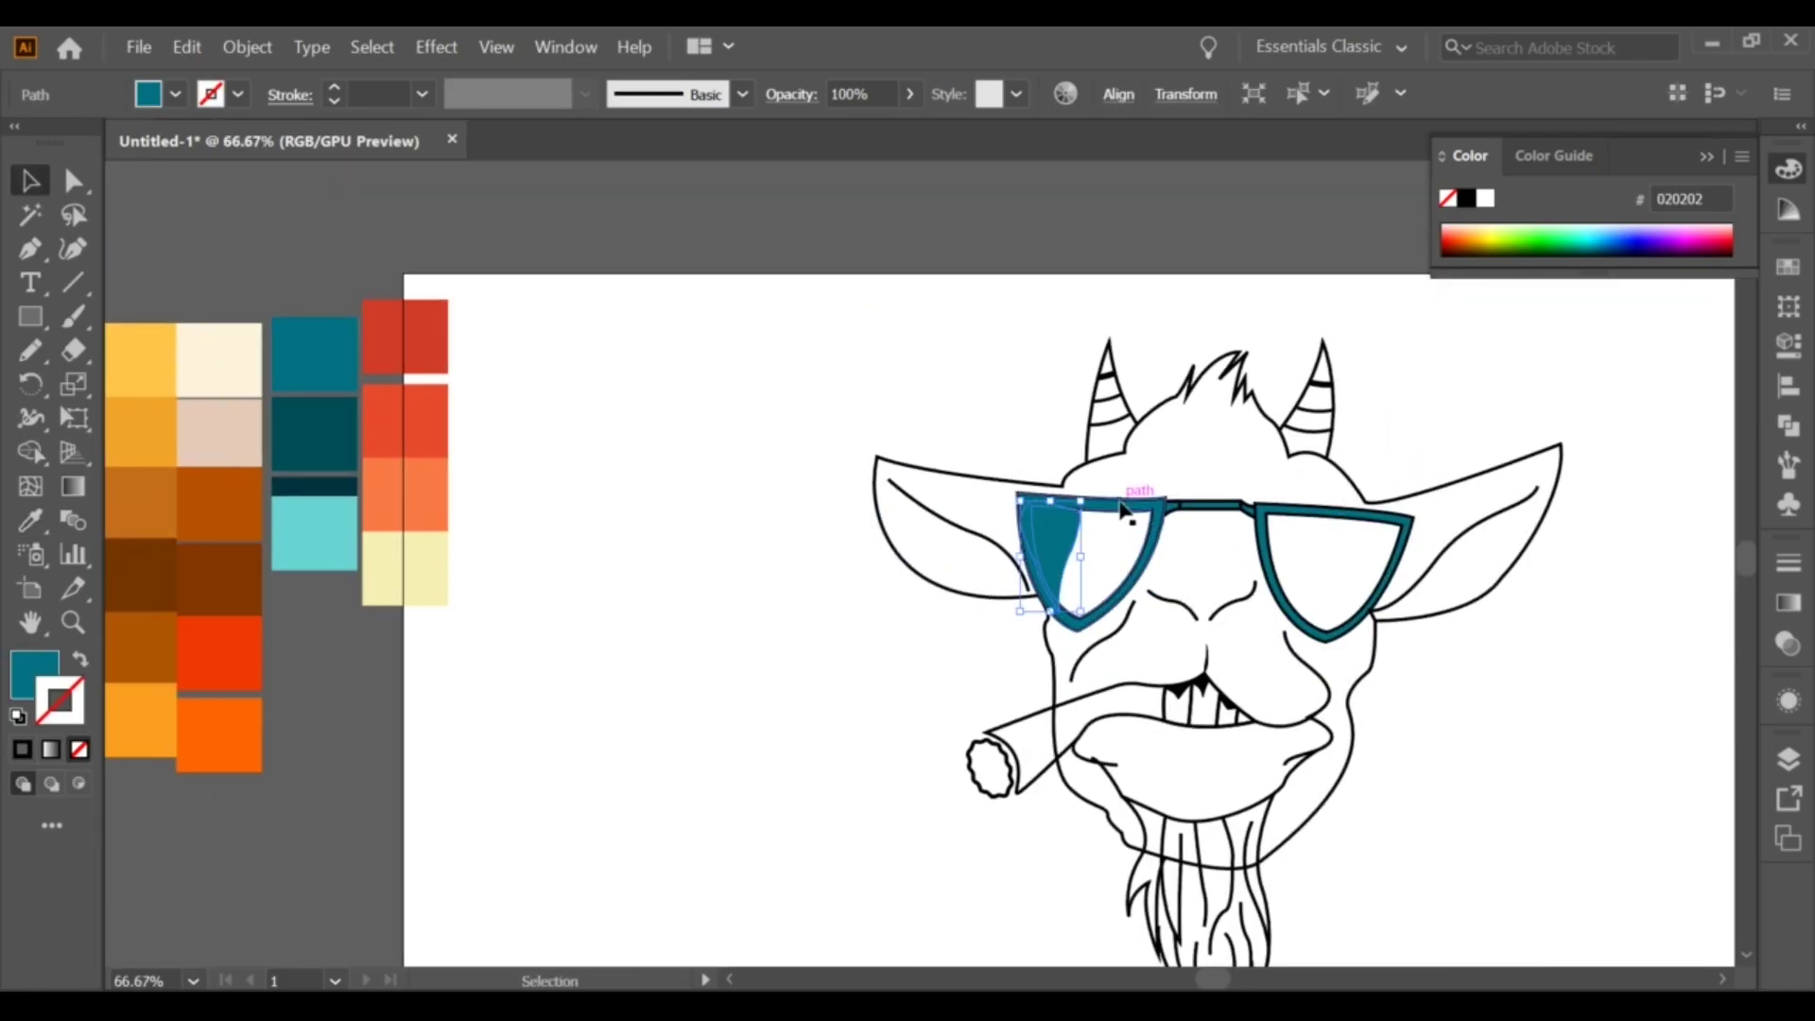
Step: Set a lighter teal for the shading and send it behind the lens frame
scroll(1119, 504, up, 1)
click(1012, 507)
double_click(34, 673)
key(Escape)
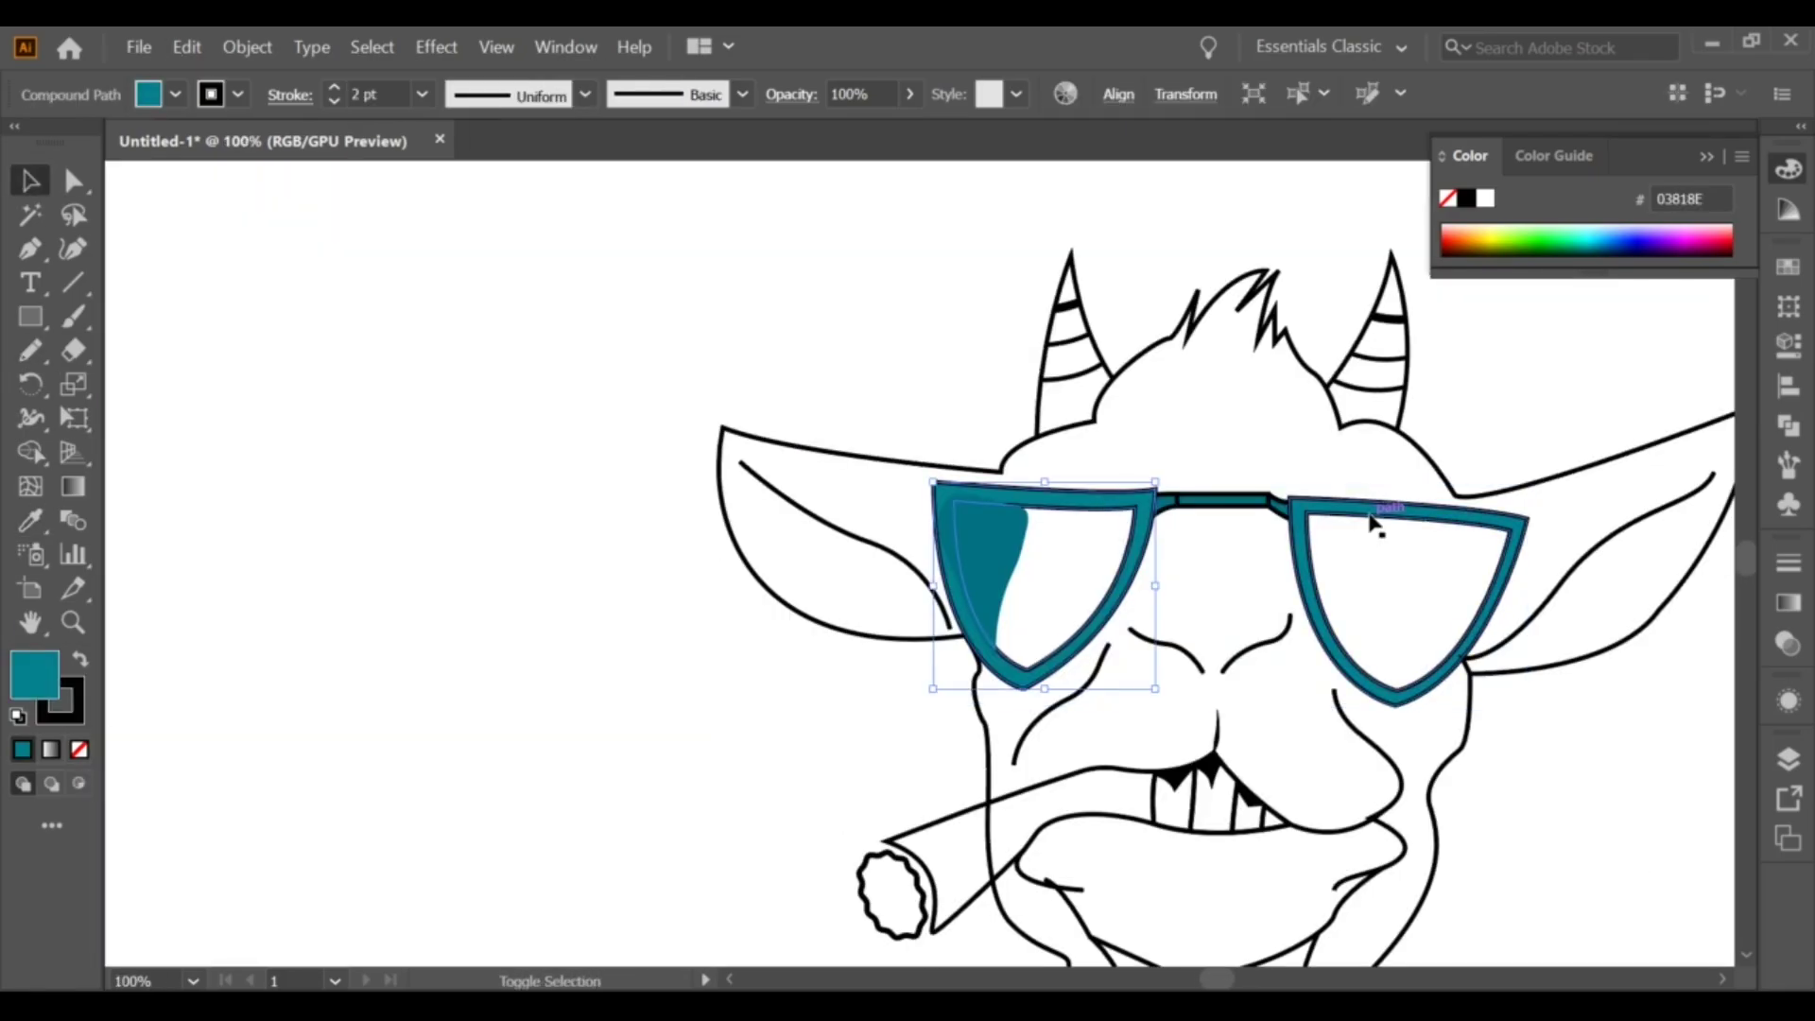
double_click(34, 674)
click(1532, 450)
click(983, 567)
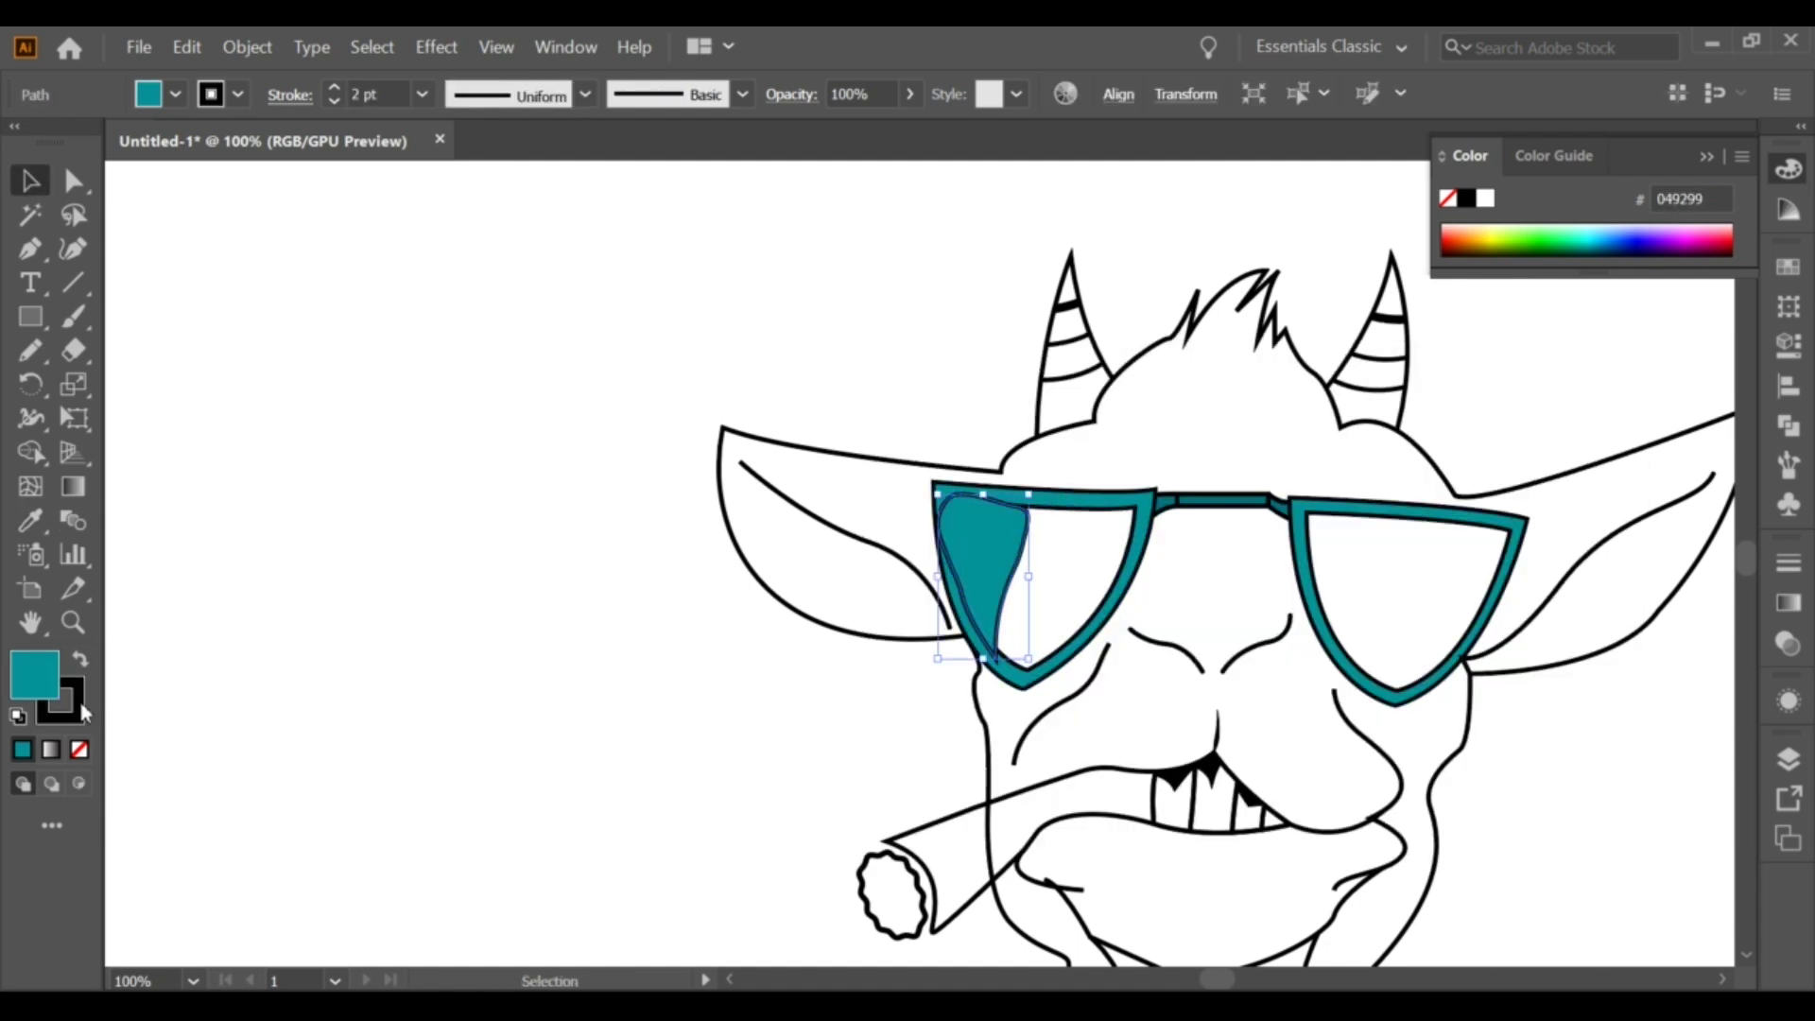
right_click(1012, 488)
click(1325, 956)
key(ctrl+plus)
click(534, 712)
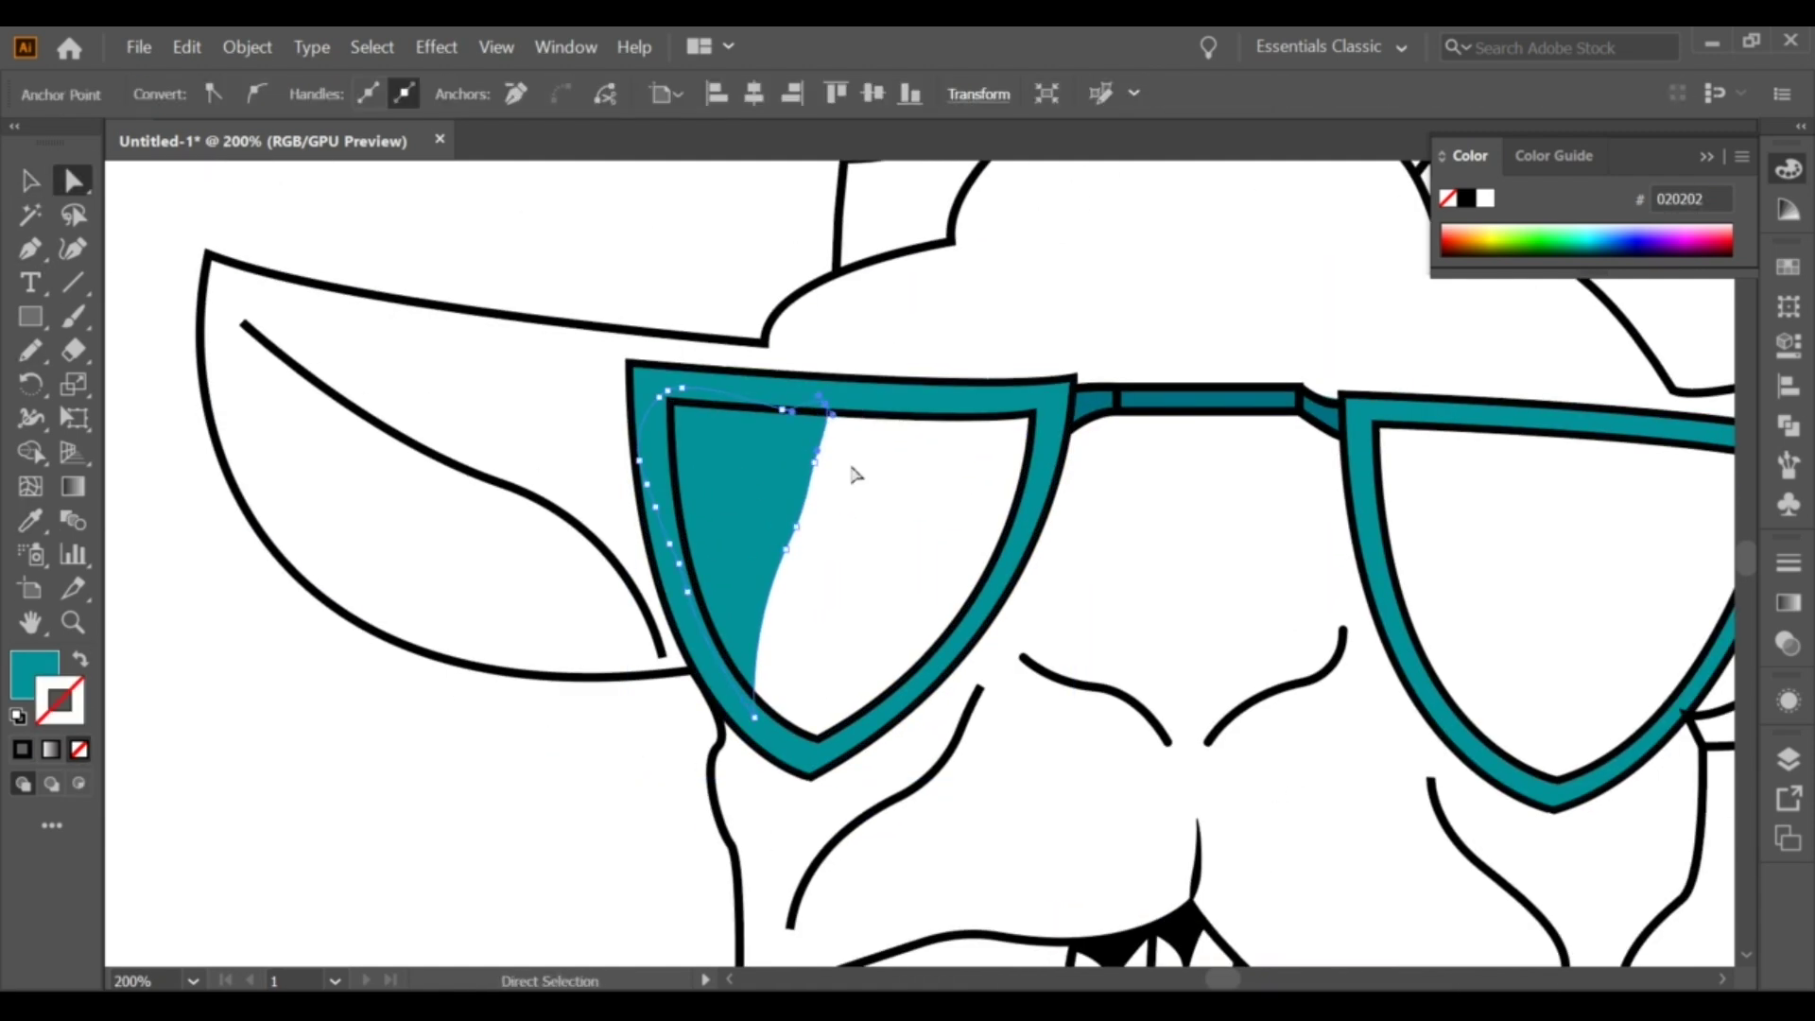
Step: Add a dark teal band across the lens and start a curved highlight at its top-left
key(n)
drag(895, 399, 898, 401)
key(ctrl+minus)
key(ctrl+minus)
key(ctrl+minus)
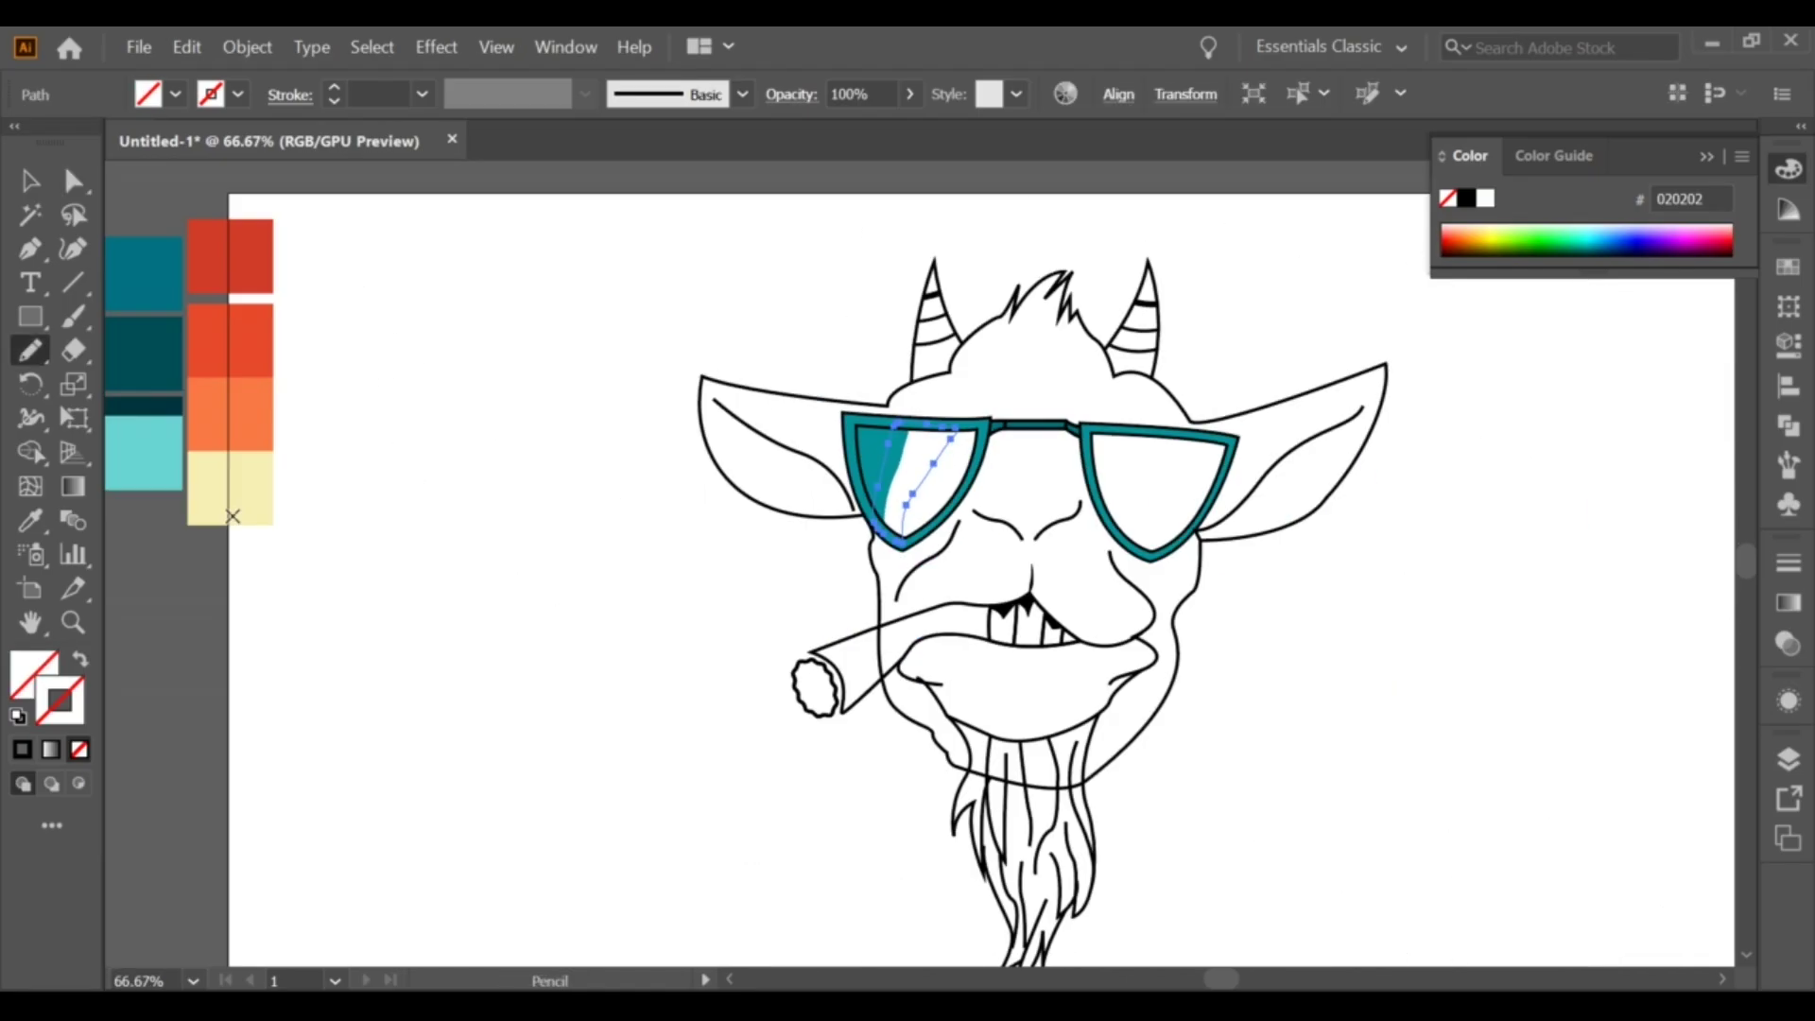
key(v)
key(shift+x)
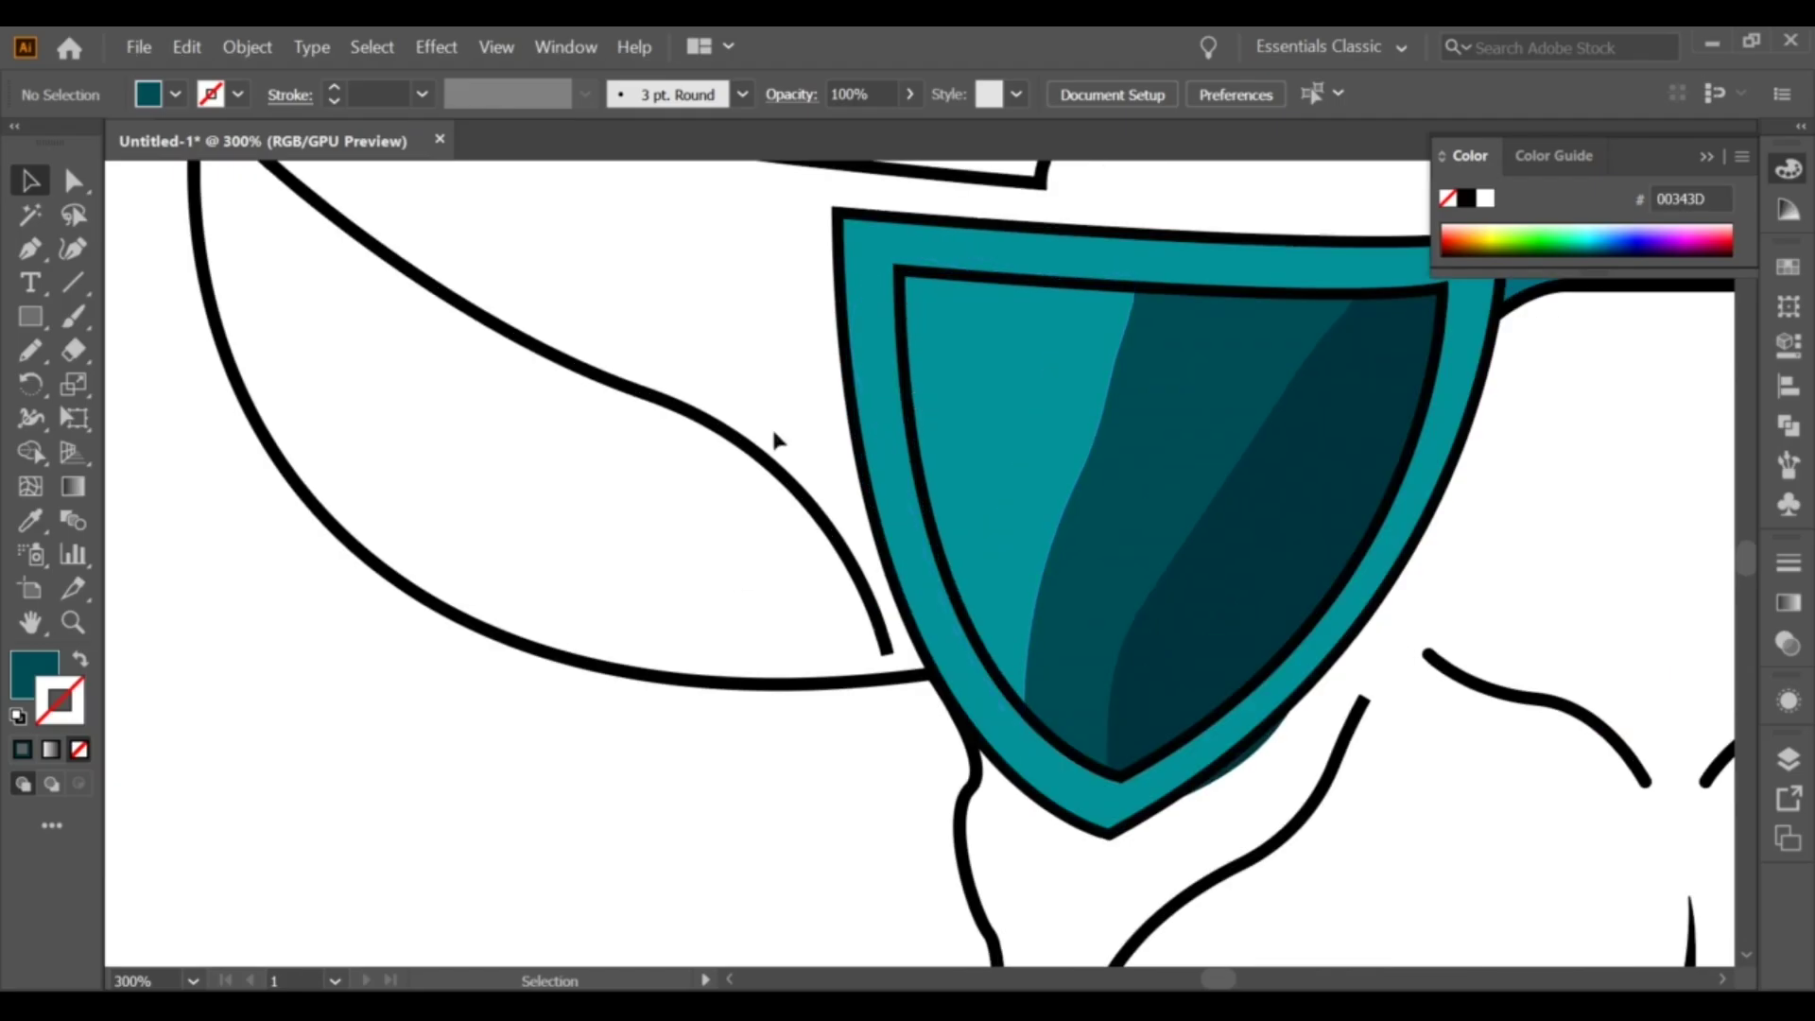
click(768, 436)
drag(747, 495, 760, 539)
click(811, 614)
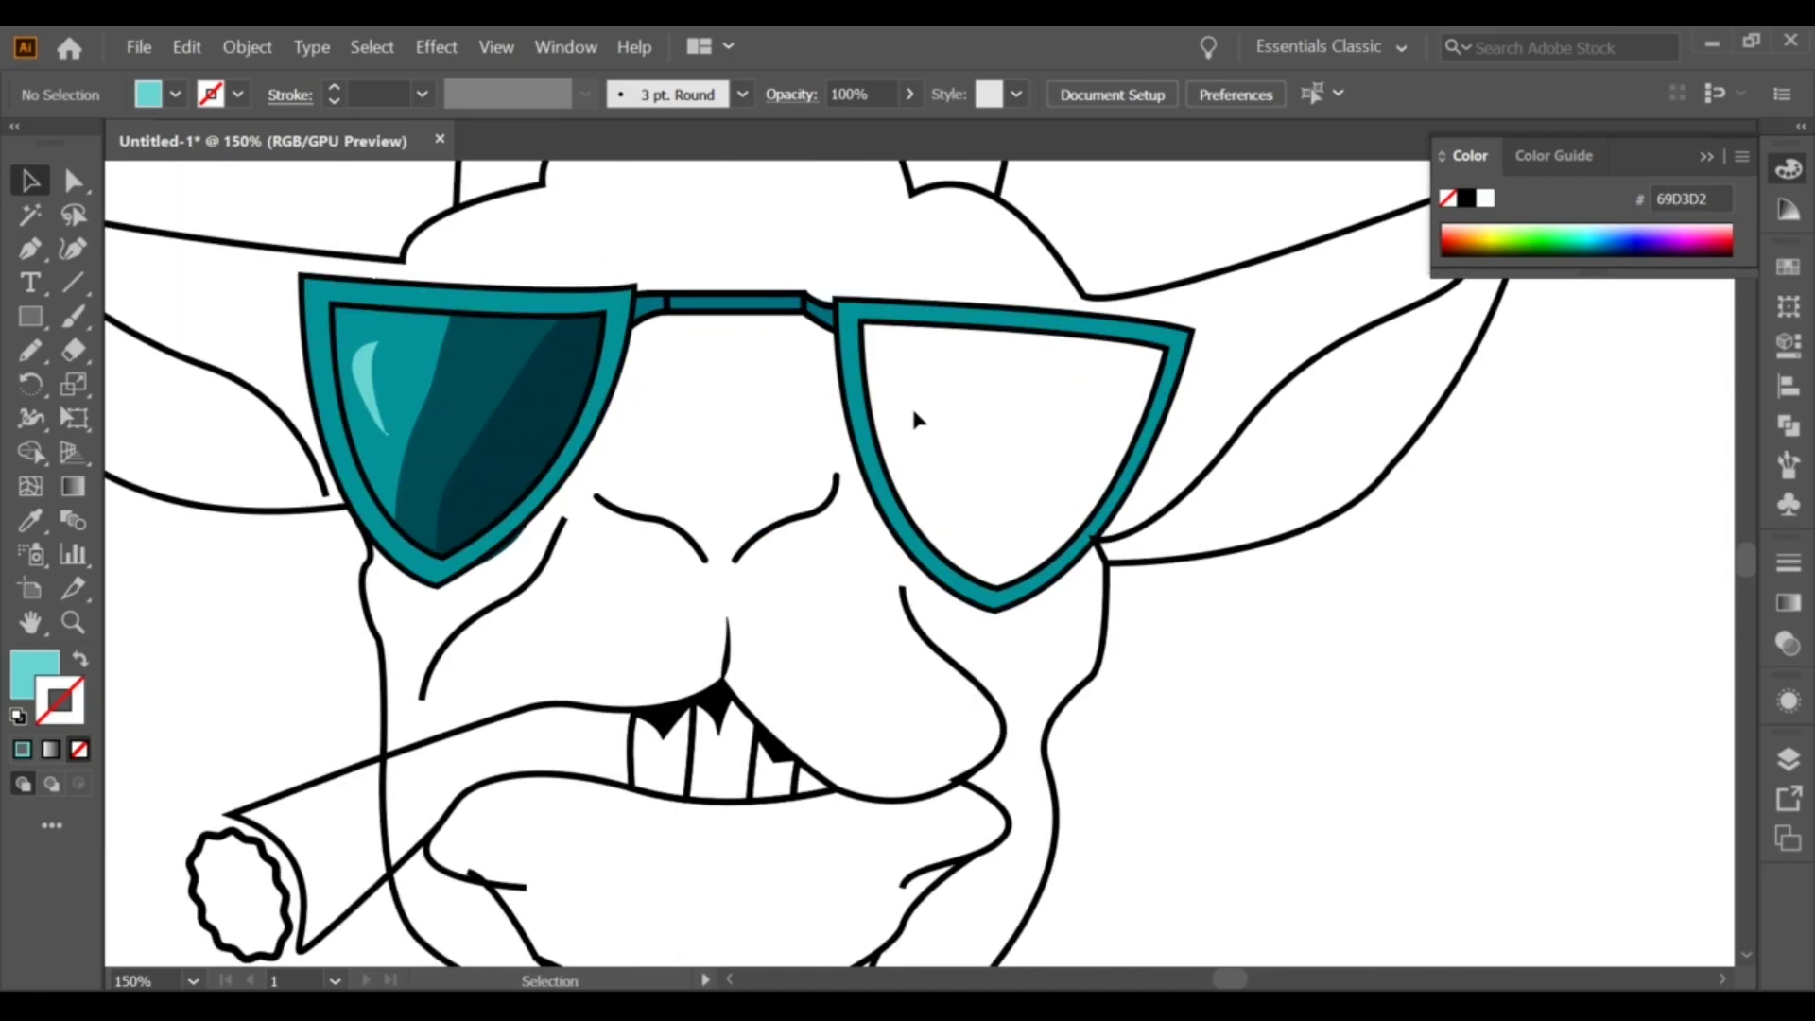
Step: Draw a curved highlight shape on the right lens with the Pen
key(p)
click(1066, 383)
drag(1134, 904, 1105, 837)
drag(849, 450, 851, 170)
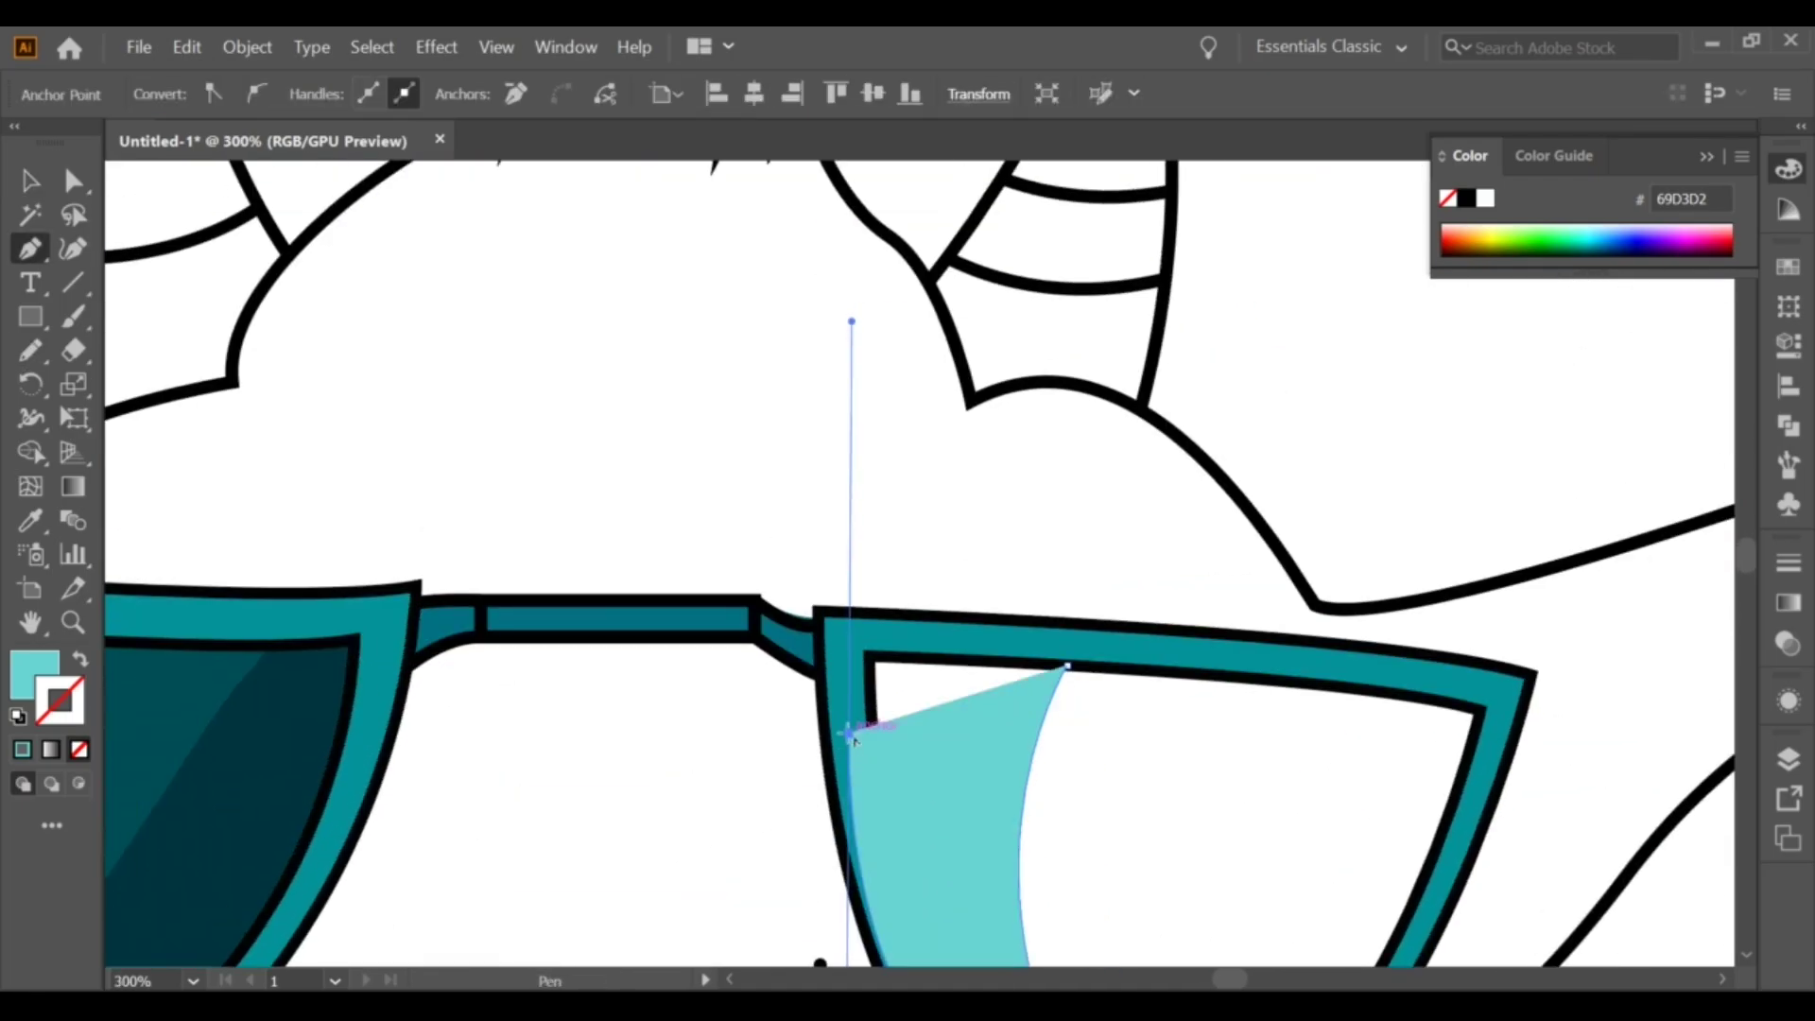
key(ctrl+minus)
key(ctrl+minus)
key(i)
right_click(974, 641)
click(907, 649)
Step: Begin a Pen shading shape down the right lens edge
key(p)
scroll(907, 649, down, 2)
click(1153, 518)
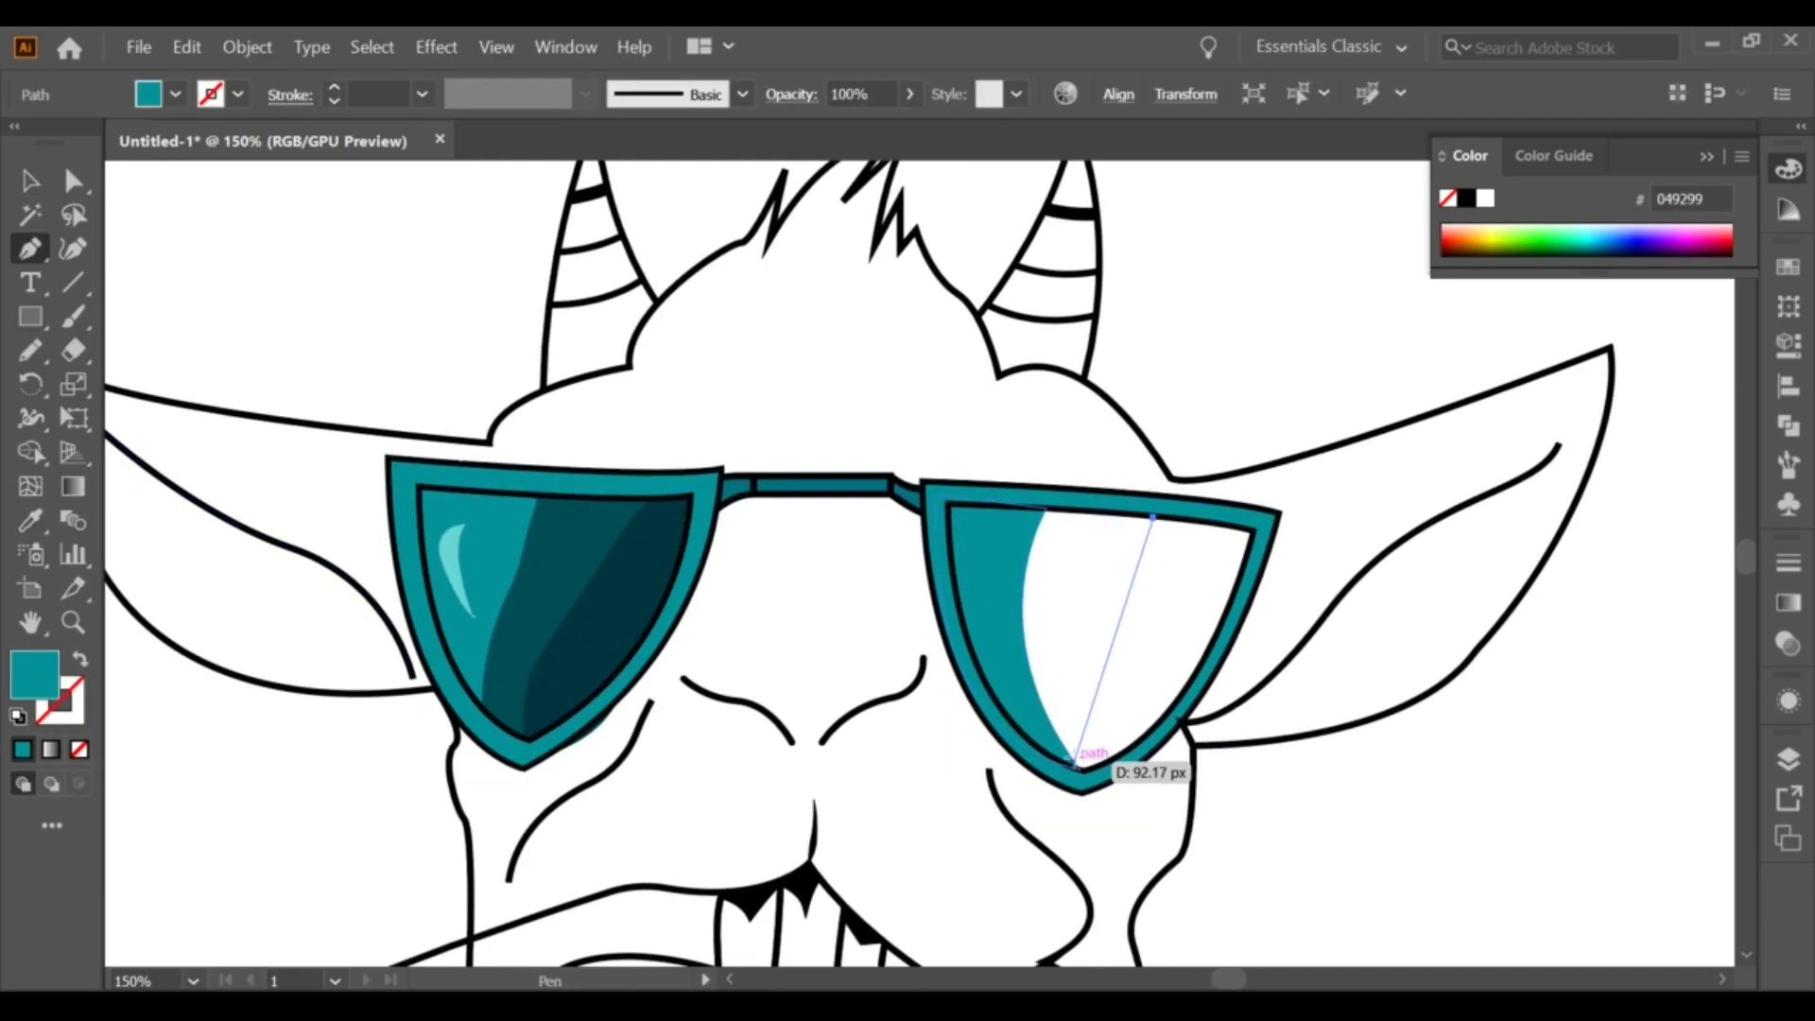
drag(960, 907, 959, 907)
key(ctrl+z)
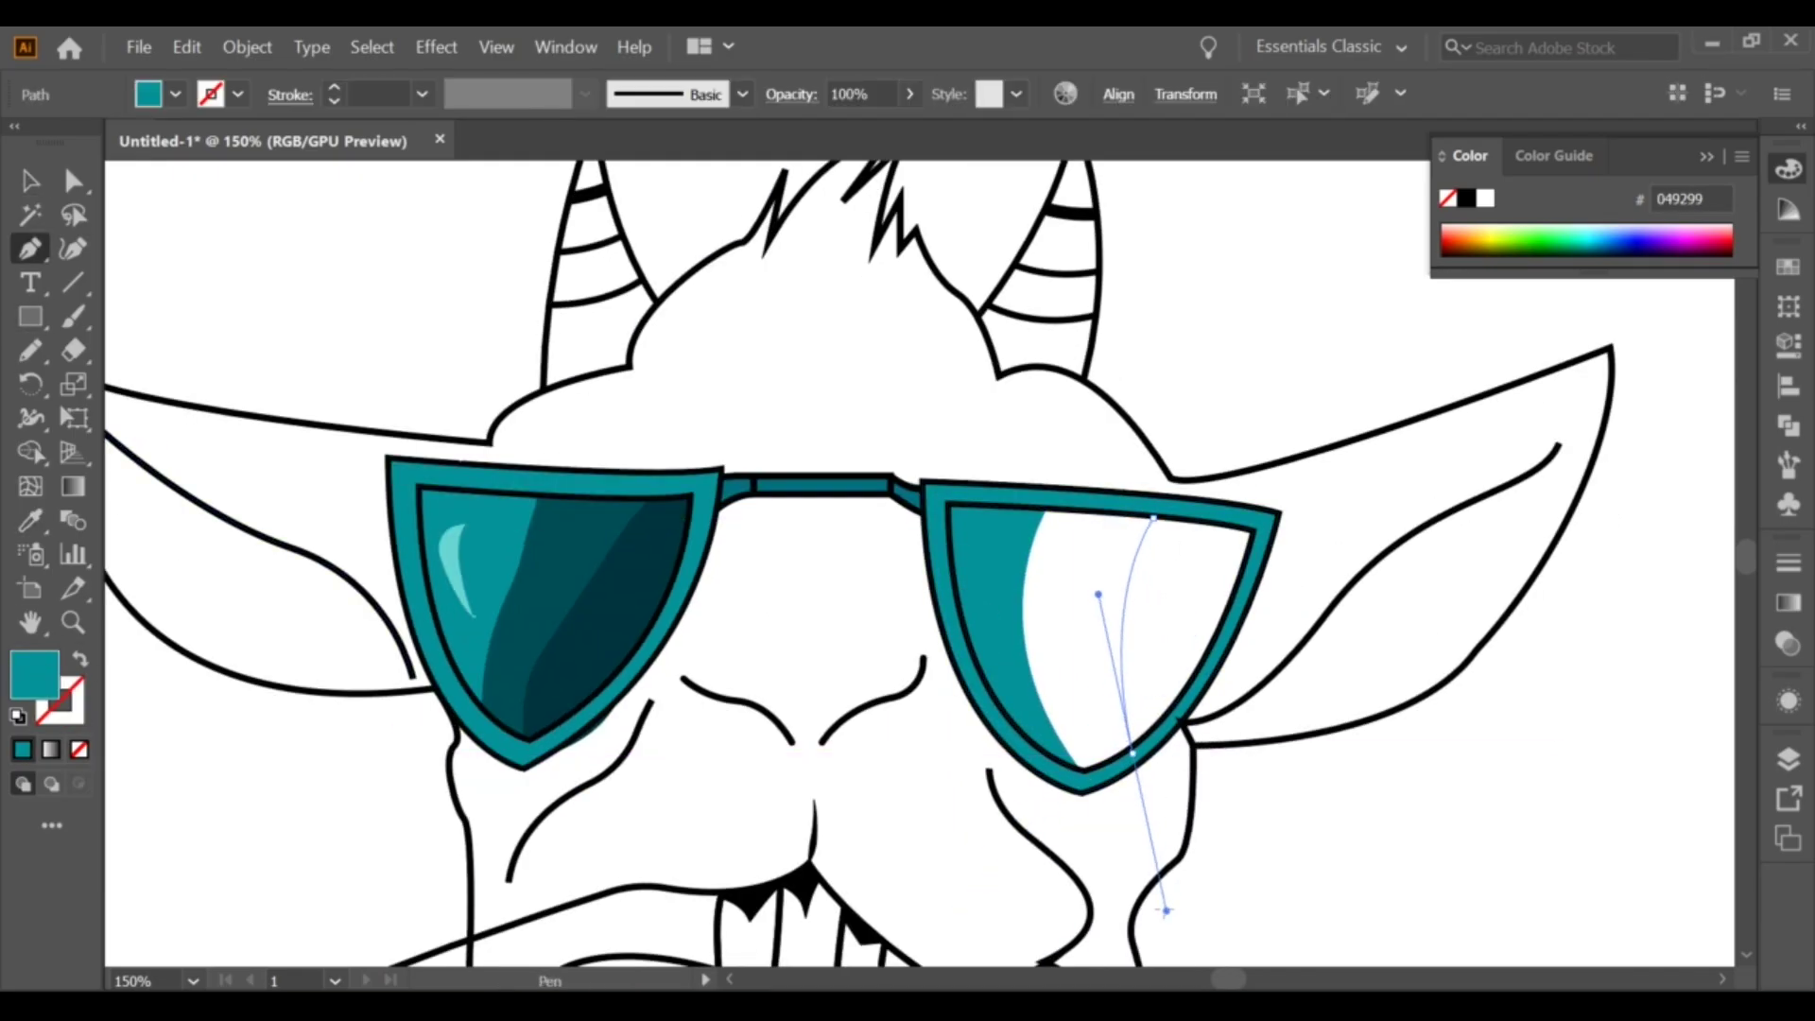
drag(1153, 735, 1203, 834)
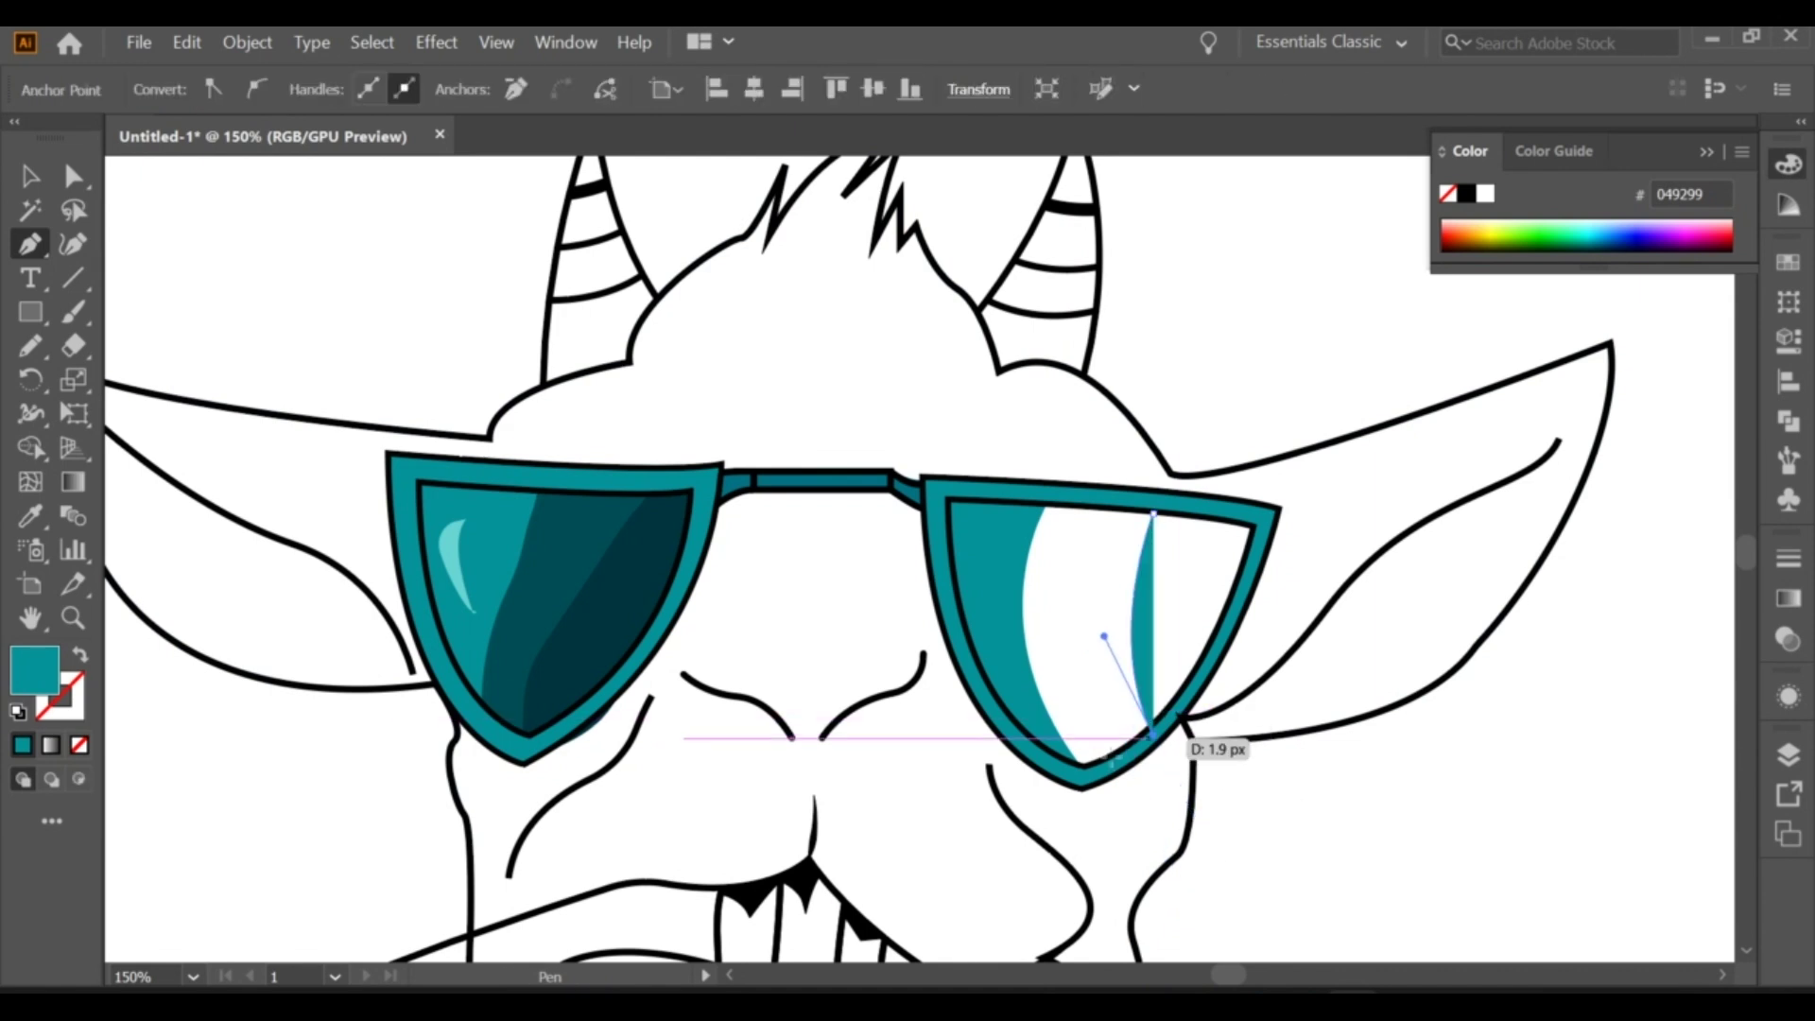
click(1089, 787)
Step: Close the right lens shading shape, fill it dark teal and send it behind the frame
click(994, 613)
click(1000, 490)
click(1142, 489)
click(1154, 513)
click(563, 526)
right_click(1094, 568)
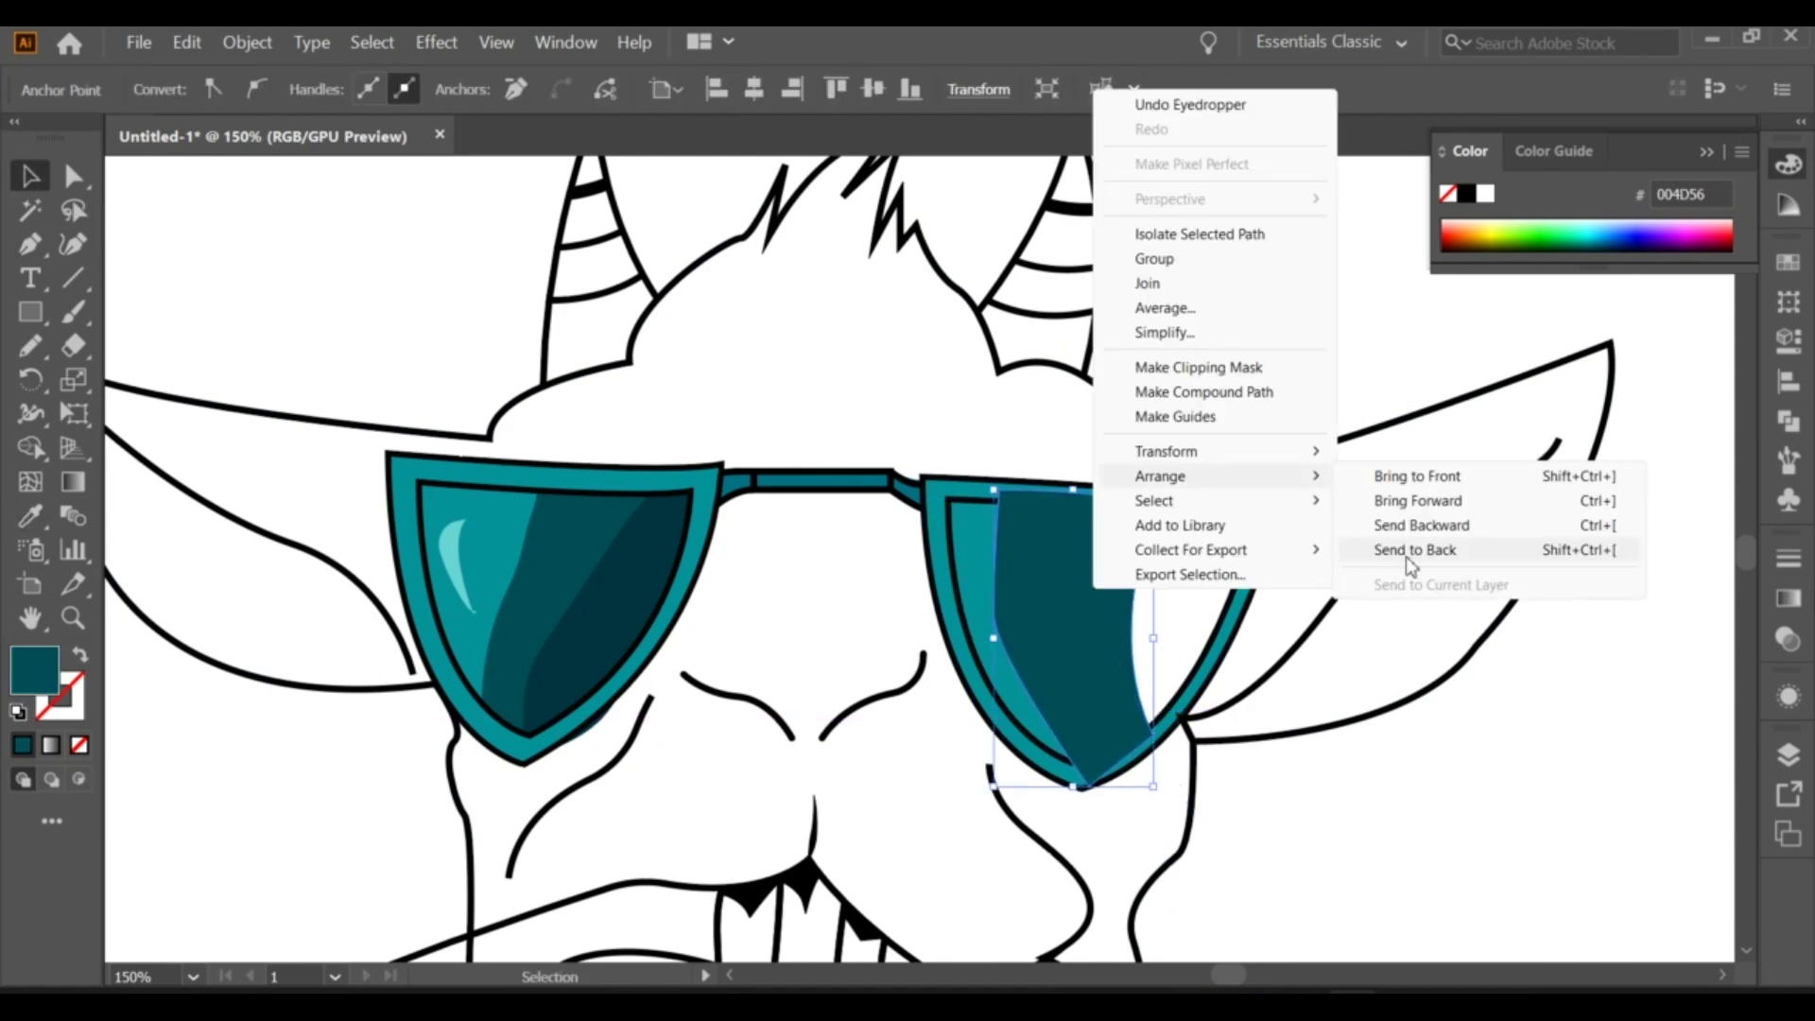
click(1440, 668)
key(ctrl+shift+a)
Step: Add a darkest-teal band behind the right lens frame and nudge its top edge right
key(n)
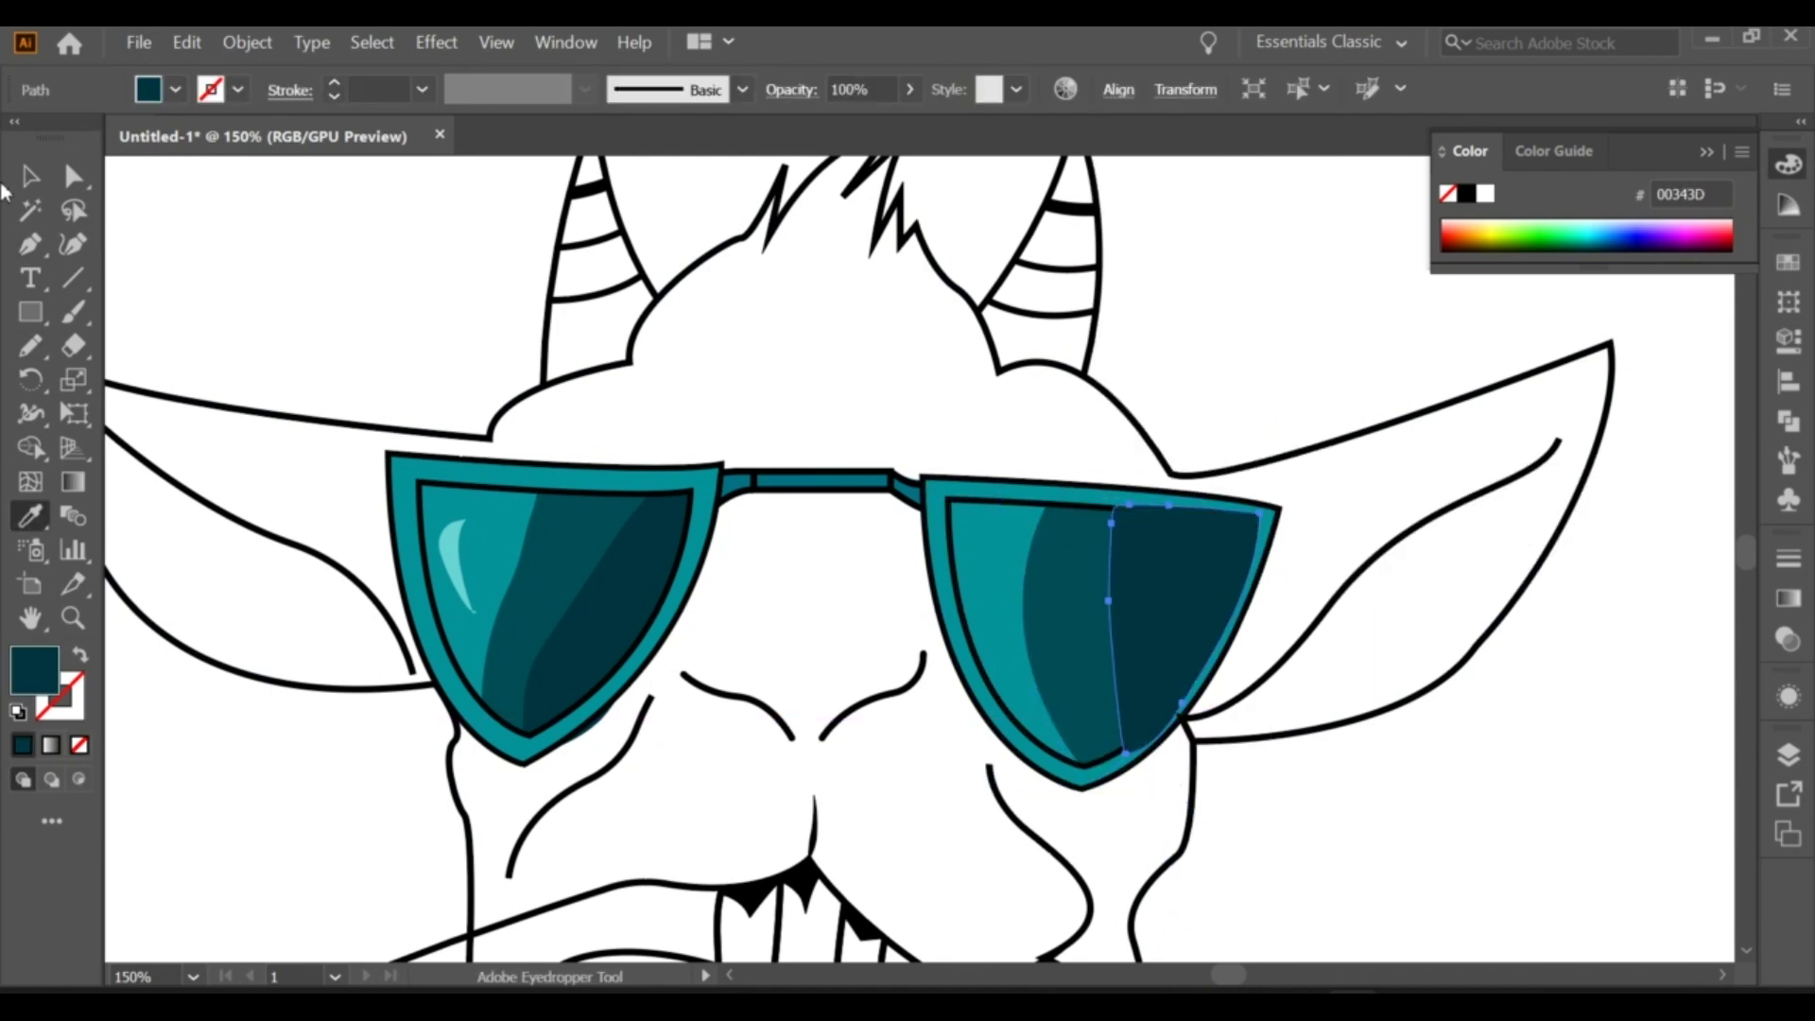
click(30, 176)
right_click(1142, 526)
click(1447, 470)
scroll(1059, 596, up, 1)
click(72, 177)
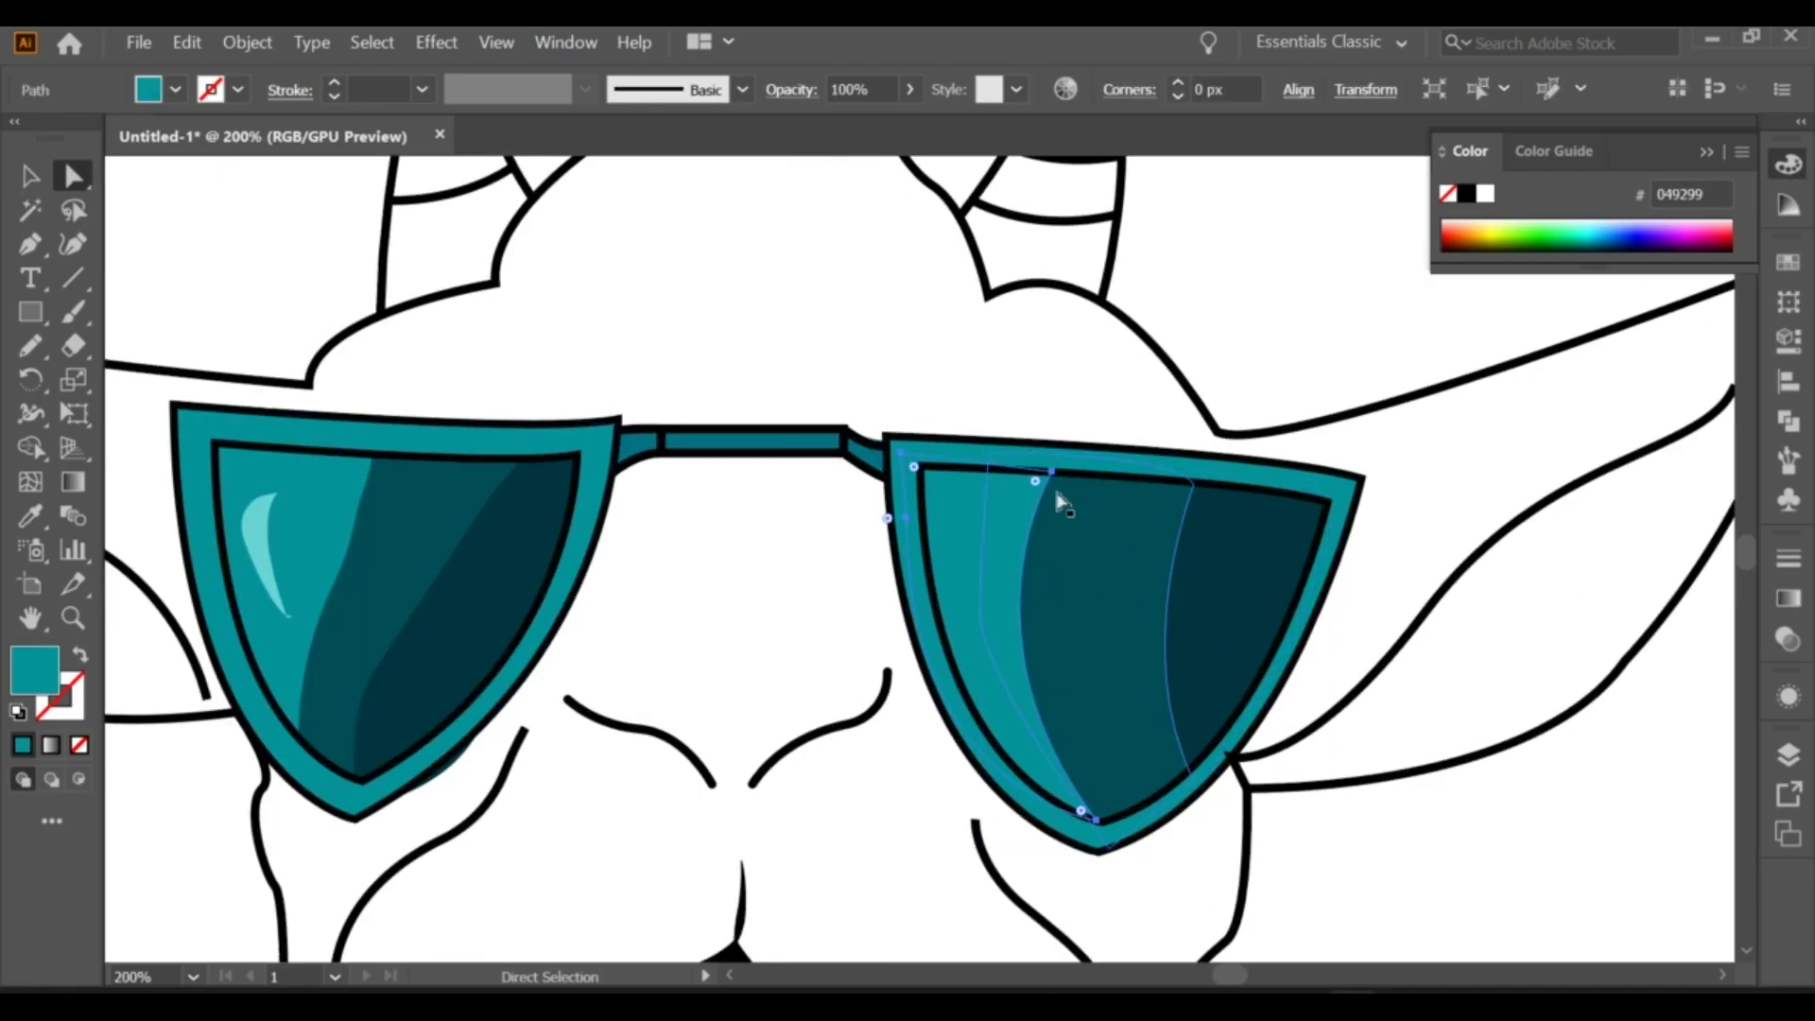
drag(1071, 476, 1089, 472)
key(ctrl+shift+a)
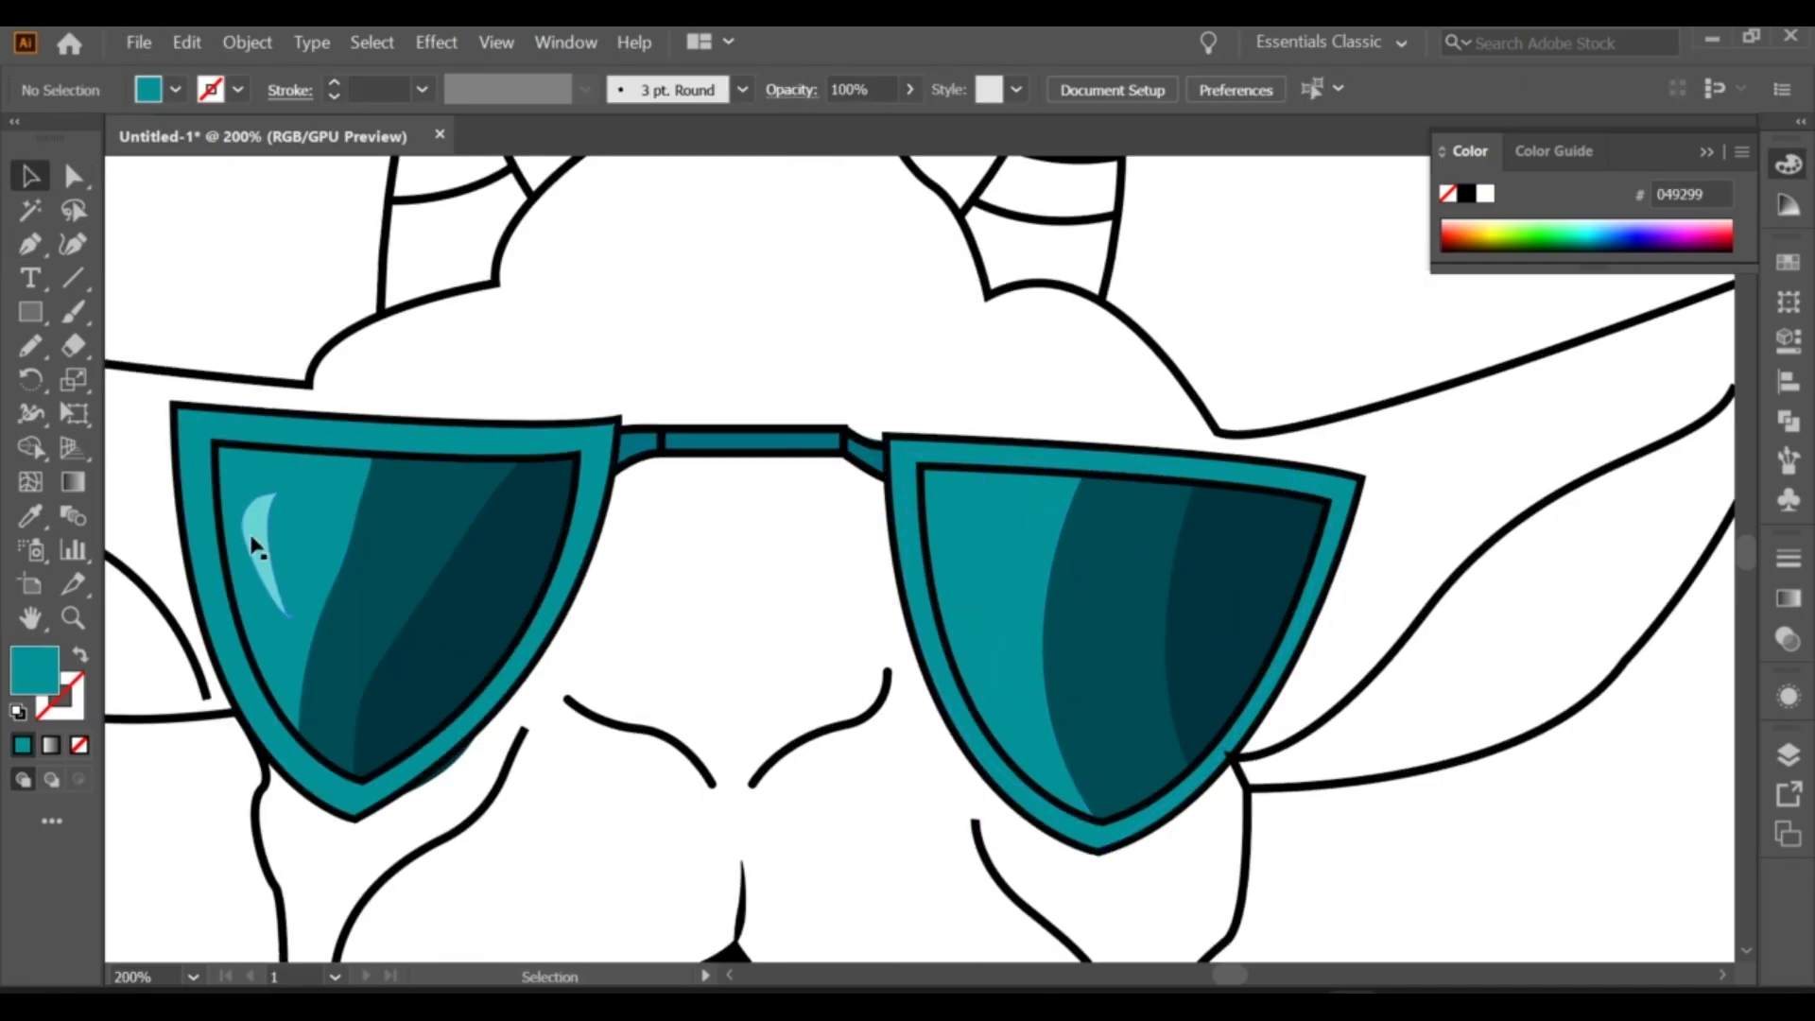
Step: Copy the light highlight onto the right lens and draw a rectangle strip across the bridge
drag(253, 547, 955, 529)
scroll(836, 363, down, 5)
scroll(737, 378, up, 8)
key(m)
drag(648, 387, 1382, 416)
Step: Send the bridge strip behind the outline and fill it dark teal
click(28, 177)
right_click(991, 404)
mouse_move(1057, 782)
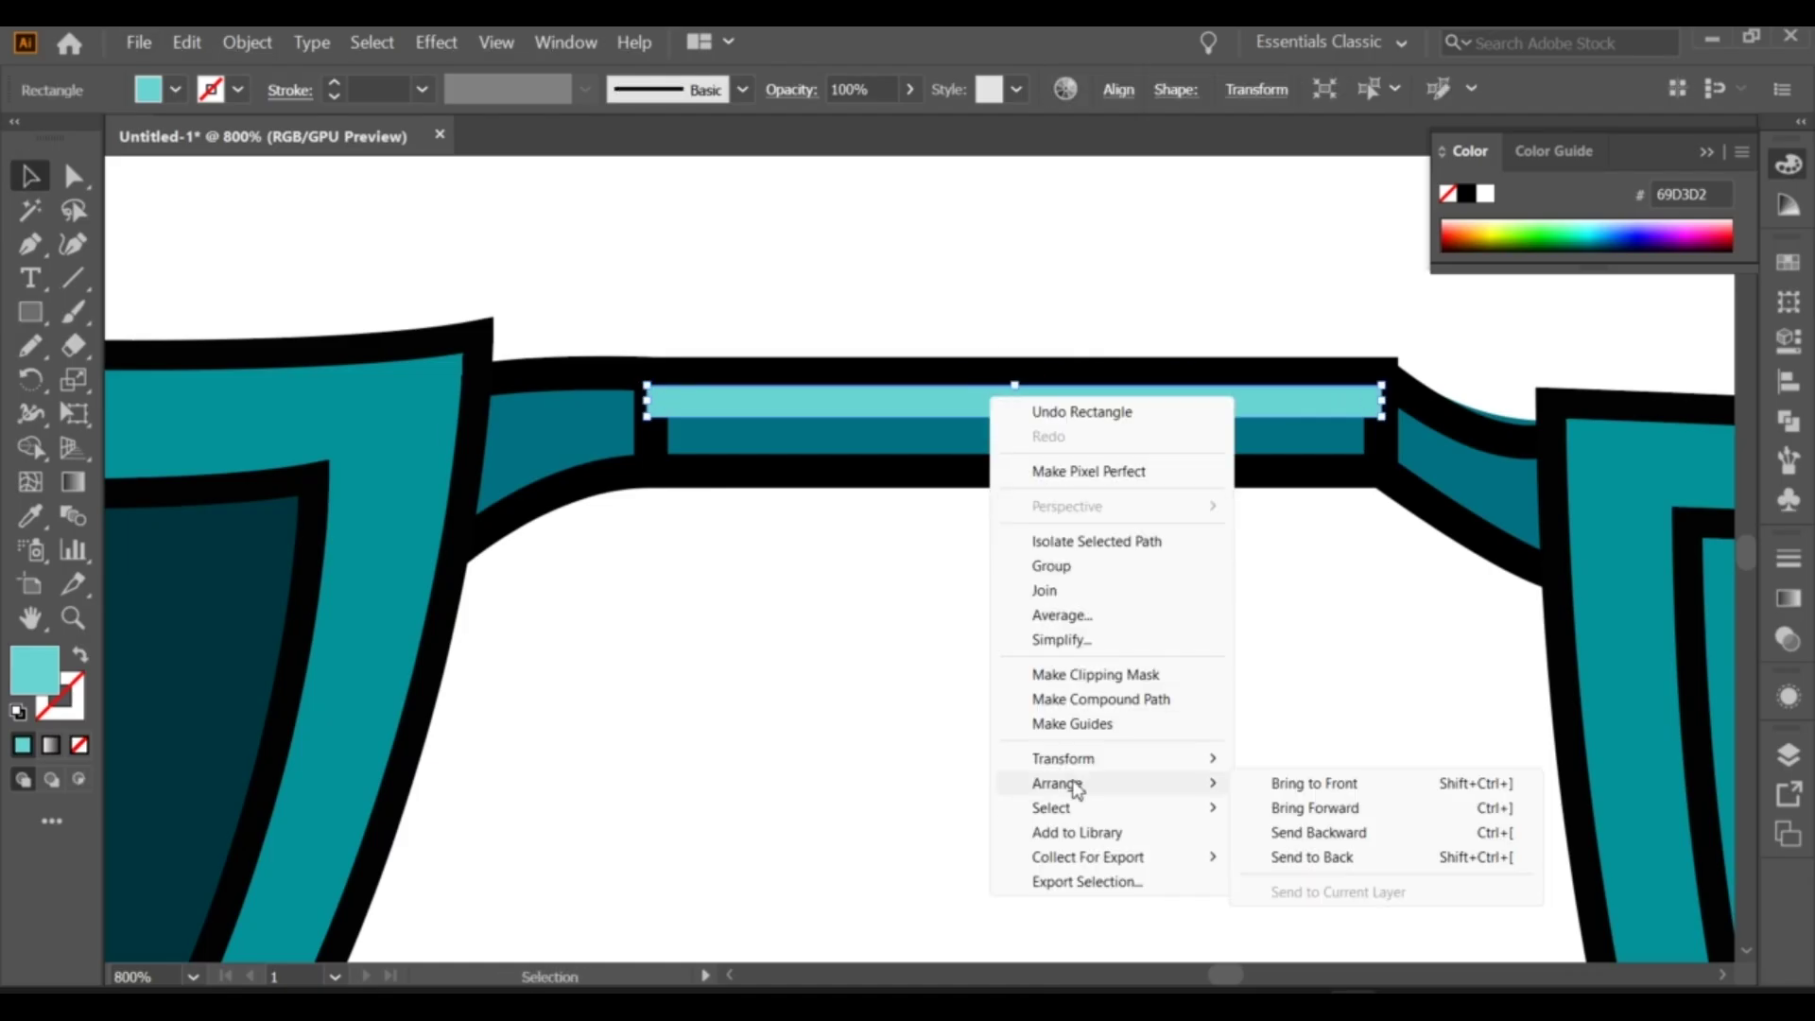
click(1328, 860)
key(ctrl+z)
key(ctrl+minus)
click(519, 316)
scroll(378, 473, up, 2)
key(i)
click(1487, 734)
key(ctrl+z)
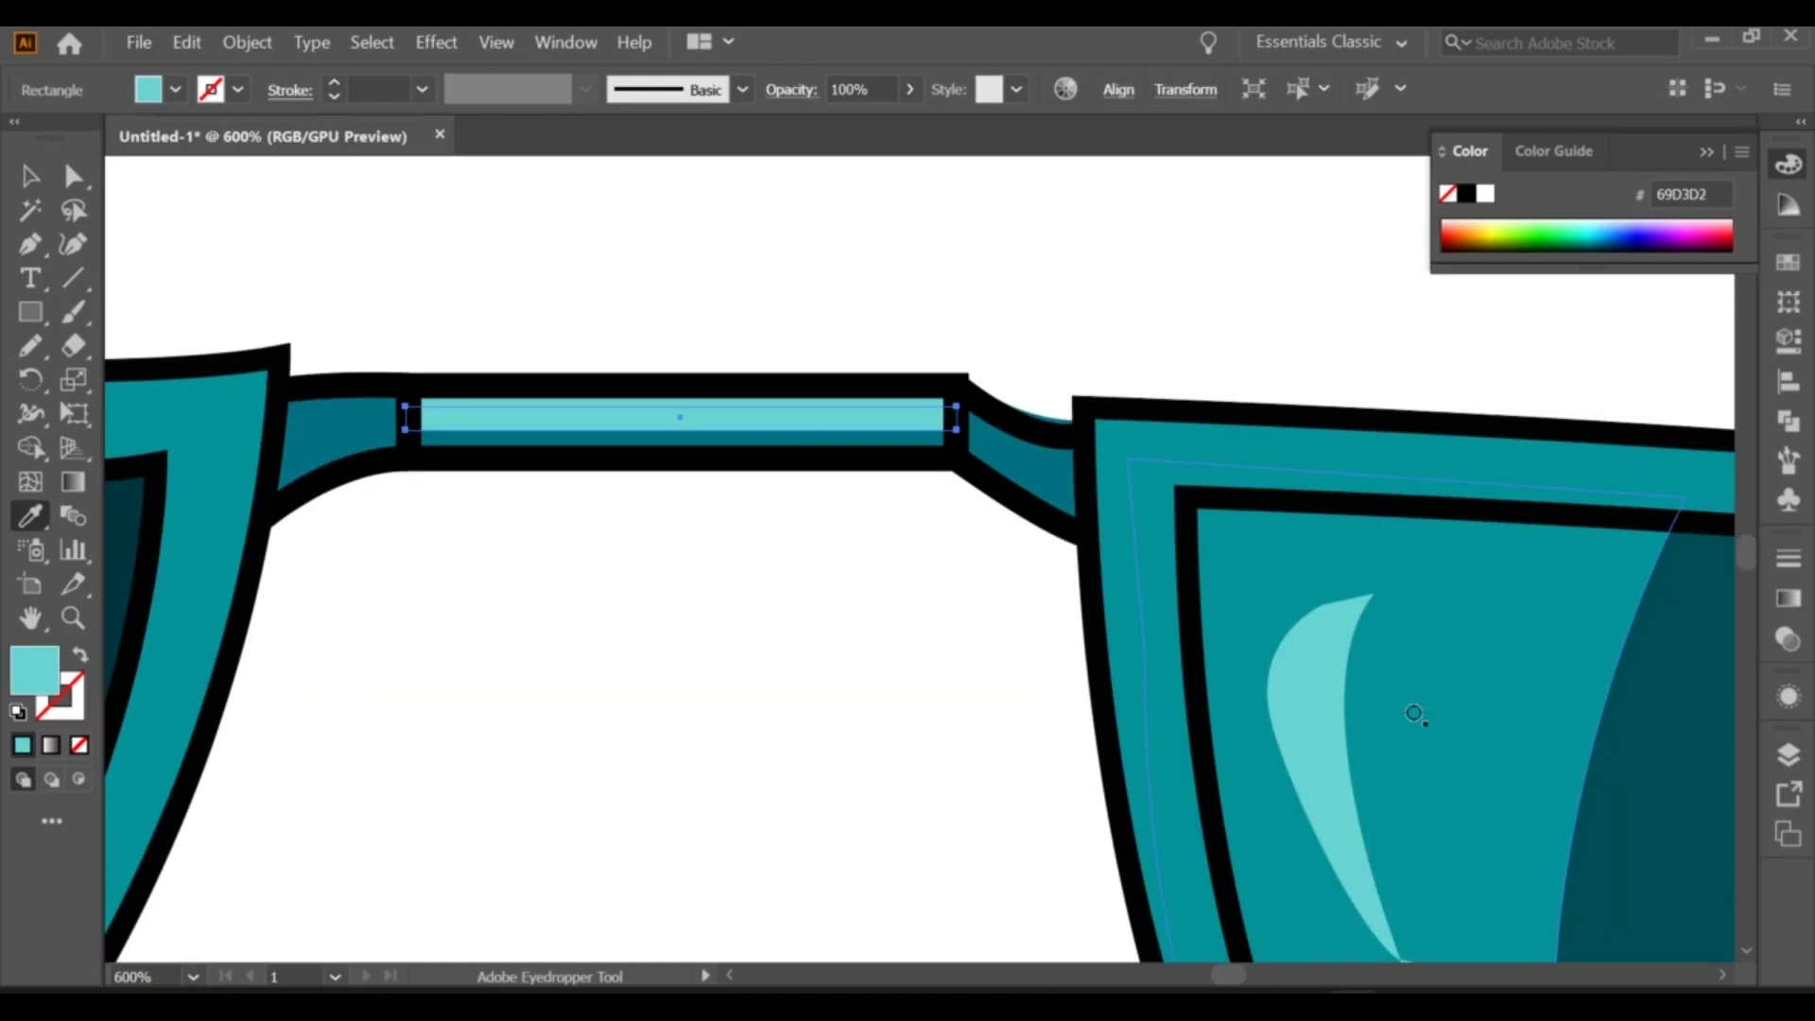
click(1493, 613)
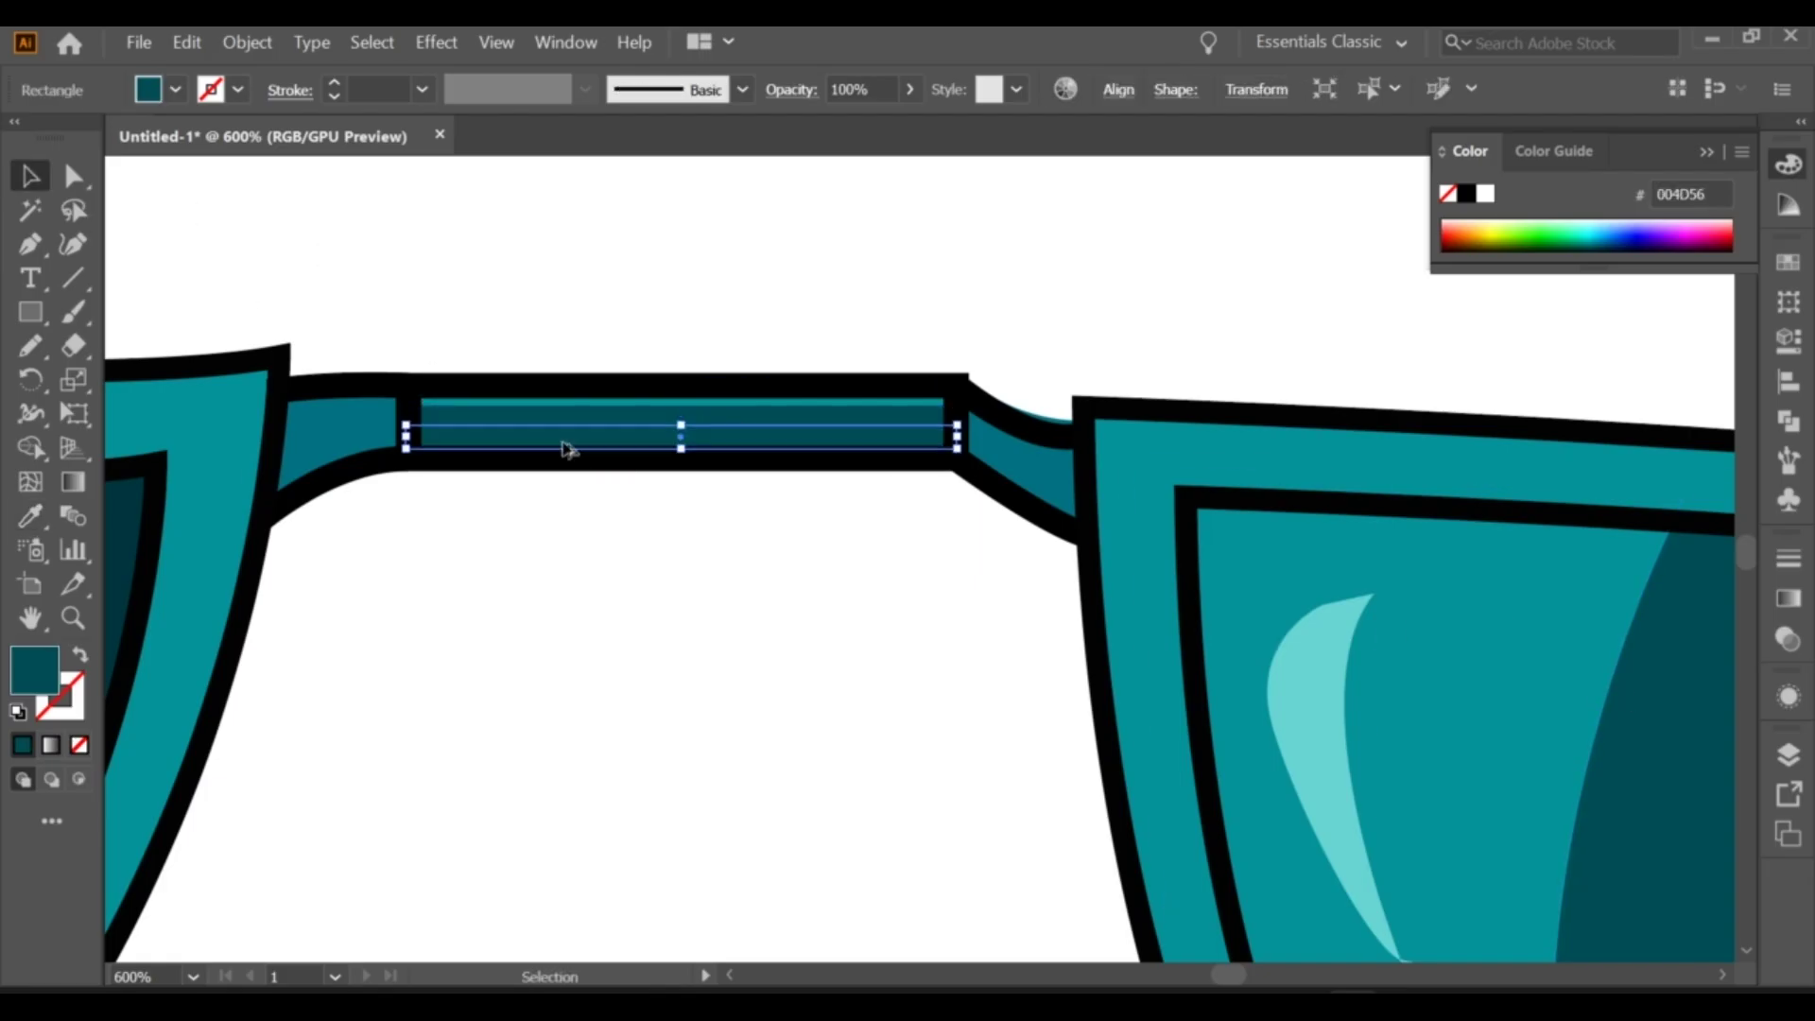
scroll(567, 446, down, 3)
Step: Draw a thin light cyan strip along the bridge above the dark band
drag(596, 544, 962, 549)
key(i)
click(1375, 785)
key(v)
key(ctrl+shift+a)
scroll(729, 530, down, 4)
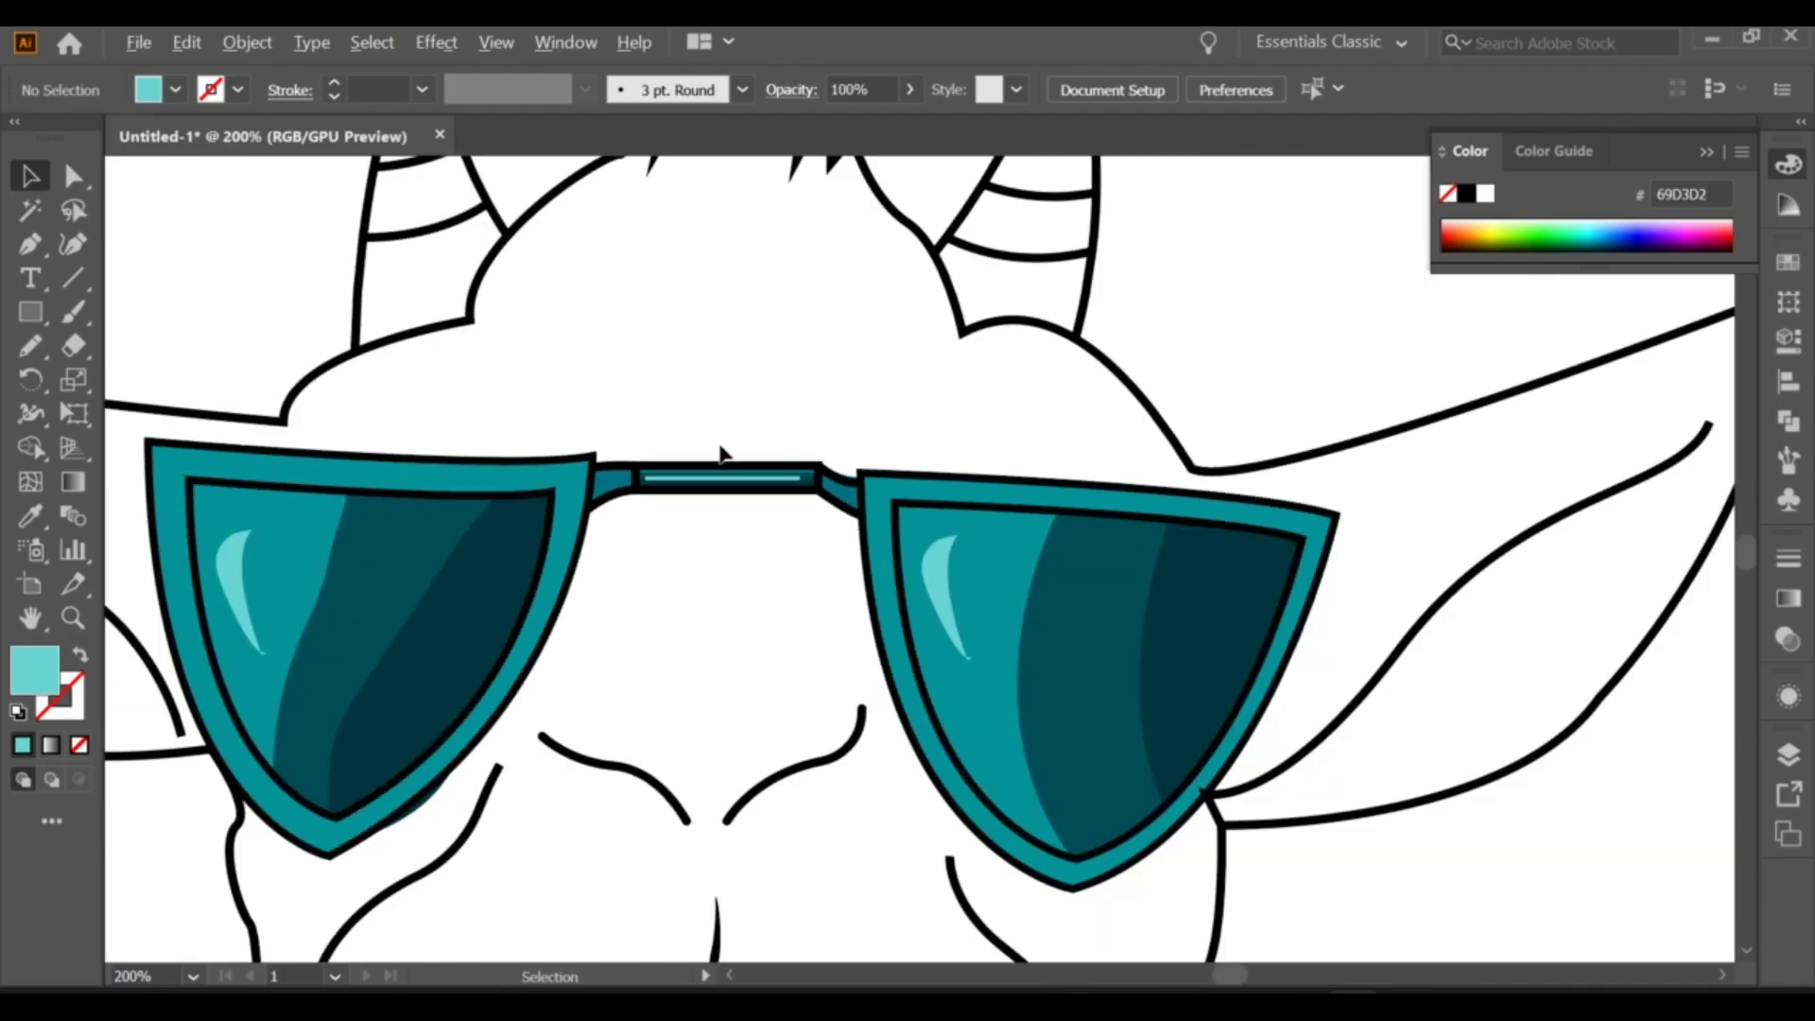
scroll(810, 567, down, 2)
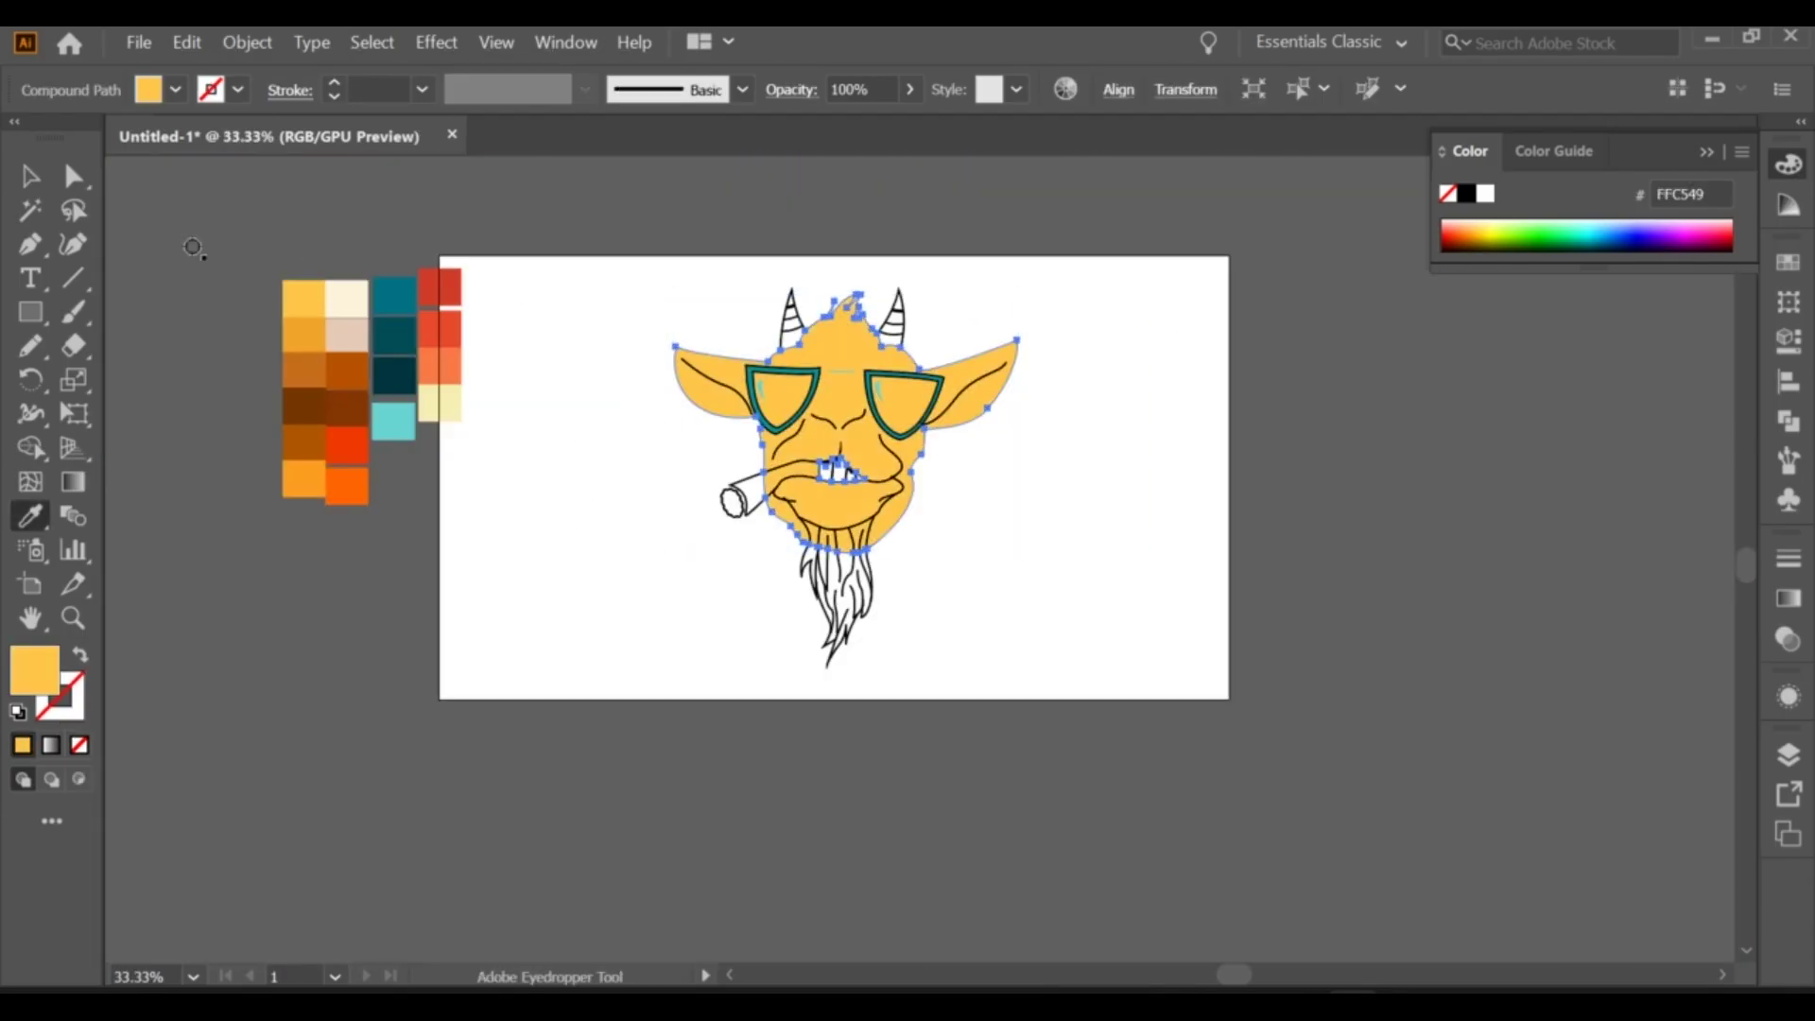
Step: Set the face outline stroke colour to near black
double_click(61, 696)
key(Return)
double_click(61, 695)
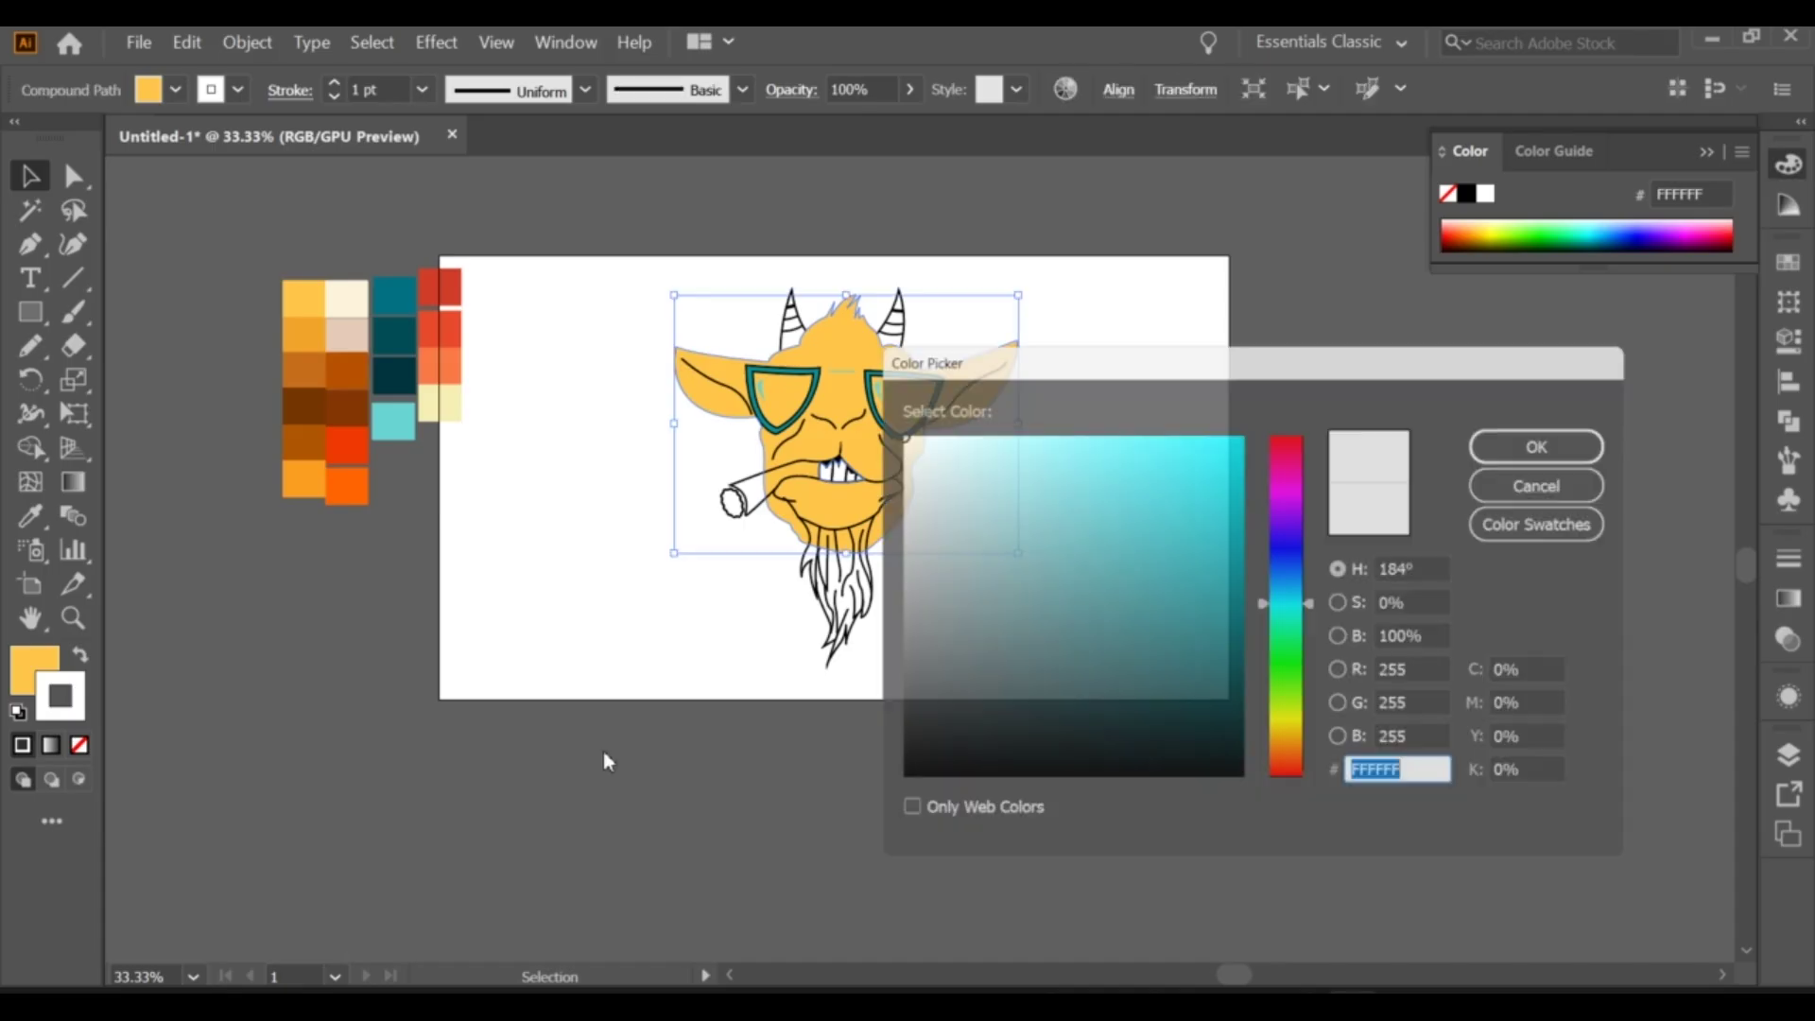
click(889, 783)
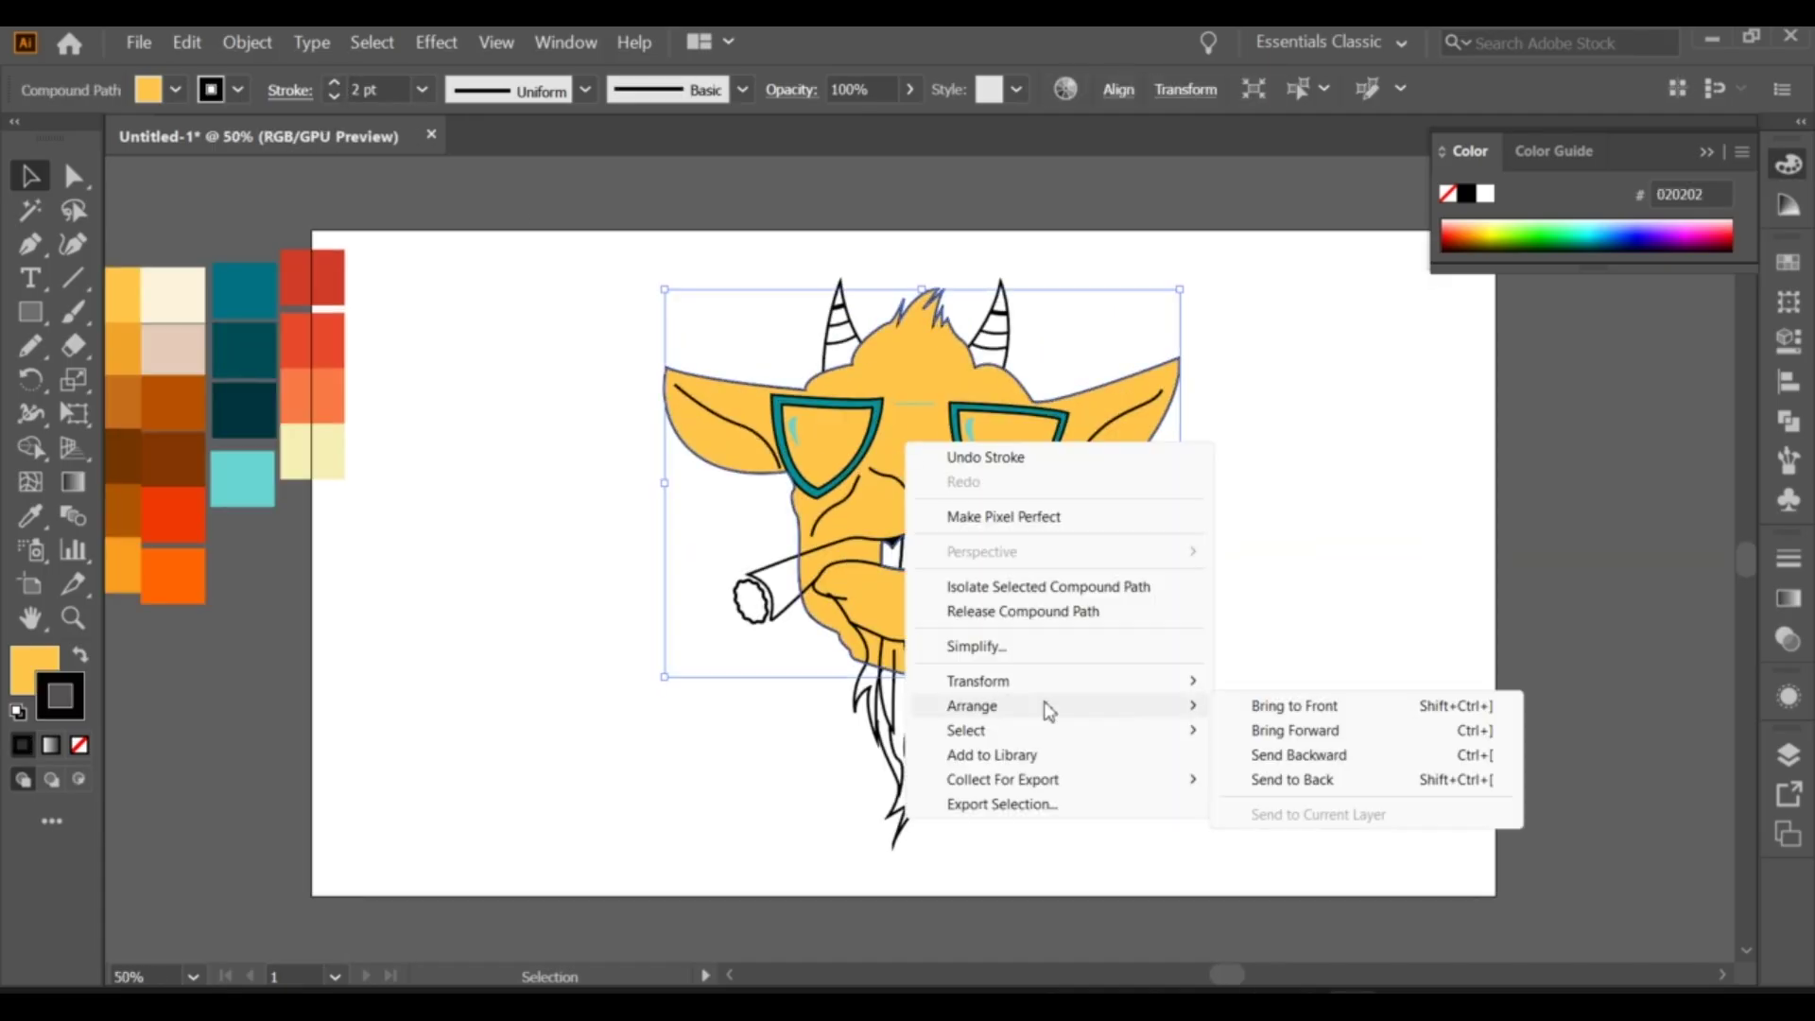
Step: Select all the teeth and fill them with the cream swatch colour
scroll(936, 548, up, 4)
click(942, 554)
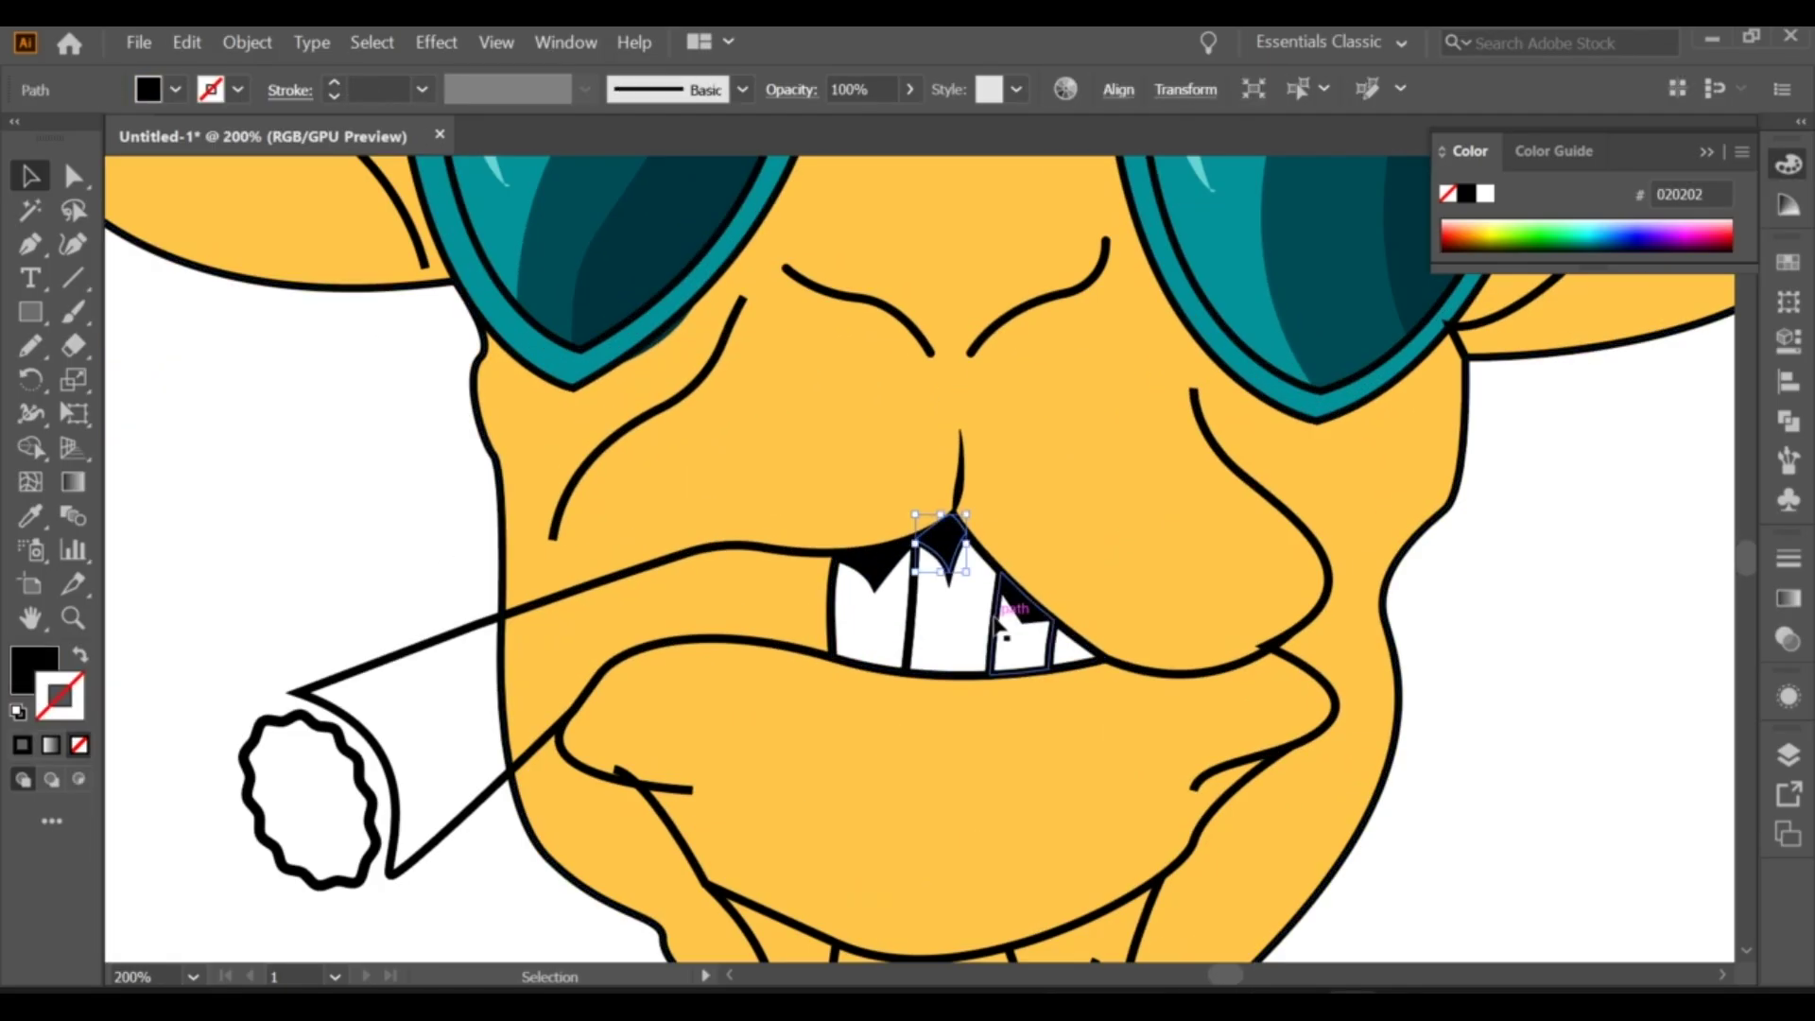
key(shift+x)
shift+click(945, 653)
shift+click(1078, 643)
scroll(1078, 633, down, 4)
key(i)
click(310, 362)
key(v)
Step: Reselect the teeth and check their cream fill in the colour picker
scroll(1040, 628, up, 3)
scroll(1040, 629, up, 1)
shift+click(979, 596)
right_click(983, 596)
click(1043, 602)
double_click(35, 669)
click(1509, 480)
Step: Fill the gum shape above the teeth dark brown (#4F2403)
scroll(1323, 567, down, 3)
scroll(1149, 591, up, 3)
click(1149, 591)
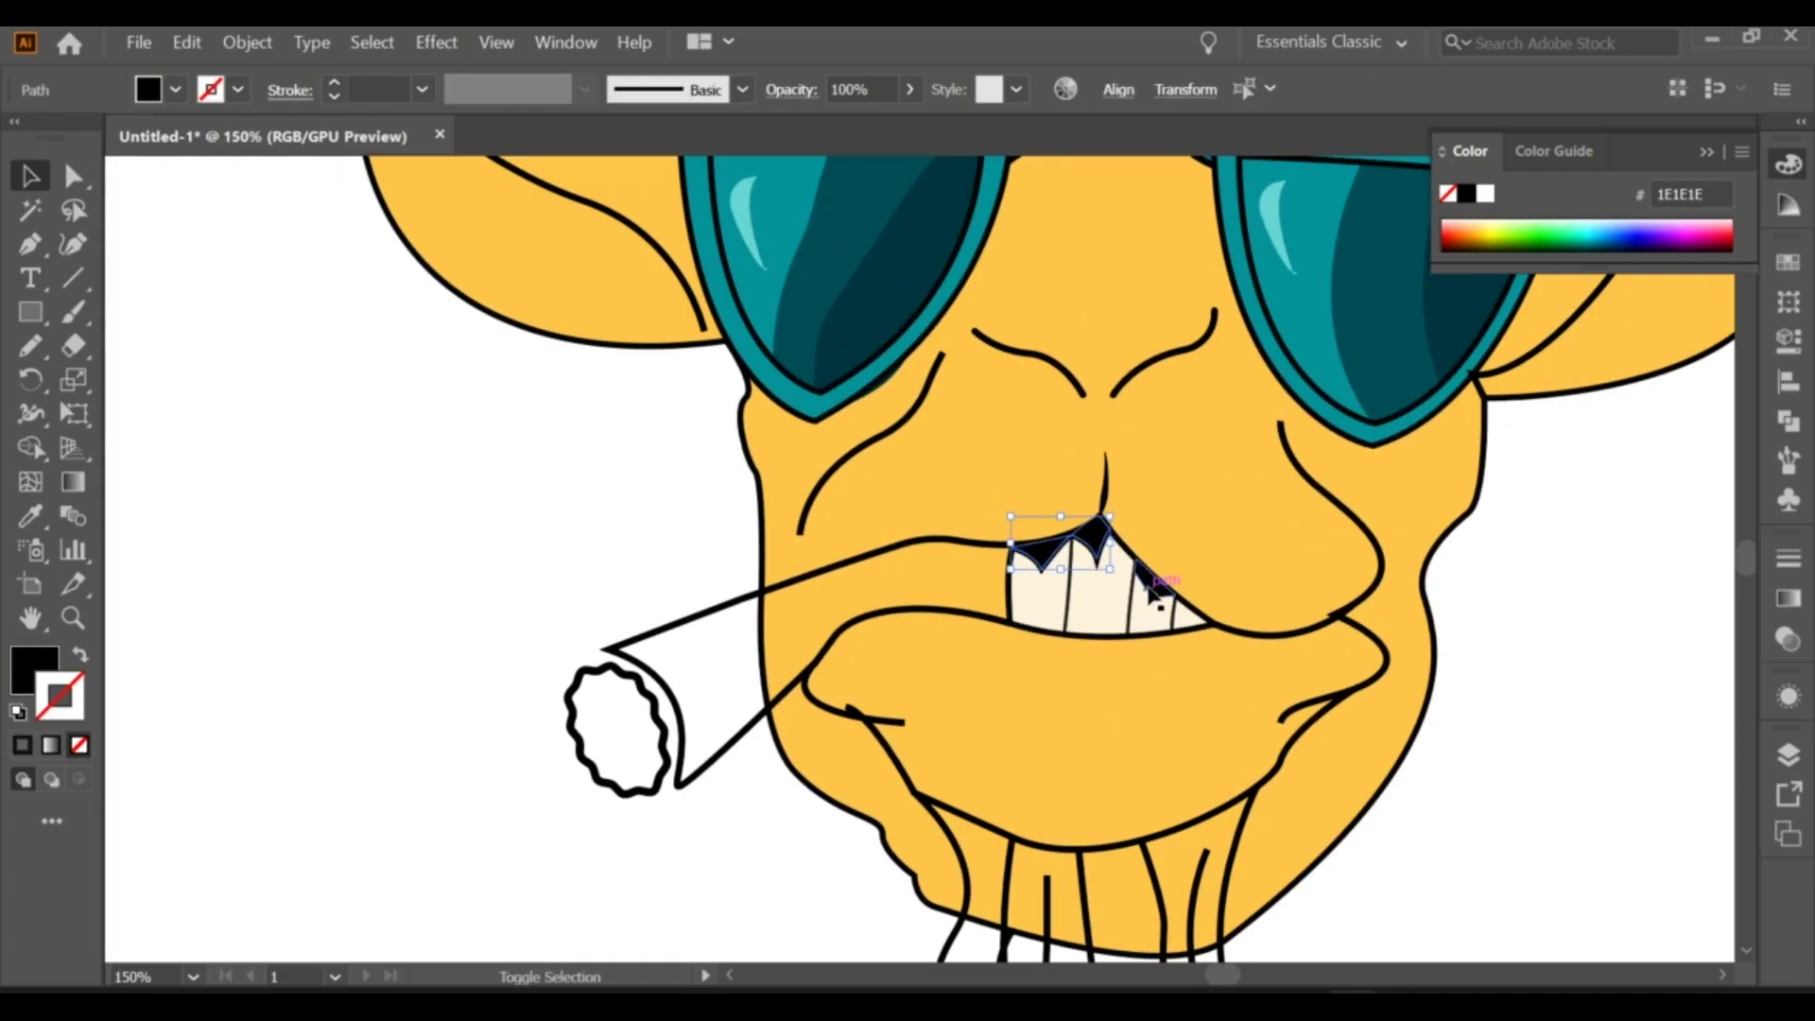
scroll(1146, 591, down, 3)
key(i)
scroll(223, 538, up, 1)
scroll(278, 525, down, 1)
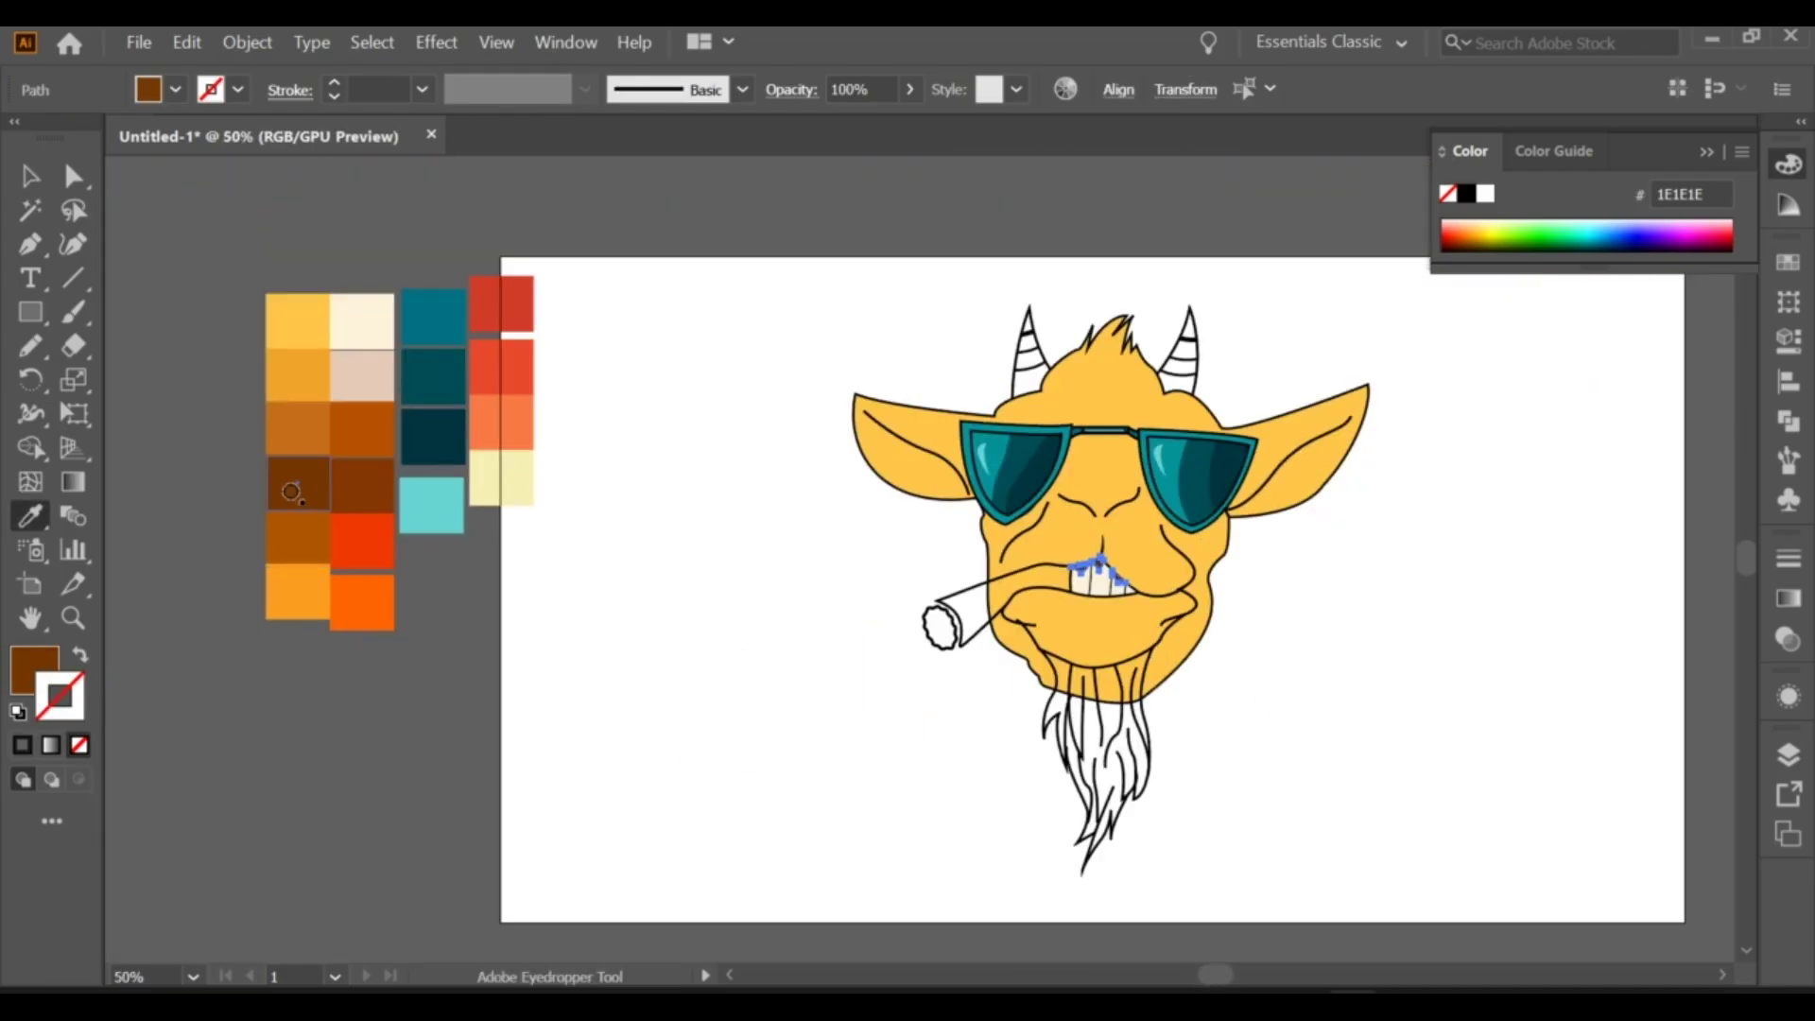
click(291, 493)
double_click(35, 669)
key(Return)
double_click(58, 667)
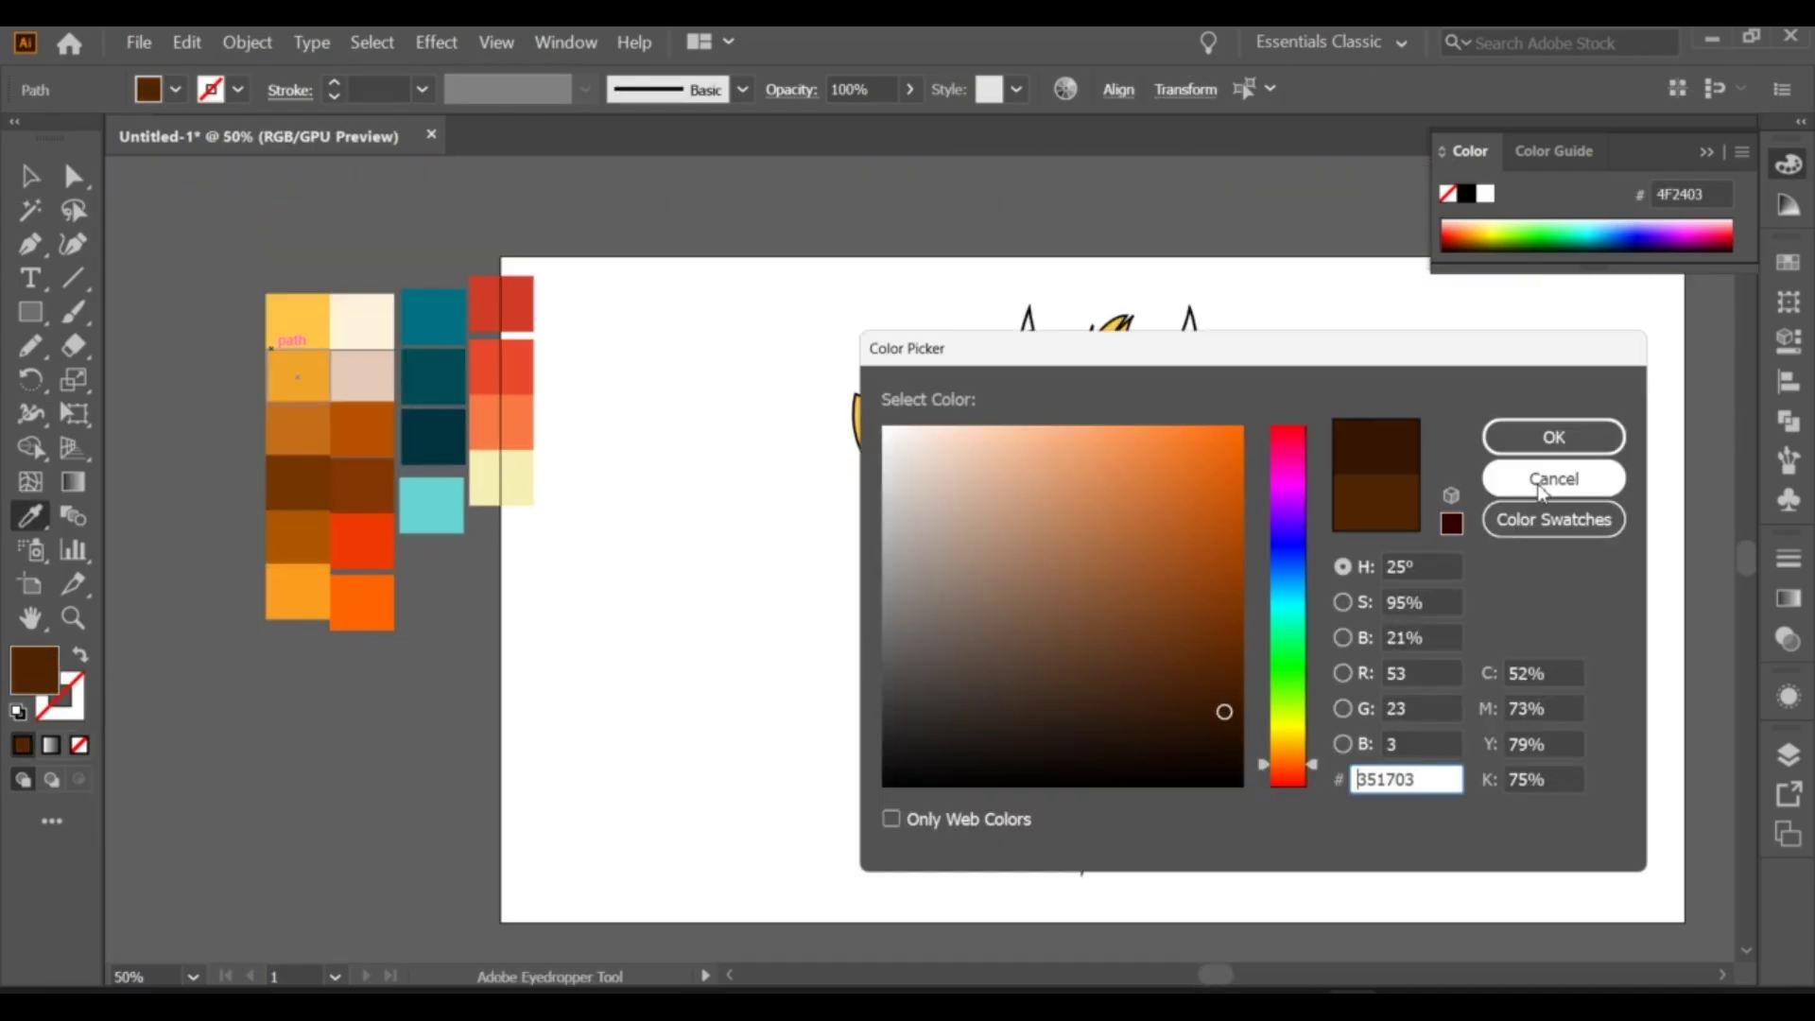
key(Return)
scroll(1053, 446, up, 5)
key(v)
Step: Give the face crease lines and cheek curve the Basic brush with a tapered width profile
click(723, 651)
click(742, 94)
click(643, 200)
click(585, 94)
click(1612, 686)
click(585, 93)
click(493, 184)
alt+scroll(475, 596, down, 1)
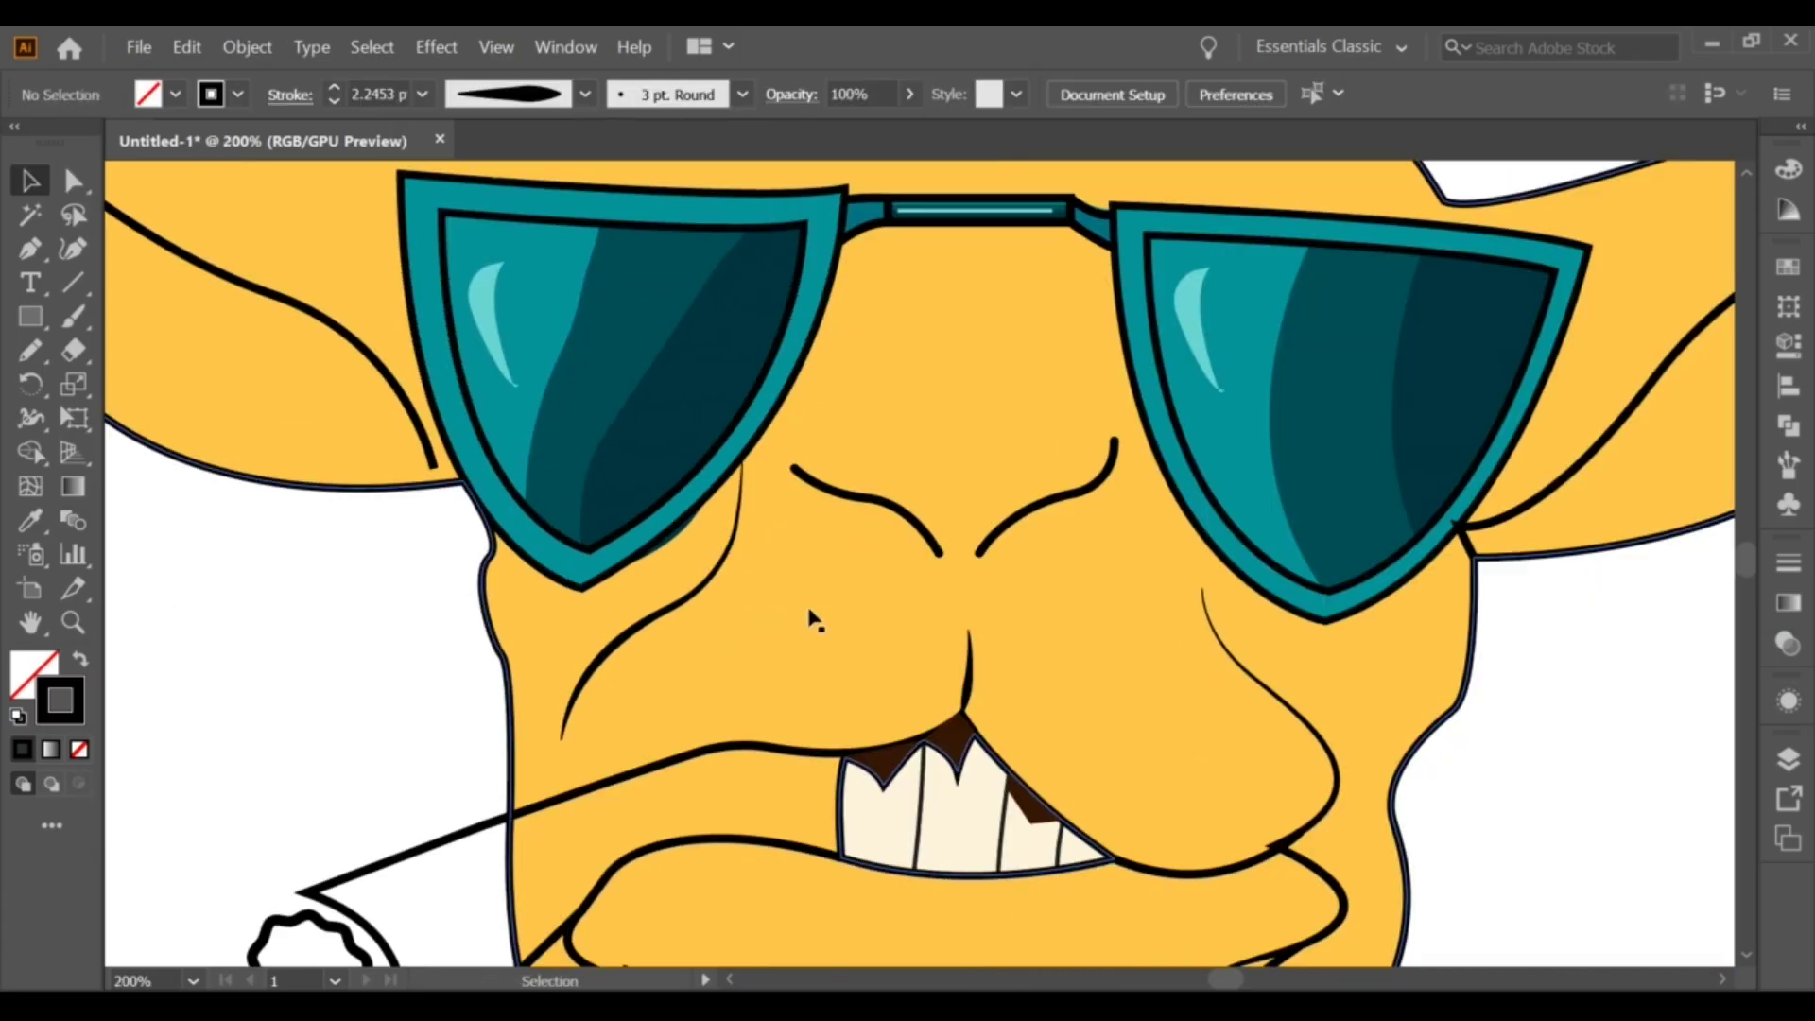
Step: Drag the cheek-curve anchors so the top rises and the left curve reaches the cigar
key(q)
key(a)
drag(1199, 588, 1198, 518)
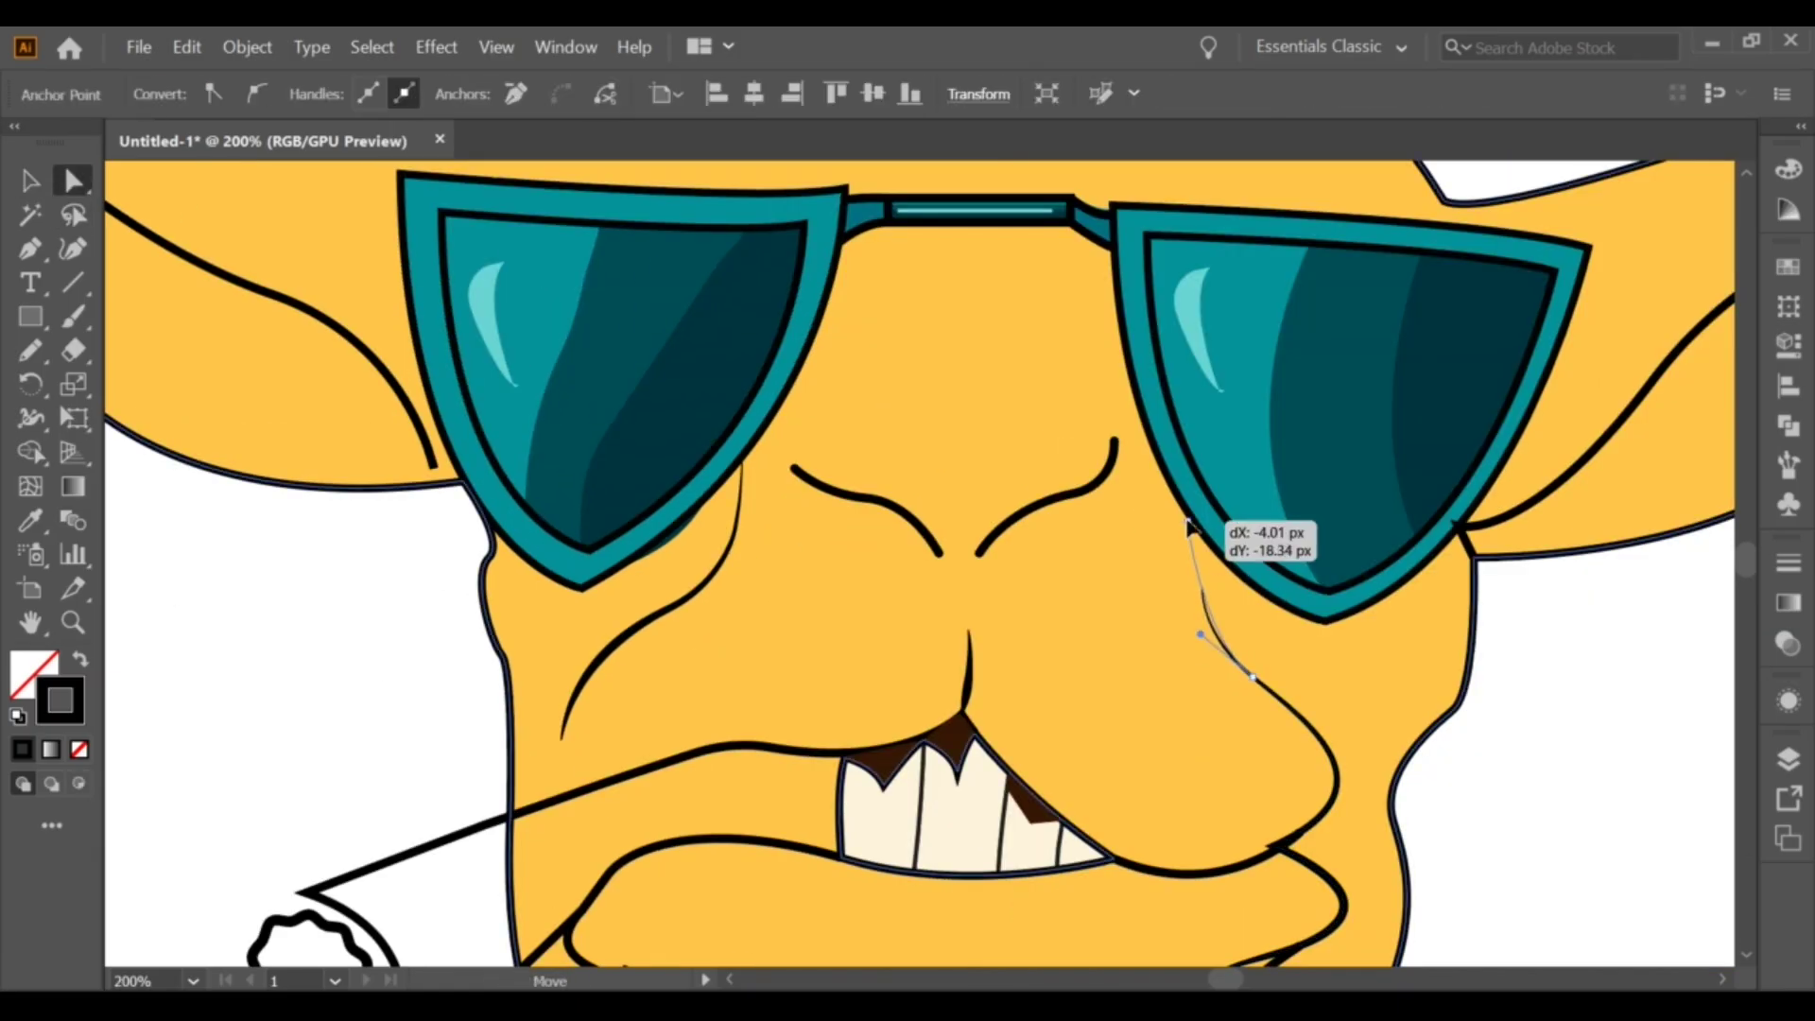
key(ctrl+shift+a)
alt+scroll(1151, 637, down, 1)
alt+scroll(602, 620, up, 1)
drag(573, 598, 564, 652)
key(ctrl+shift+a)
Step: Draw a closed shading shape beneath the left nose curve
click(1284, 711)
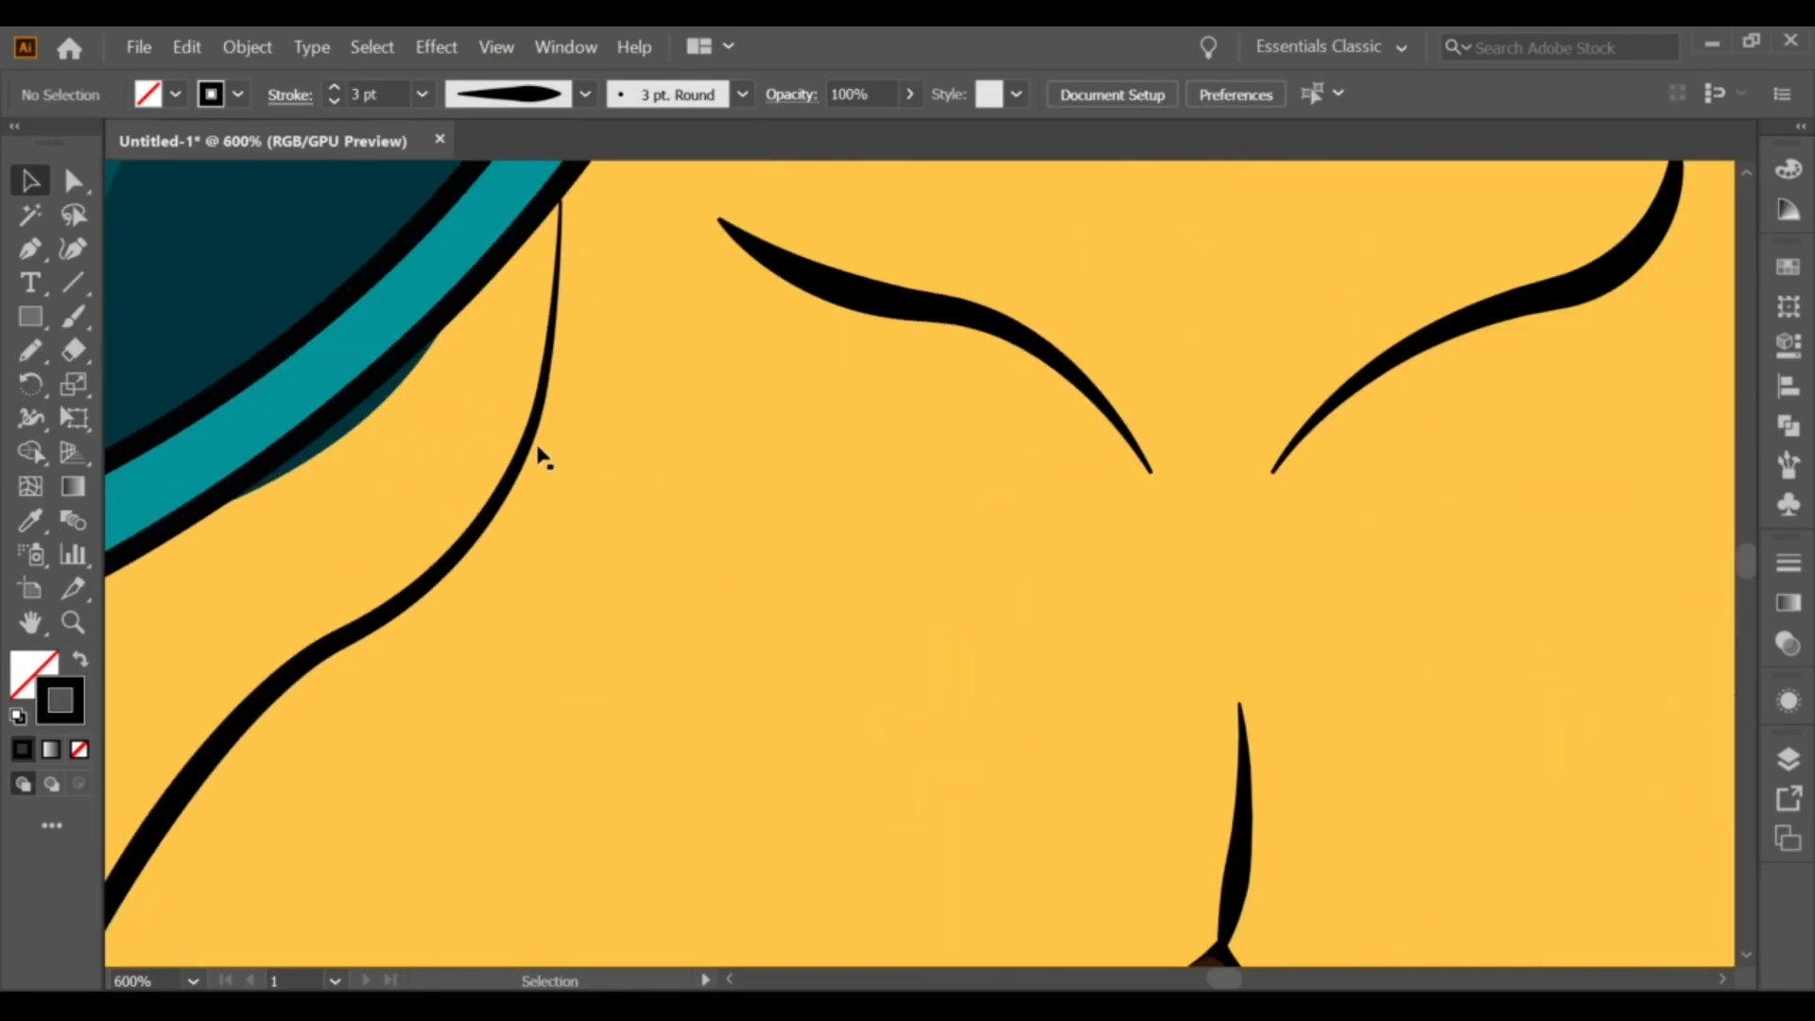
key(r)
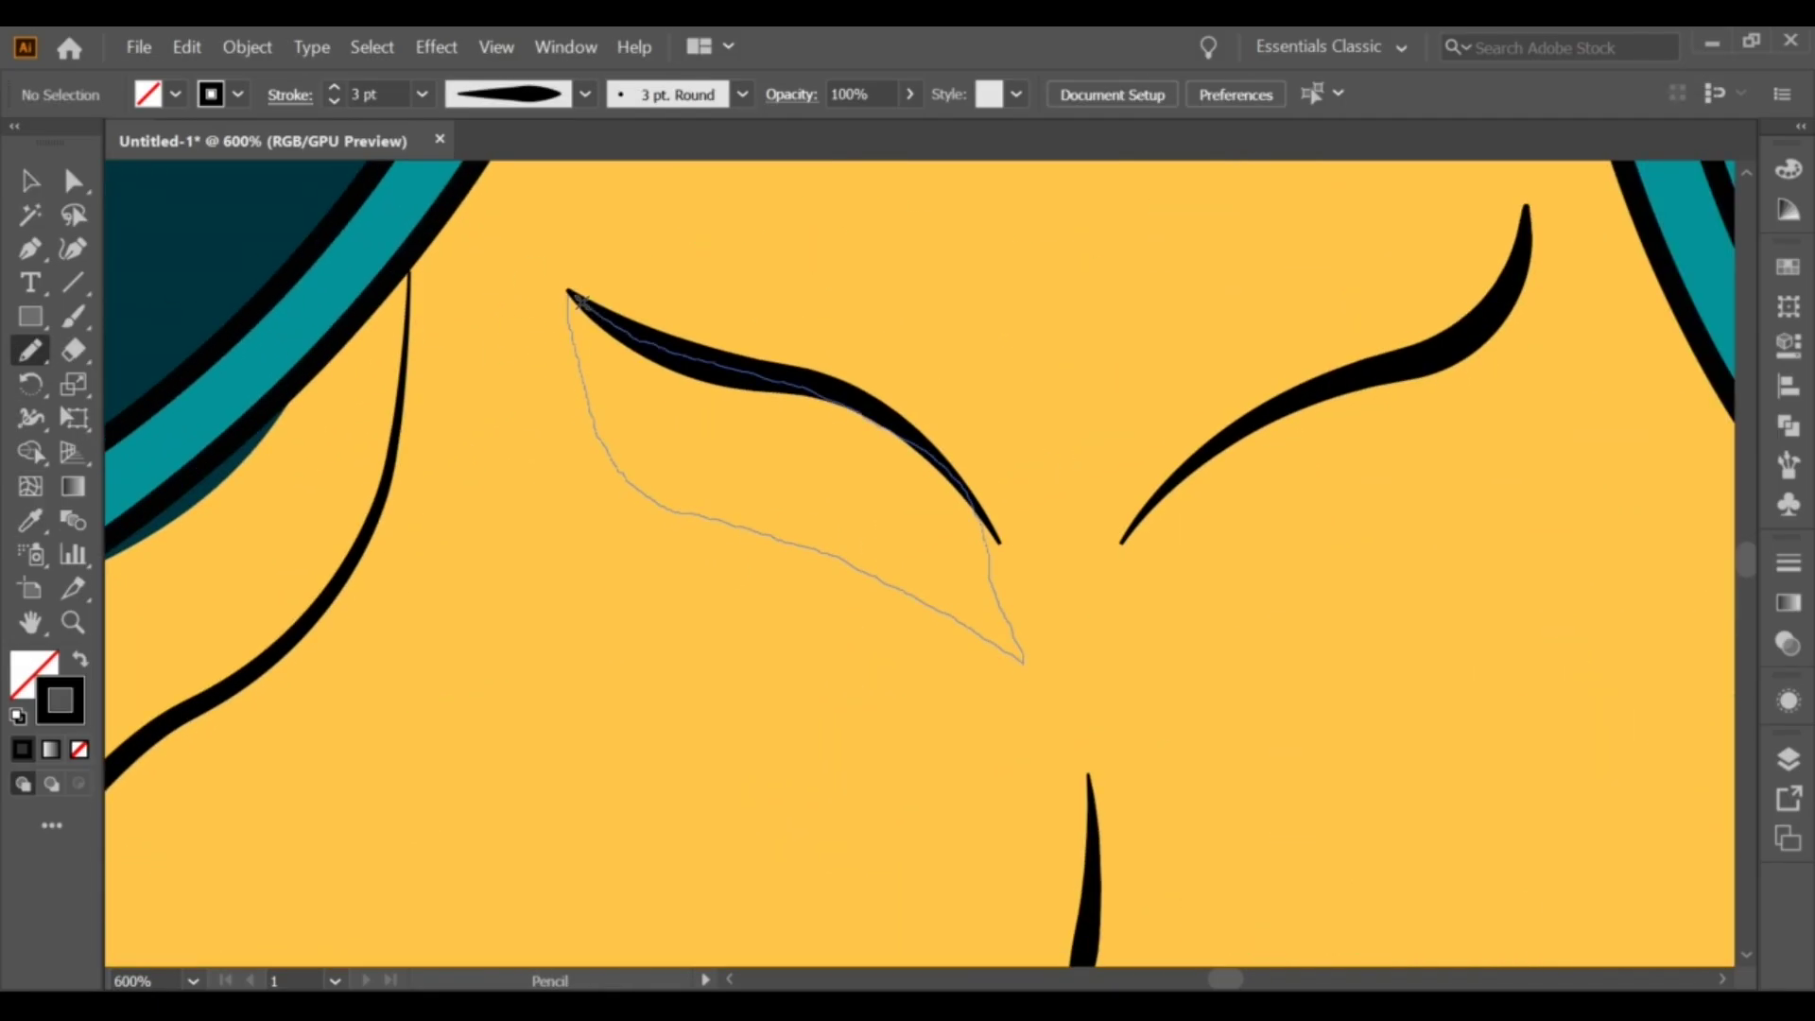
drag(581, 301, 578, 298)
key(ctrl+minus)
key(ctrl+minus)
key(ctrl+minus)
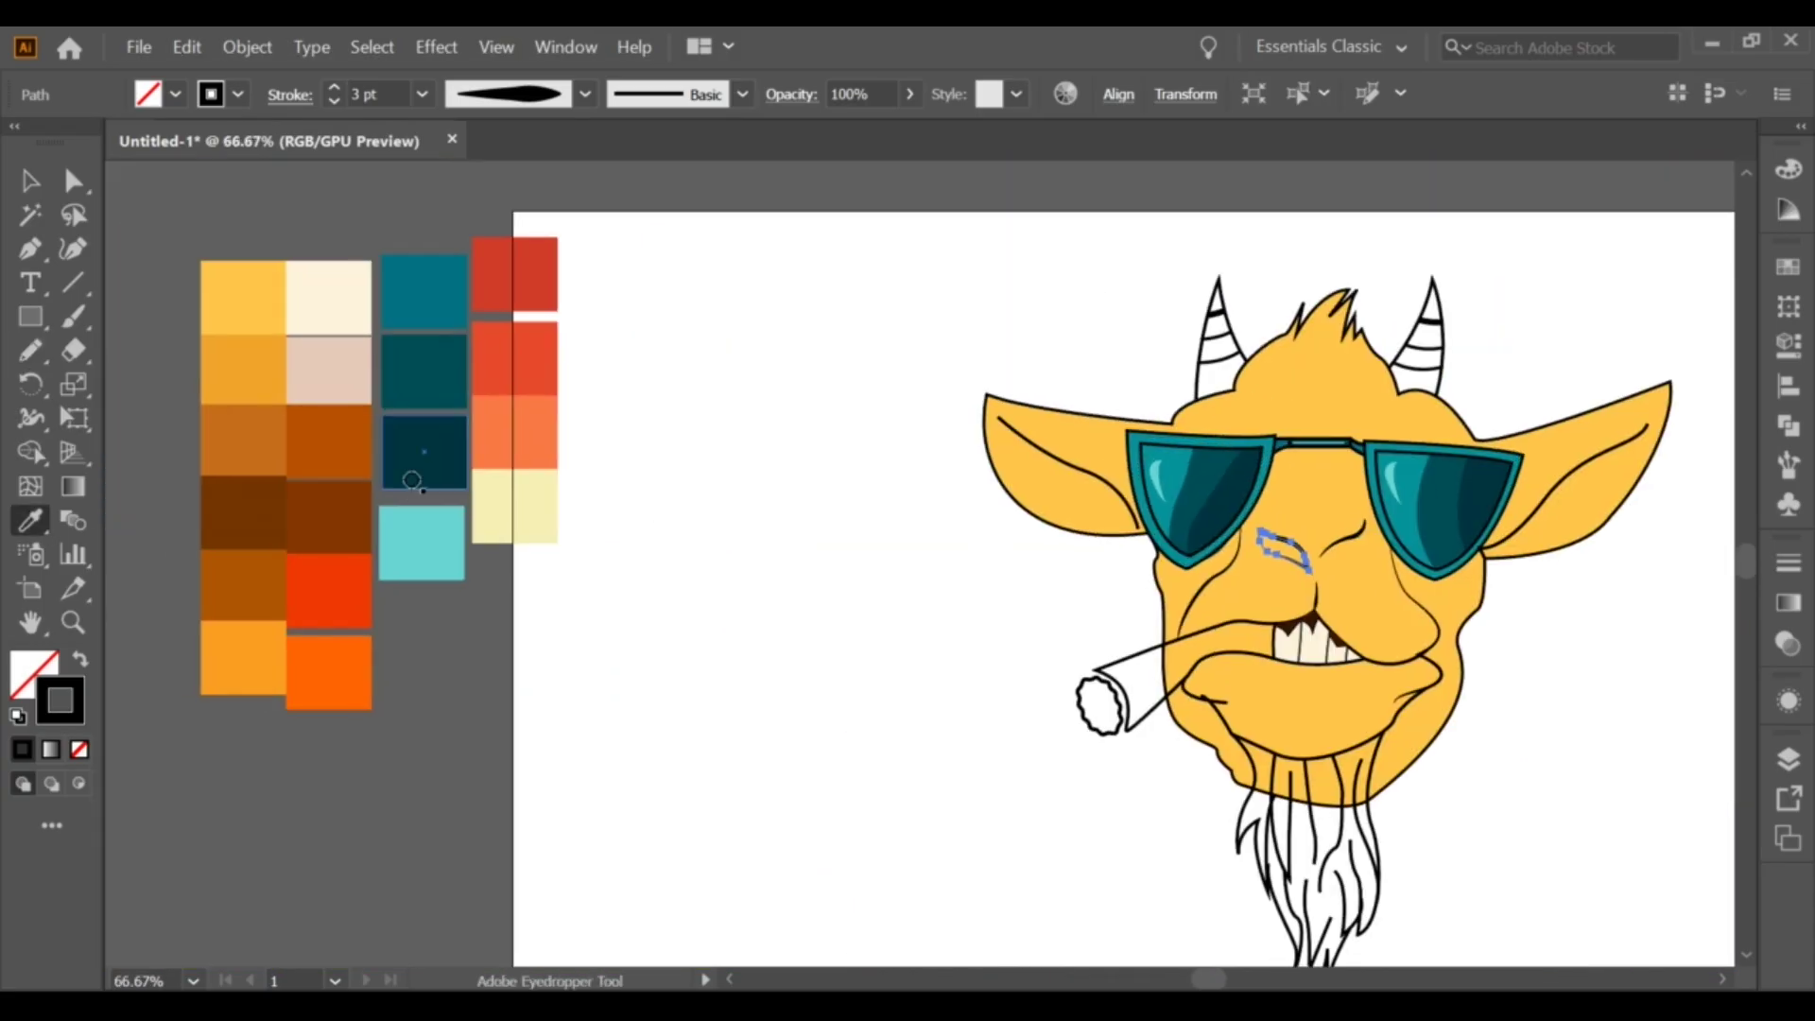
Step: Fill the left nose shading shape brown and send it behind the black curve
click(325, 456)
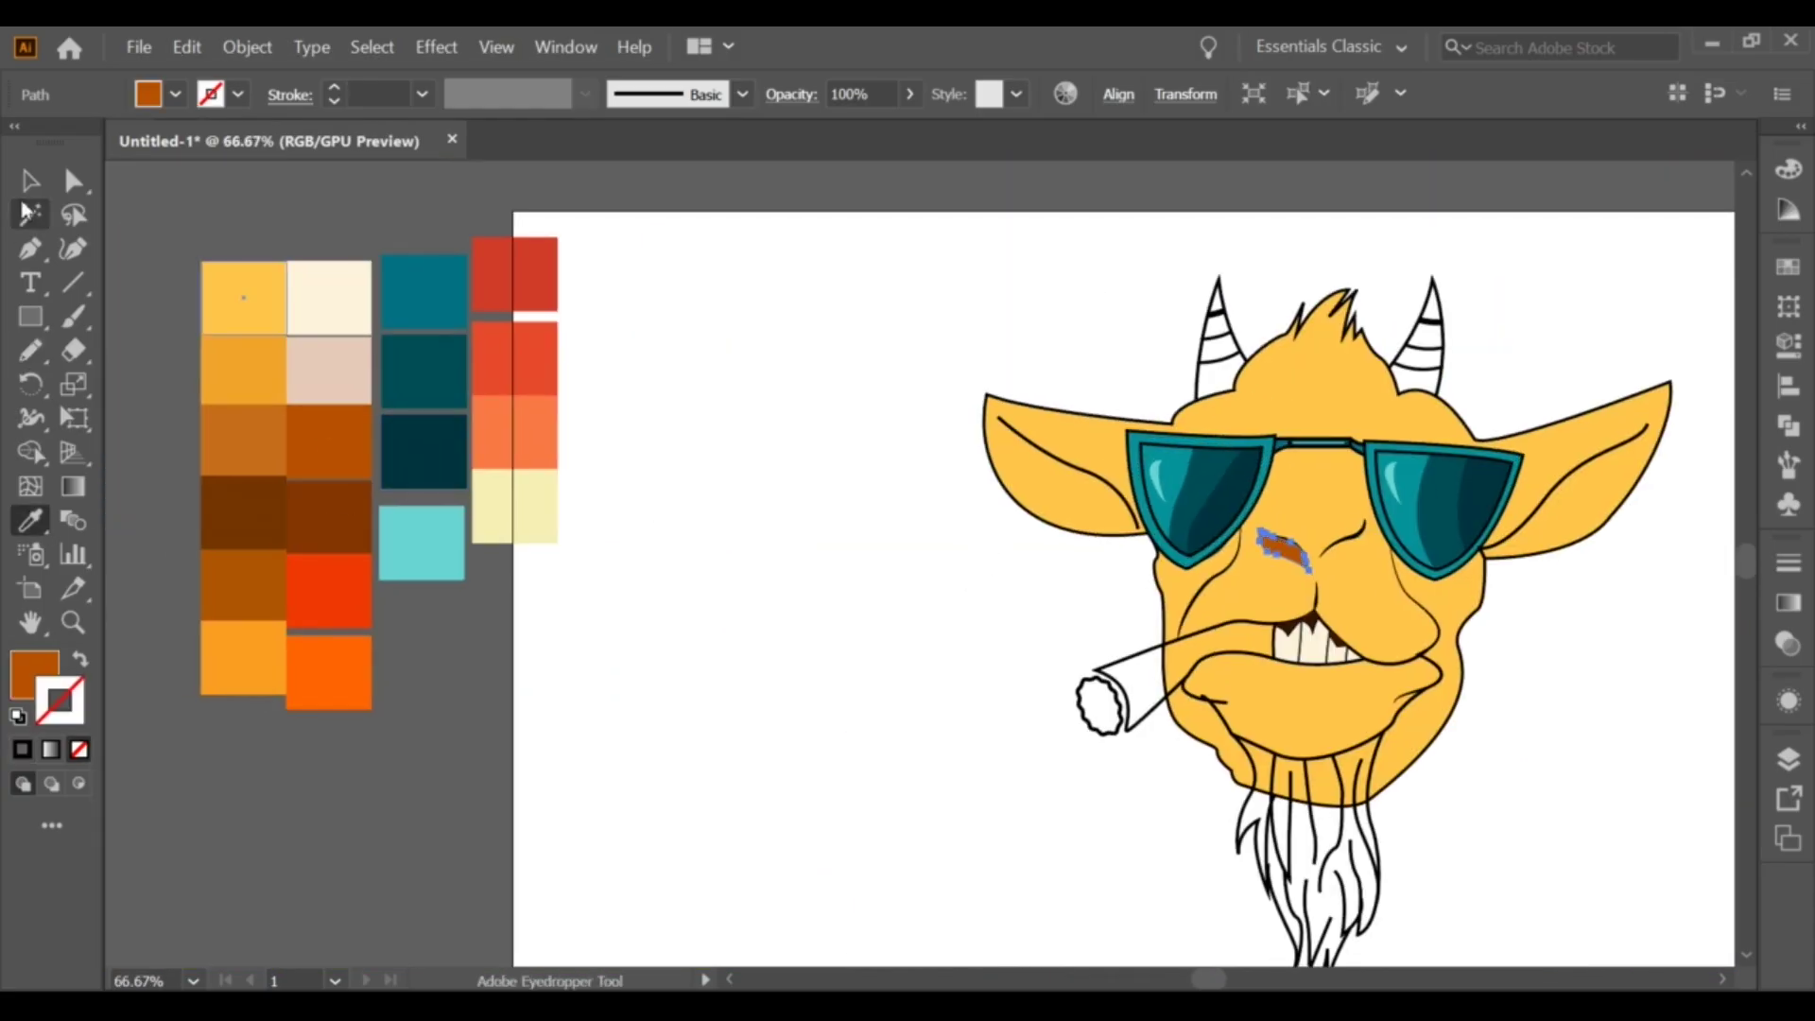
click(29, 180)
key(ctrl+plus)
key(ctrl+plus)
key(ctrl+plus)
right_click(1067, 411)
click(1406, 875)
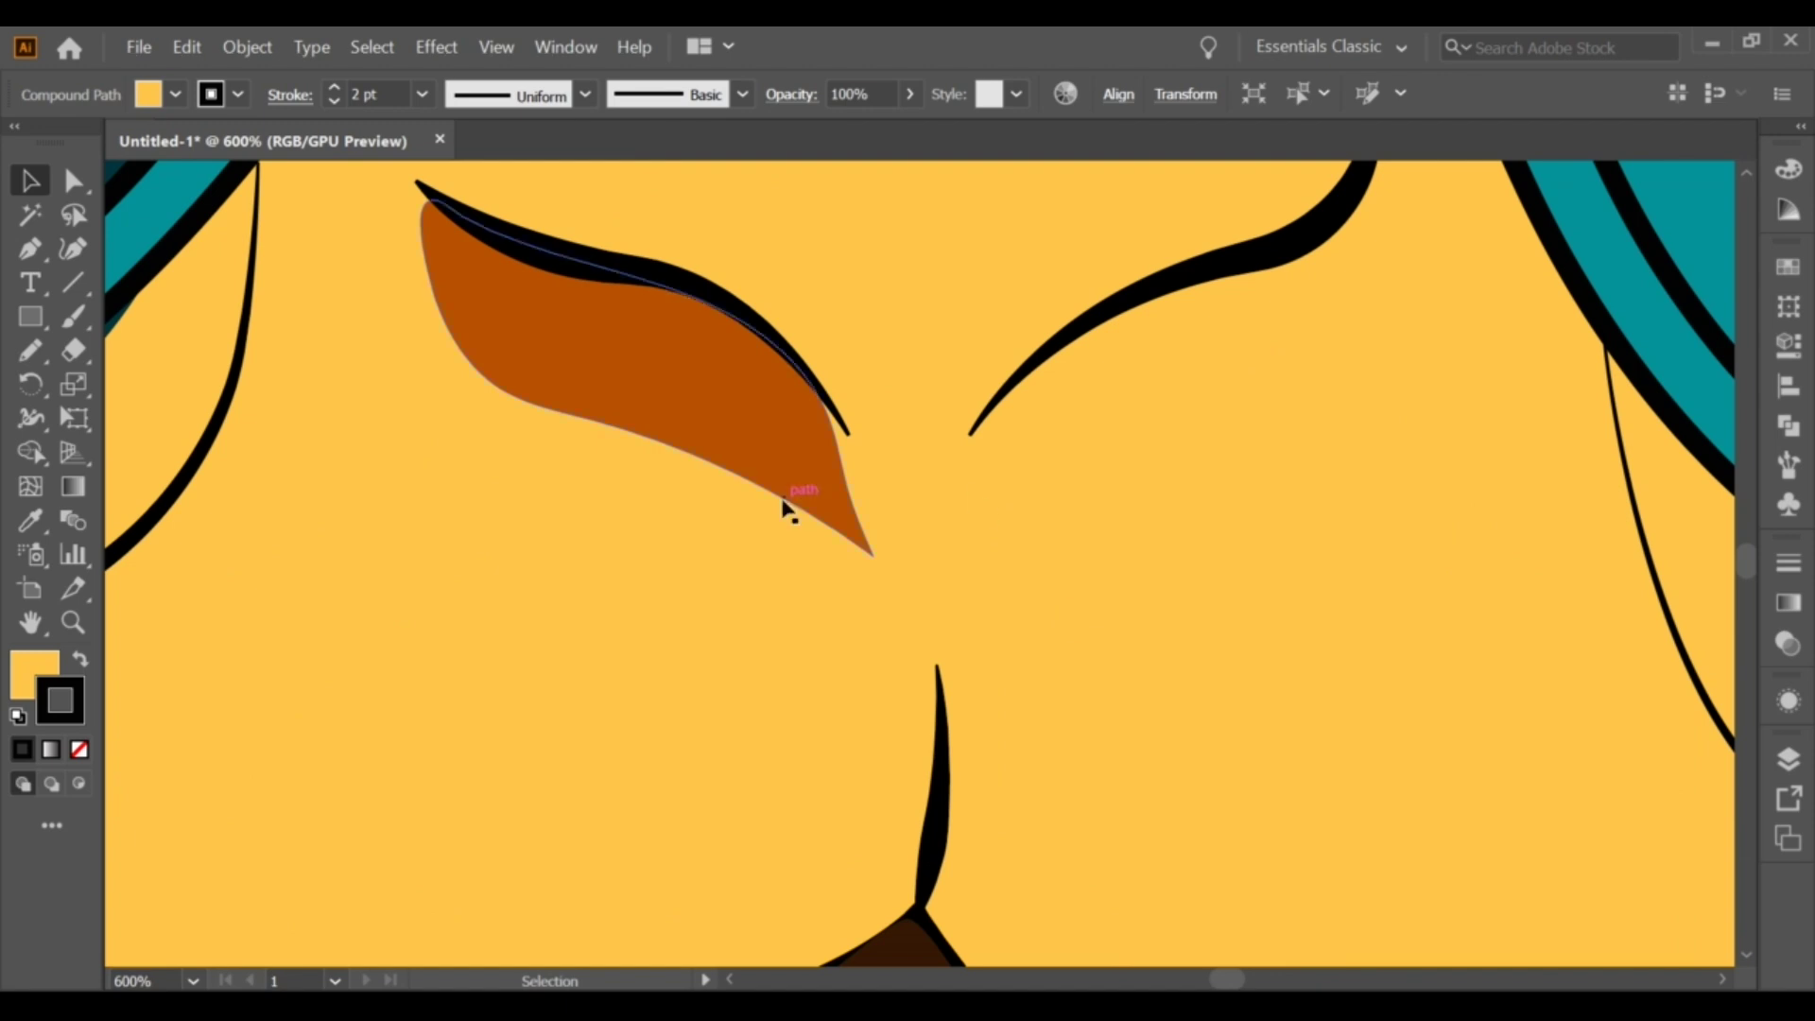
click(716, 482)
Step: Draw a matching shading shape on the right nose curve and send it behind the outline
click(976, 519)
drag(1086, 425, 1024, 564)
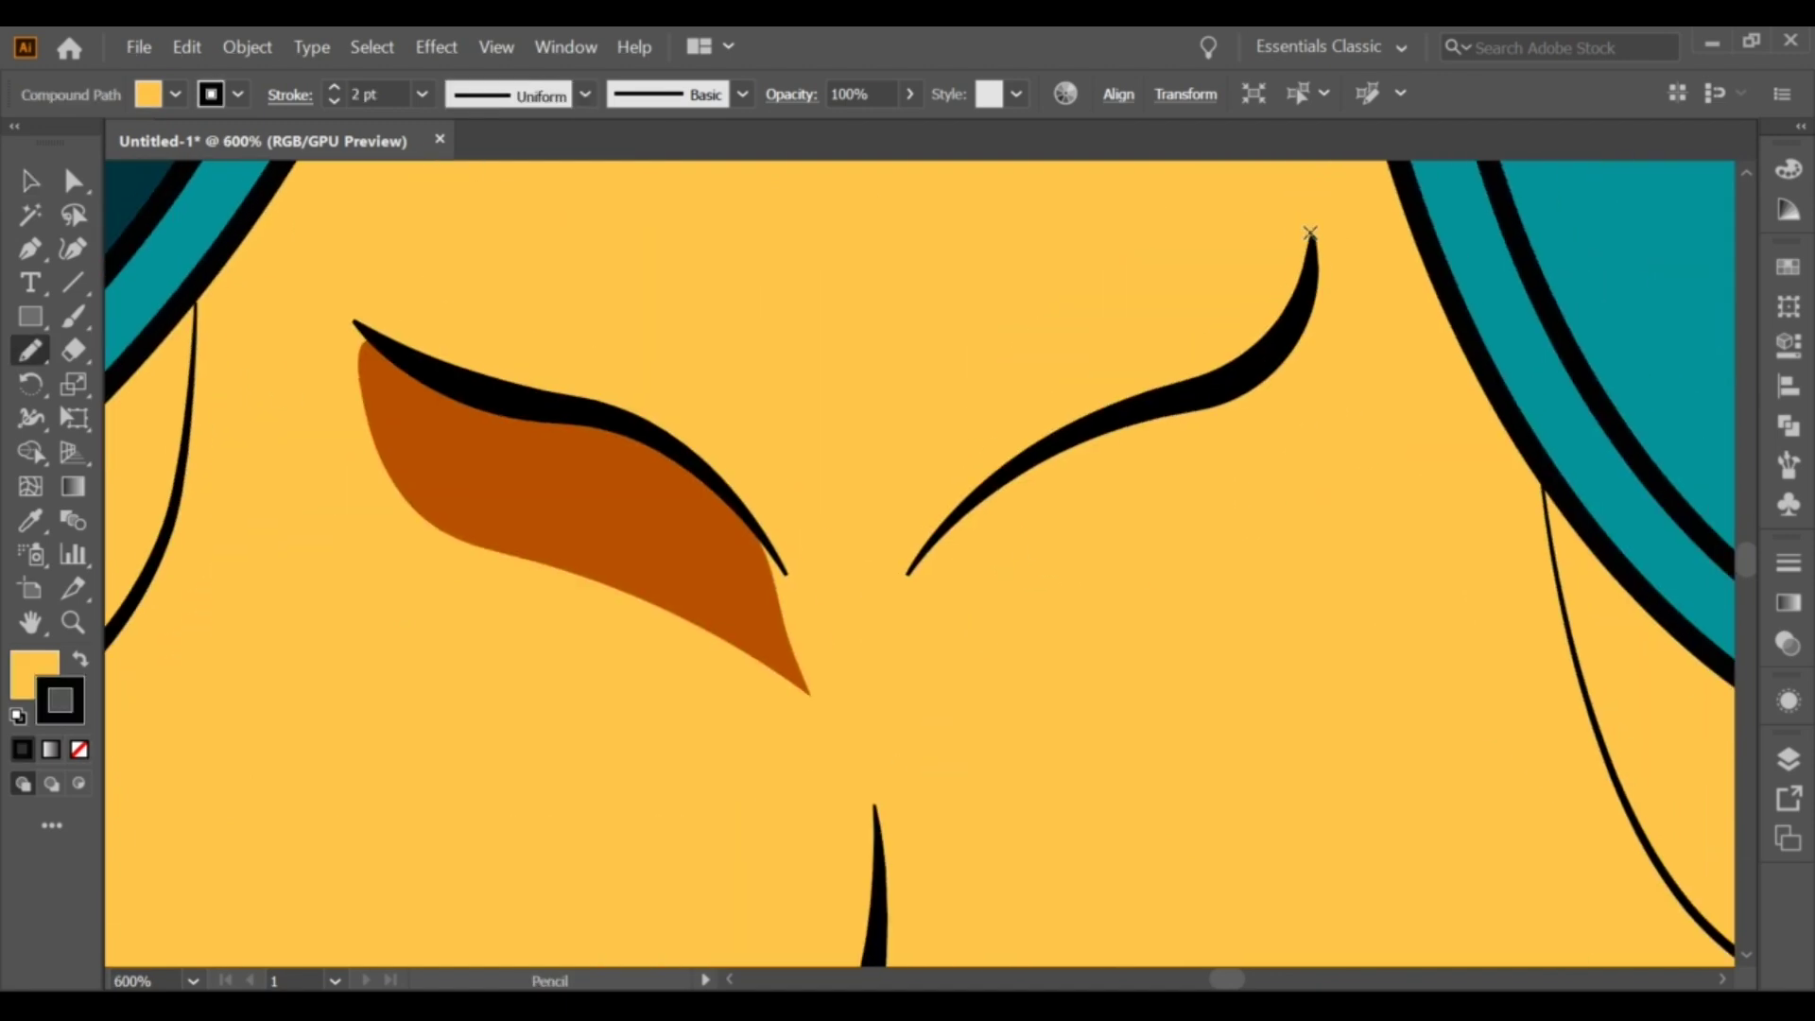
drag(1290, 311, 1312, 248)
key(v)
right_click(1102, 554)
click(1407, 510)
key(ctrl+bracketright)
Step: Draw a small nostril shape and fill it brown
click(392, 572)
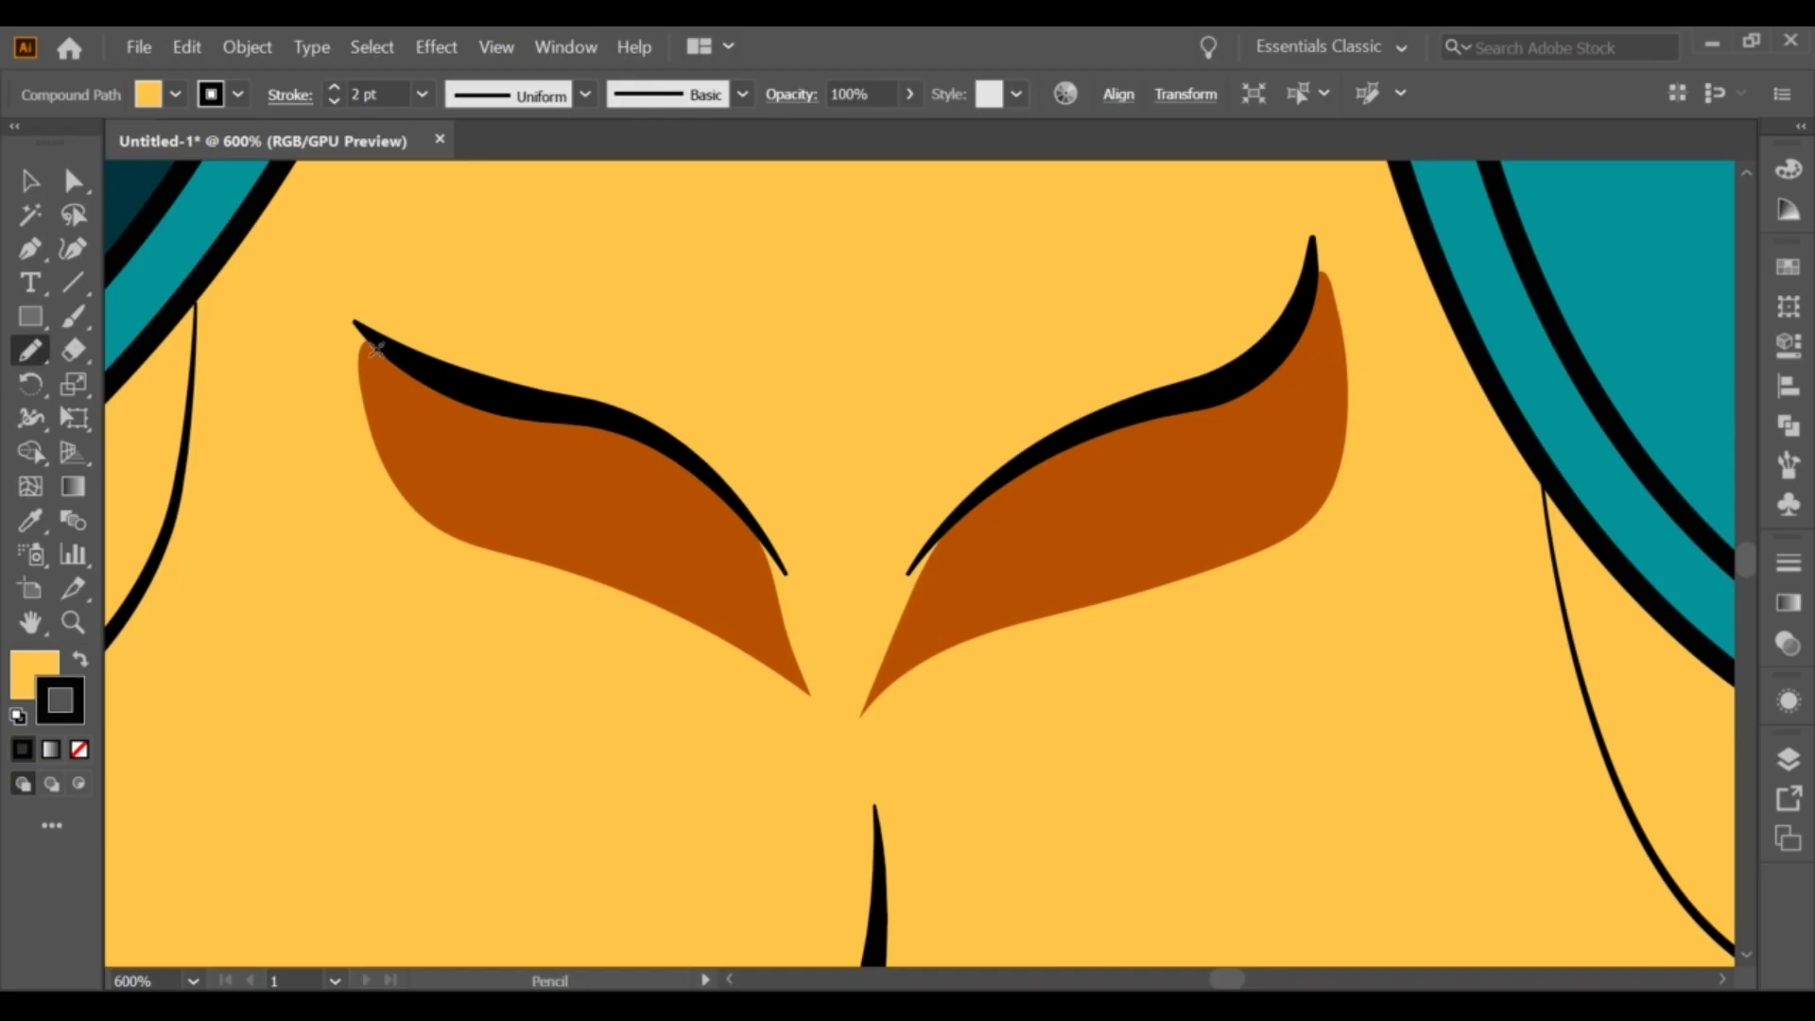
drag(376, 367, 376, 367)
key(ctrl+minus)
key(ctrl+minus)
key(ctrl+minus)
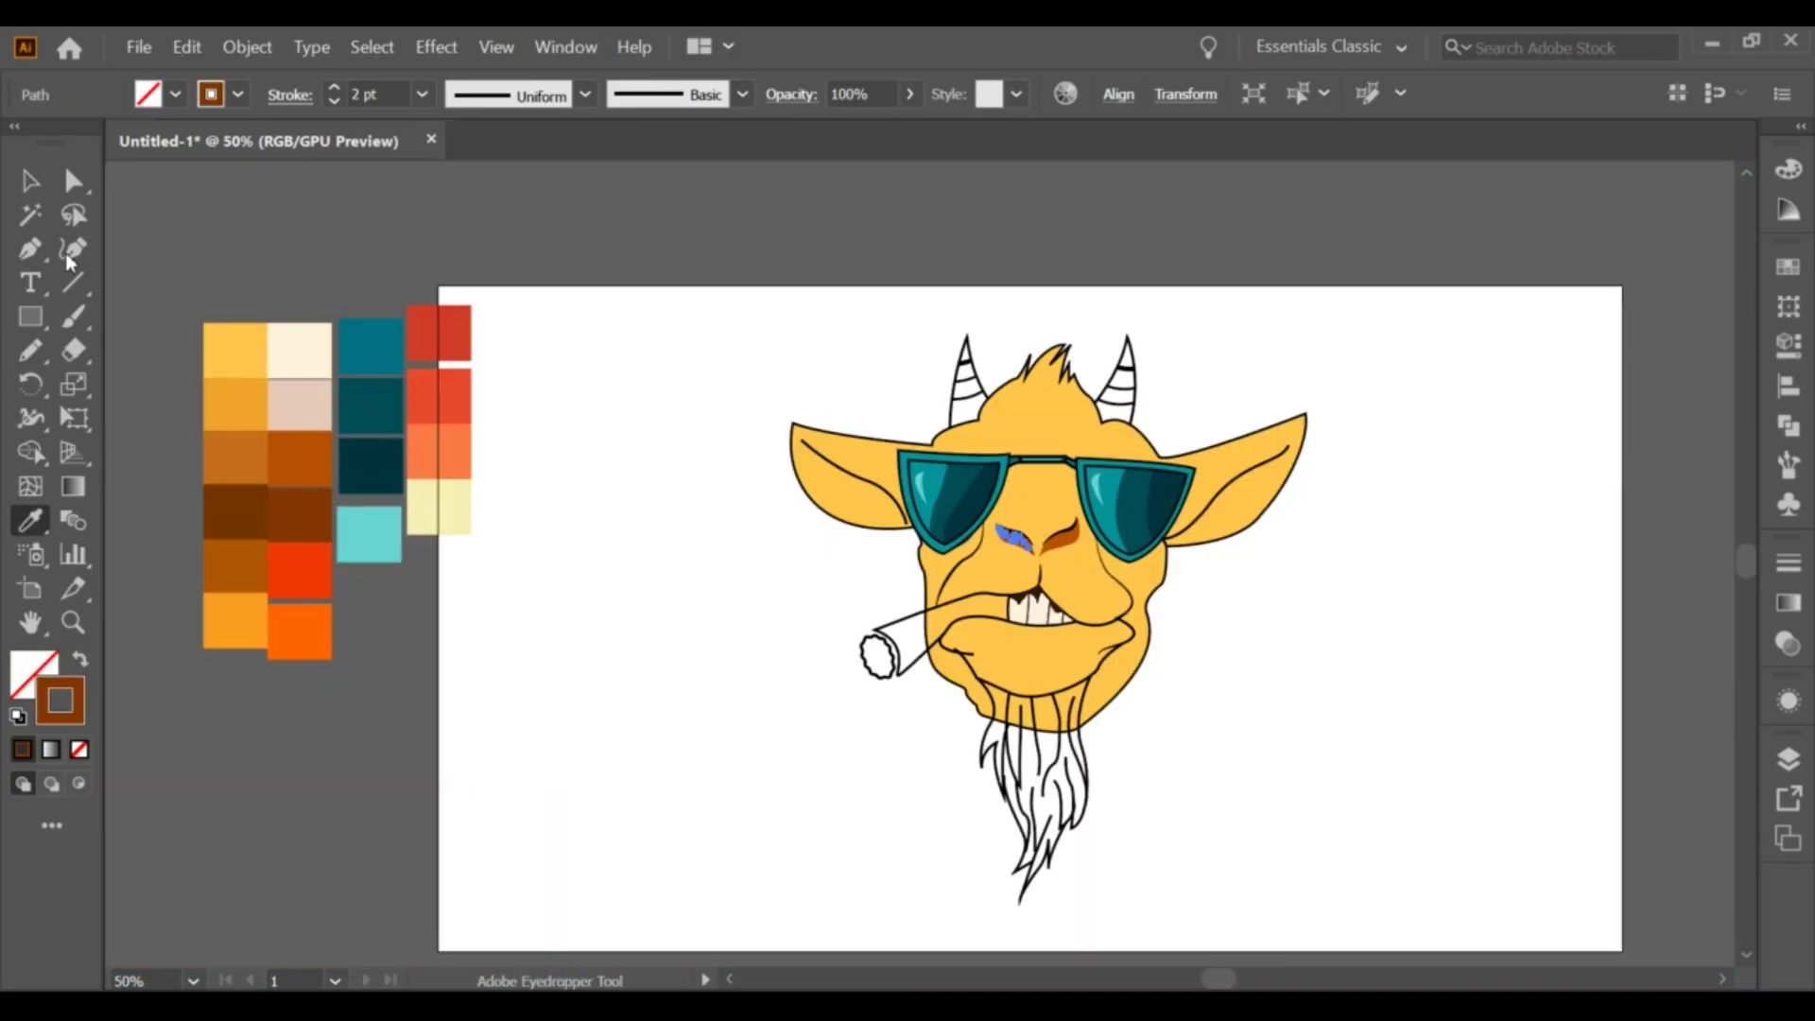
click(203, 393)
key(v)
key(ctrl+shift+a)
Step: Draw lighter brown highlight bands along the tops of both nostril shapes
key(ctrl+plus)
key(ctrl+plus)
key(ctrl+plus)
key(ctrl+minus)
key(ctrl+minus)
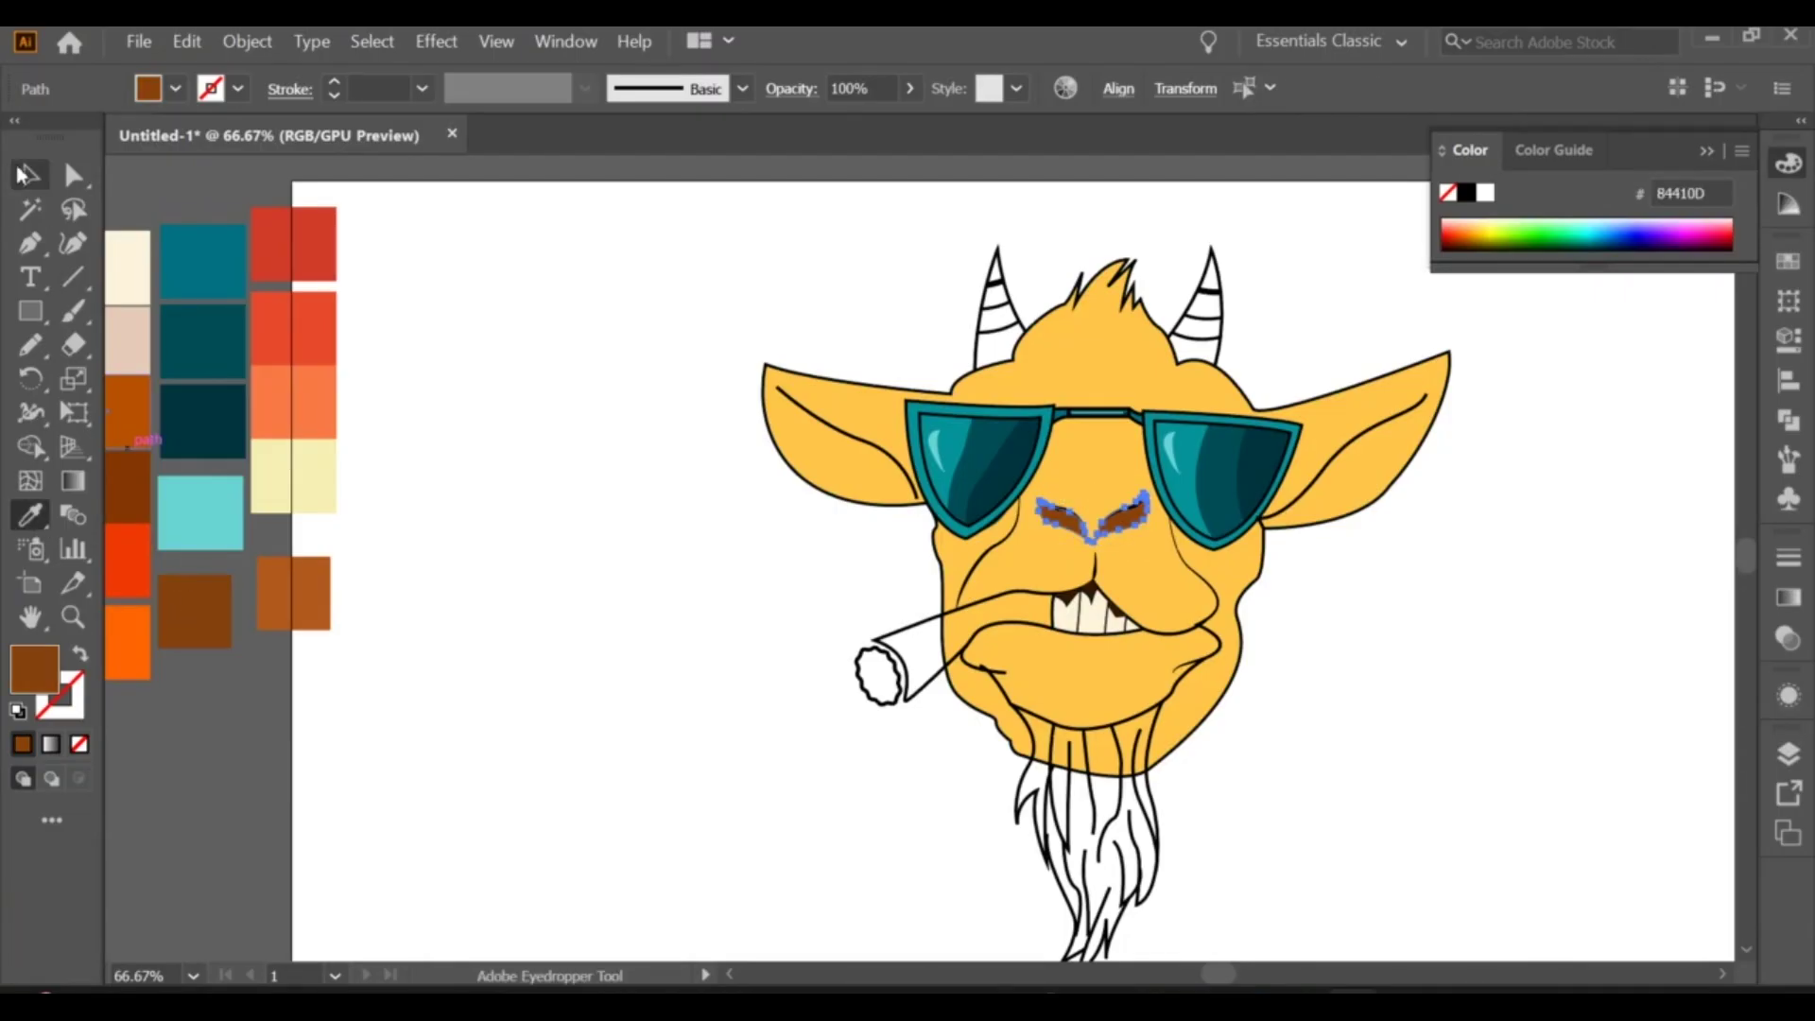
key(ctrl+shift+a)
key(ctrl+plus)
key(ctrl+plus)
key(ctrl+plus)
key(ctrl+plus)
key(ctrl+plus)
key(n)
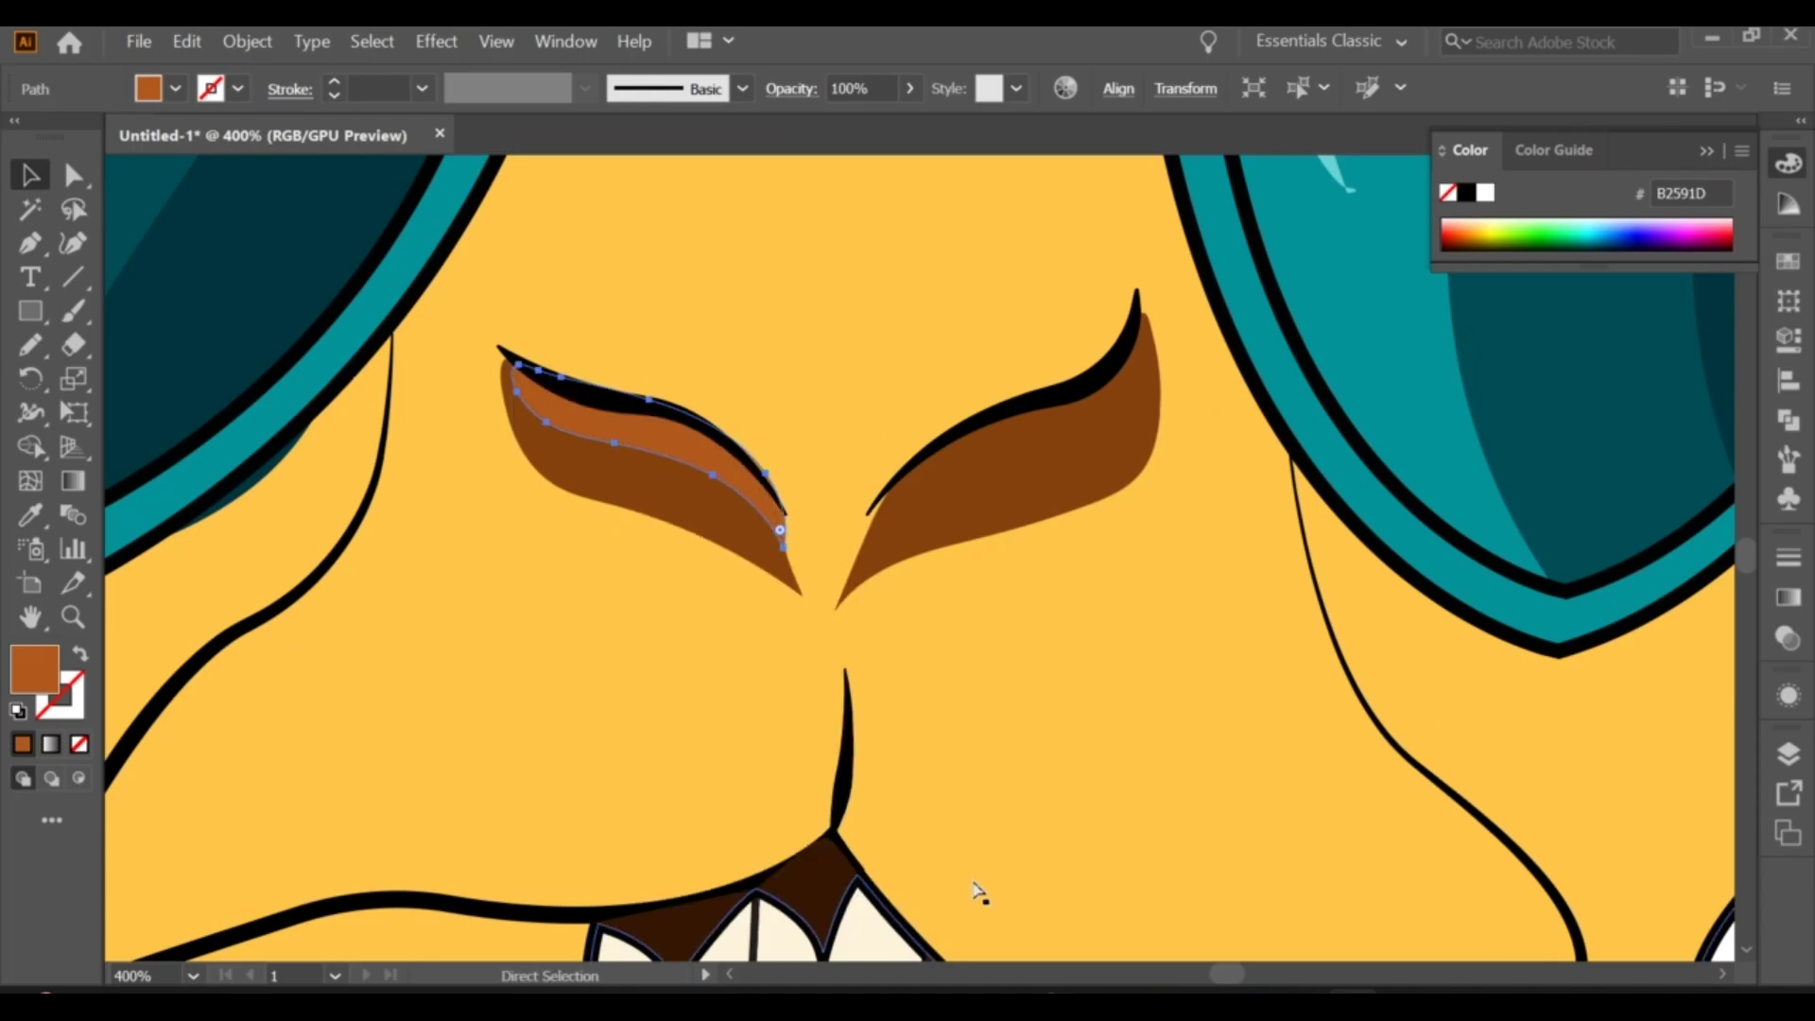
click(631, 666)
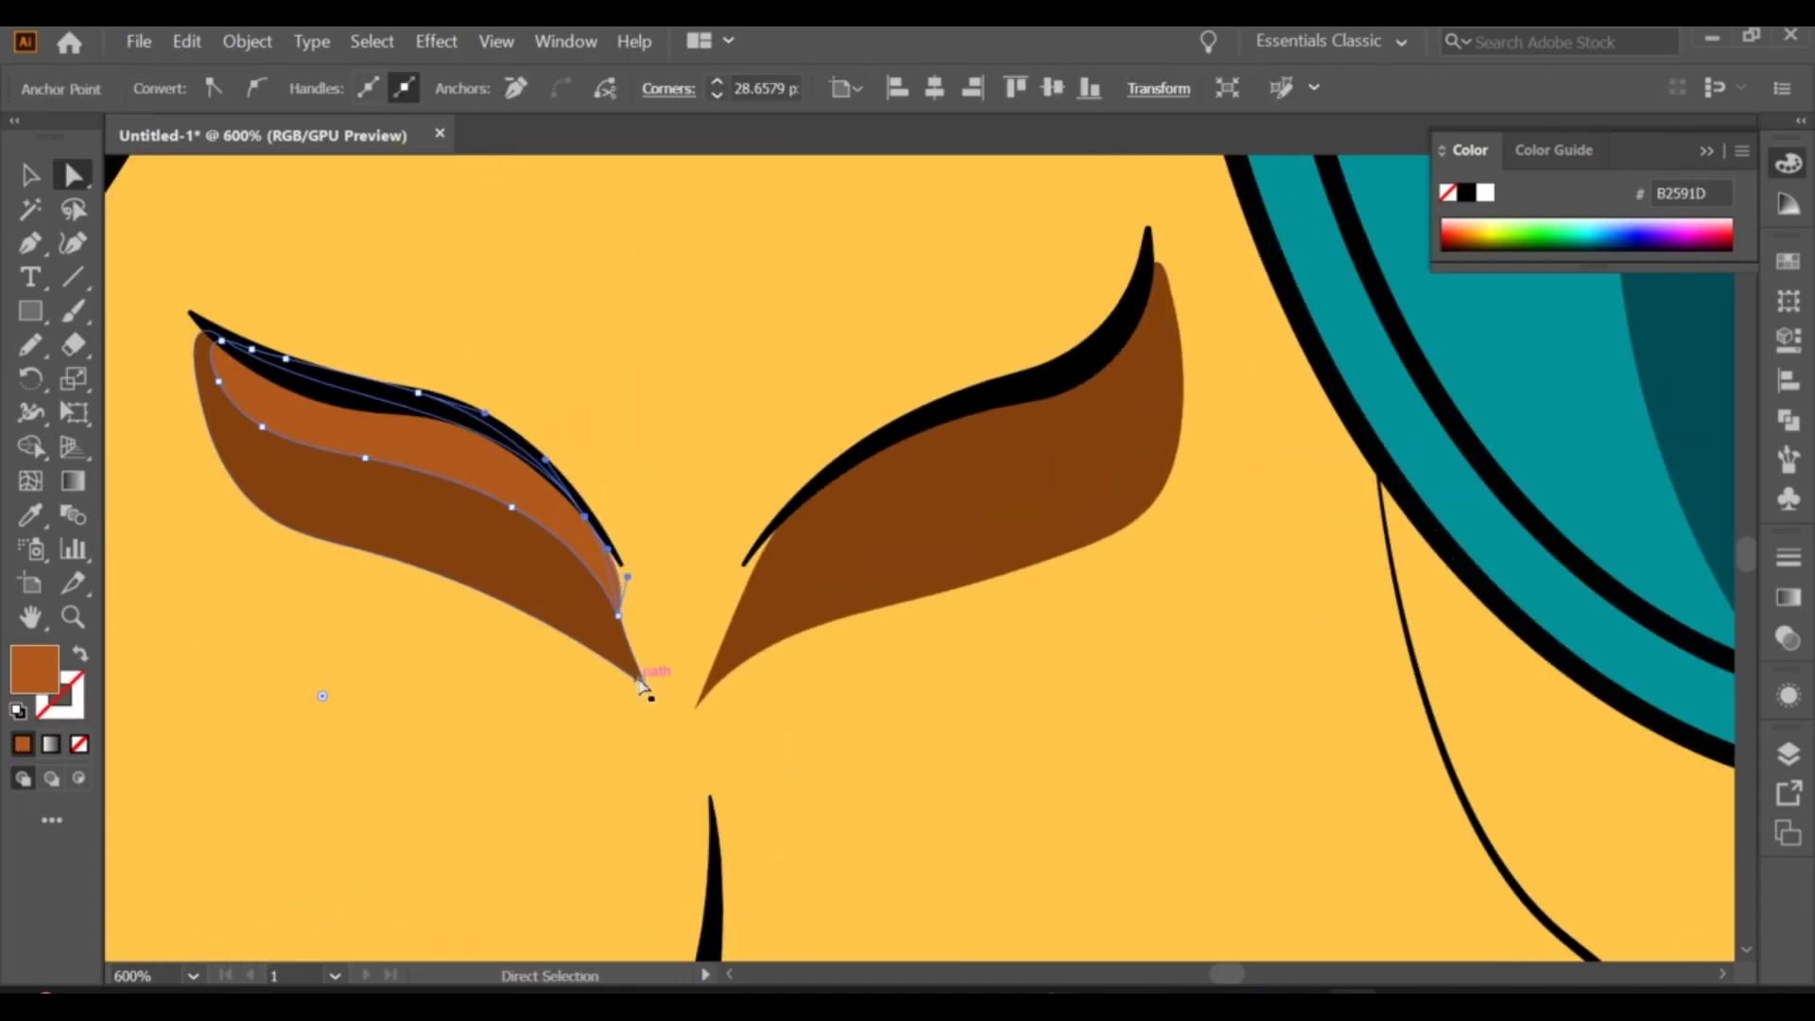
click(694, 709)
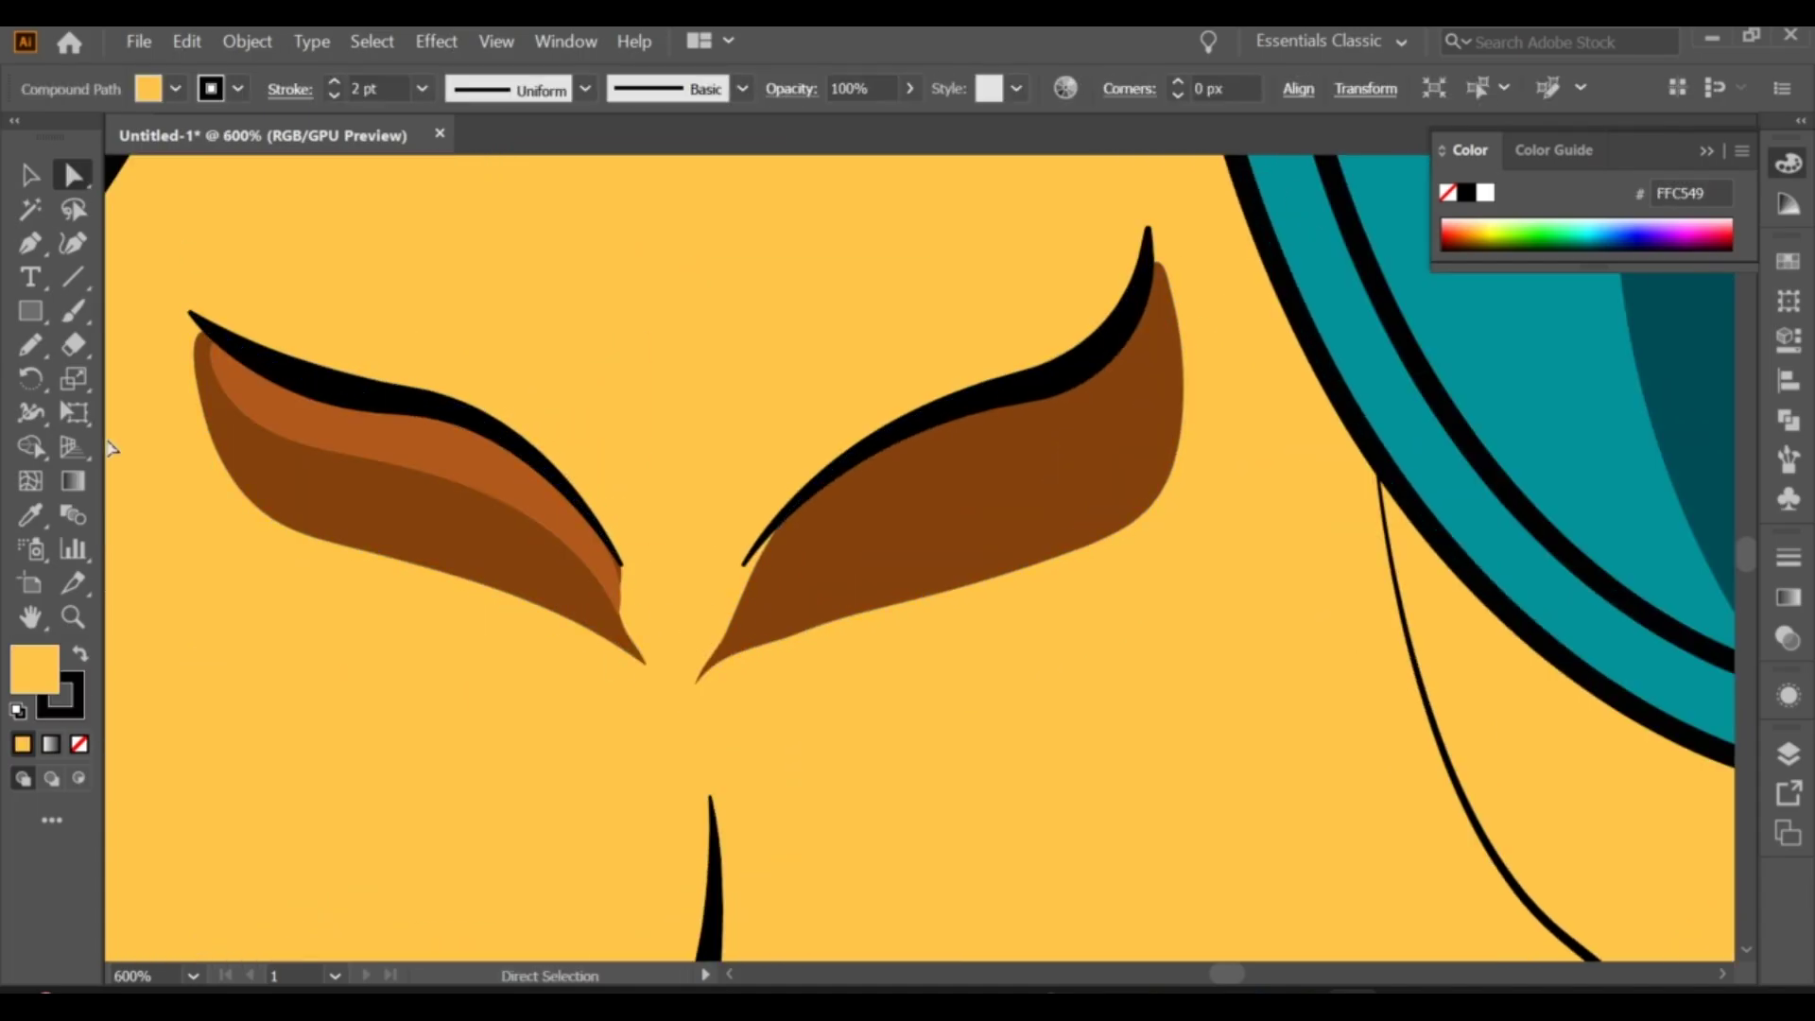
key(n)
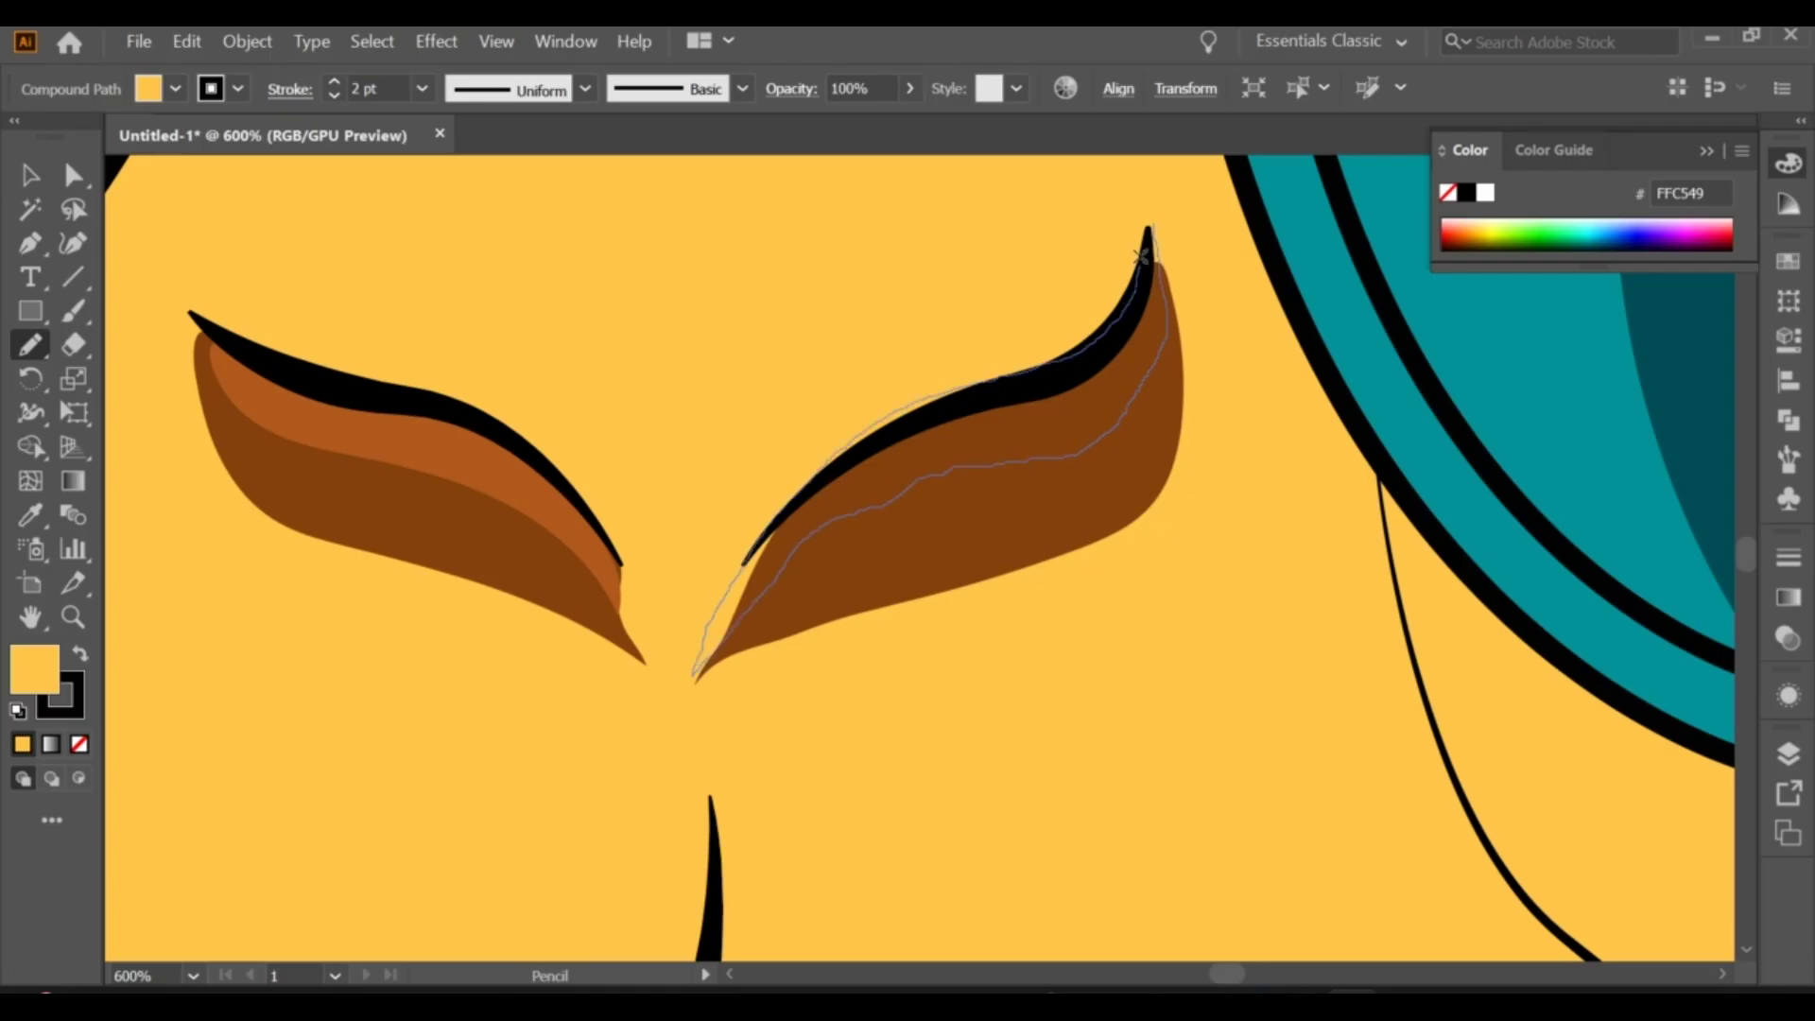
key(v)
scroll(1037, 804, down, 4)
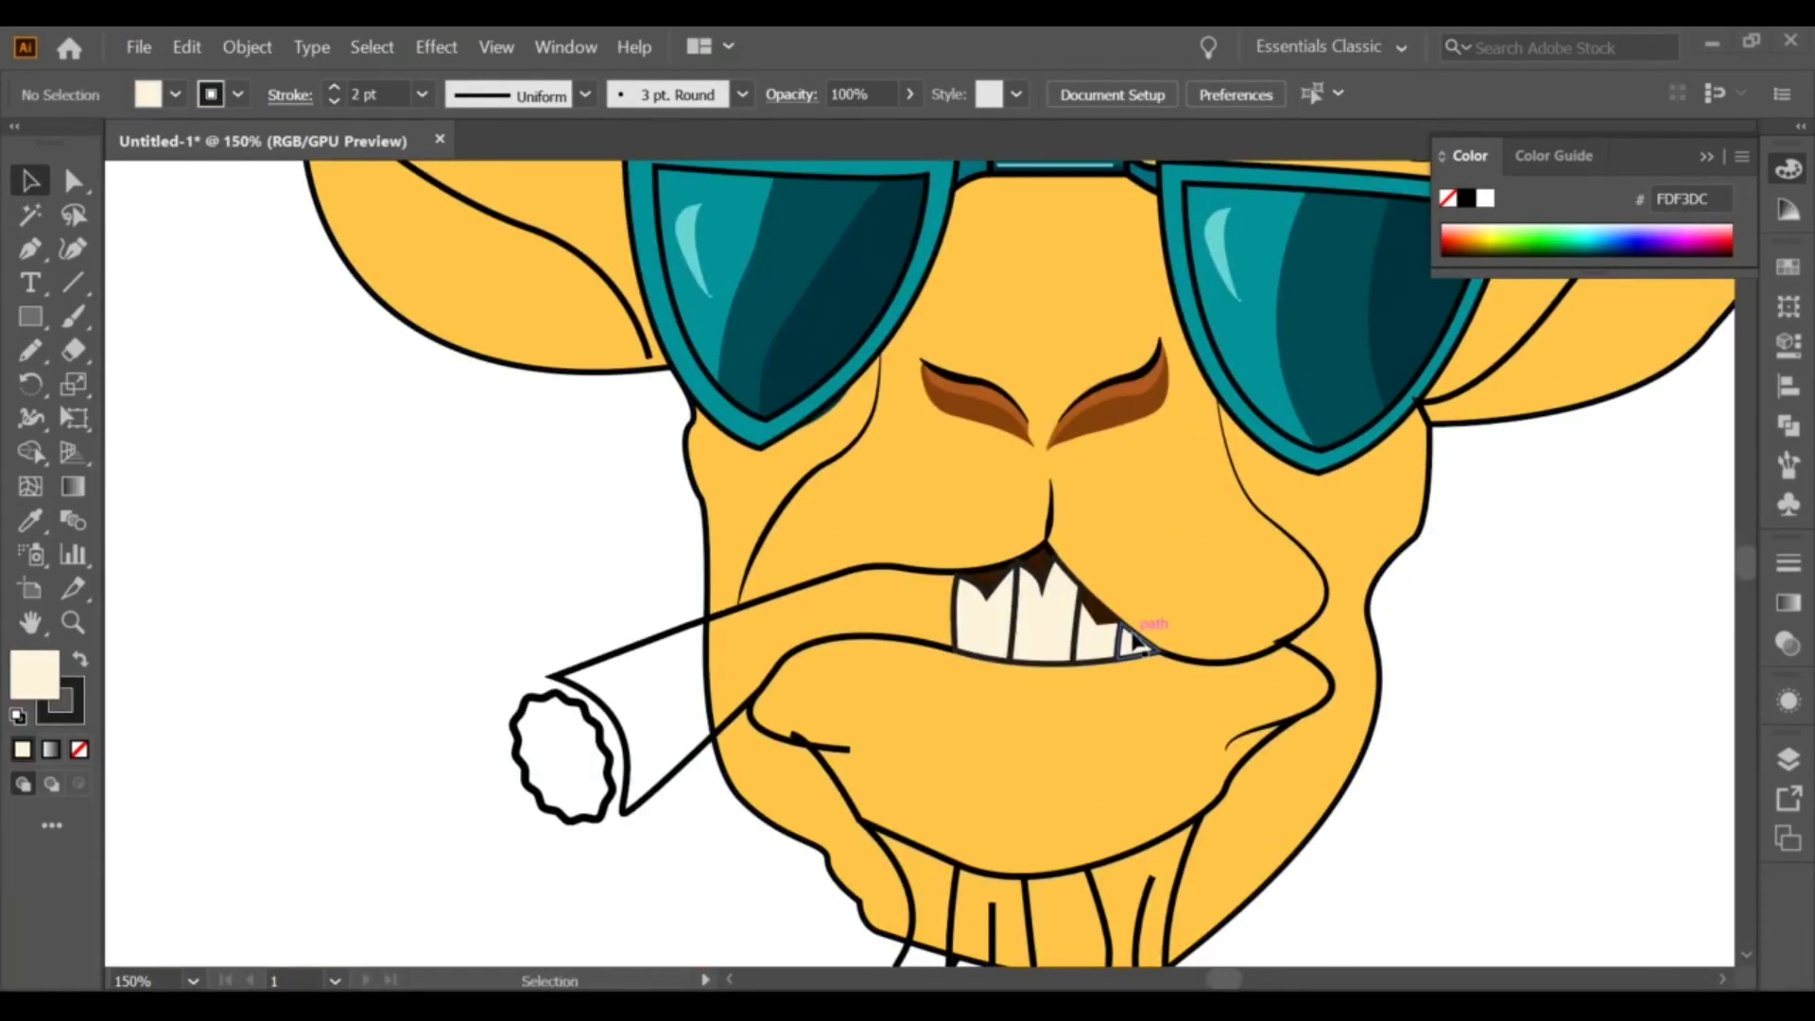
Step: Draw the right-side nose shading, fill it orange, and send it behind the glasses
key(n)
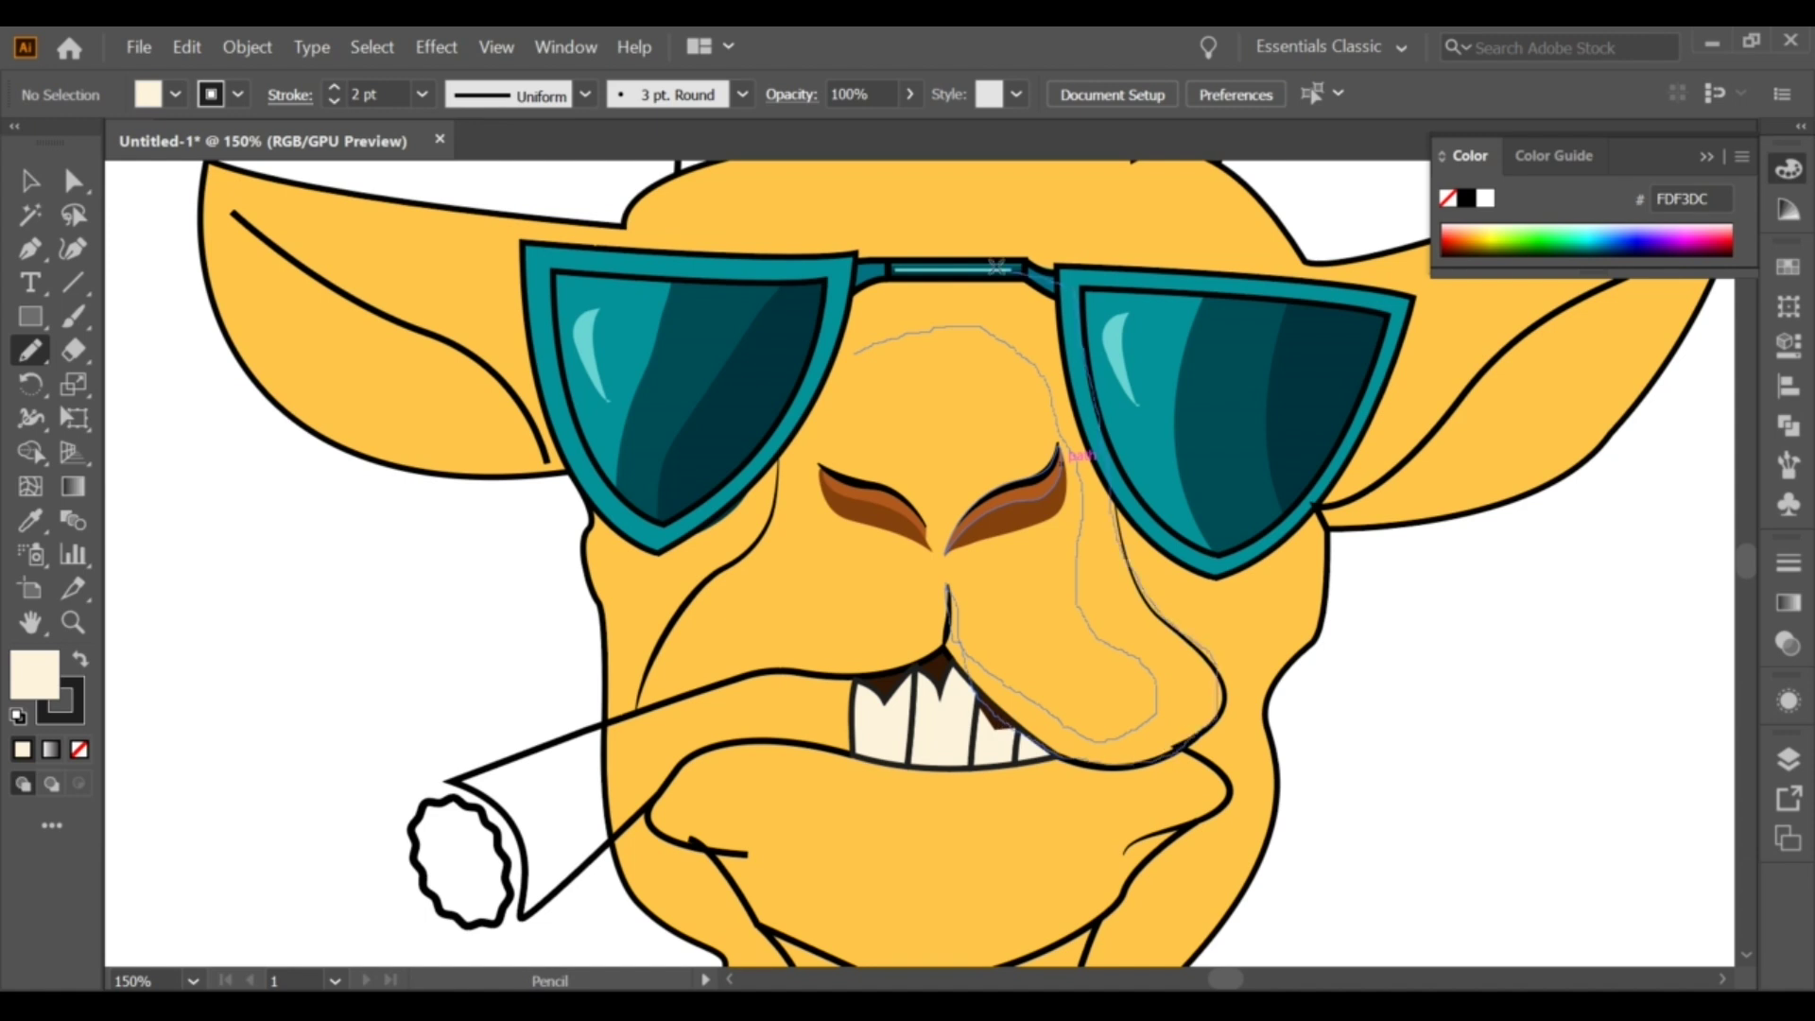
key(ctrl+minus)
key(ctrl+minus)
key(ctrl+minus)
click(31, 520)
click(236, 331)
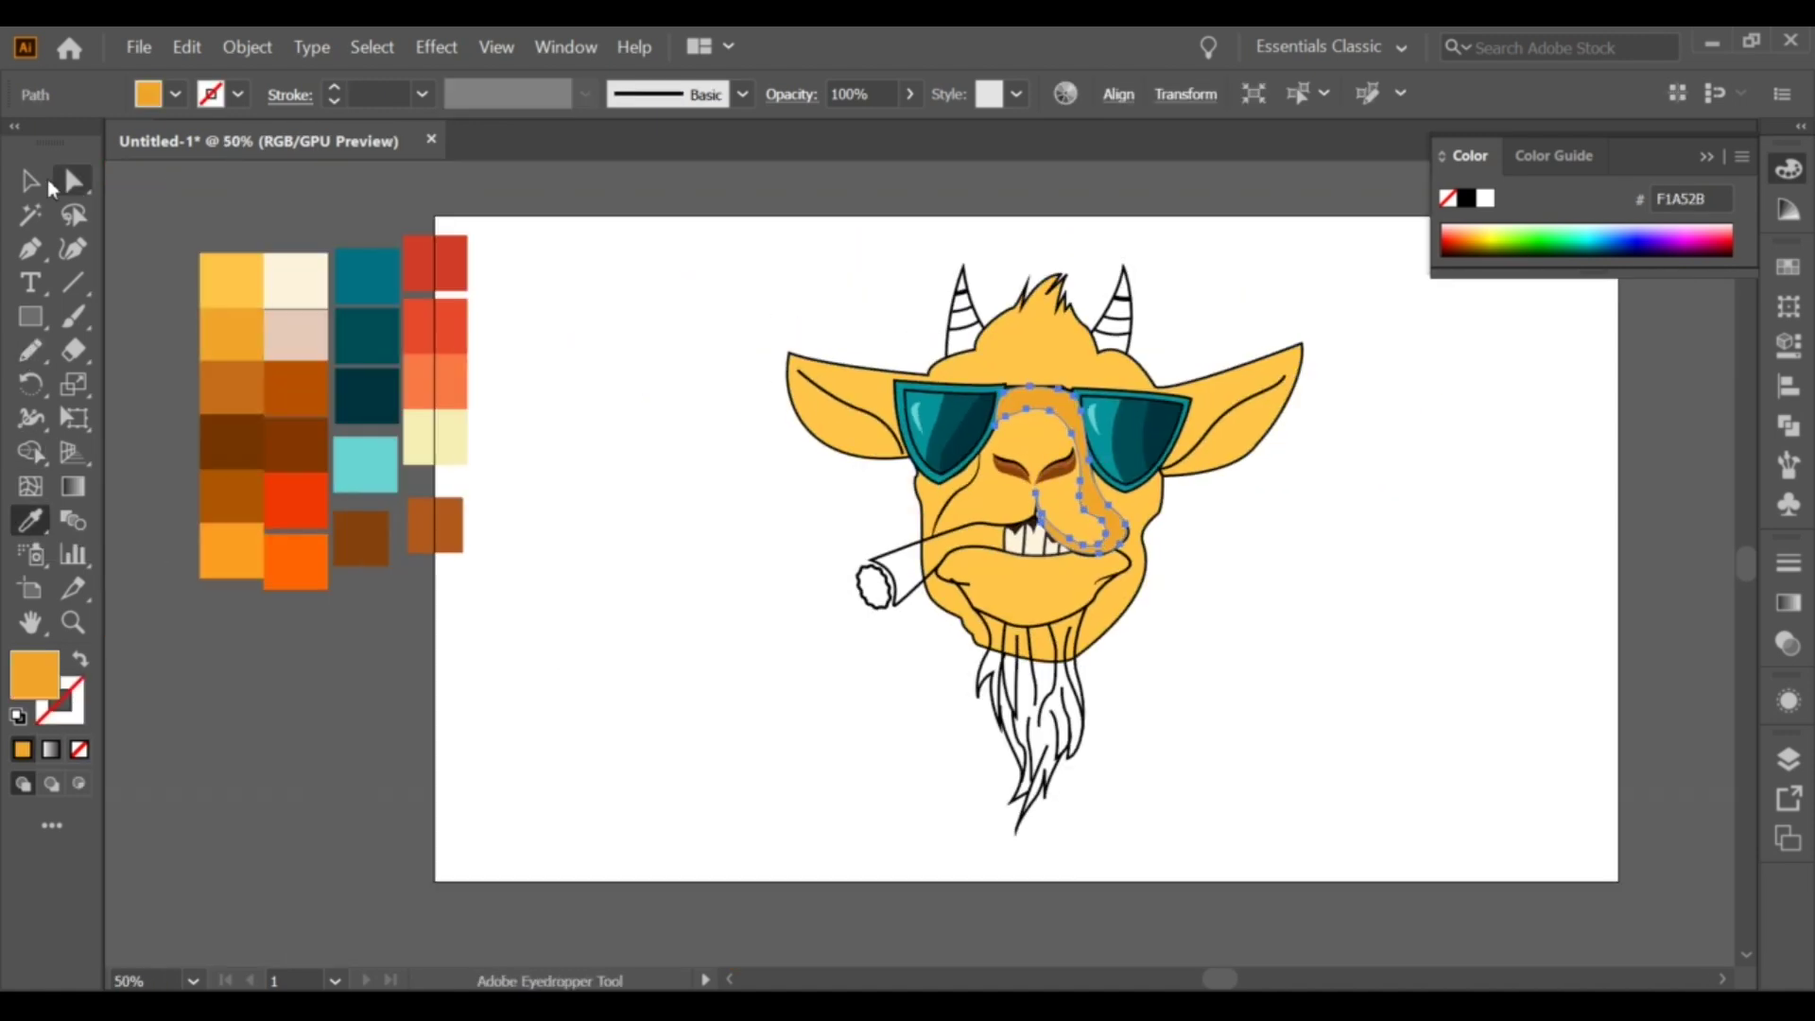
key(ctrl+plus)
key(ctrl+plus)
key(ctrl+plus)
drag(1059, 397, 1005, 386)
key(ctrl+[)
Step: Reshape the orange nose shading by dragging its edge and anchor points
drag(1361, 757, 1260, 719)
key(a)
drag(1136, 624, 1196, 690)
key(ctrl+plus)
key(ctrl+plus)
click(922, 673)
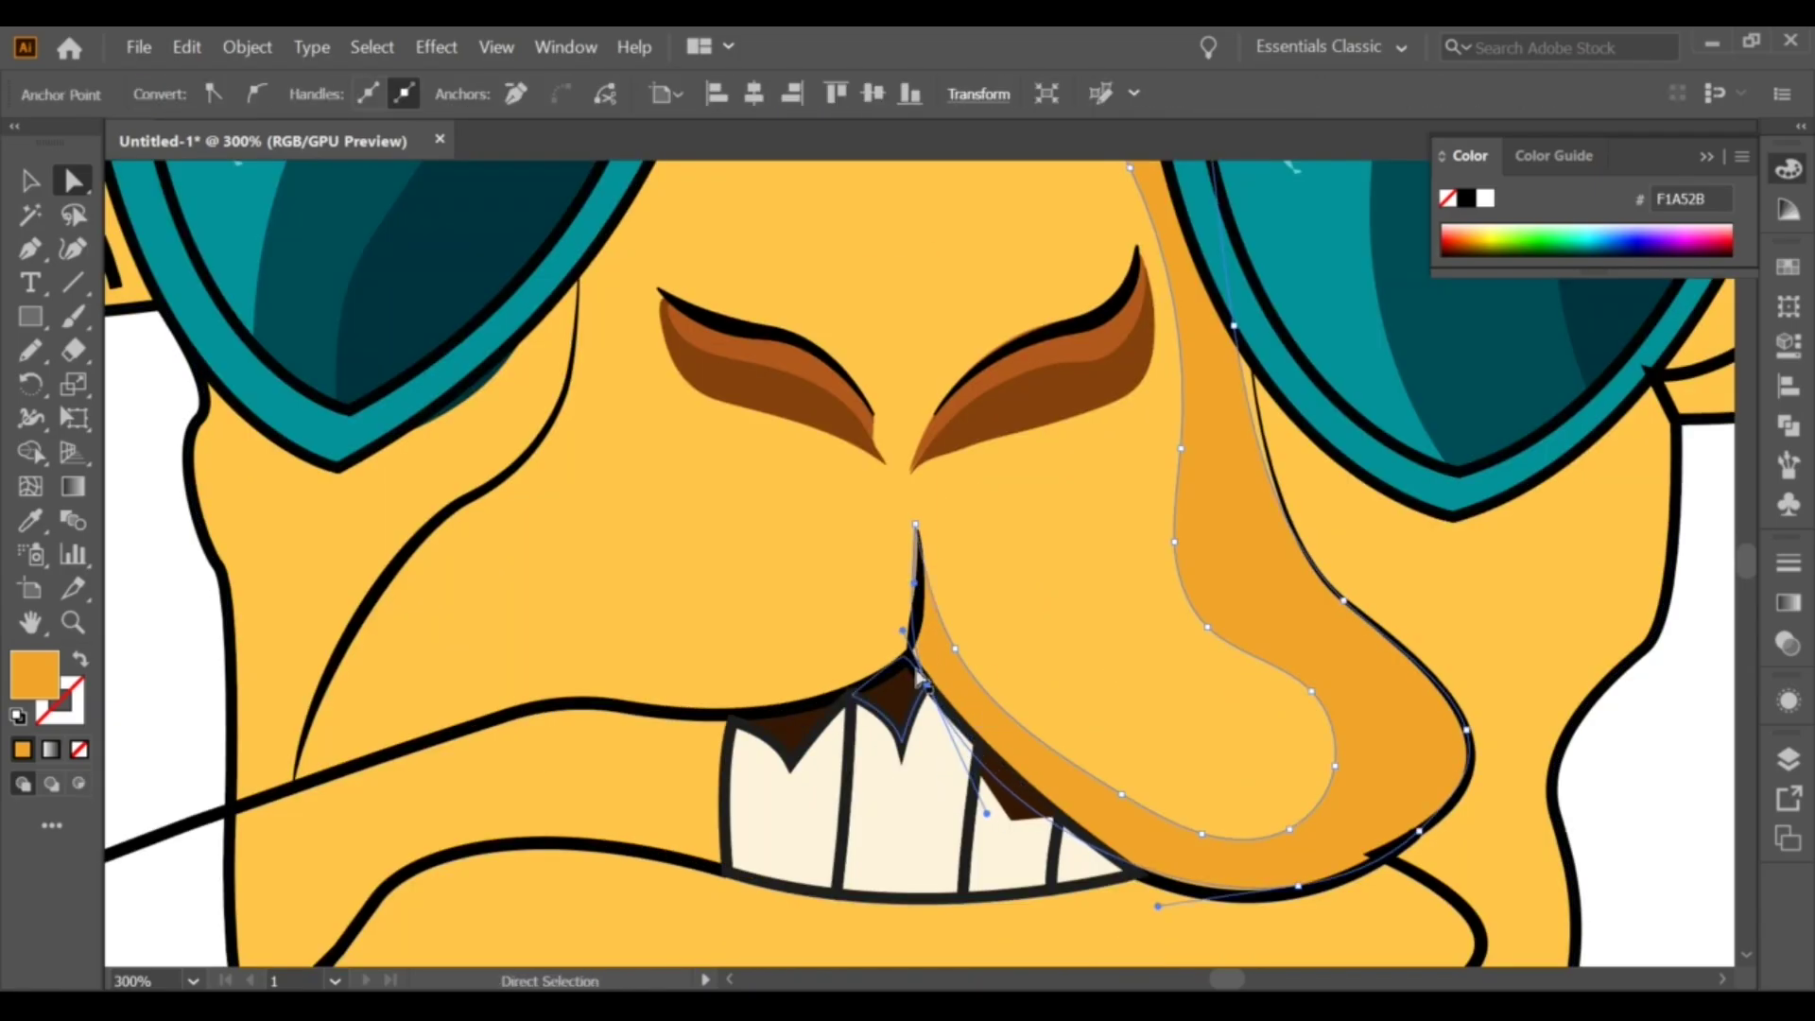
click(929, 591)
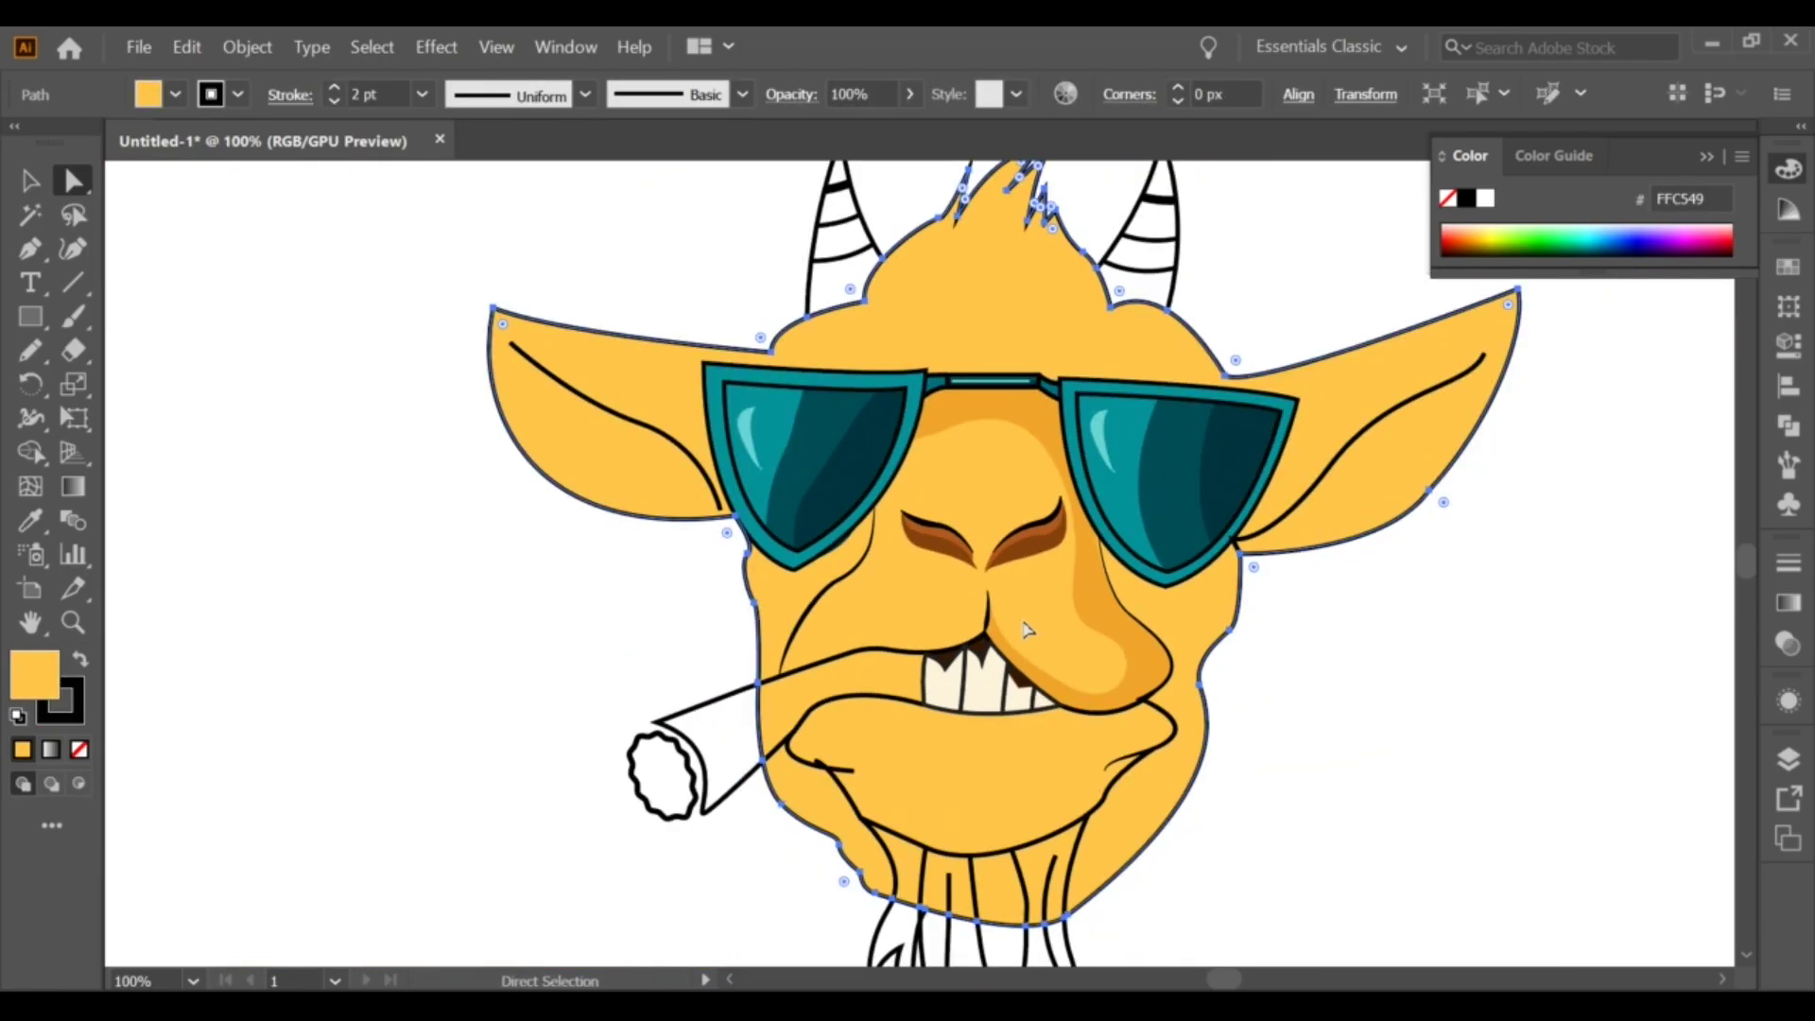
key(ctrl+shift+a)
key(ctrl+minus)
scroll(1173, 595, down, 2)
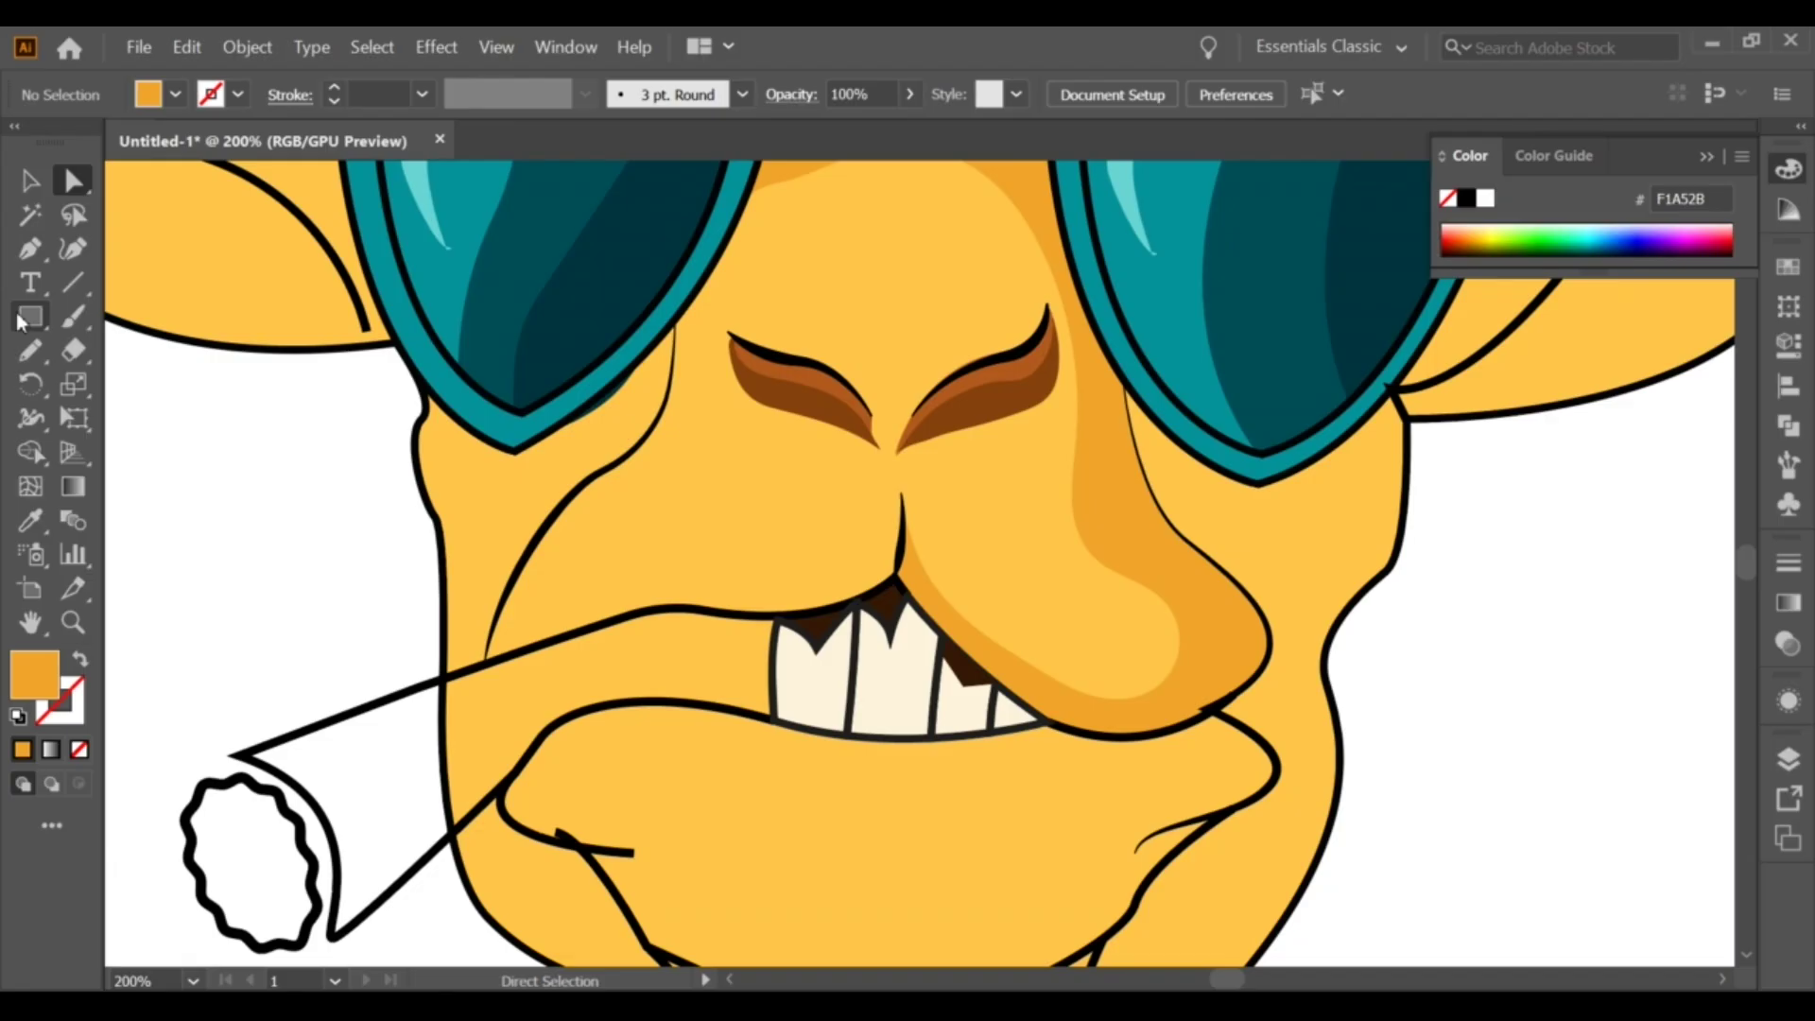
Step: Draw a shading shape around the nose tip and fill it darker orange
key(n)
key(ctrl+plus)
drag(1173, 524, 1177, 504)
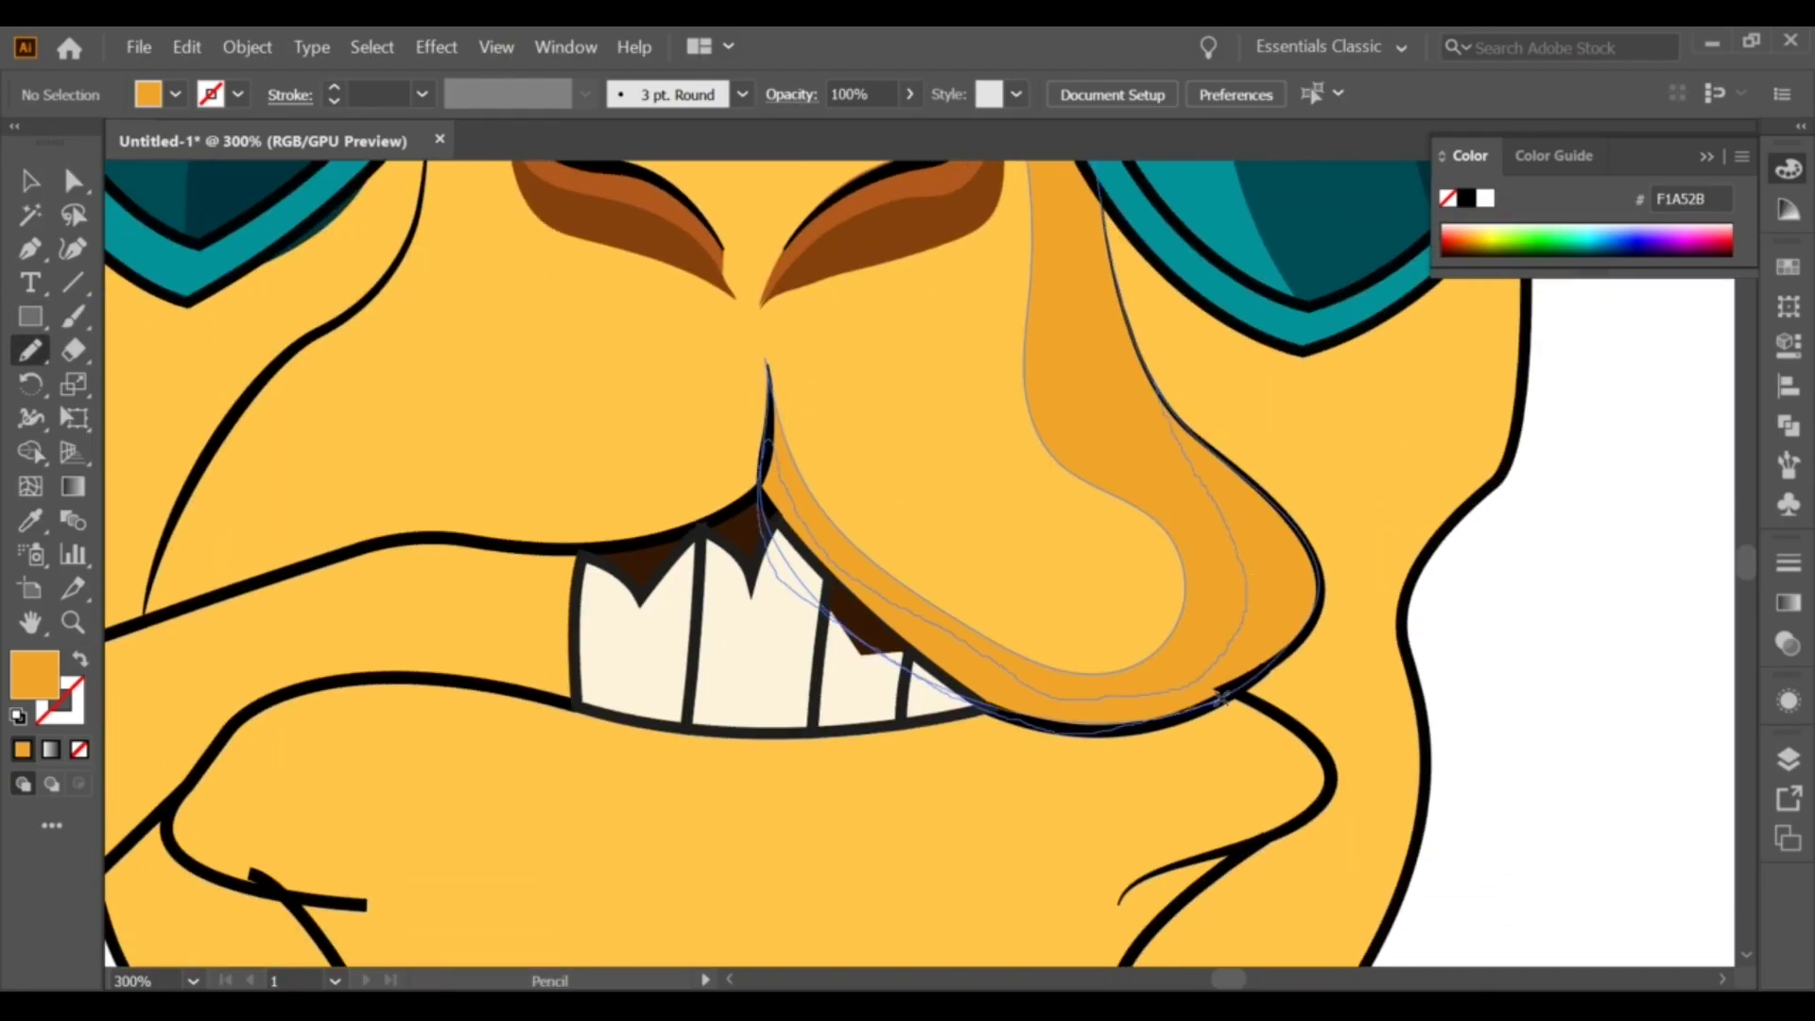
drag(1275, 505, 1220, 686)
key(ctrl+minus)
key(ctrl+minus)
key(i)
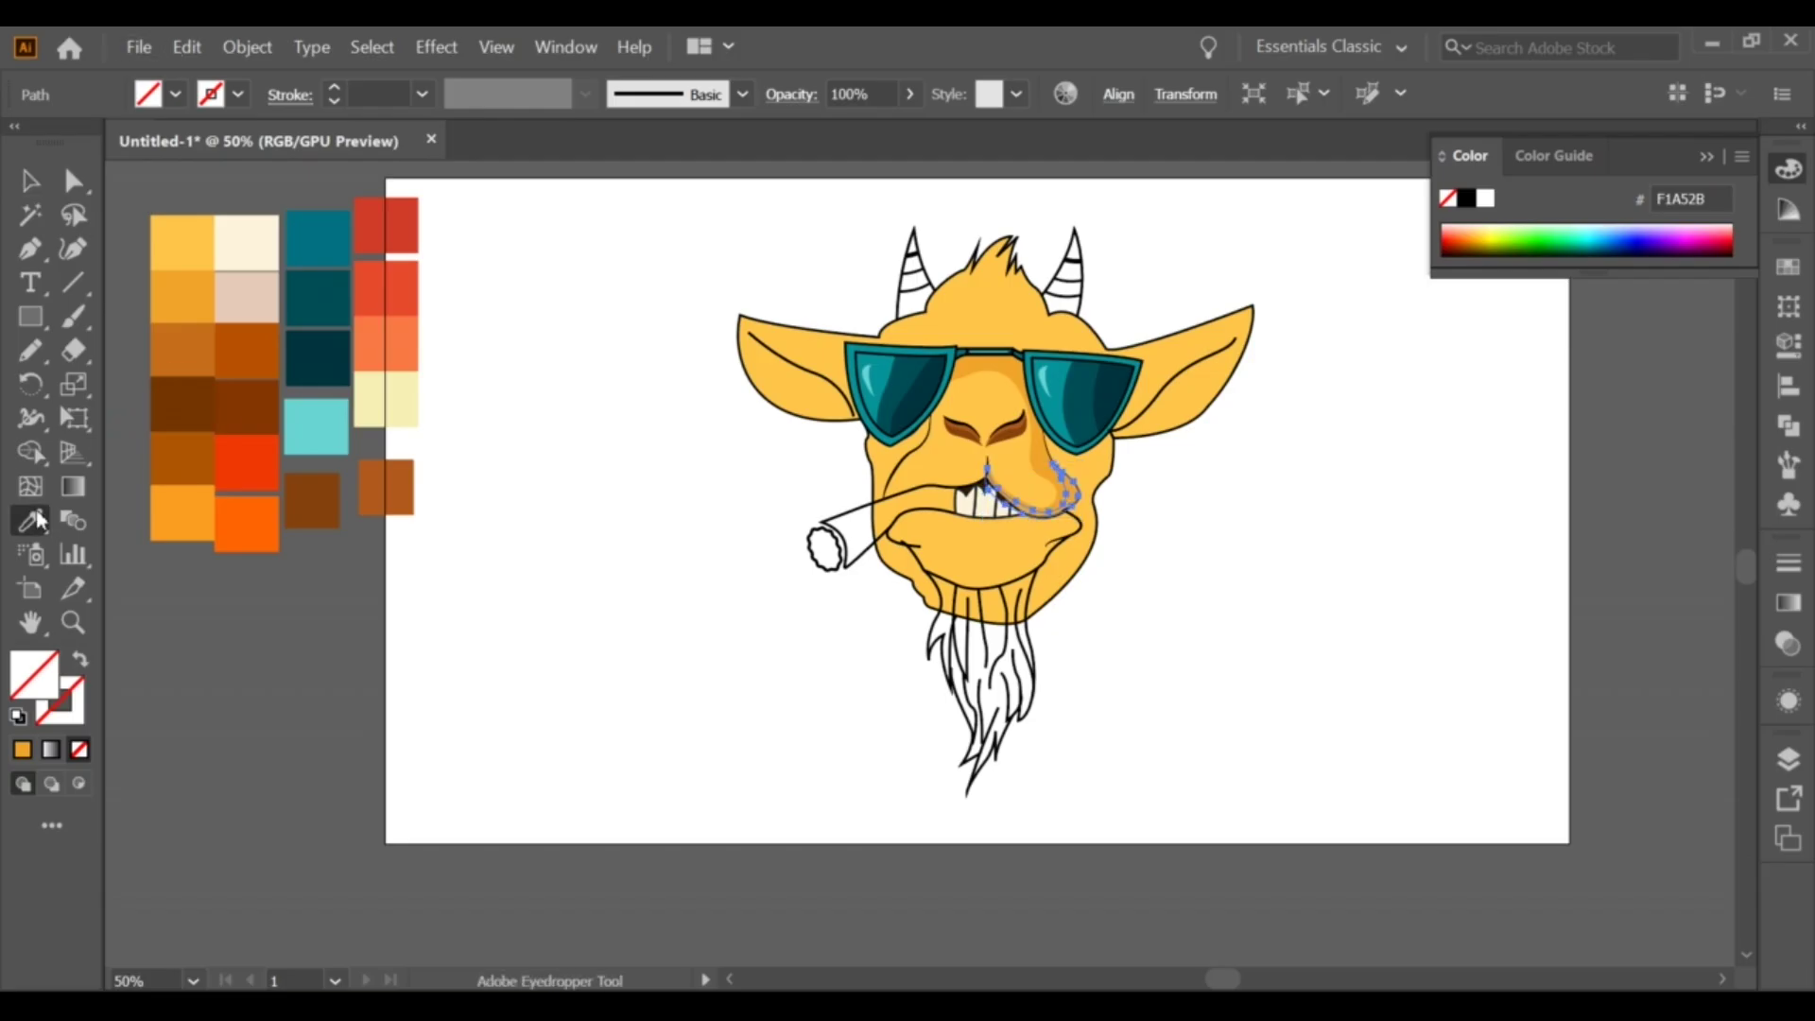
click(182, 406)
key(ctrl+plus)
click(28, 183)
Step: Arrange the darker orange nose-tip shading behind the outlines and review it
key(ctrl+plus)
key(ctrl+plus)
right_click(1087, 565)
key(Escape)
key(a)
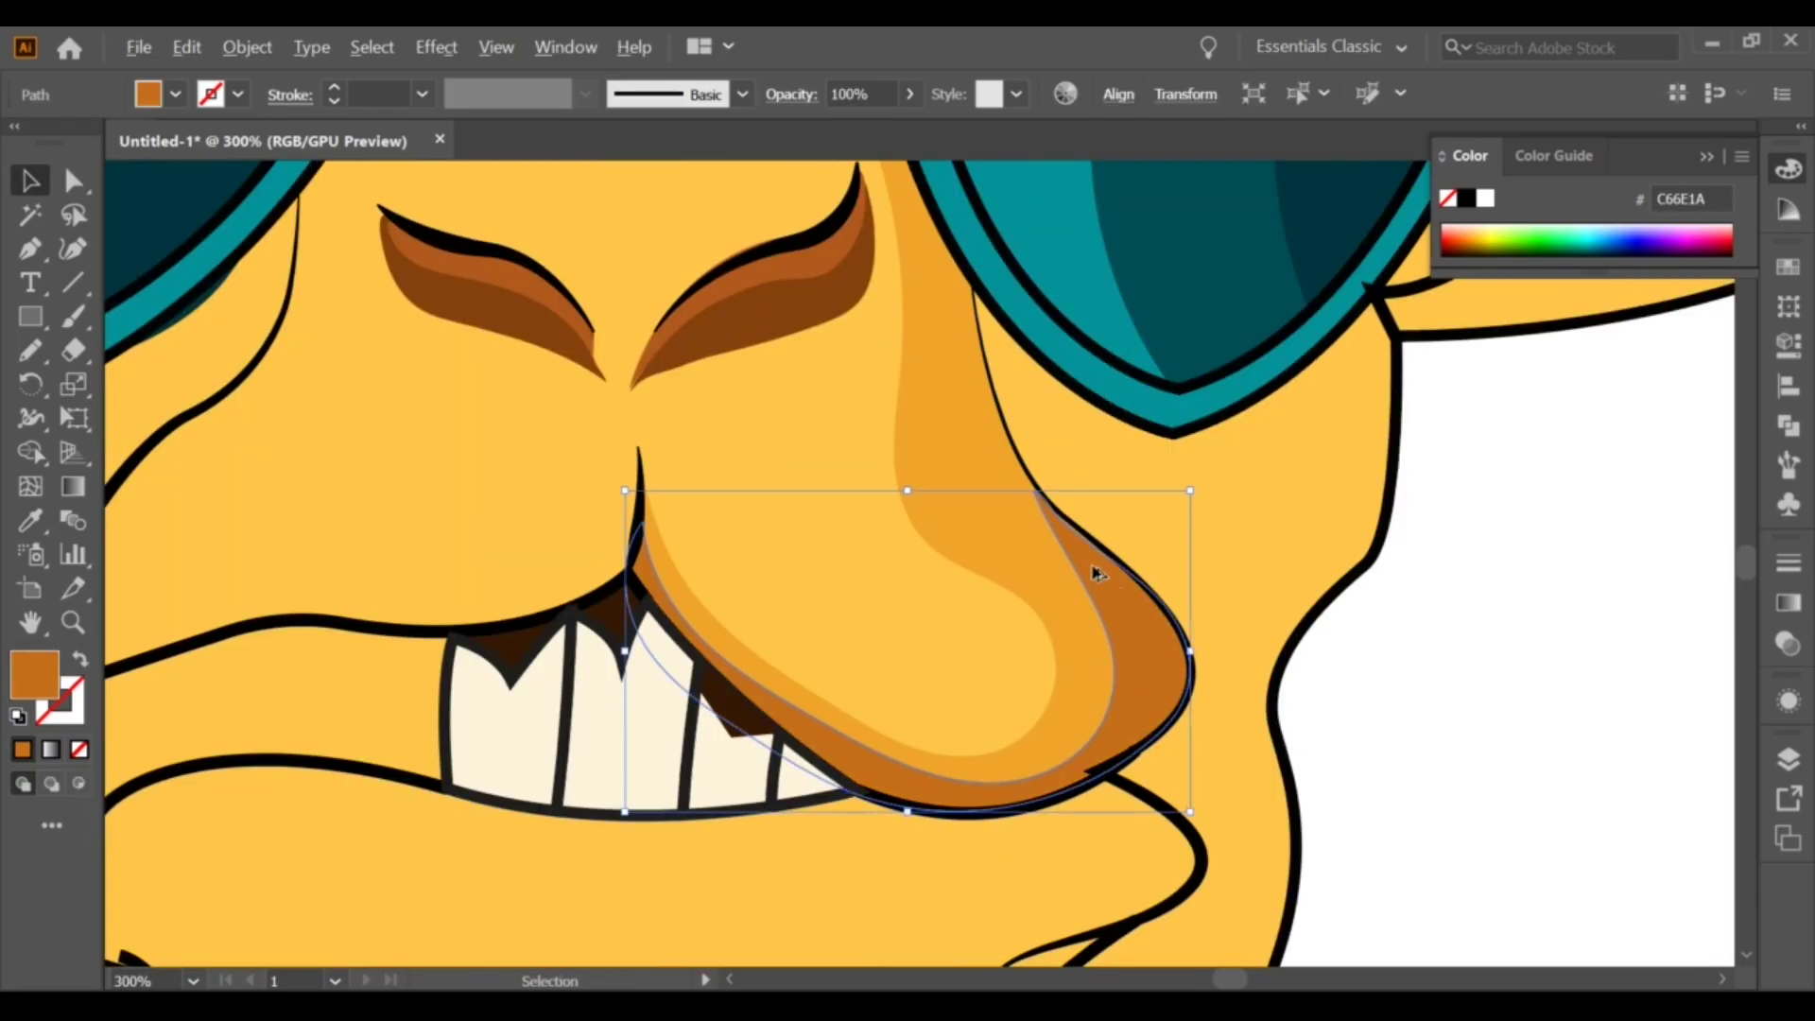
key(ctrl+minus)
key(ctrl+minus)
click(1350, 641)
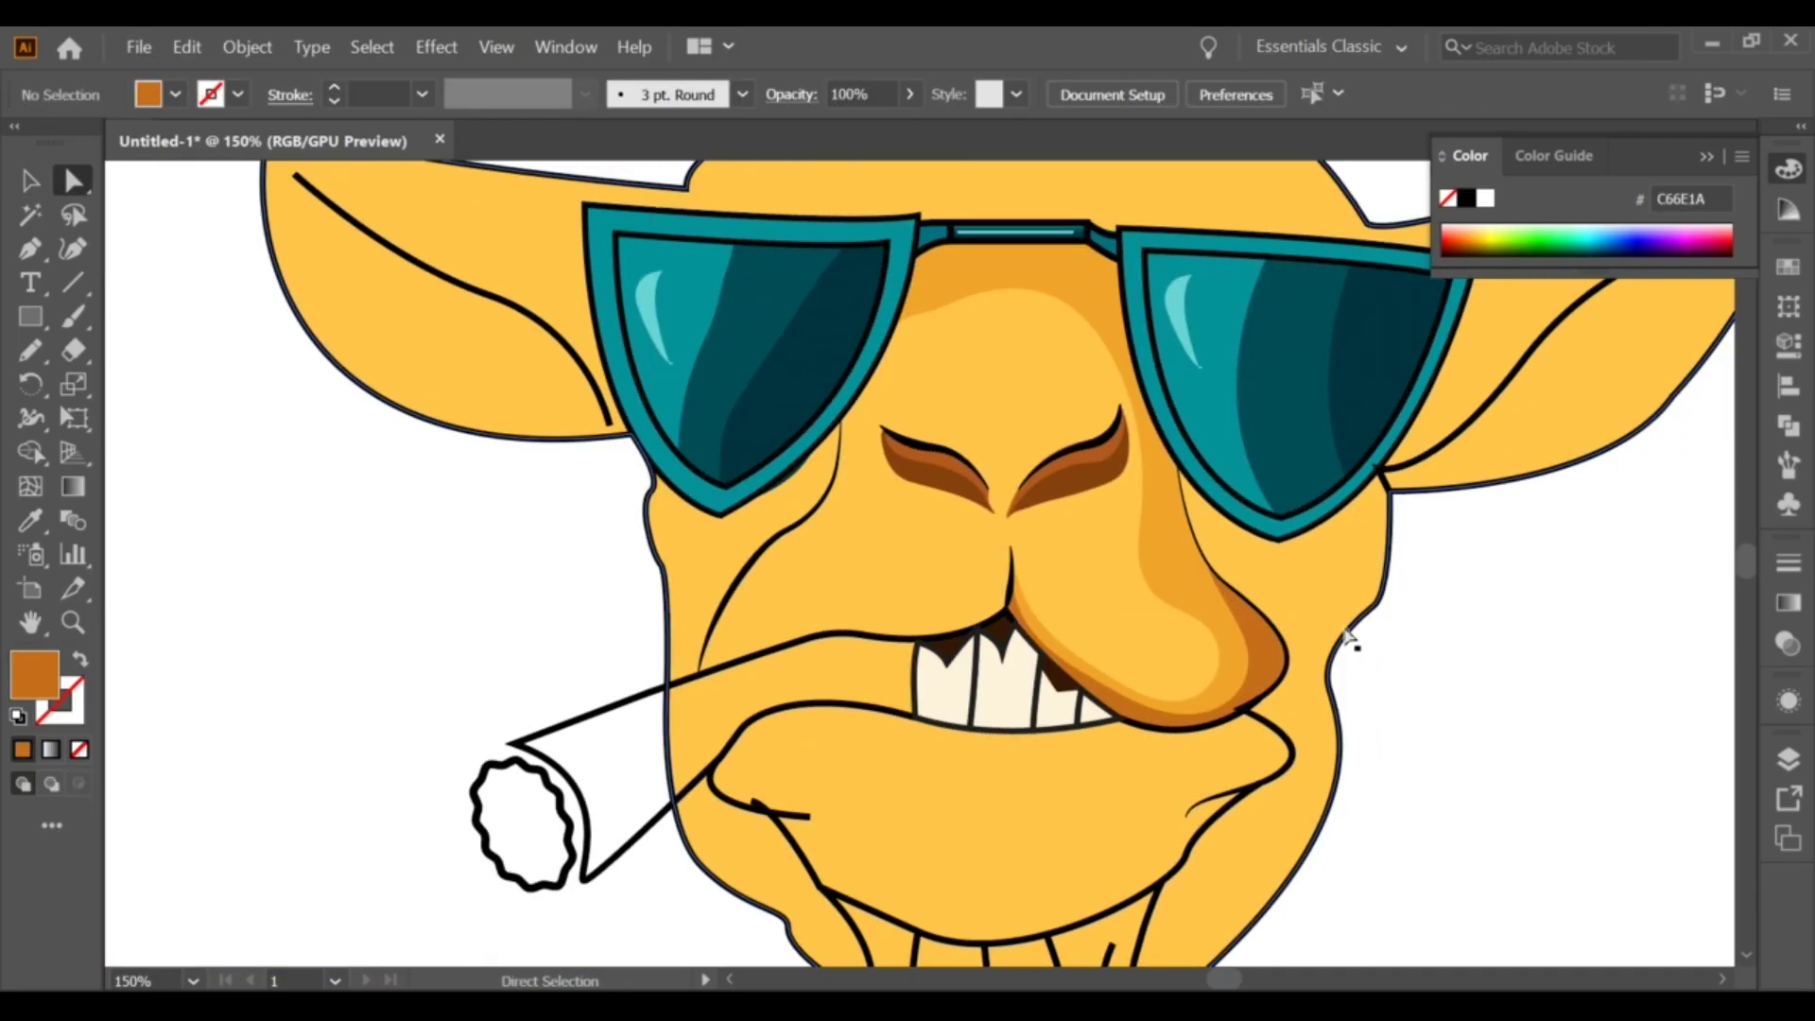
key(ctrl+plus)
key(ctrl+plus)
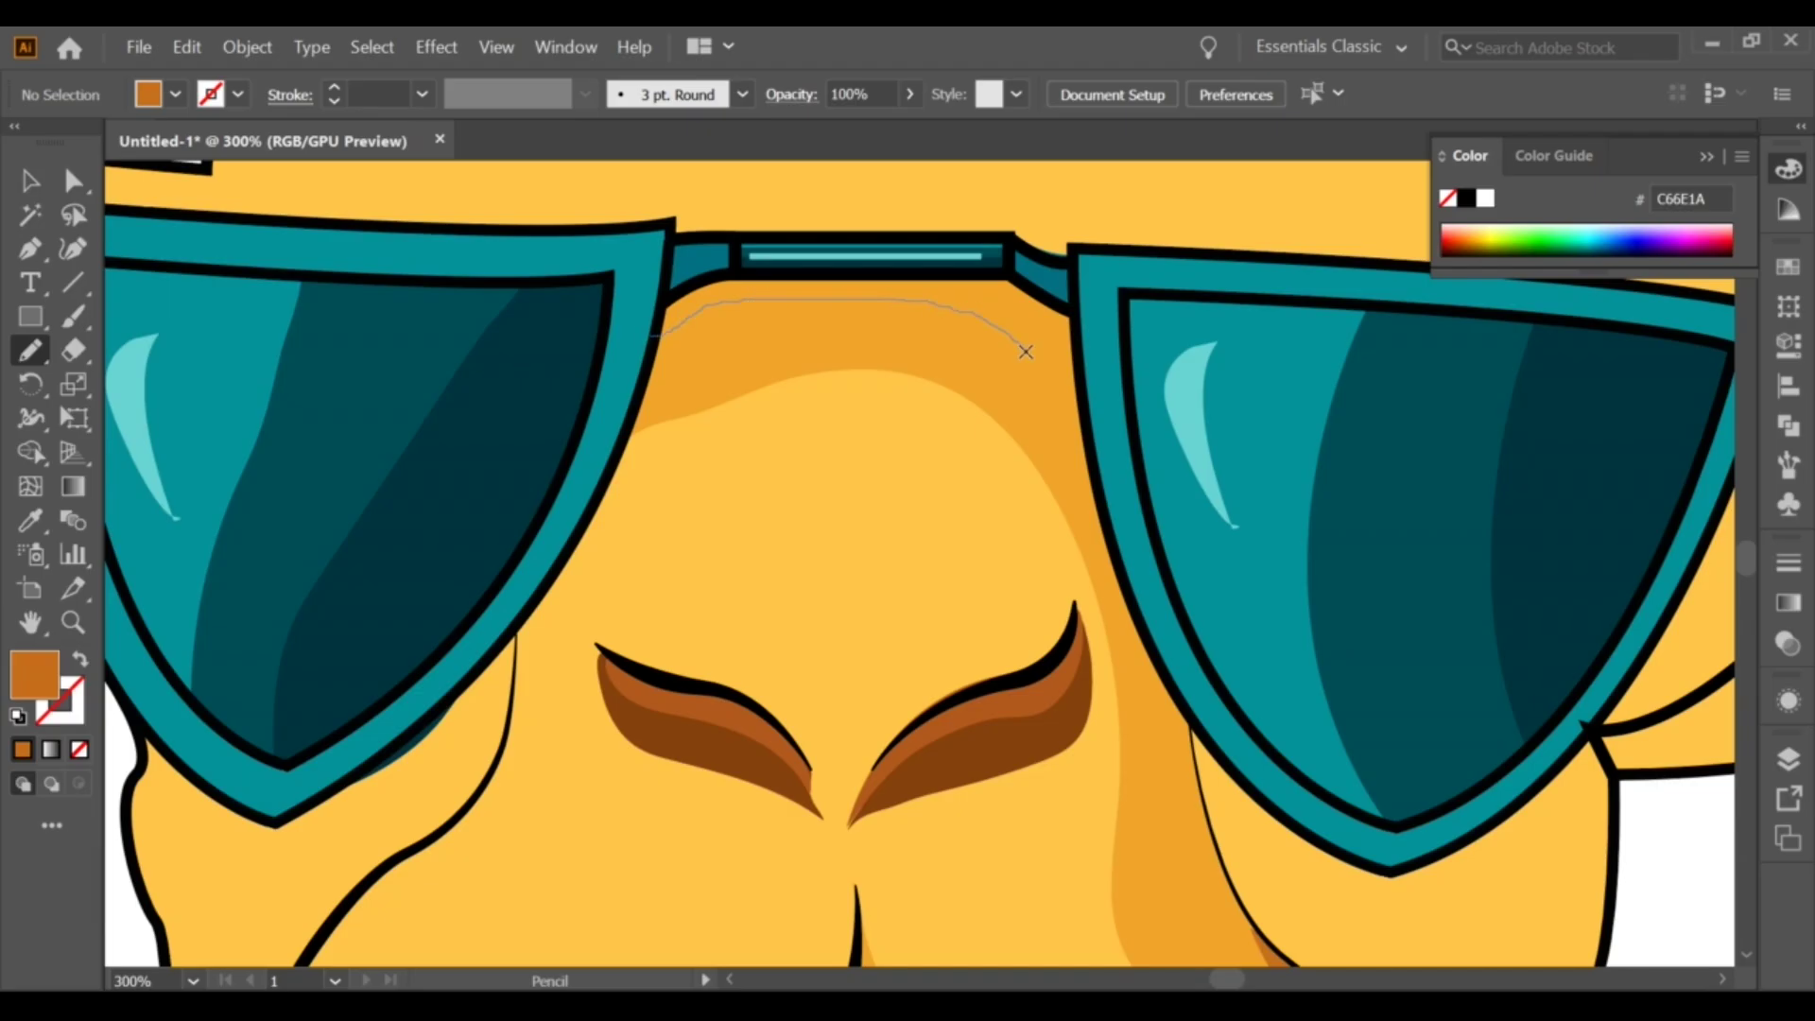
Step: Draw an orange shading shape along the glasses bridge and send it to the back
drag(842, 257, 764, 257)
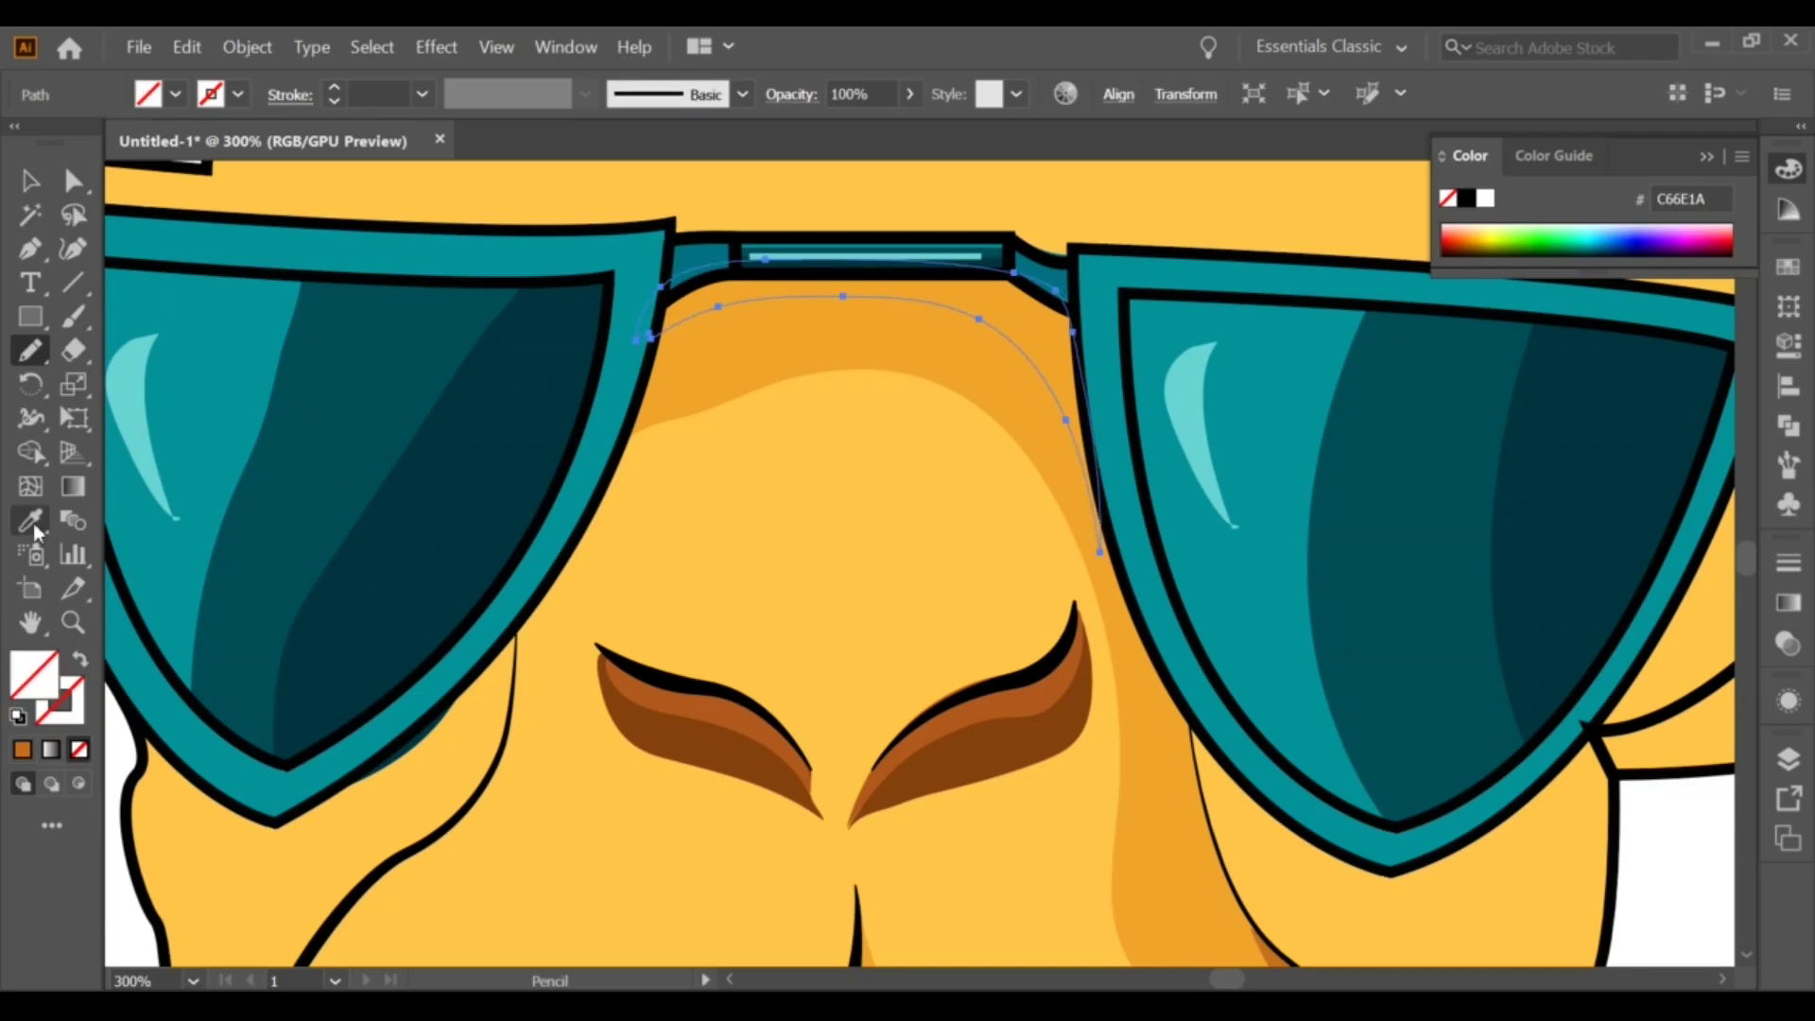
key(i)
click(1175, 851)
key(v)
right_click(799, 267)
click(1185, 742)
key(ctrl+minus)
key(ctrl+minus)
key(ctrl+minus)
click(1285, 700)
Step: Add another orange shading shape between the lenses
key(ctrl+plus)
key(ctrl+plus)
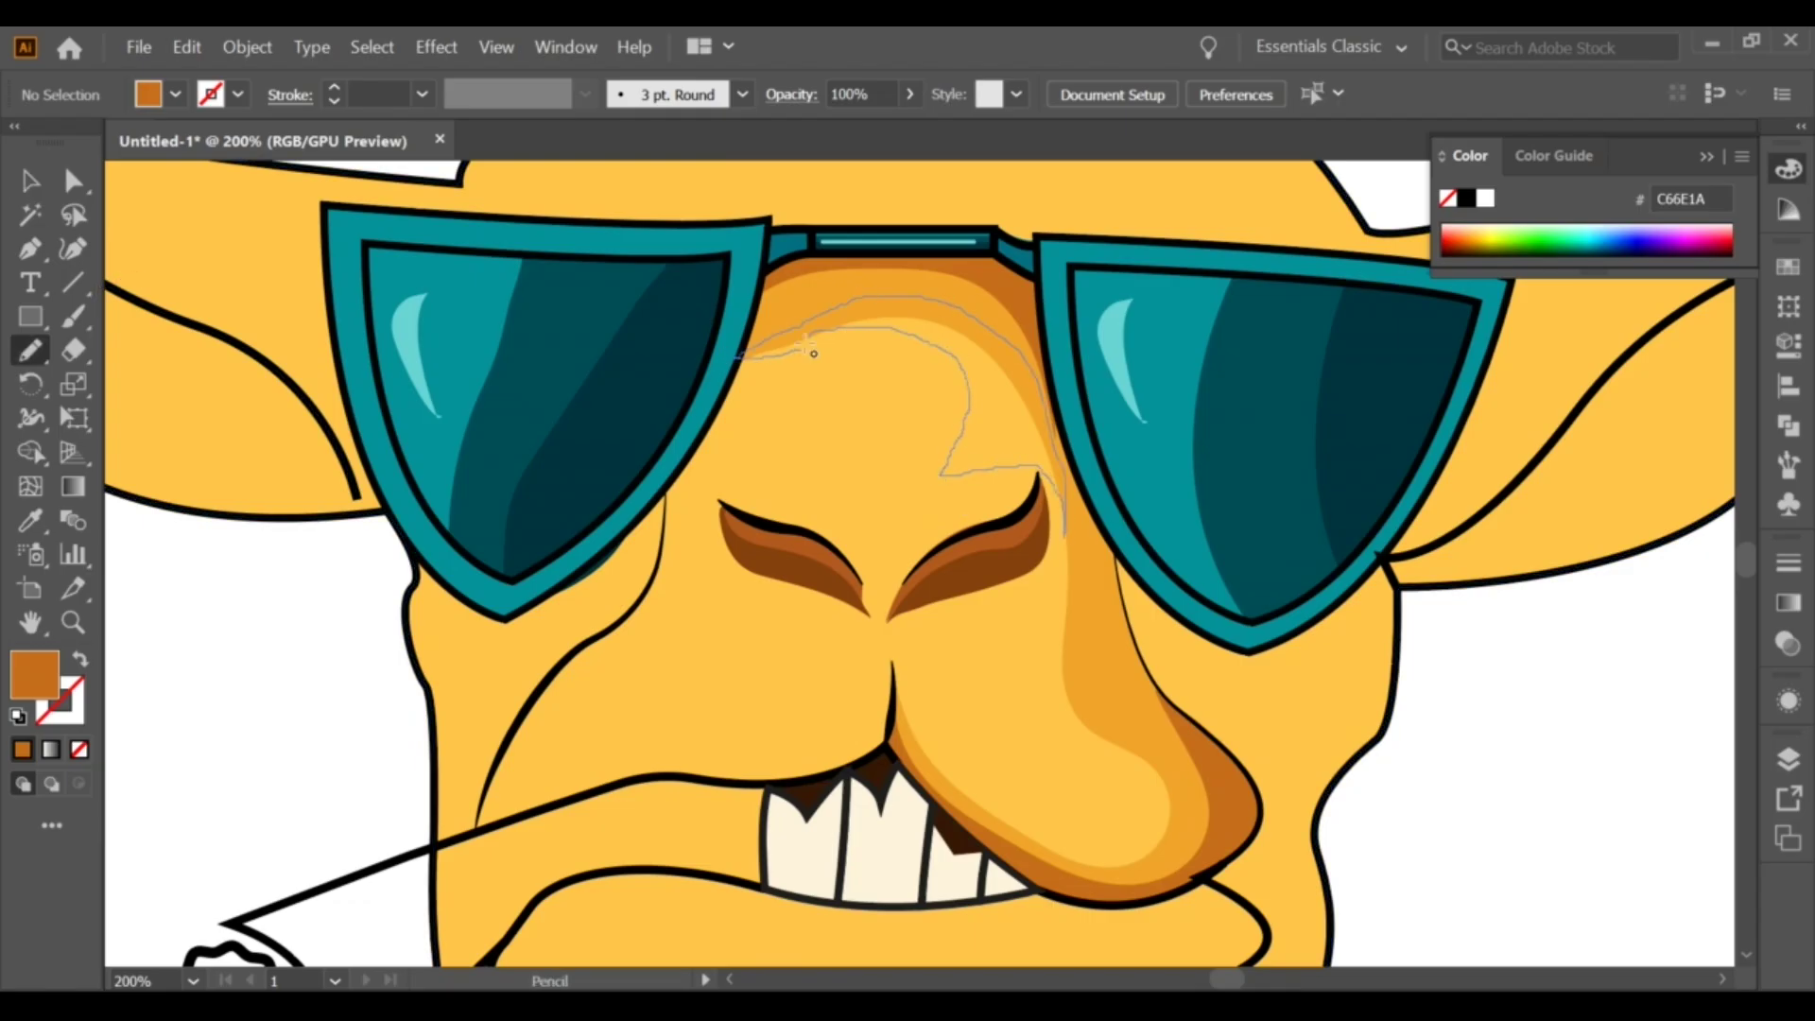
drag(813, 353, 747, 357)
key(v)
click(245, 588)
key(n)
drag(533, 556, 589, 476)
drag(847, 399, 901, 368)
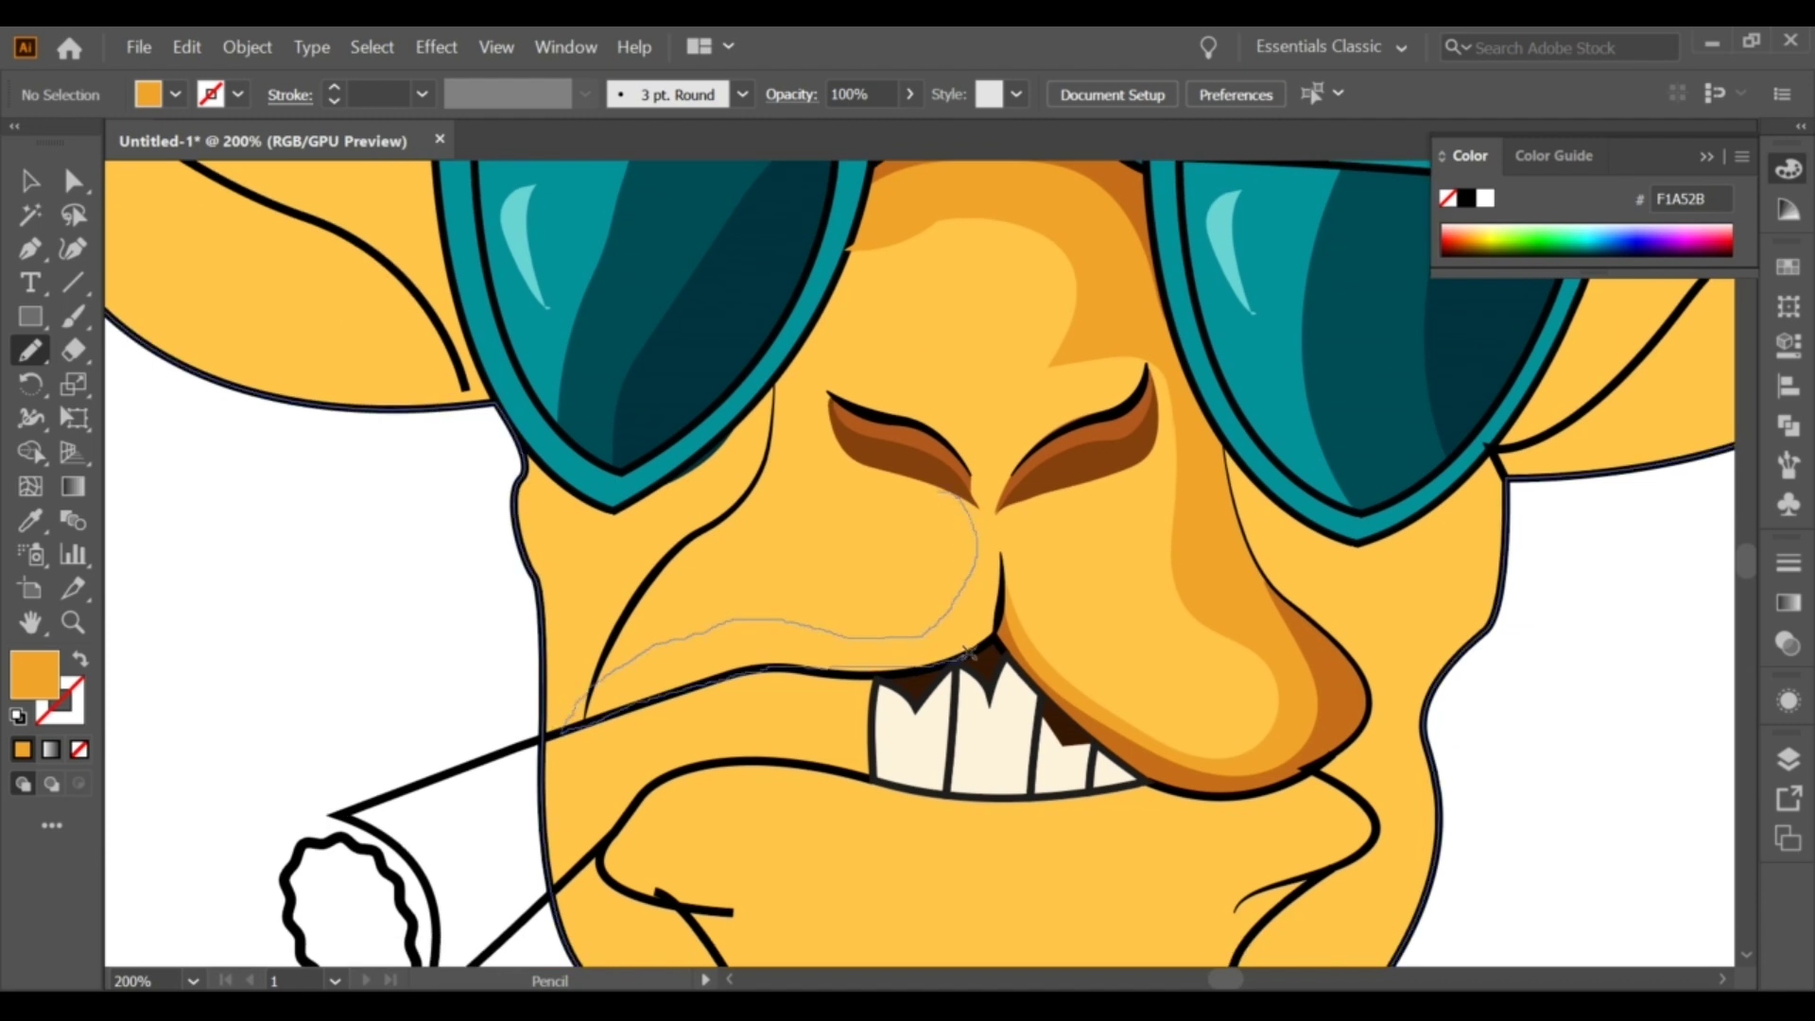
Step: Draw orange shading on the upper lip left of the nose and send it behind the outlines
drag(943, 498, 941, 494)
right_click(964, 582)
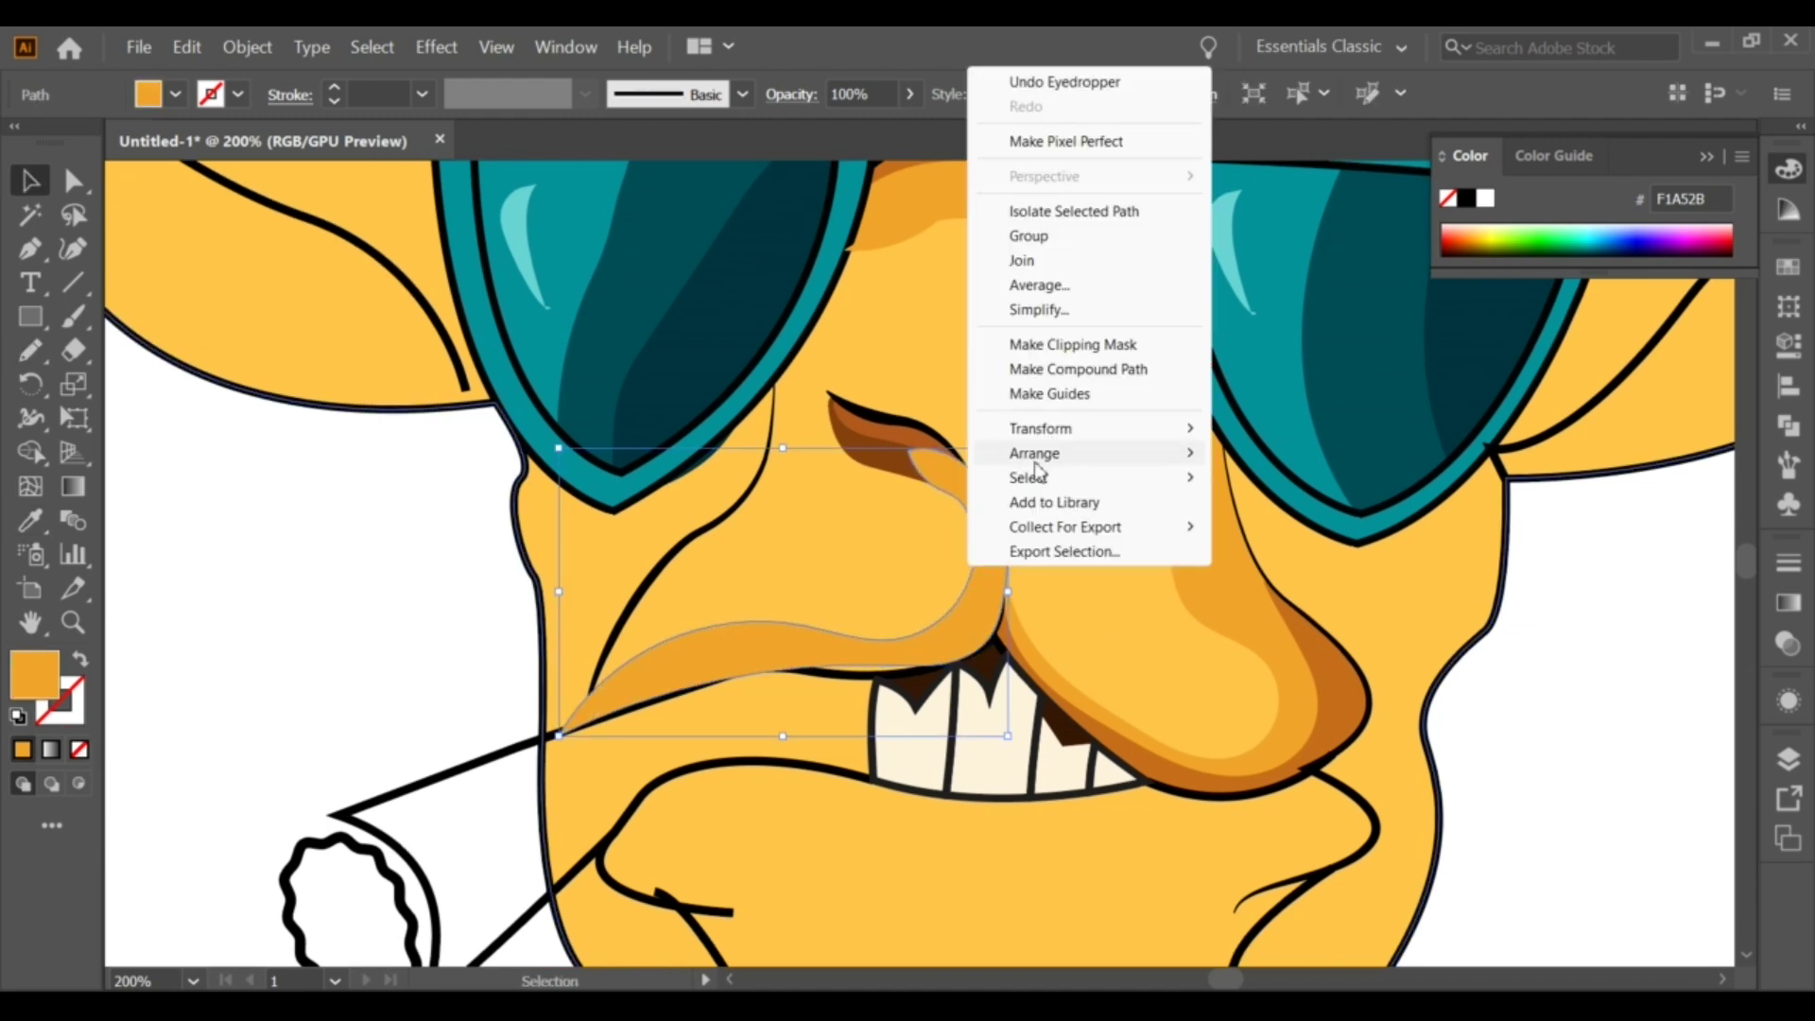
click(1280, 539)
key(v)
click(478, 565)
key(n)
scroll(1068, 632, up, 1)
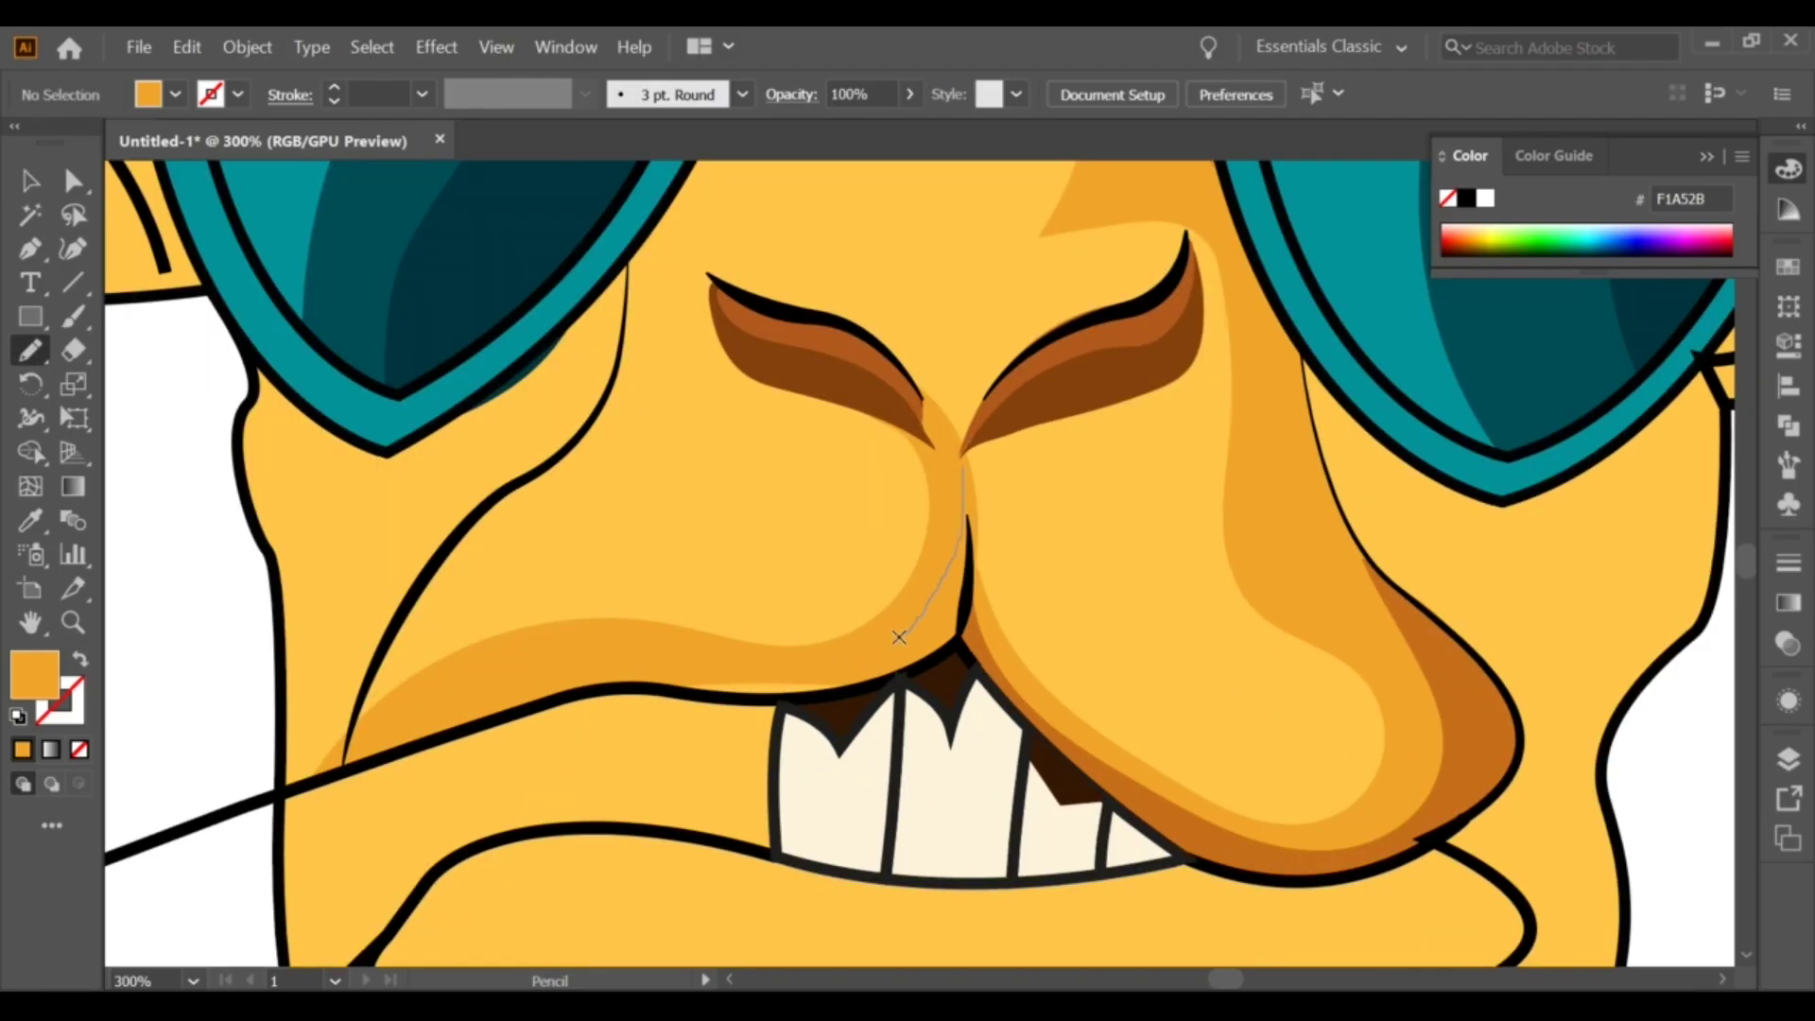
Step: Add a brown edge along the upper lip, send it behind the outlines, and tidy its anchors
drag(973, 477, 964, 487)
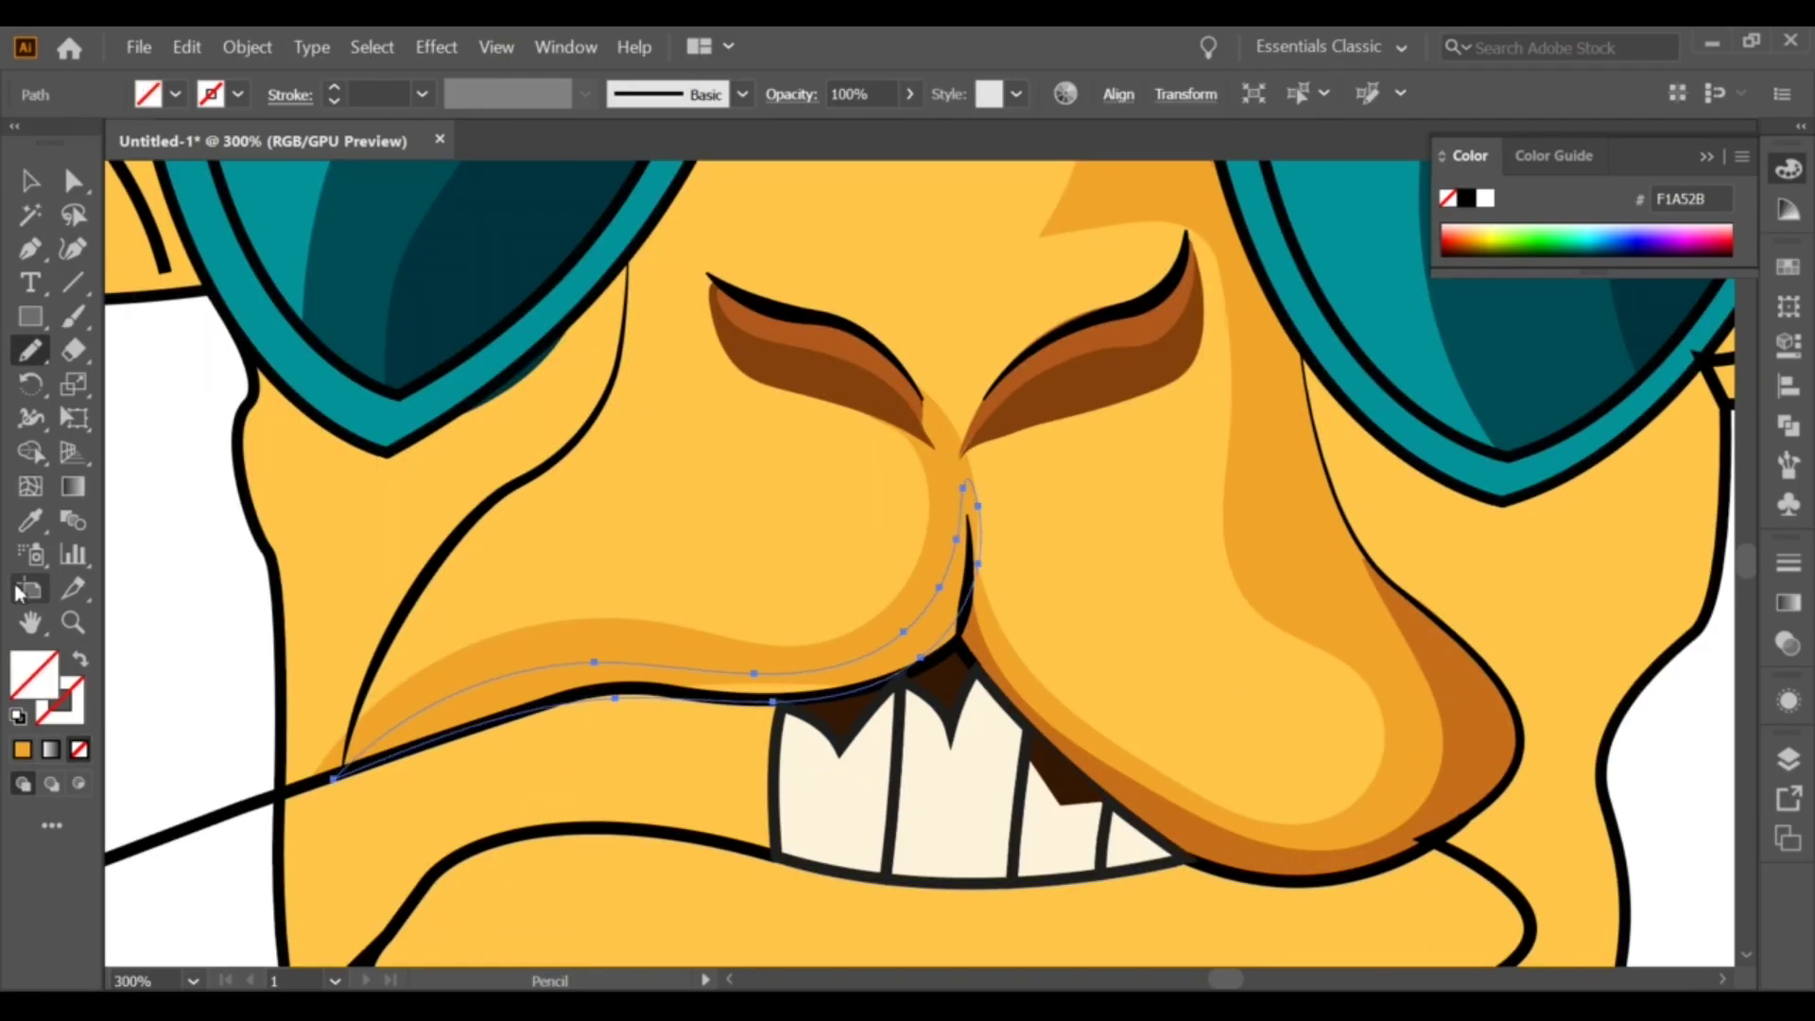
key(i)
click(1418, 784)
key(a)
drag(950, 662, 939, 657)
right_click(975, 560)
click(1297, 518)
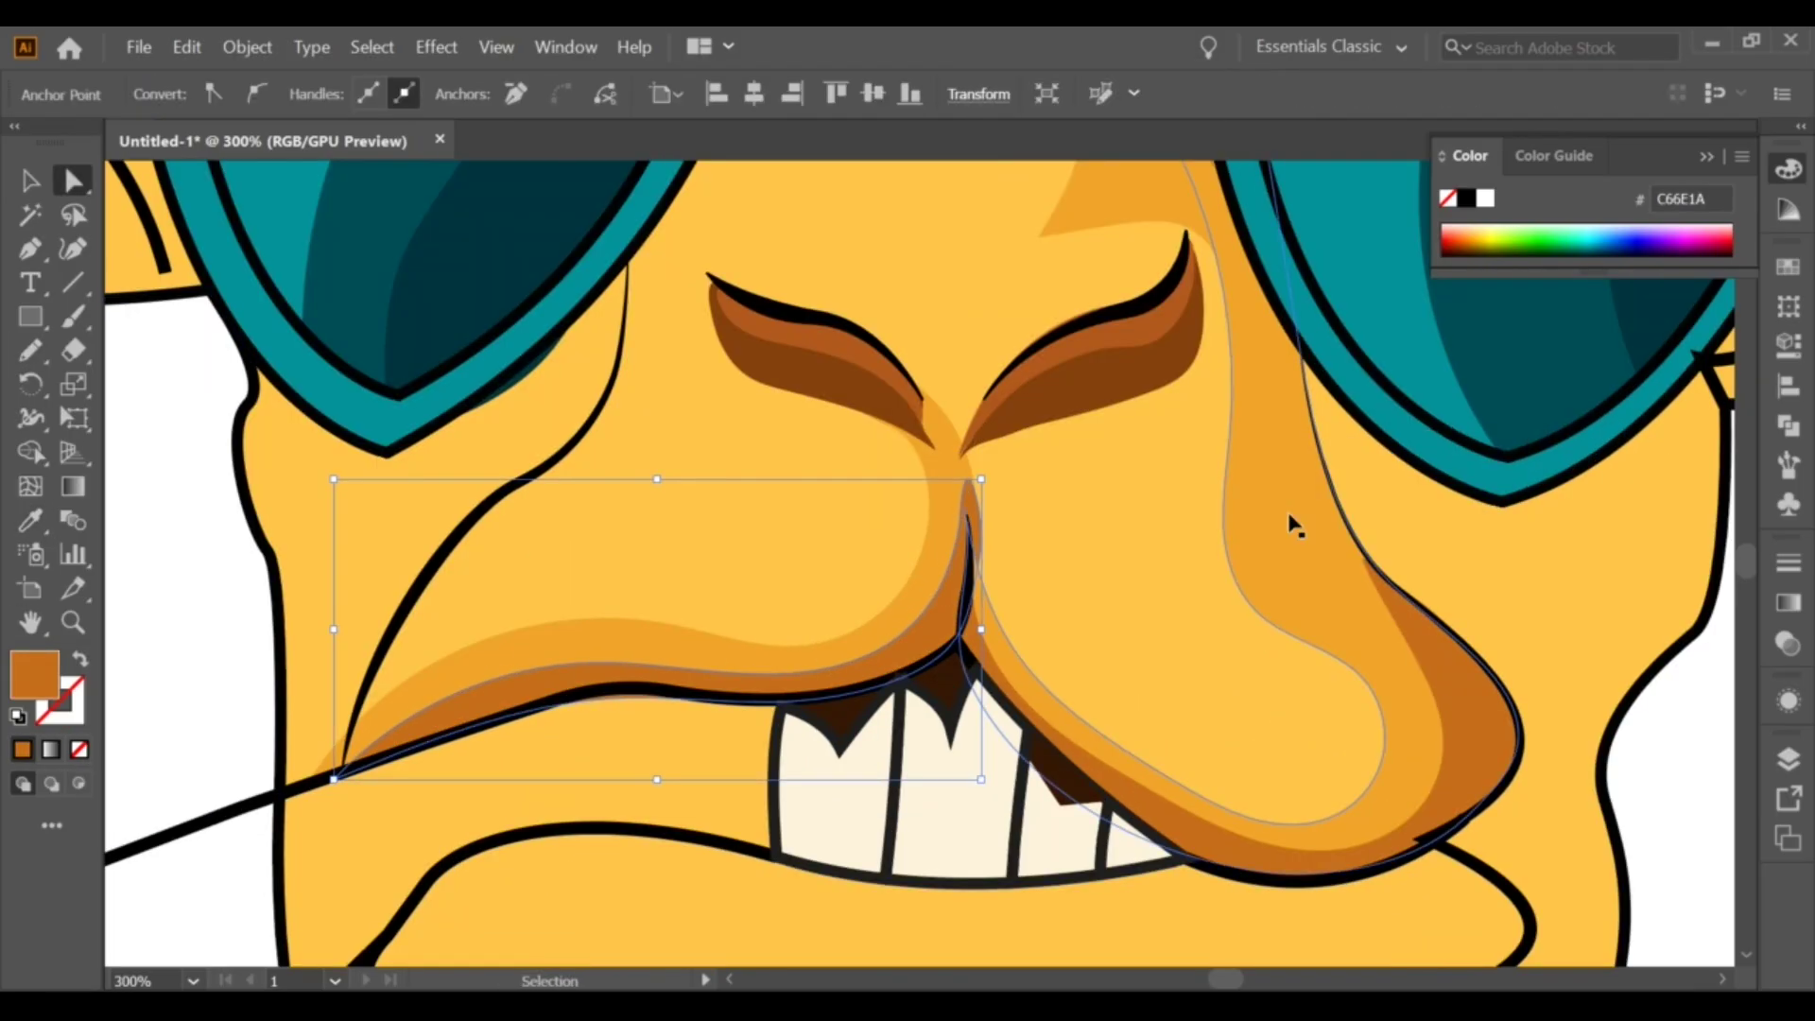
drag(964, 530, 973, 558)
click(227, 456)
scroll(568, 541, down, 1)
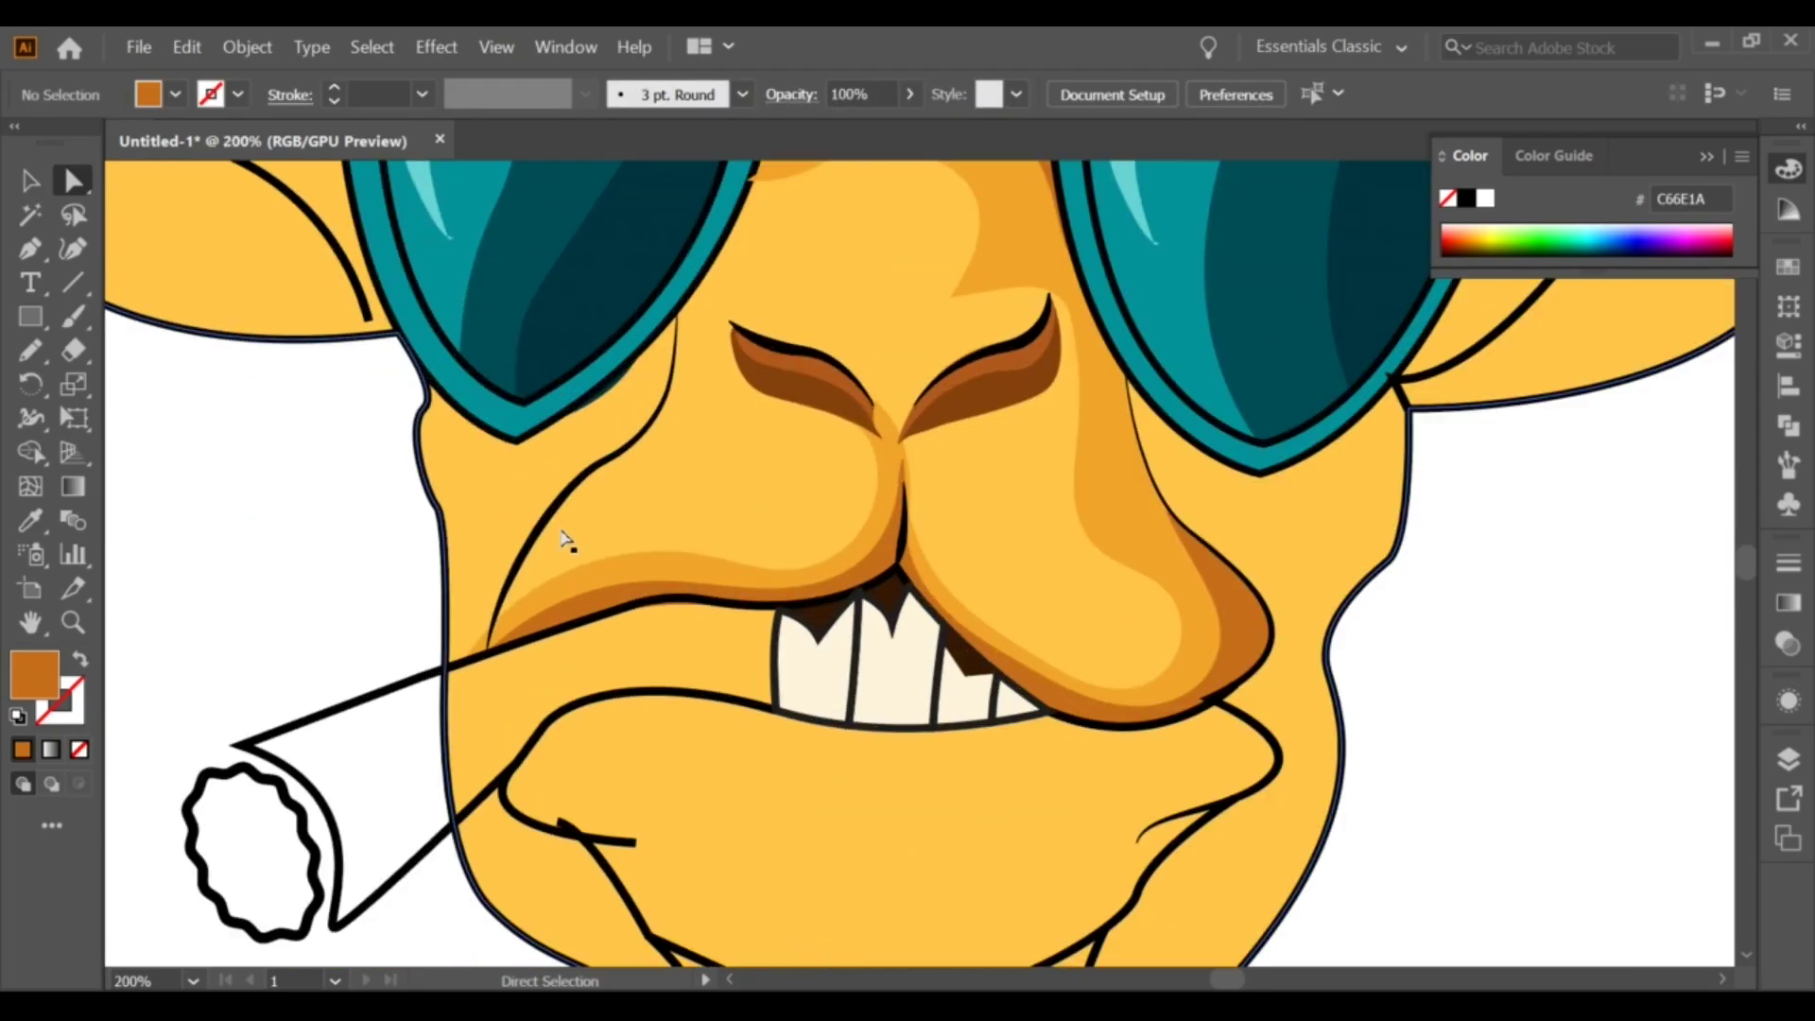
Step: Add a darker shading strip along the side of the nose, behind the outlines
key(ctrl+plus)
key(n)
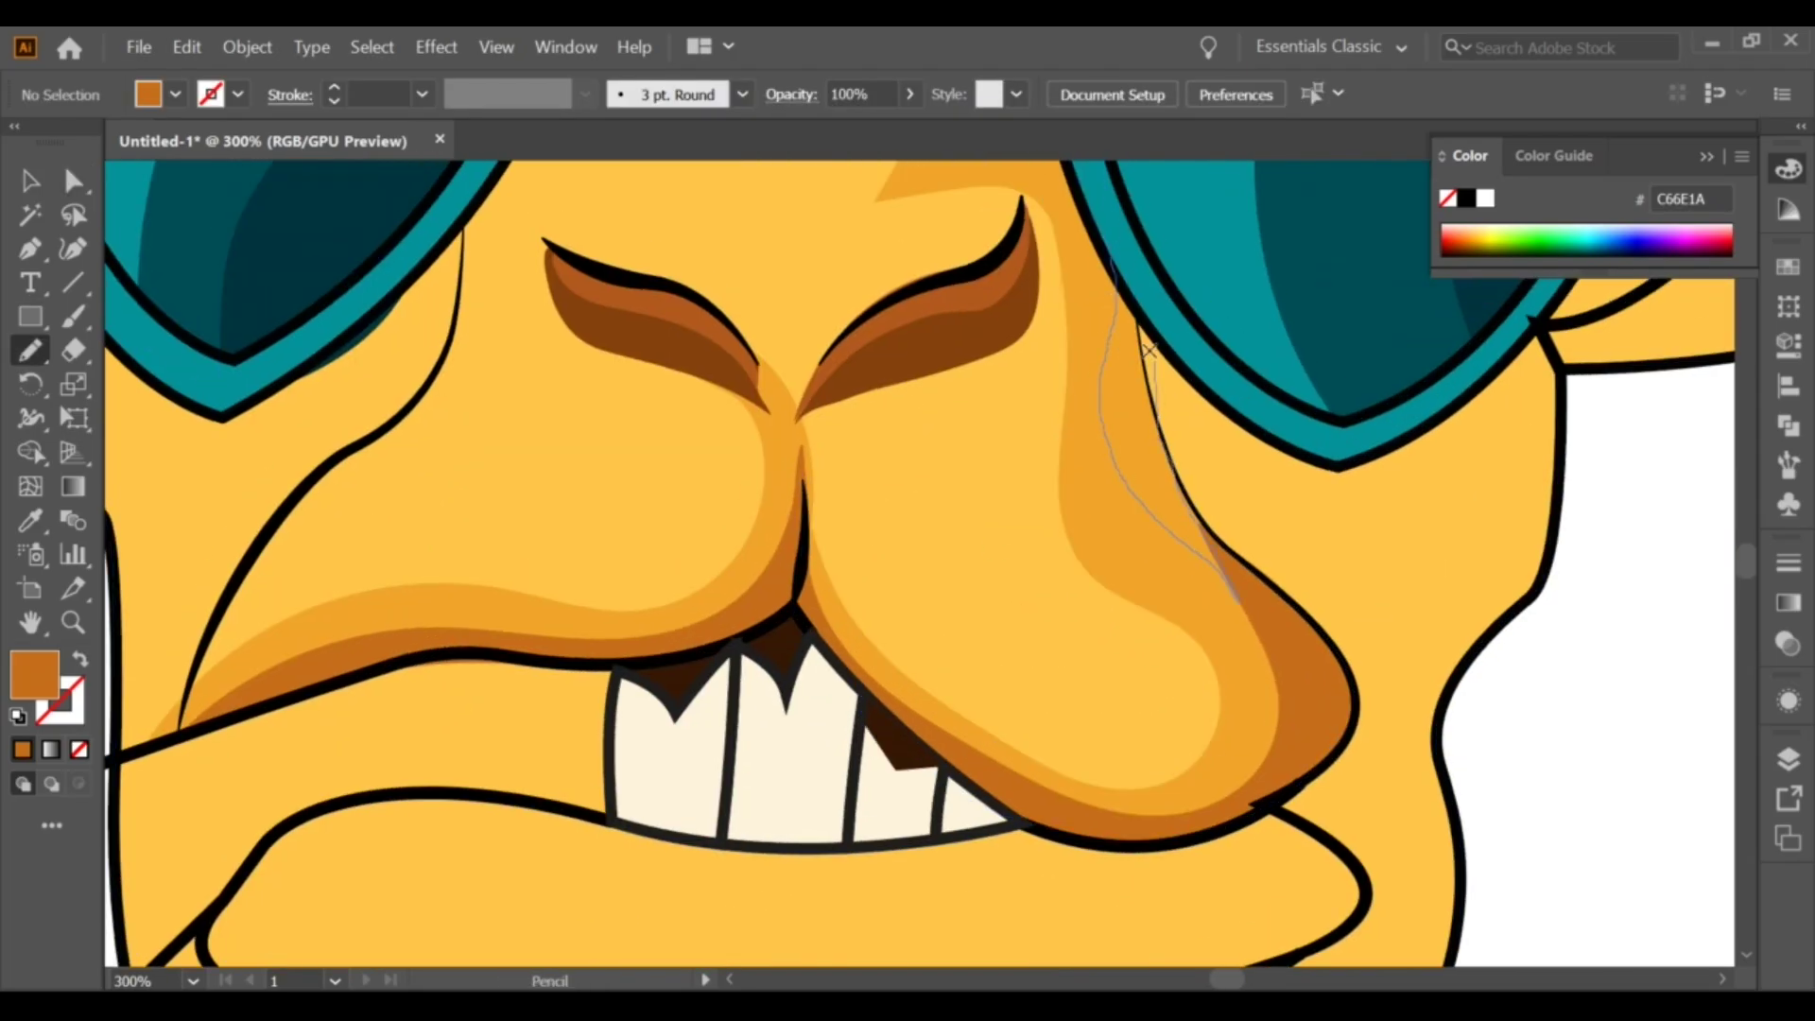
drag(1149, 350, 1120, 284)
key(v)
right_click(1119, 346)
click(1357, 790)
click(1552, 796)
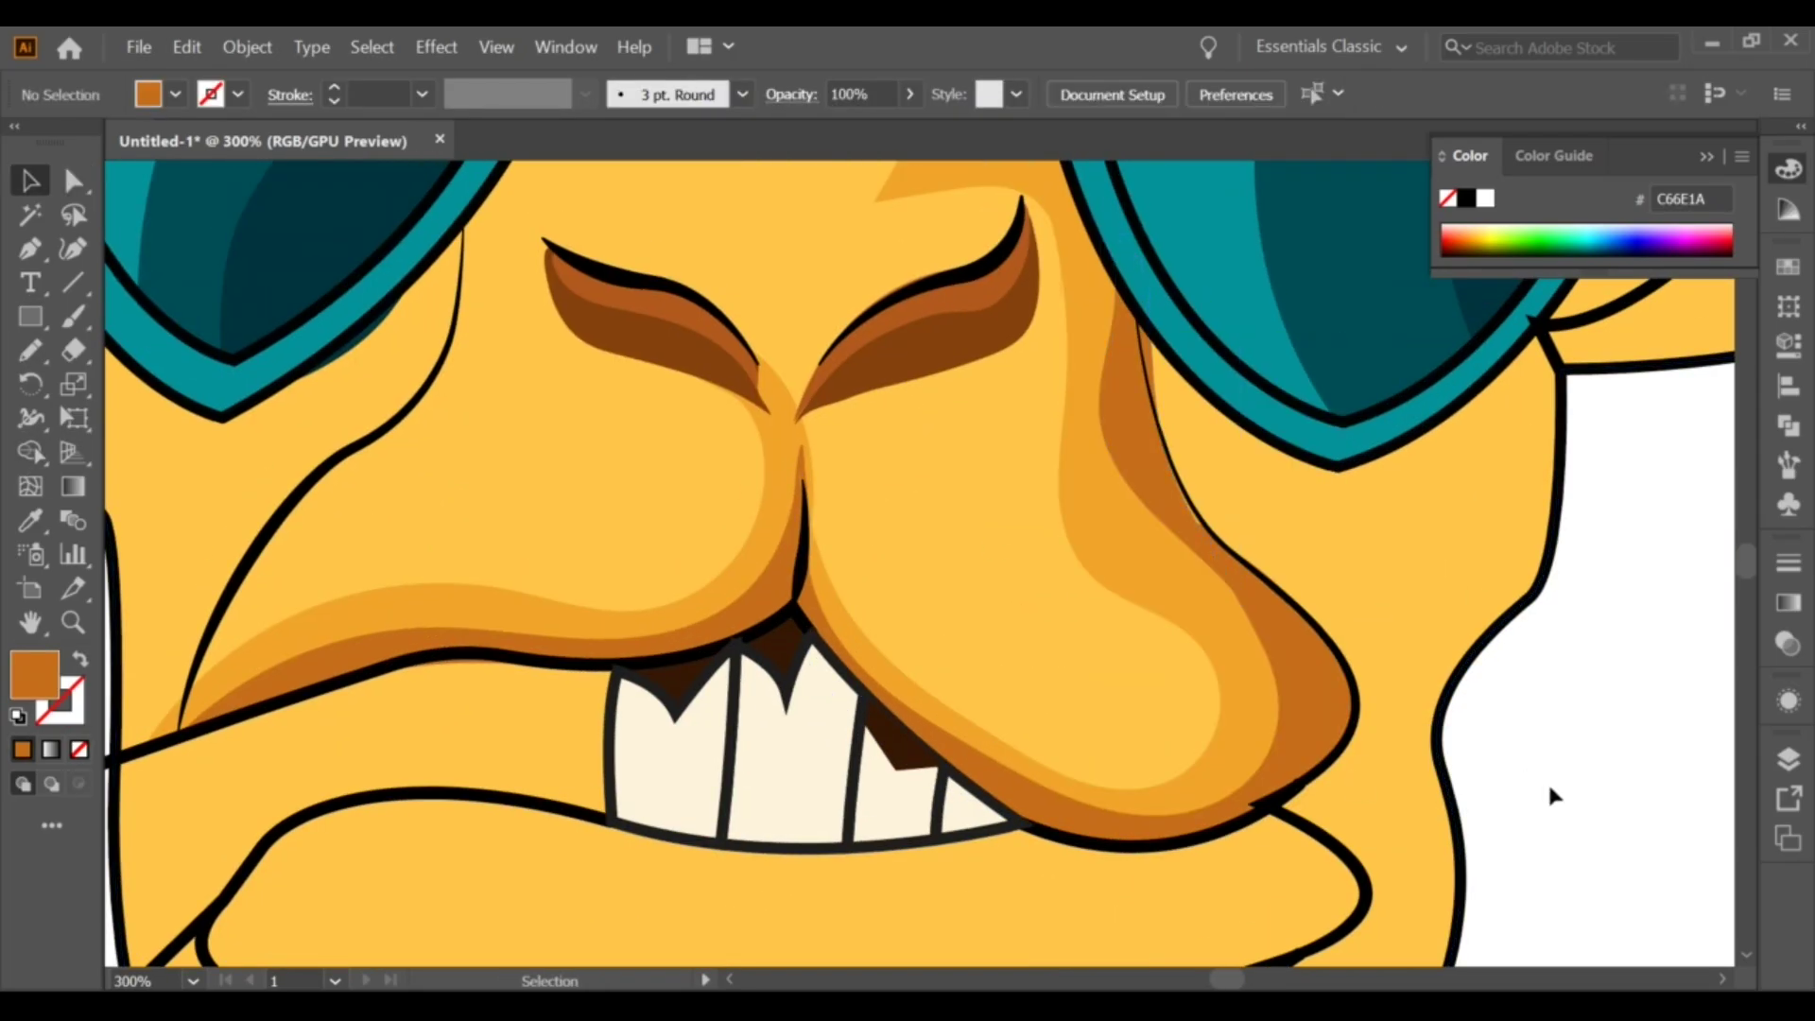
scroll(1119, 522, down, 2)
scroll(1103, 567, down, 2)
scroll(1103, 567, up, 3)
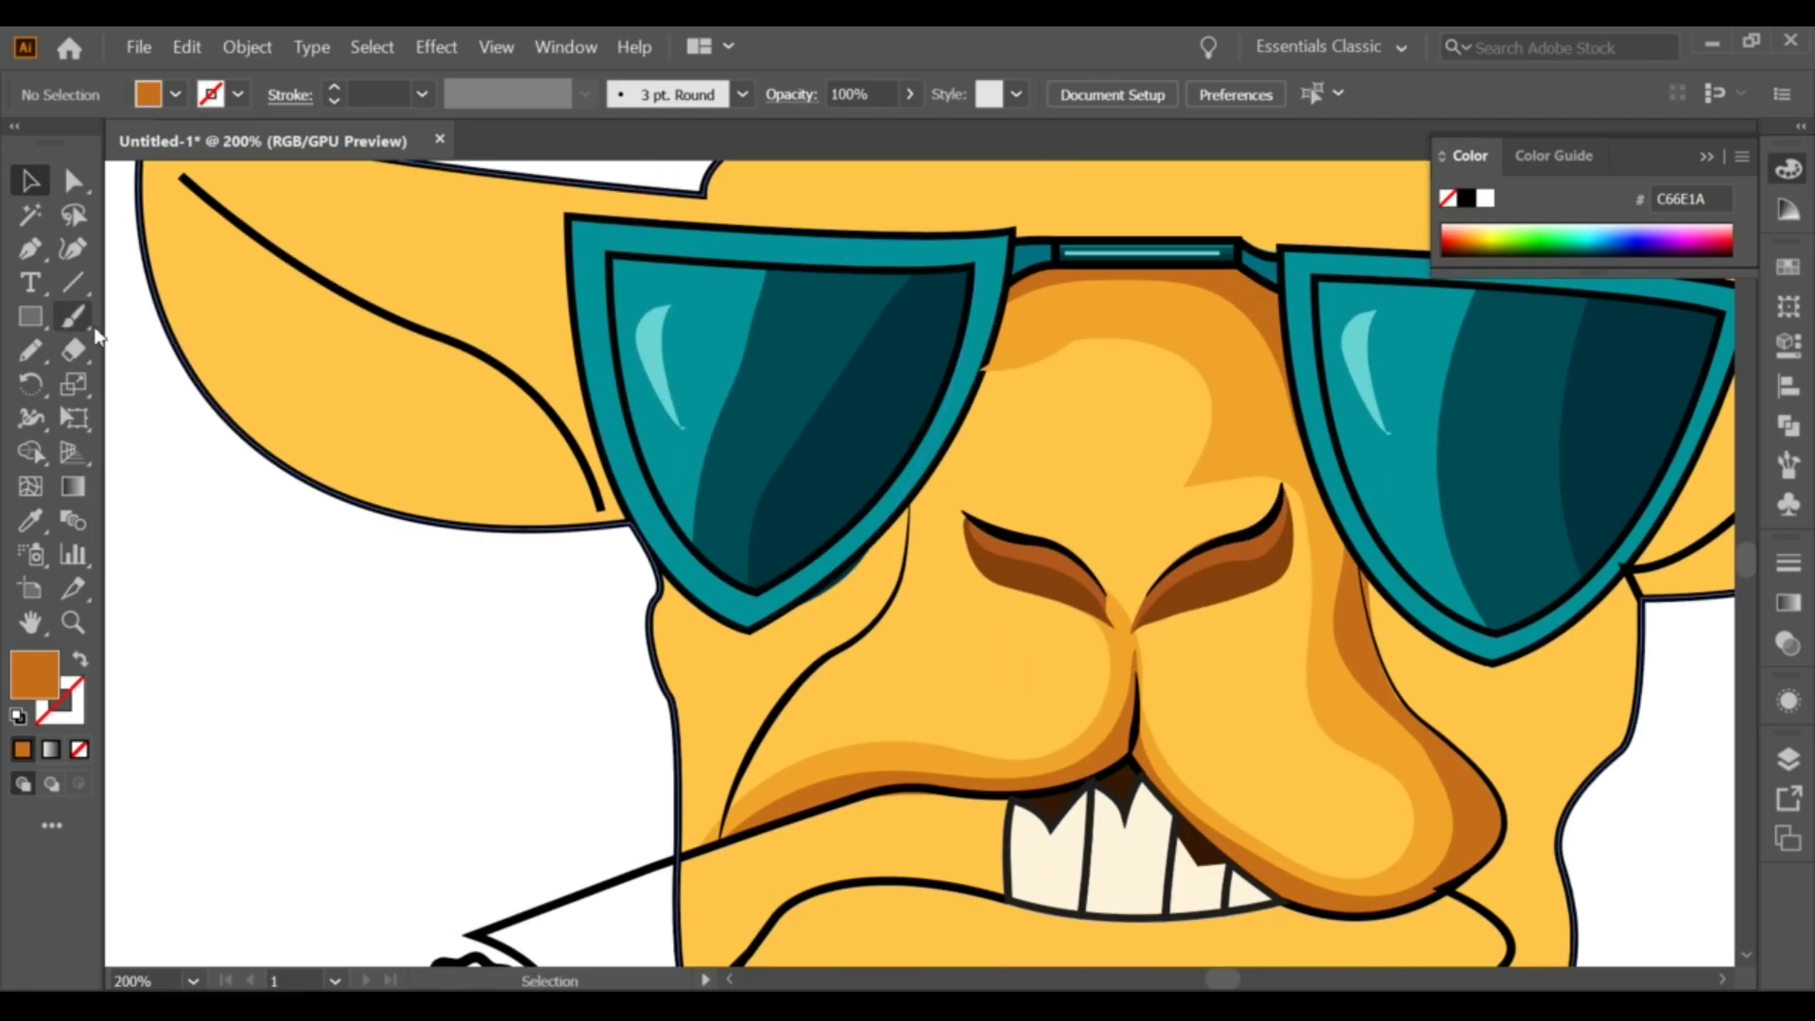
Step: Pencil-draw a shading shape beside the left lens
click(30, 350)
drag(912, 386, 745, 566)
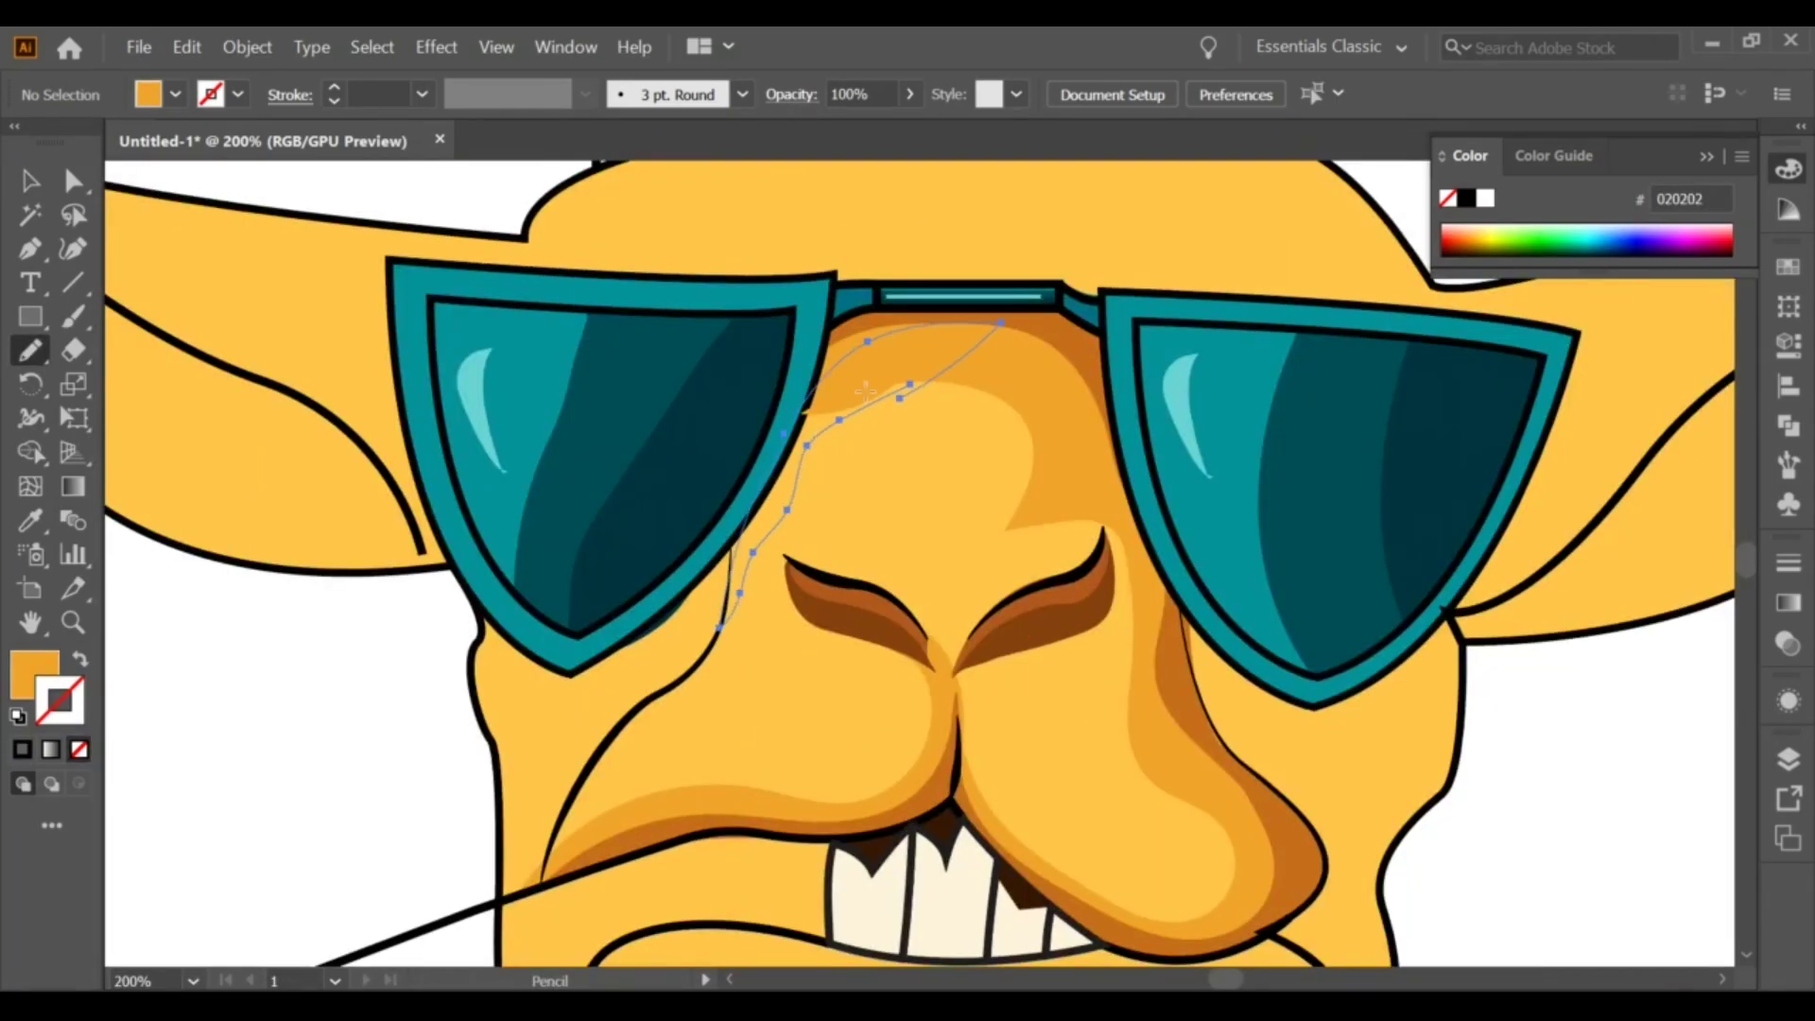
drag(898, 397, 910, 388)
key(v)
right_click(832, 361)
click(1163, 830)
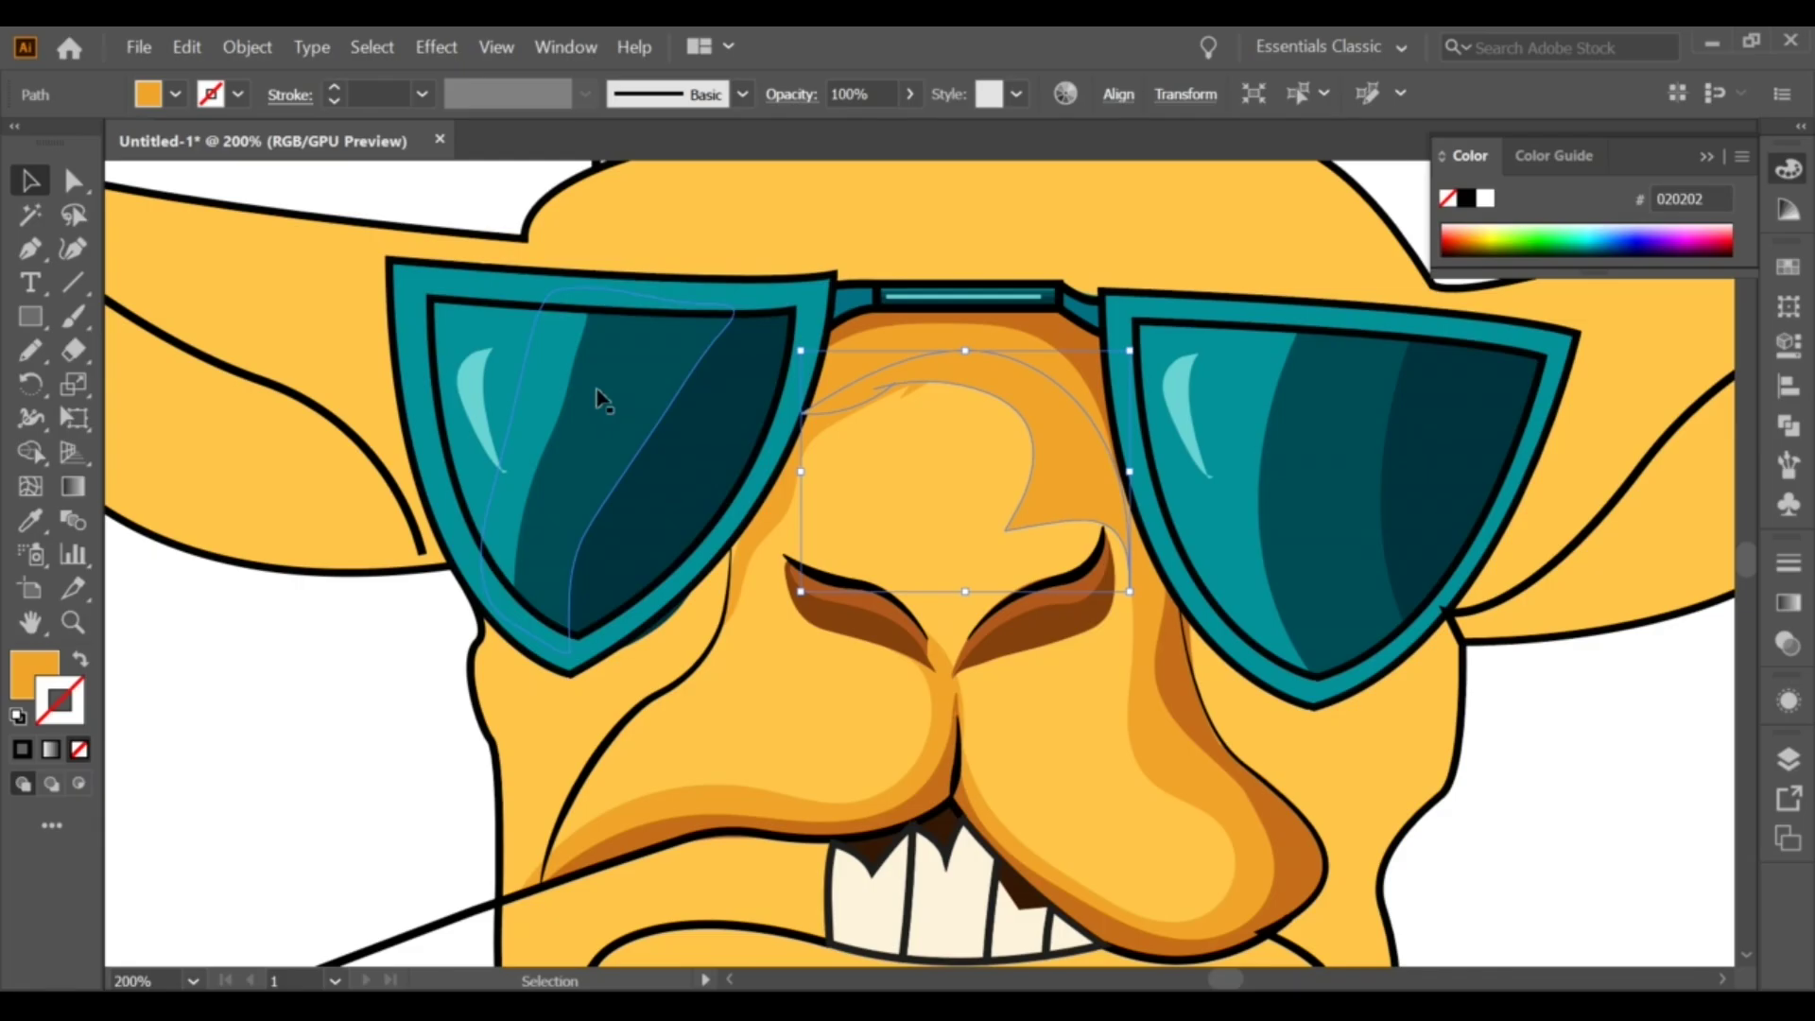
scroll(961, 350, up, 1)
key(a)
key(ctrl+shift+a)
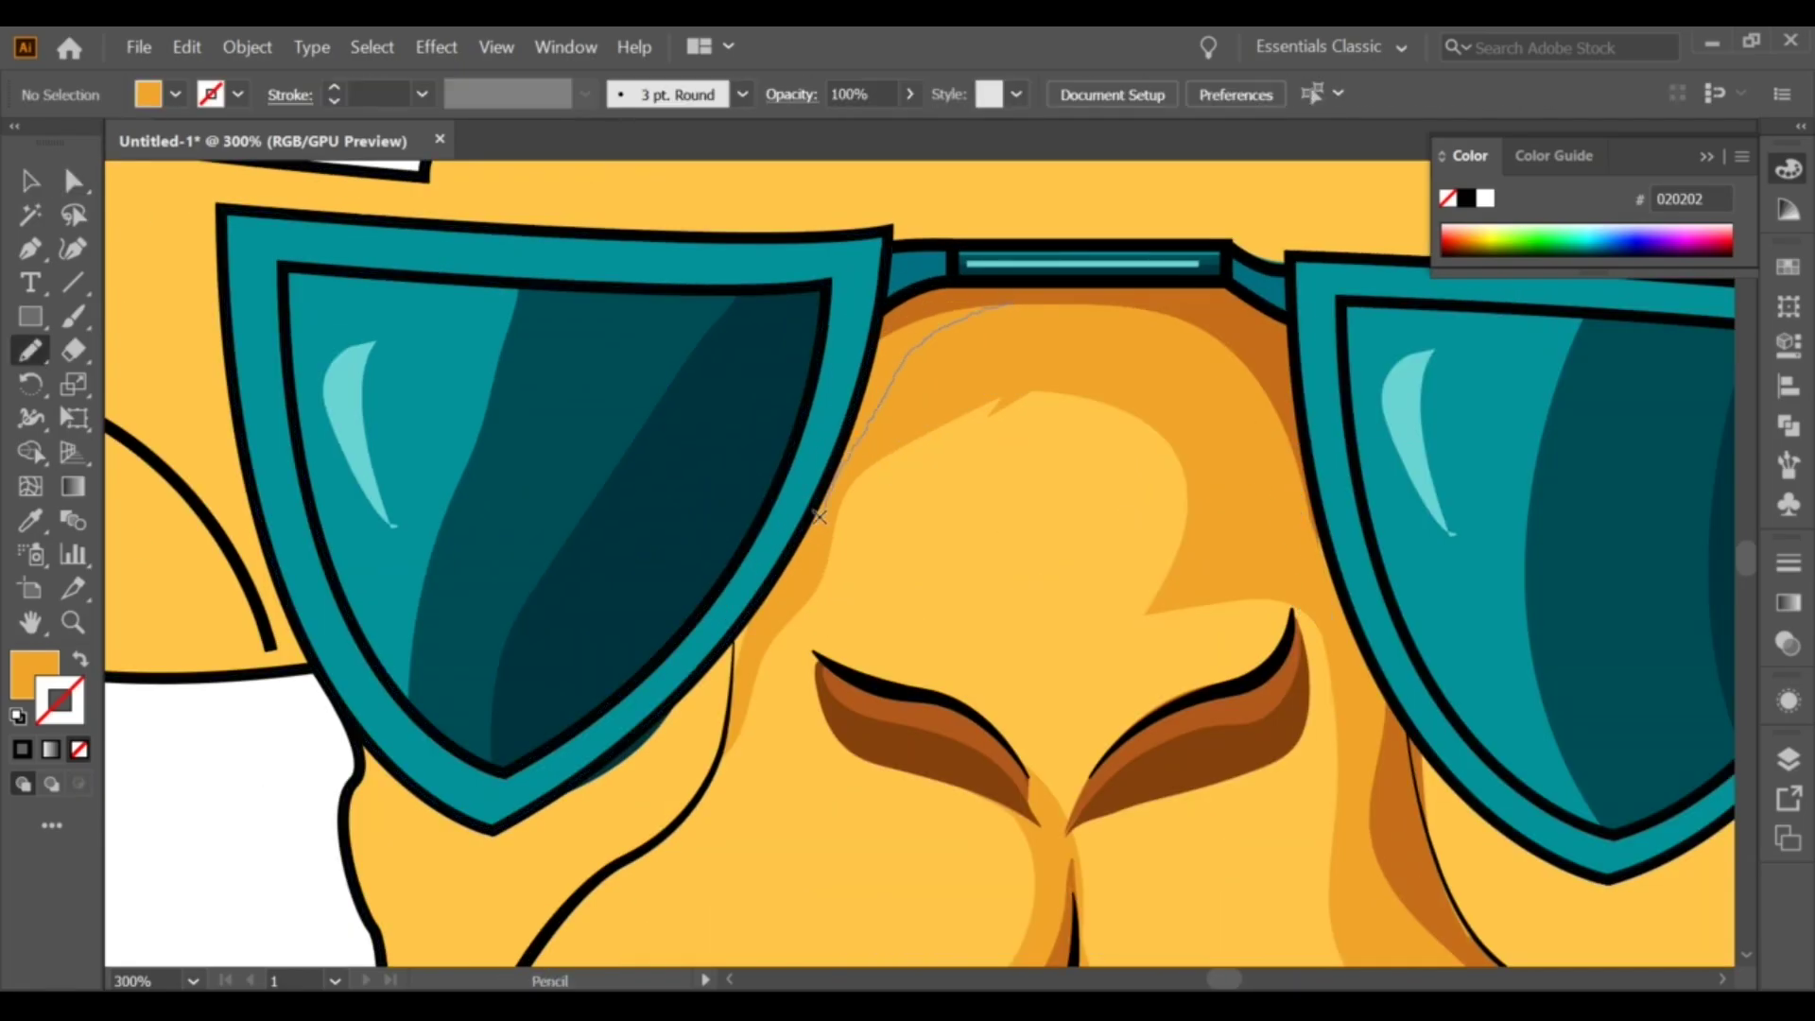
Step: Add a darker orange strip along the left lens edge and send it to the back
drag(725, 628, 728, 652)
key(i)
click(1165, 312)
right_click(851, 382)
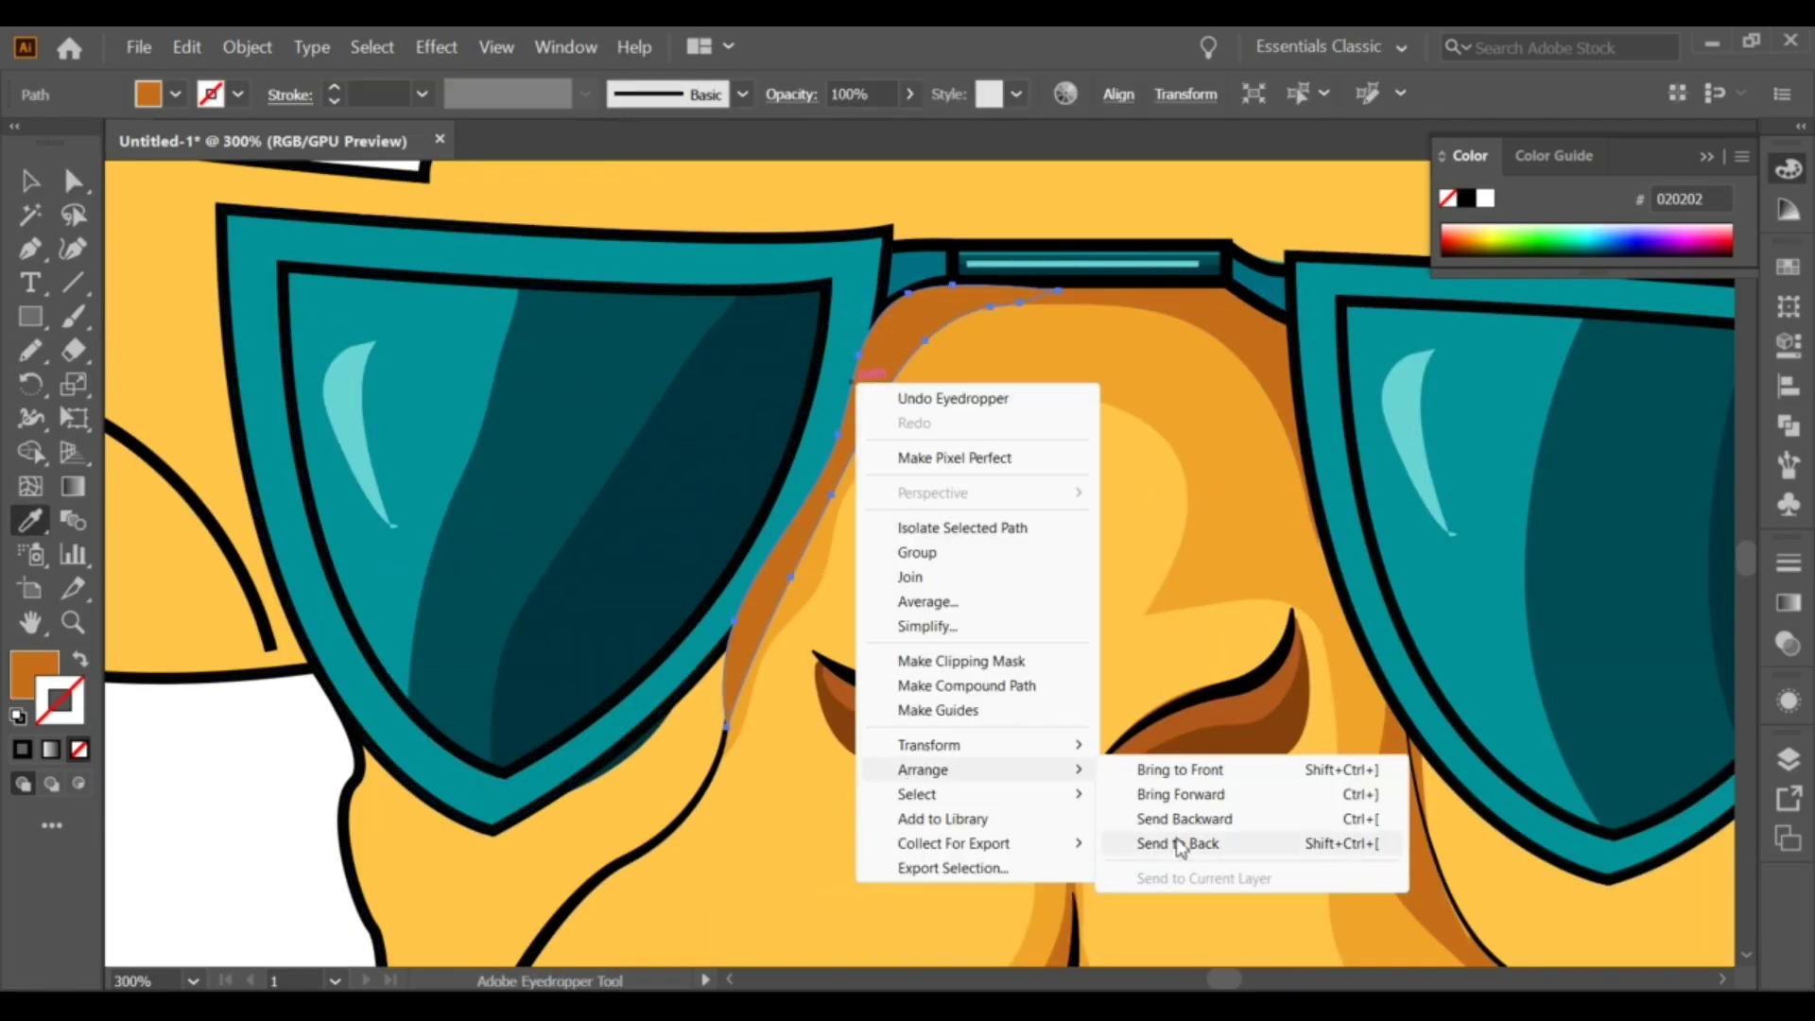
click(1180, 848)
key(a)
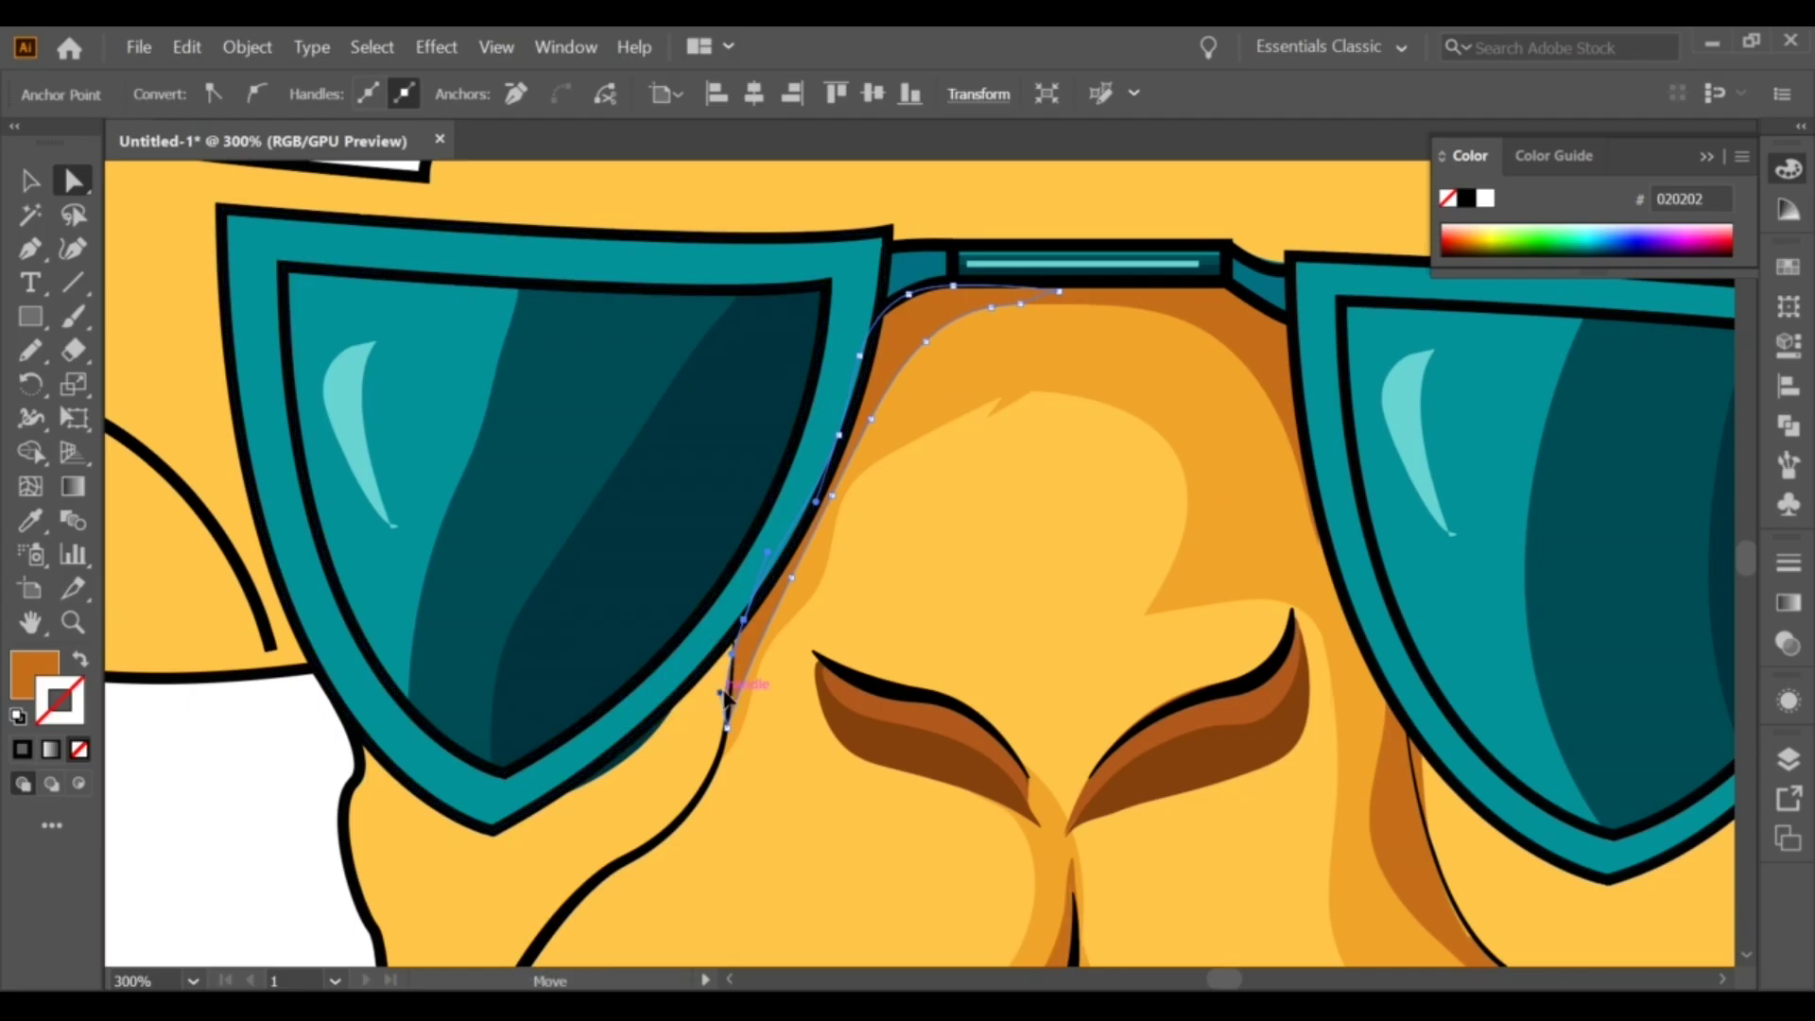
key(ctrl+shift+a)
key(ctrl+0)
key(ctrl+plus)
Step: Draw shading under the left lens and fill it with the darker orange
key(n)
drag(556, 537, 608, 576)
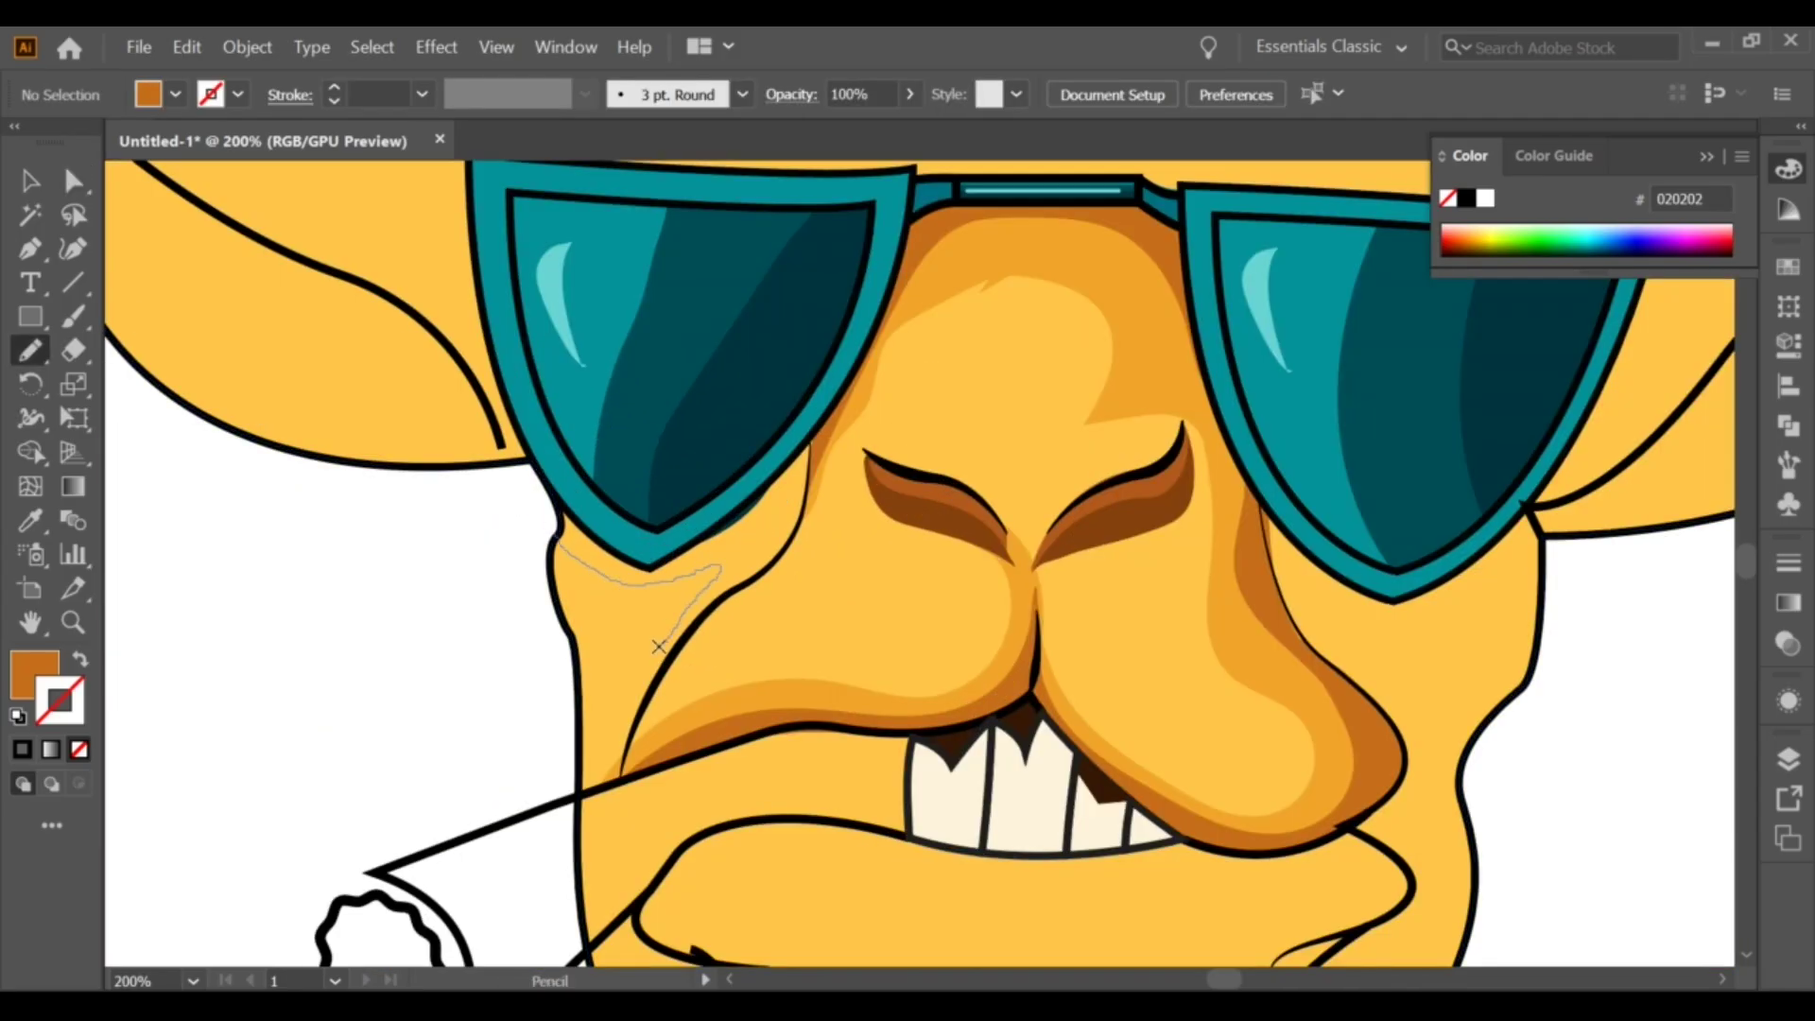
key(i)
click(837, 430)
right_click(678, 491)
click(1002, 955)
Step: Draw a rust-brown shadow shape down the left cheek and send it behind the outlines
key(ctrl+shift+a)
key(n)
drag(555, 584, 587, 606)
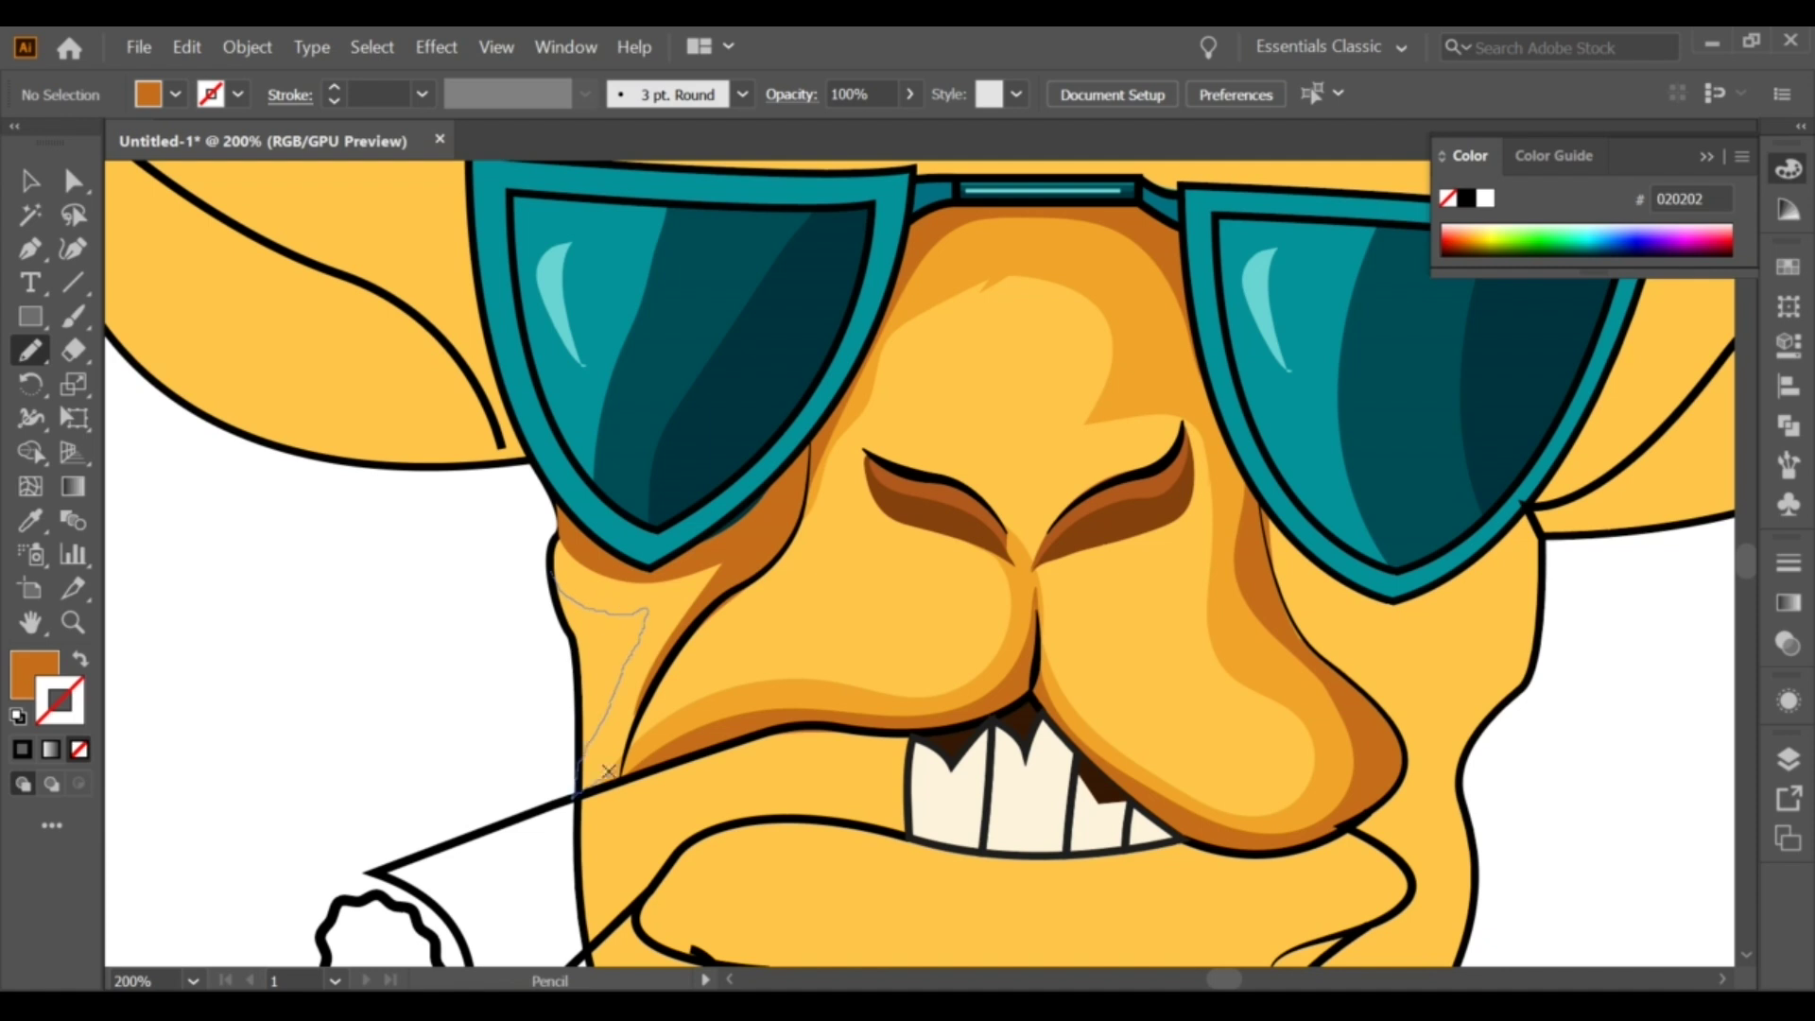
drag(588, 534, 553, 553)
key(i)
click(927, 467)
key(v)
right_click(553, 485)
click(875, 970)
click(417, 569)
scroll(417, 569, down, 3)
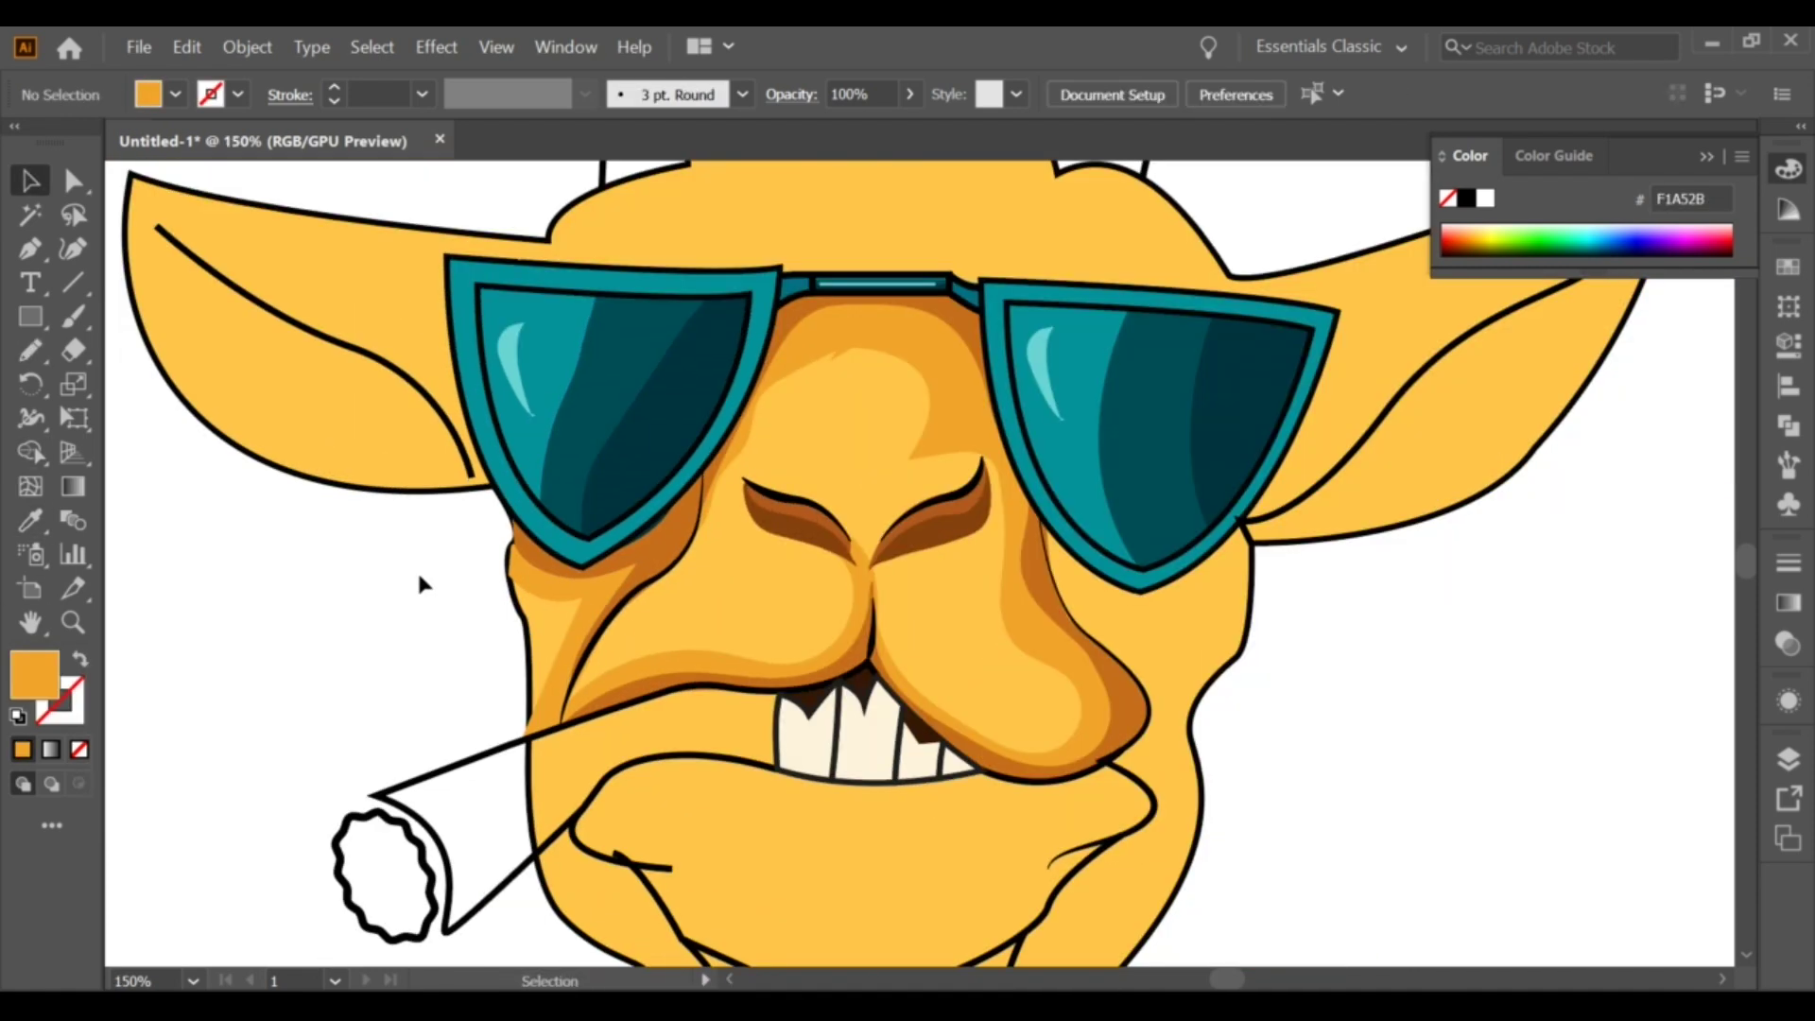
scroll(480, 570, up, 3)
Step: Select the light-orange face shape and bring up Object > Expand
key(a)
click(548, 550)
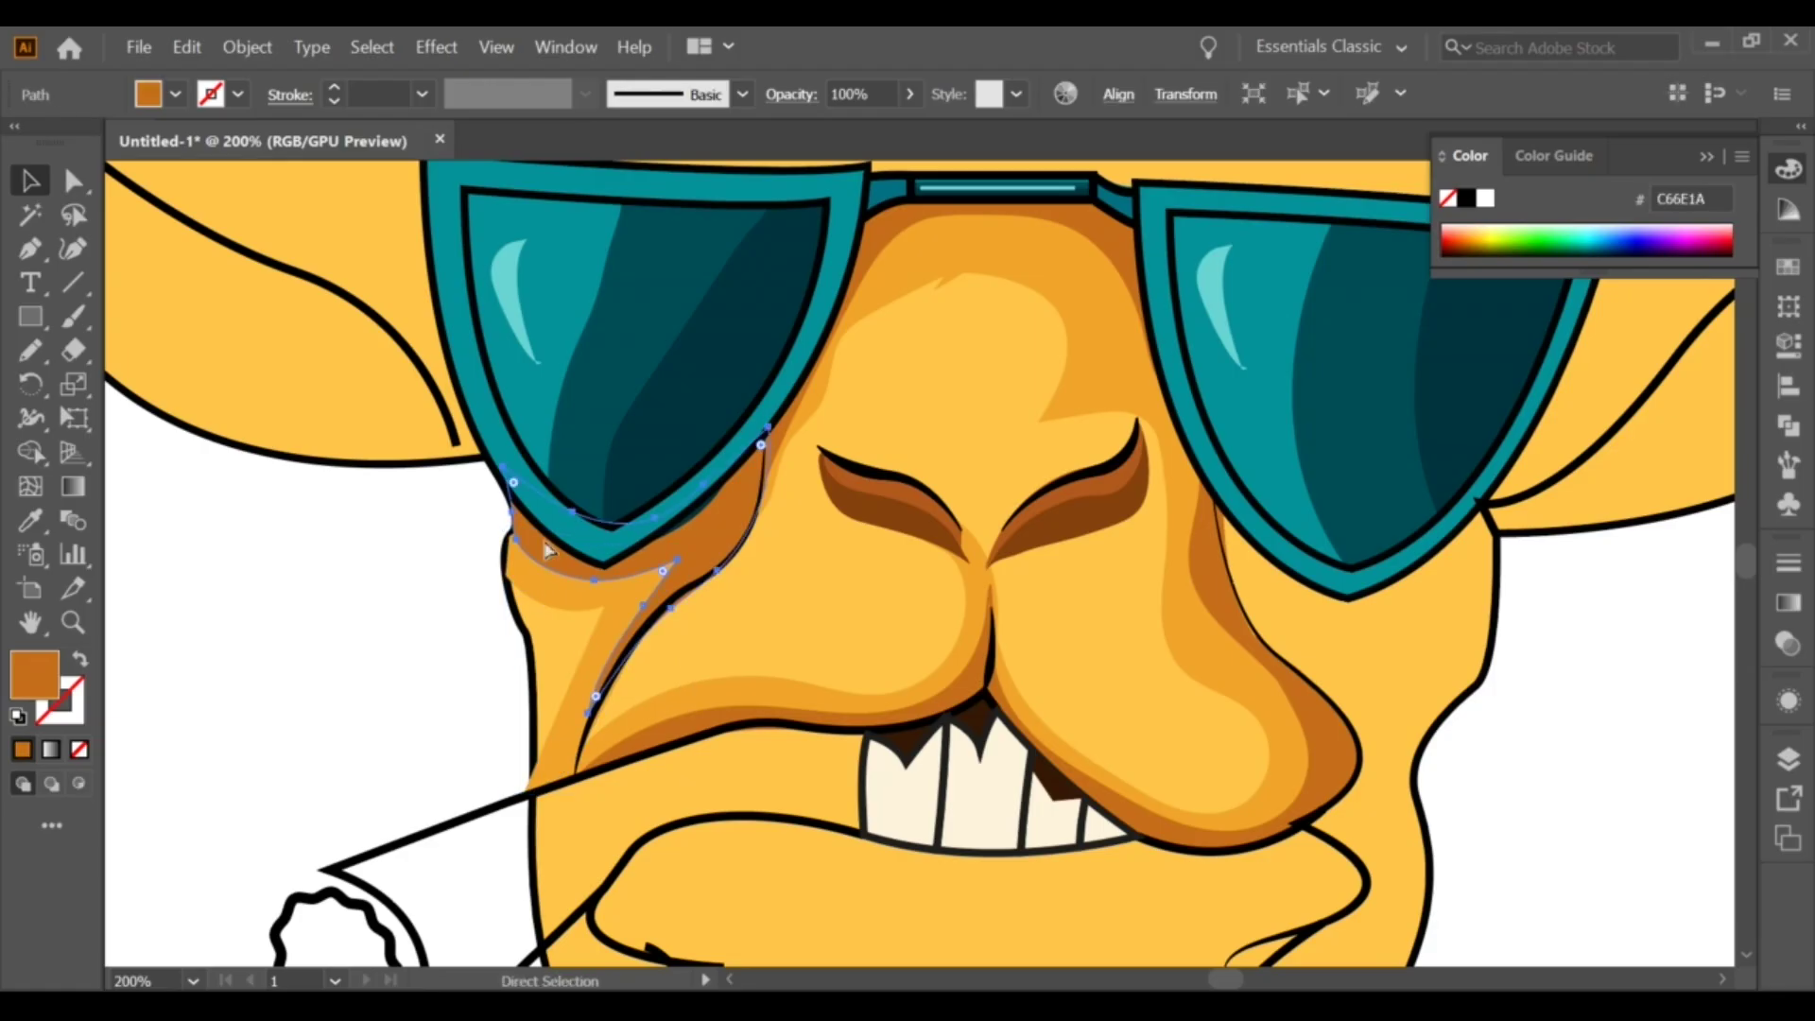
key(v)
click(440, 590)
scroll(441, 590, down, 3)
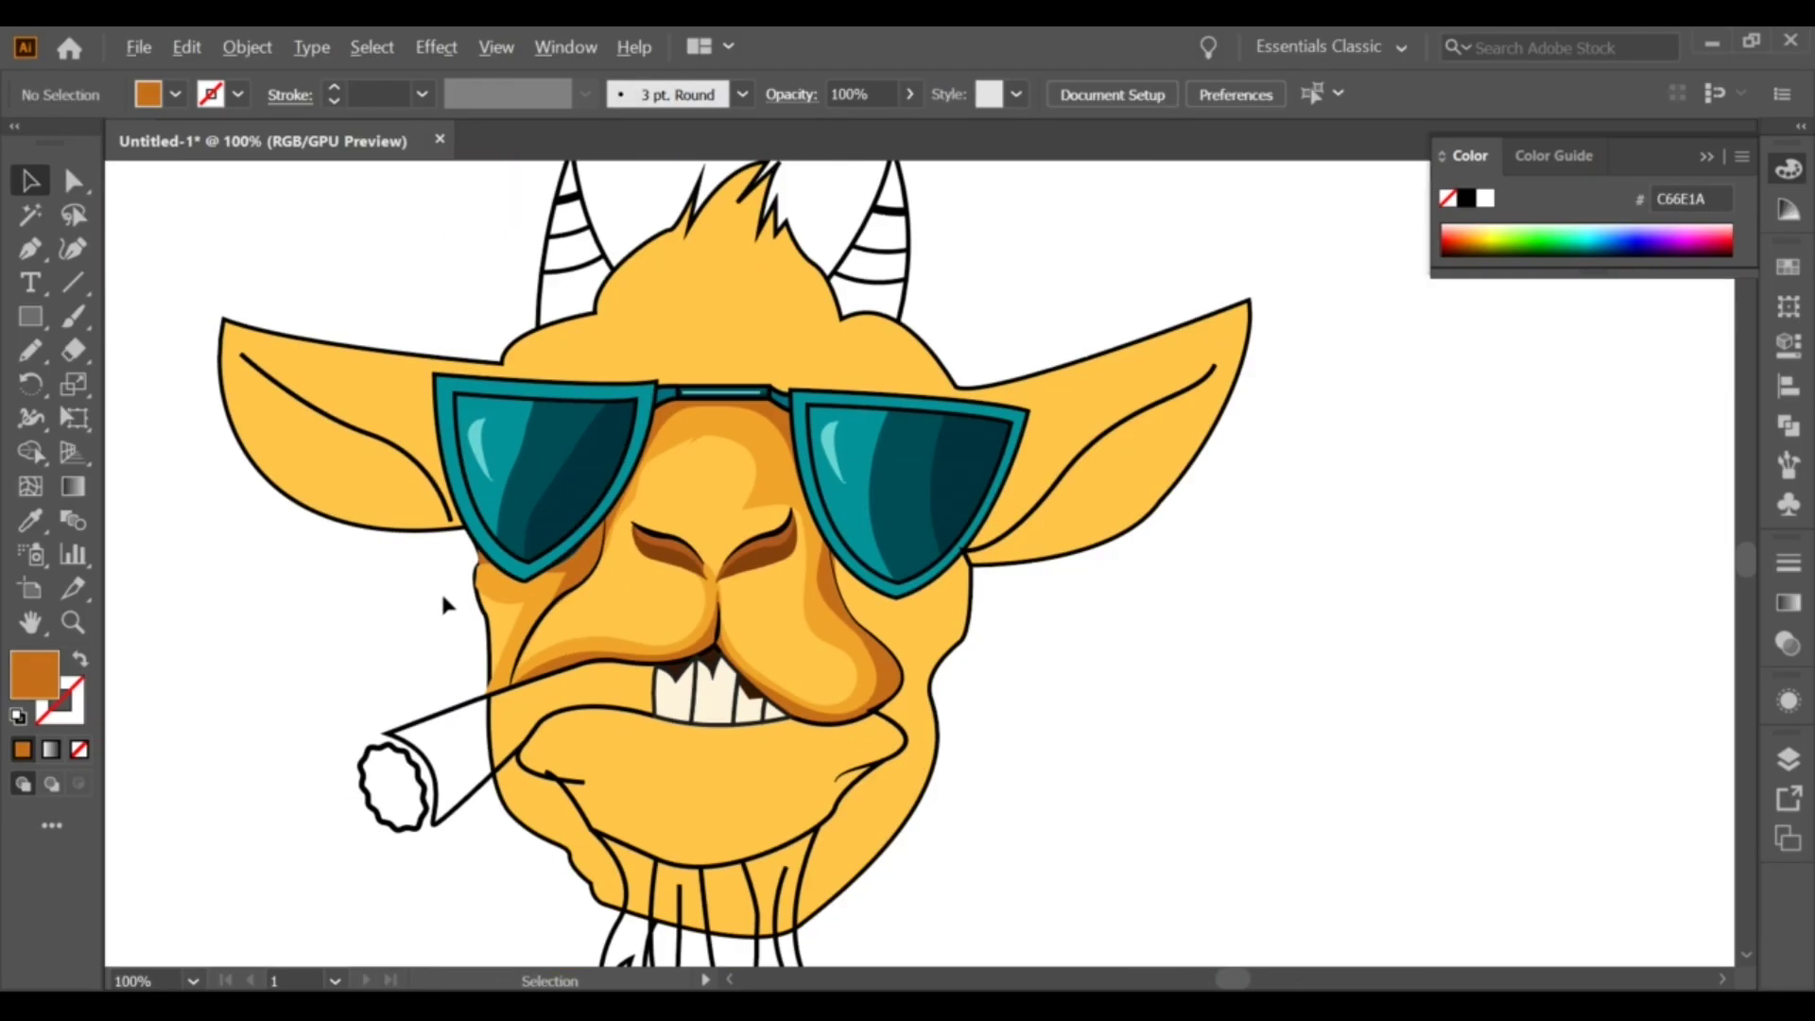
scroll(440, 590, up, 4)
click(640, 700)
click(247, 46)
click(279, 315)
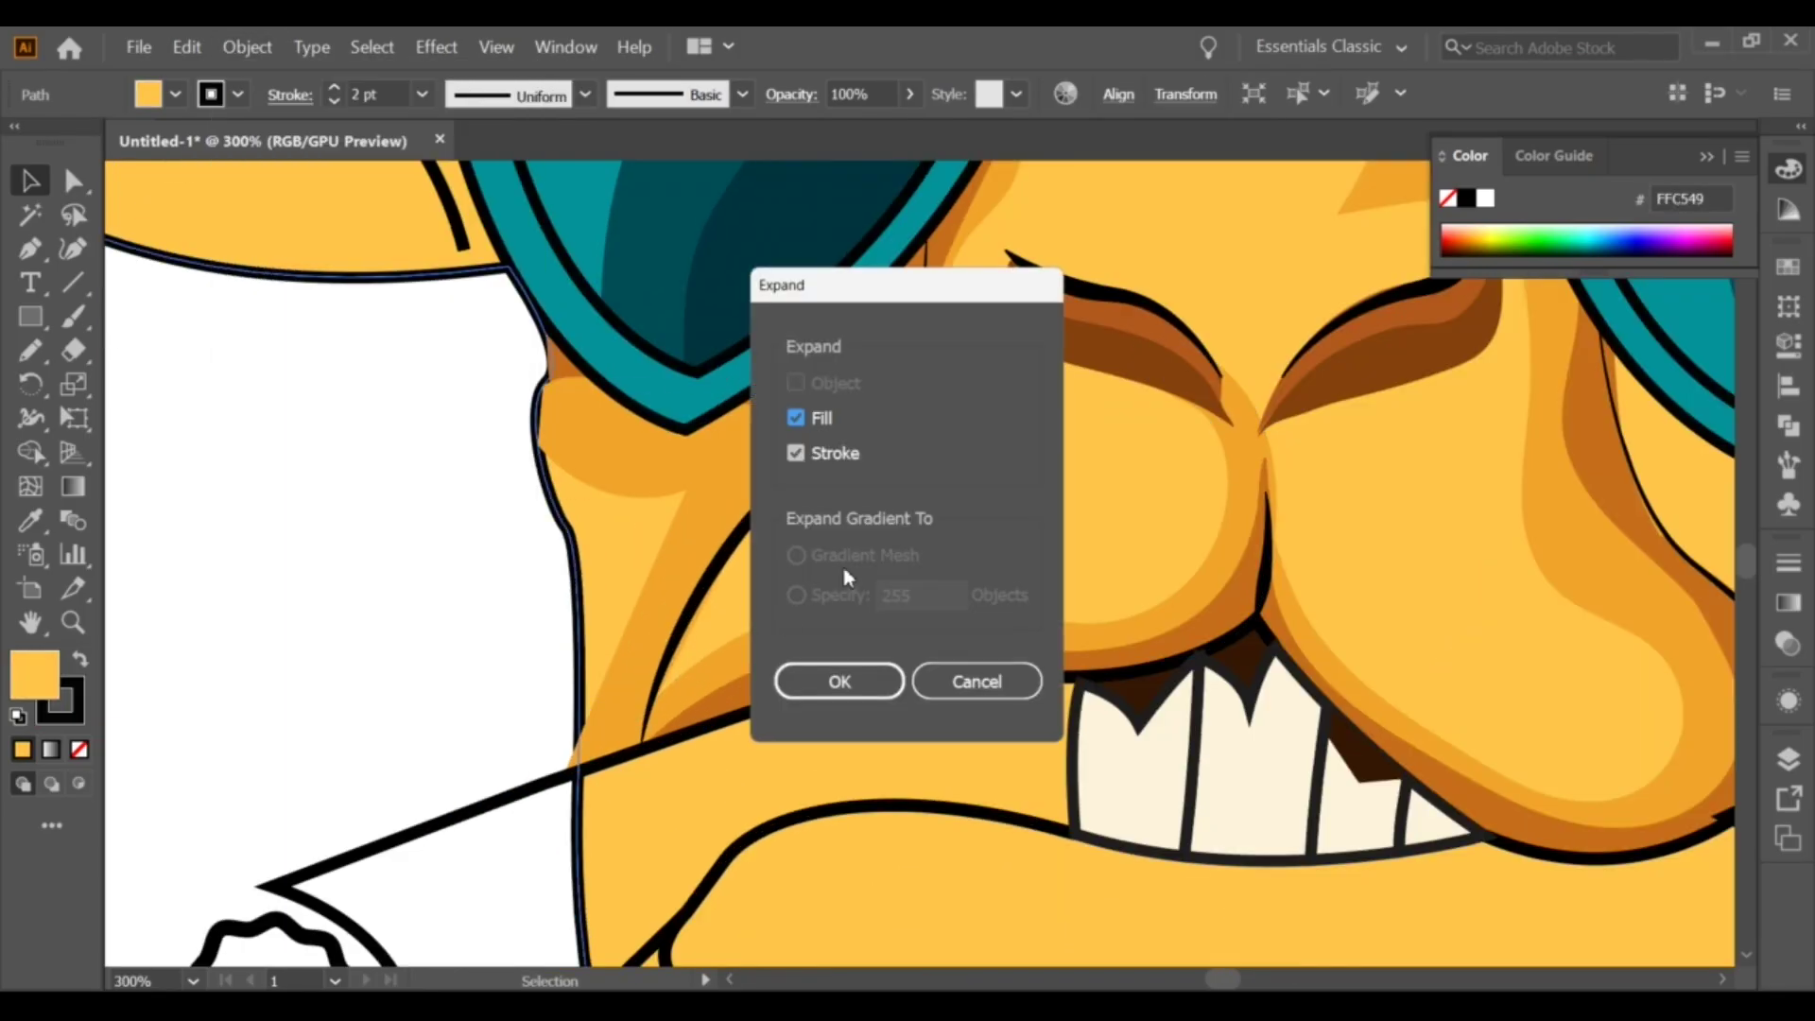
Step: Expand the face shape's fill and stroke, then check the cheek shadow shapes
click(838, 680)
click(529, 530)
click(628, 466)
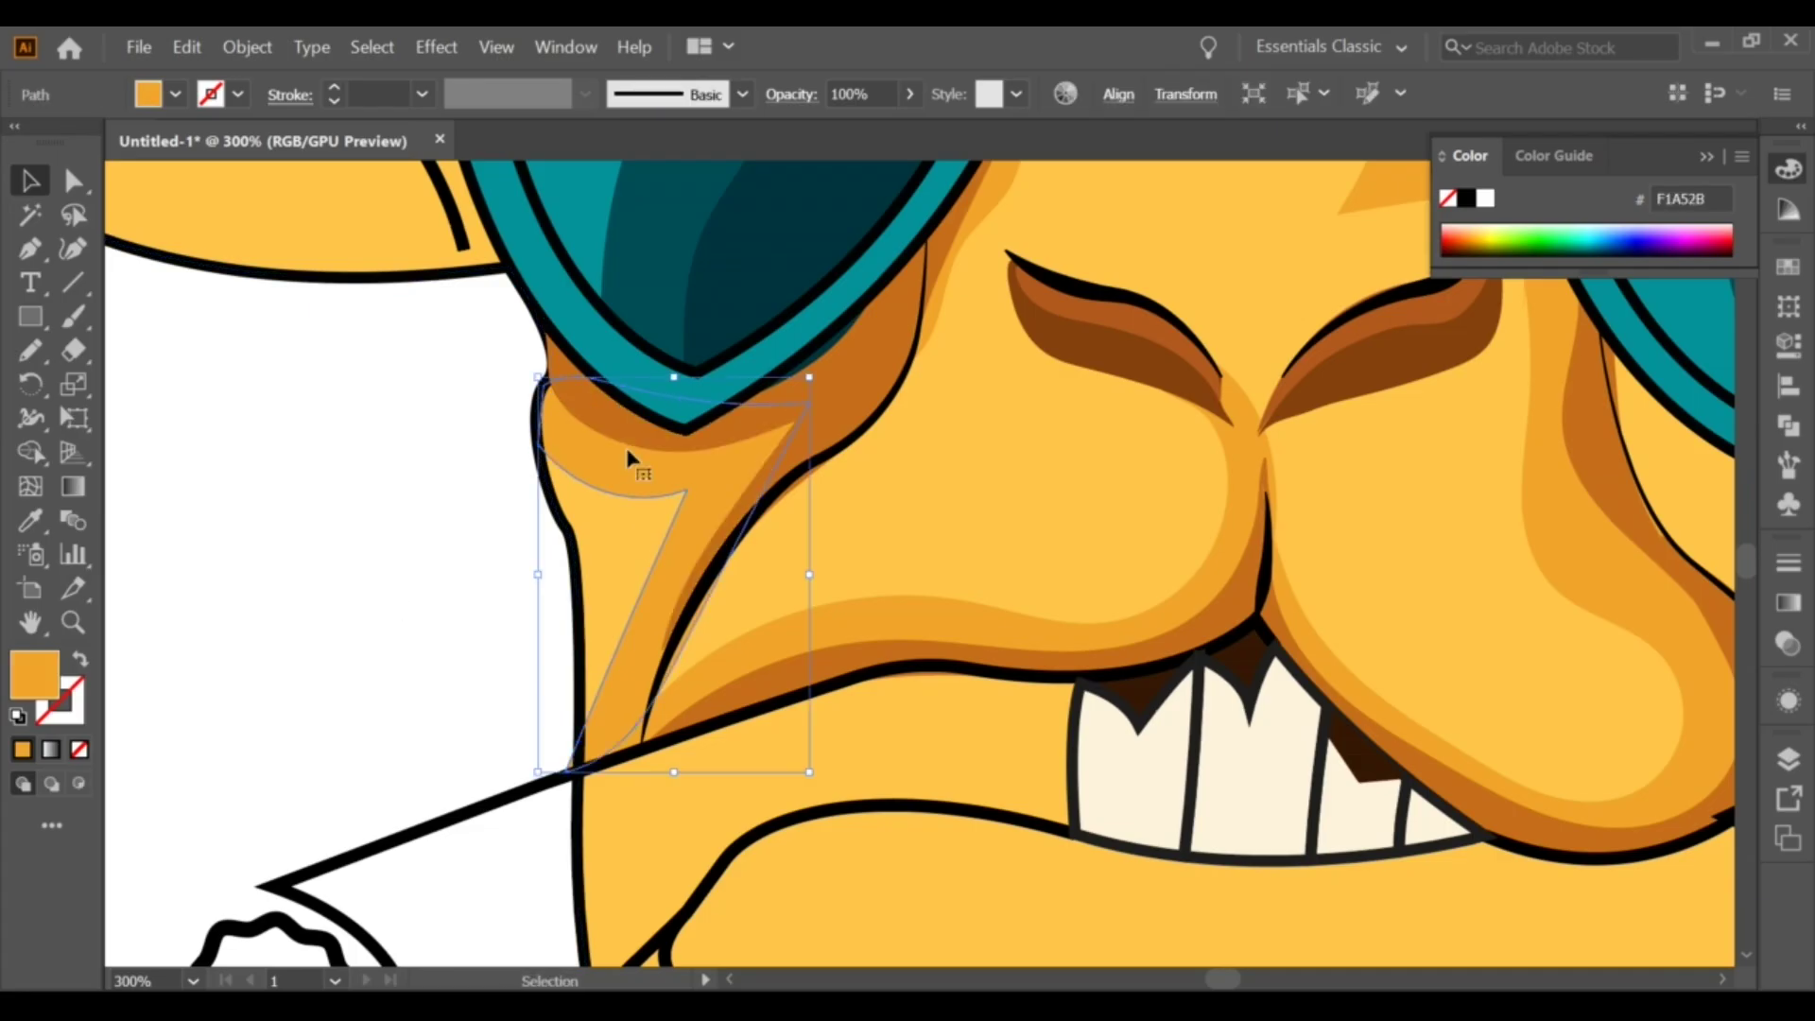
scroll(628, 466, down, 1)
click(587, 385)
click(416, 378)
scroll(416, 378, down, 3)
scroll(737, 492, up, 1)
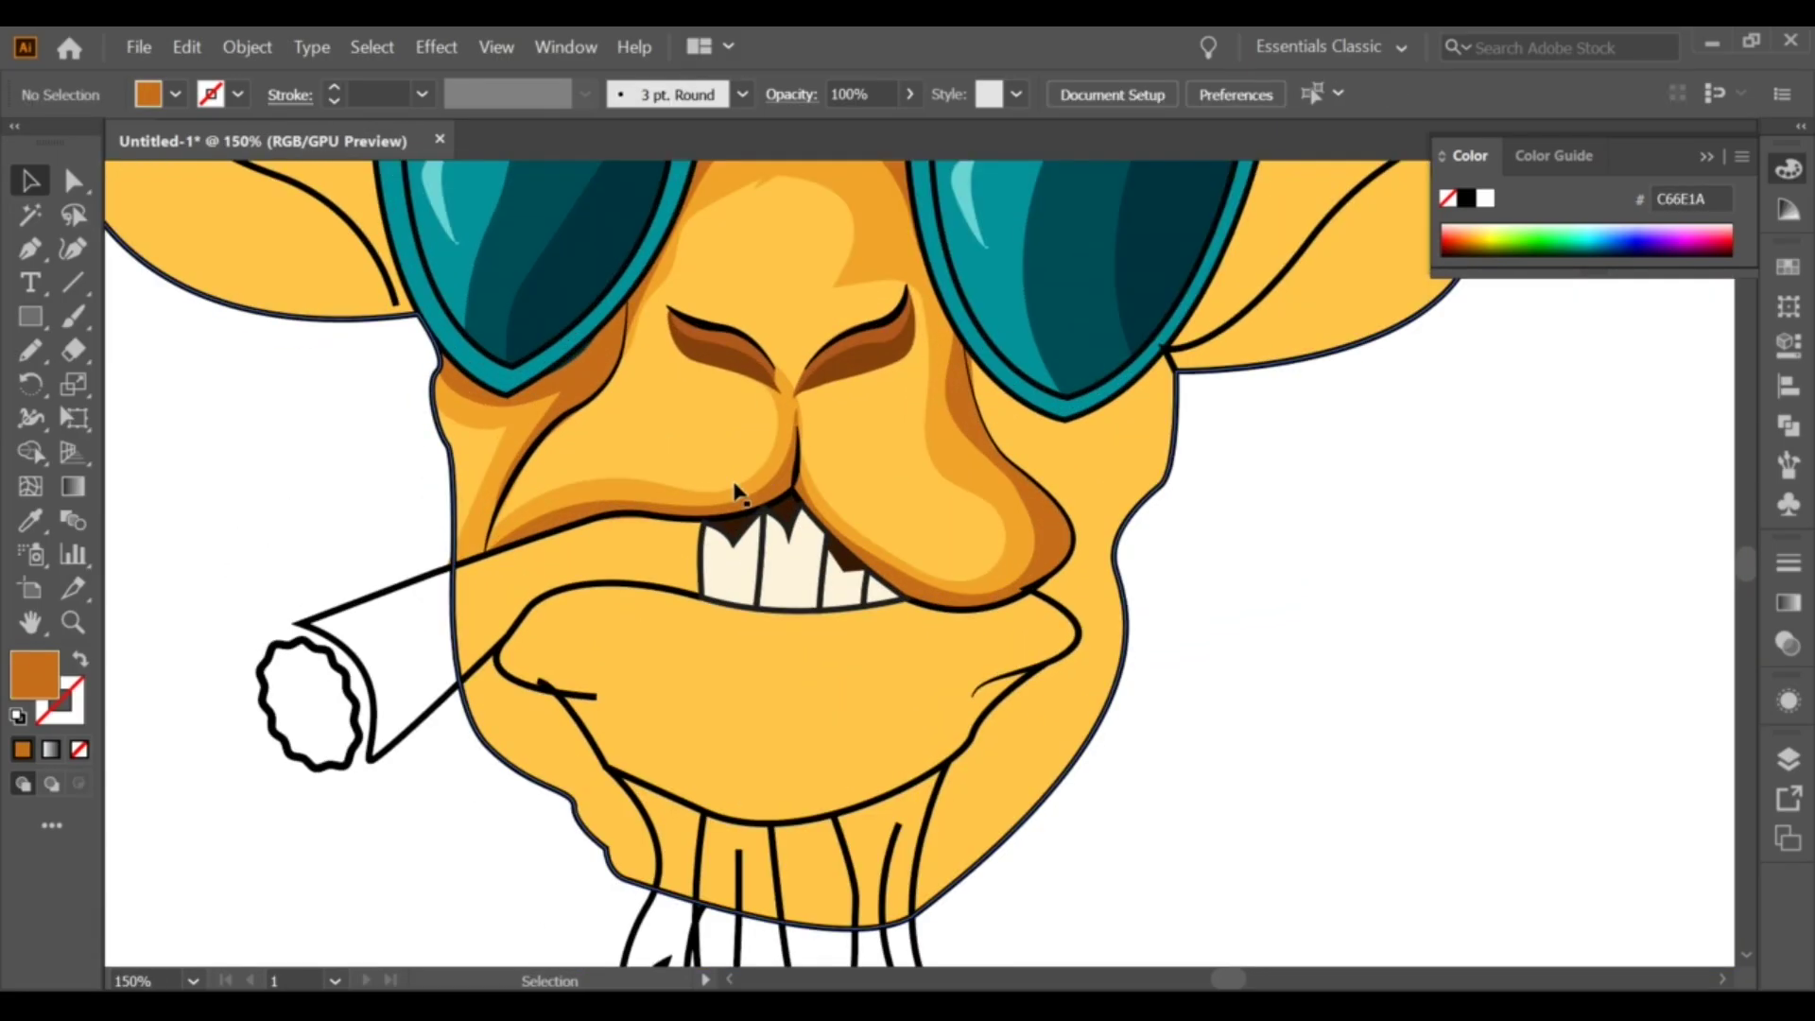
scroll(737, 492, up, 1)
scroll(766, 466, up, 1)
Step: Pencil-draw a highlight over the top of the nose and fill it with pale cream
key(n)
drag(851, 210, 811, 279)
ctrl+click(848, 219)
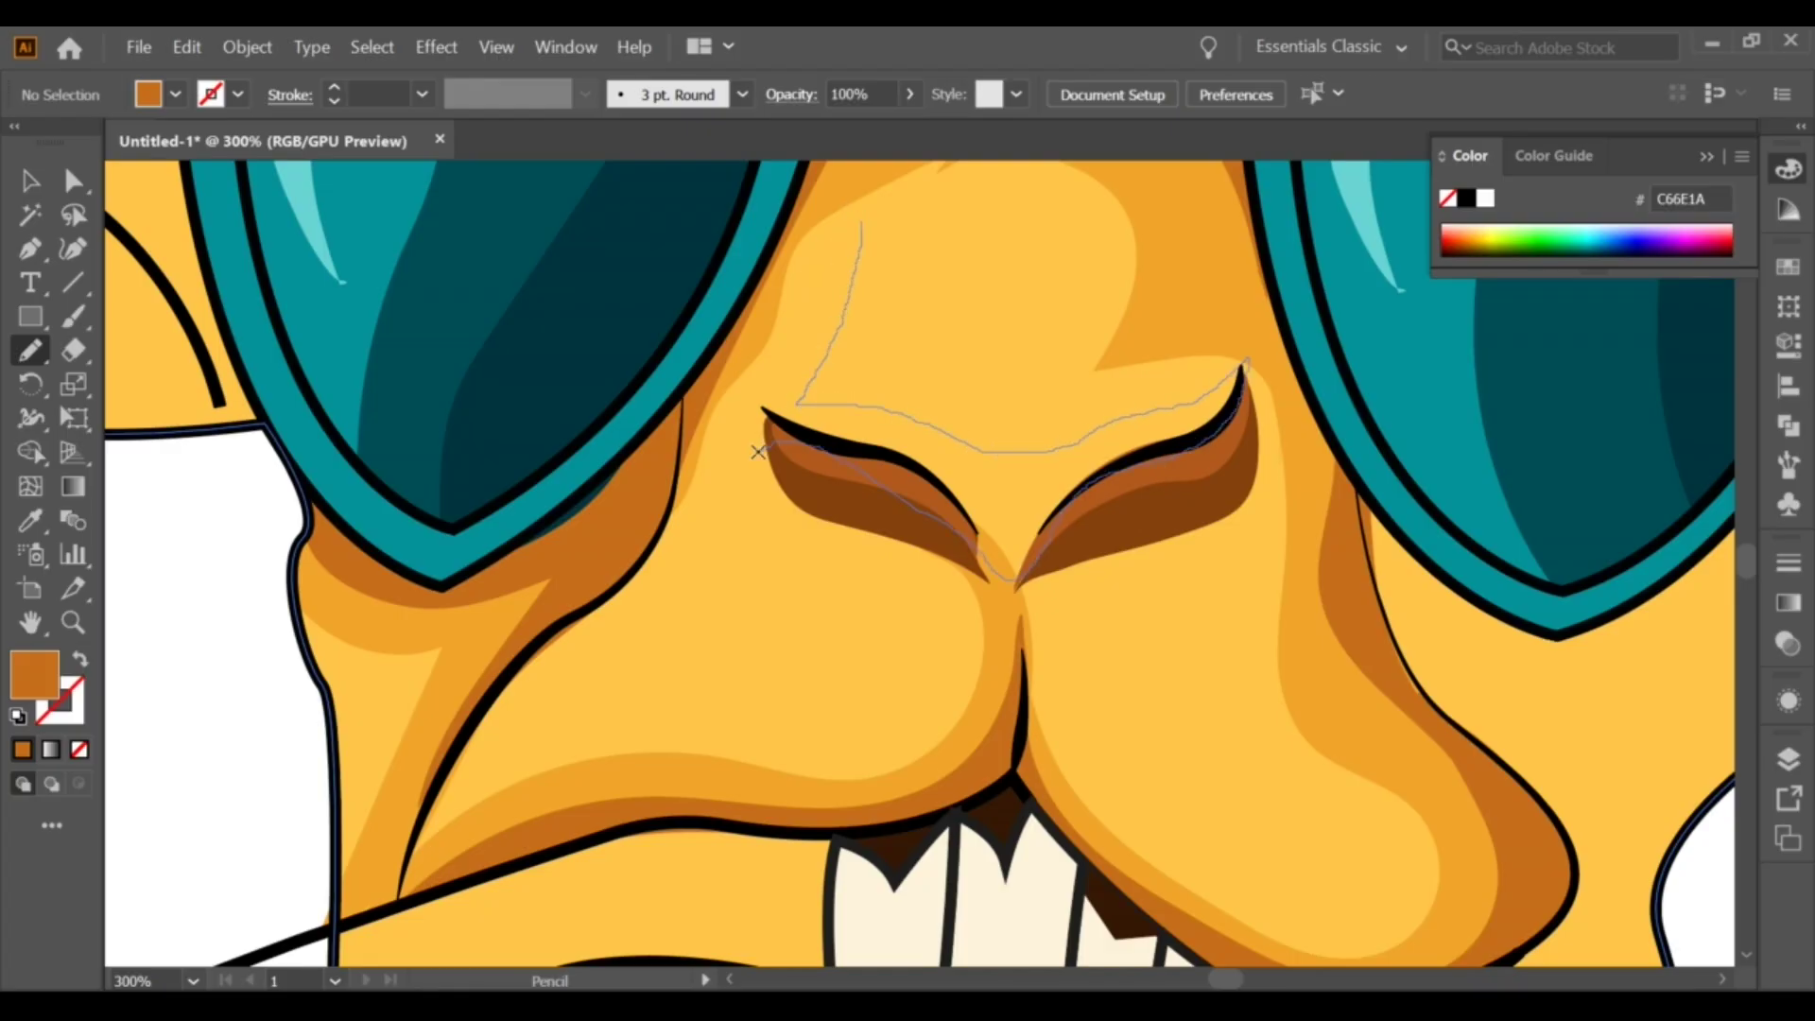
scroll(457, 313, down, 4)
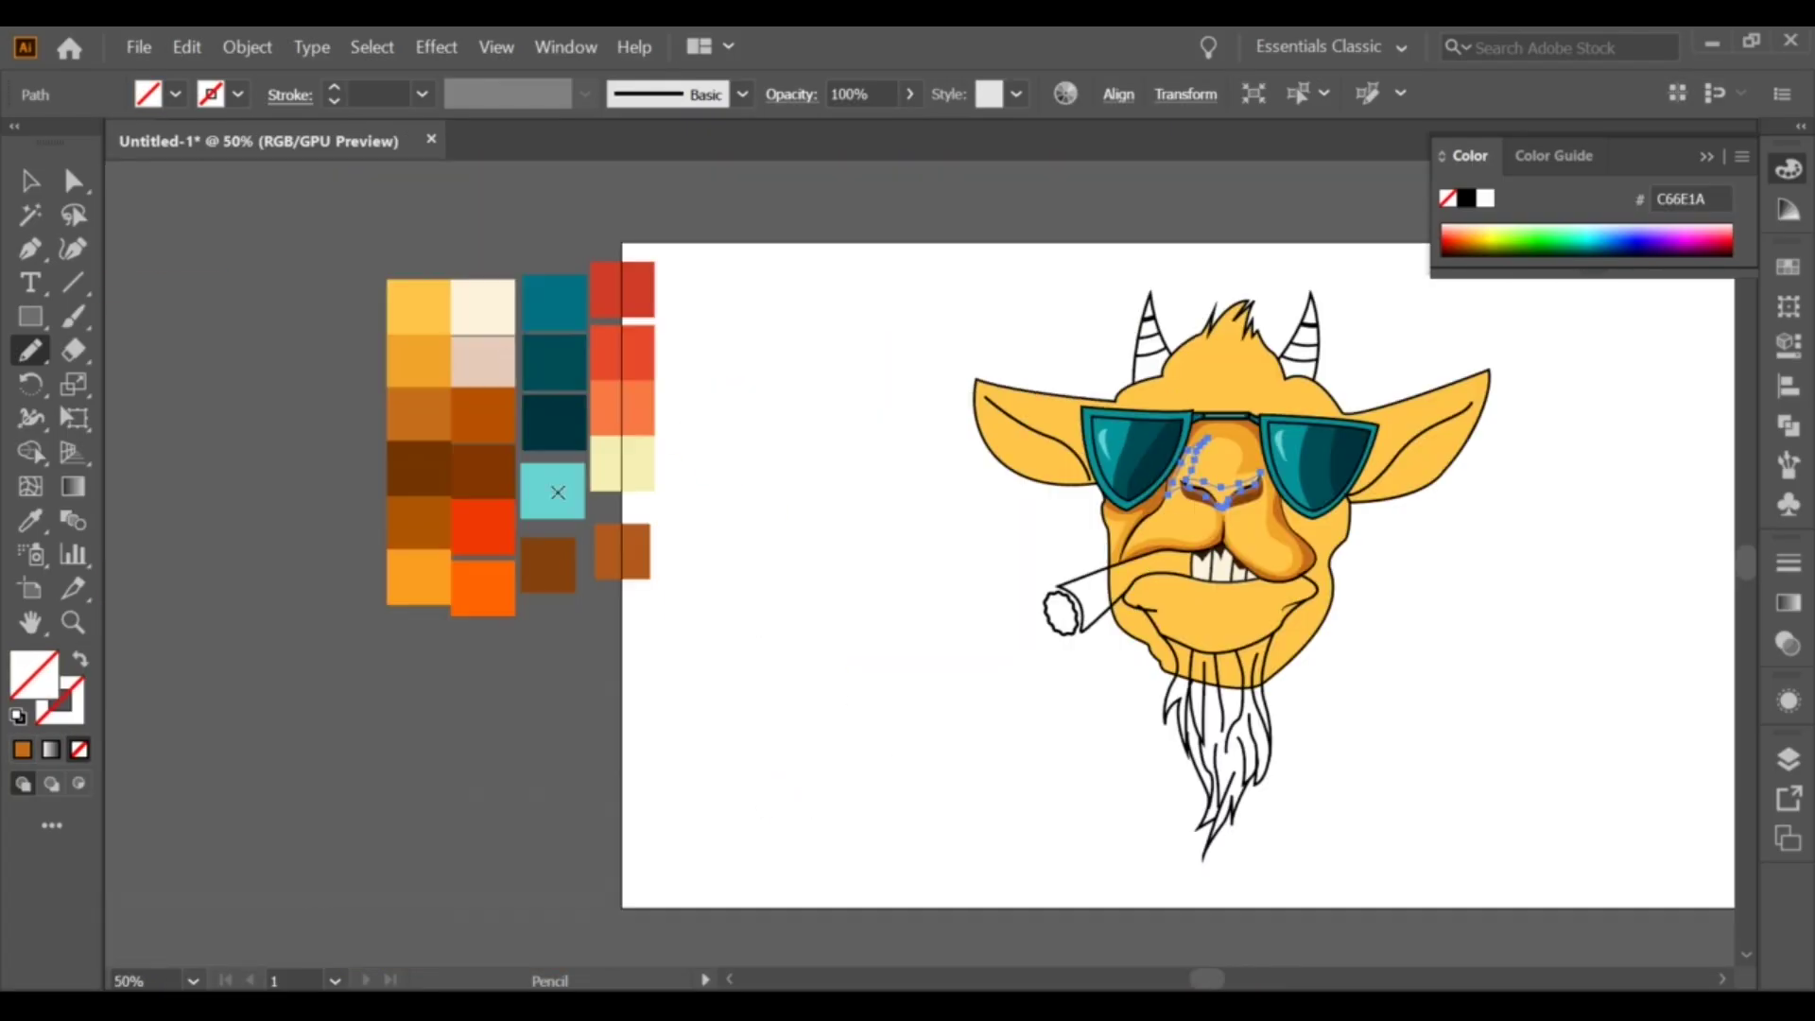
scroll(256, 454, up, 2)
click(313, 501)
Step: Place the nose highlight behind the glasses and lower its opacity to 45%
key(v)
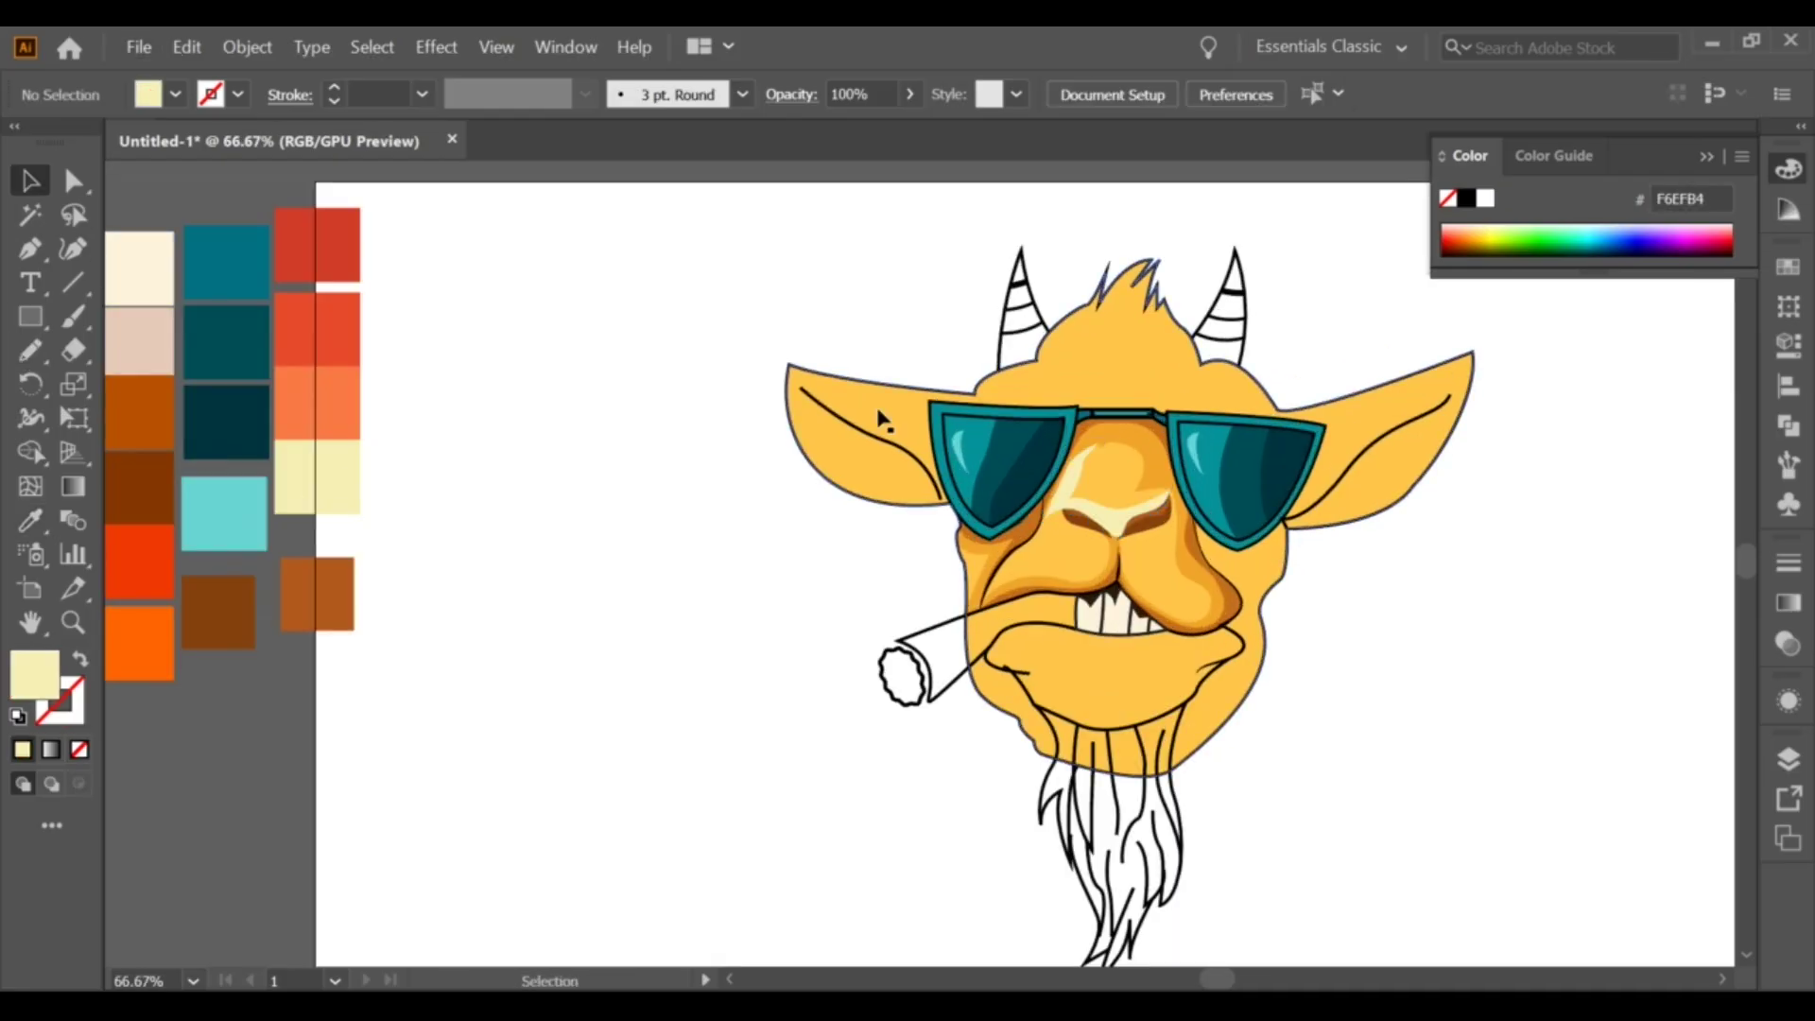
scroll(1115, 464, up, 2)
right_click(1115, 463)
click(1408, 522)
scroll(633, 589, down, 2)
scroll(636, 586, down, 2)
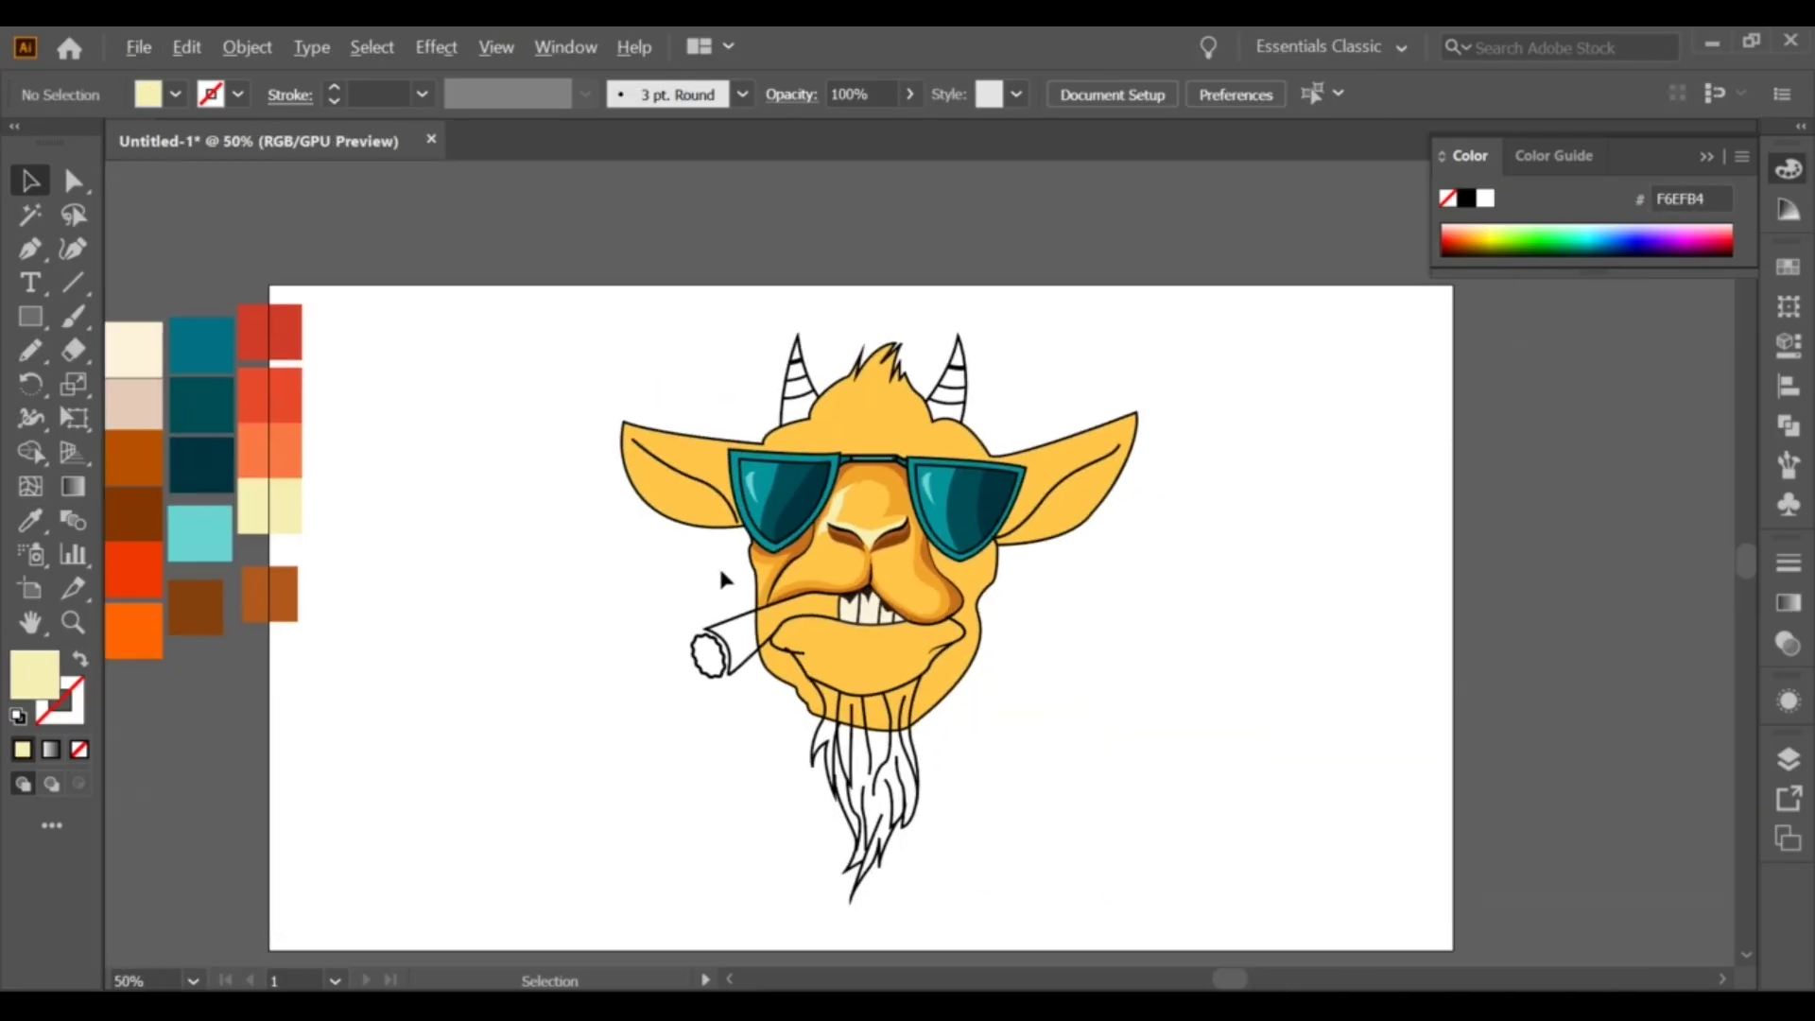
scroll(721, 580, up, 2)
click(909, 94)
drag(936, 123, 903, 123)
scroll(834, 550, up, 1)
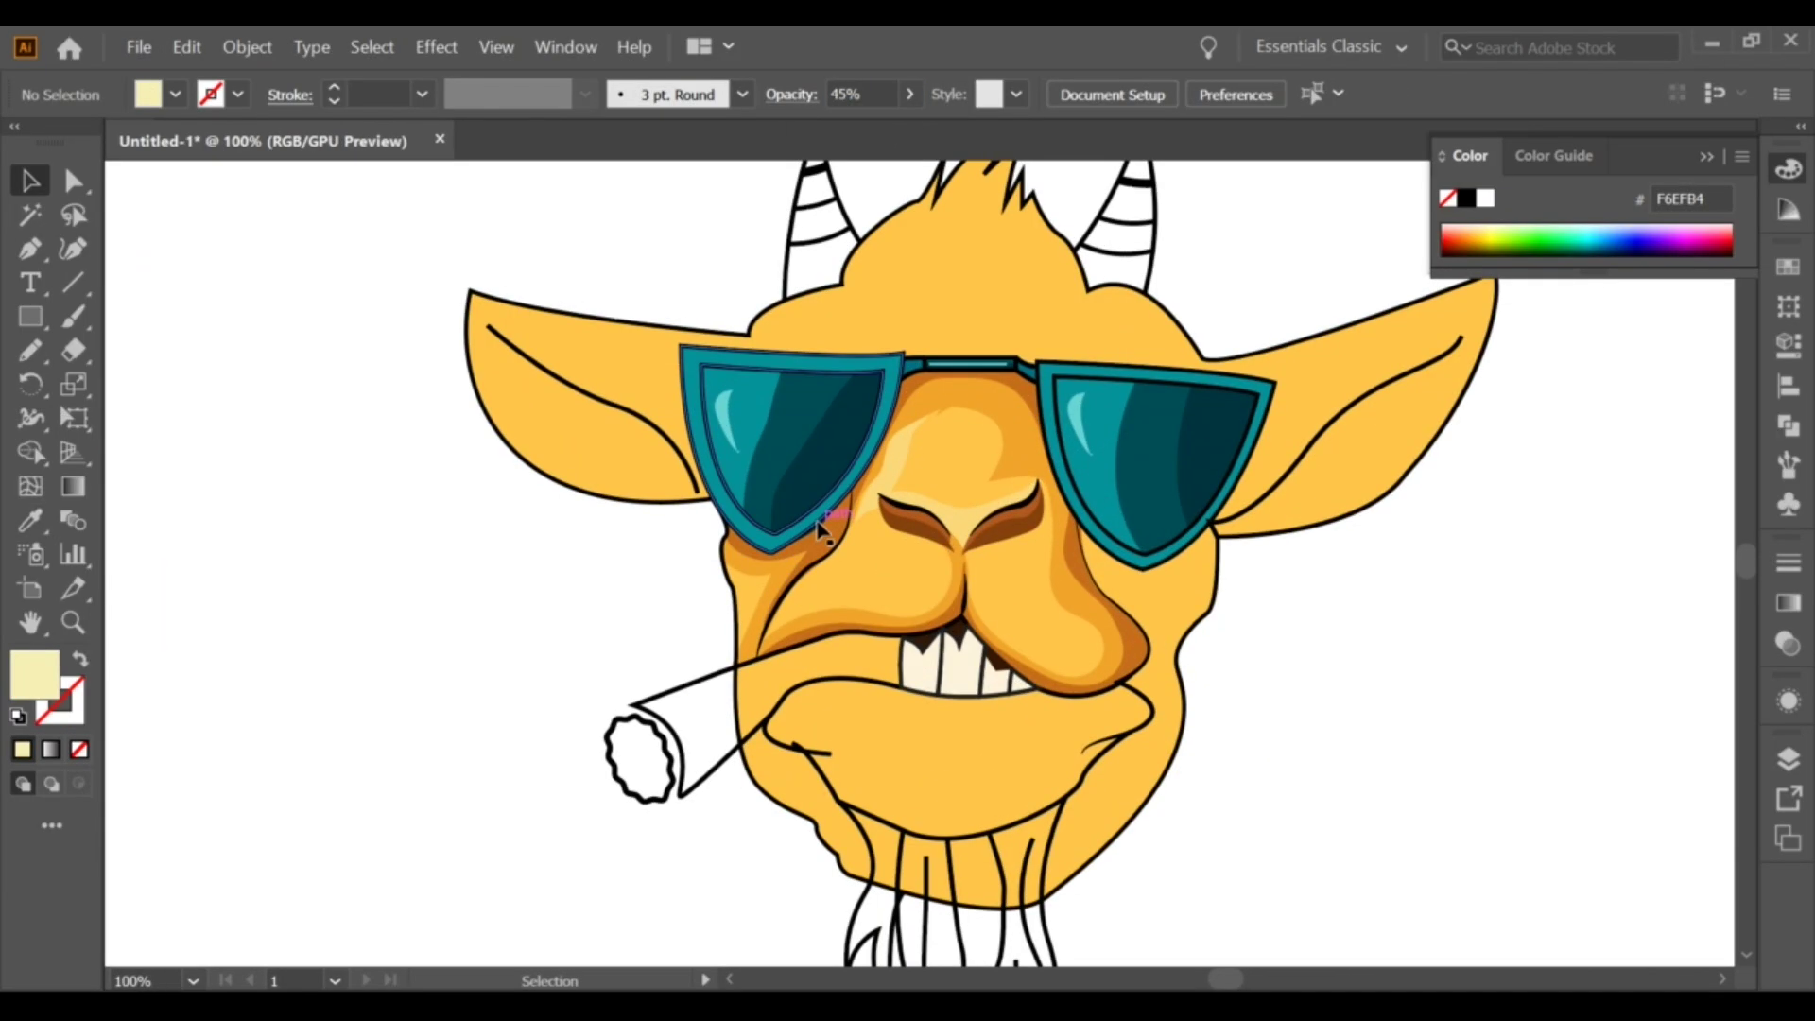
scroll(823, 378, up, 1)
scroll(823, 247, up, 1)
Step: Pencil a shading shape along the tuft's right side and right ear, at 100% opacity, sent to back
key(n)
drag(822, 248, 869, 283)
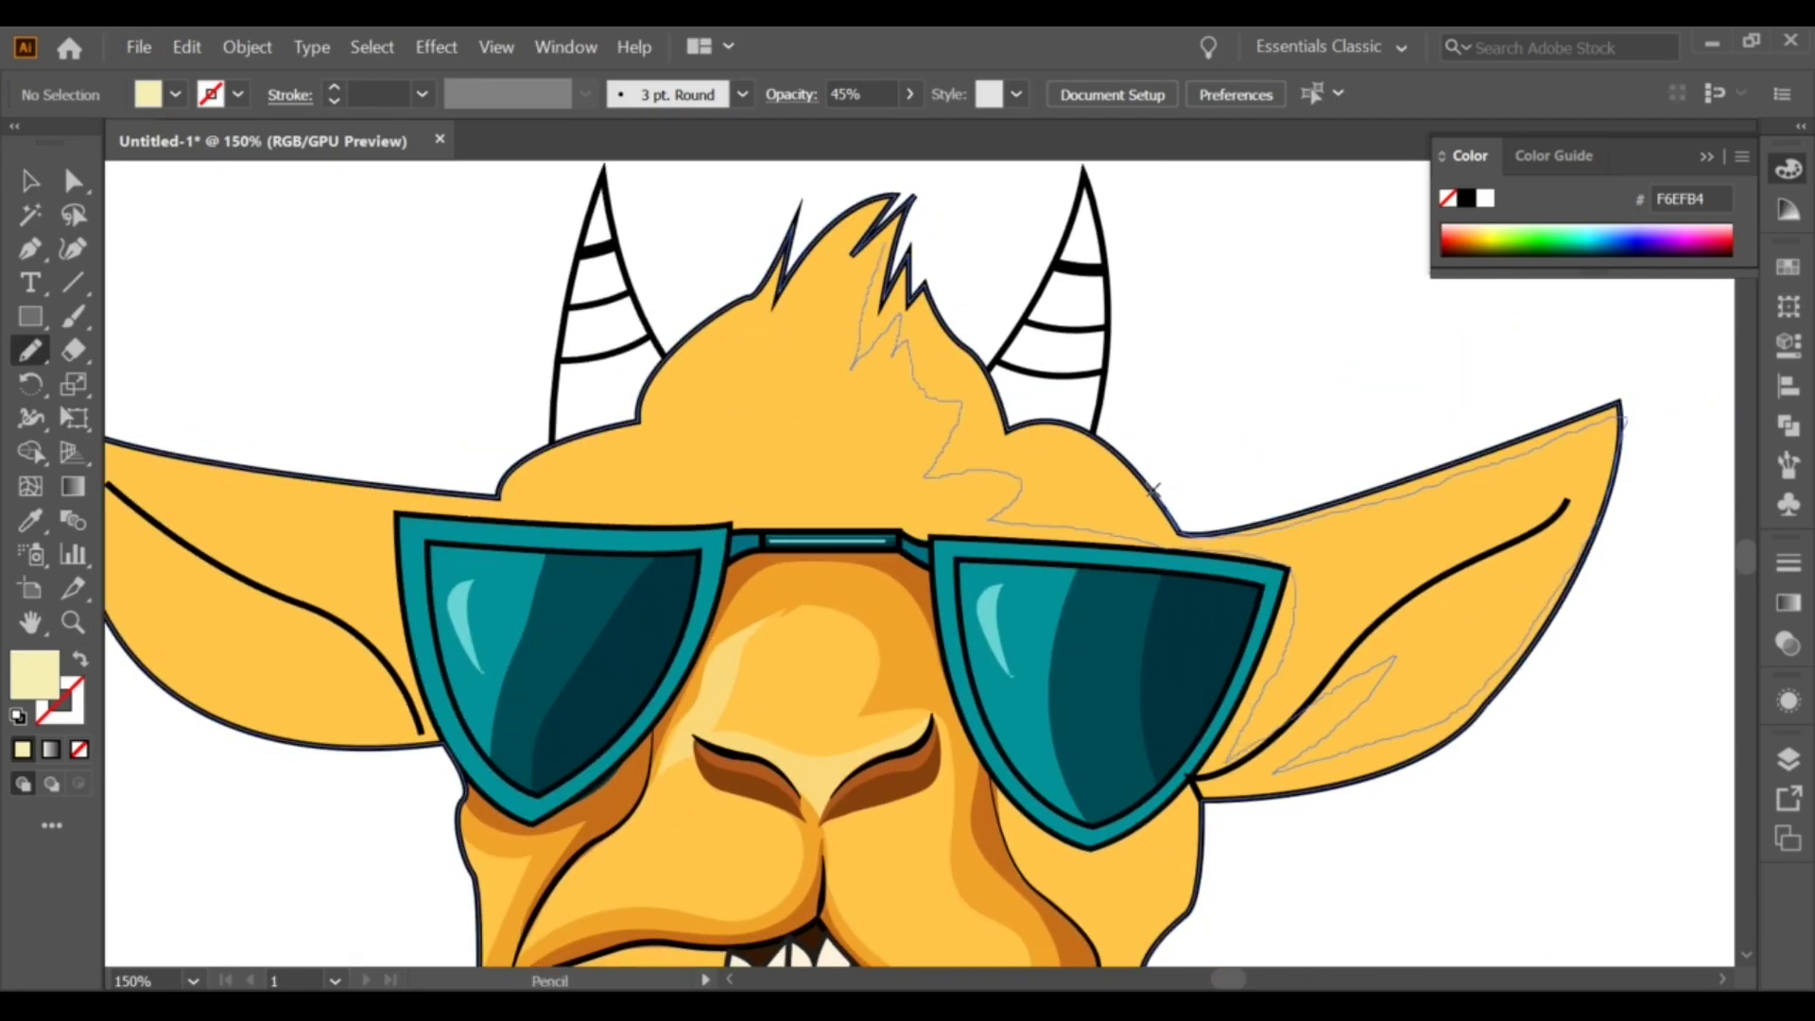
drag(946, 346, 856, 359)
scroll(908, 568, down, 2)
key(v)
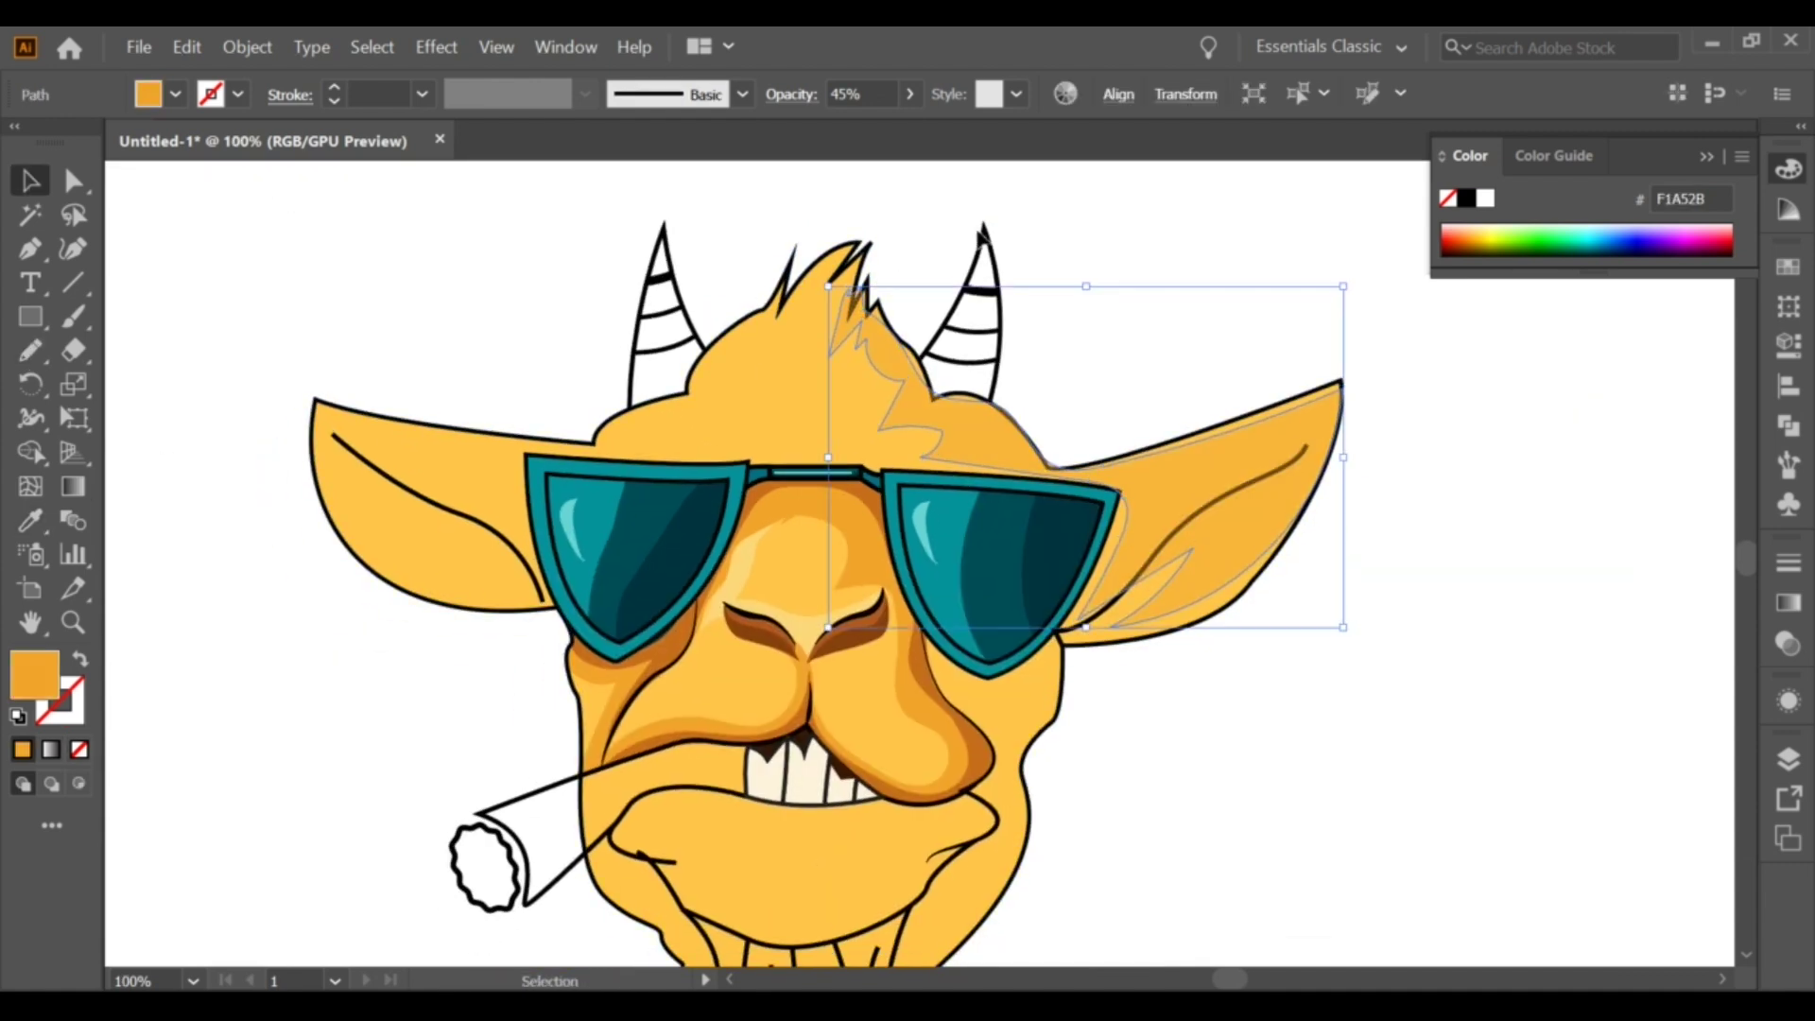
drag(846, 137, 909, 127)
scroll(1256, 466, up, 2)
key(ctrl+bracketleft)
right_click(1155, 472)
click(1464, 922)
scroll(1499, 444, up, 2)
Step: Pull the ear shading's anchor up to the ear tip
key(a)
drag(1336, 352, 1331, 340)
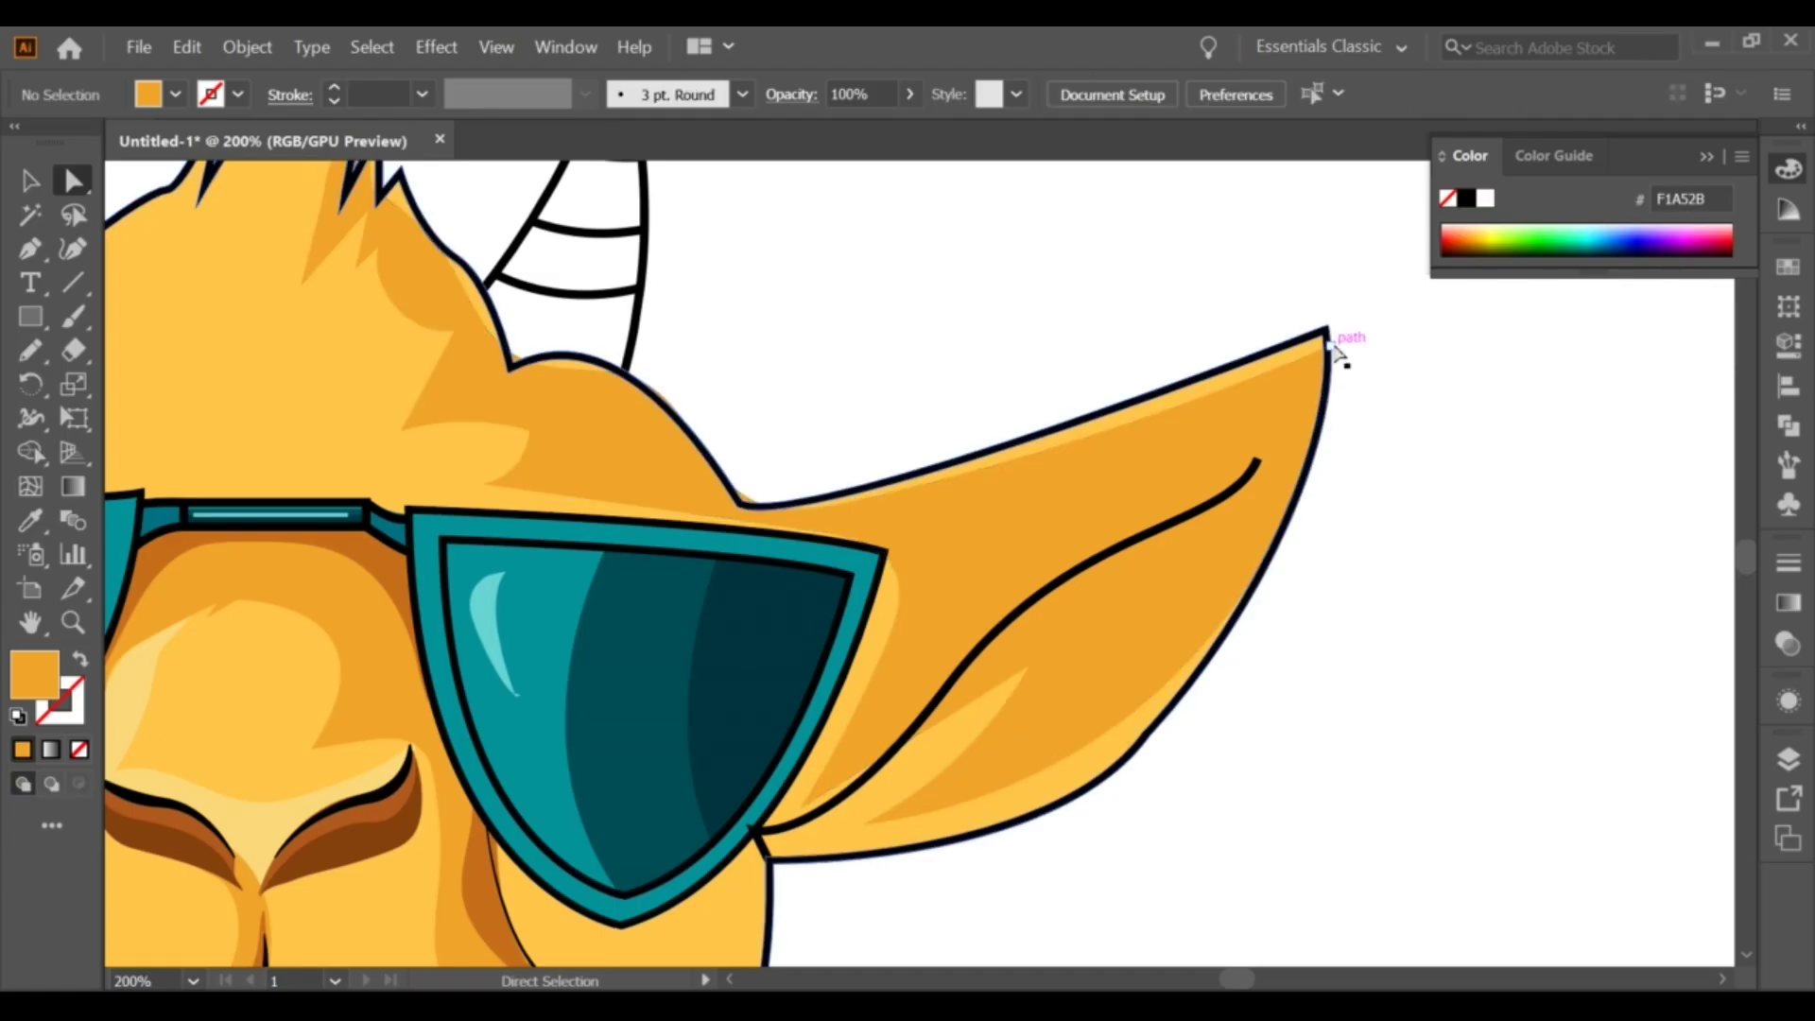
scroll(993, 567, down, 2)
click(941, 426)
scroll(934, 490, down, 2)
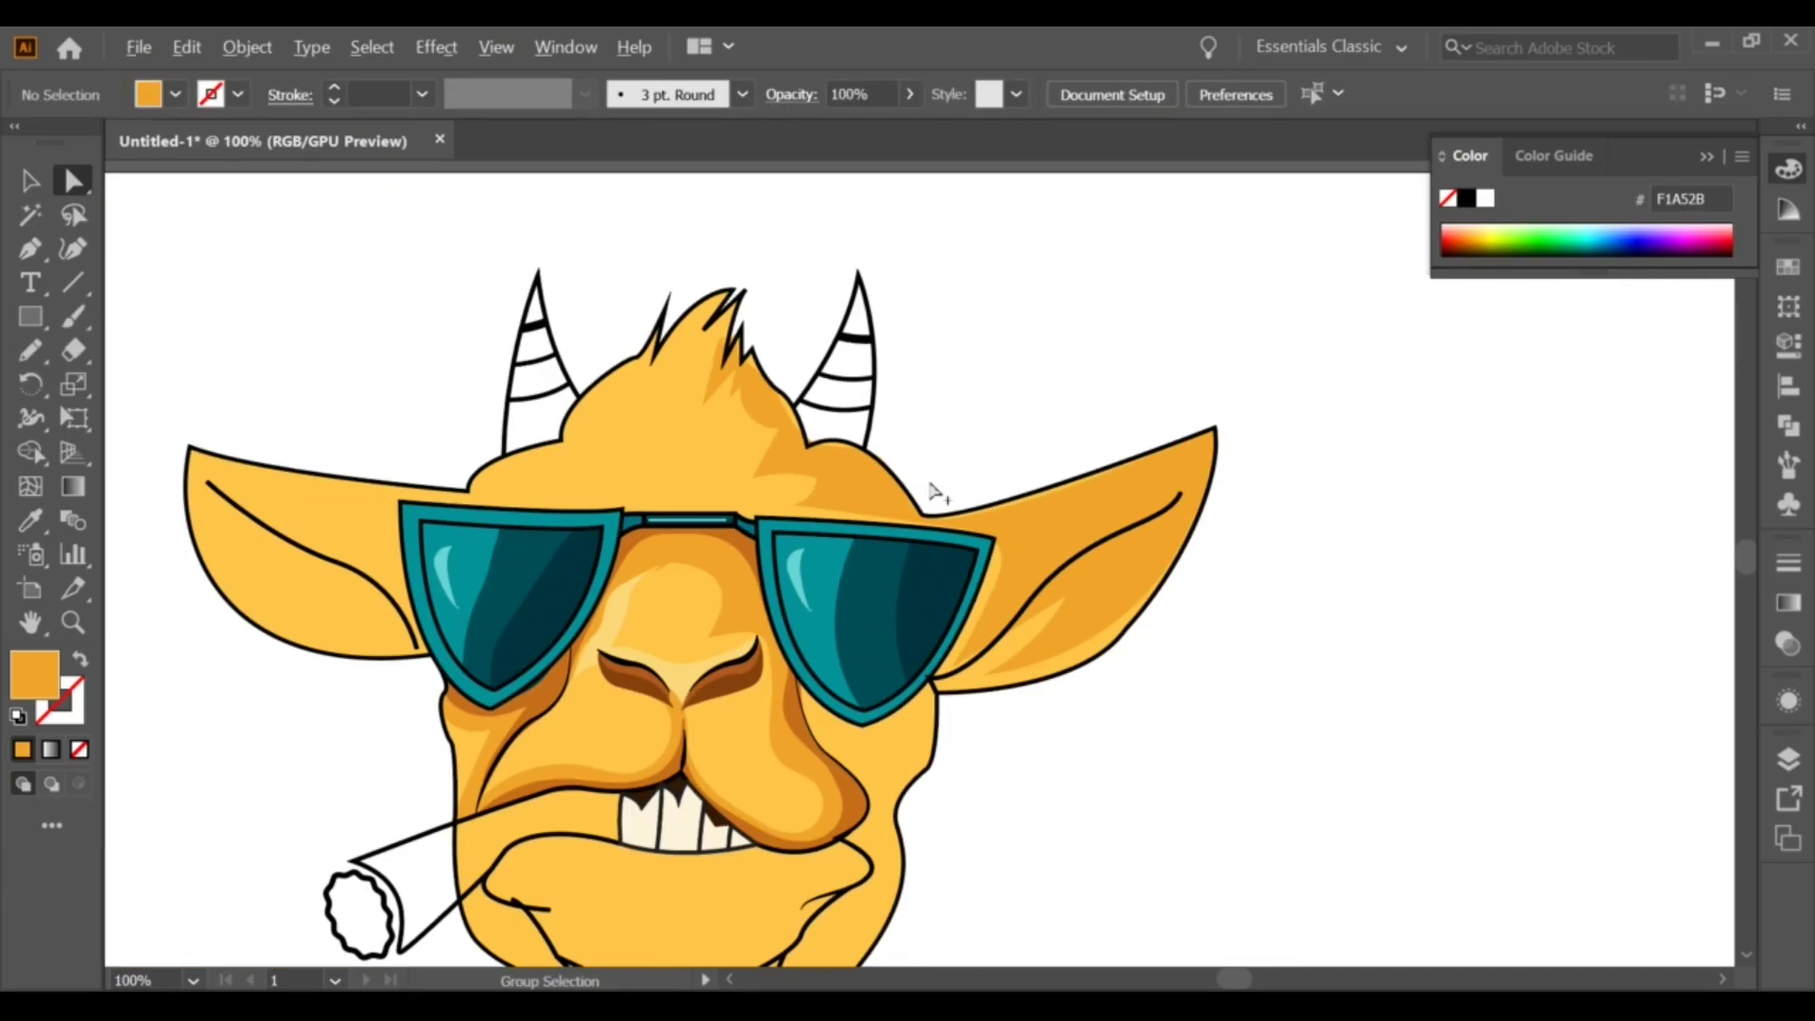
scroll(729, 413, up, 2)
scroll(742, 413, up, 2)
scroll(983, 566, up, 2)
Step: Check the tuft and ear shading shapes by selecting and deselecting them
click(983, 565)
scroll(984, 566, down, 3)
key(v)
click(1403, 609)
click(1300, 454)
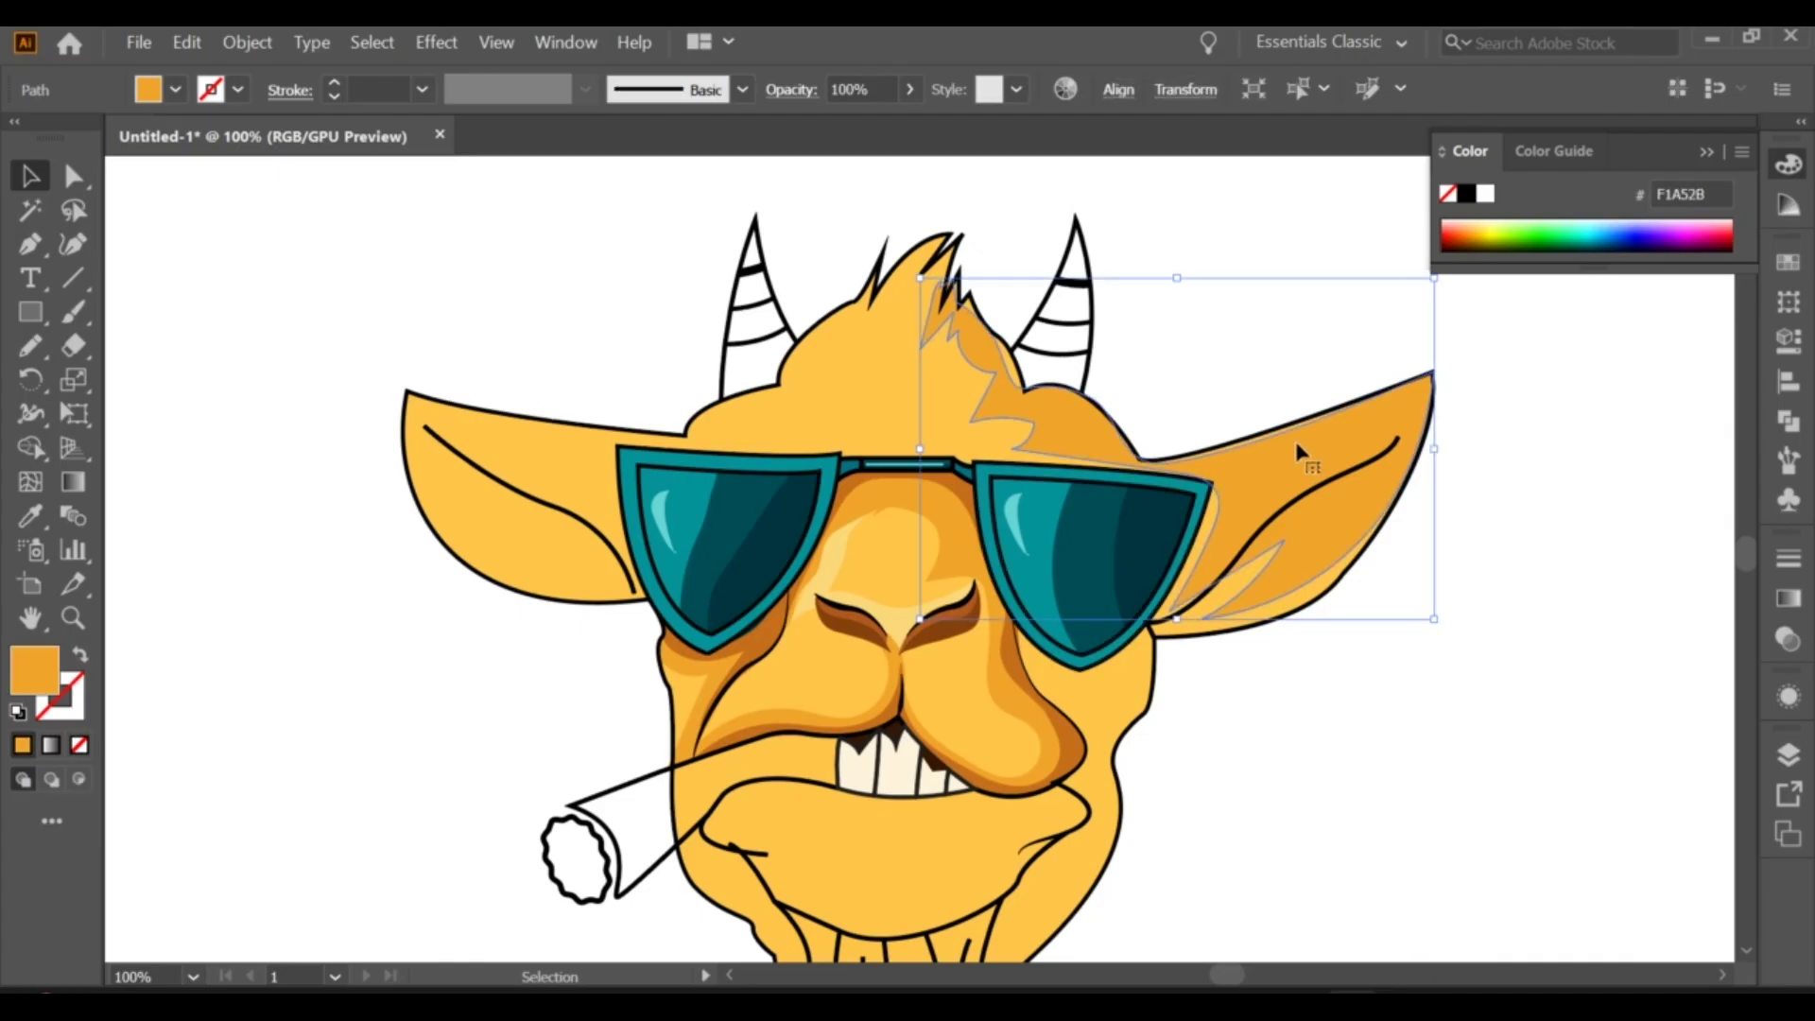
click(1220, 322)
scroll(1083, 321, up, 2)
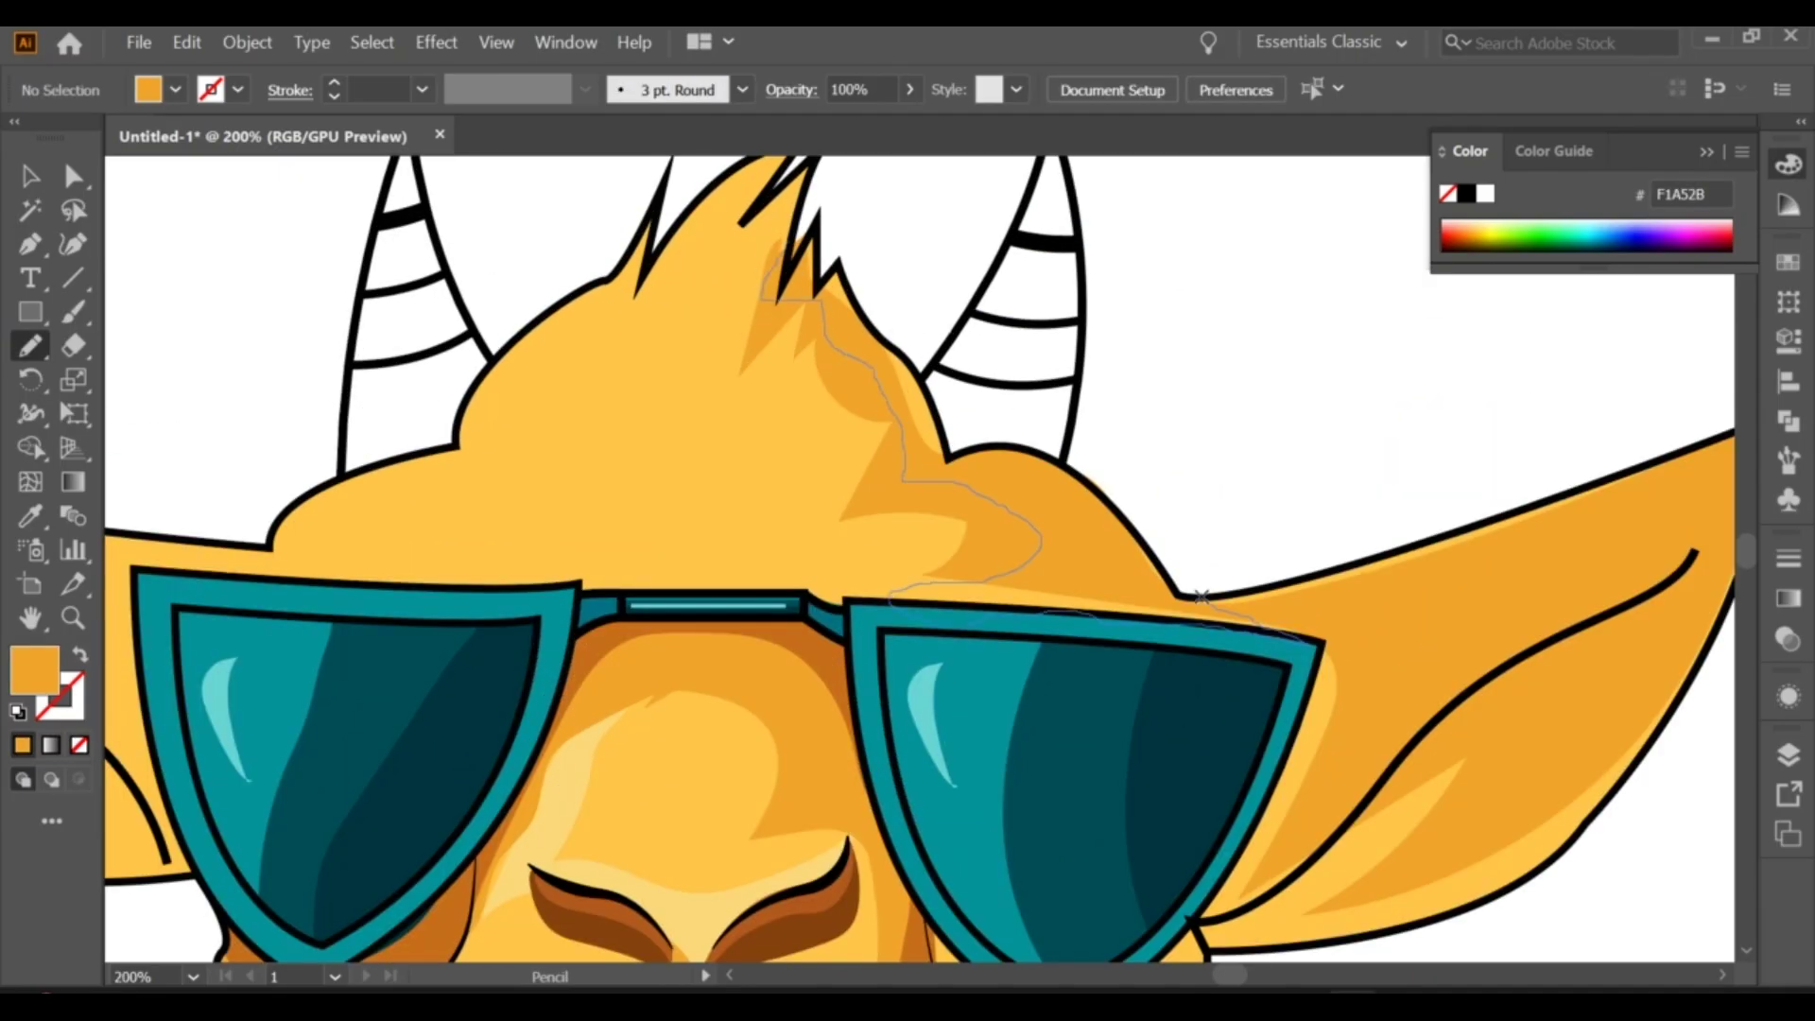
Step: Draw a darker shadow along the tuft's right edge filled with sampled dark orange
drag(811, 255, 813, 257)
scroll(813, 257, down, 1)
key(i)
click(1187, 773)
key(v)
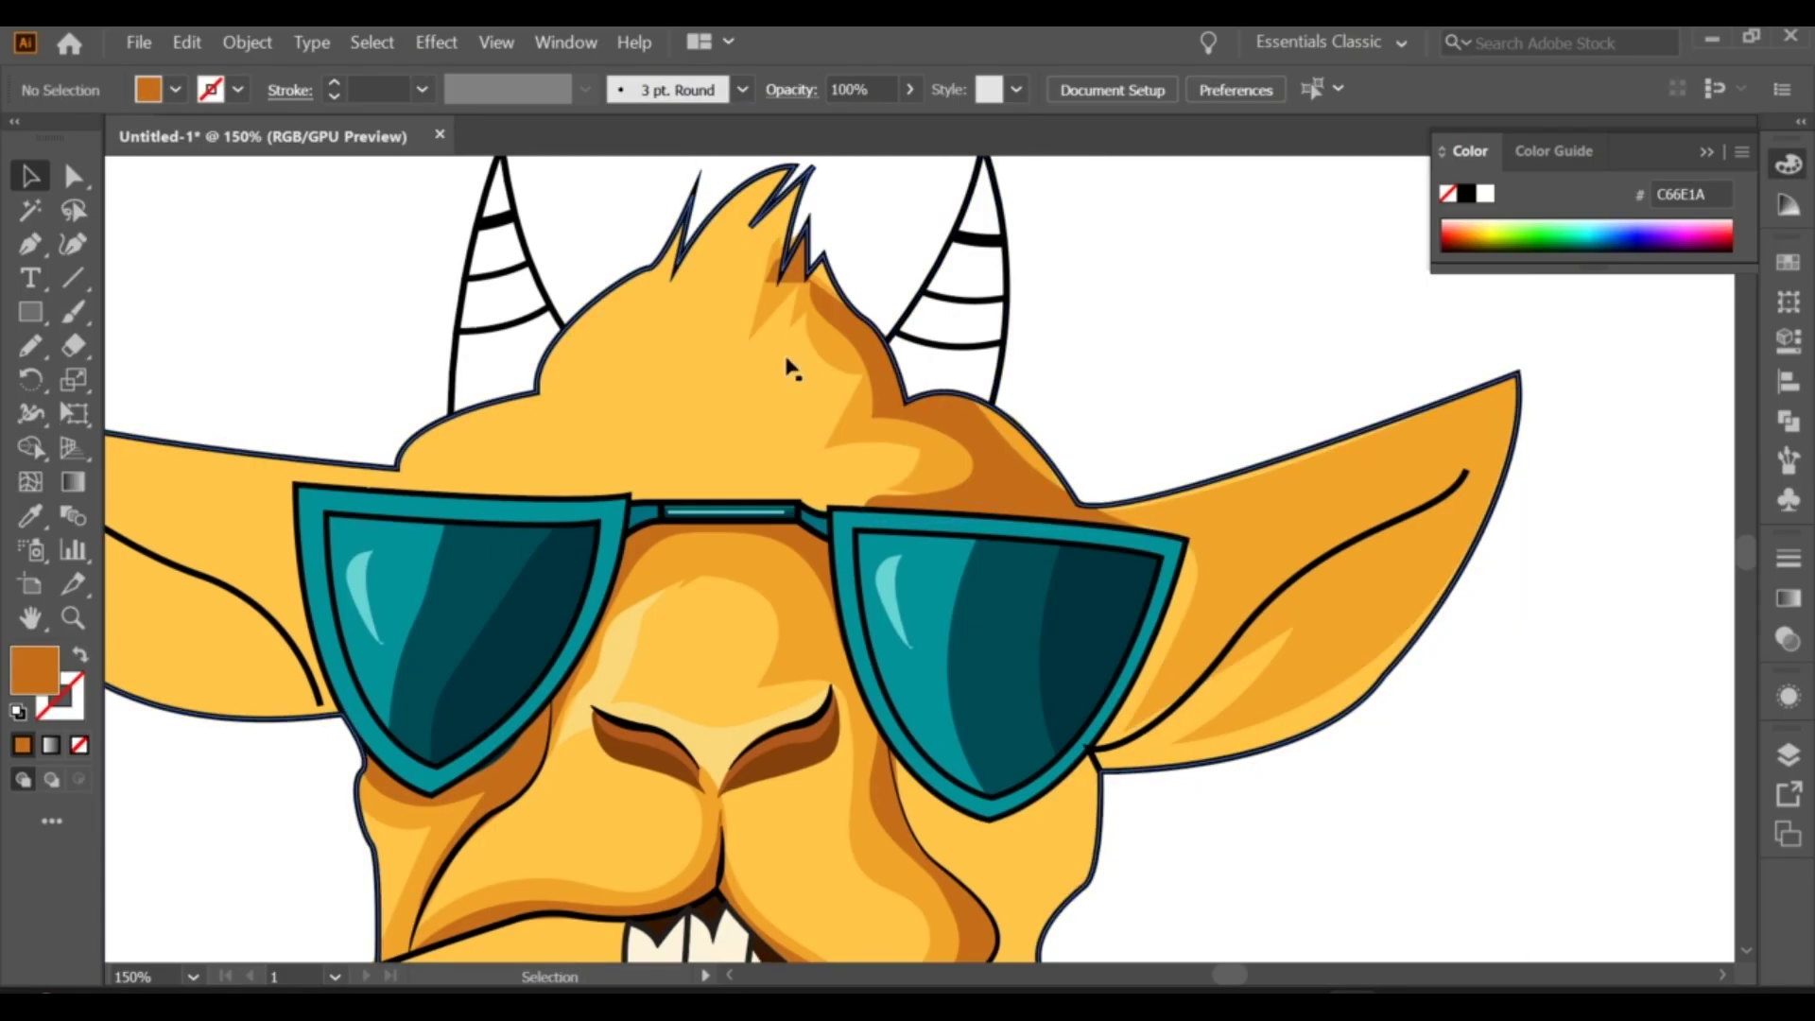
Step: Add an anchor point to the dark shadow and reshape it up to the outline
scroll(786, 364, up, 2)
key(a)
drag(30, 244, 121, 298)
click(1127, 576)
click(1113, 512)
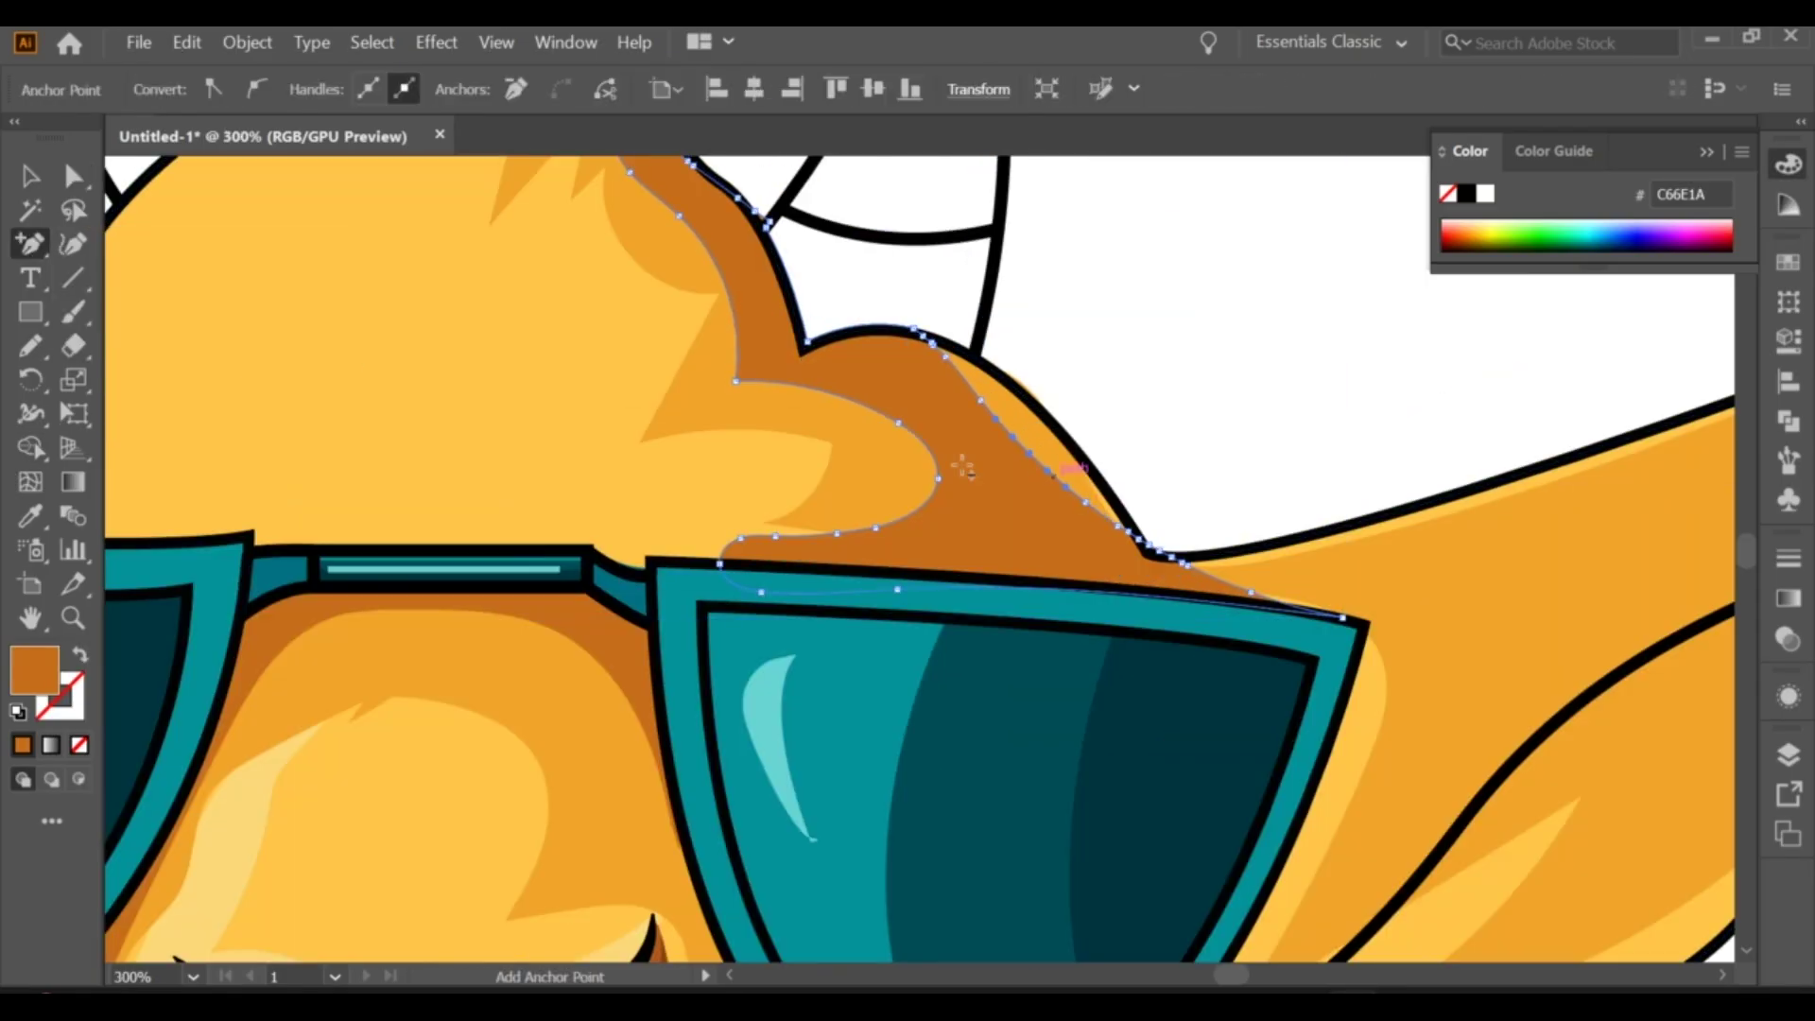
key(a)
drag(1125, 527, 1125, 526)
drag(977, 405, 960, 357)
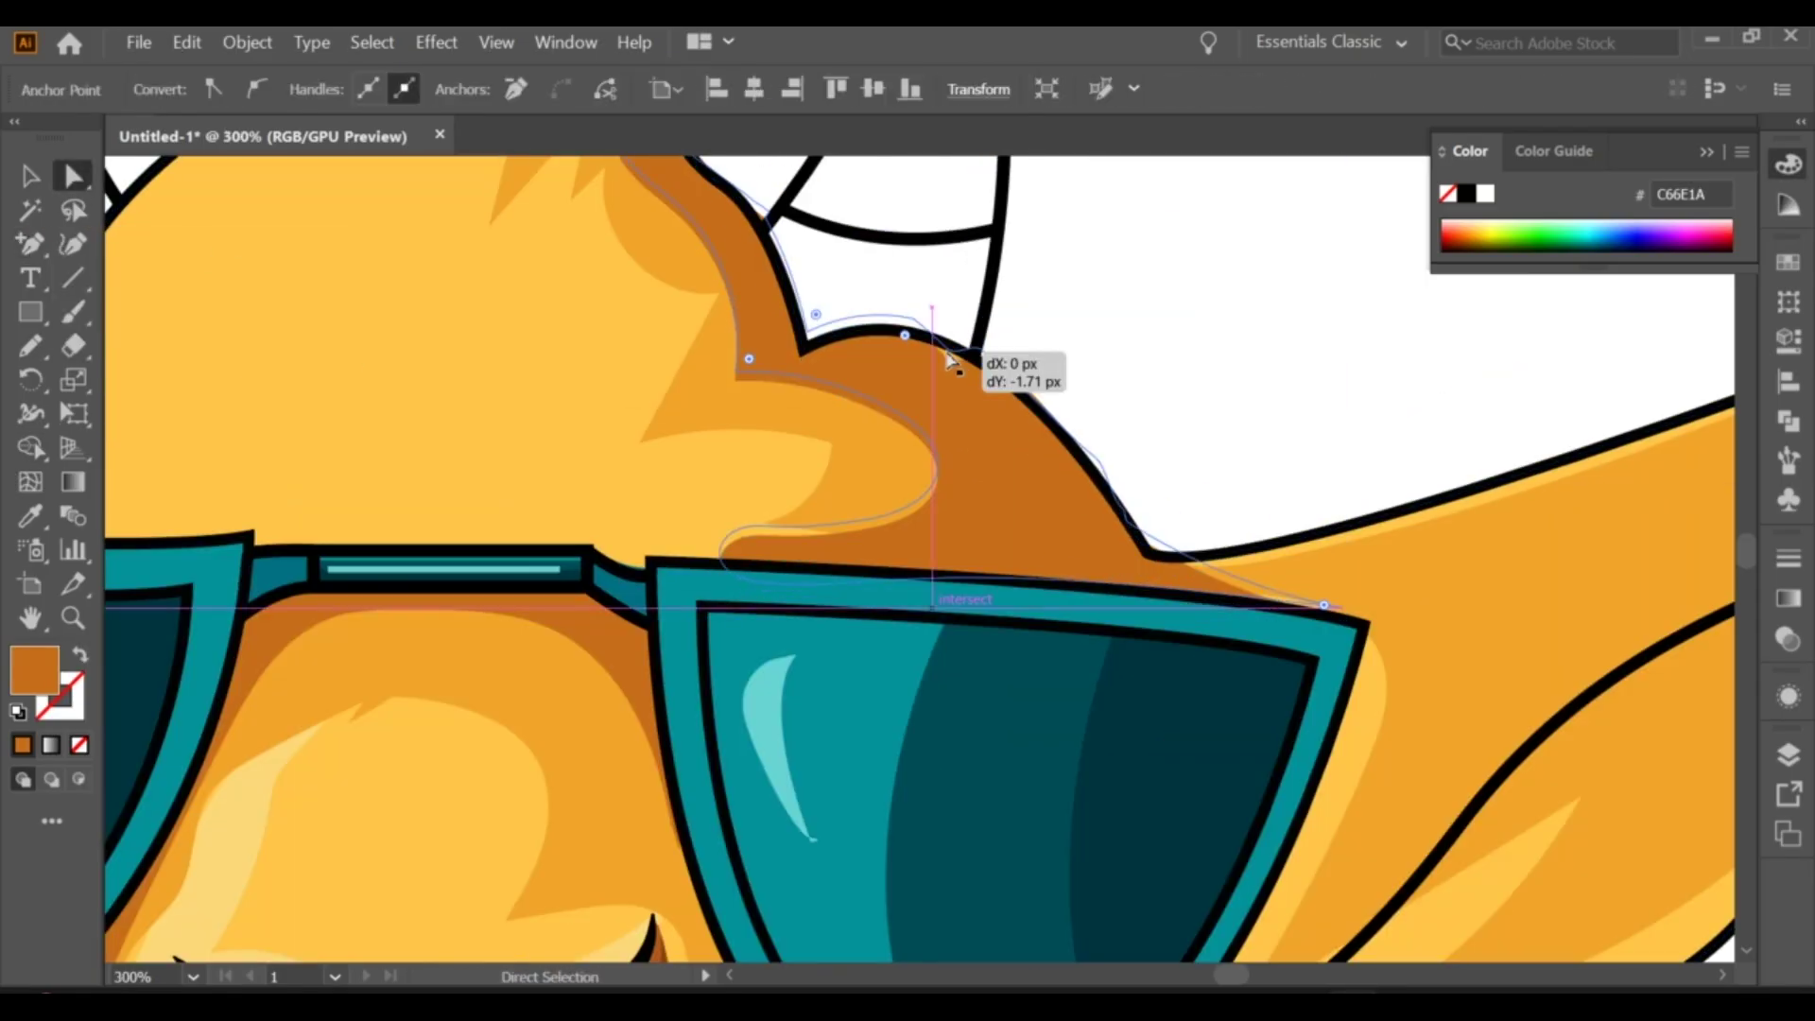
key(ctrl+shift+a)
Step: Move the shadow's anchors into the spike and refine its pointed tip
scroll(766, 303, down, 2)
scroll(765, 303, up, 3)
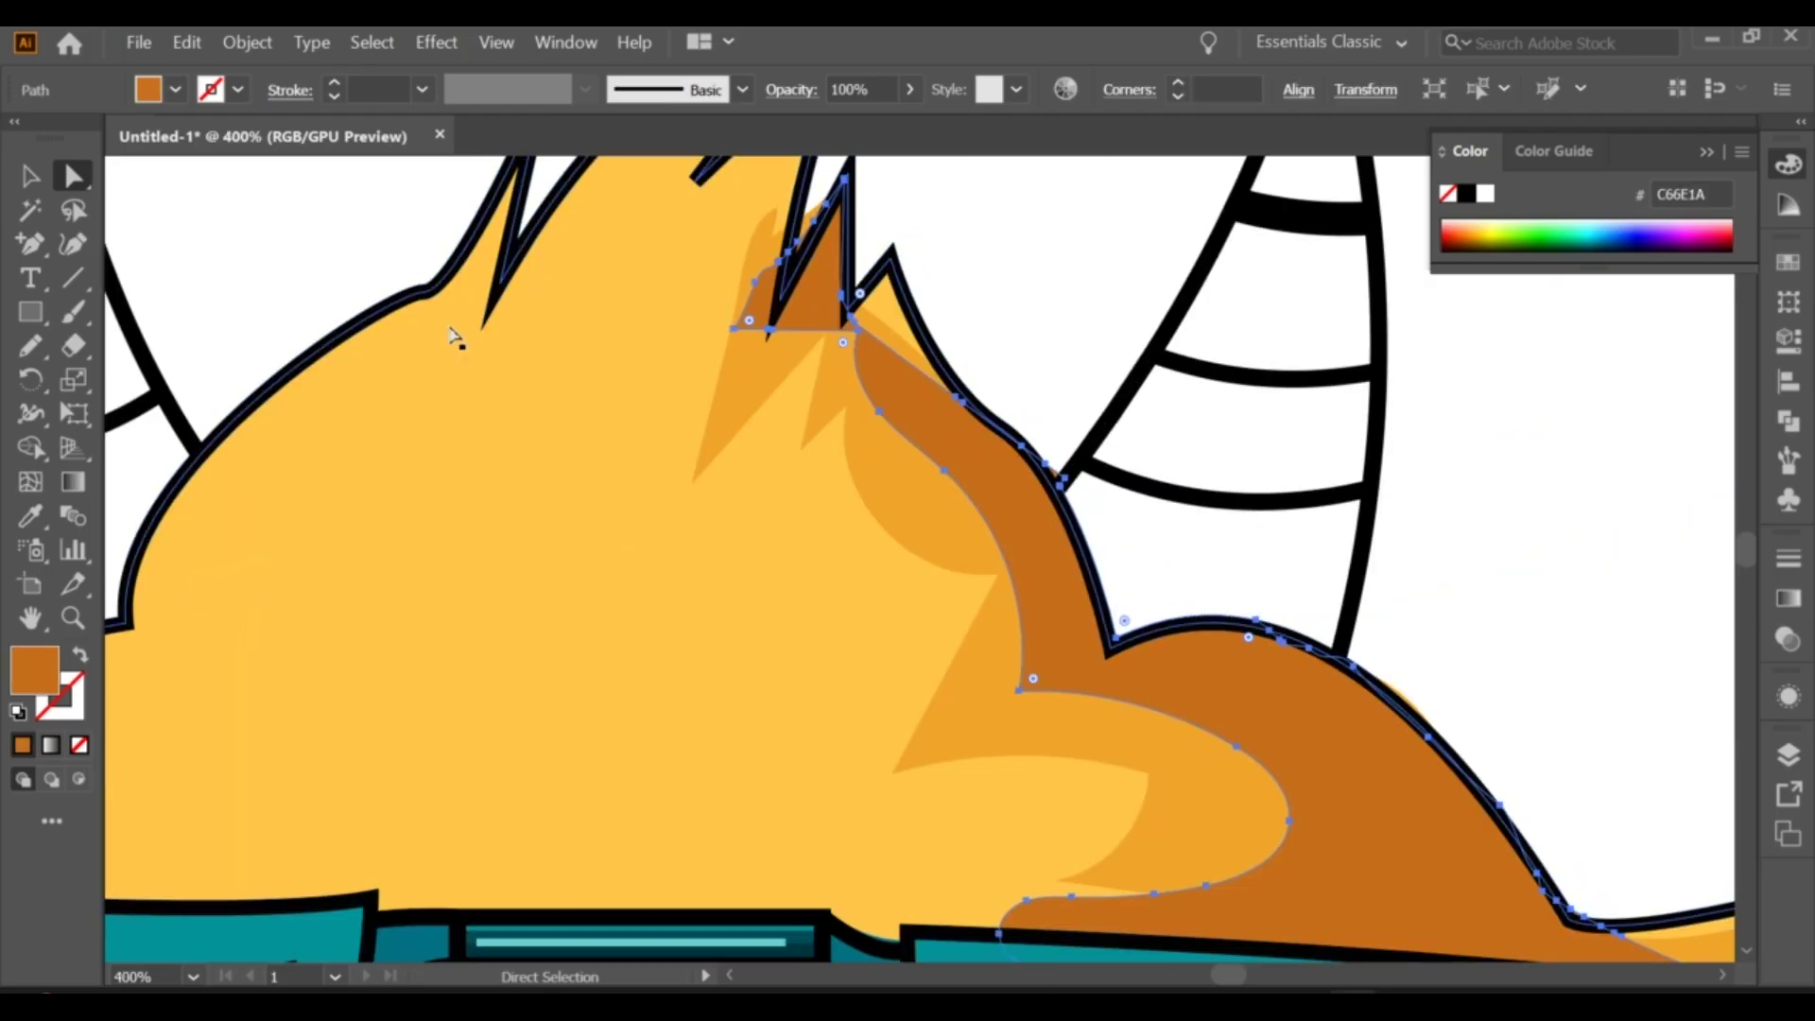
mouse_move(855, 331)
mouse_down()
mouse_move(893, 357)
mouse_move(859, 303)
mouse_up()
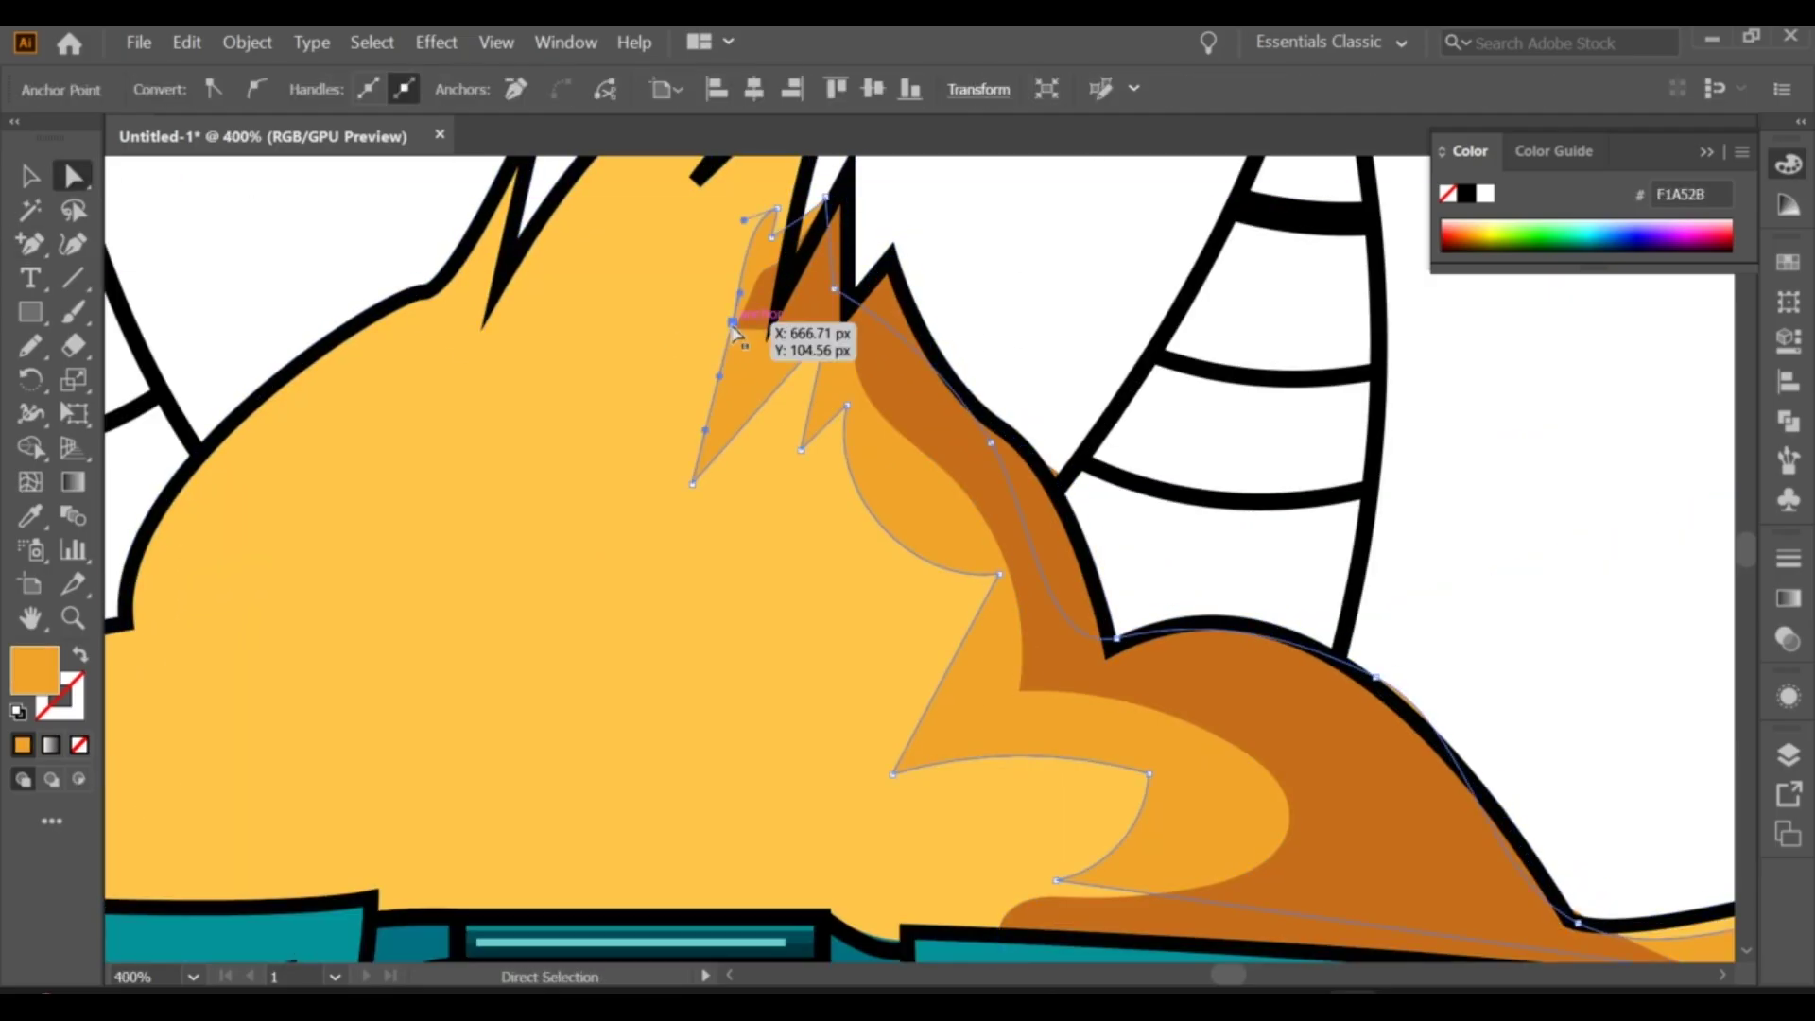
drag(767, 360, 768, 362)
key(ctrl+shift+a)
scroll(960, 405, down, 5)
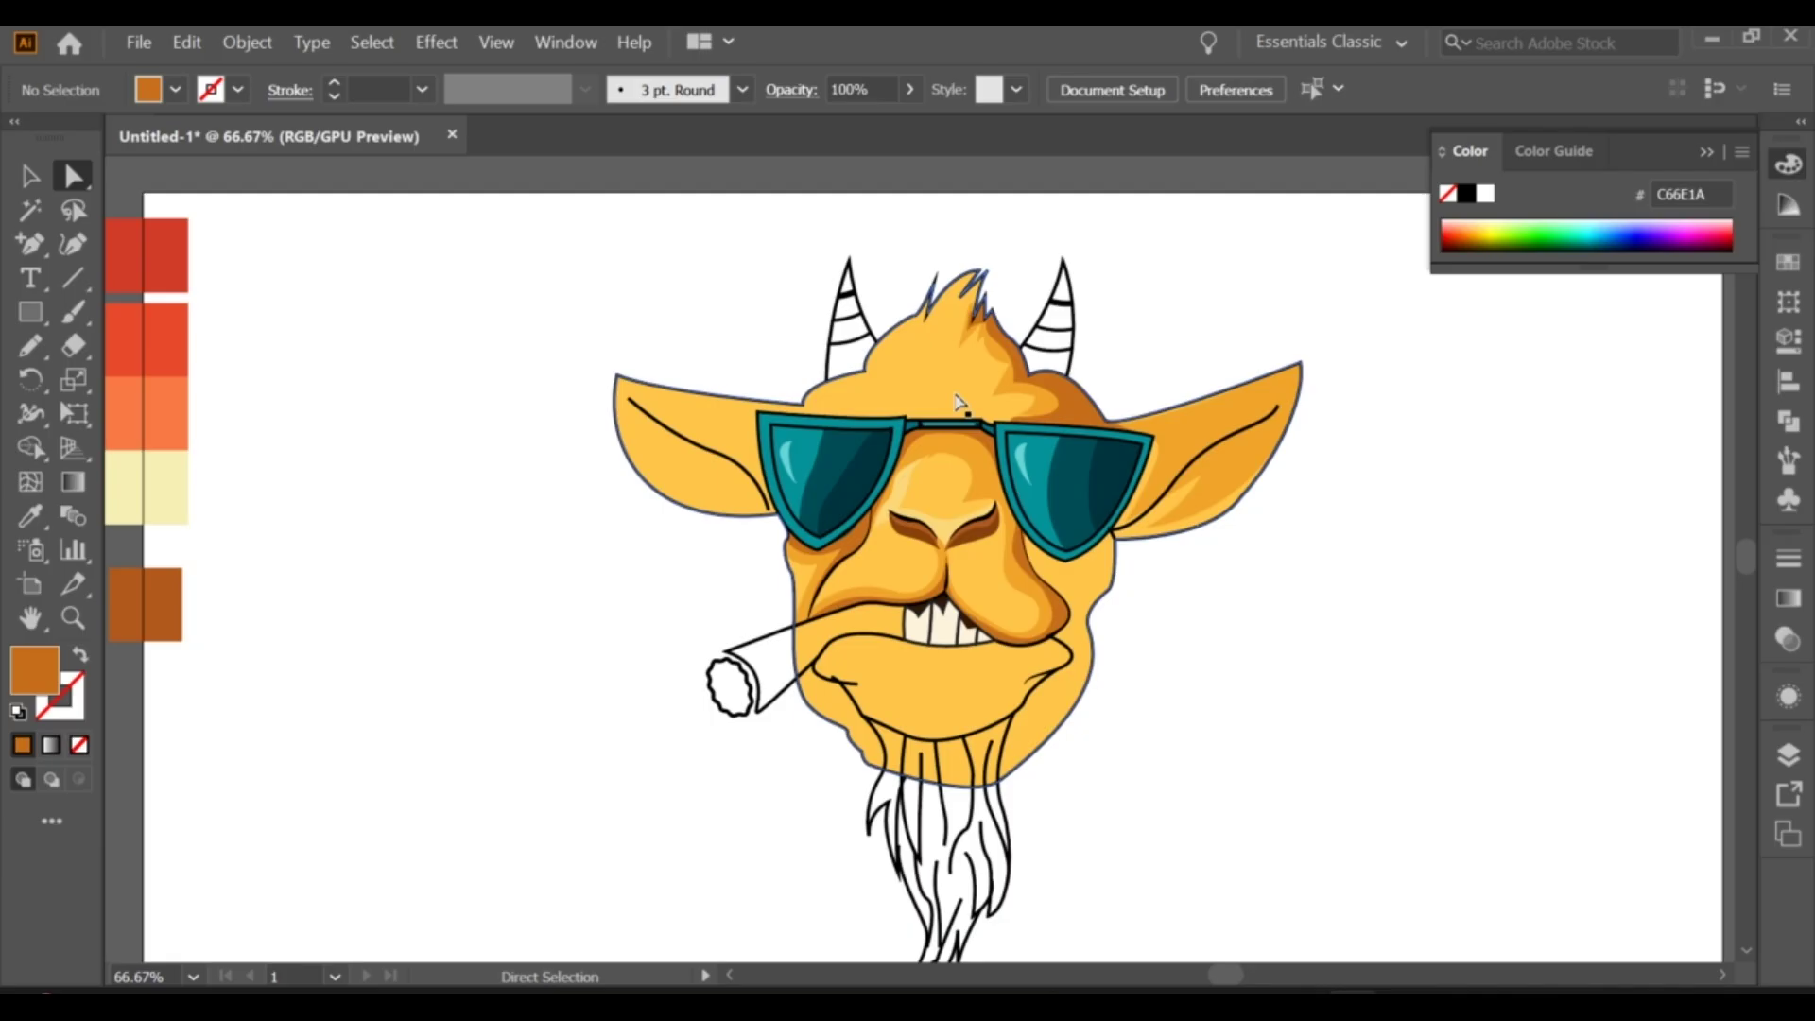
scroll(959, 405, up, 2)
key(n)
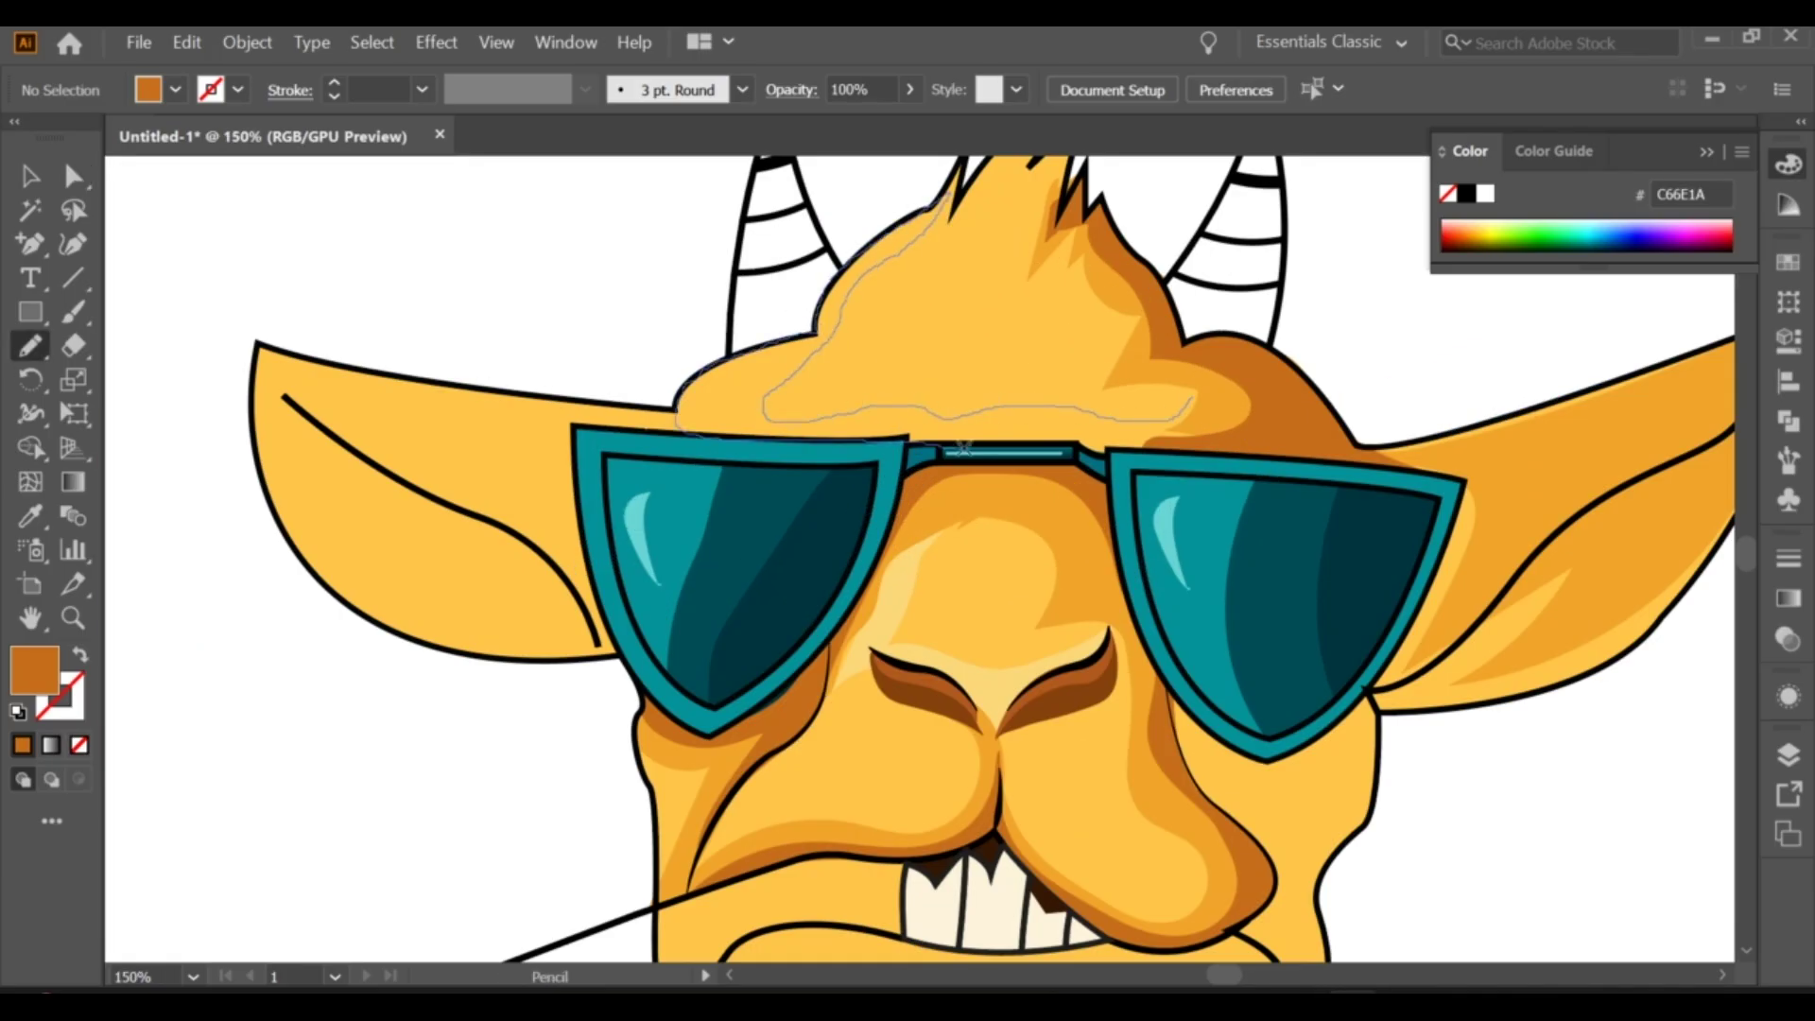
Step: Pencil an orange shading band across the forehead and send it to the back
drag(1203, 404, 1206, 407)
right_click(832, 383)
click(1170, 857)
key(v)
click(163, 372)
key(ctrl+0)
key(ctrl+equal)
key(ctrl+equal)
key(ctrl+equal)
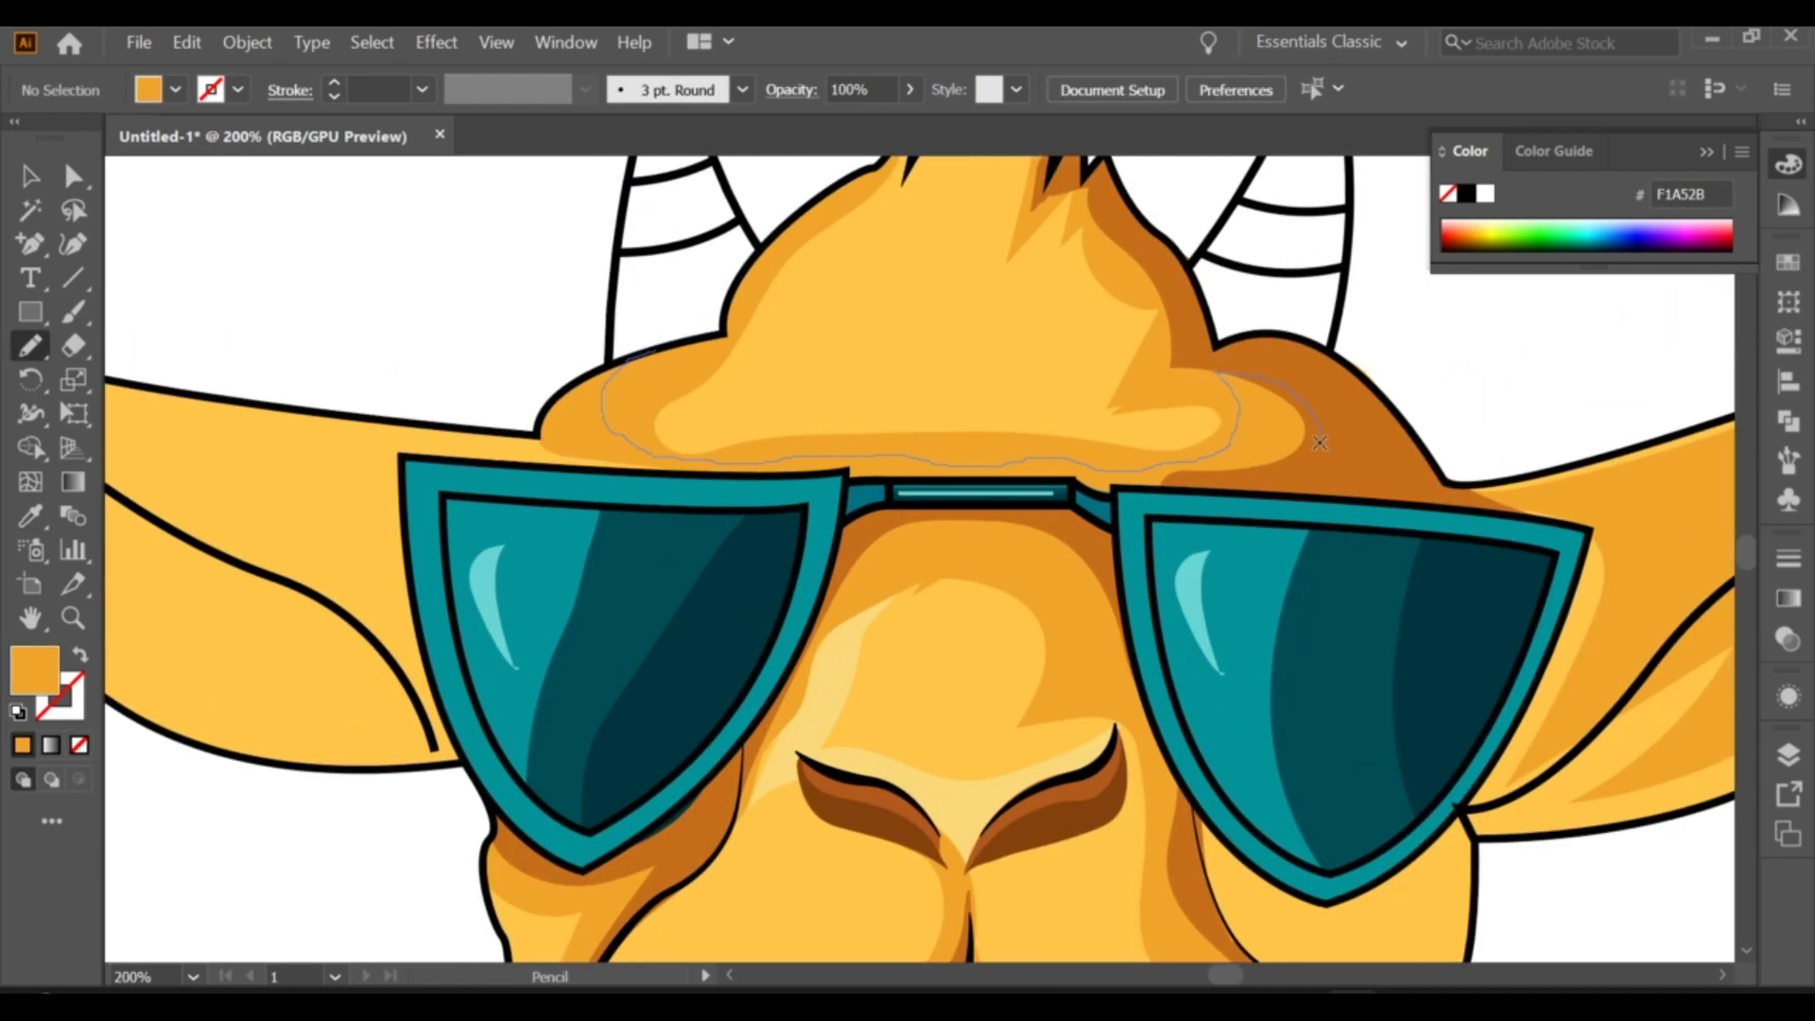
Step: Draw a darker forehead shadow band filled with sampled dark orange
drag(533, 470, 527, 430)
key(i)
click(835, 829)
key(v)
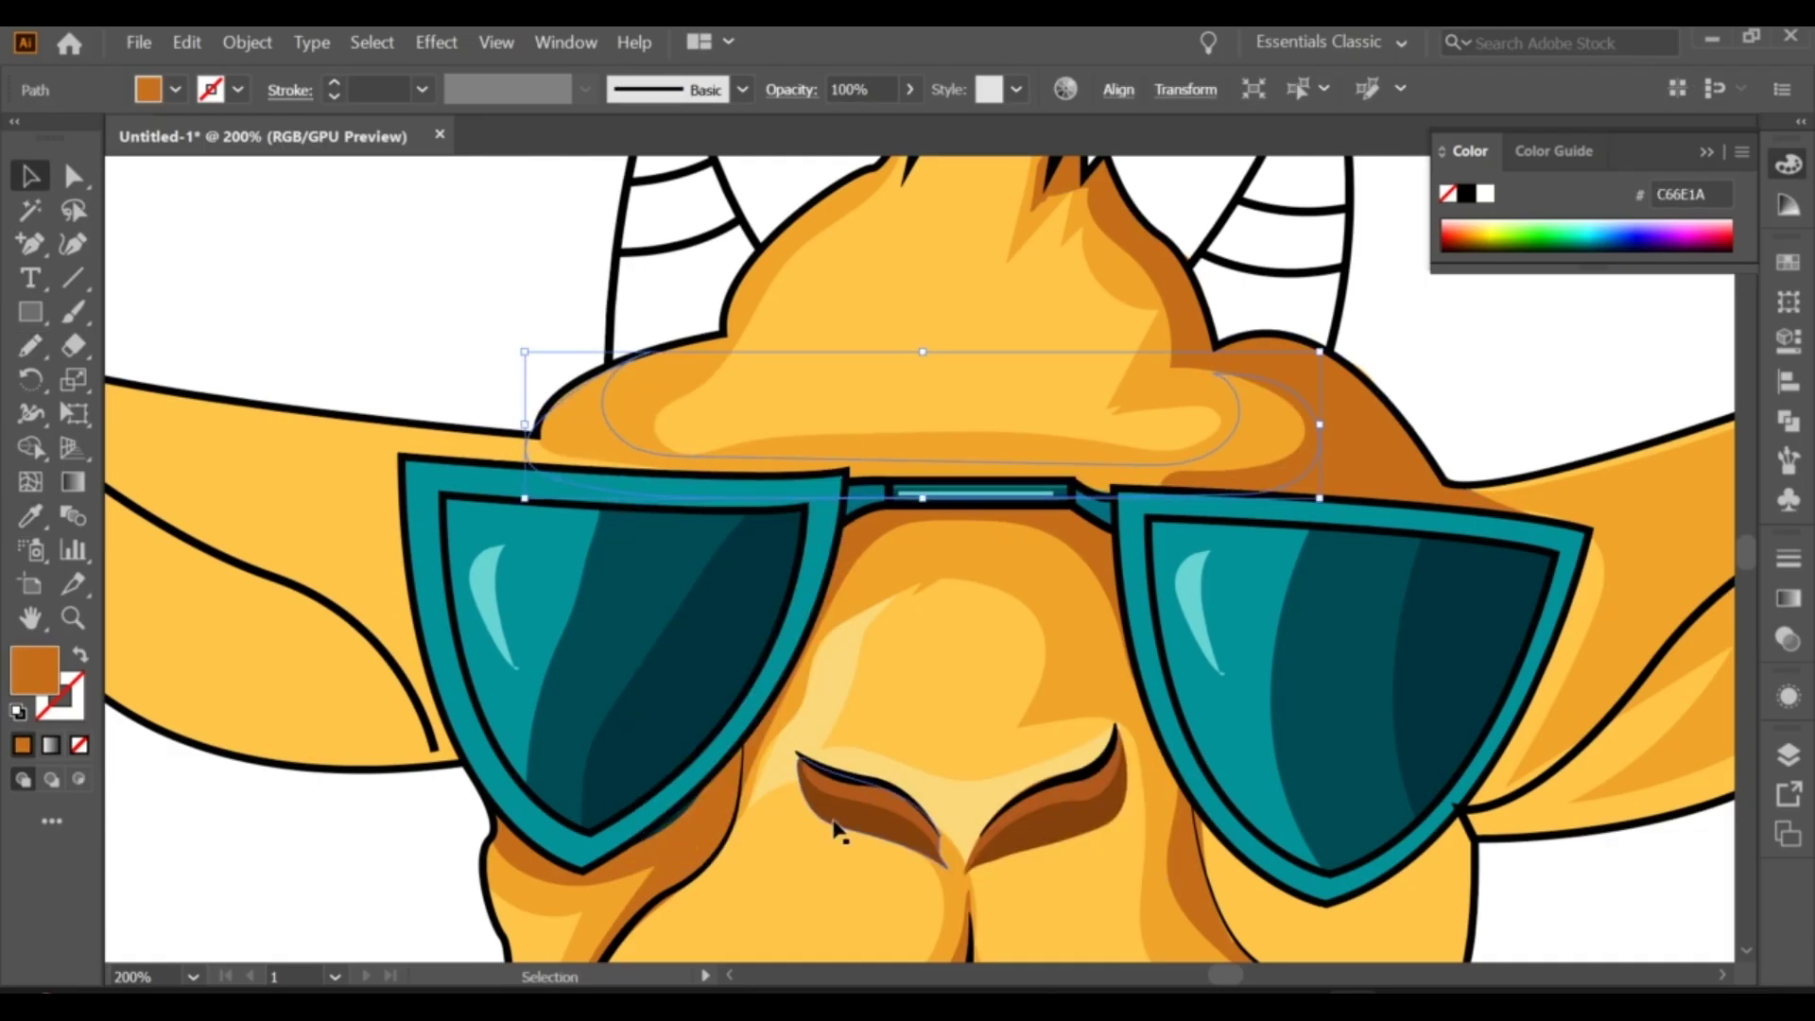
click(439, 268)
key(ctrl+0)
key(ctrl+equal)
key(ctrl+equal)
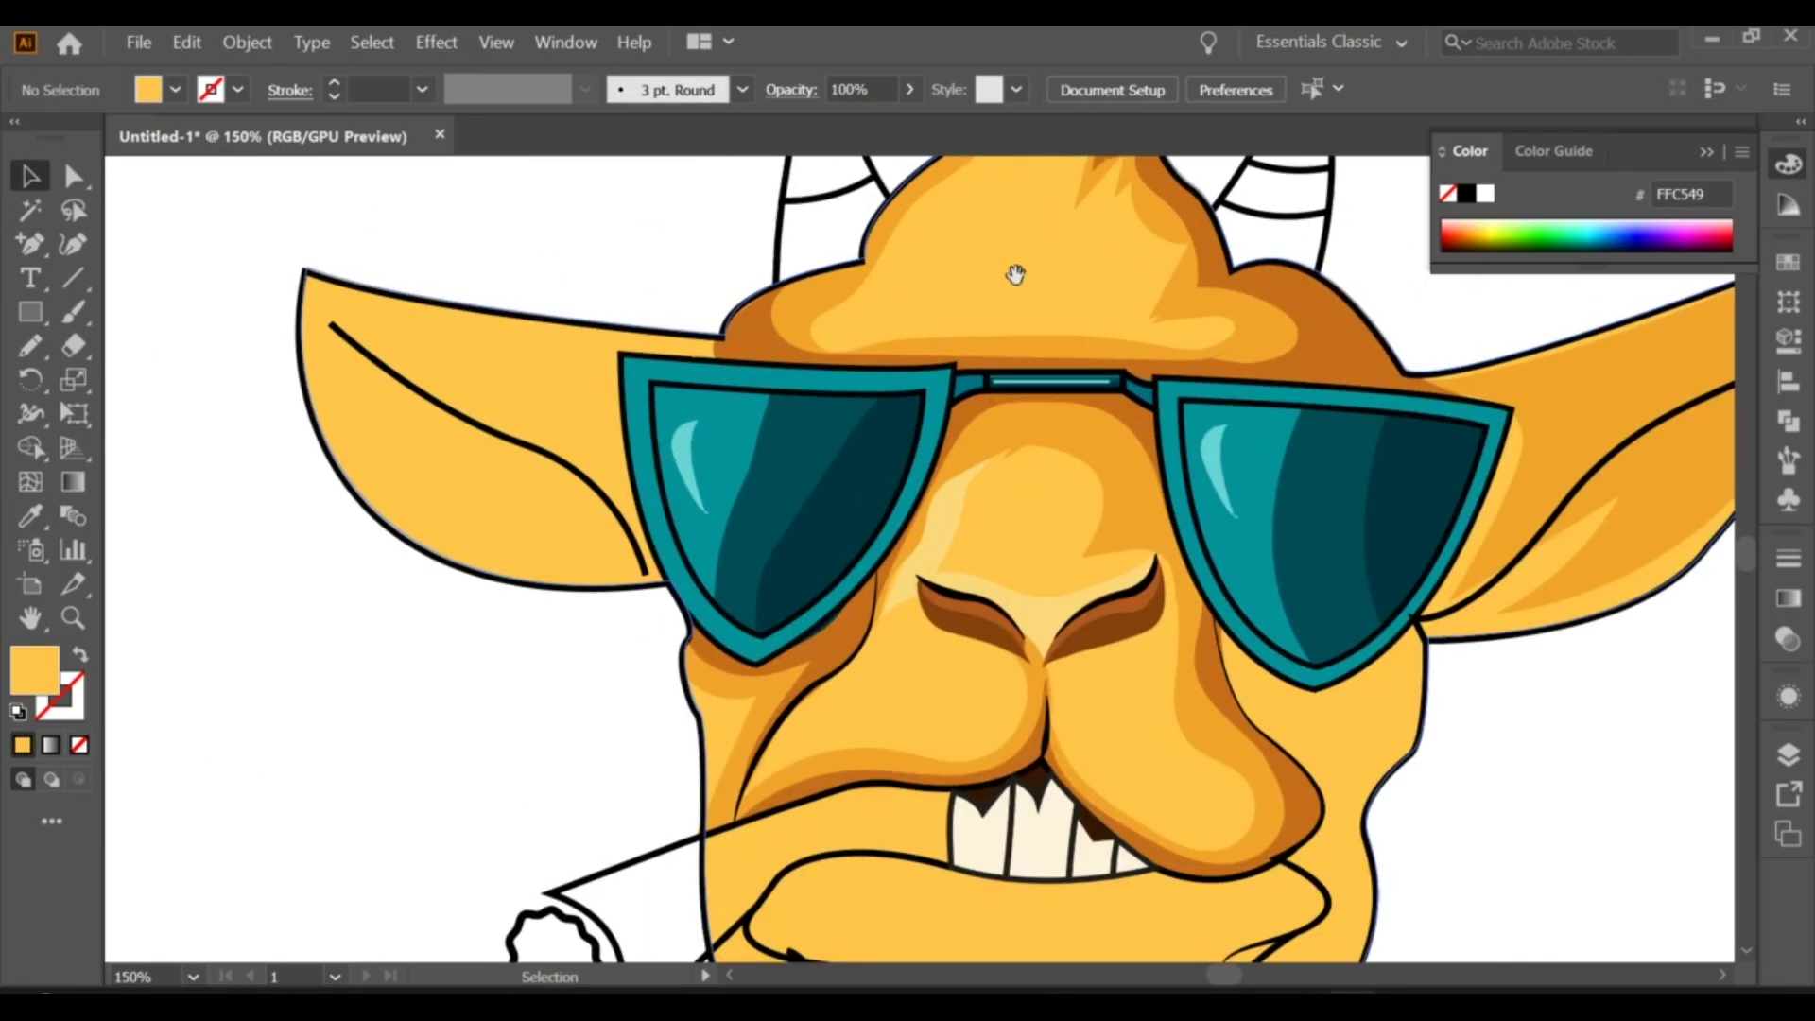
key(ctrl+equal)
key(ctrl+equal)
Step: Pencil a pale cream highlight along the tuft's left edge at 99% opacity
key(n)
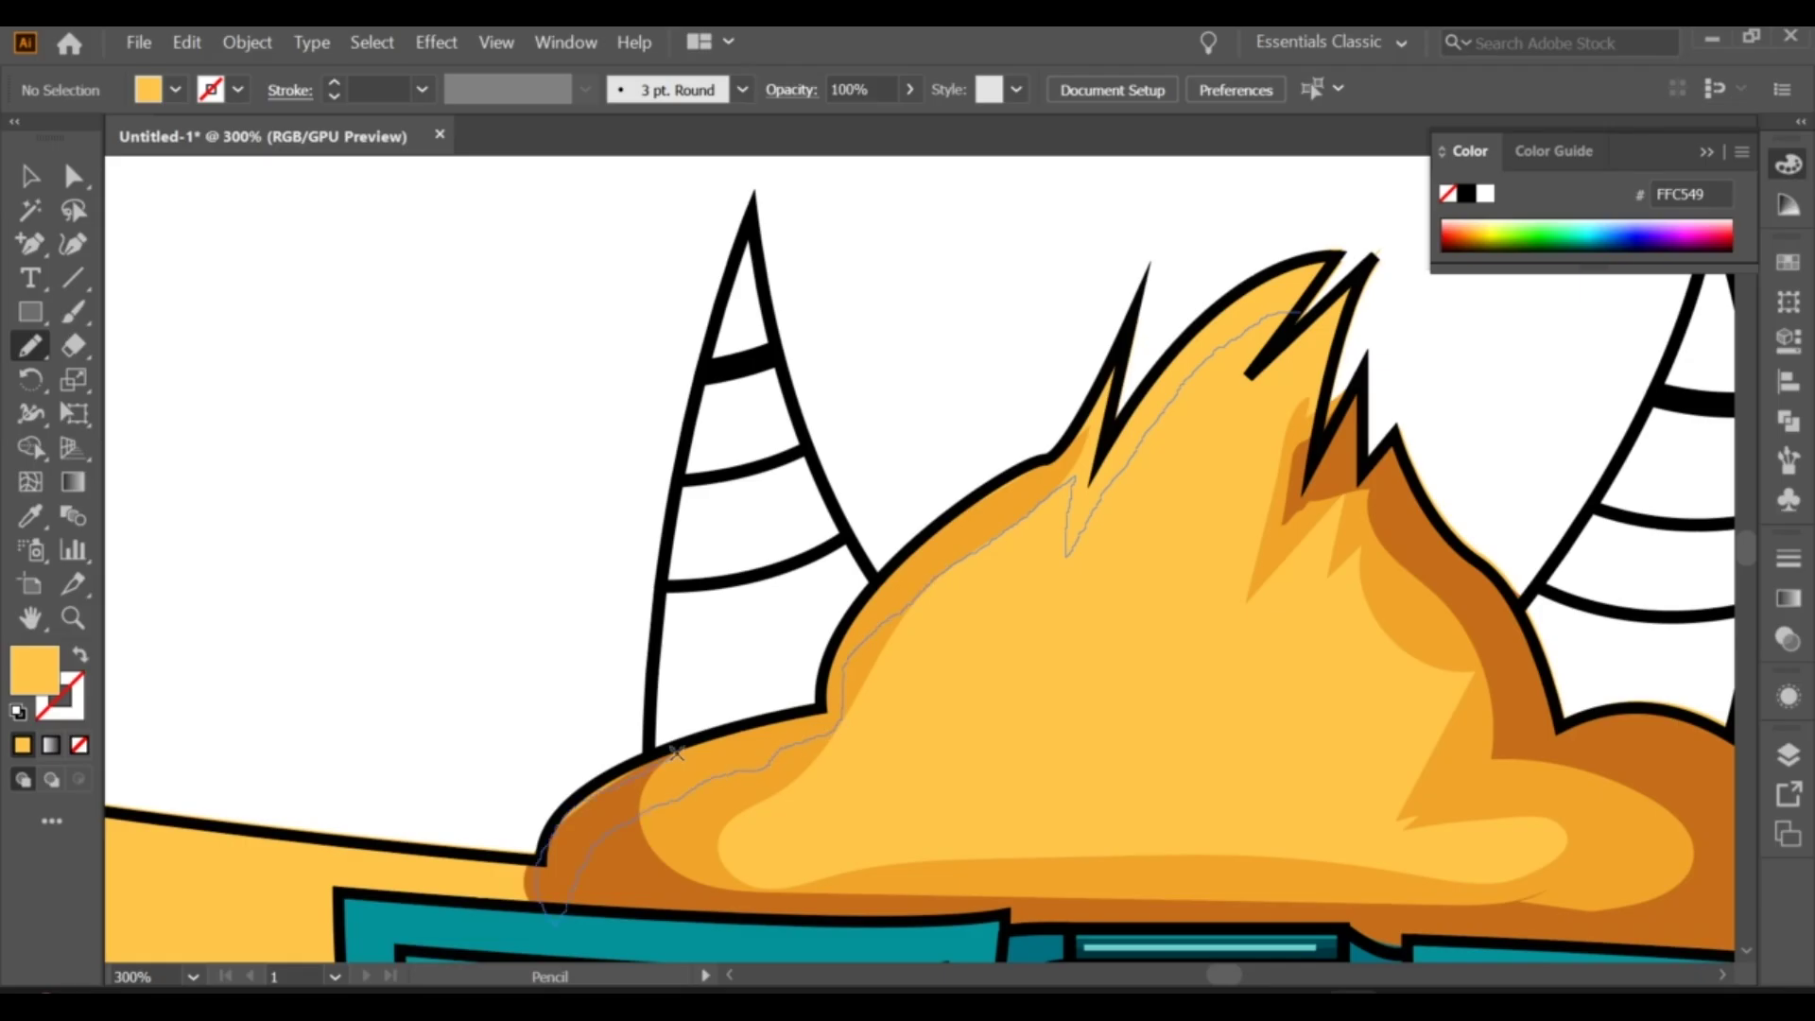
key(ctrl+minus)
key(i)
click(909, 89)
drag(879, 124, 903, 124)
Step: Reshape the cream highlight's anchors and send it behind the outline
key(a)
scroll(827, 406, up, 2)
drag(960, 417, 965, 422)
drag(895, 472, 906, 501)
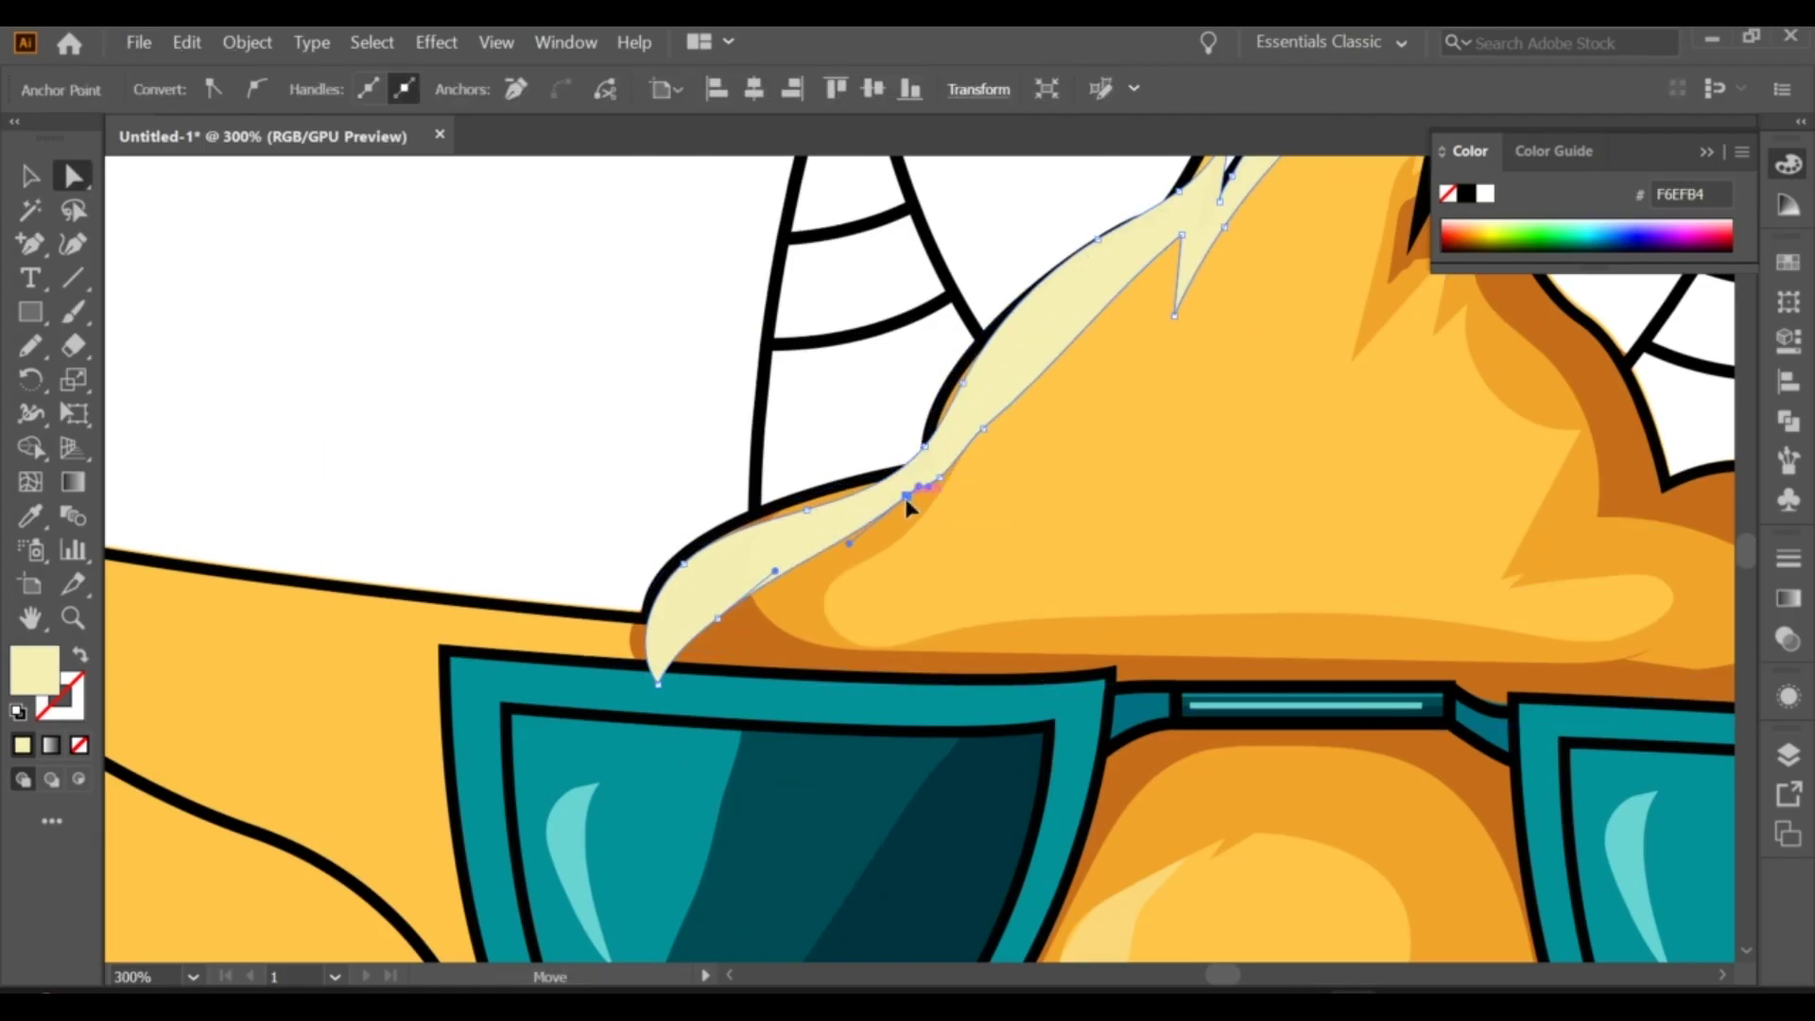
key(v)
right_click(1010, 383)
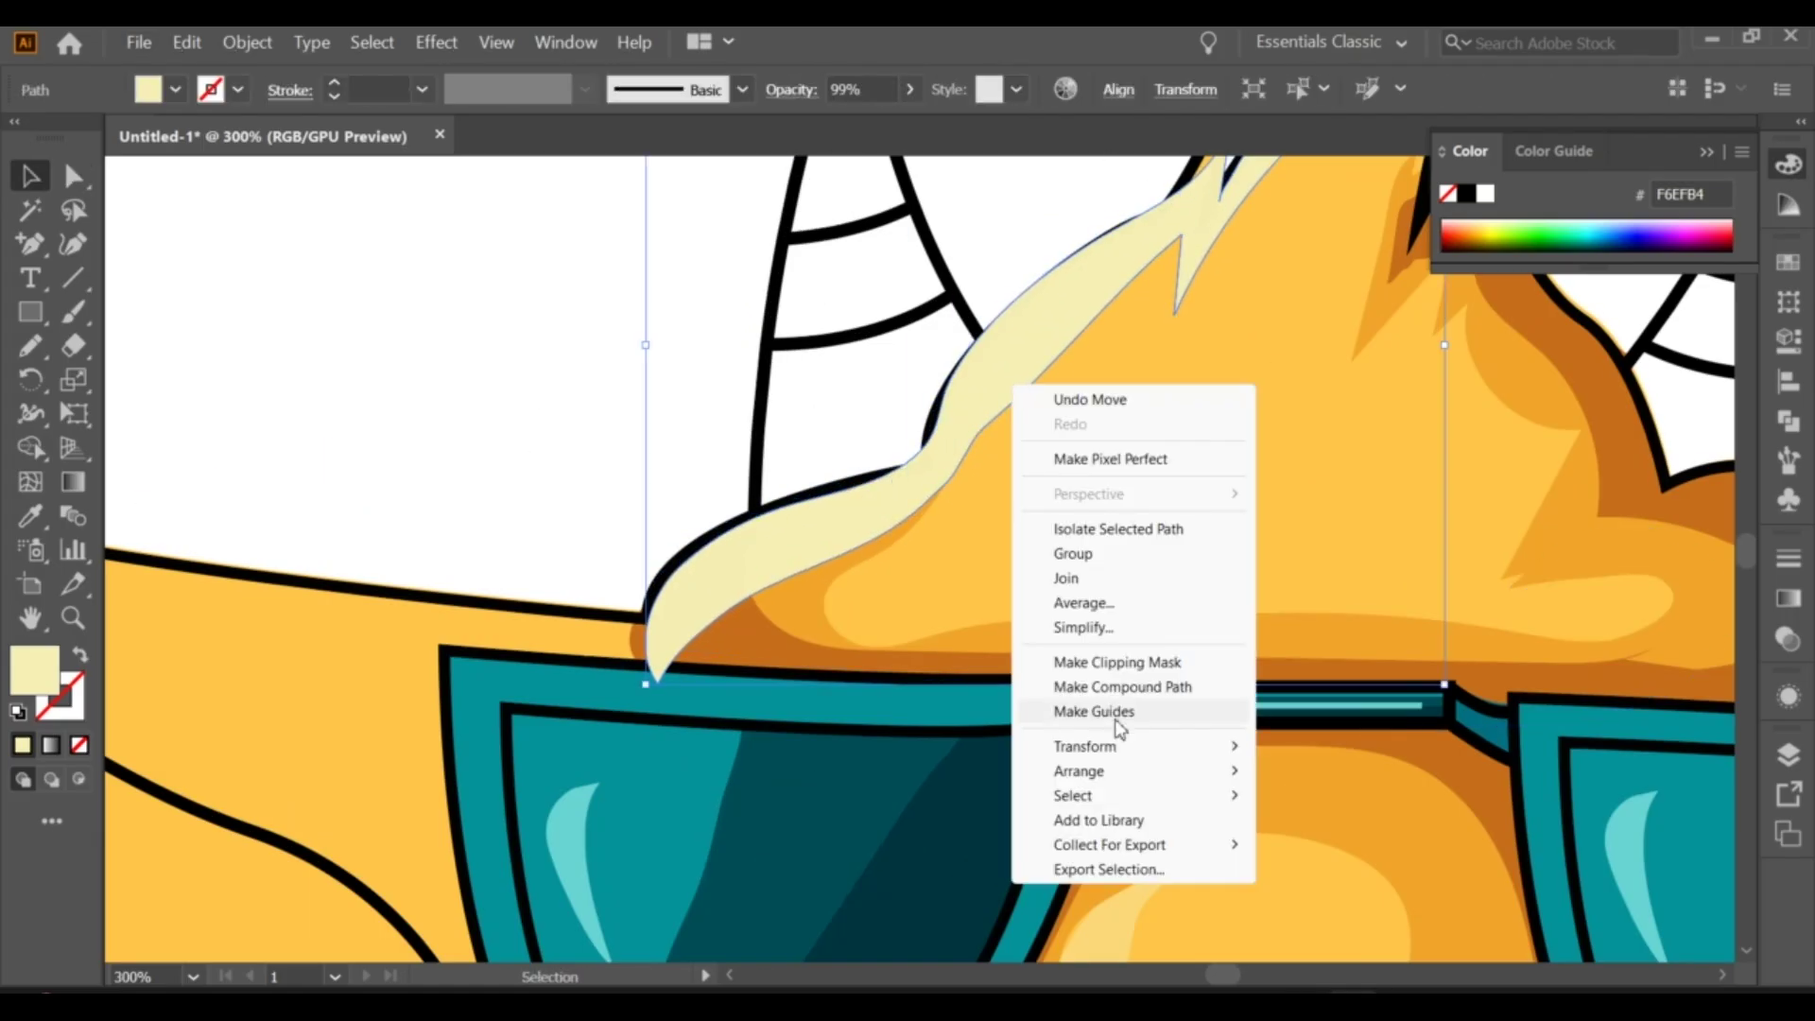
click(1361, 846)
key(ctrl+bracketright)
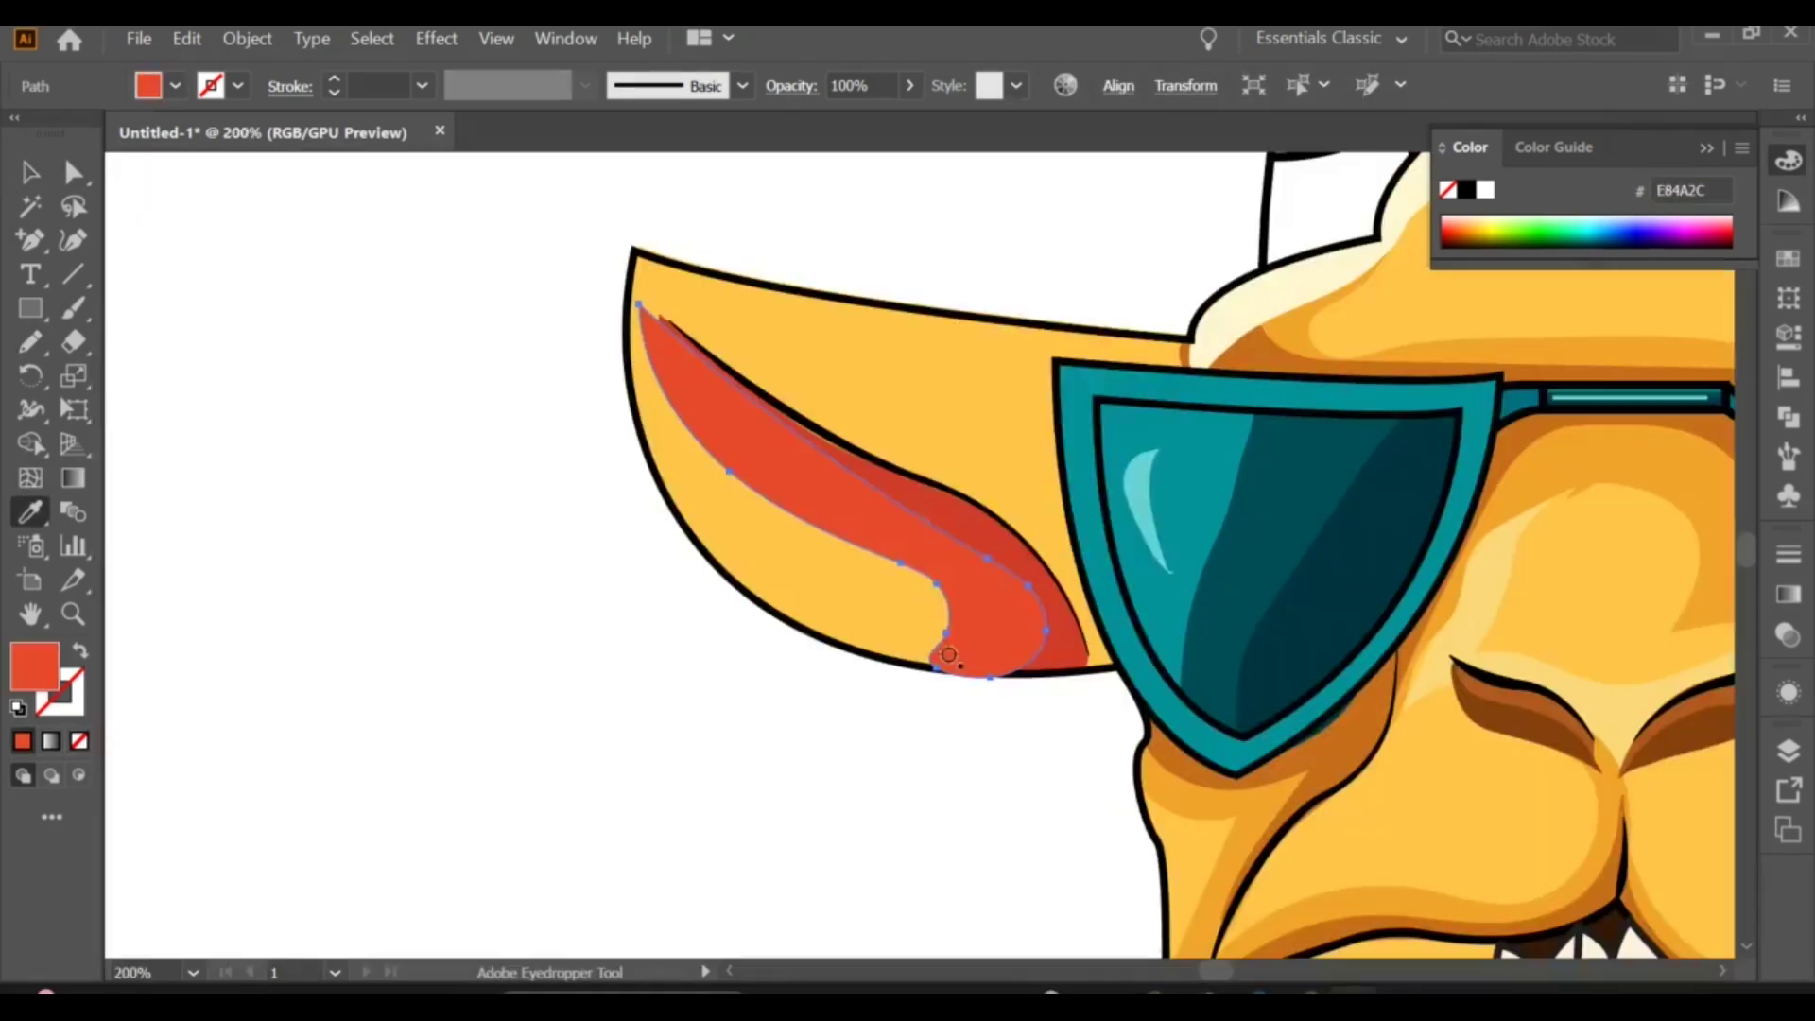
Step: Pencil an orange ear shape and send it behind the red band
click(26, 174)
click(331, 357)
key(n)
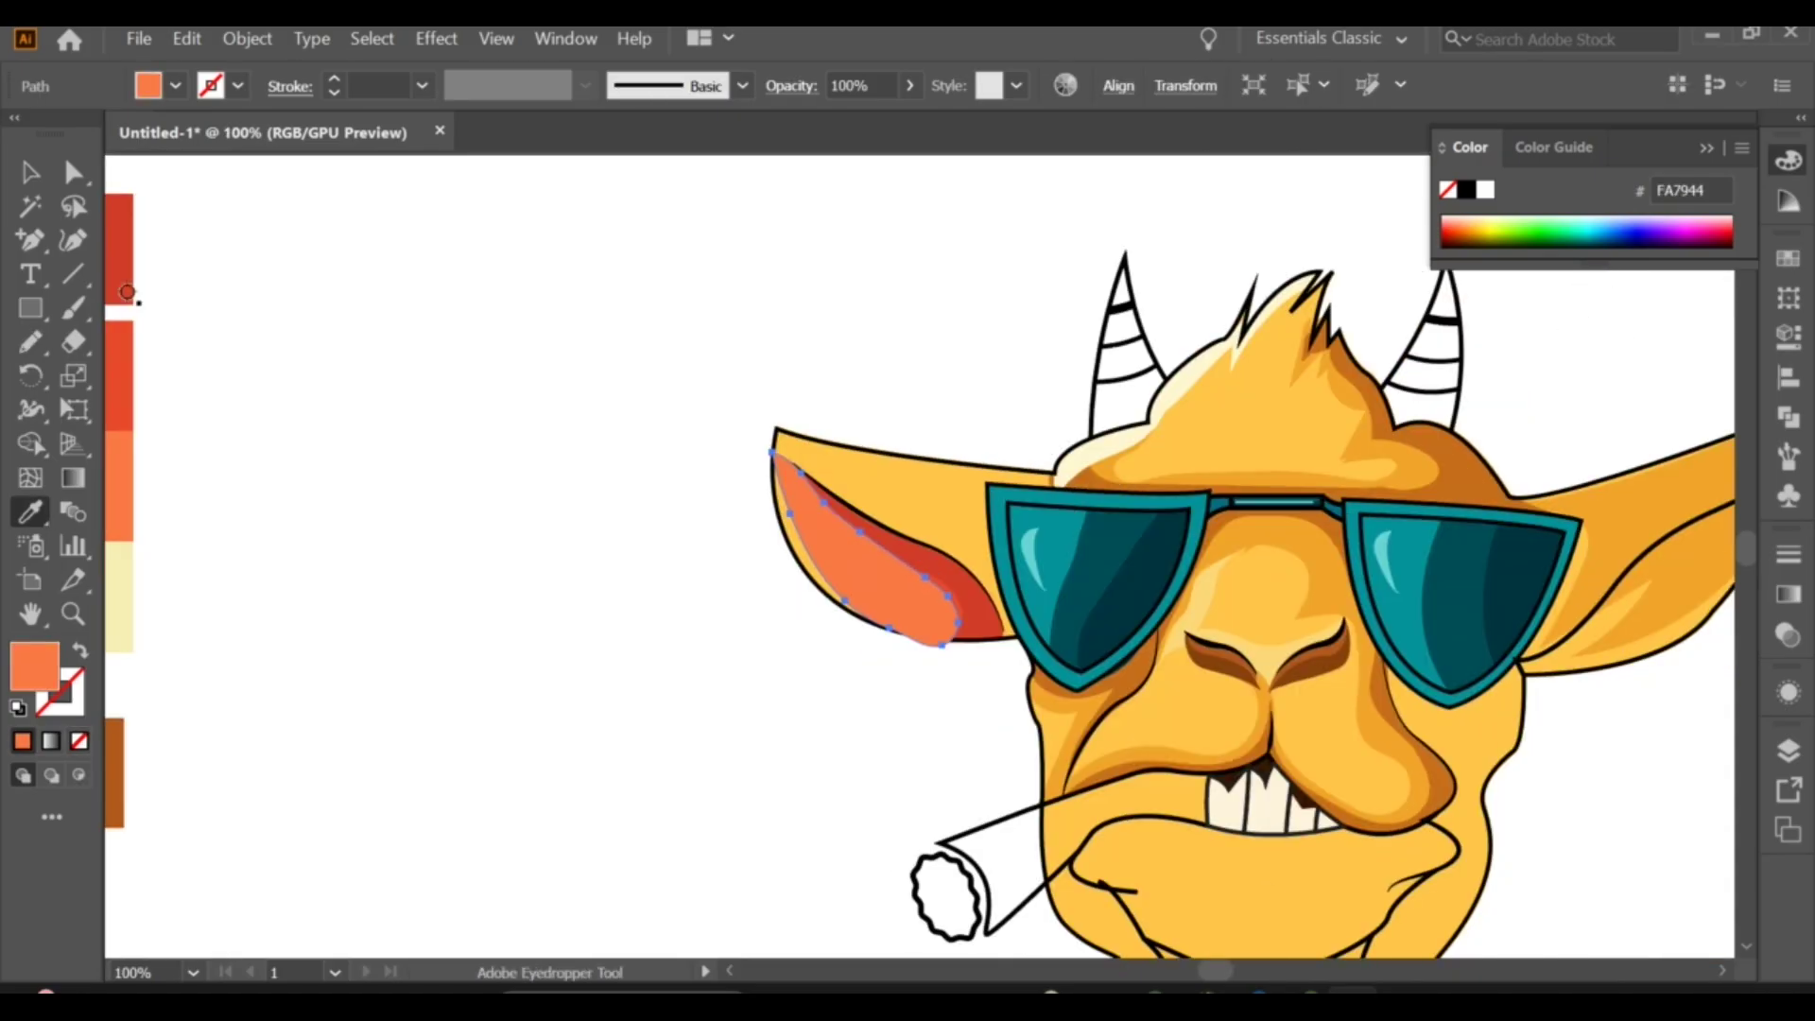
right_click(823, 558)
mouse_move(887, 446)
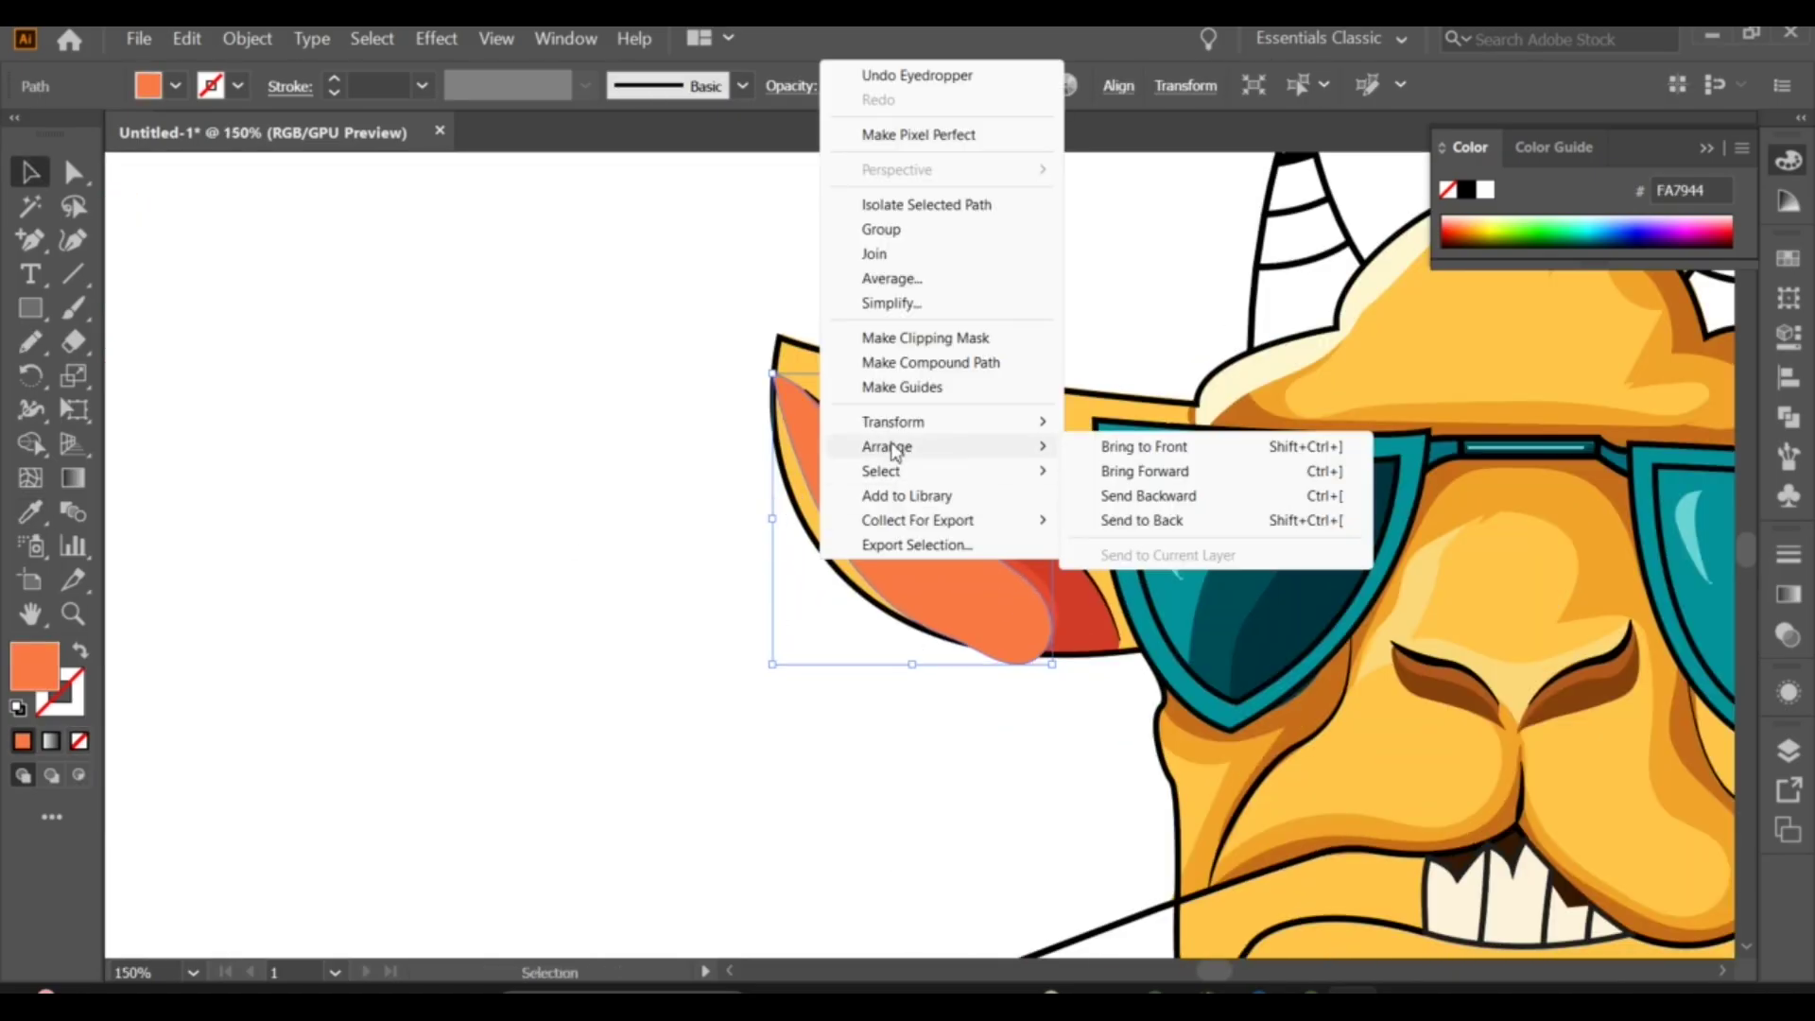
click(1148, 496)
Step: Reshape the red band's anchors so its top reaches the ear tip
scroll(891, 373, up, 2)
click(825, 463)
key(a)
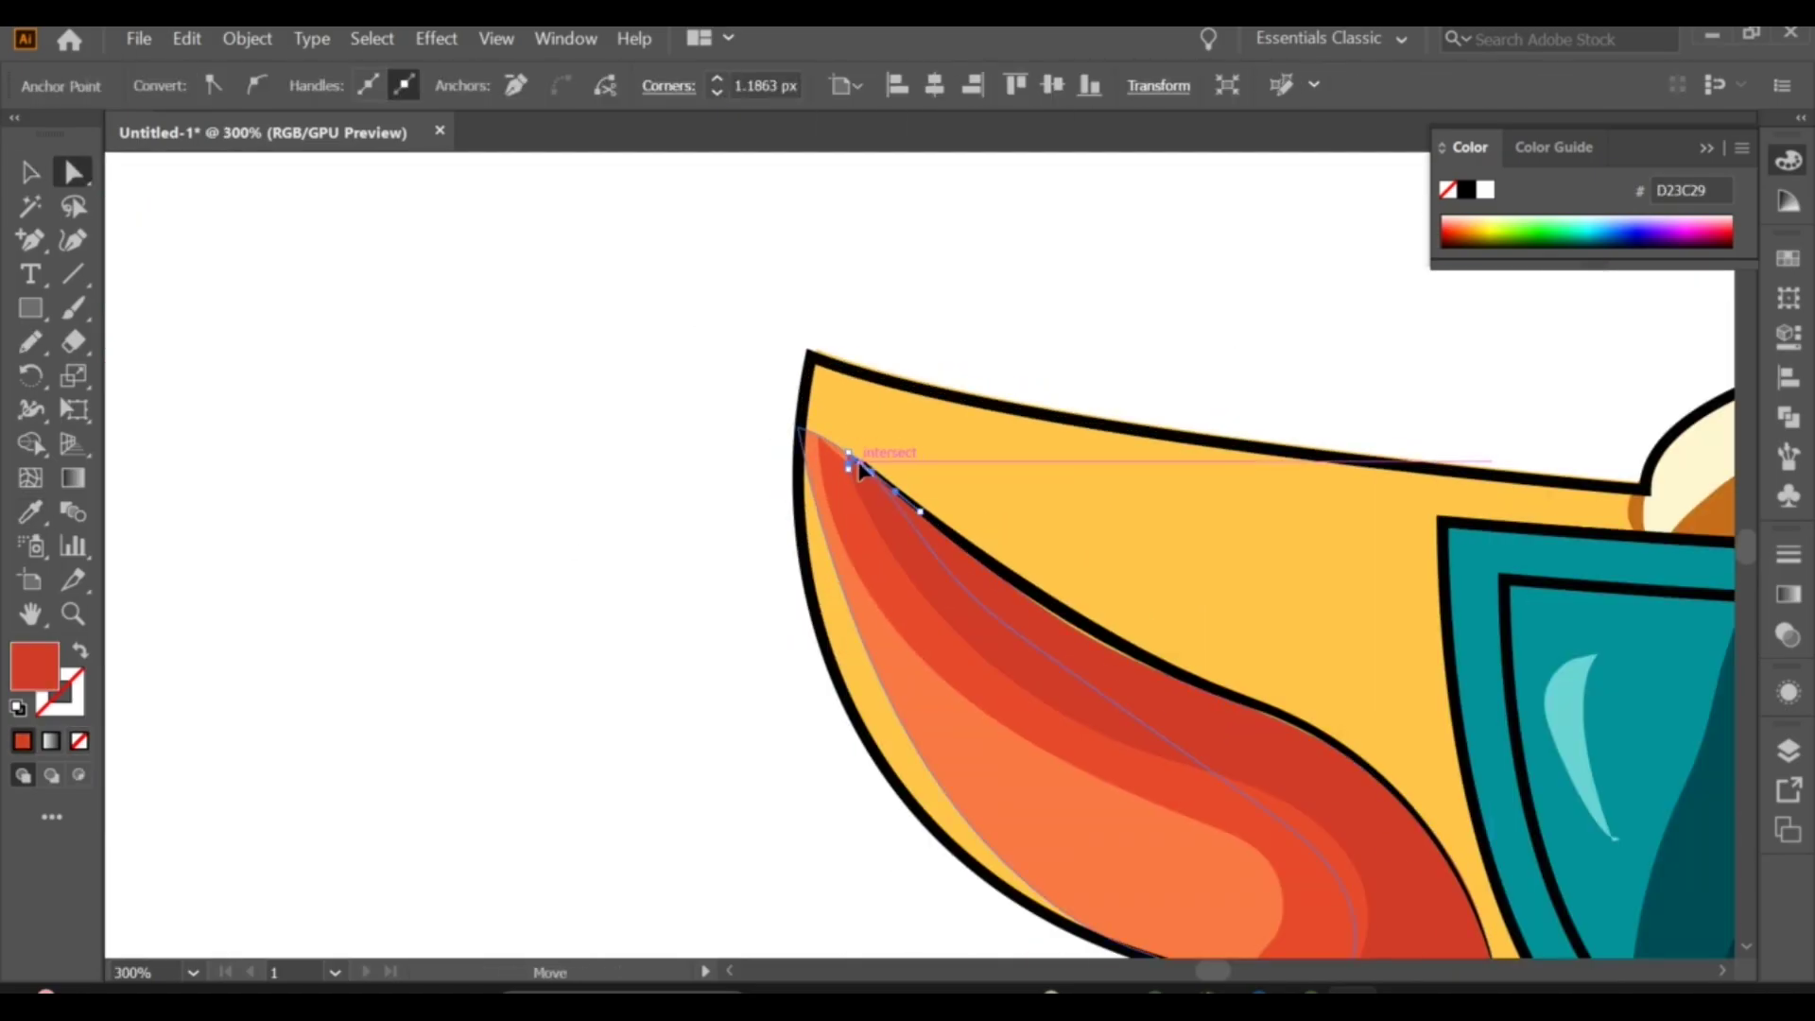
drag(847, 457, 868, 469)
drag(1123, 649, 1116, 654)
click(636, 530)
key(ctrl+1)
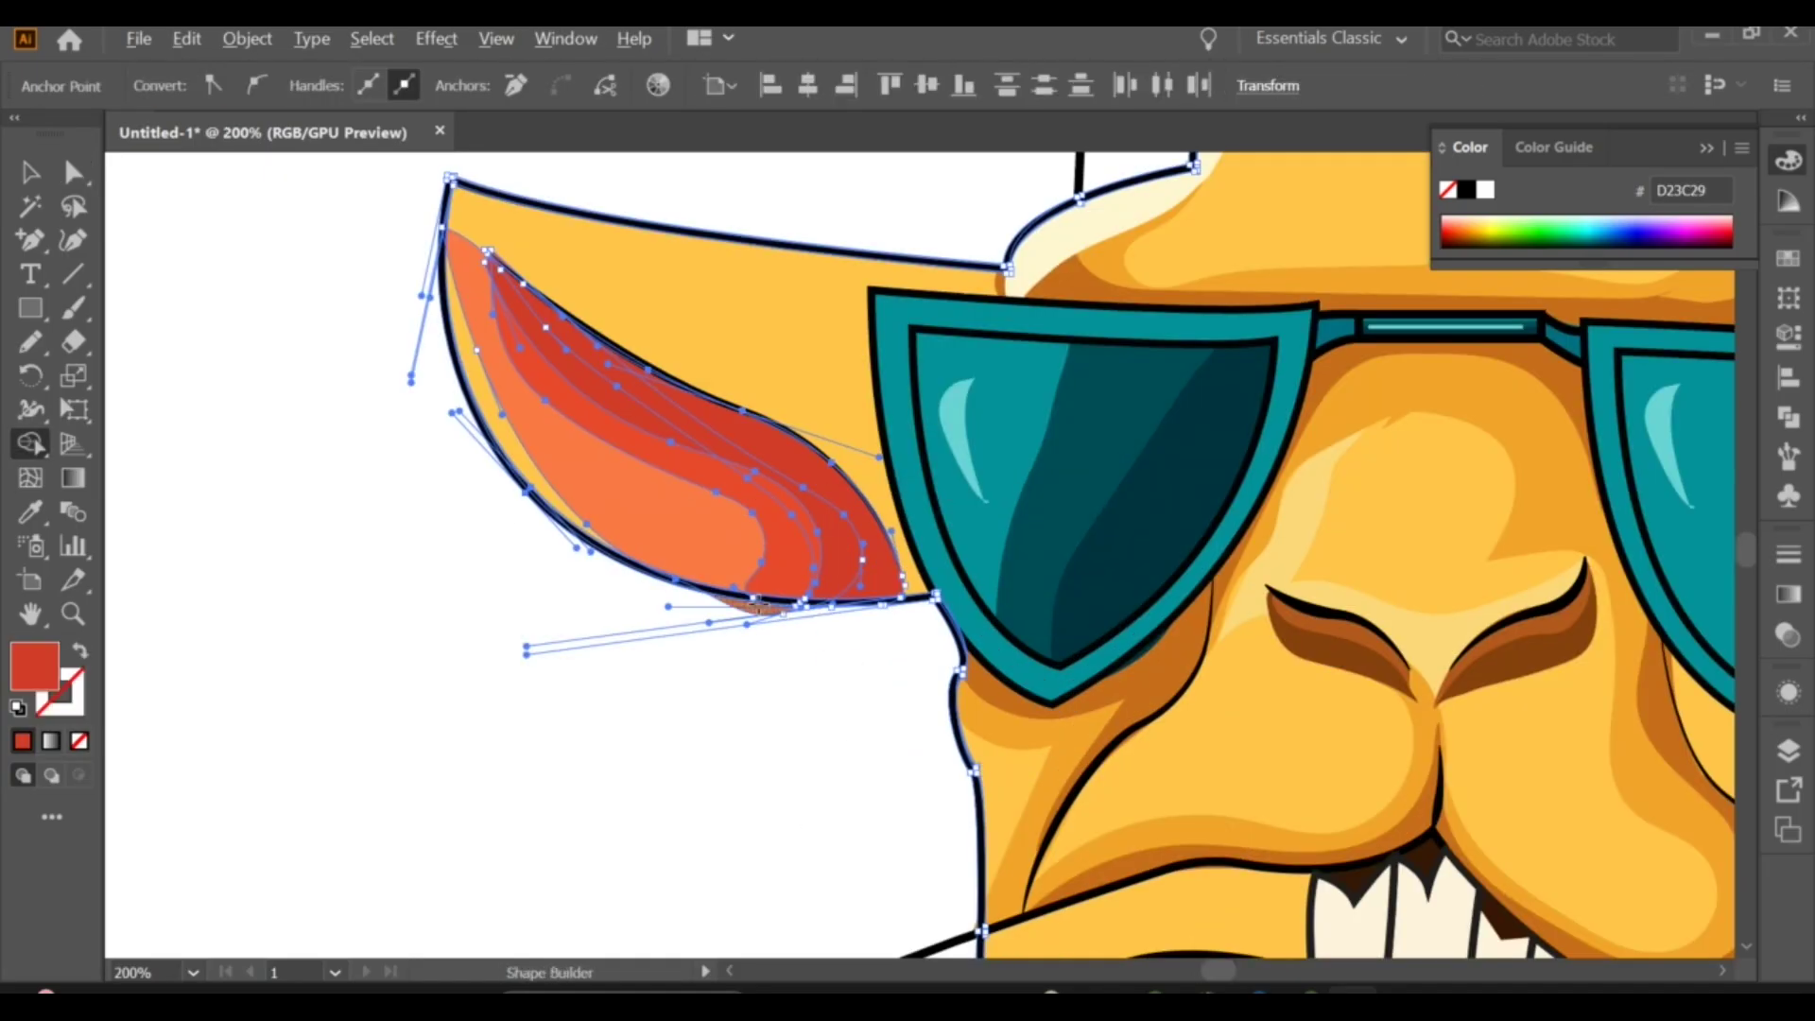
Step: Draw a shadow shape on the left ear beside the glasses, filled orange F1A52B
scroll(672, 404, up, 2)
key(n)
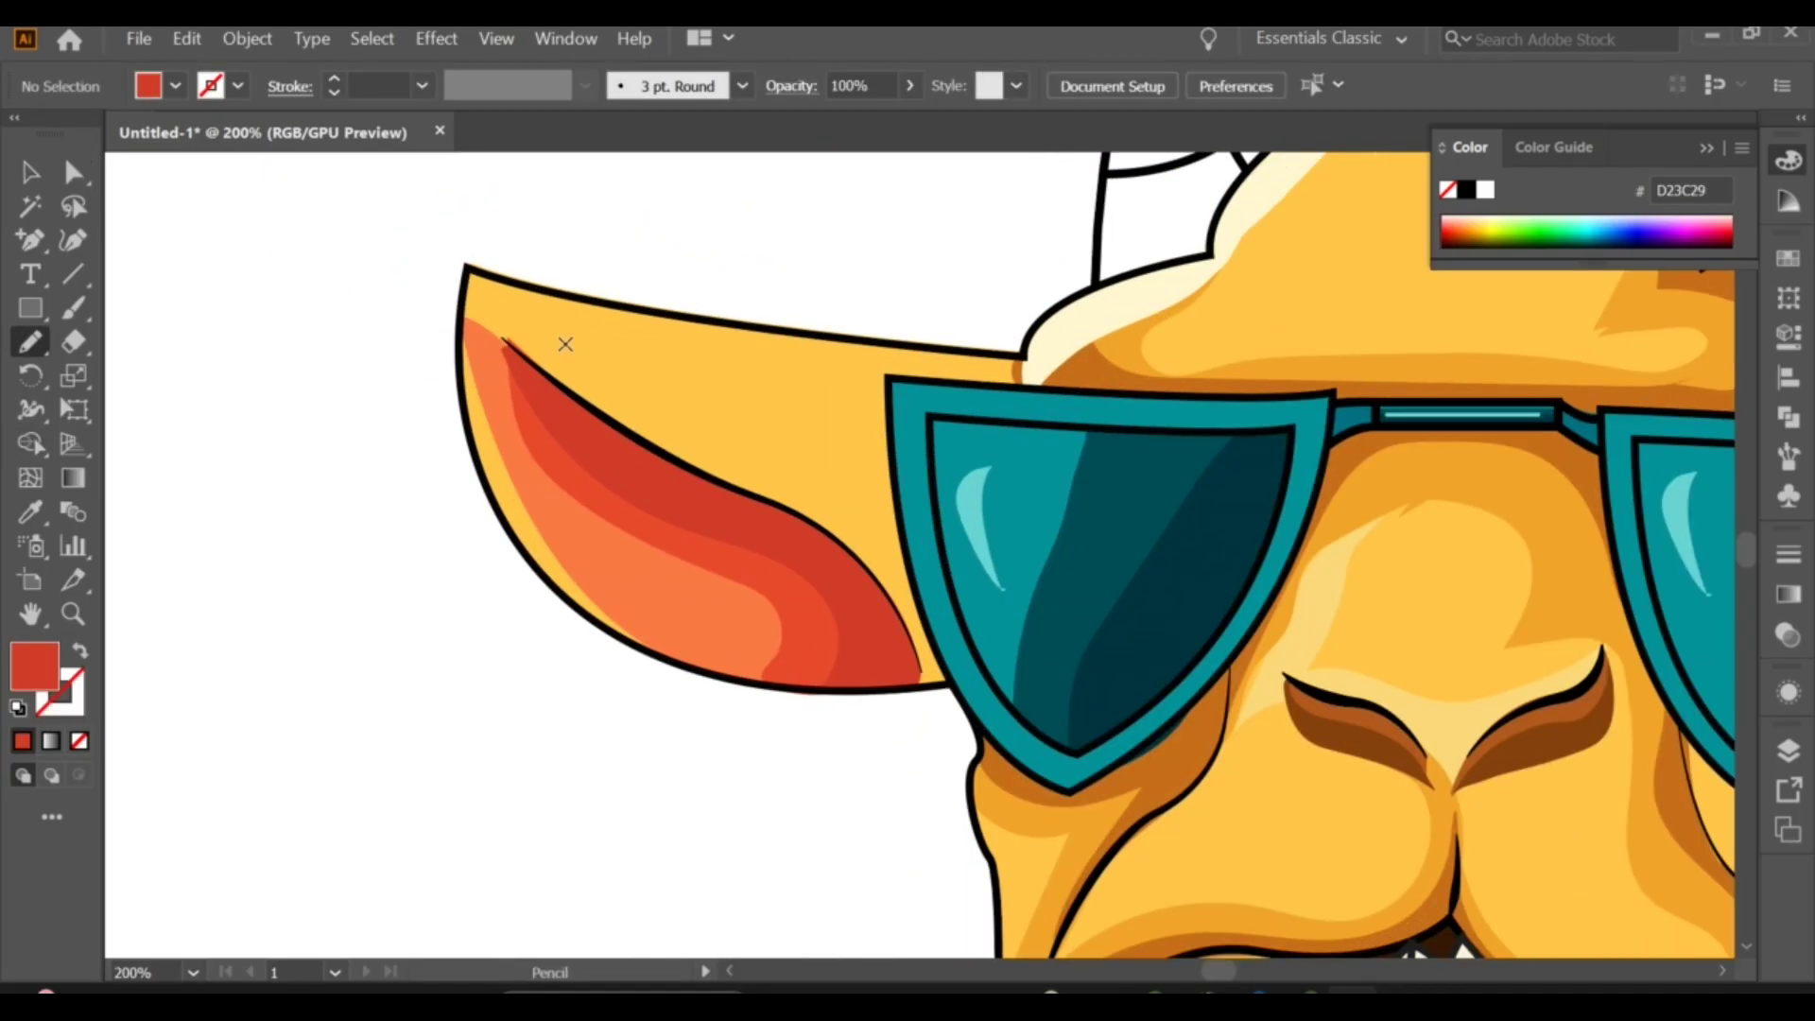
drag(552, 345, 789, 393)
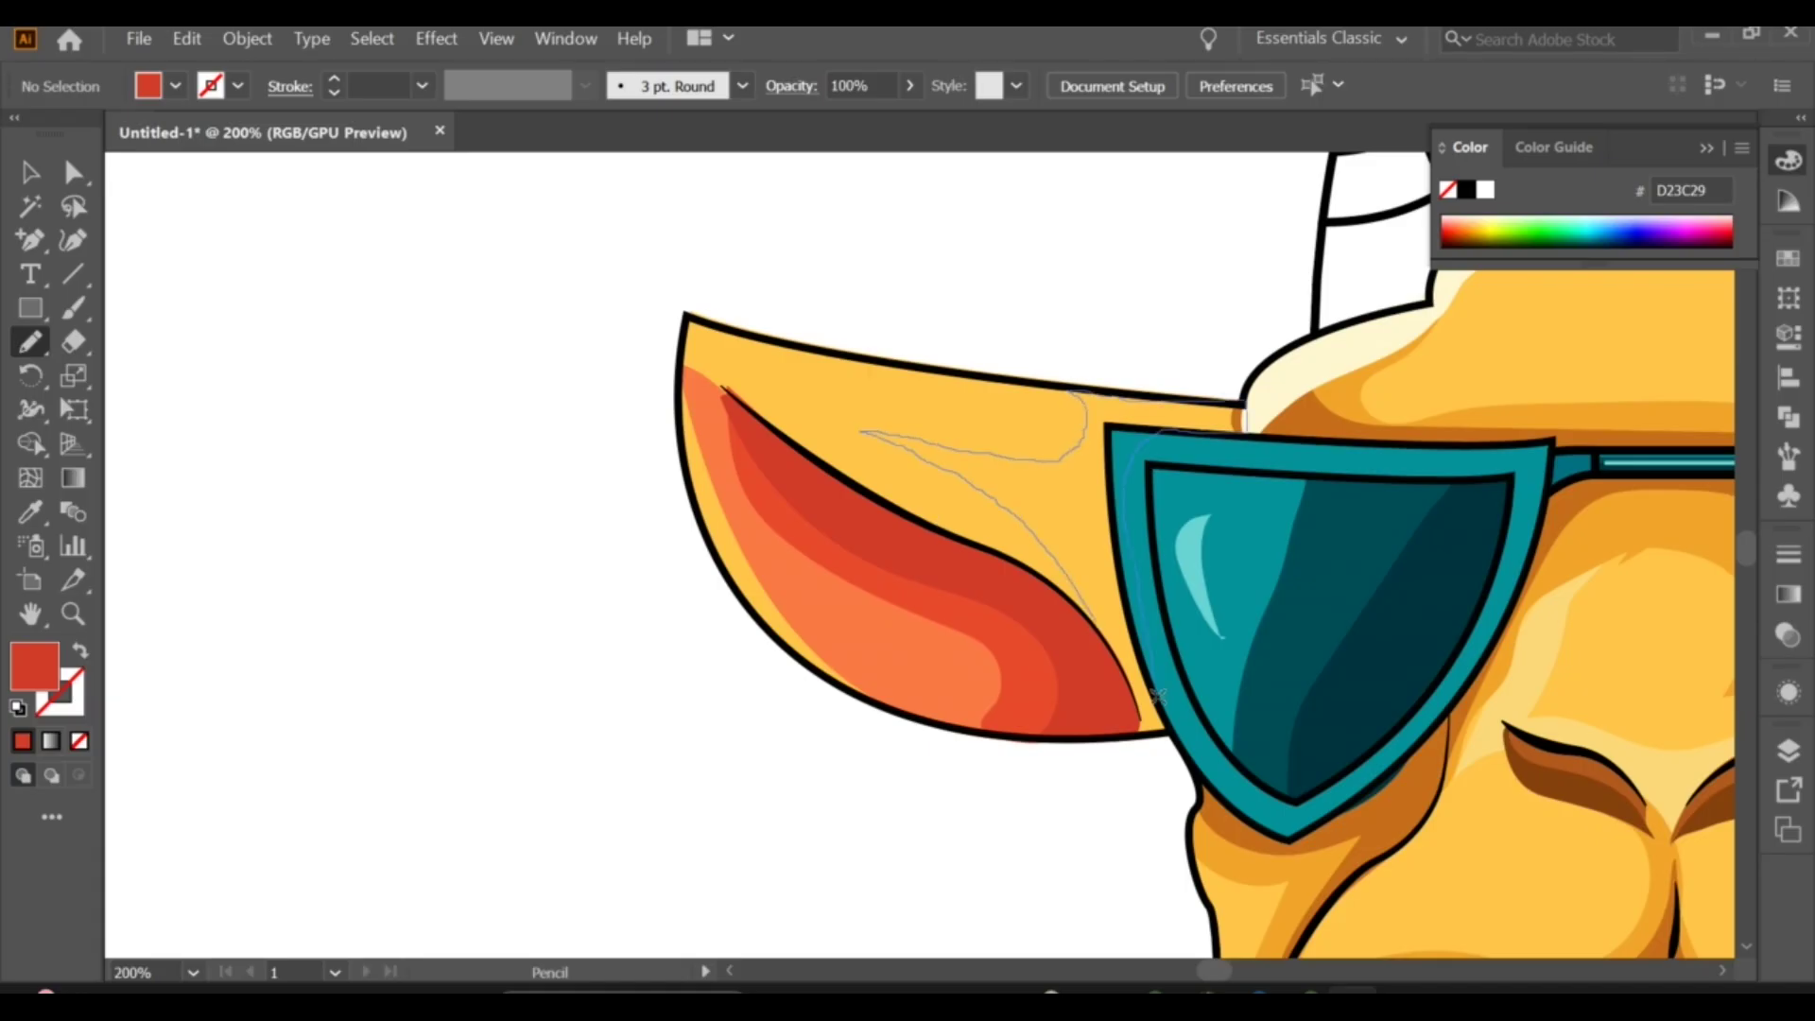
drag(1146, 649, 1146, 652)
key(i)
click(1594, 526)
key(v)
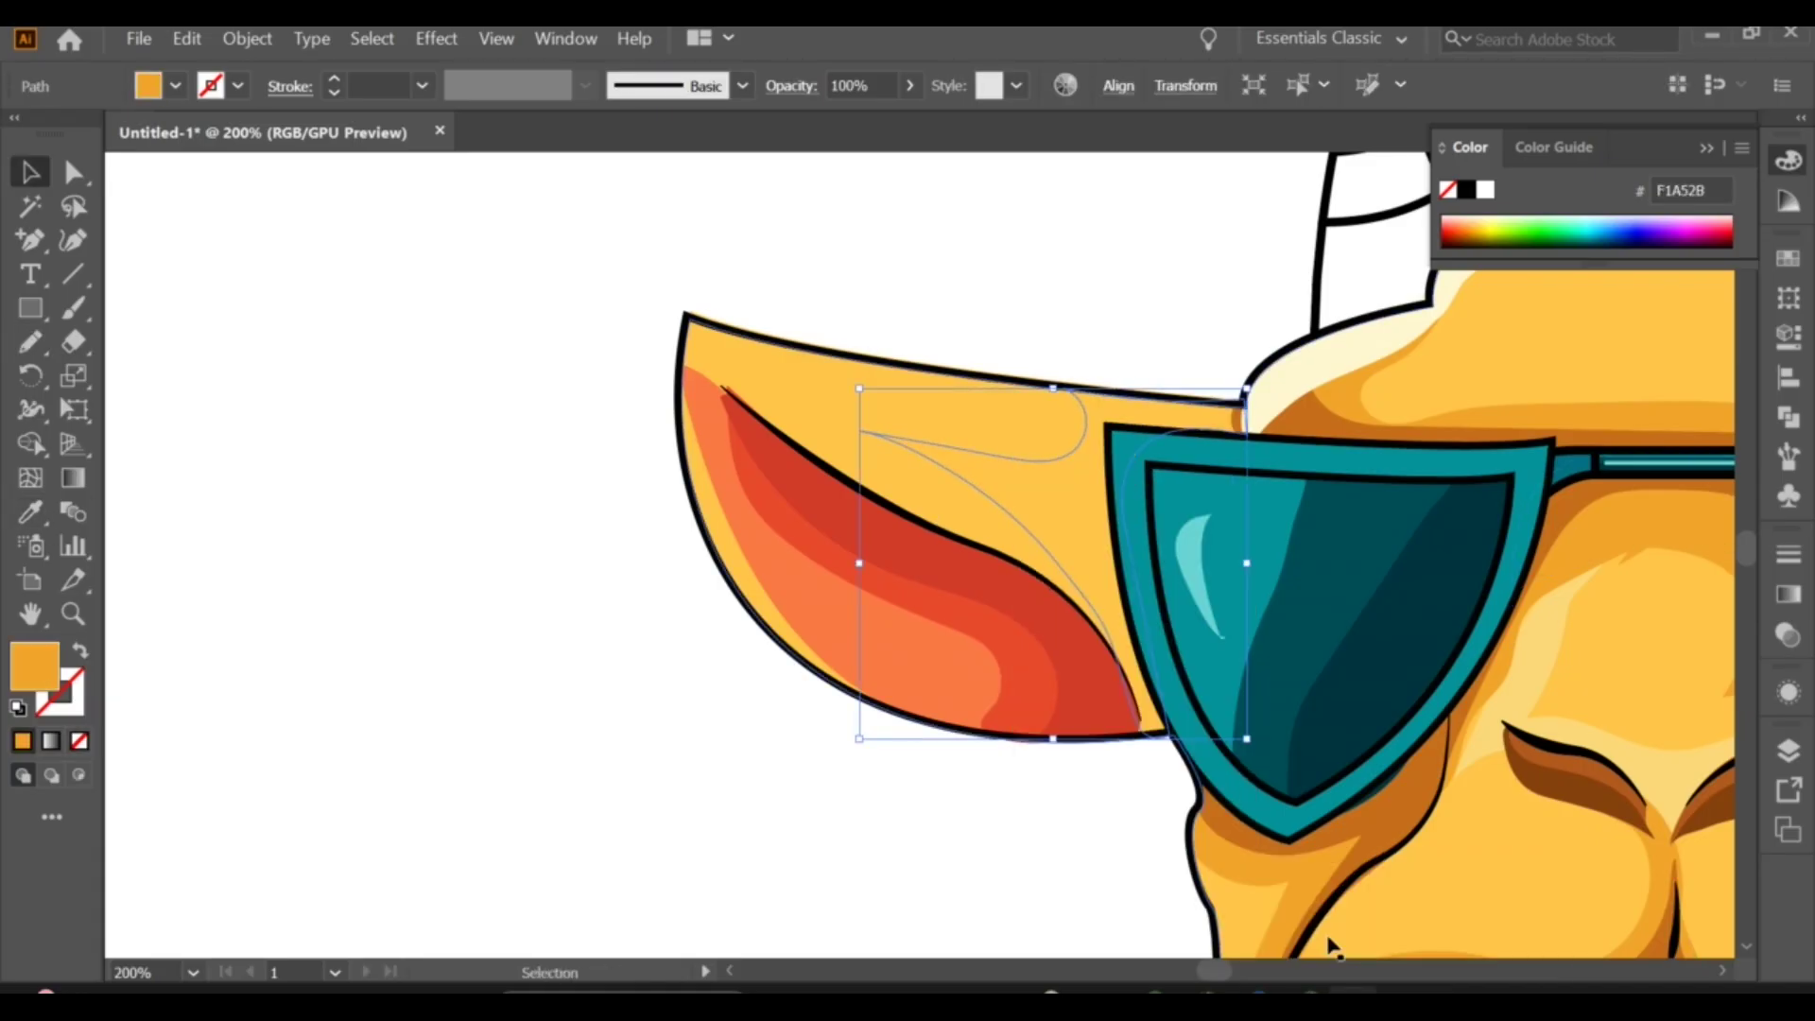
key(ctrl+shift+a)
key(r)
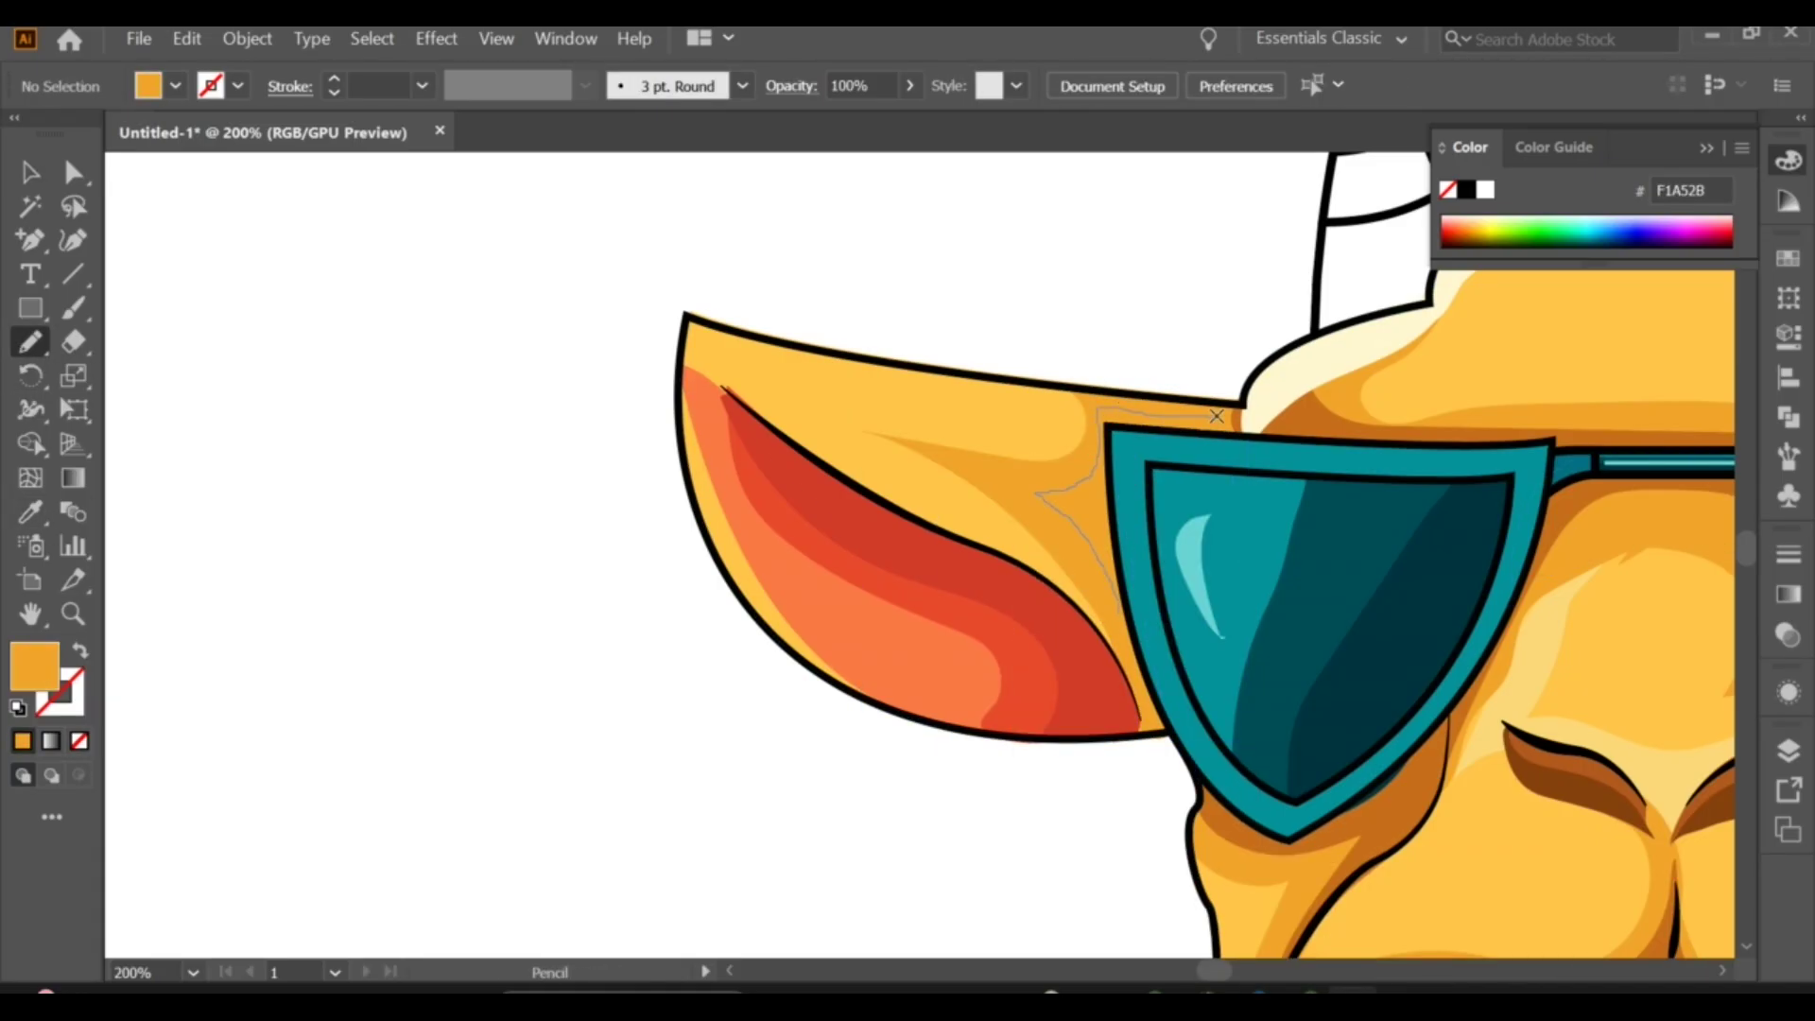
Step: Send the ear shadow behind the glasses and recolour it dark orange C66E1A
right_click(1217, 475)
click(1472, 941)
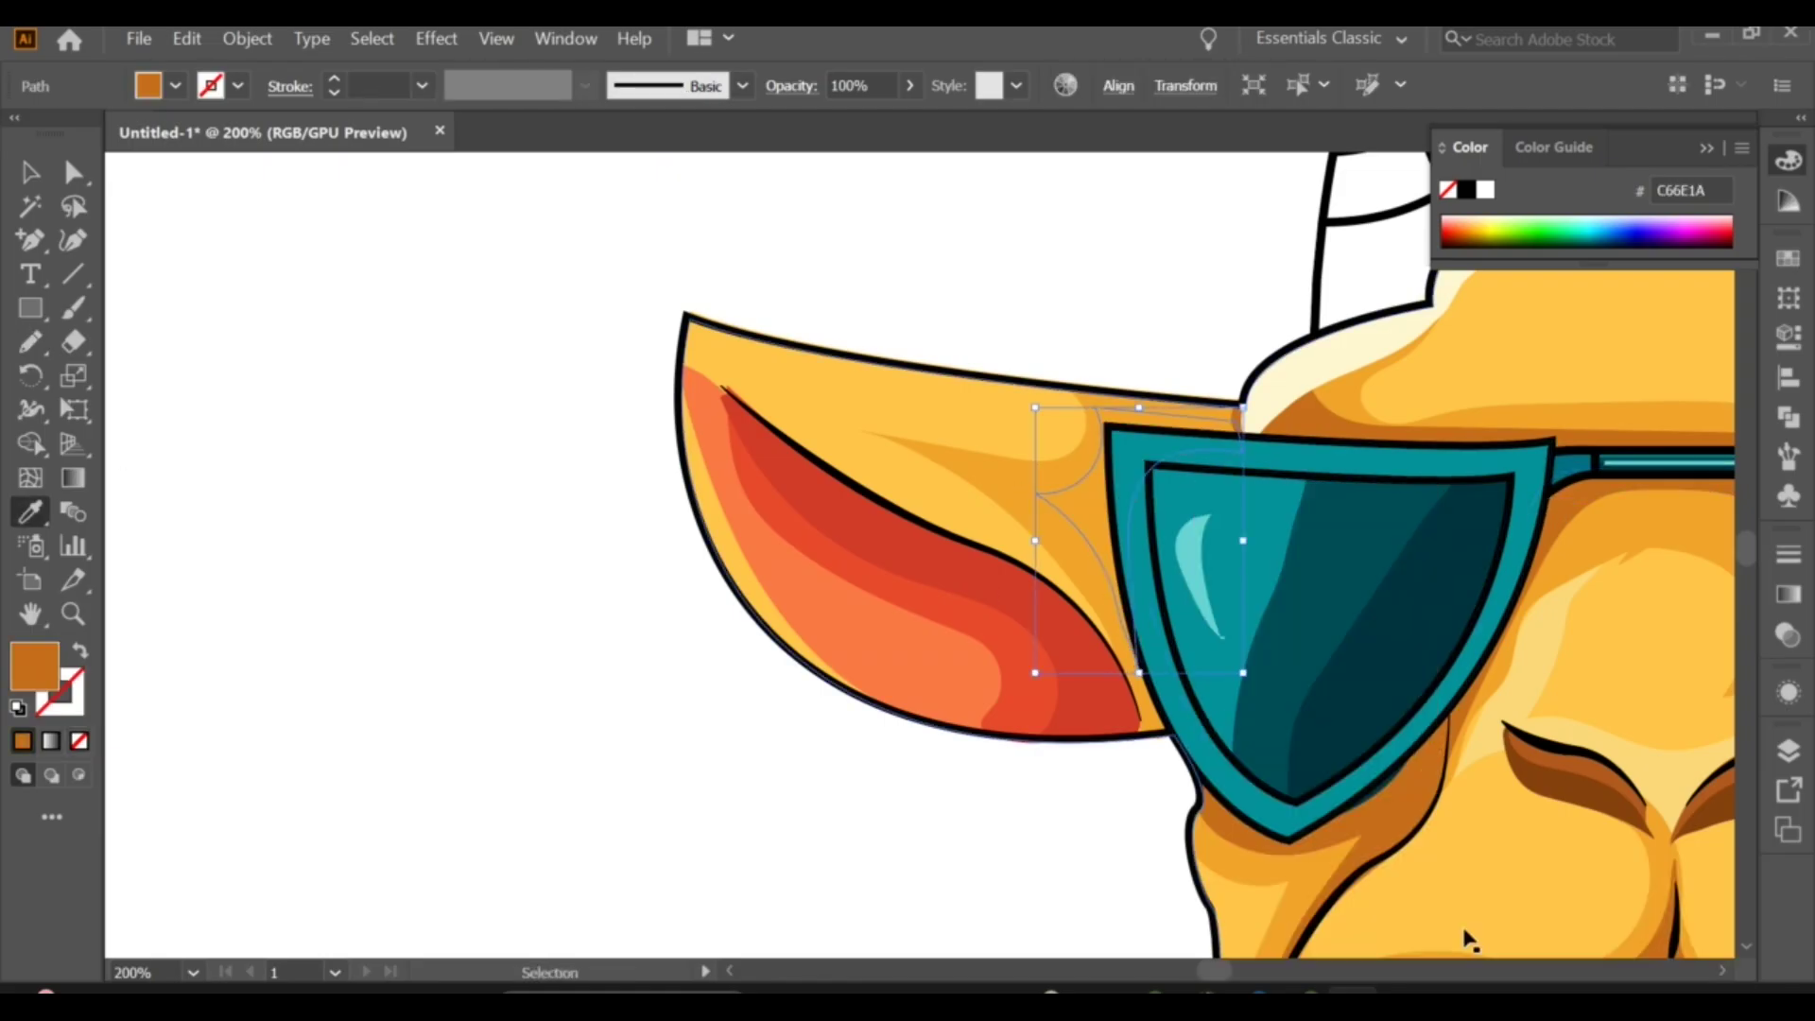
key(i)
click(1362, 406)
key(ctrl+shift+a)
Step: Draw a thin cream FFF8D2 highlight along the red band's upper edge
key(n)
key(ctrl+equal)
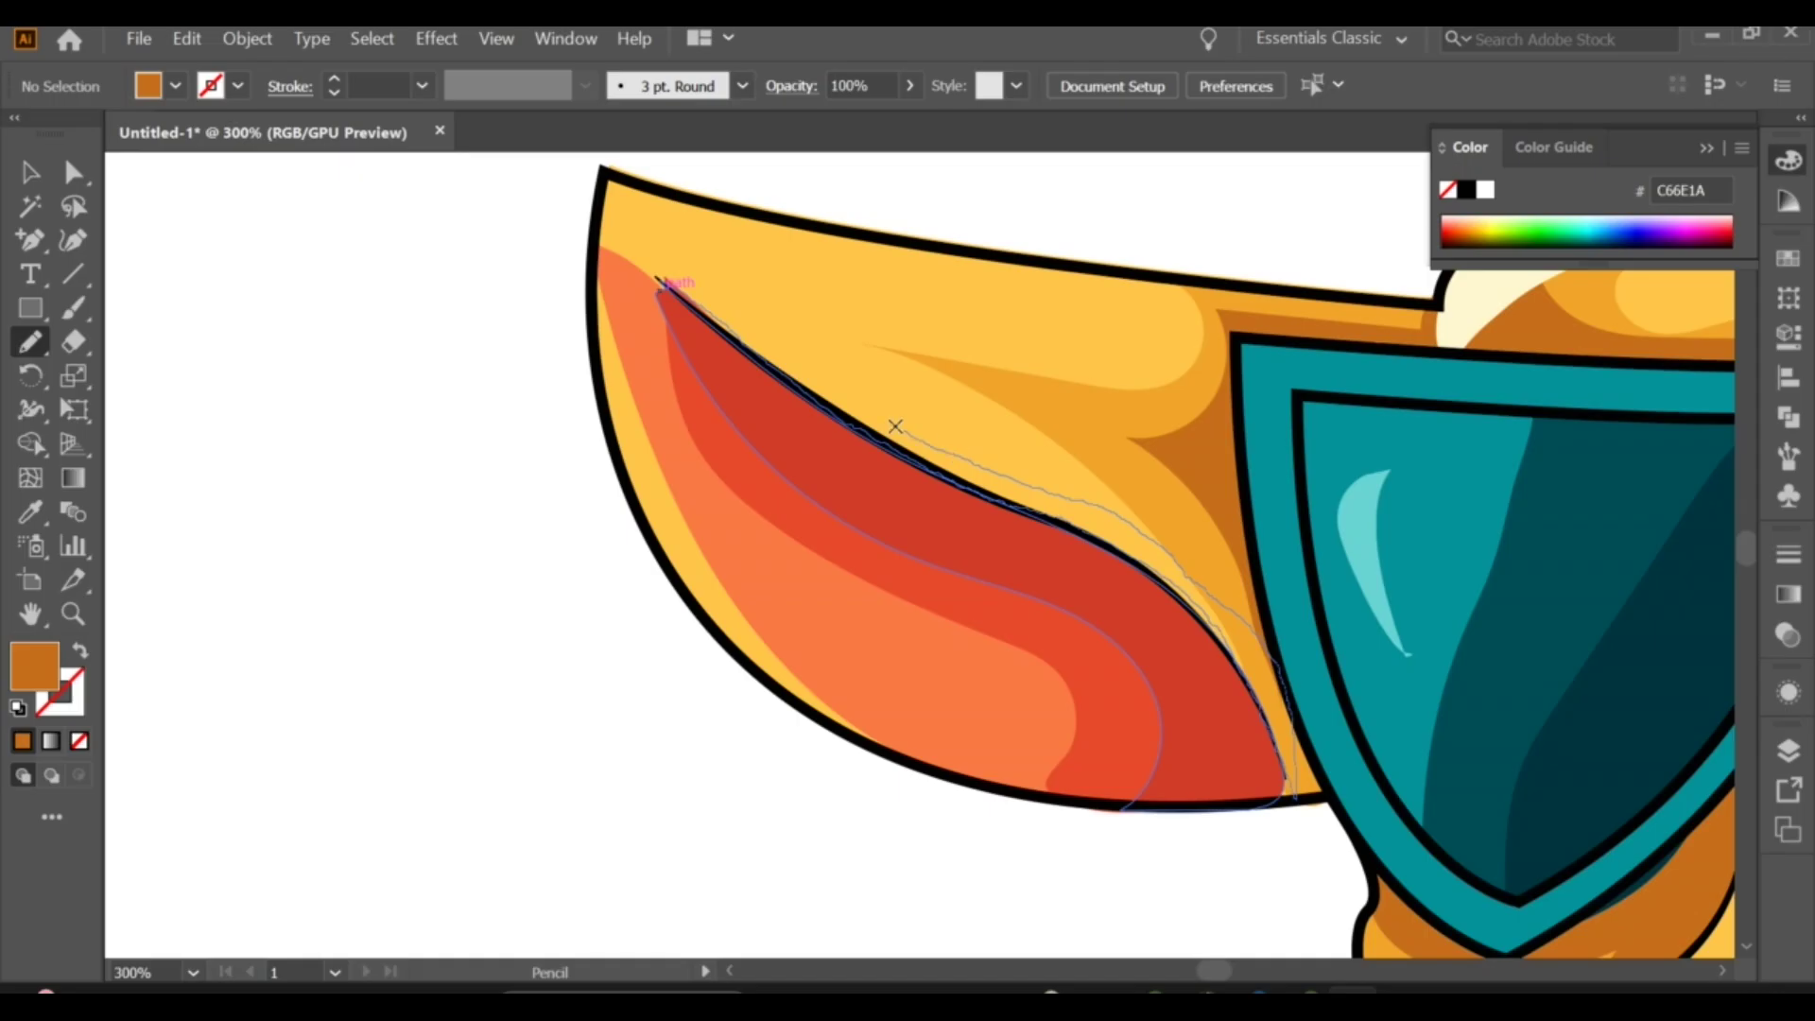
drag(650, 248, 649, 244)
key(i)
click(1513, 302)
key(v)
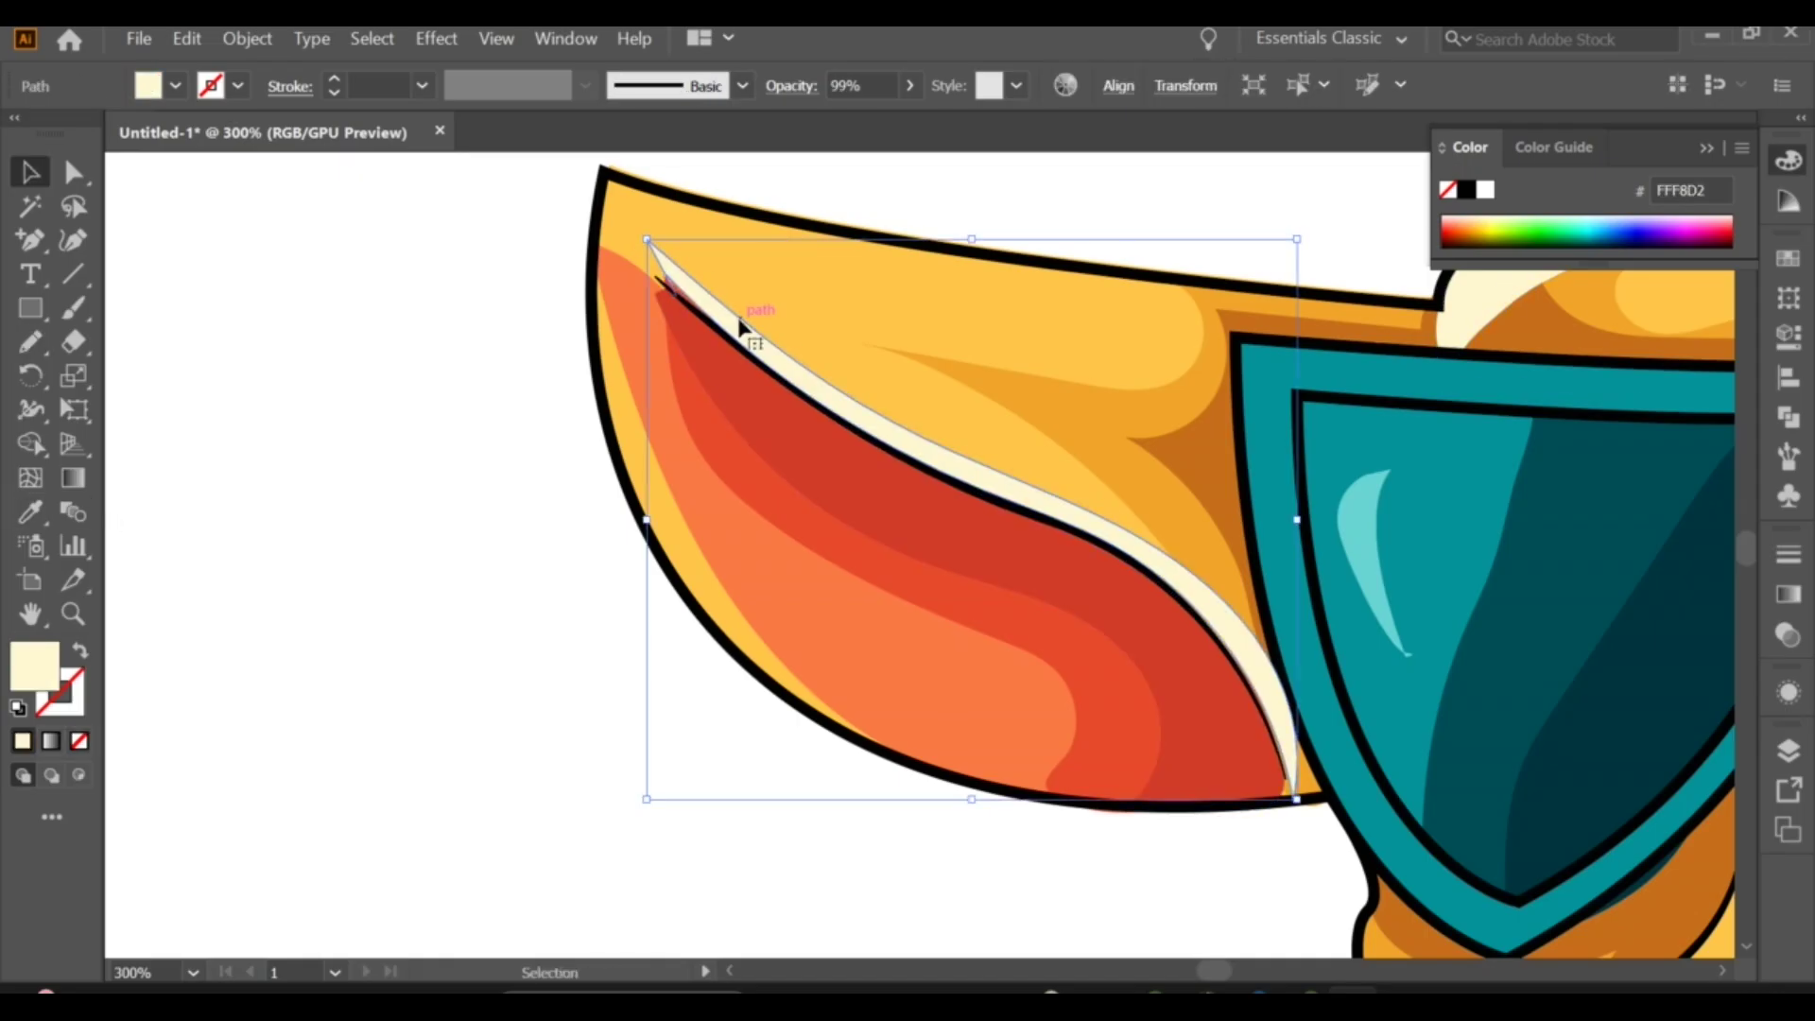
click(558, 588)
Step: Apply cream F9EFC7 to both the ear highlight and the head highlight
key(ctrl+minus)
key(ctrl+minus)
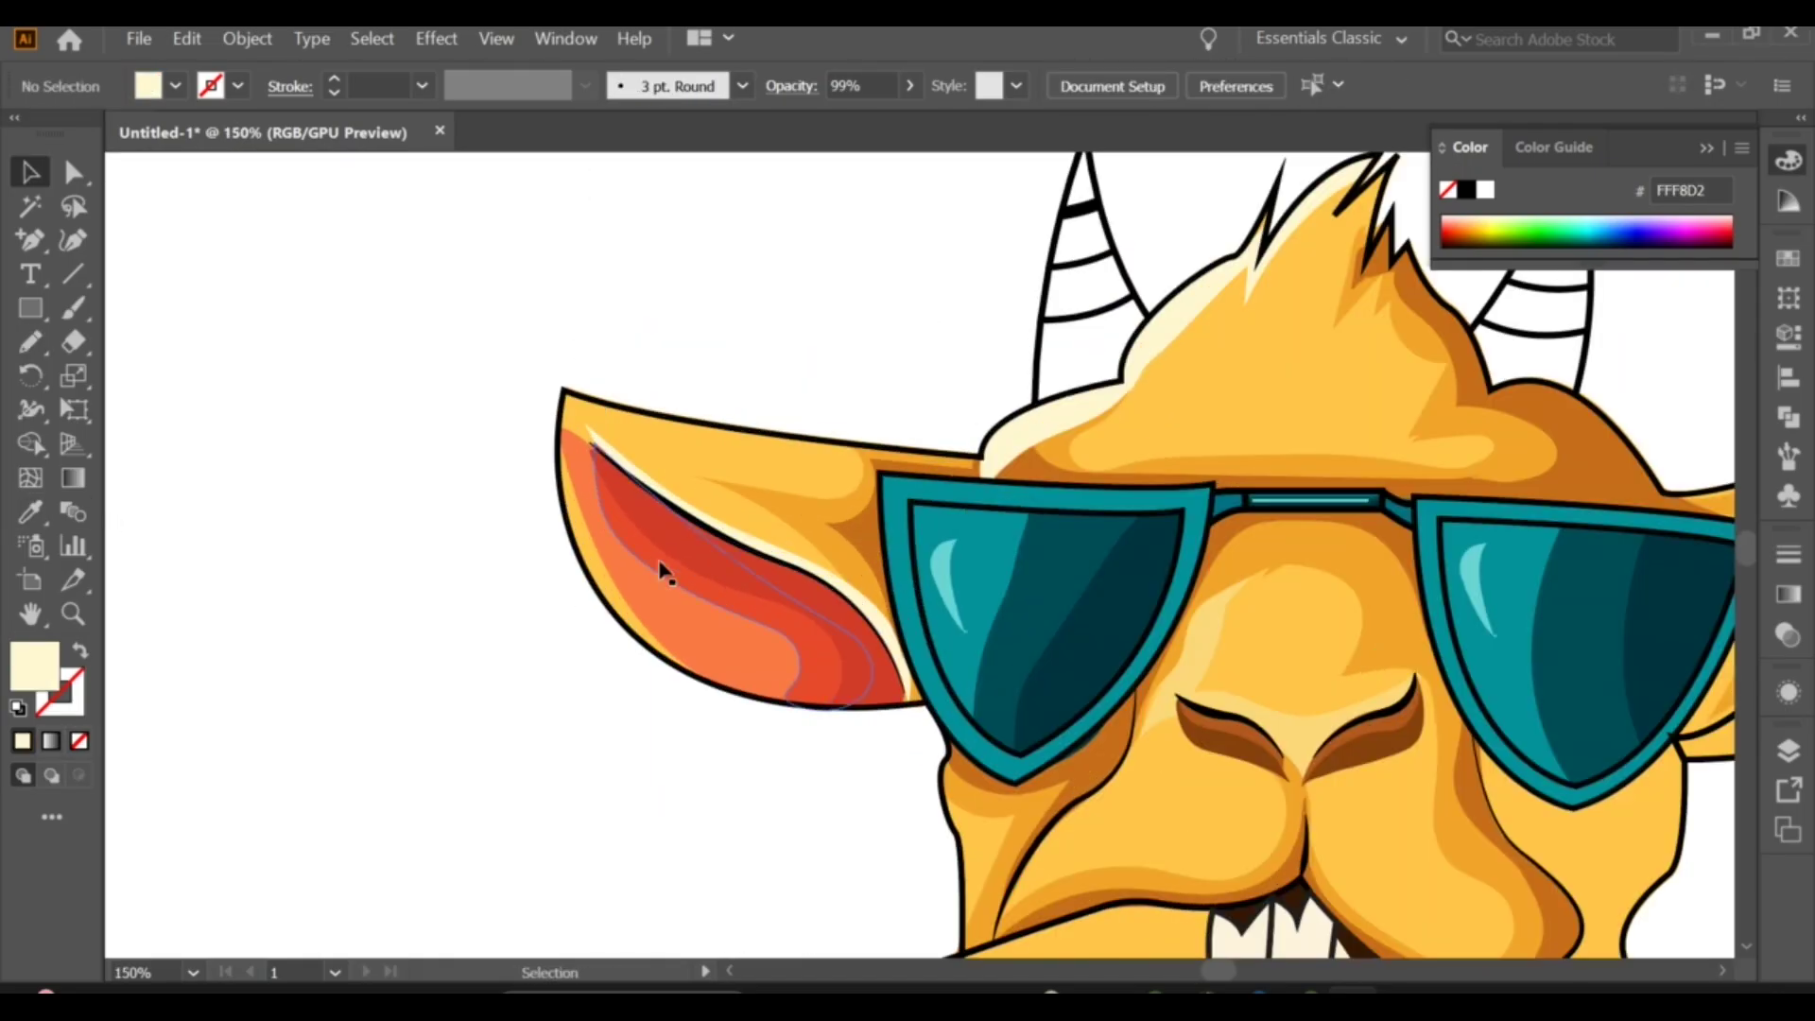
click(660, 572)
shift+click(1144, 366)
click(1554, 433)
click(817, 283)
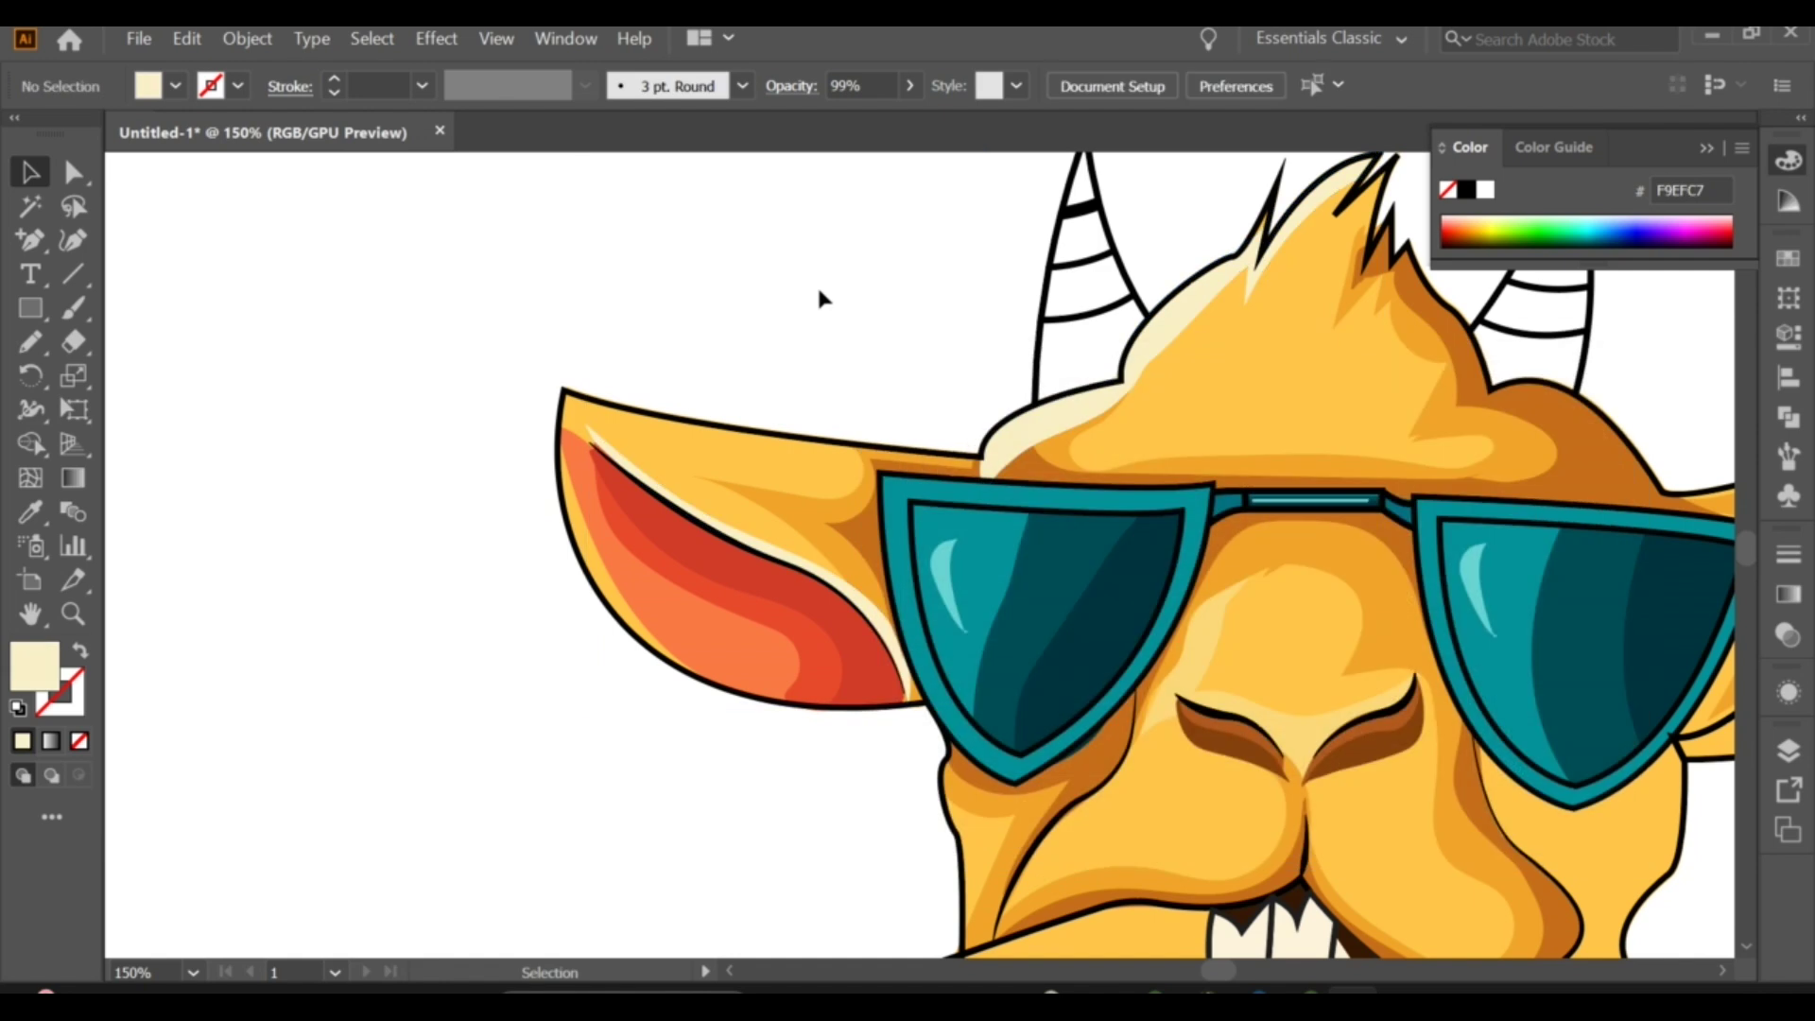
Step: Draw a cream rim along the left ear's top edge and send it to the back
key(ctrl+plus)
key(ctrl+plus)
key(n)
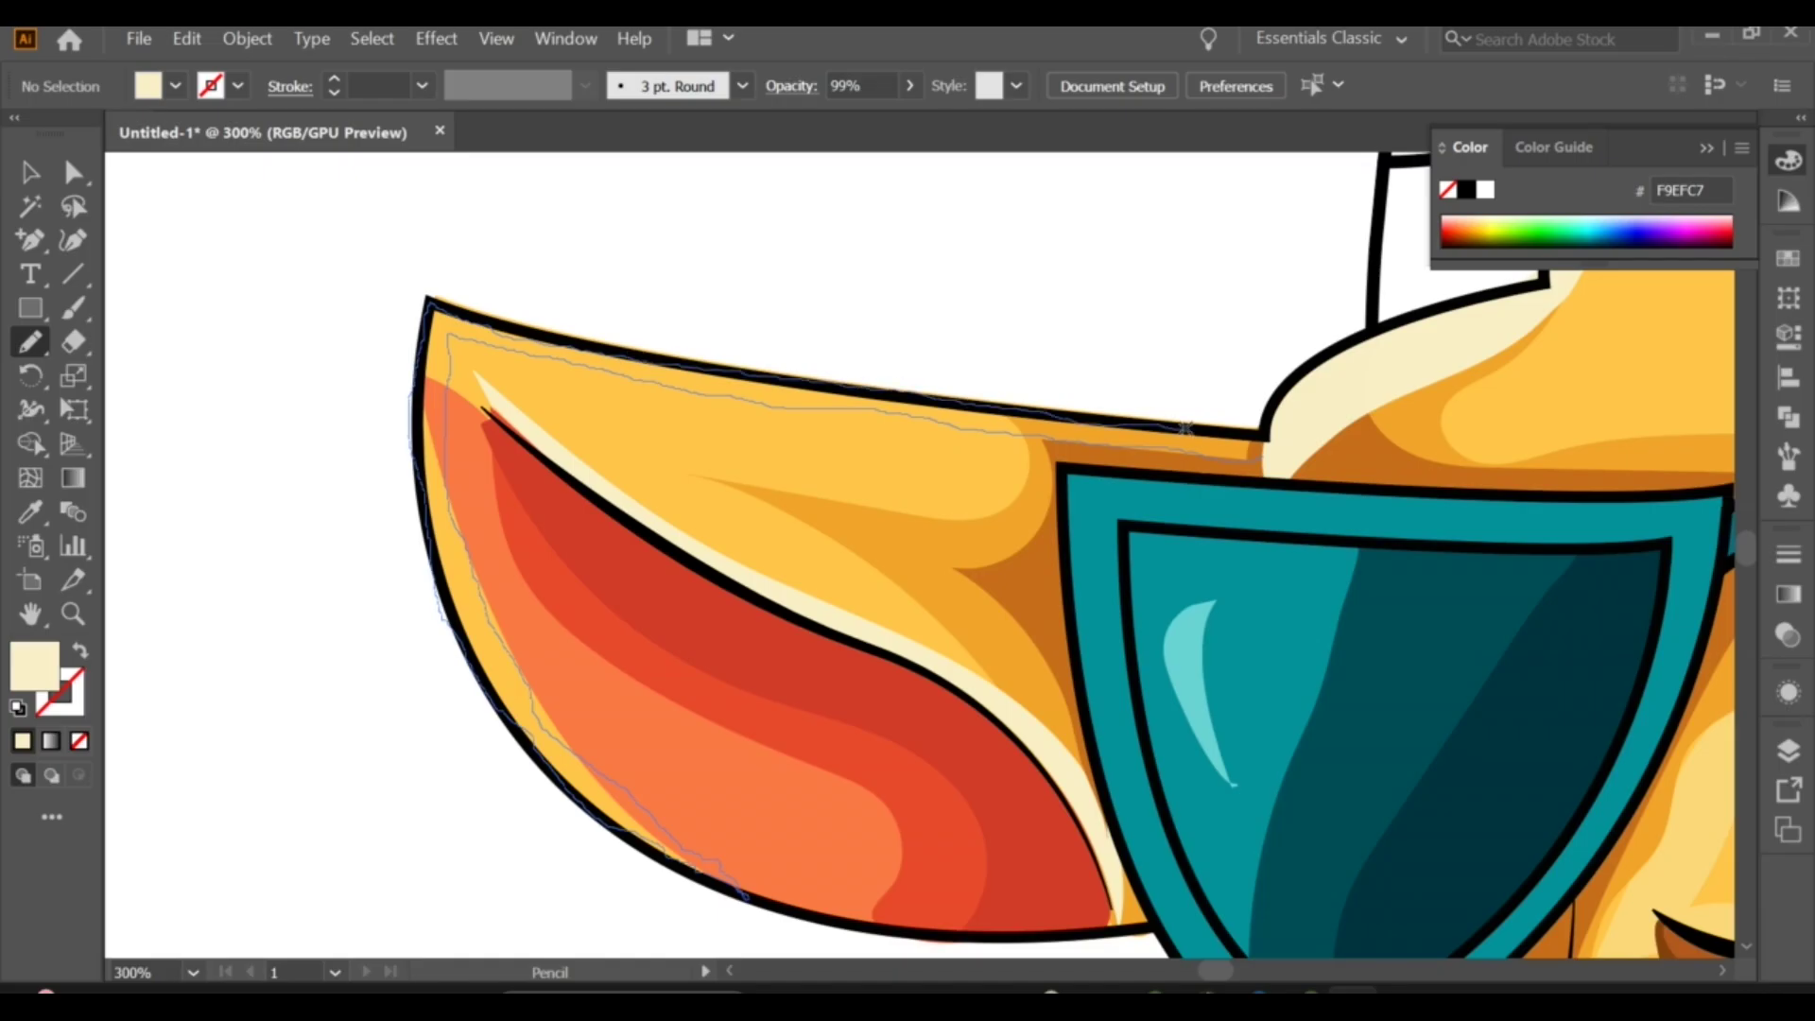
drag(1184, 428, 1267, 443)
key(v)
right_click(654, 354)
click(1001, 782)
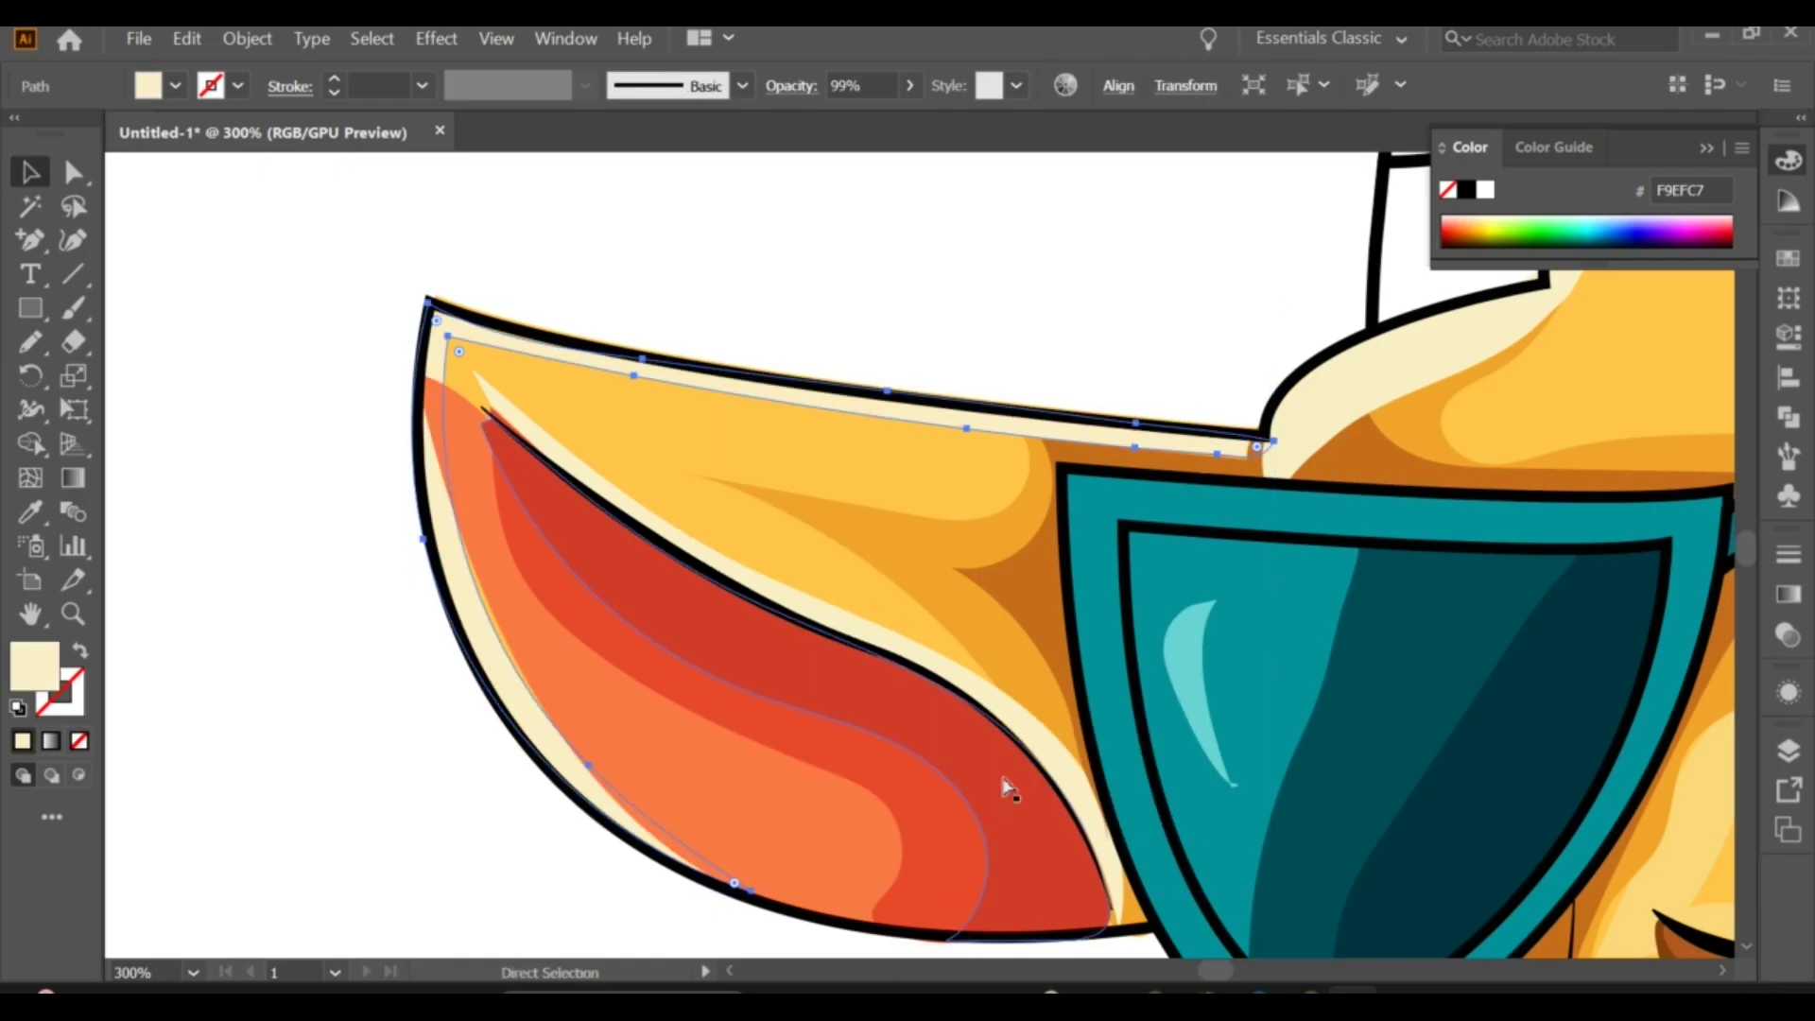
click(384, 251)
key(ctrl+0)
Step: Draw a red D23C29 inner band in the right ear, placed behind the ear outline
key(ctrl+plus)
key(ctrl+plus)
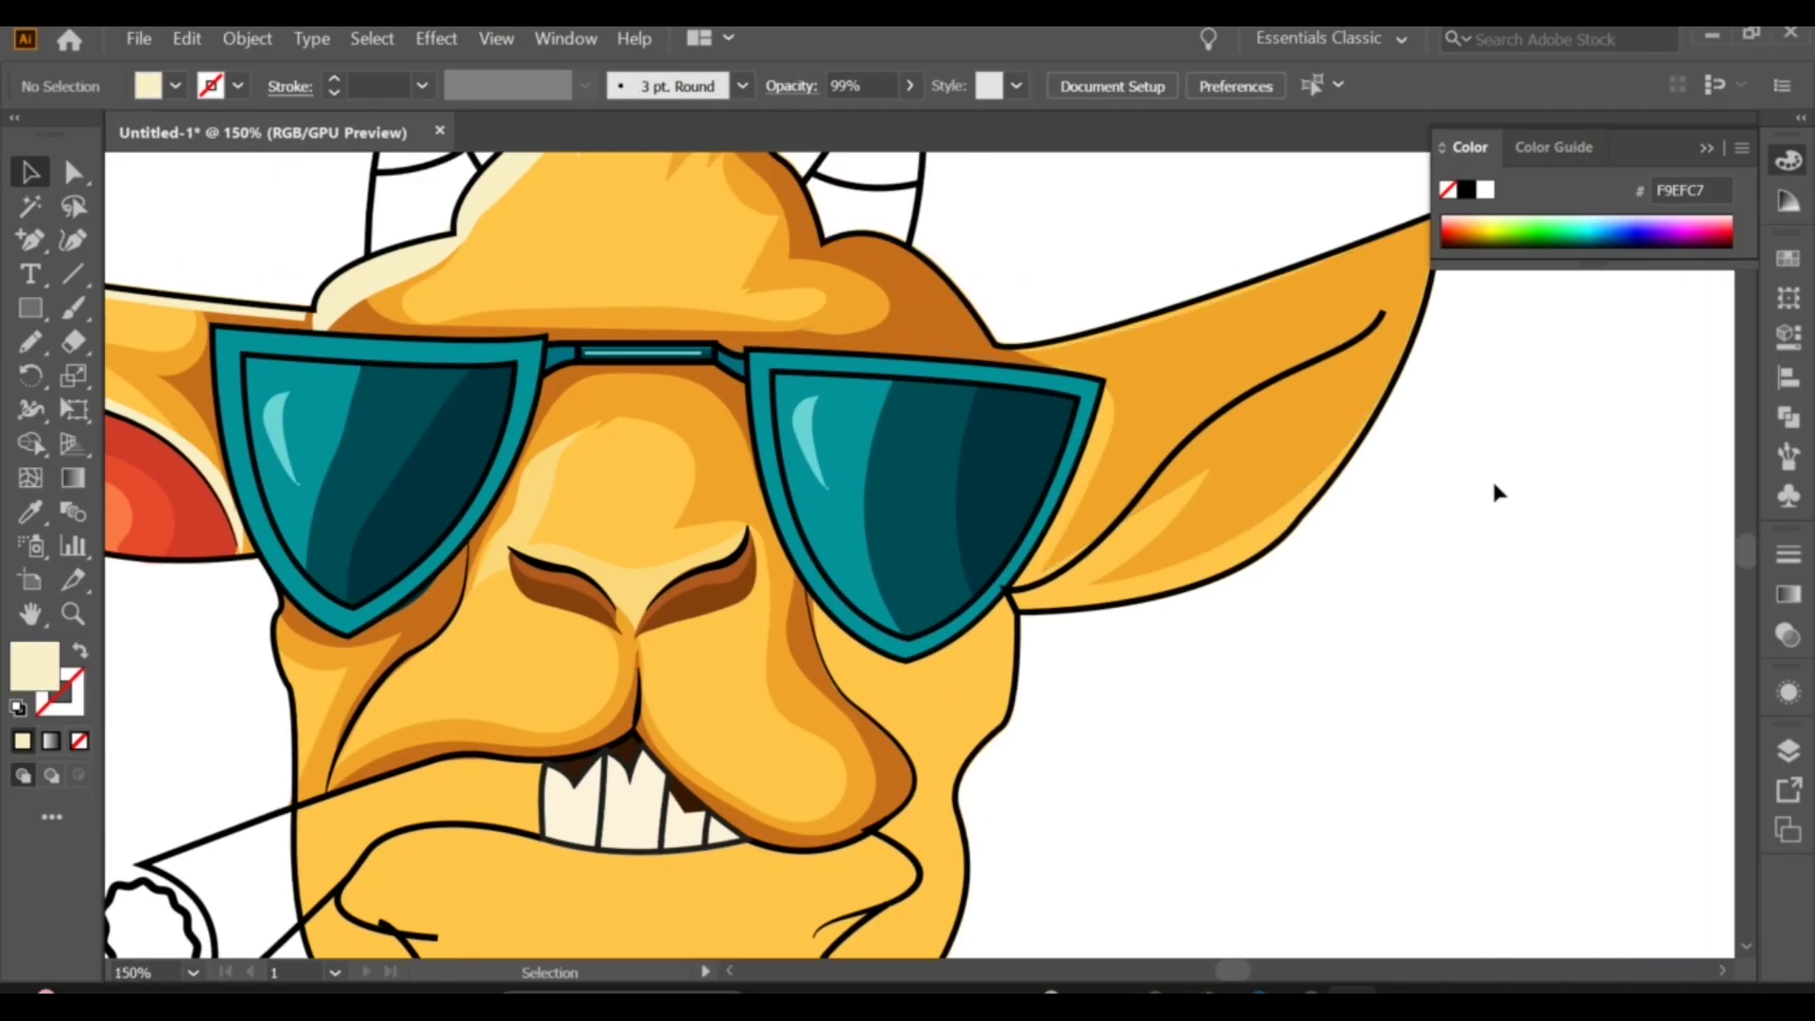
click(1277, 377)
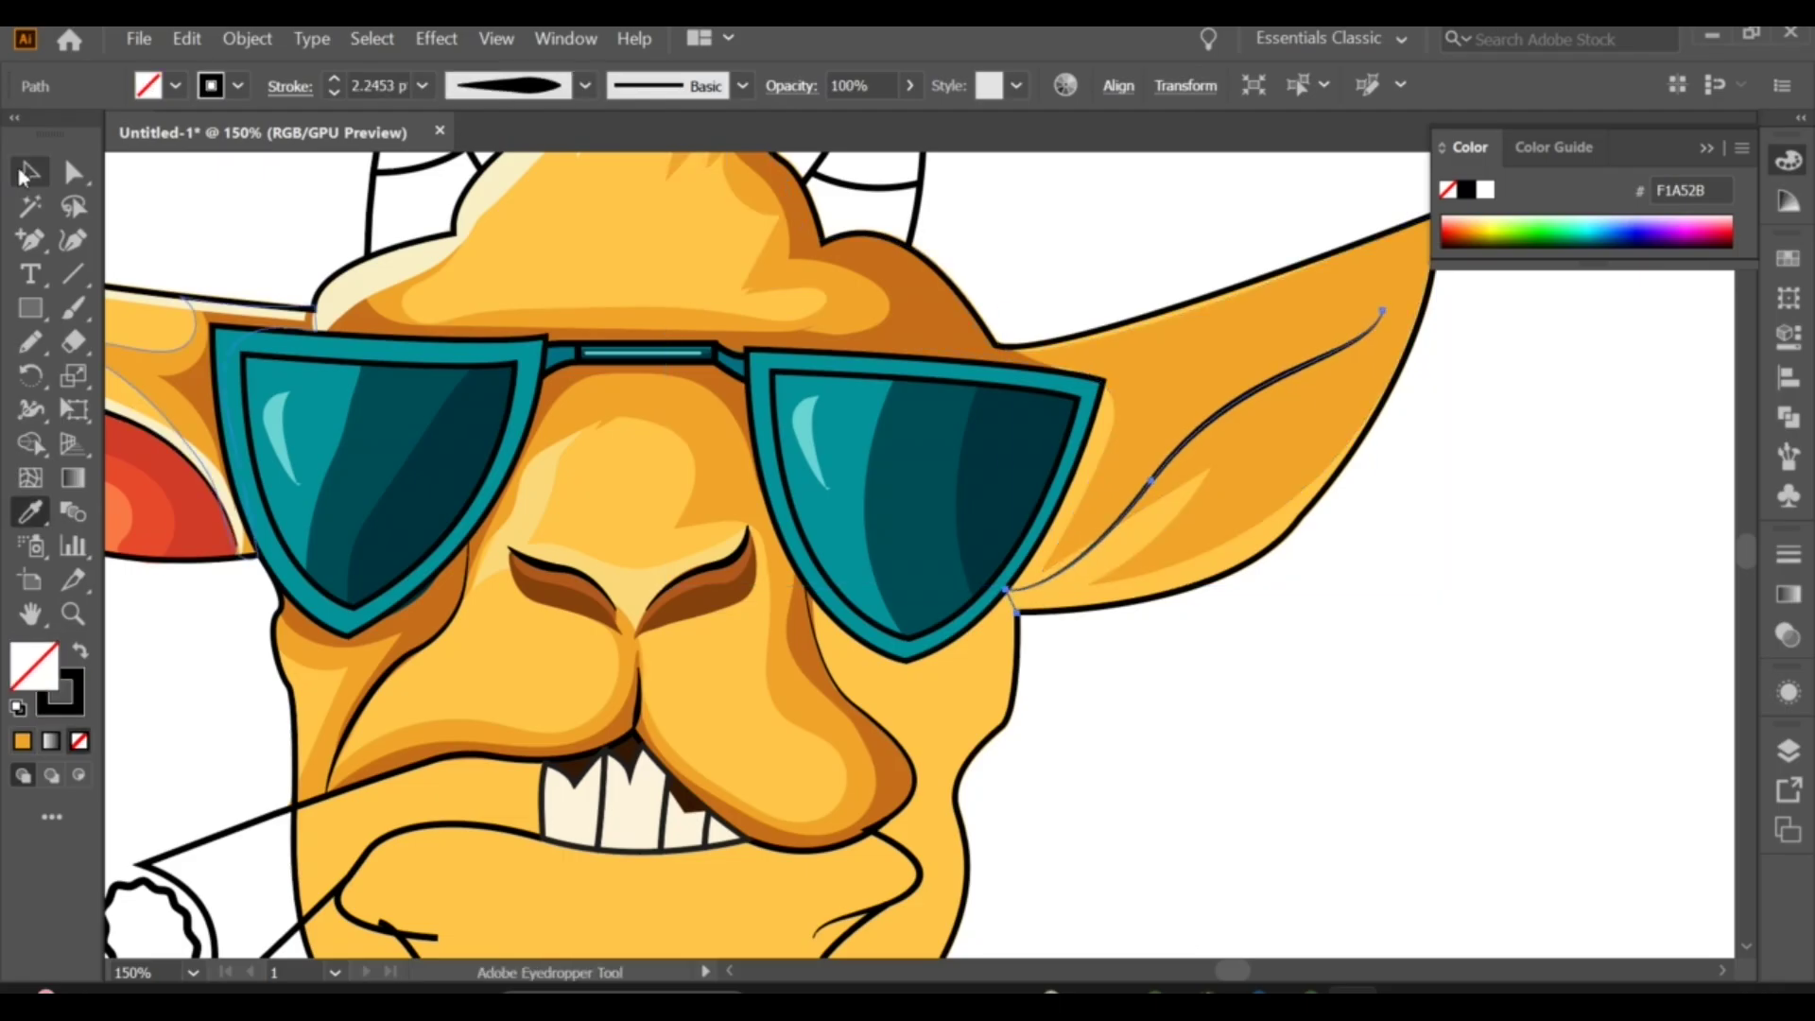
click(642, 352)
key(ctrl+plus)
key(n)
key(ctrl+plus)
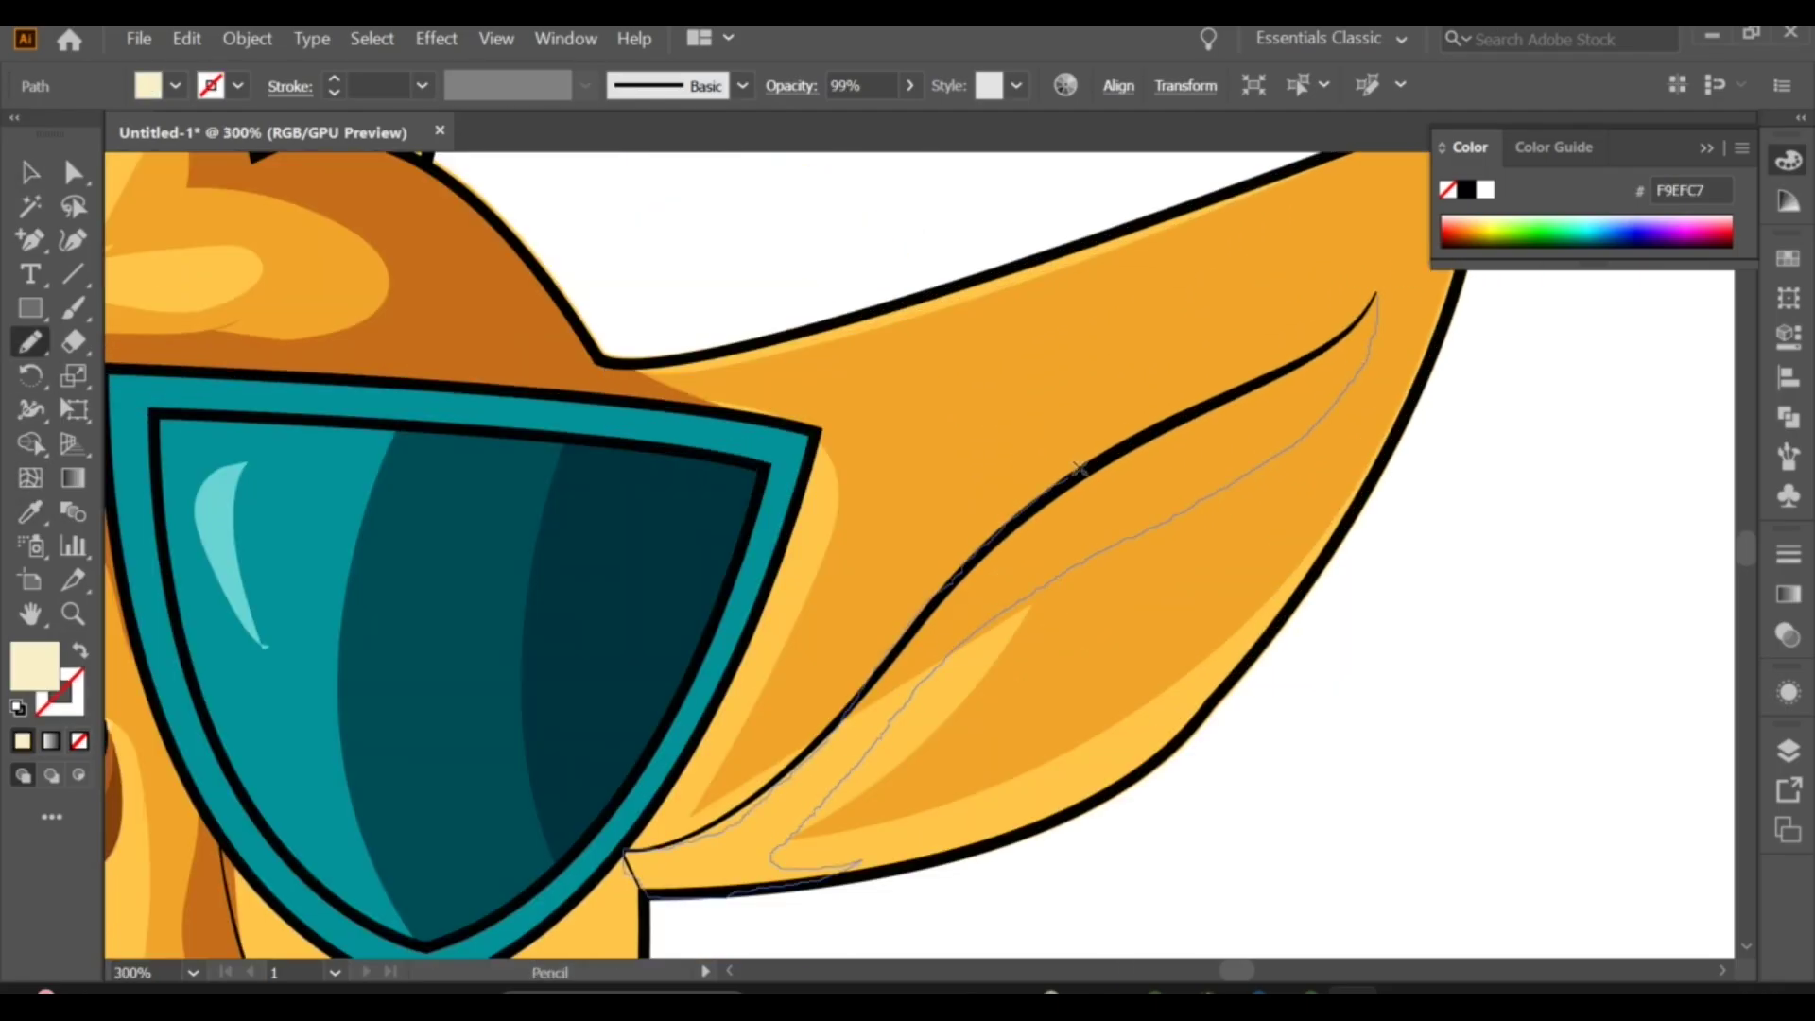
drag(1076, 468, 785, 856)
key(ctrl+minus)
key(ctrl+minus)
key(i)
click(236, 472)
key(v)
right_click(1350, 458)
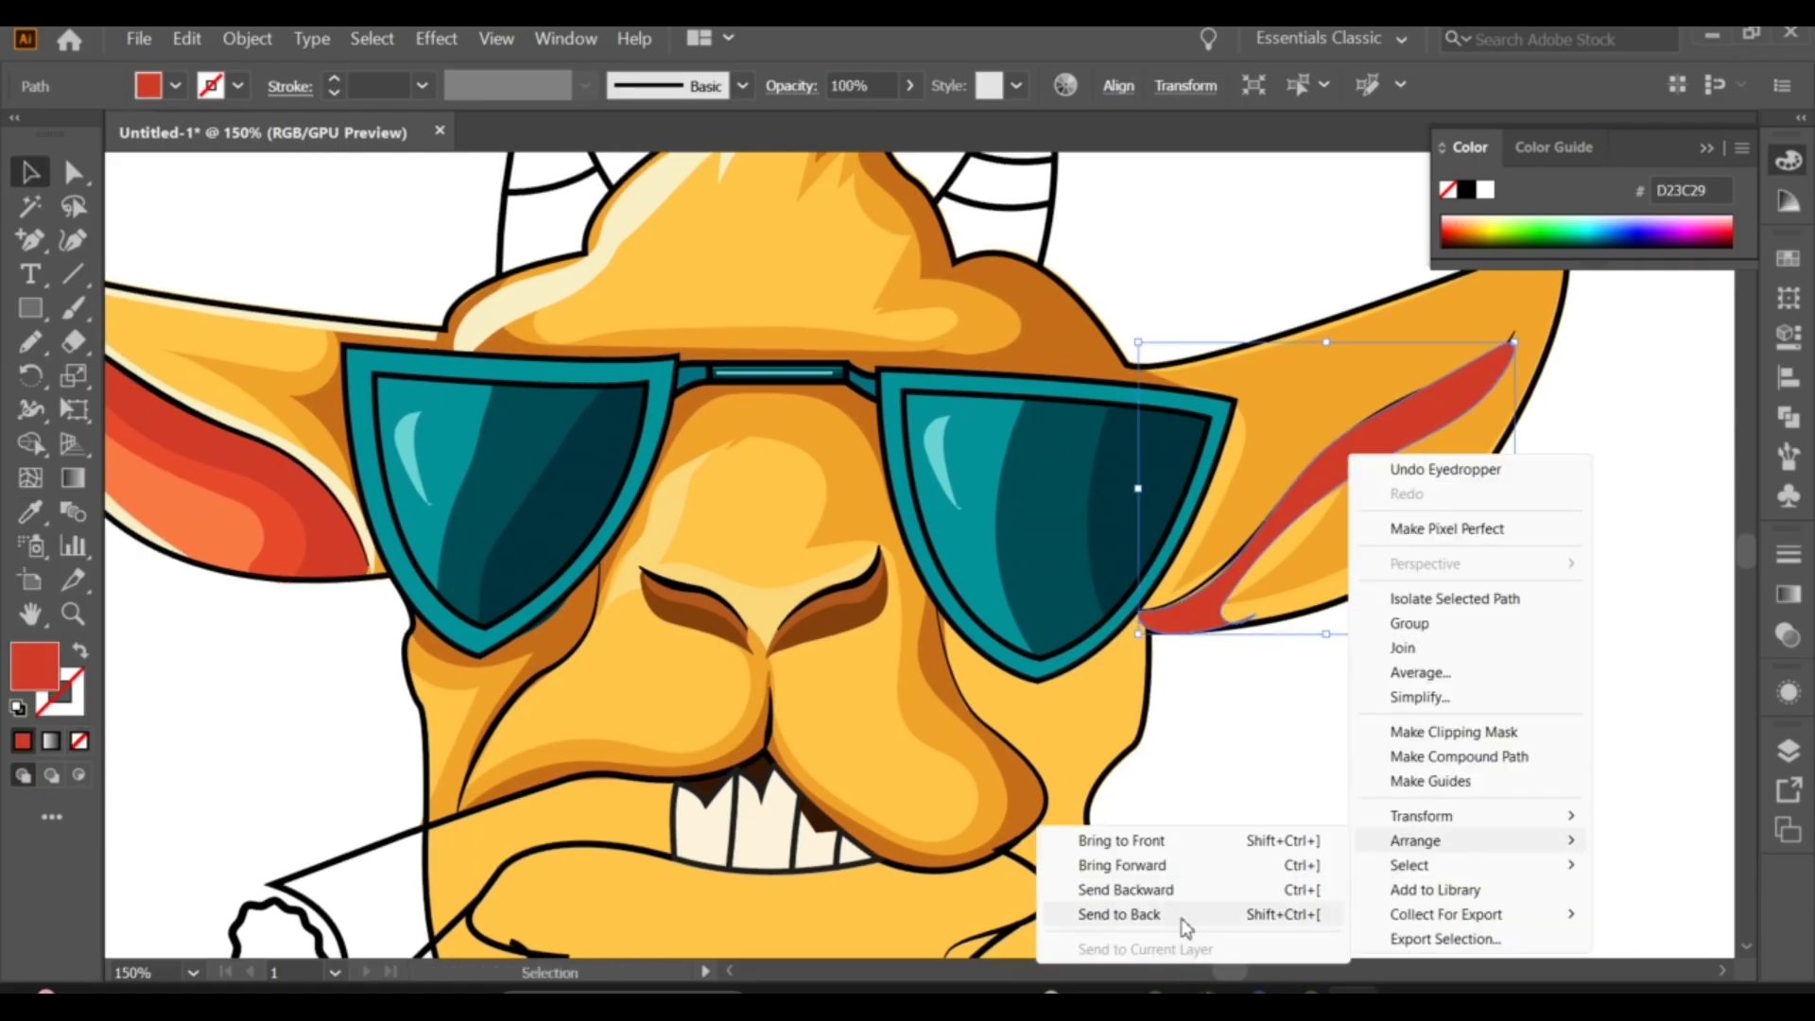
click(1188, 914)
key(ctrl+shift+a)
Step: Add an orange FA7944 inner-ear shape to the right ear, behind the outline
key(n)
key(ctrl+plus)
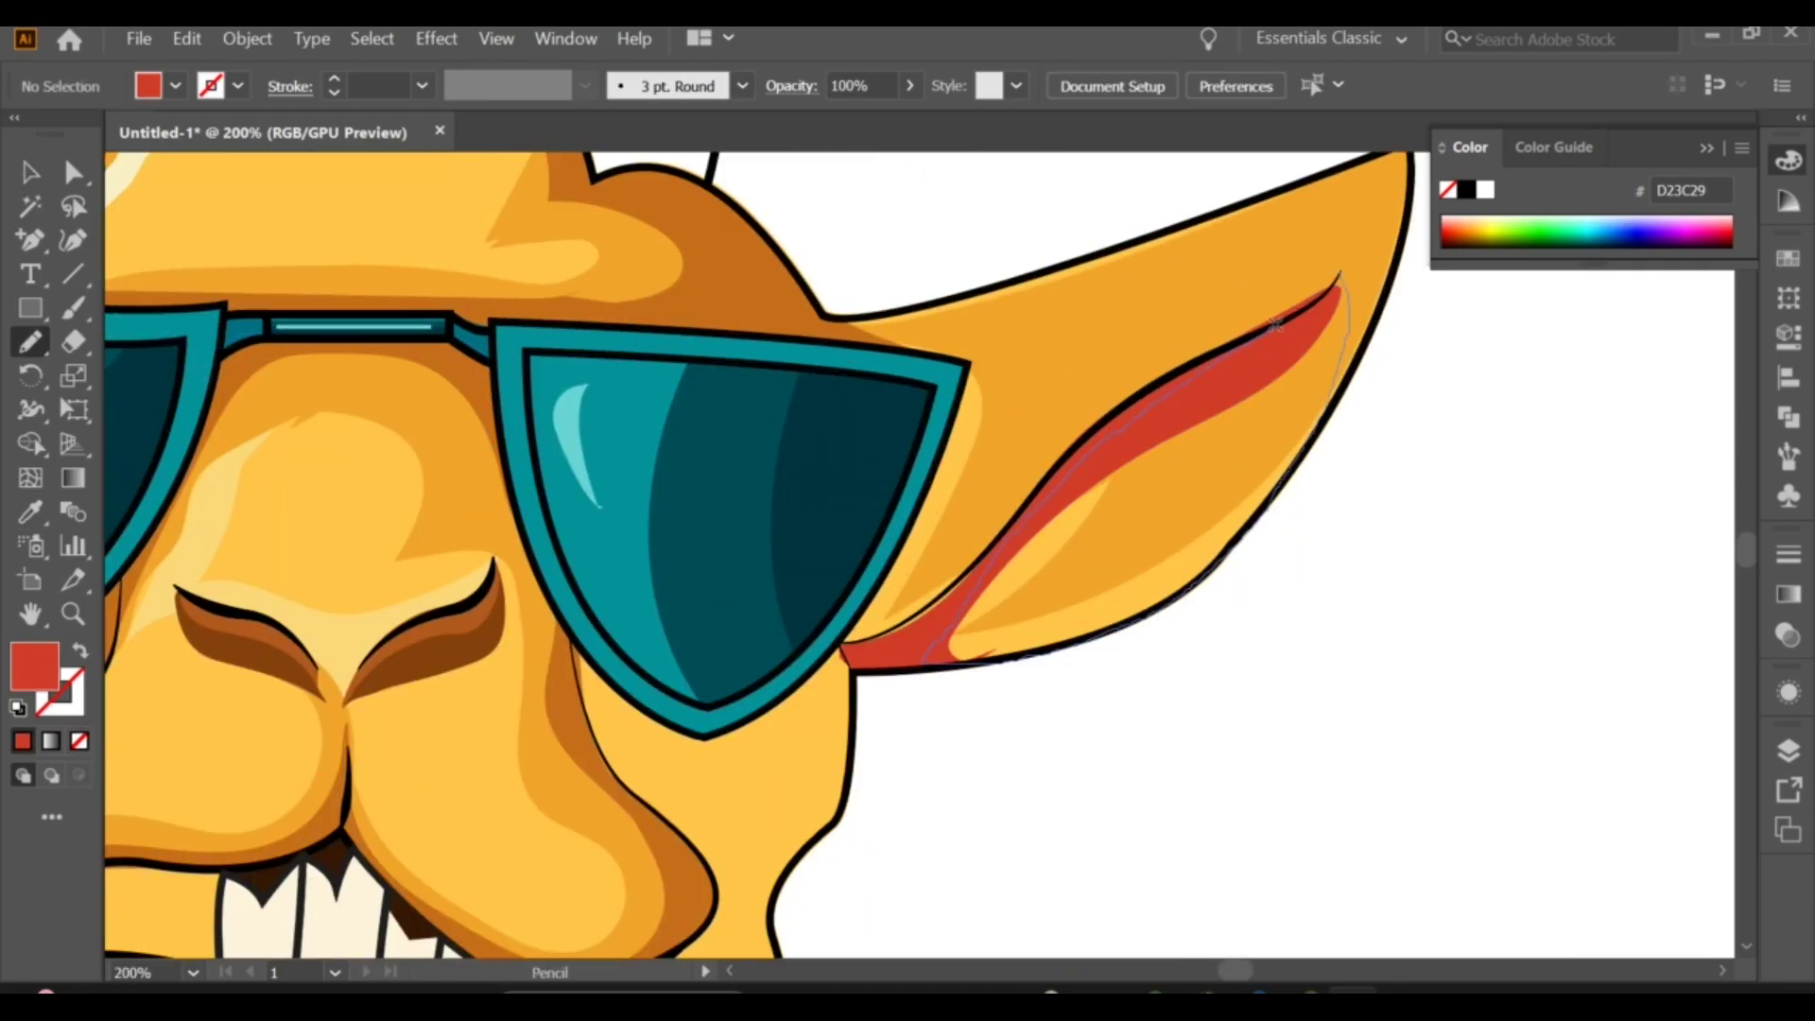
key(ctrl+minus)
key(ctrl+minus)
key(i)
click(340, 378)
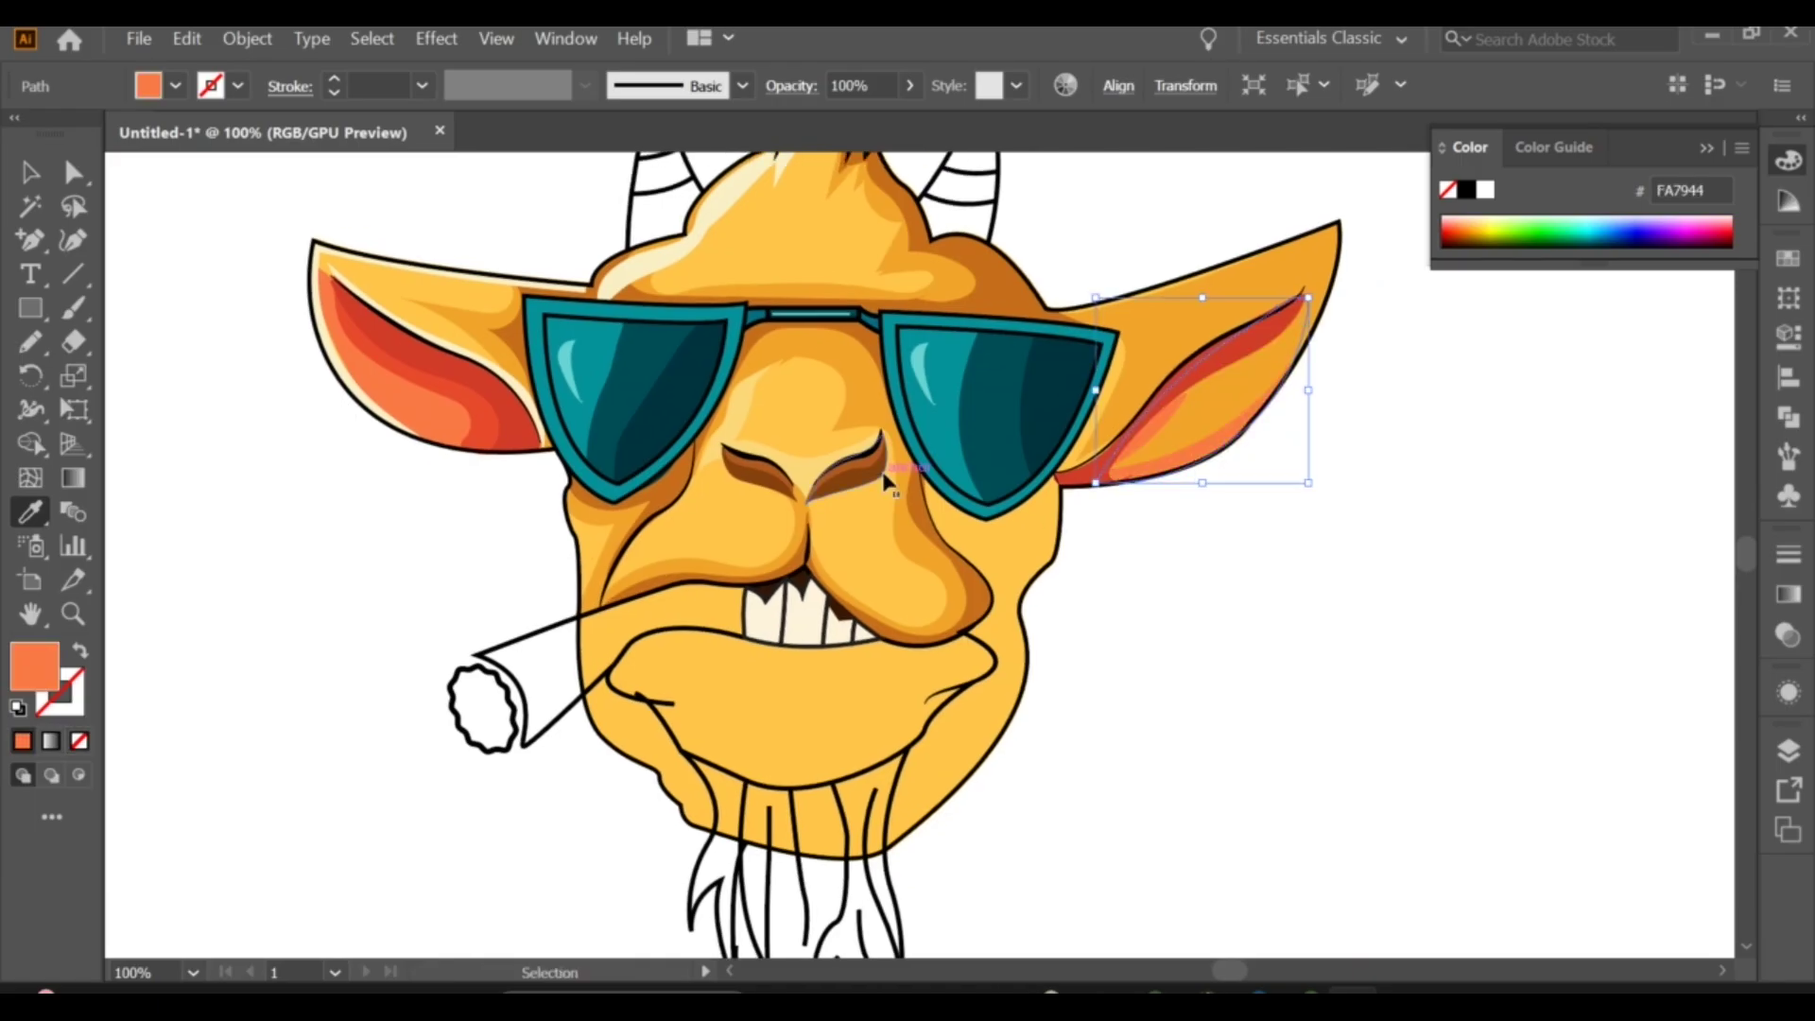
key(ctrl+shift+bracketleft)
key(ctrl+shift+a)
Step: Add a dark orange C66E1A shadow on the right ear beside the glasses, sent to back
key(n)
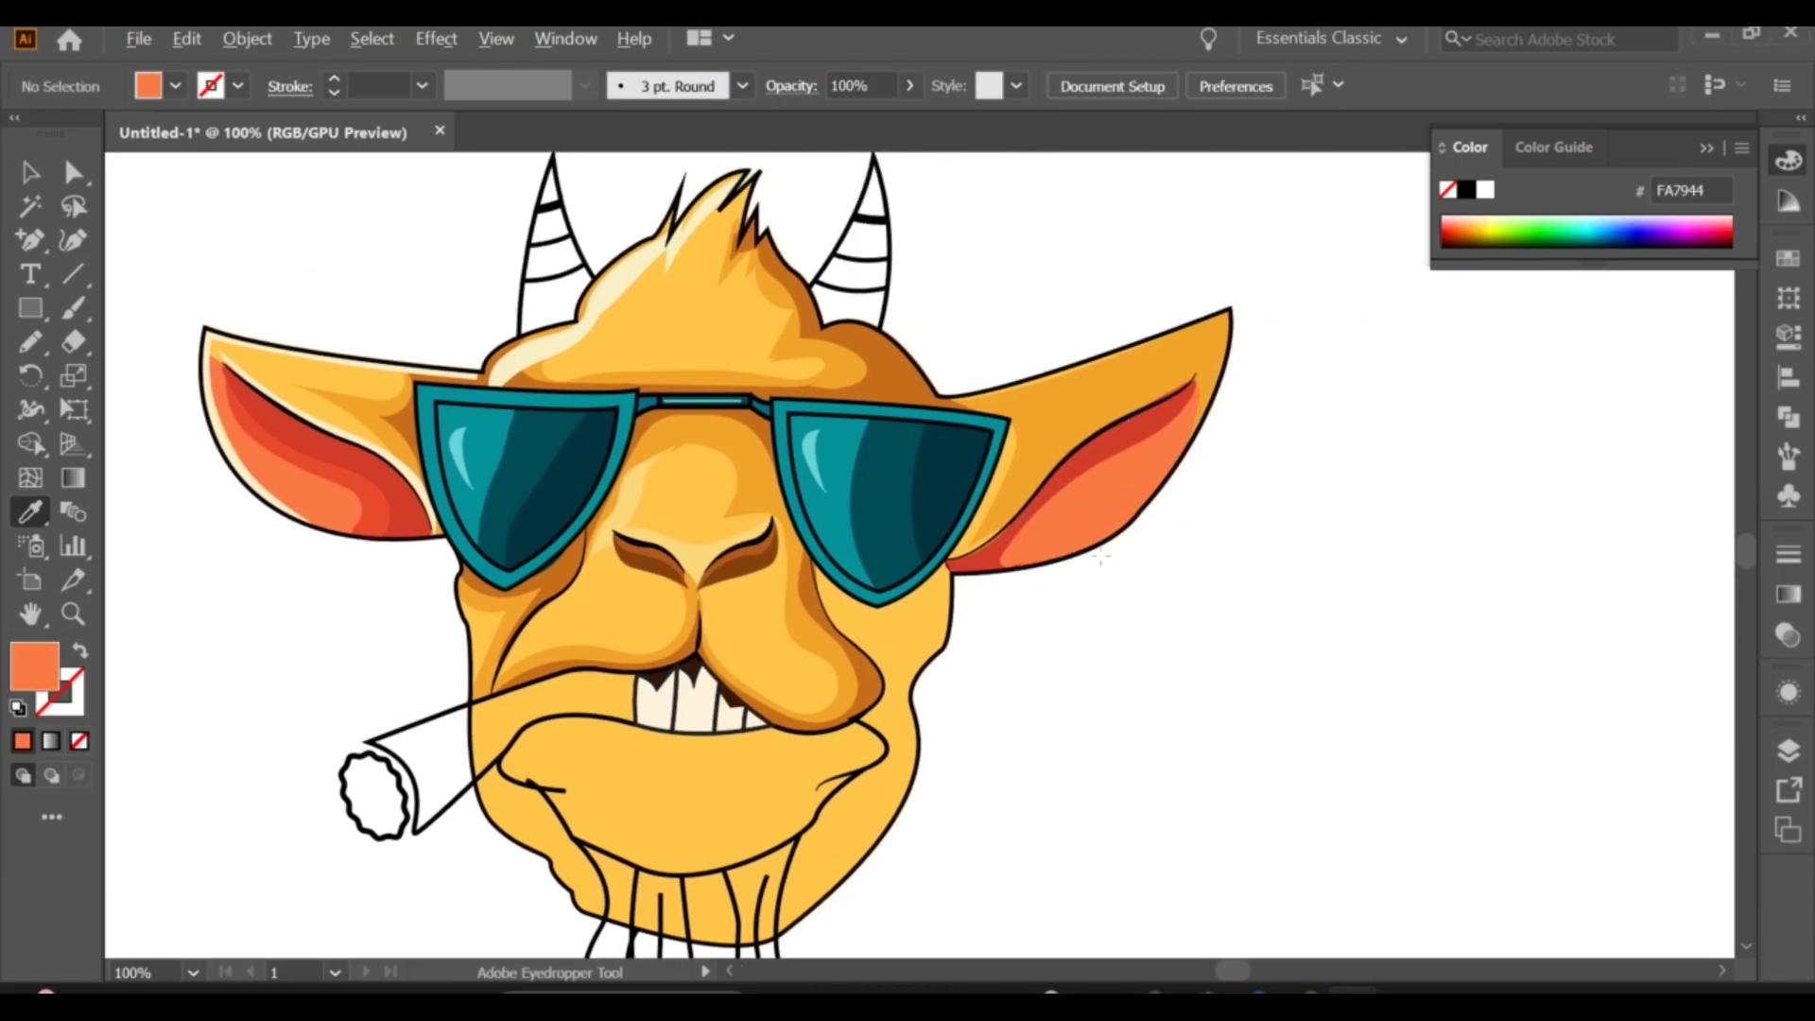
key(ctrl+plus)
drag(950, 369, 865, 316)
click(31, 511)
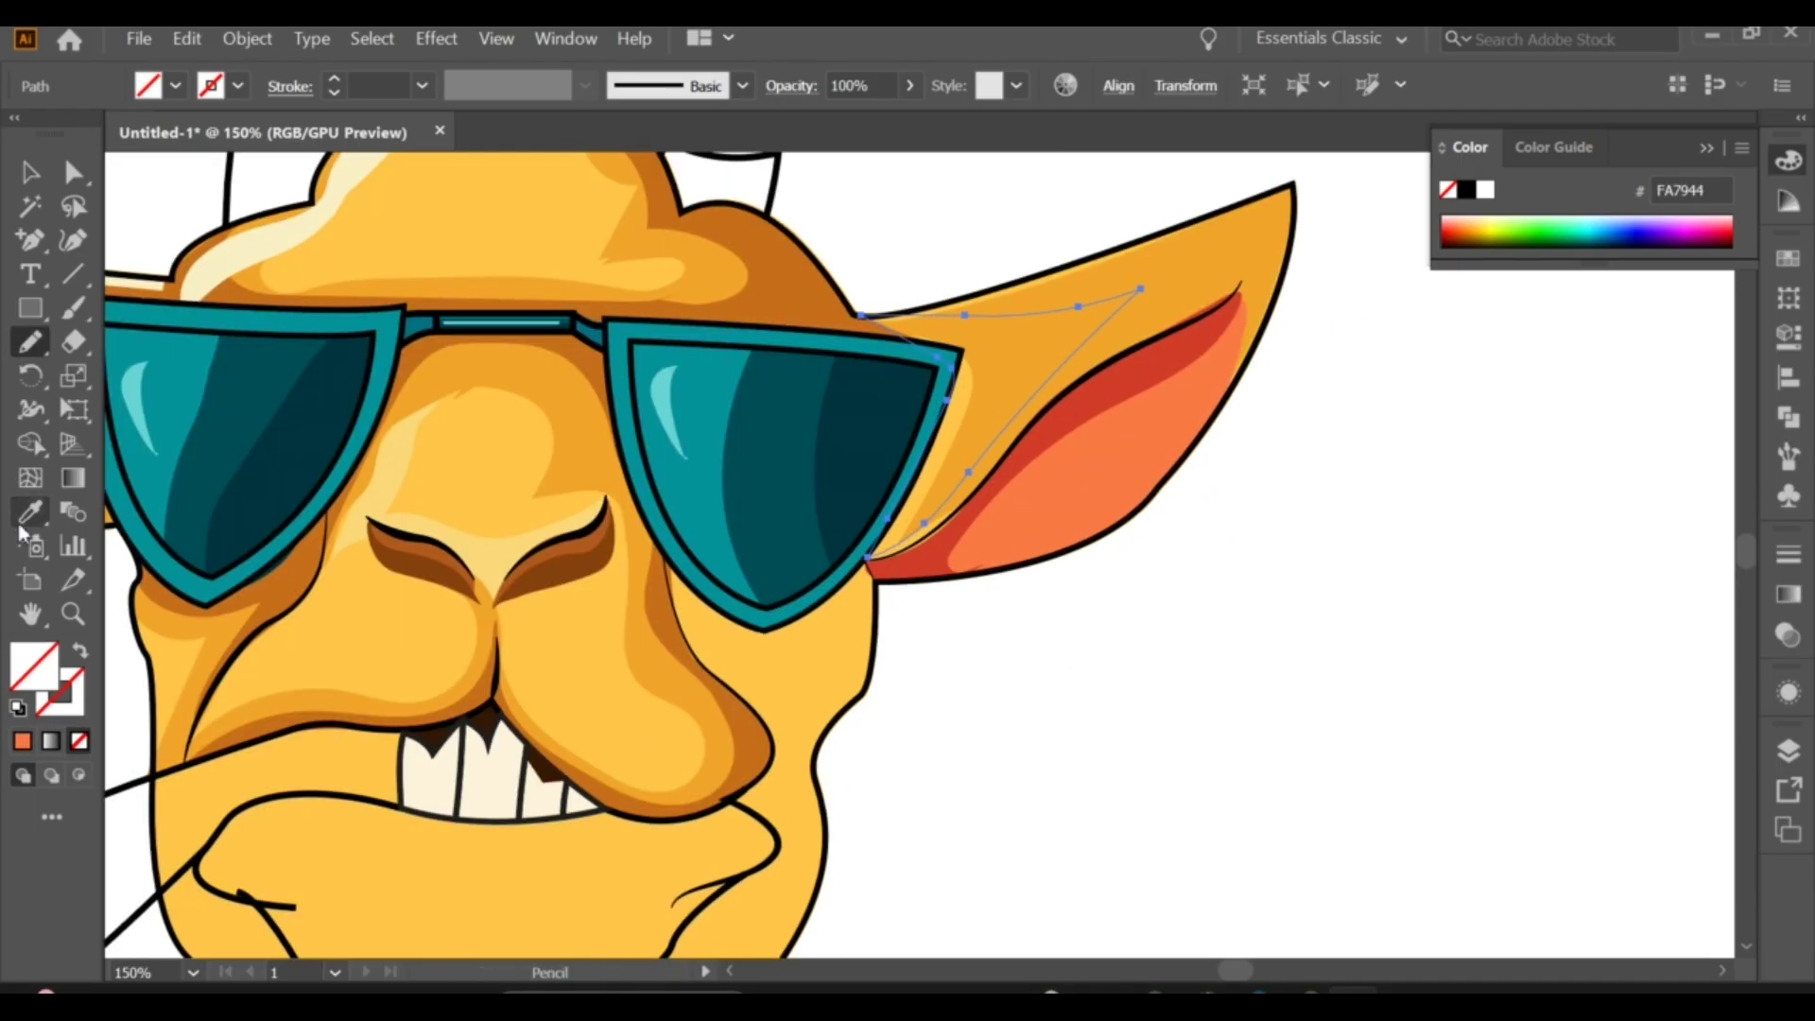
click(813, 270)
key(v)
right_click(1004, 339)
click(1296, 798)
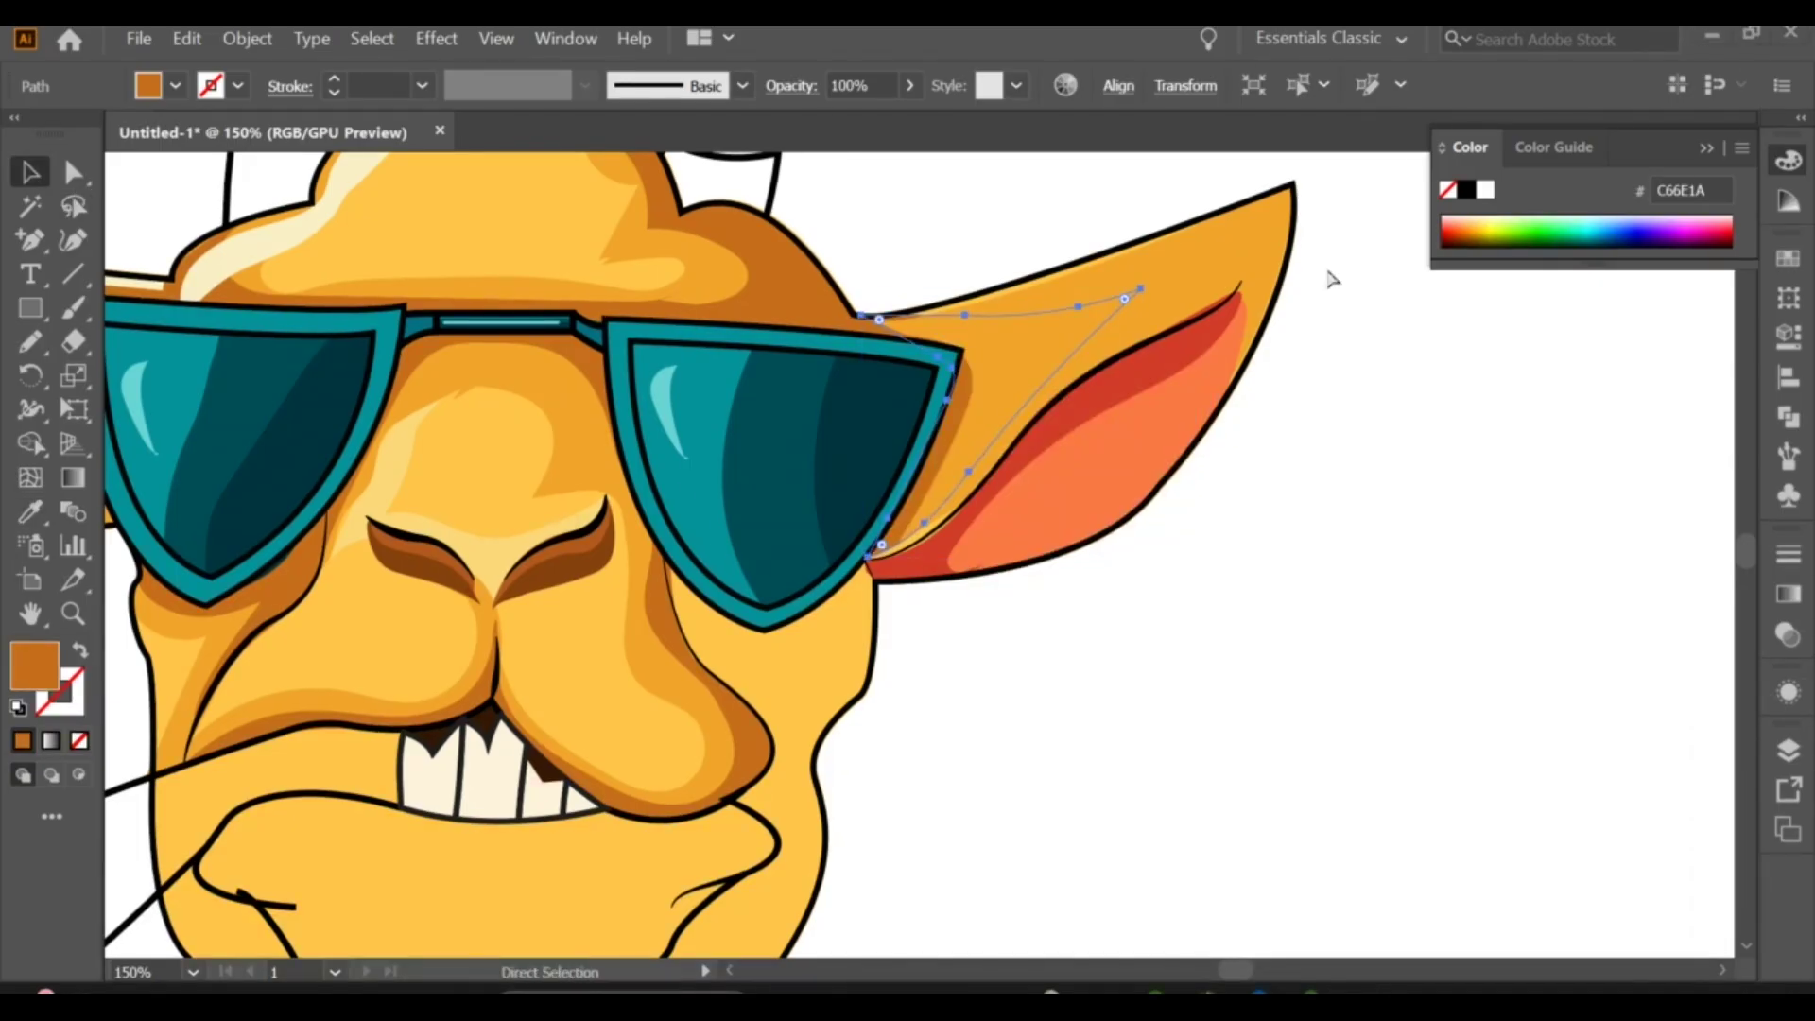
click(966, 700)
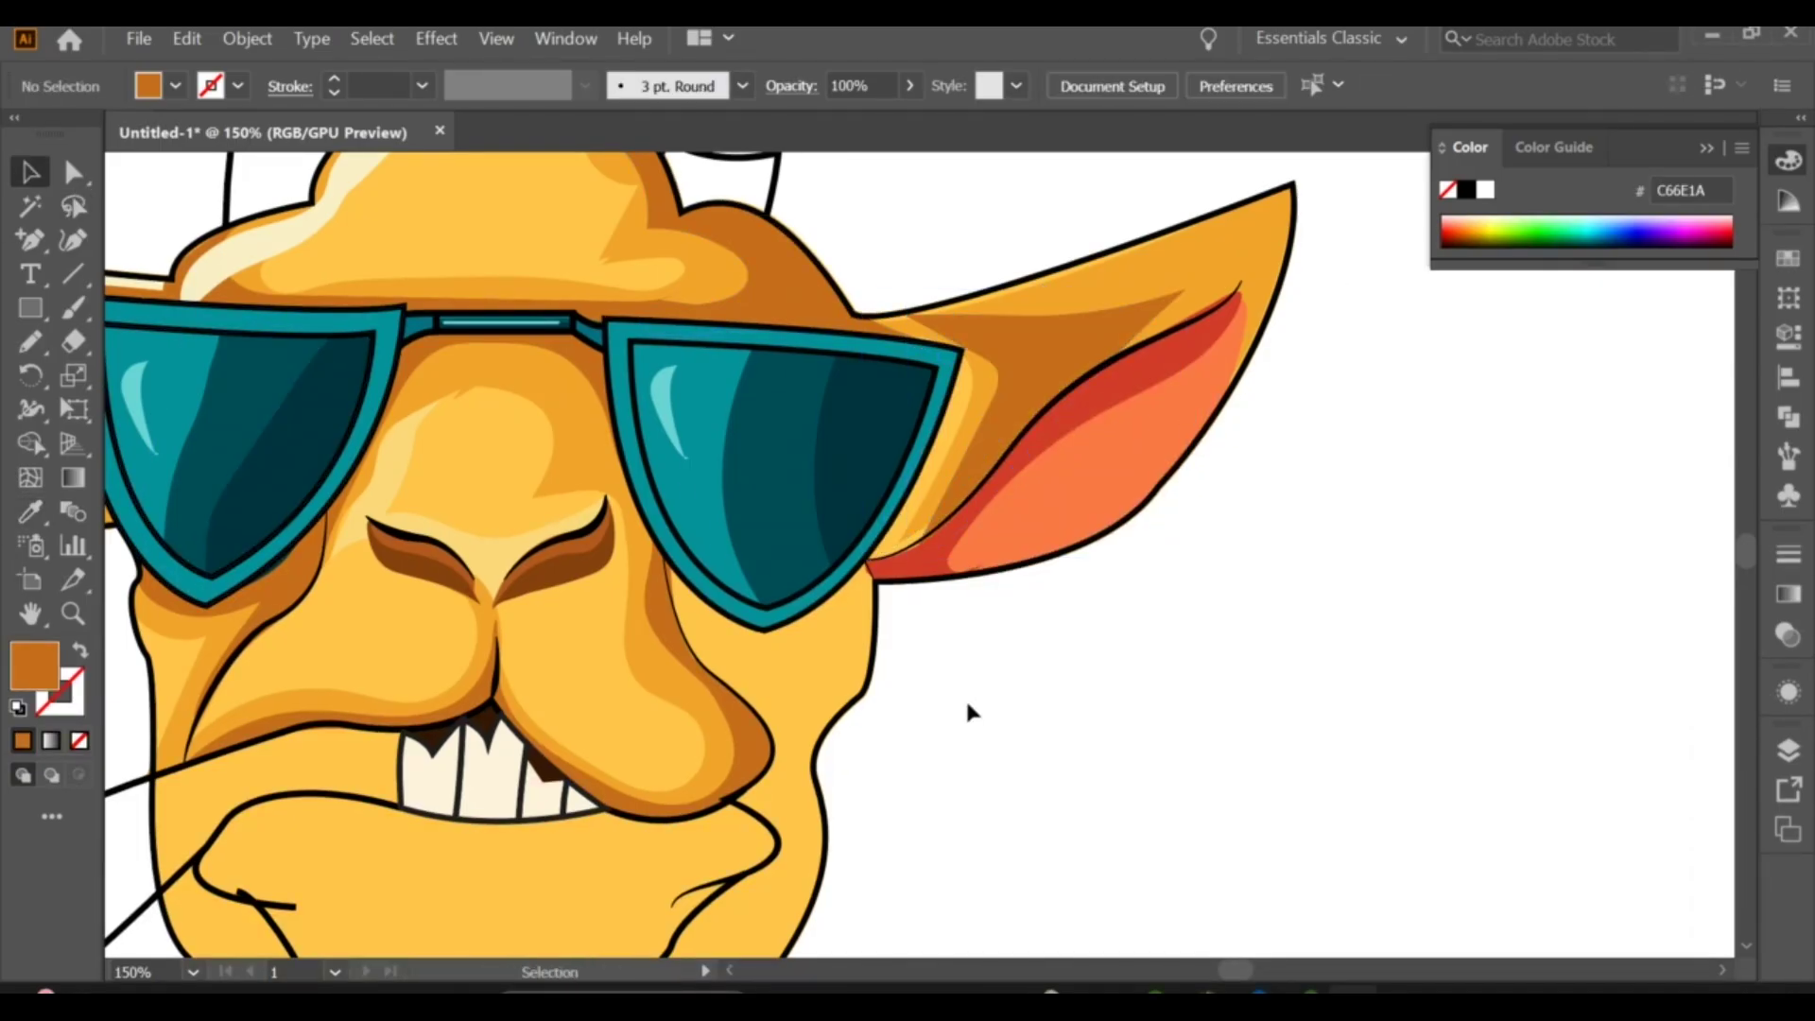
scroll(1056, 480, up, 2)
key(ctrl+minus)
key(ctrl+minus)
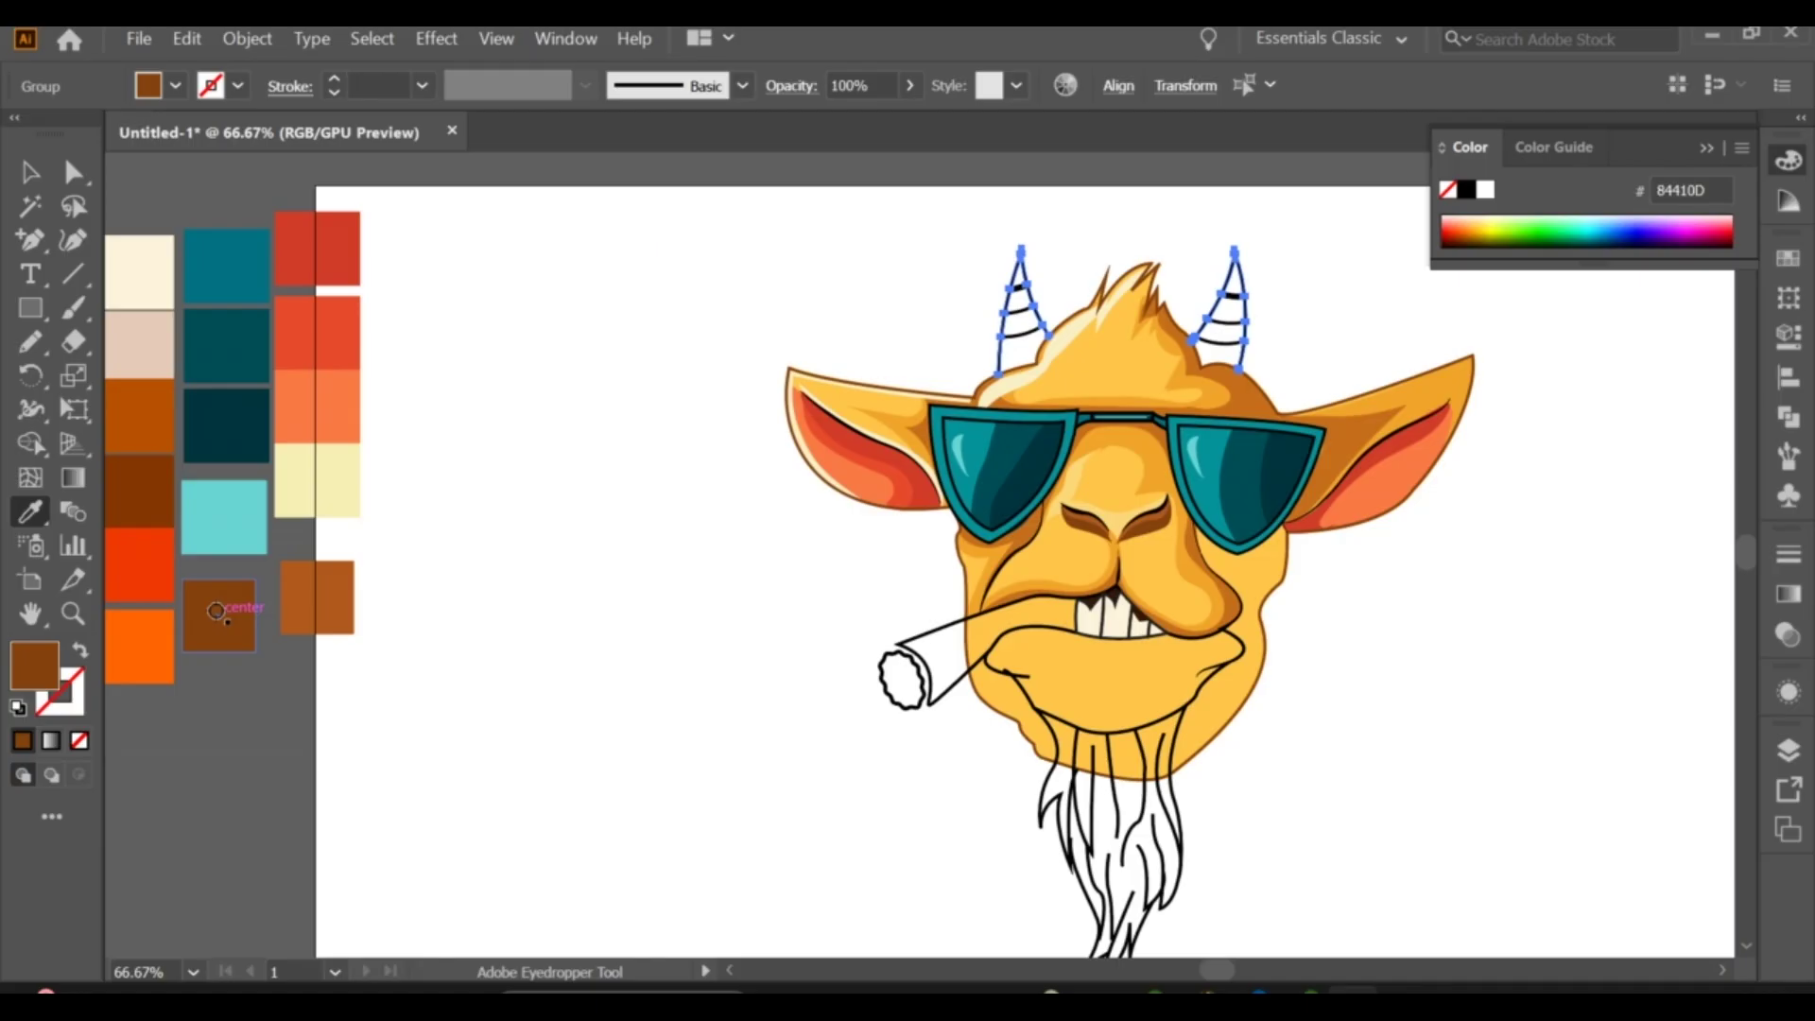
Step: Deselect the horns, check the faint nose highlight, and zoom in on the mouth and chin
click(45, 174)
scroll(1033, 477, down, 2)
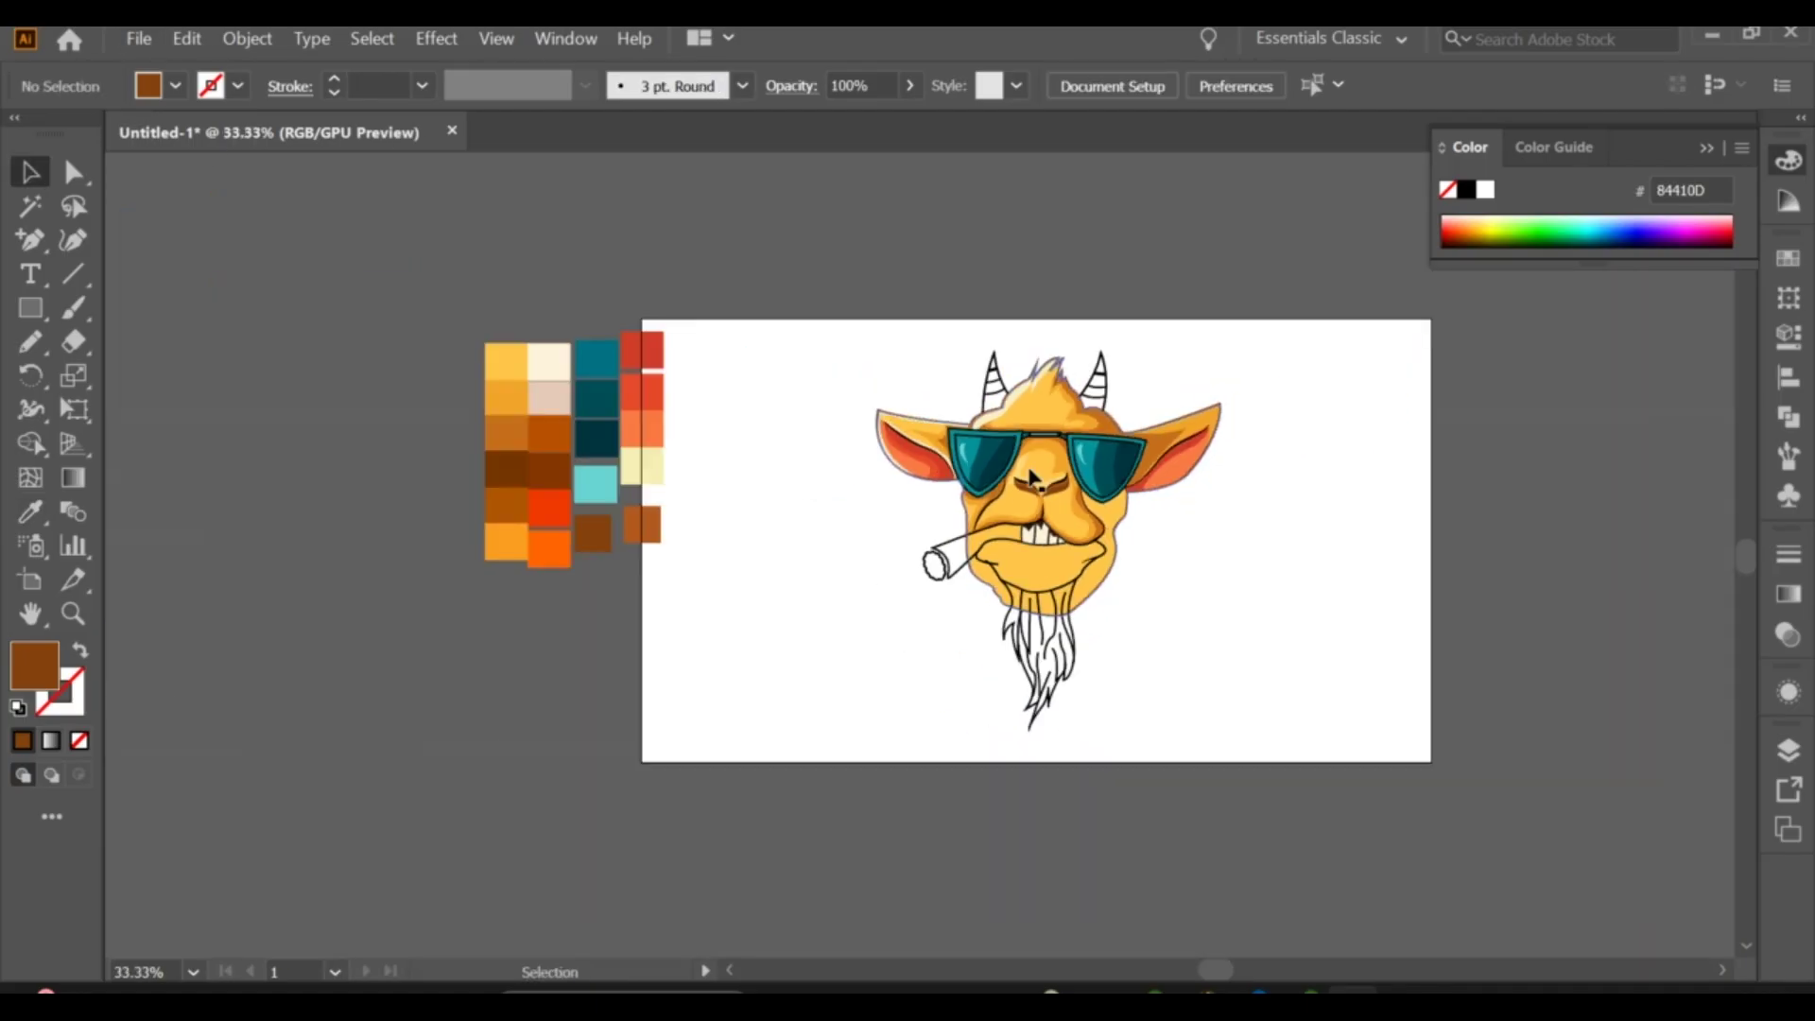
scroll(1034, 477, up, 4)
scroll(934, 489, up, 1)
key(n)
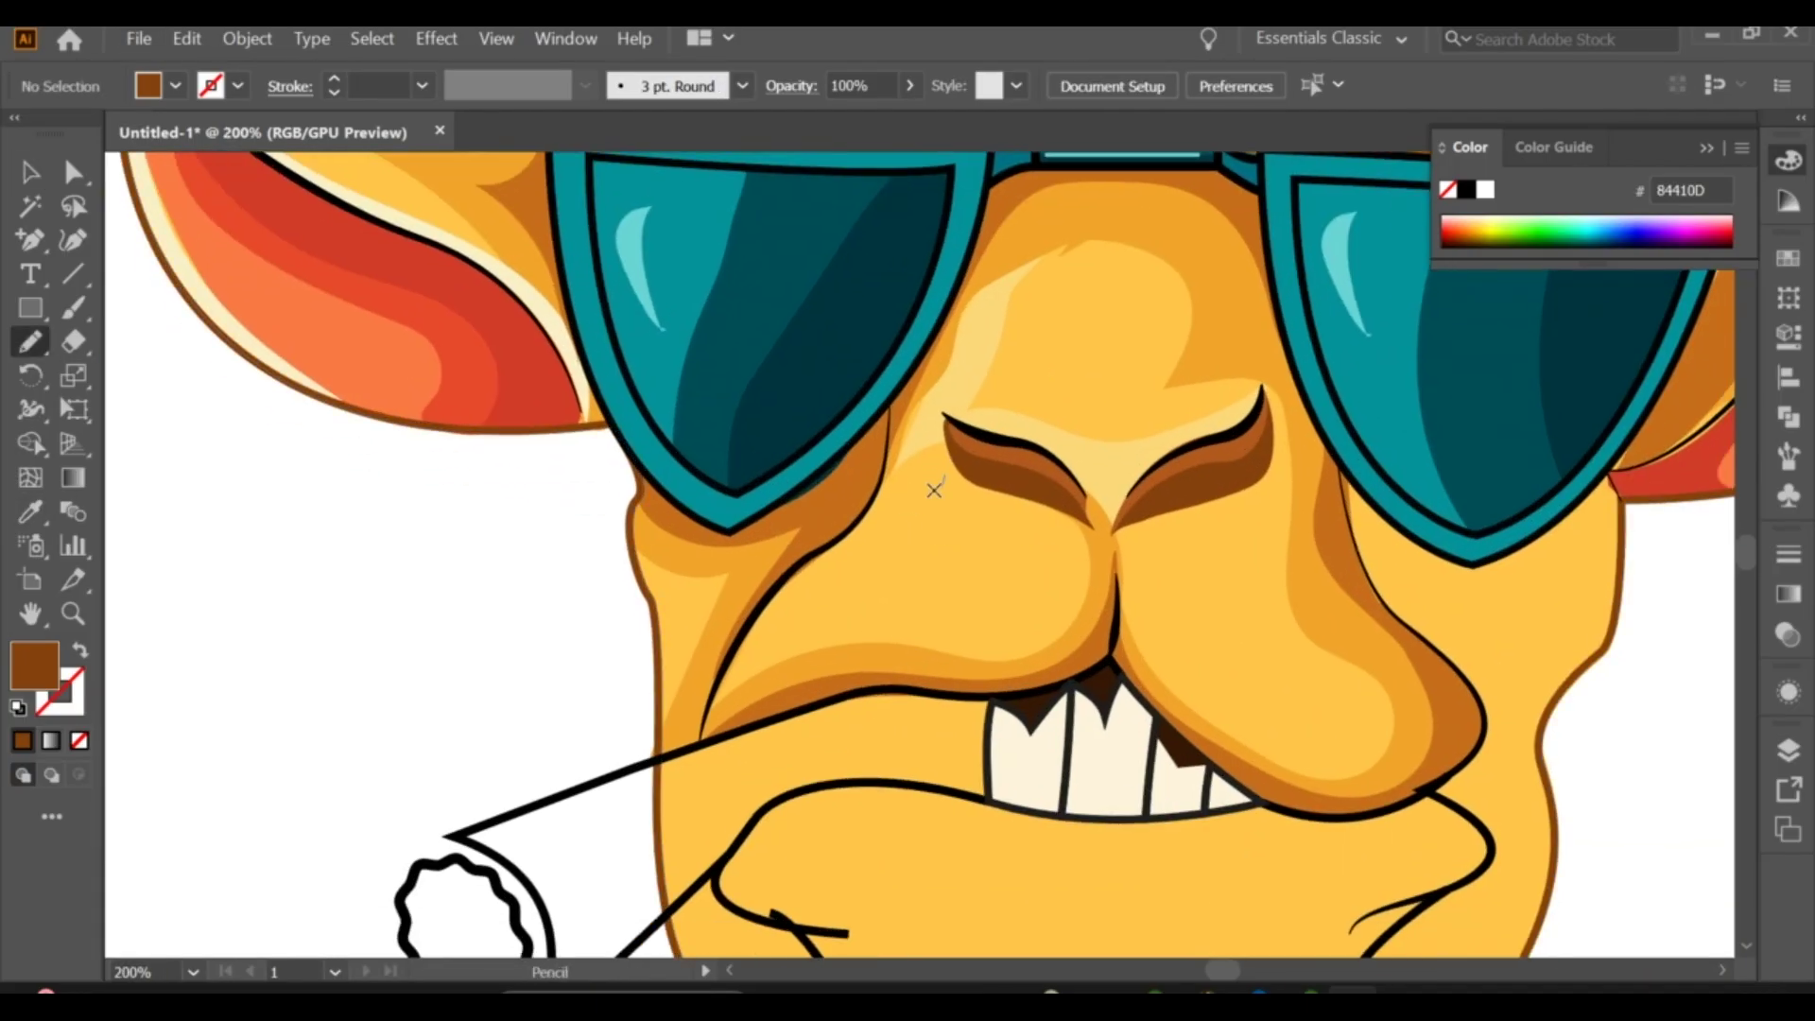
scroll(896, 423, up, 1)
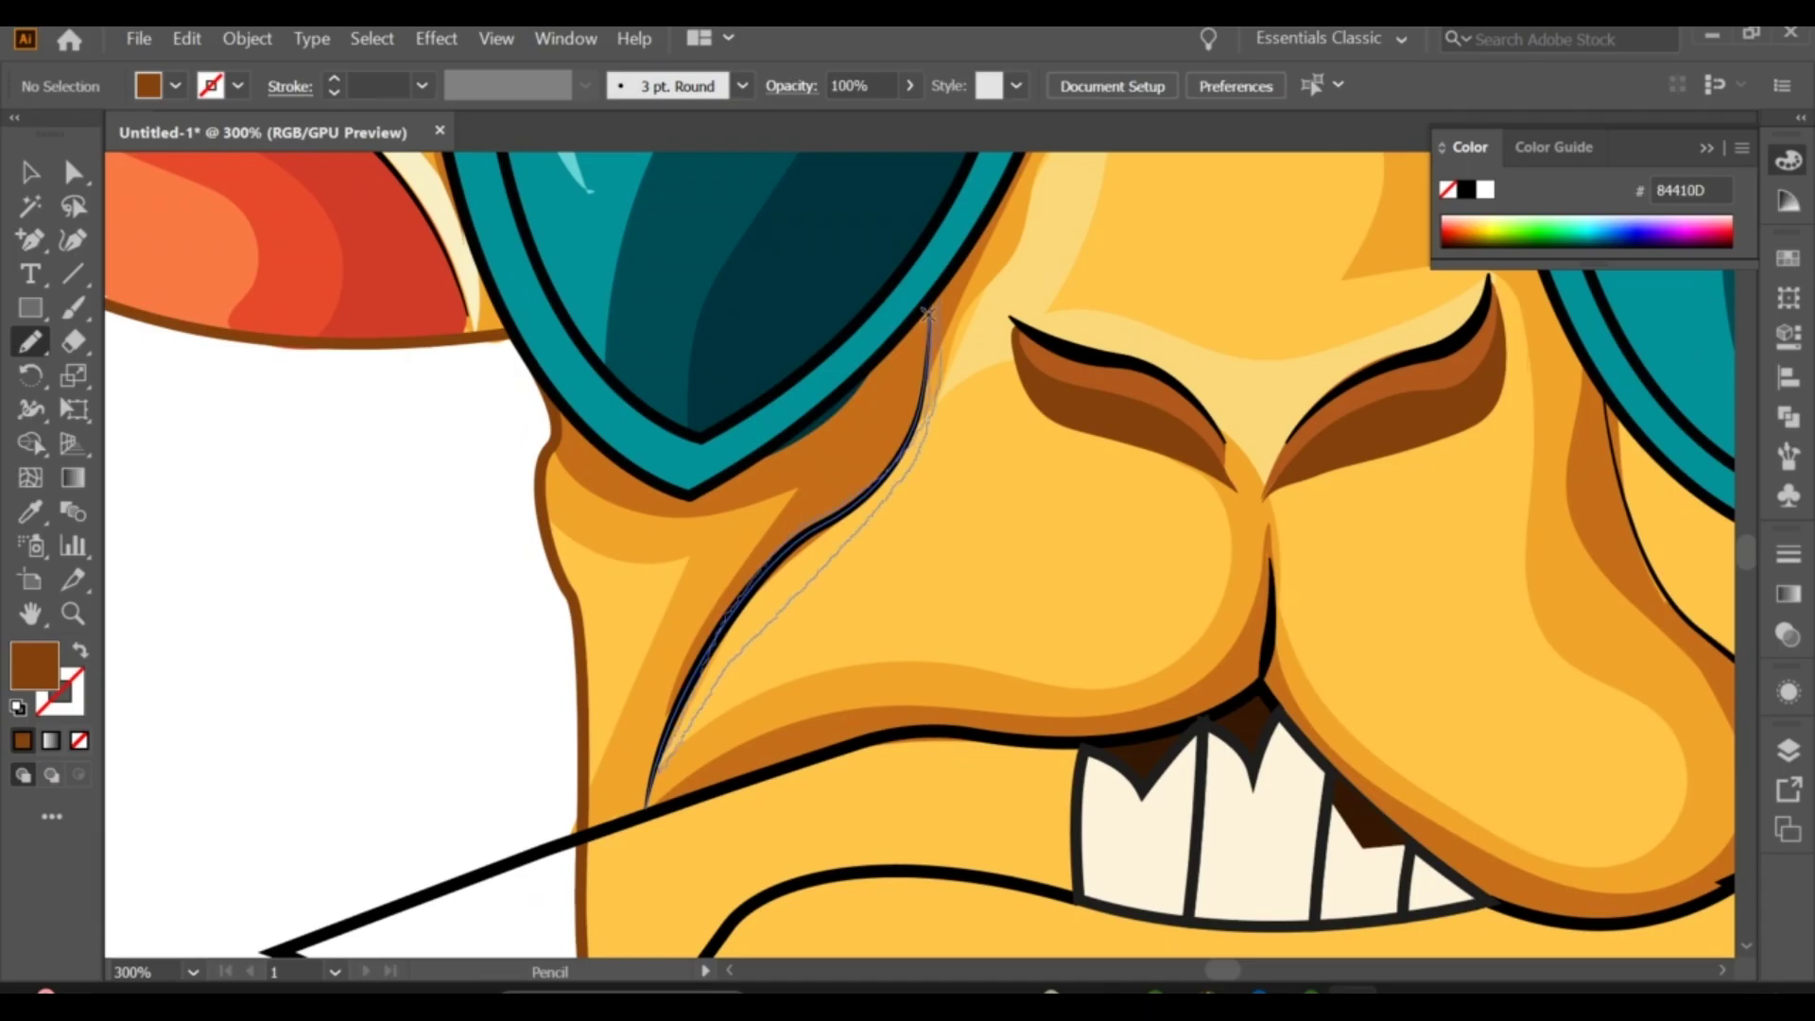
scroll(928, 312, down, 2)
key(v)
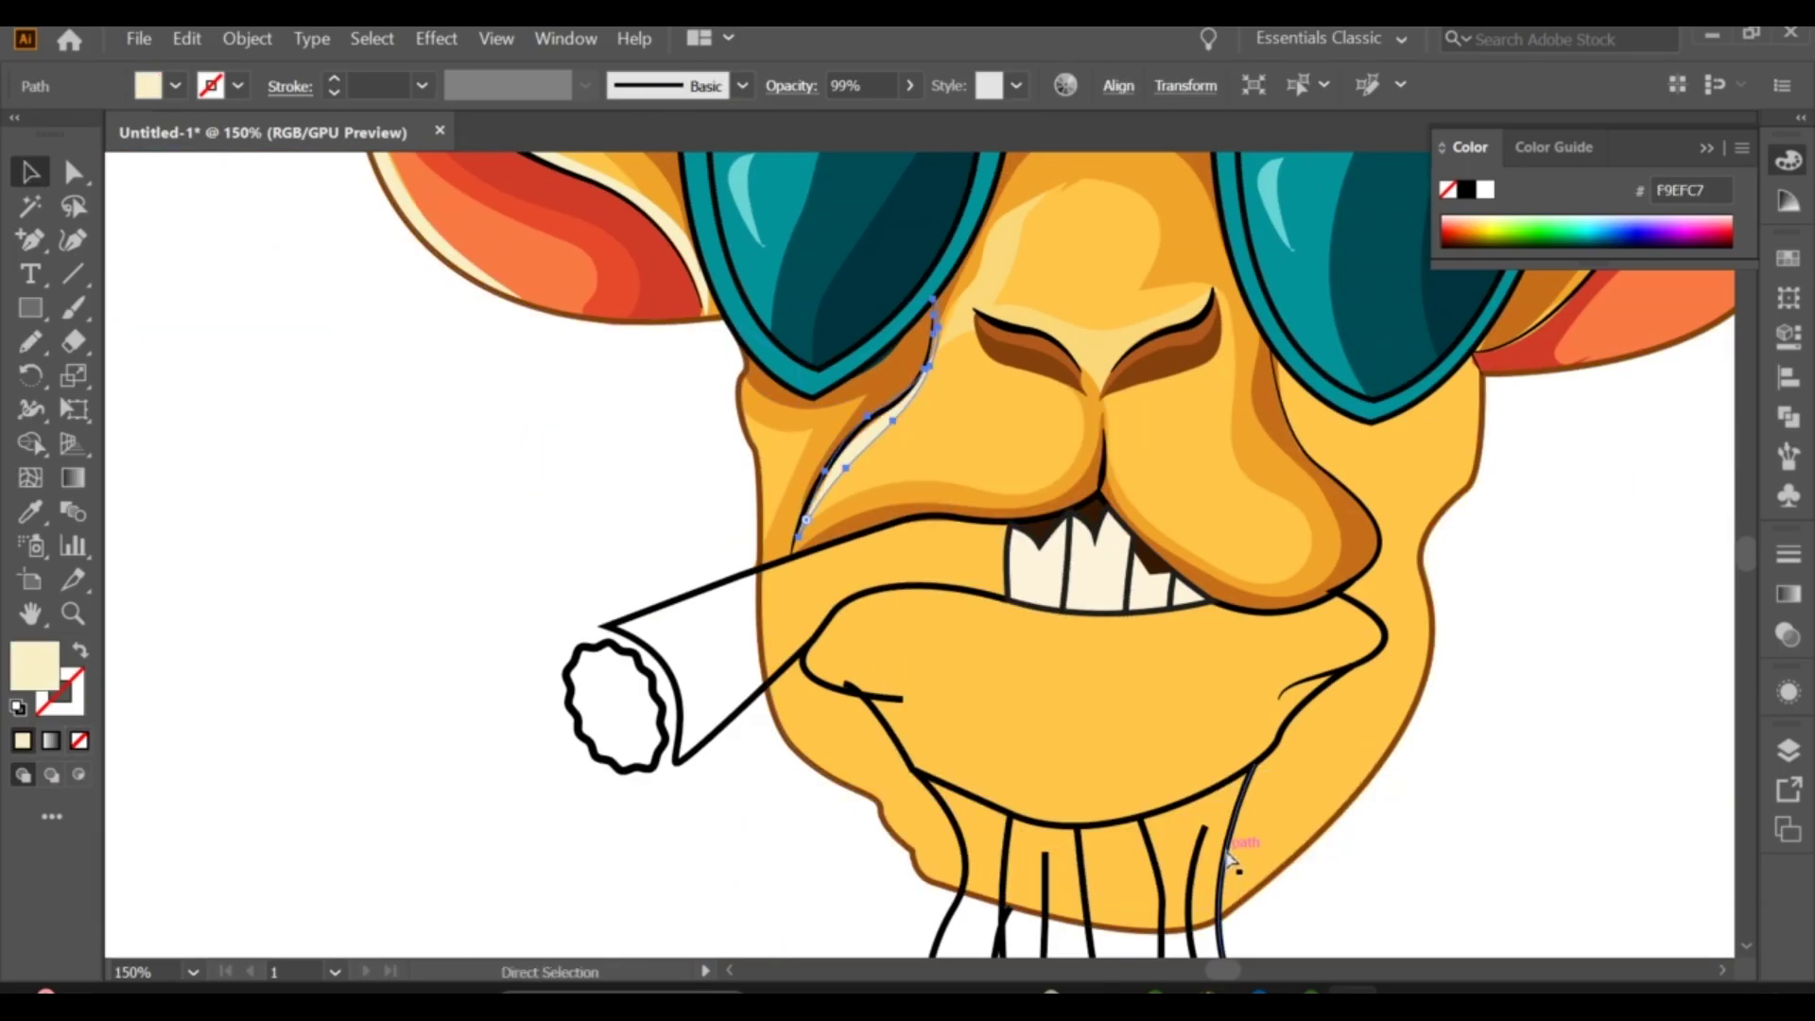
scroll(610, 567, down, 2)
click(609, 567)
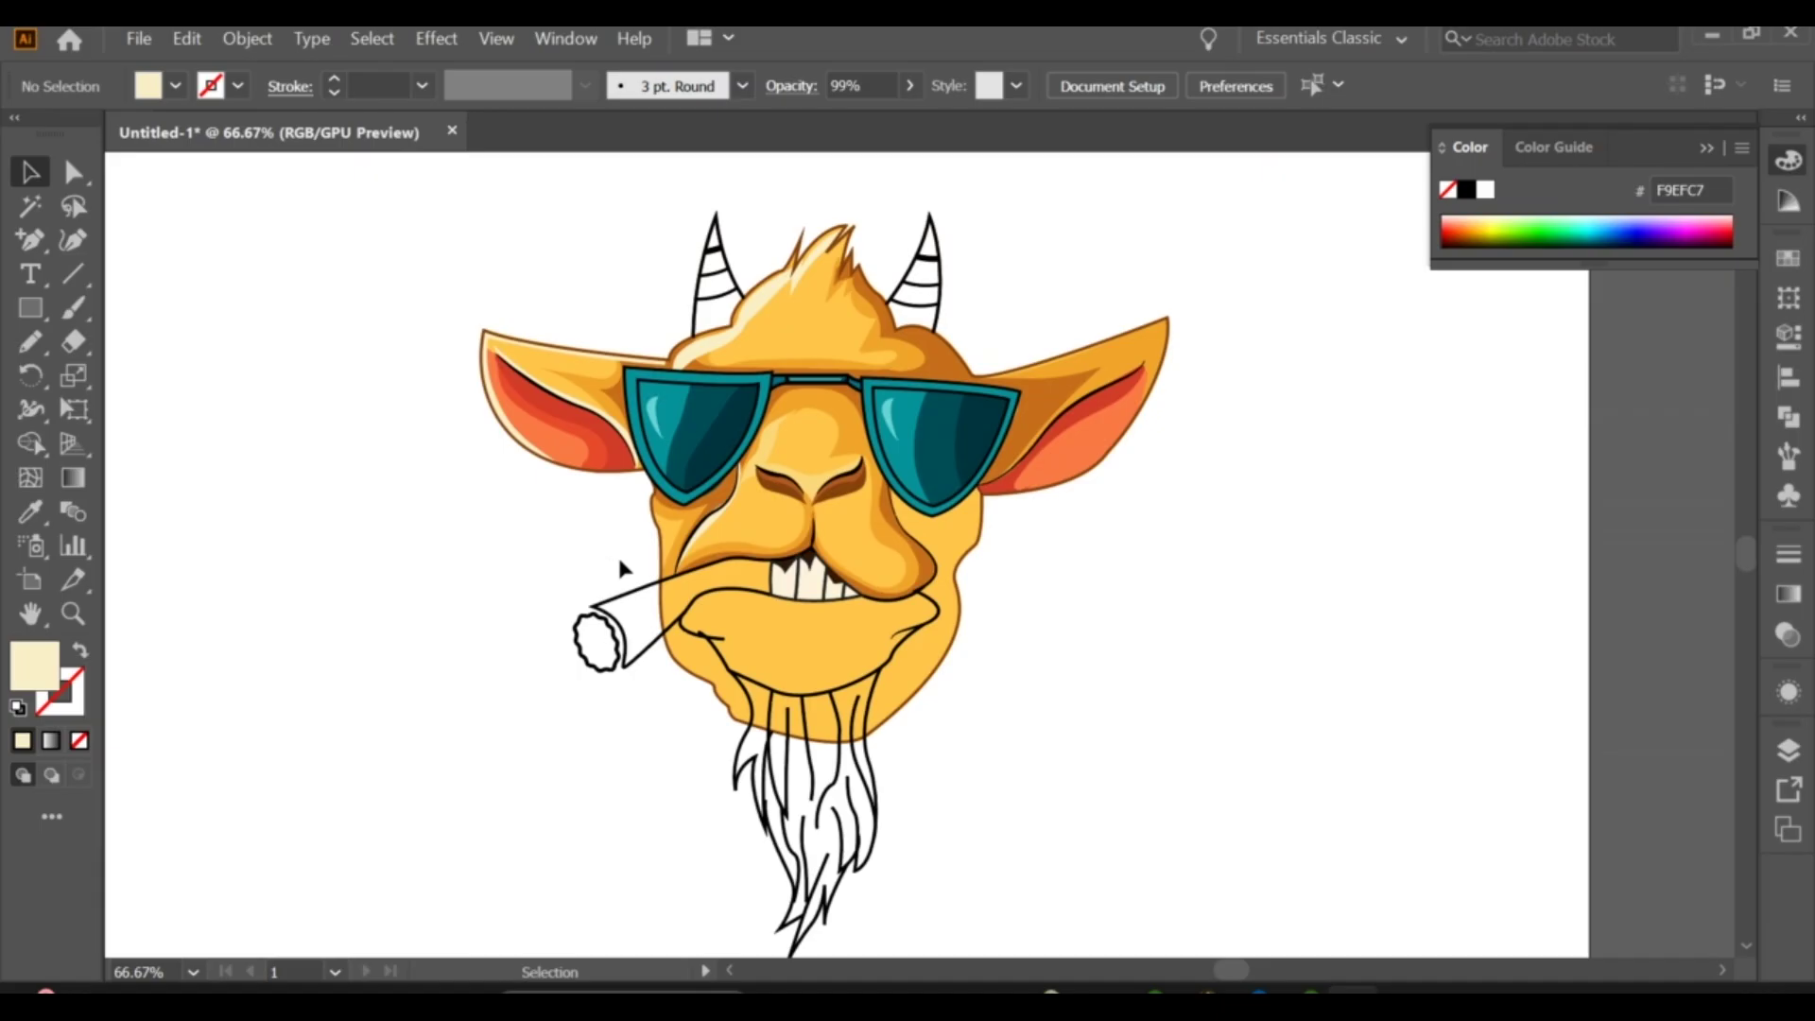
click(768, 443)
click(473, 295)
scroll(794, 494, up, 3)
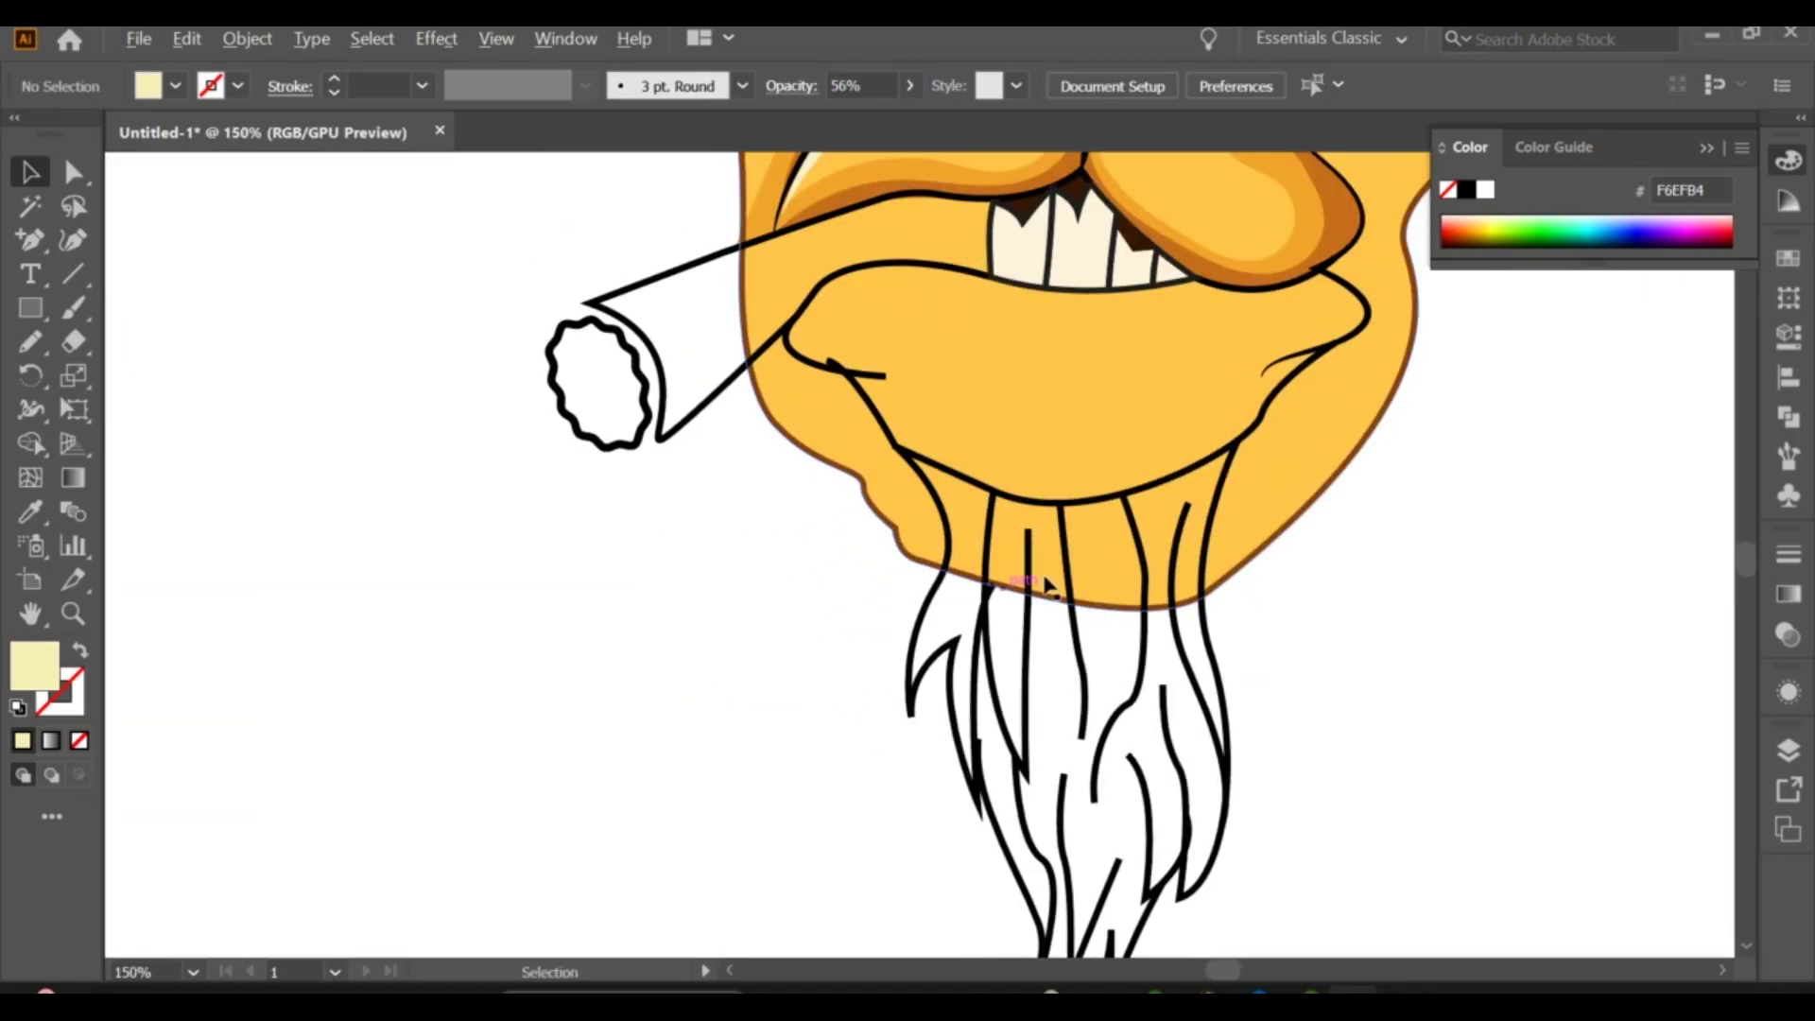
Step: Draw a shading shape inside the lower lip and fill it with orange F1A52B
scroll(892, 657, up, 2)
key(n)
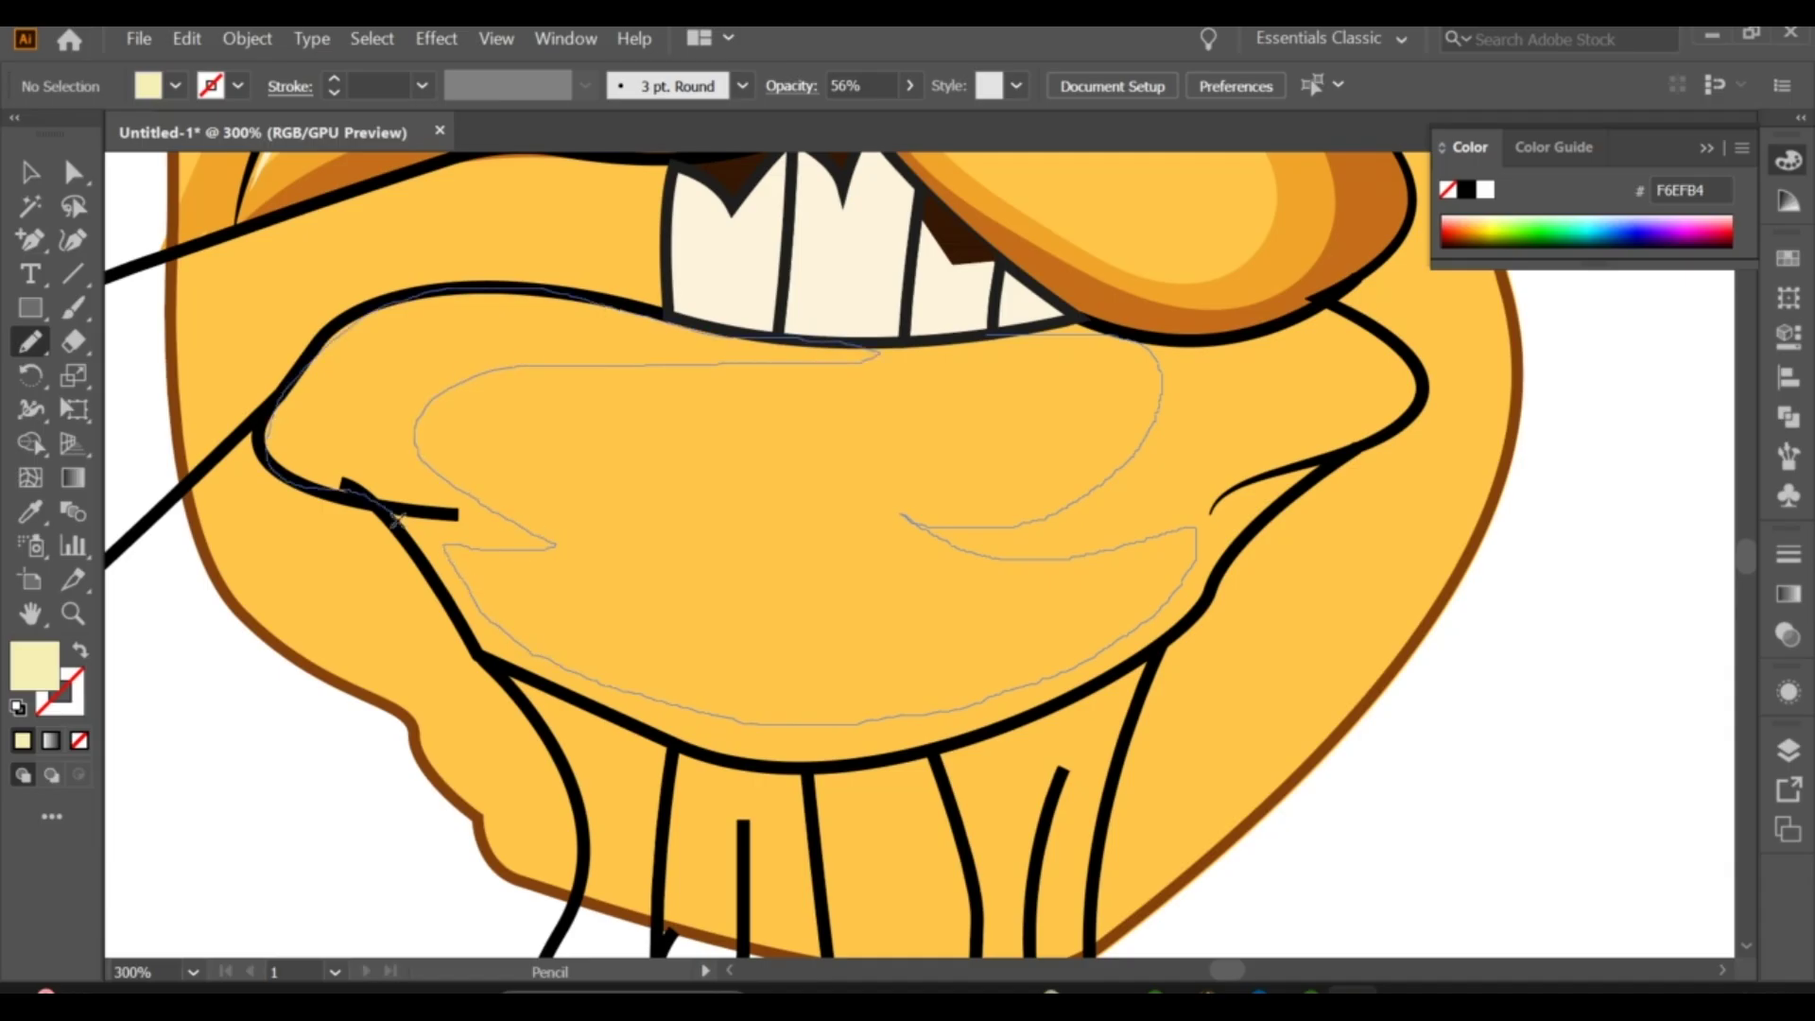
drag(1157, 326, 978, 339)
key(i)
scroll(908, 511, down, 4)
mouse_move(444, 426)
mouse_down()
mouse_move(630, 475)
mouse_move(579, 476)
mouse_up()
click(228, 298)
key(v)
scroll(1393, 507, up, 2)
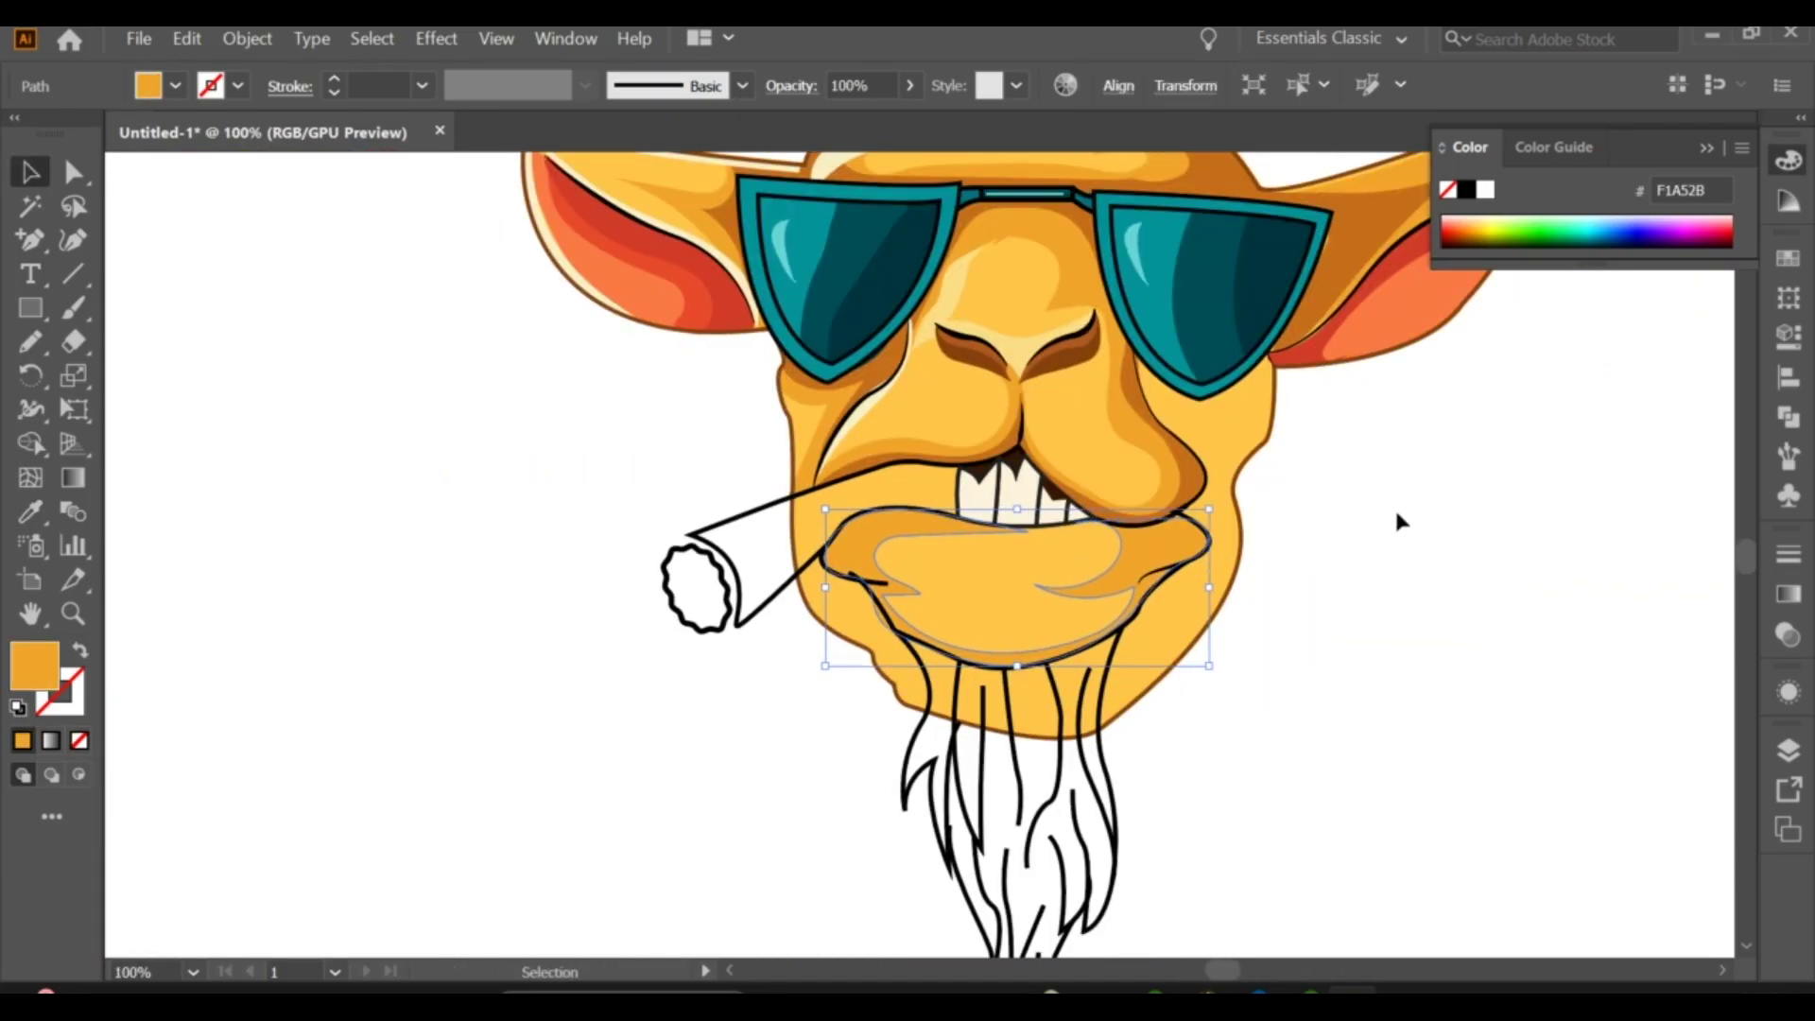
click(1397, 518)
scroll(1216, 596, up, 2)
scroll(128, 383, up, 1)
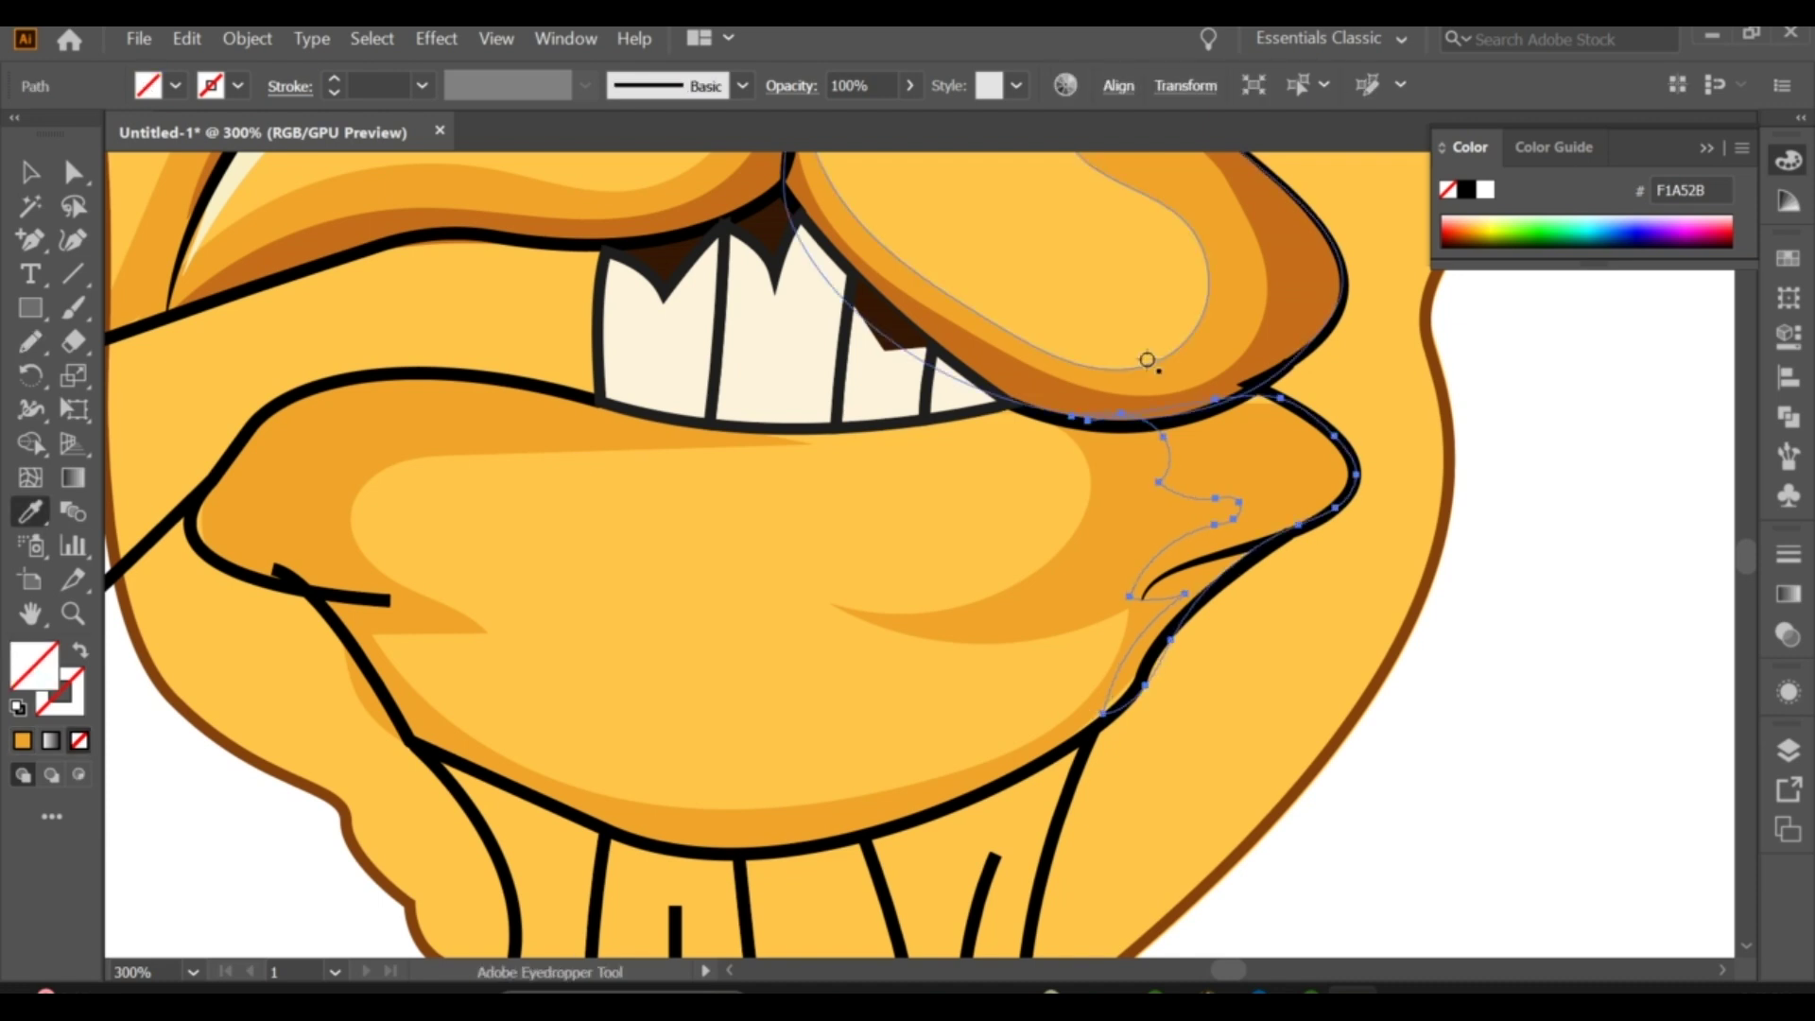
Step: Place the lower-lip shading behind the lip outline
right_click(1146, 476)
click(1464, 939)
scroll(1465, 939, down, 1)
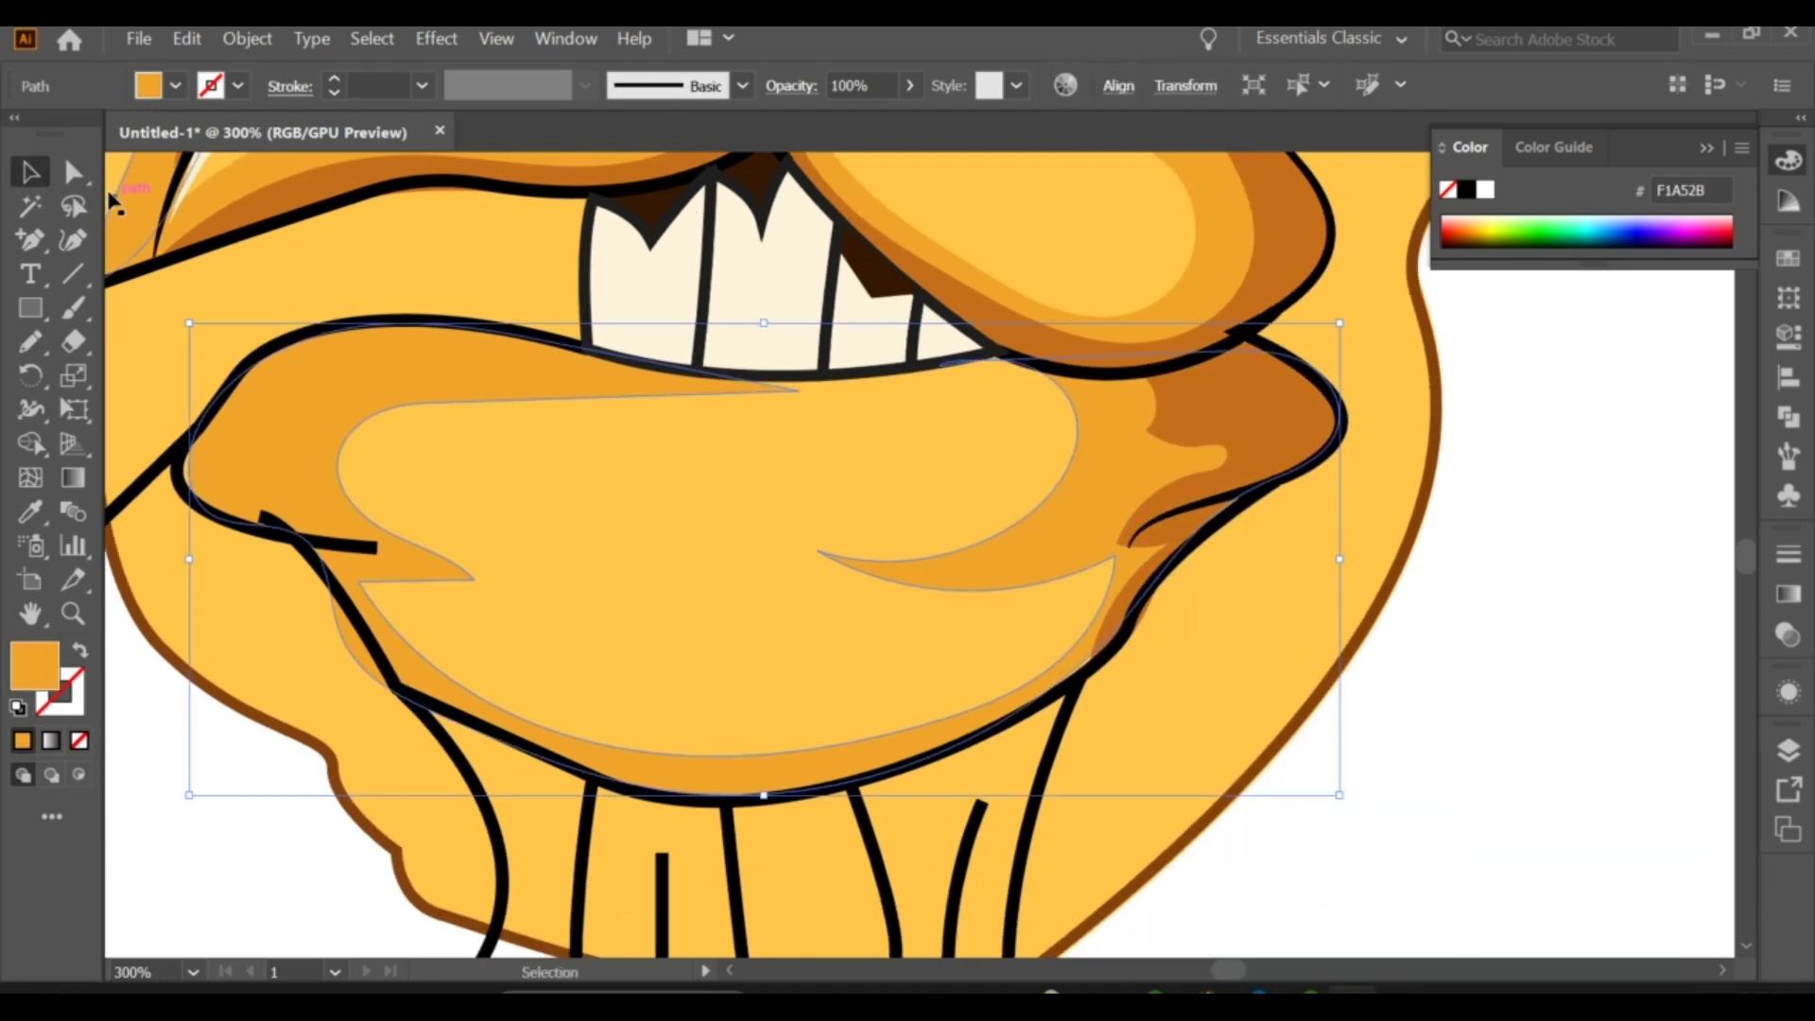
ctrl+click(930, 756)
key(ctrl+shift+a)
Step: Add a dark orange C66E1A shadow shape at the lip's left corner
key(n)
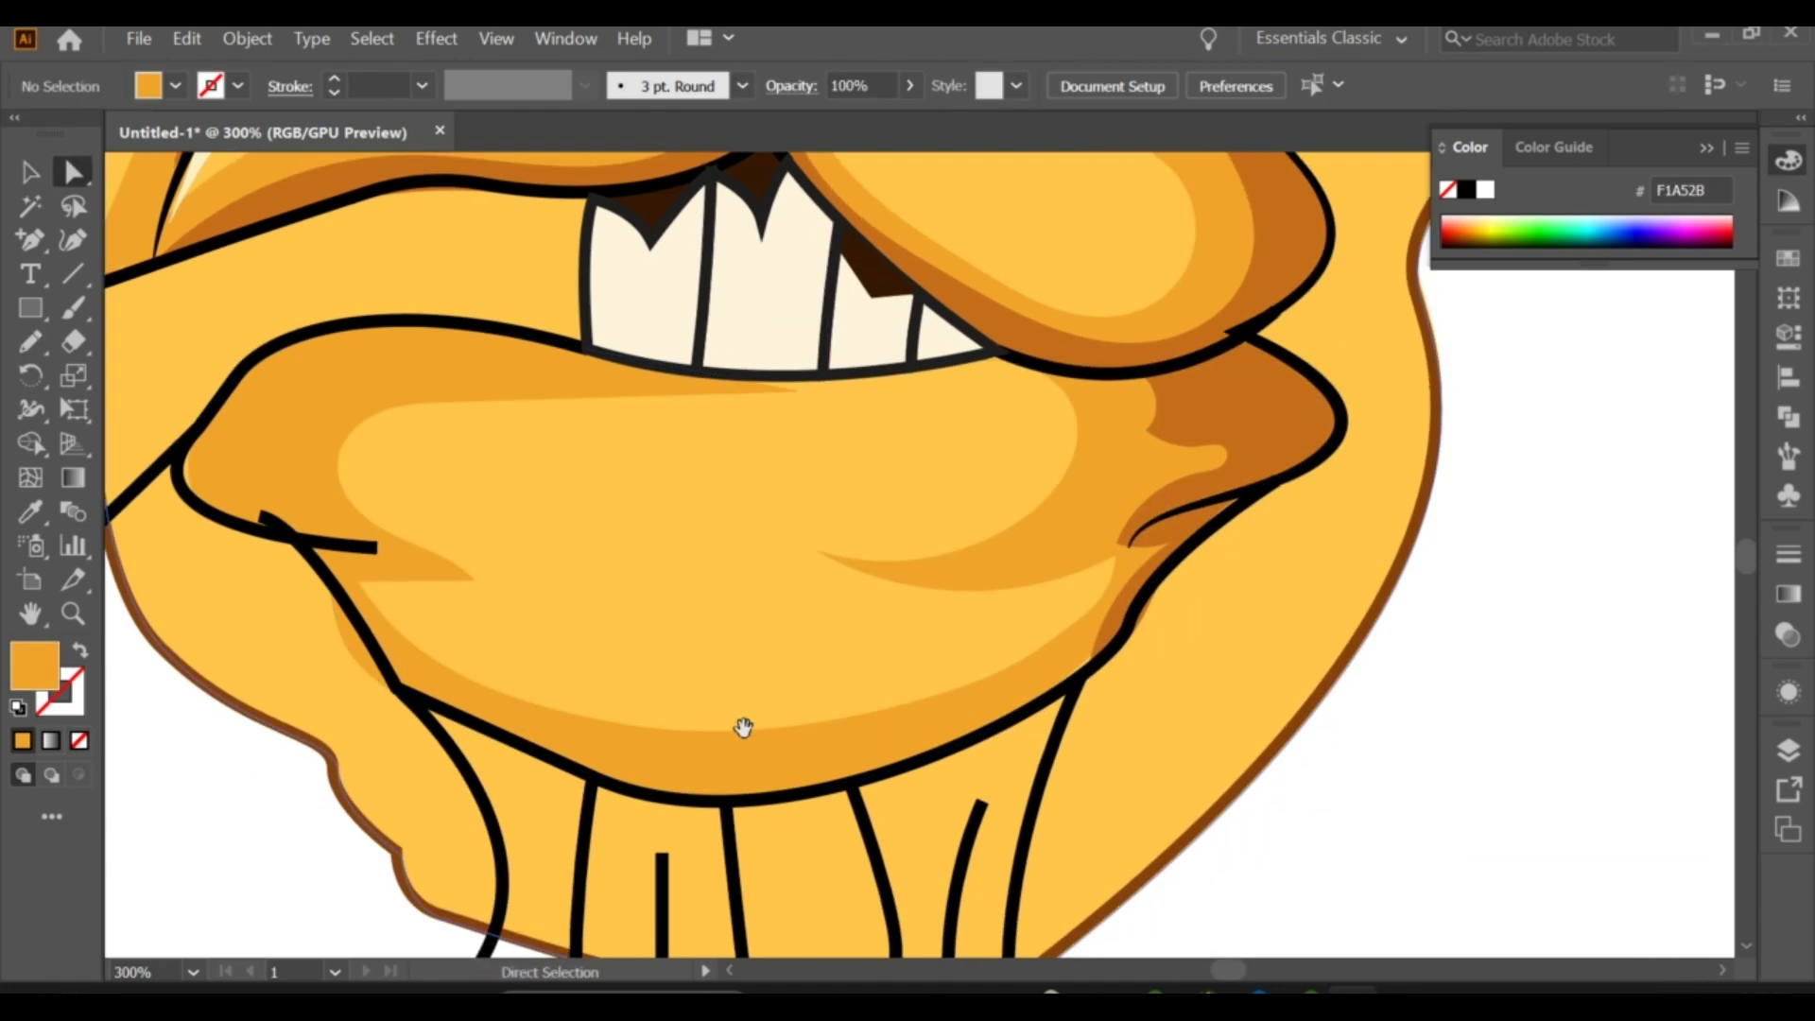
scroll(373, 364, up, 1)
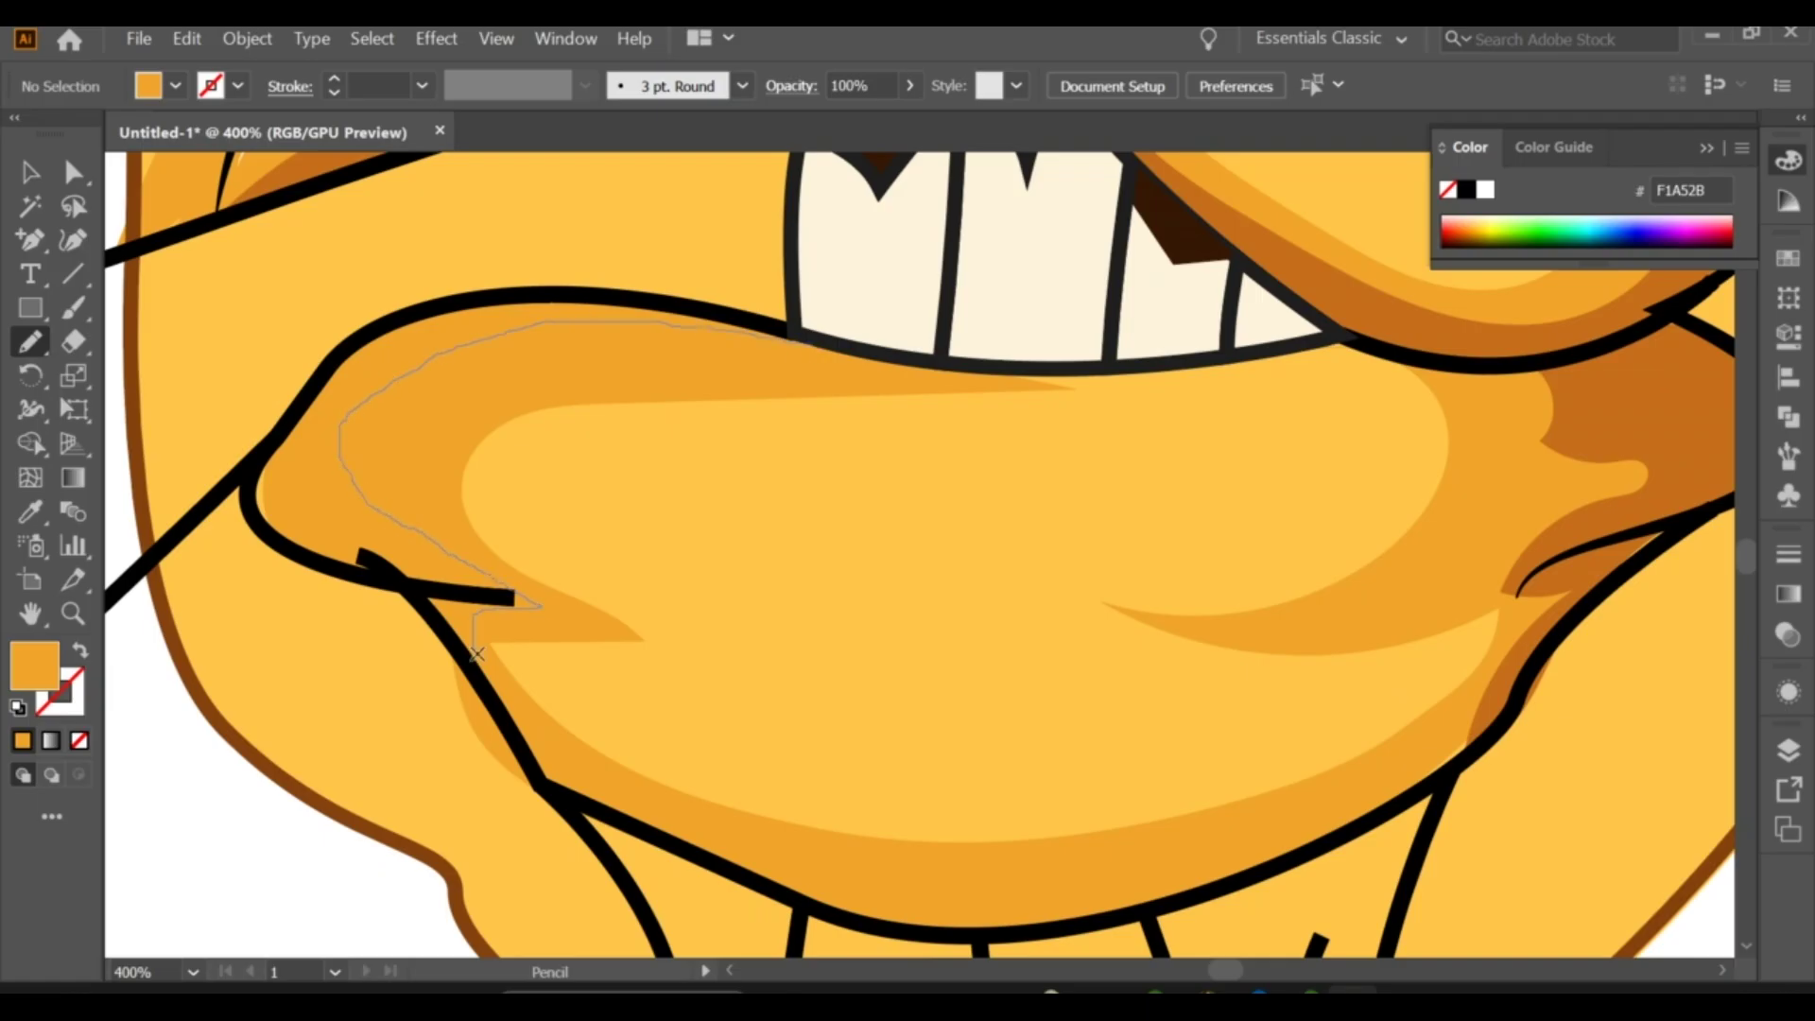
drag(268, 441, 268, 440)
key(i)
click(445, 445)
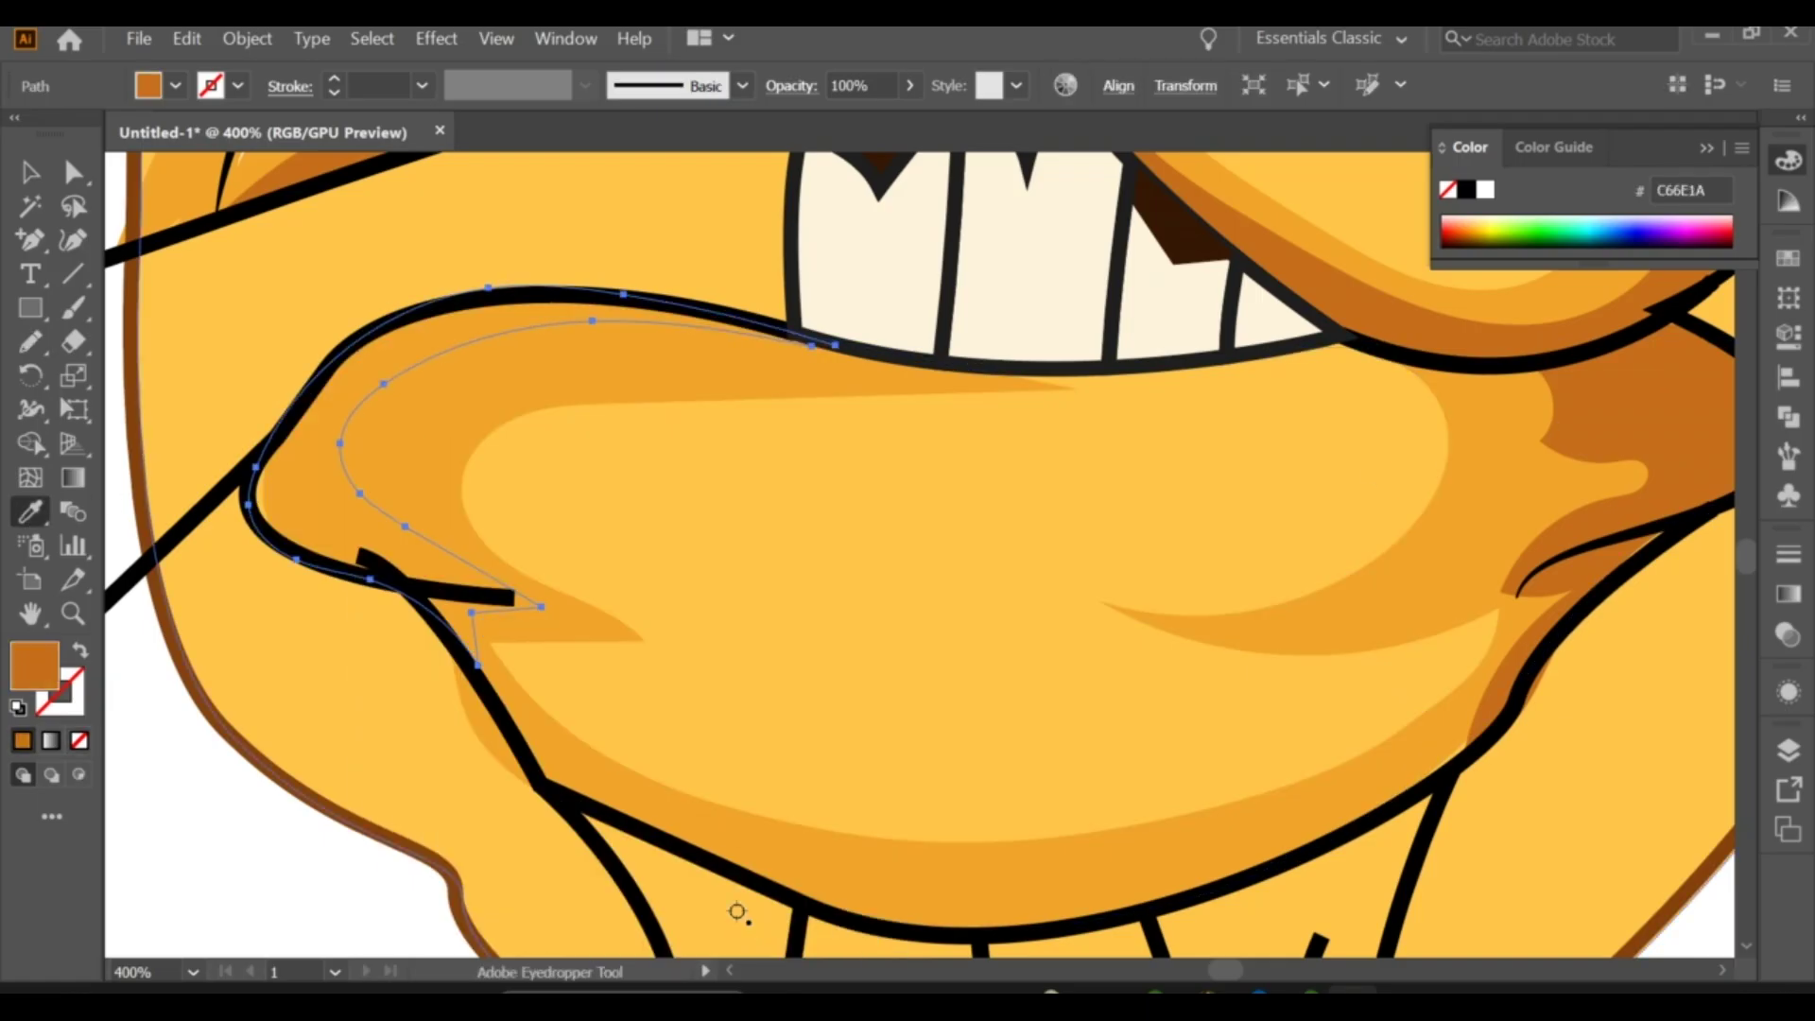
key(ctrl+shift+a)
key(v)
scroll(733, 486, down, 2)
scroll(1094, 648, down, 3)
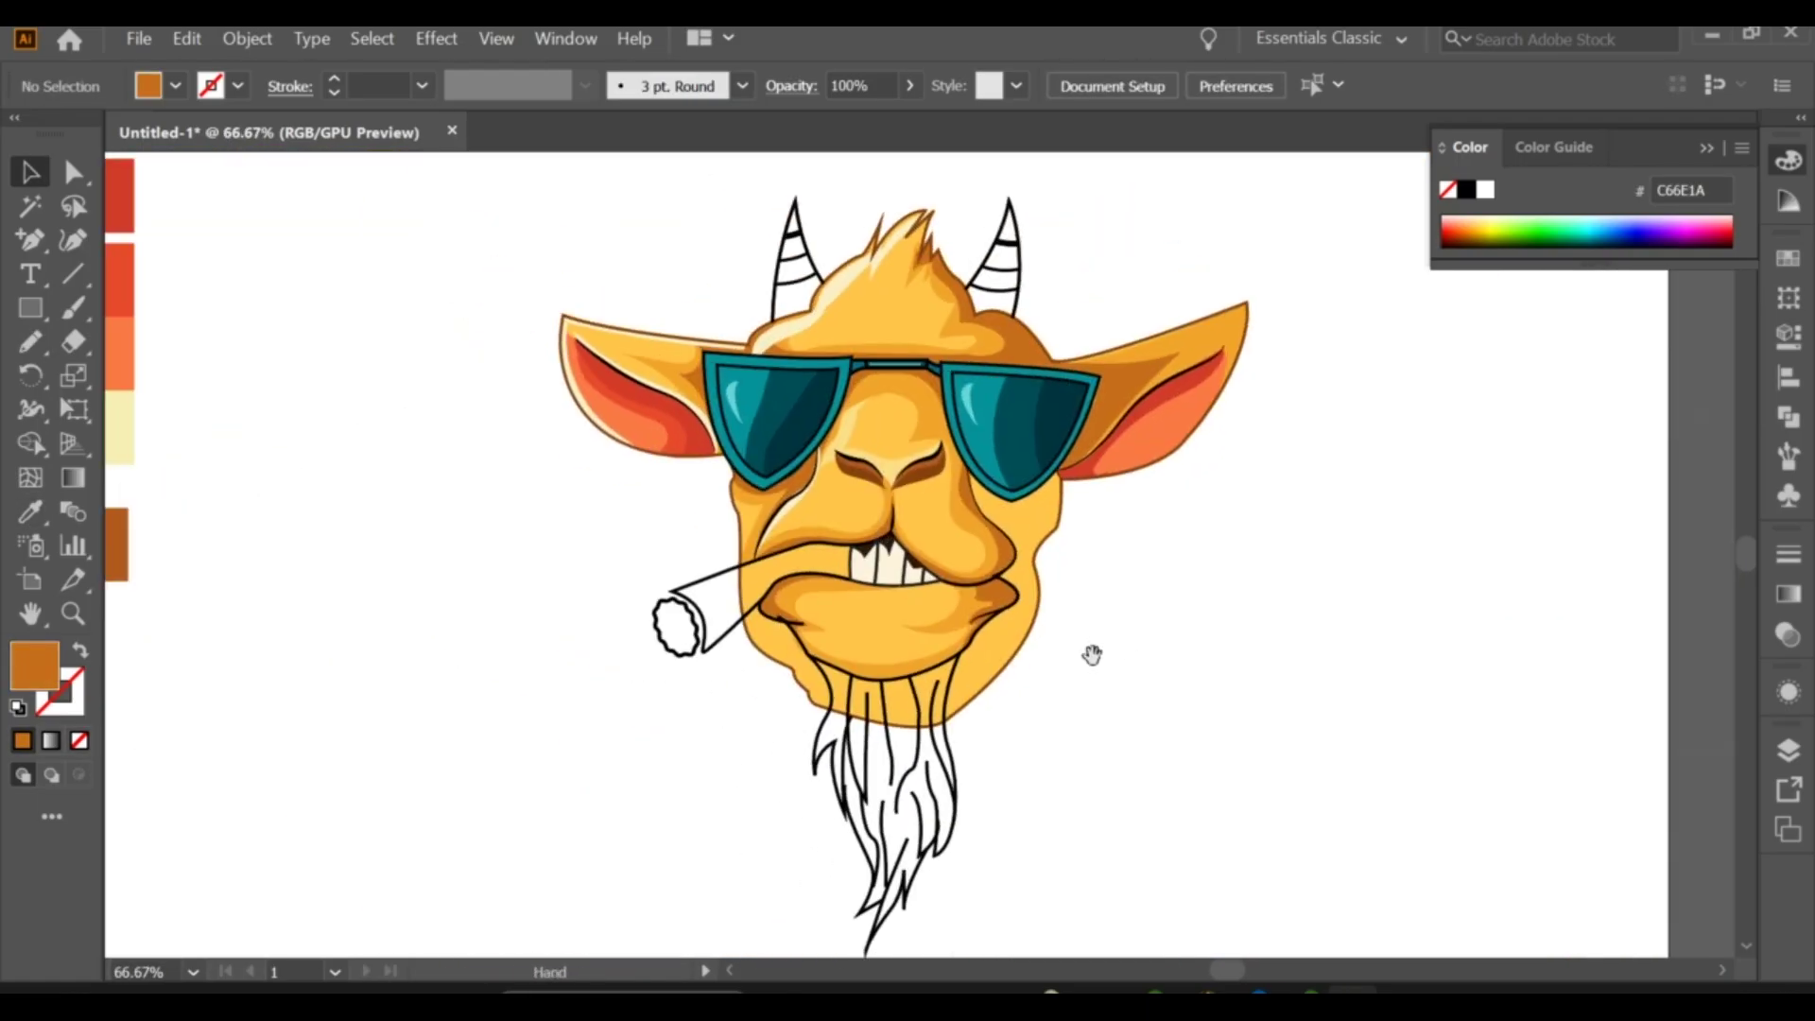
key(n)
scroll(1270, 234, up, 4)
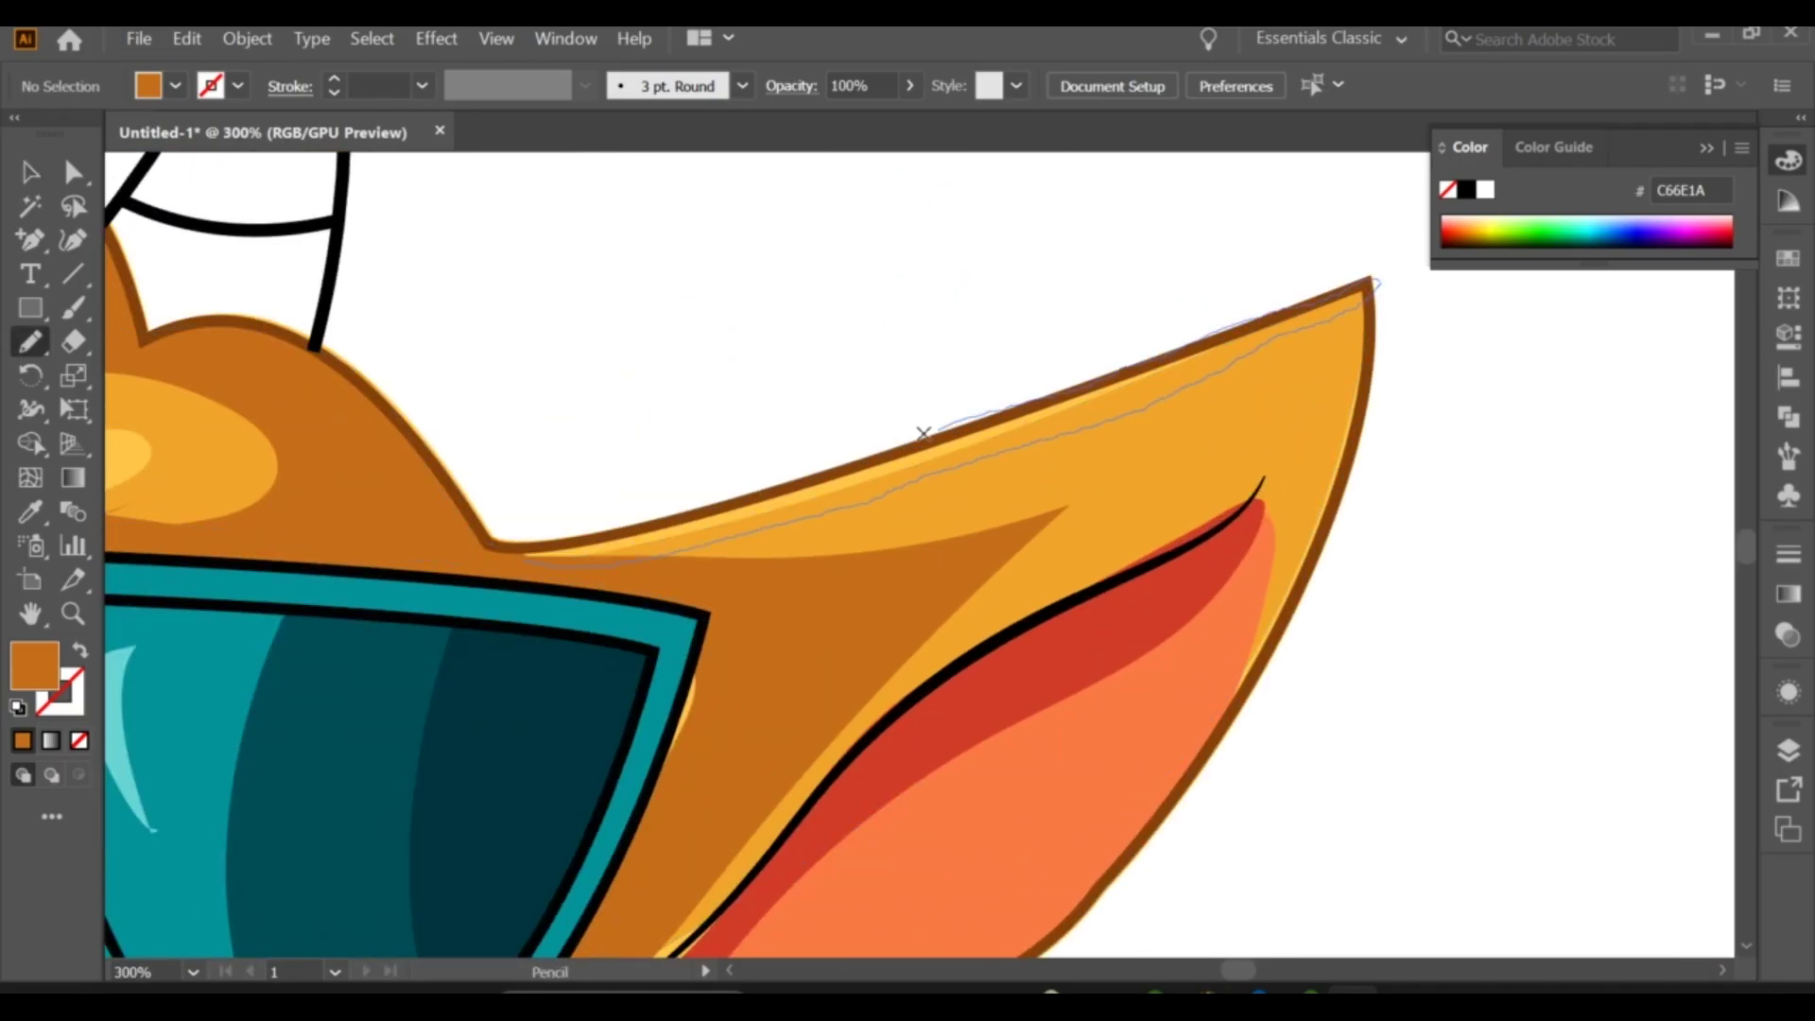
Step: Add a cream highlight strip along the right ear's top edge, sent behind the ear
drag(507, 548, 507, 548)
scroll(507, 549, down, 3)
scroll(215, 434, up, 2)
key(i)
click(215, 434)
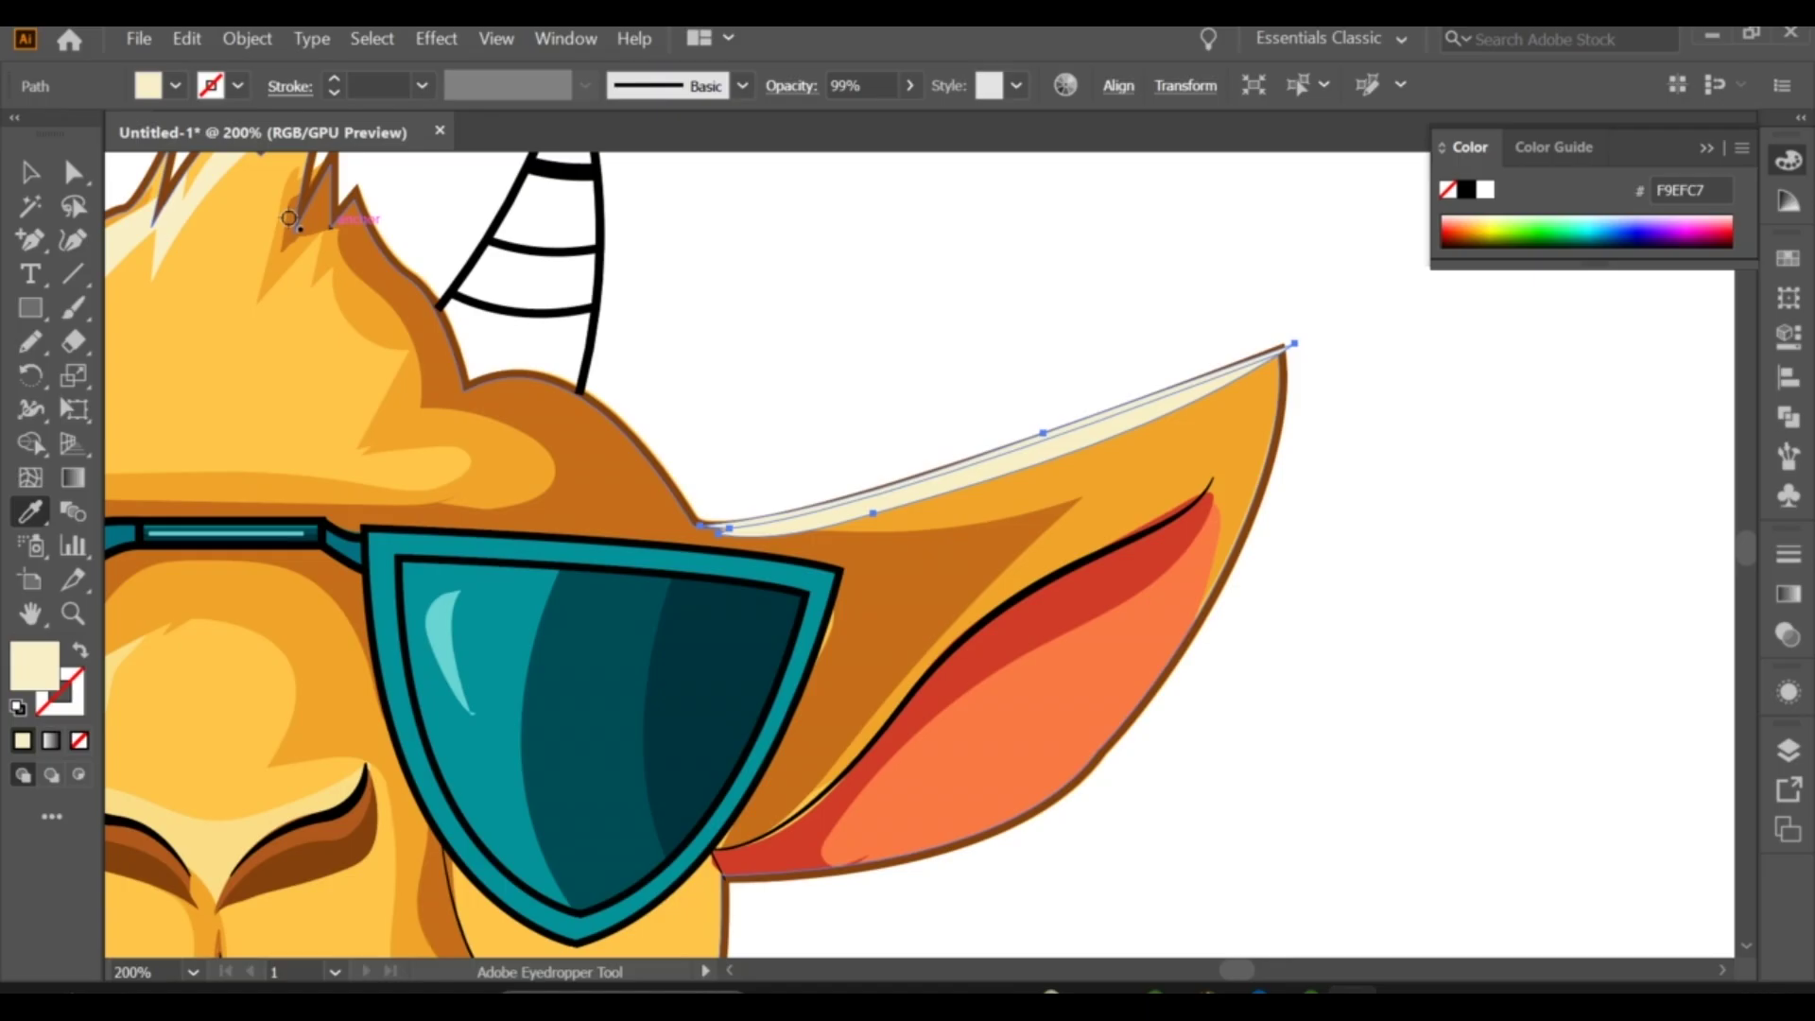
click(28, 172)
right_click(948, 473)
click(1258, 929)
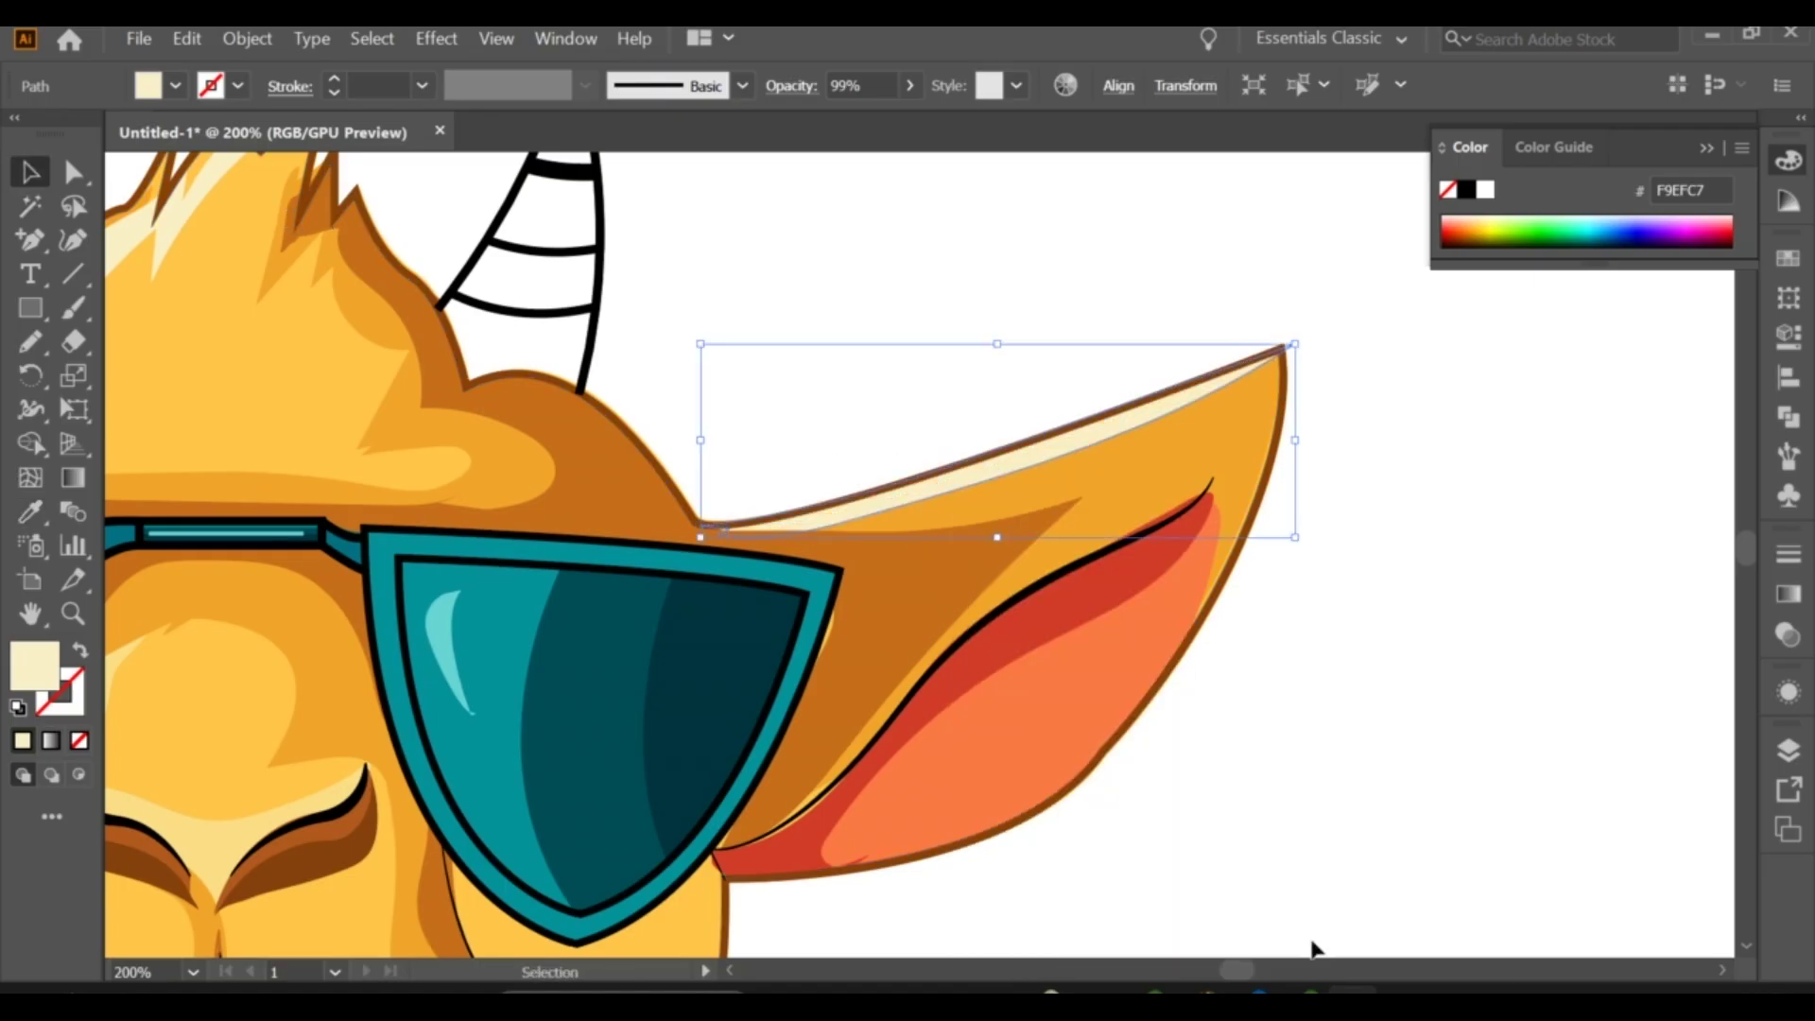
key(ctrl+shift+a)
Step: Reshape the cream hair highlight by moving three of its anchor points
scroll(1181, 731, down, 2)
scroll(932, 344, up, 2)
scroll(783, 479, up, 1)
key(a)
click(783, 478)
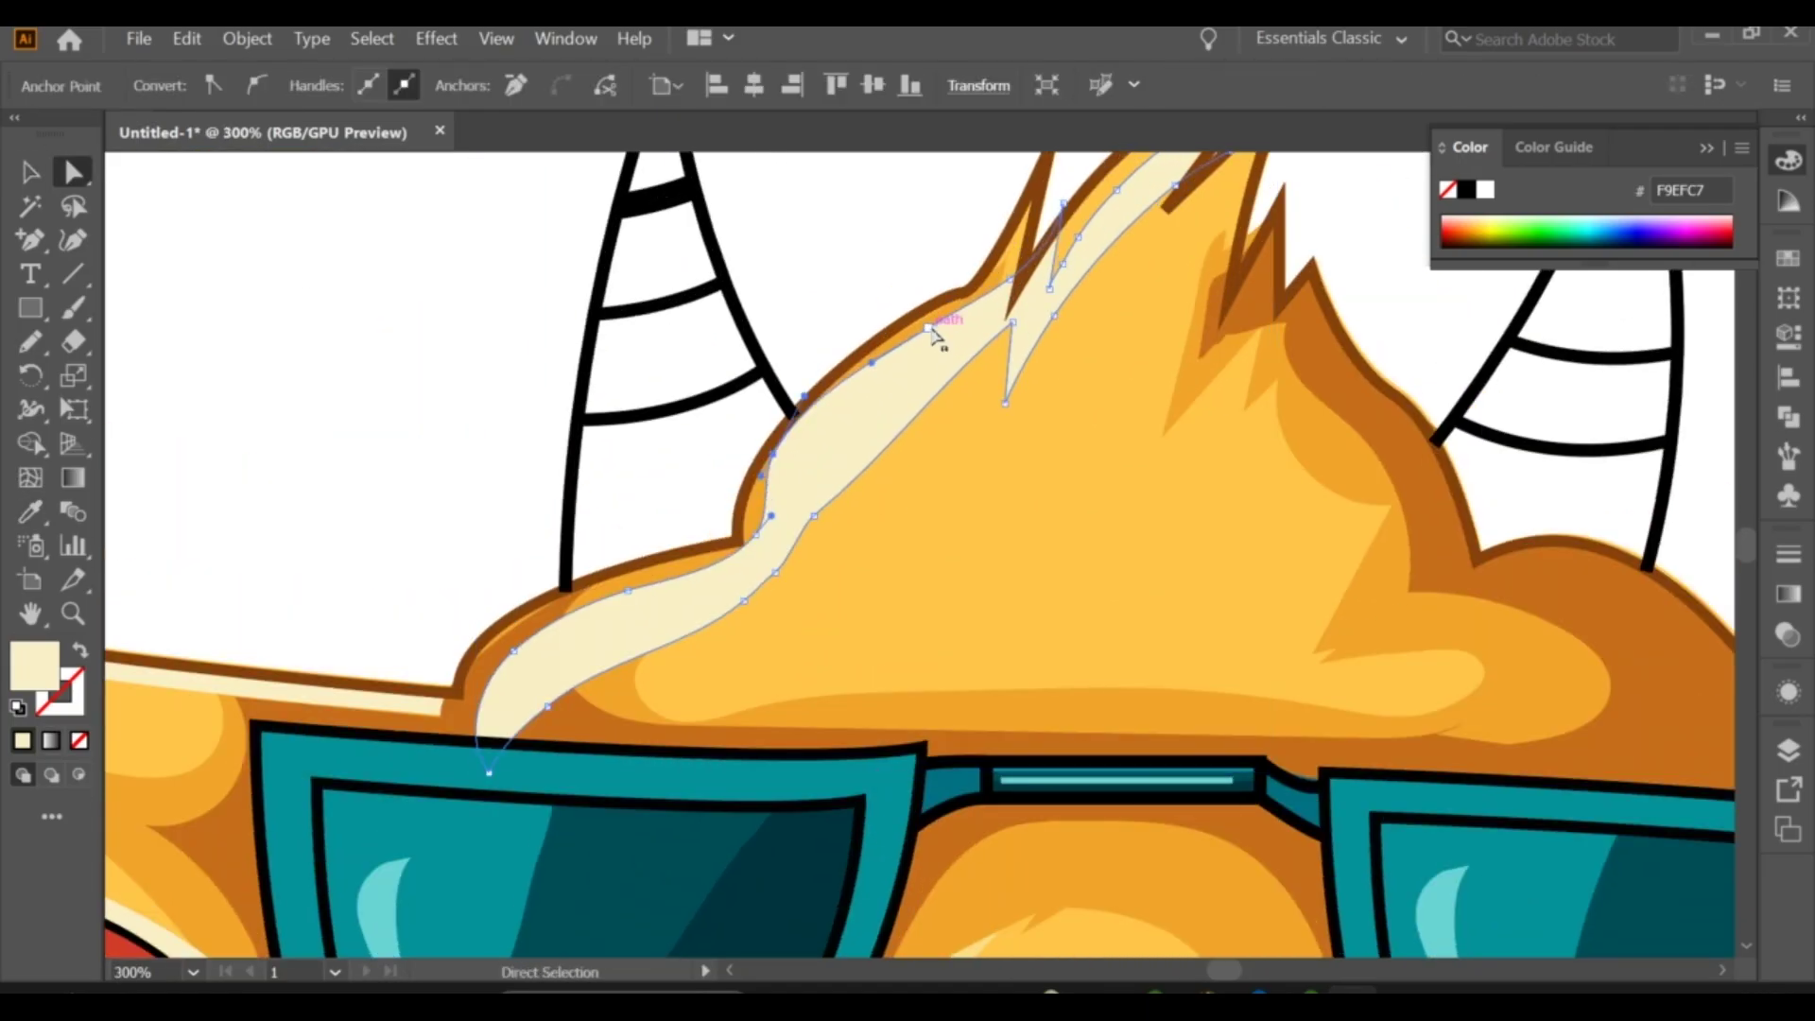
drag(1015, 284, 1005, 300)
drag(742, 527, 762, 468)
mouse_move(619, 587)
mouse_down()
mouse_move(609, 576)
mouse_move(488, 673)
mouse_up()
key(ctrl+shift+a)
key(ctrl+0)
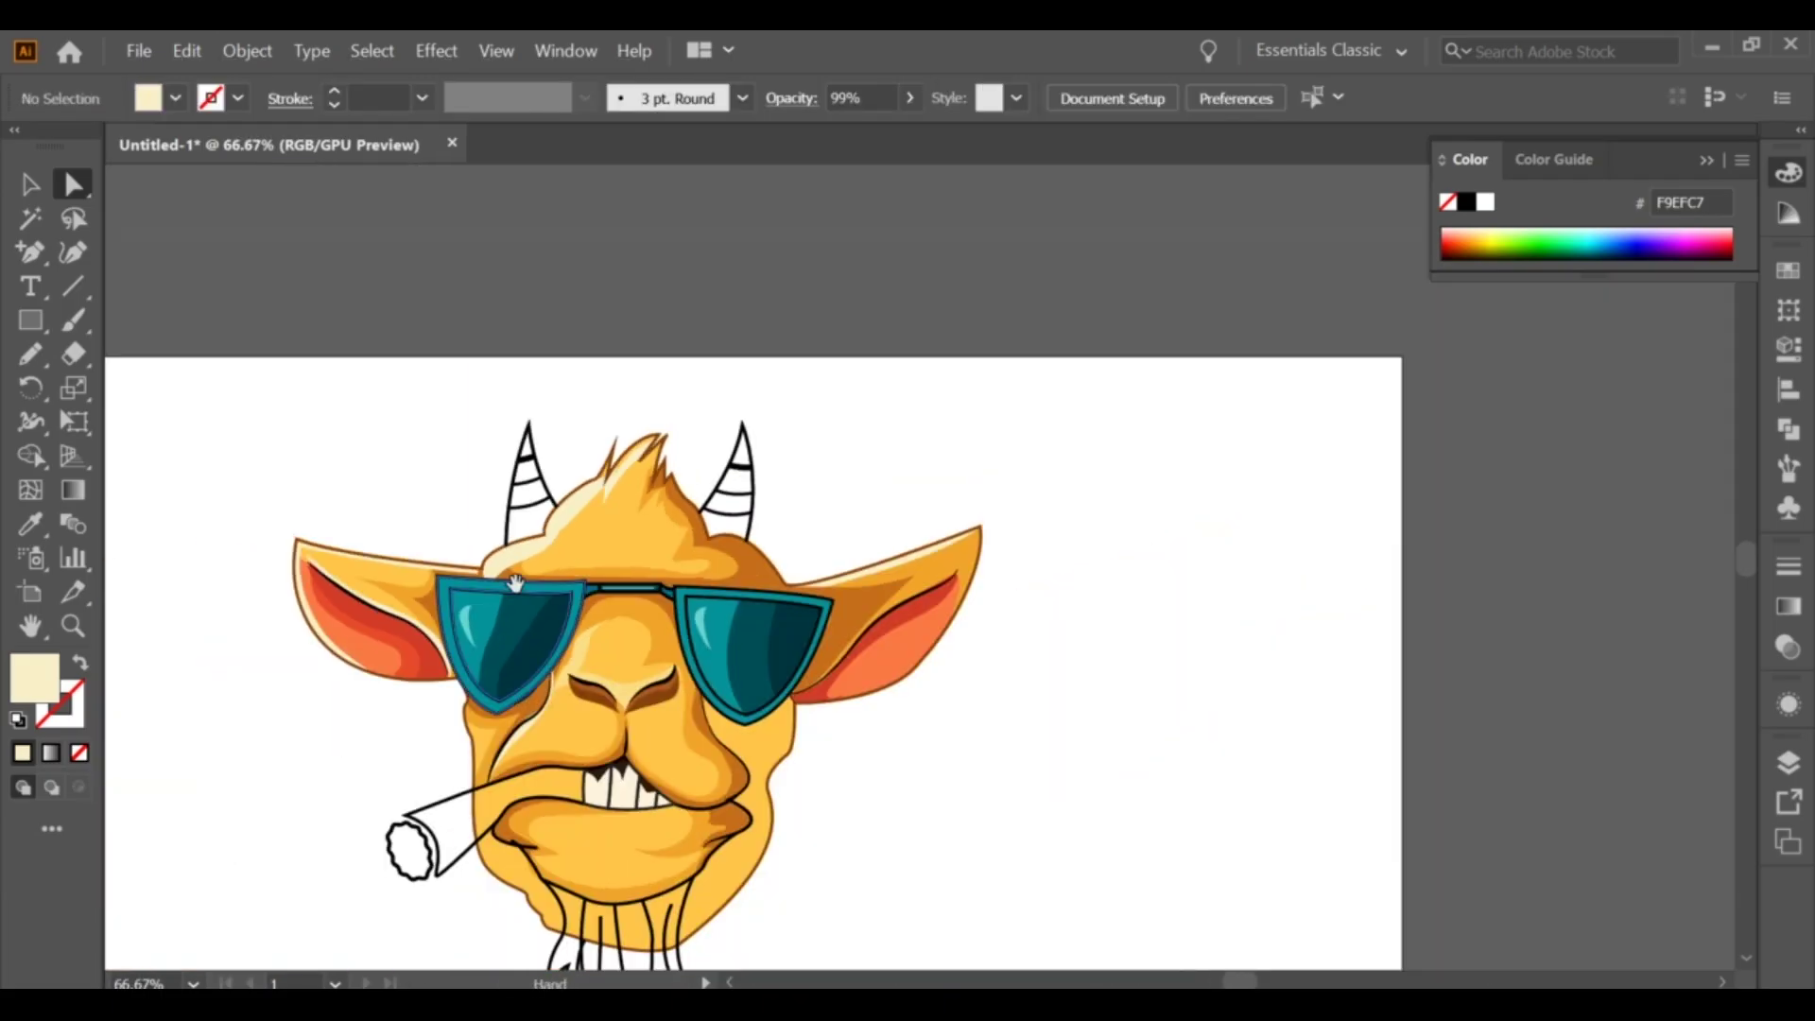
scroll(941, 715, up, 3)
Step: Draw an orange shadow down the right cheek to the chin, behind the face lines
key(ctrl+0)
scroll(1007, 506, up, 3)
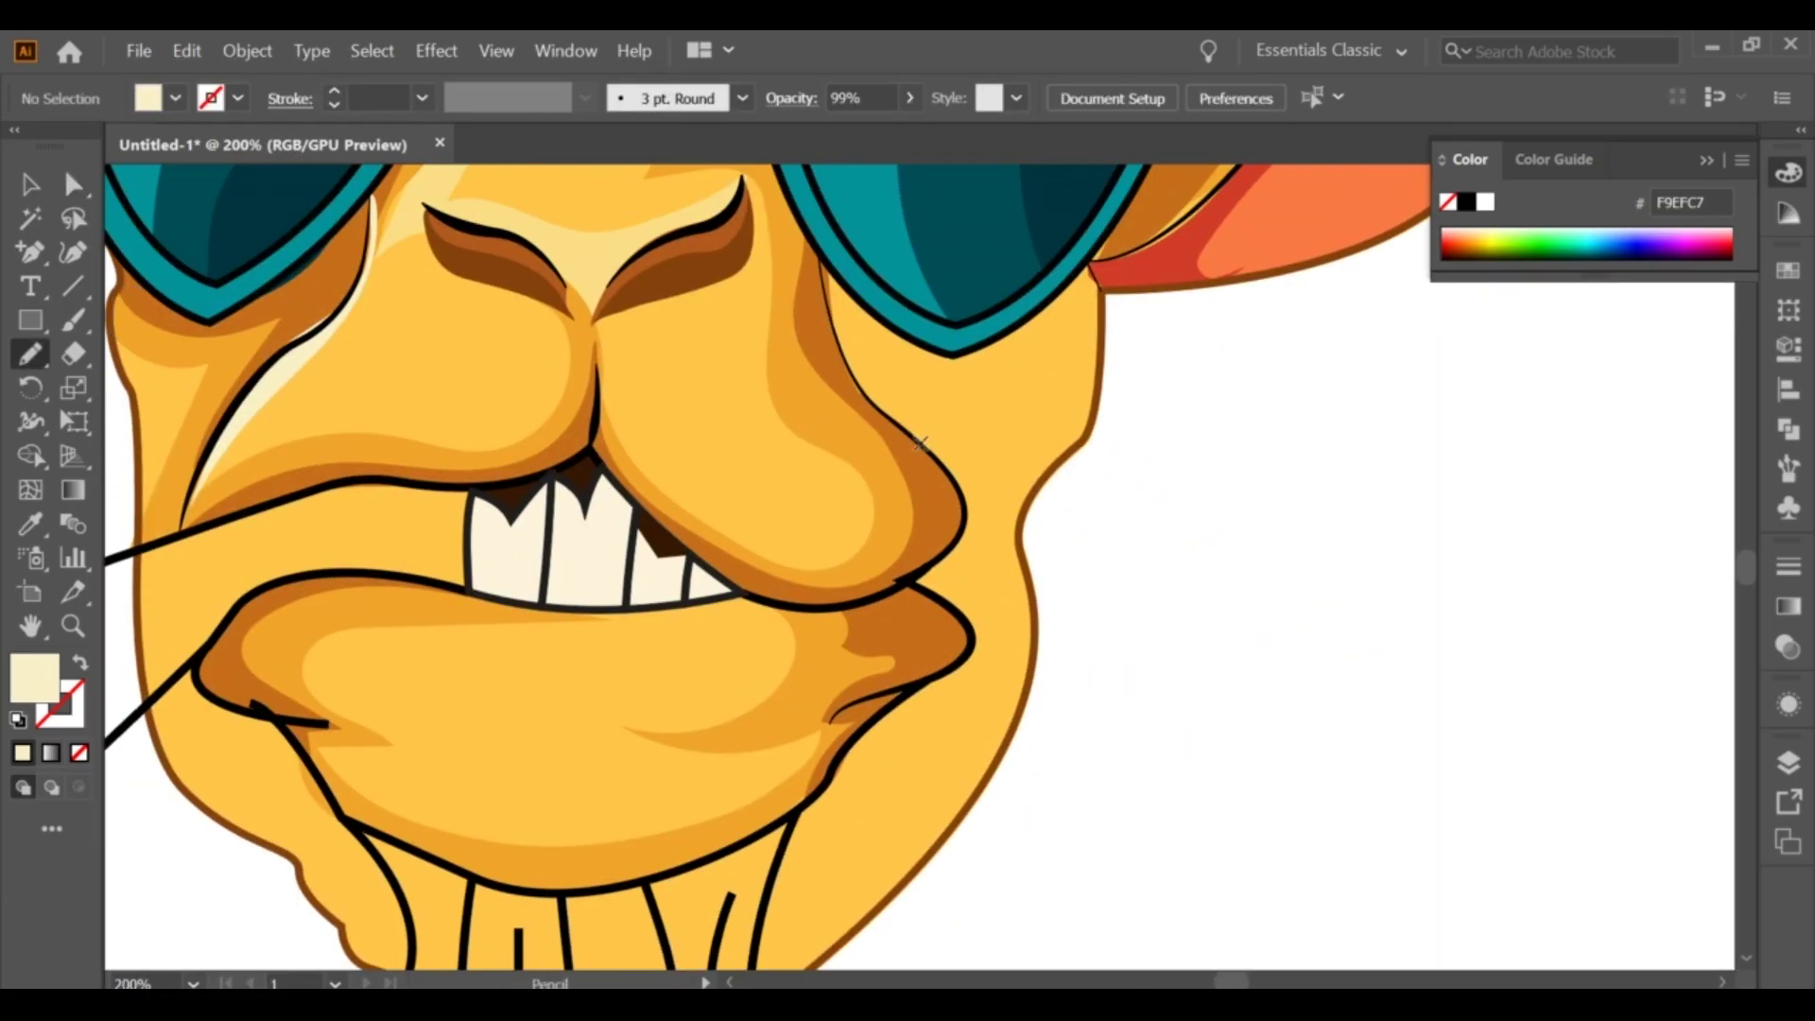
drag(994, 627, 931, 788)
drag(932, 787, 1047, 628)
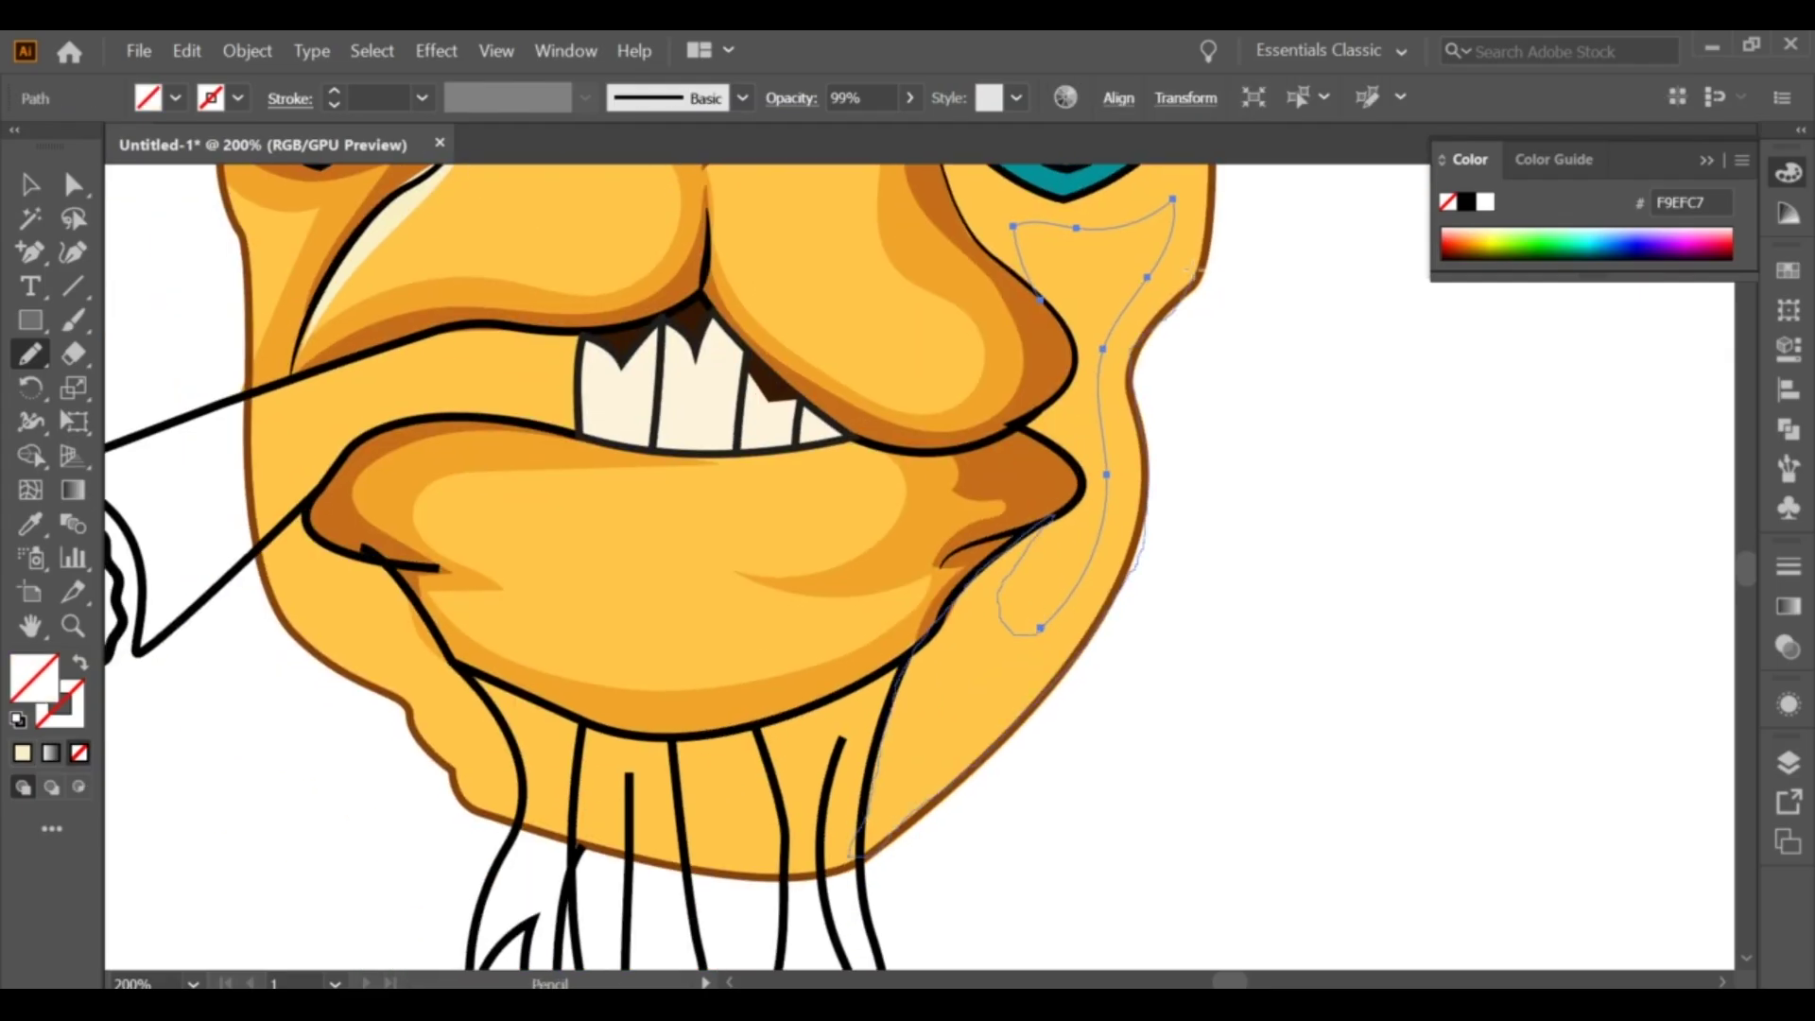
drag(1177, 304, 1205, 223)
scroll(1205, 223, up, 3)
click(31, 525)
click(1156, 386)
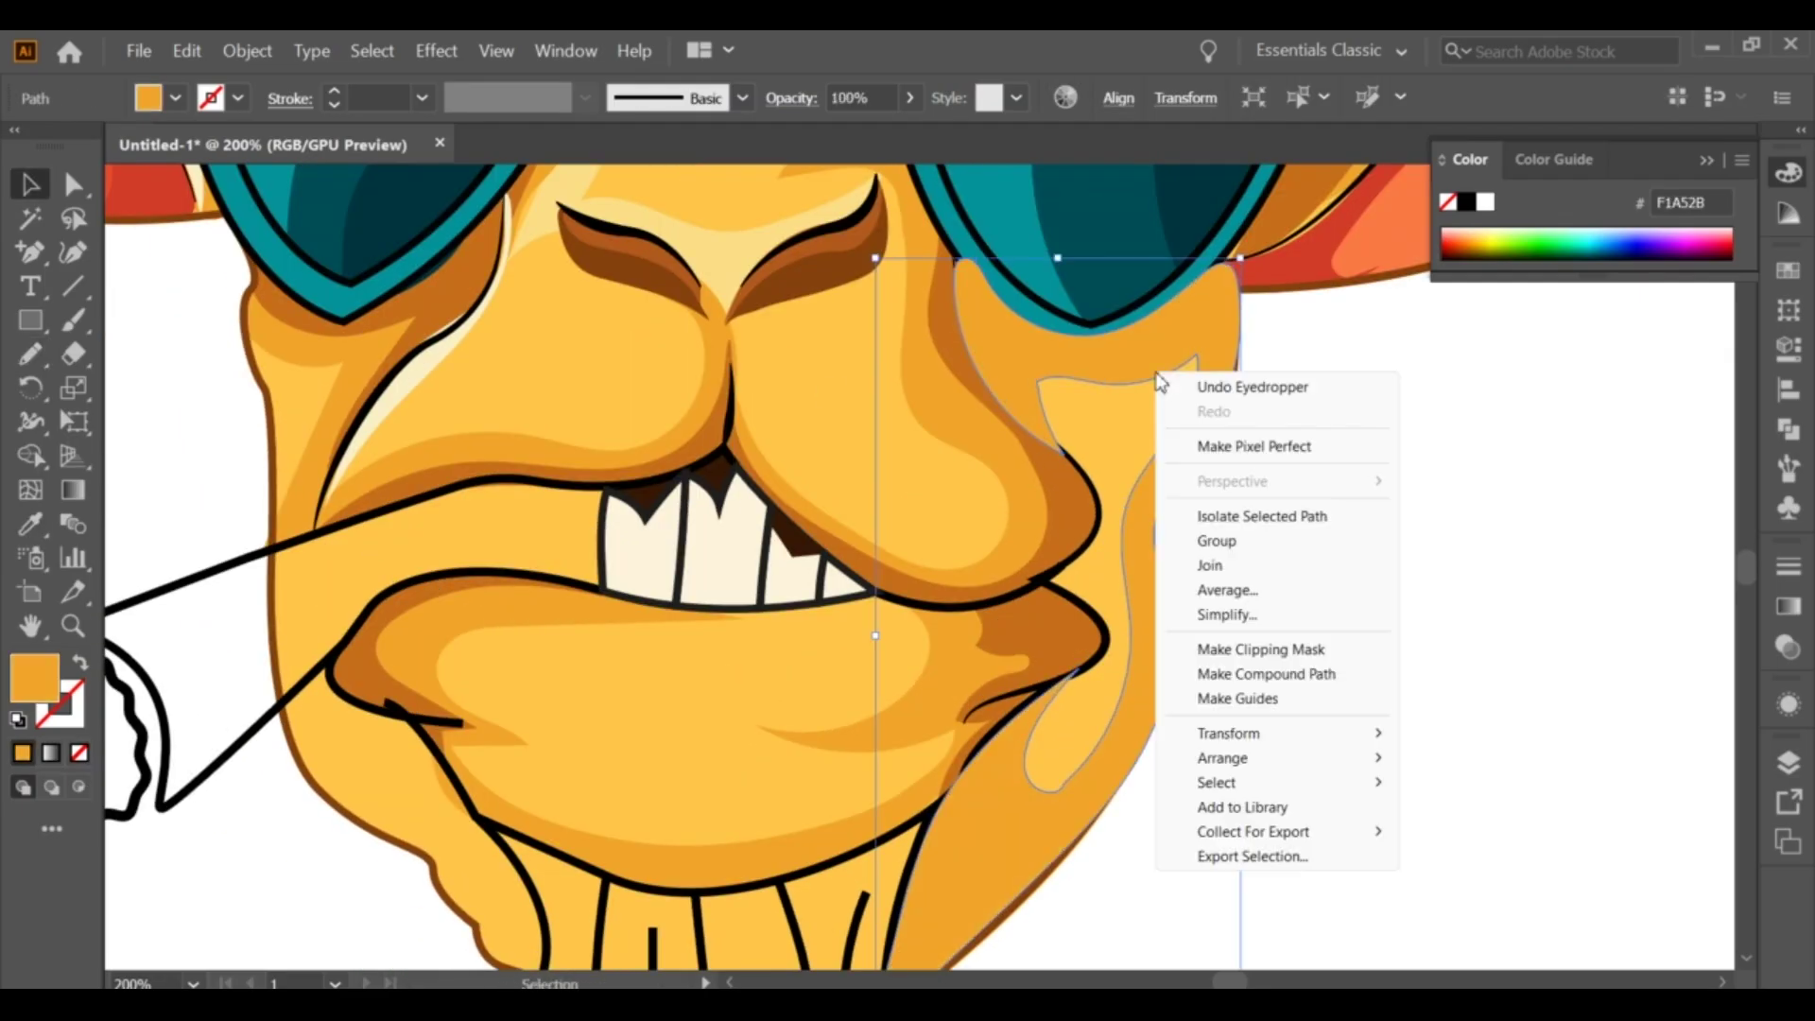
key(v)
click(1365, 700)
scroll(835, 613, down, 1)
scroll(835, 613, up, 1)
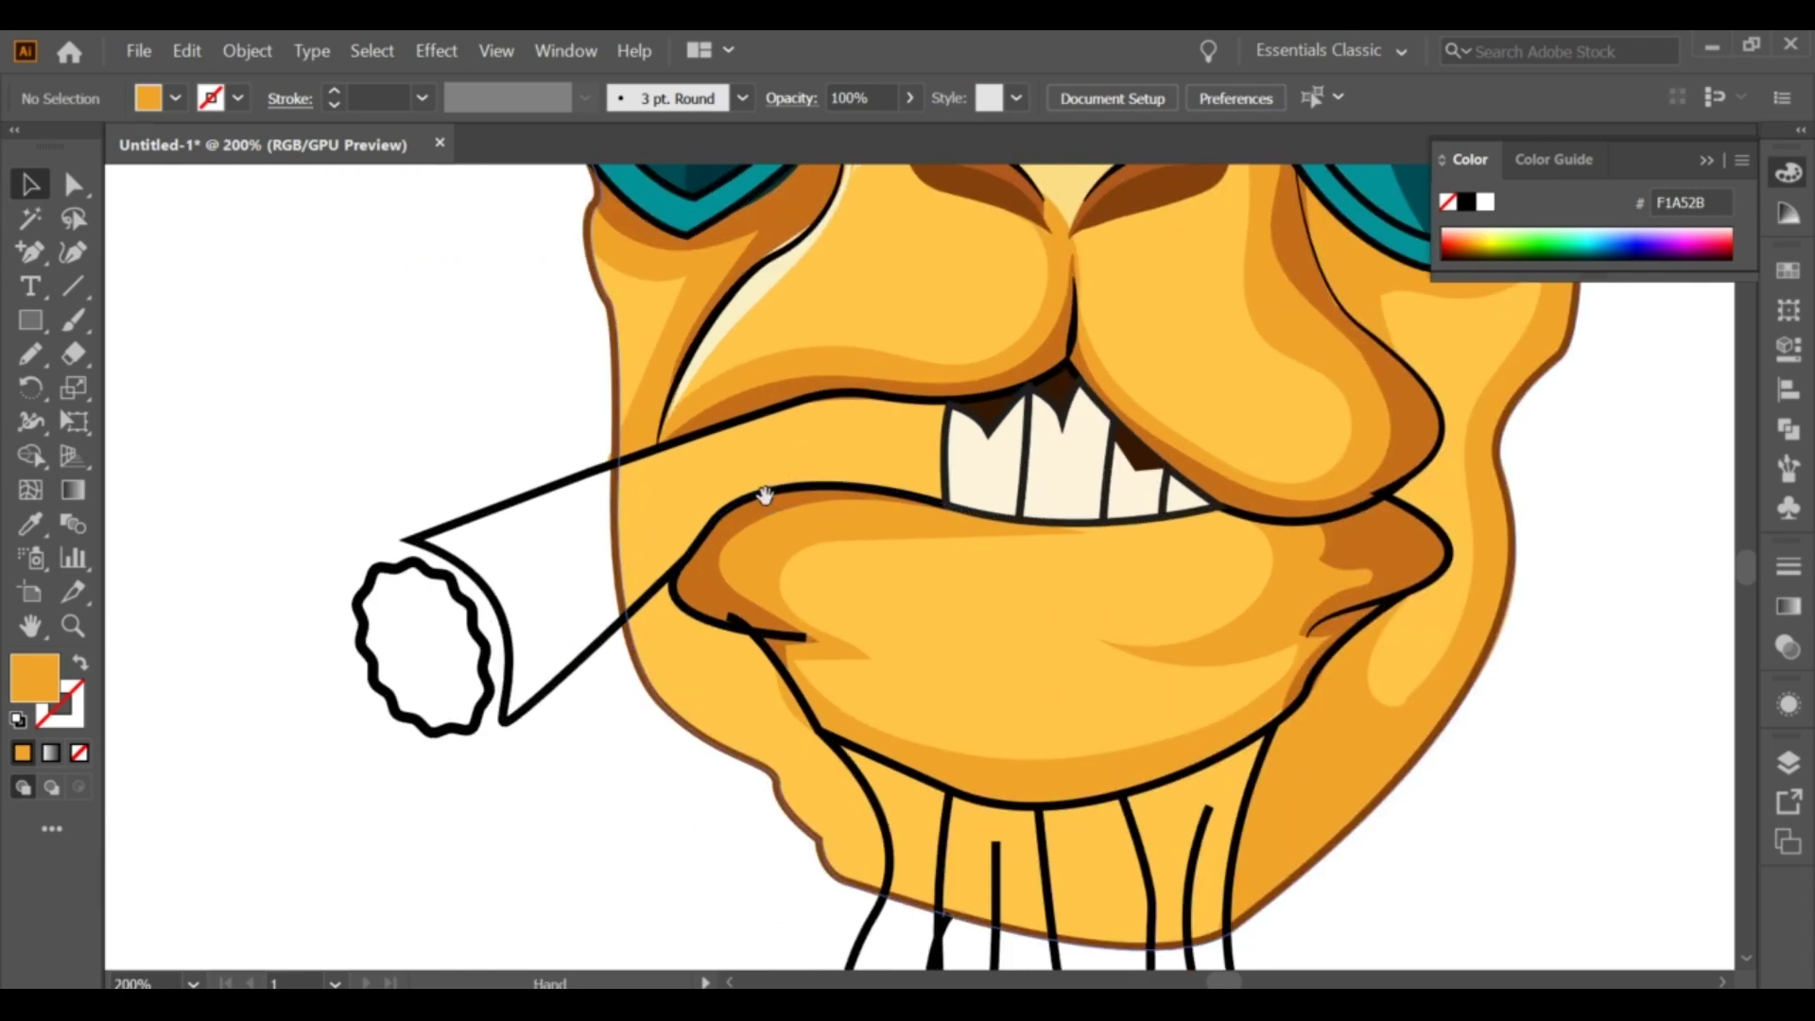
click(762, 494)
scroll(312, 515, up, 1)
Step: Reshape the curve at the cigar's left end and reveal the wavy tip's anchor points
click(312, 515)
scroll(312, 516, down, 2)
scroll(411, 558, up, 1)
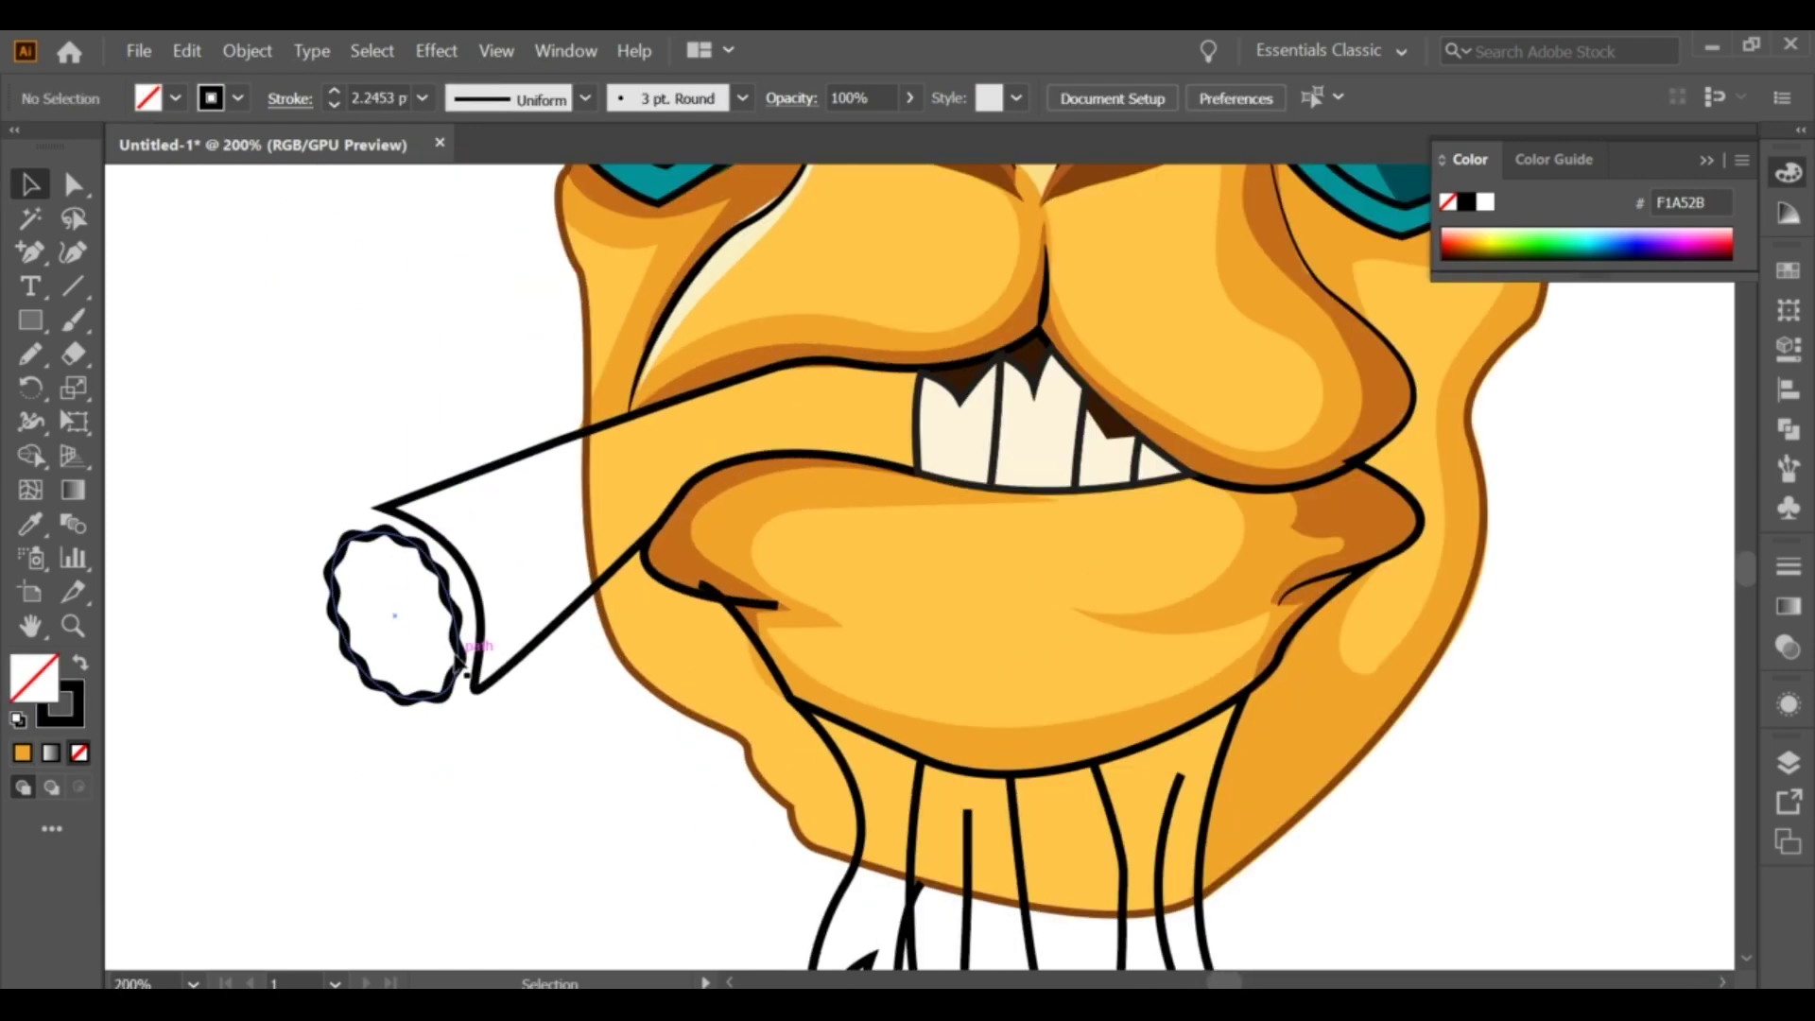
key(a)
click(463, 652)
drag(531, 577, 397, 515)
click(444, 733)
click(437, 701)
scroll(494, 502, down, 2)
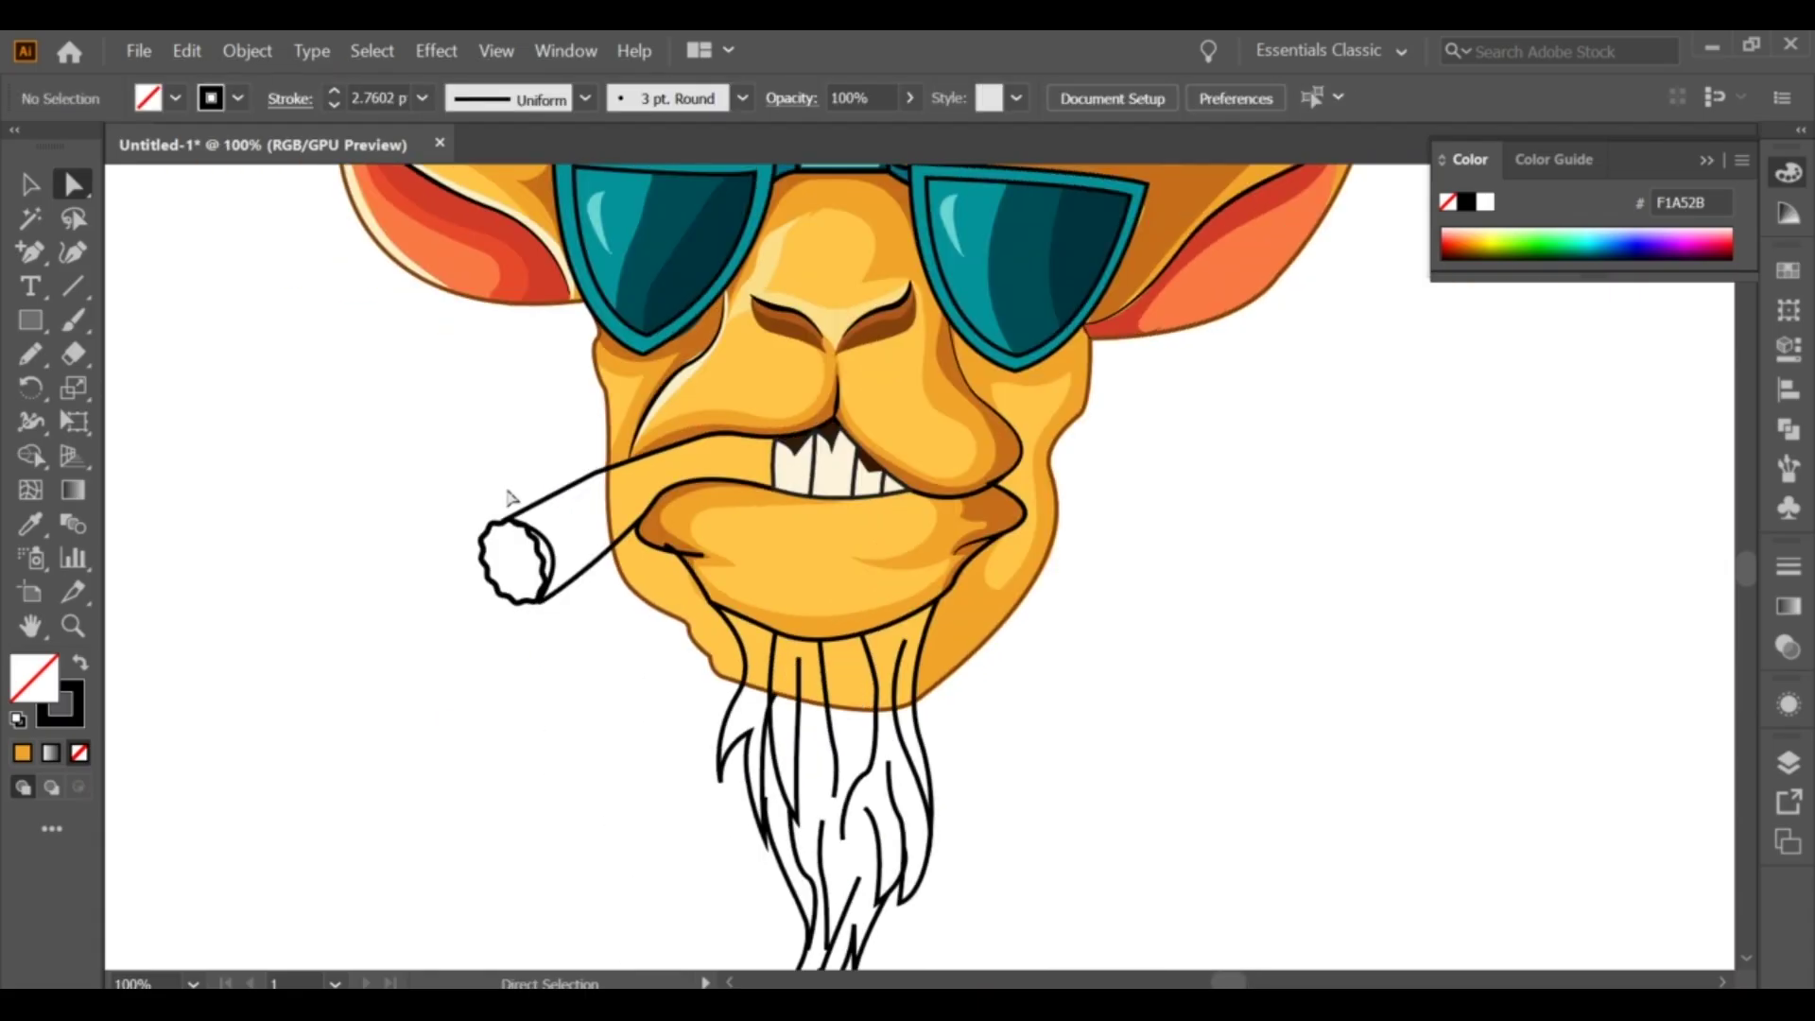
scroll(510, 498, up, 2)
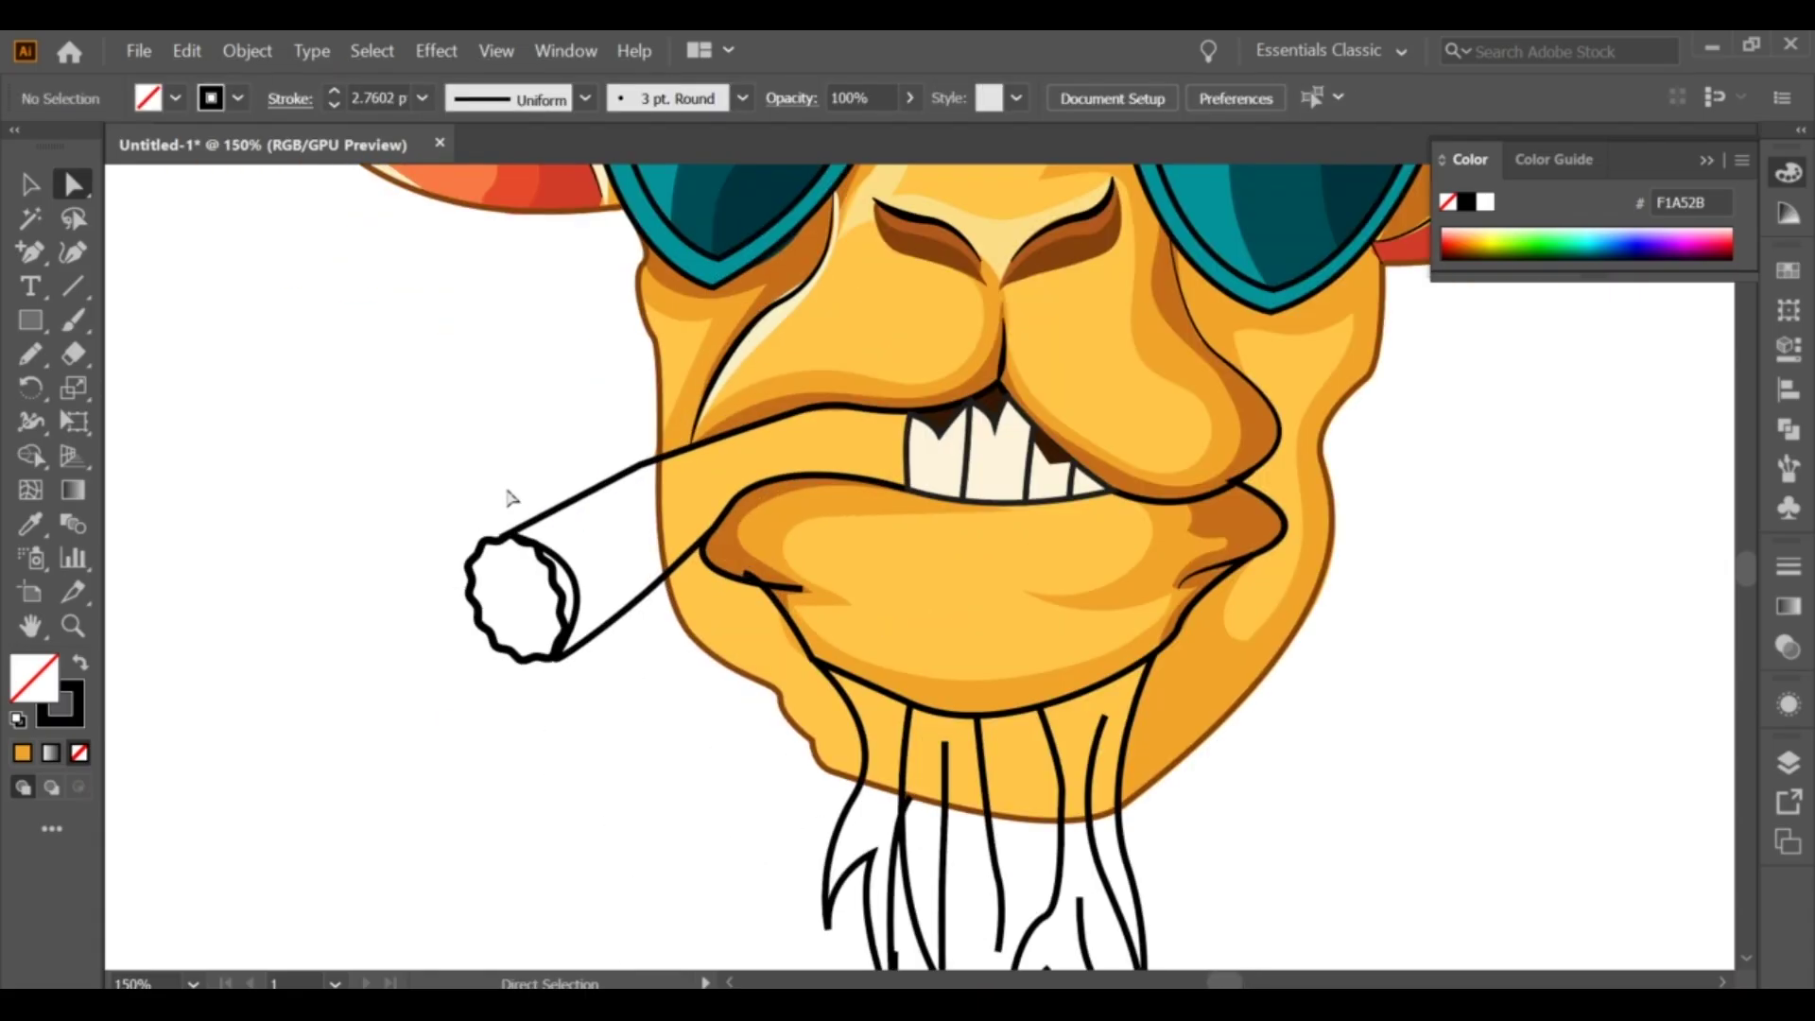
scroll(529, 492, up, 1)
Step: Trace the cigar body as a closed, fillable Pencil shape
key(n)
scroll(982, 330, up, 2)
drag(447, 473, 211, 593)
drag(211, 593, 670, 470)
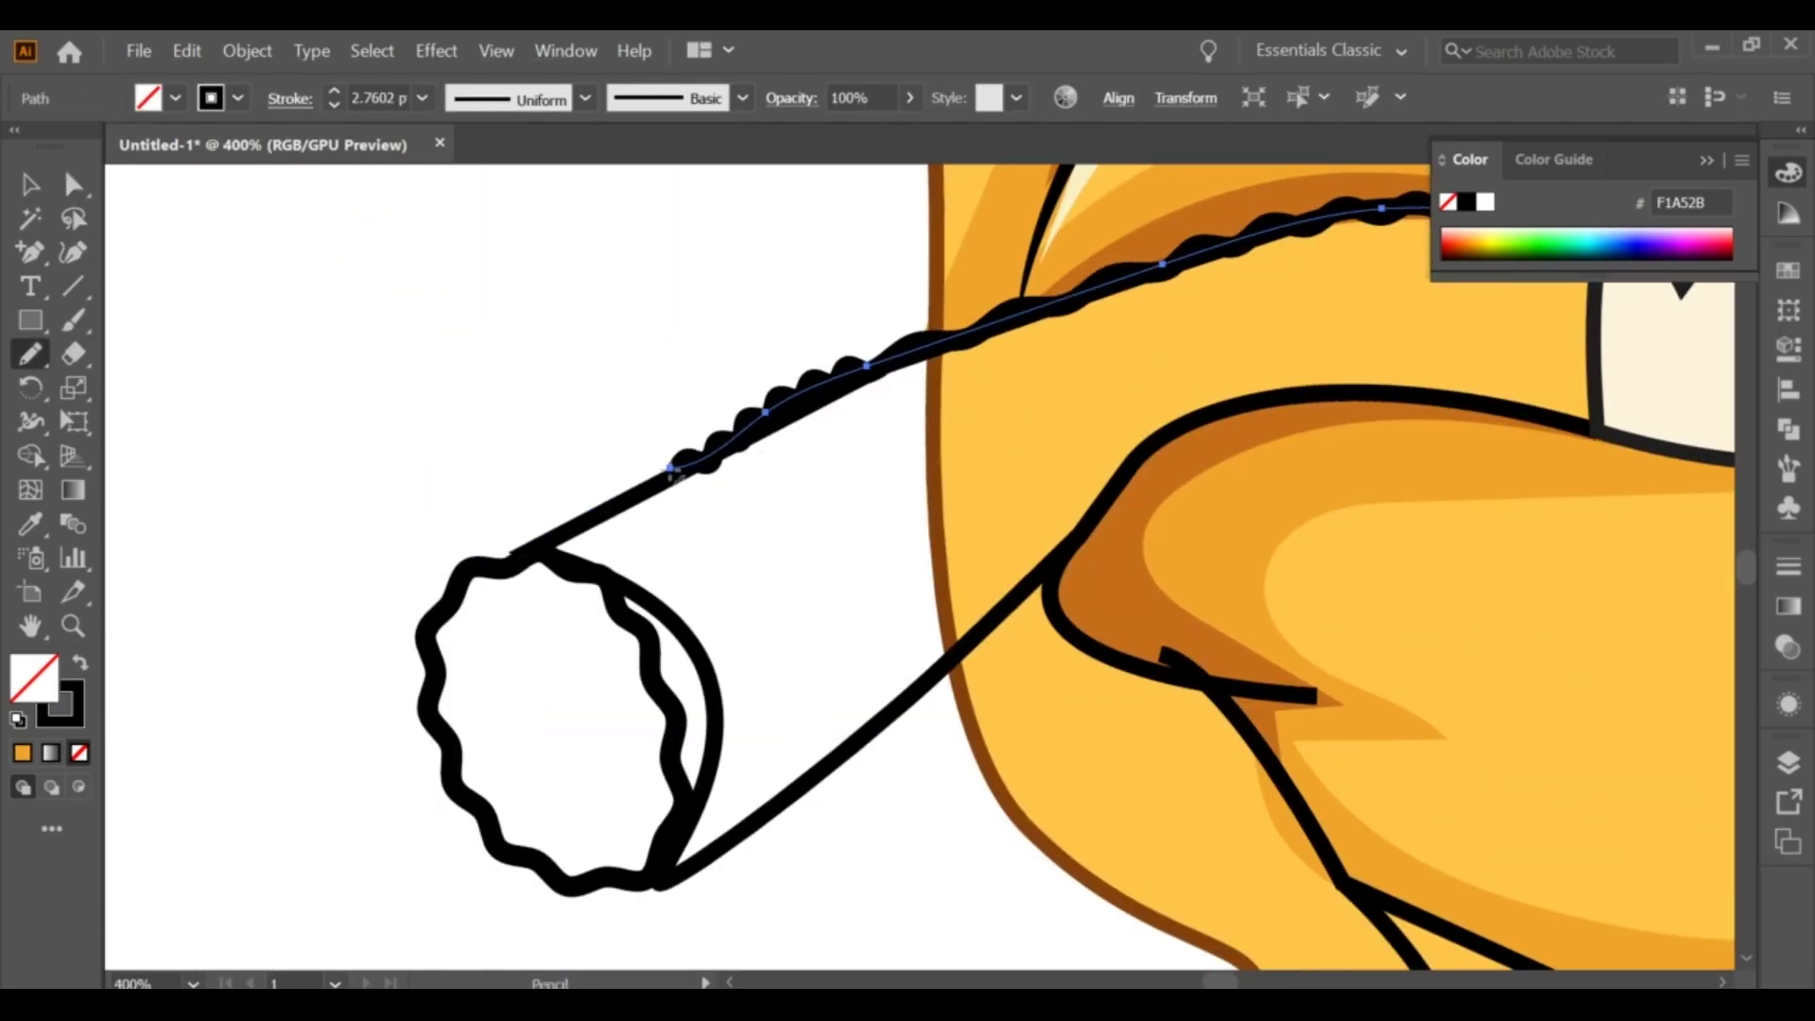
scroll(627, 555, down, 3)
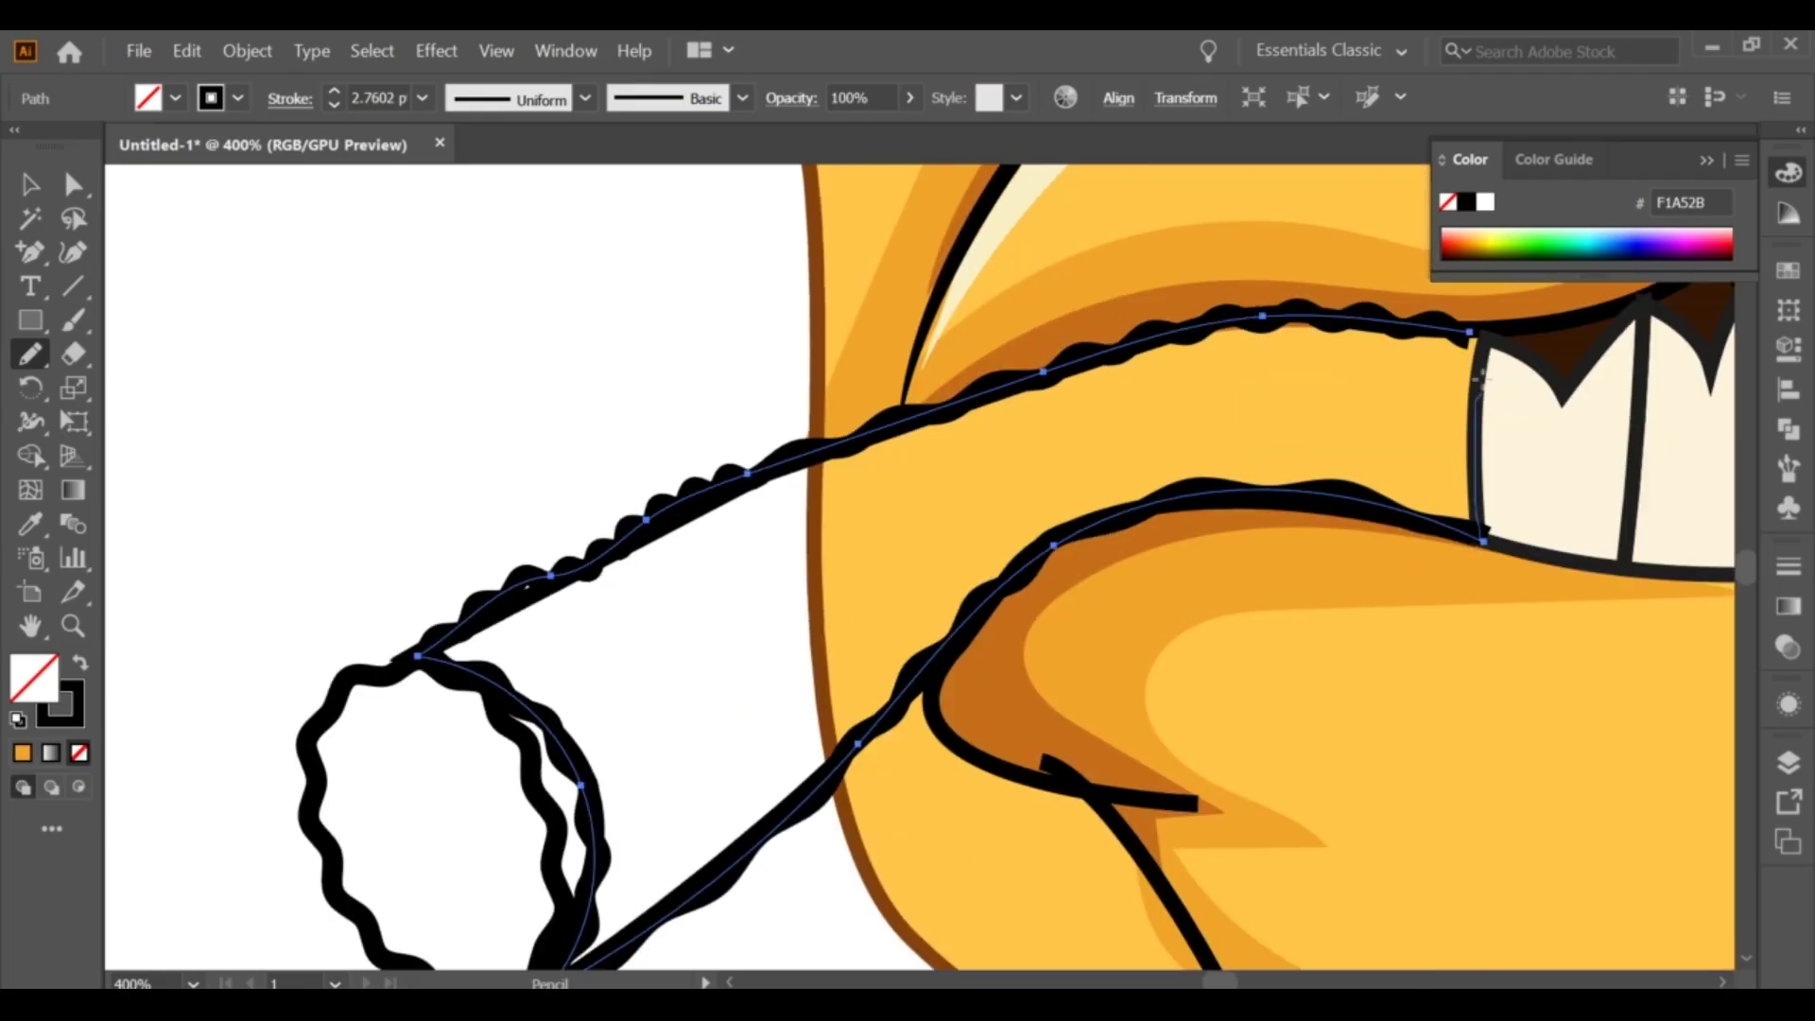
Step: Fill the cigar body with brown B95100 using the Eyedropper
key(i)
click(154, 434)
scroll(719, 629, up, 2)
scroll(718, 629, down, 2)
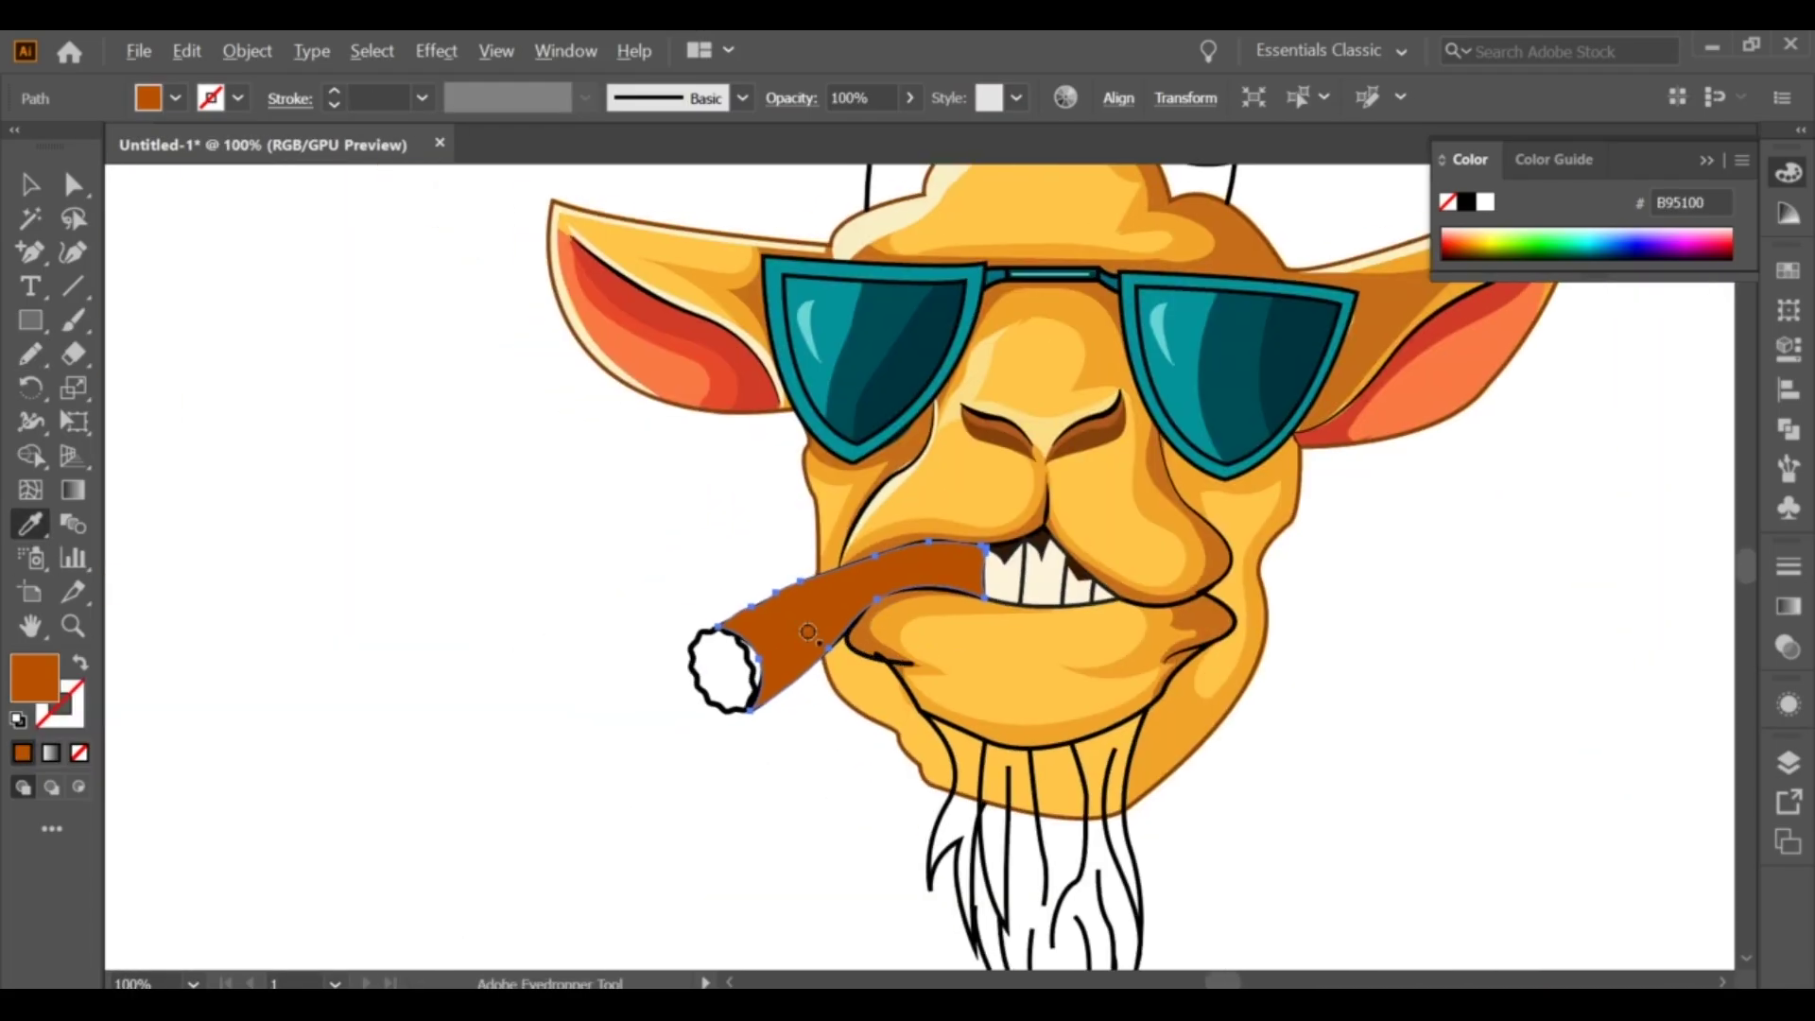
Step: Try sending the brown cigar behind the face, then undo to keep it in front
key(v)
right_click(865, 567)
click(1191, 588)
scroll(789, 744, up, 2)
key(ctrl+z)
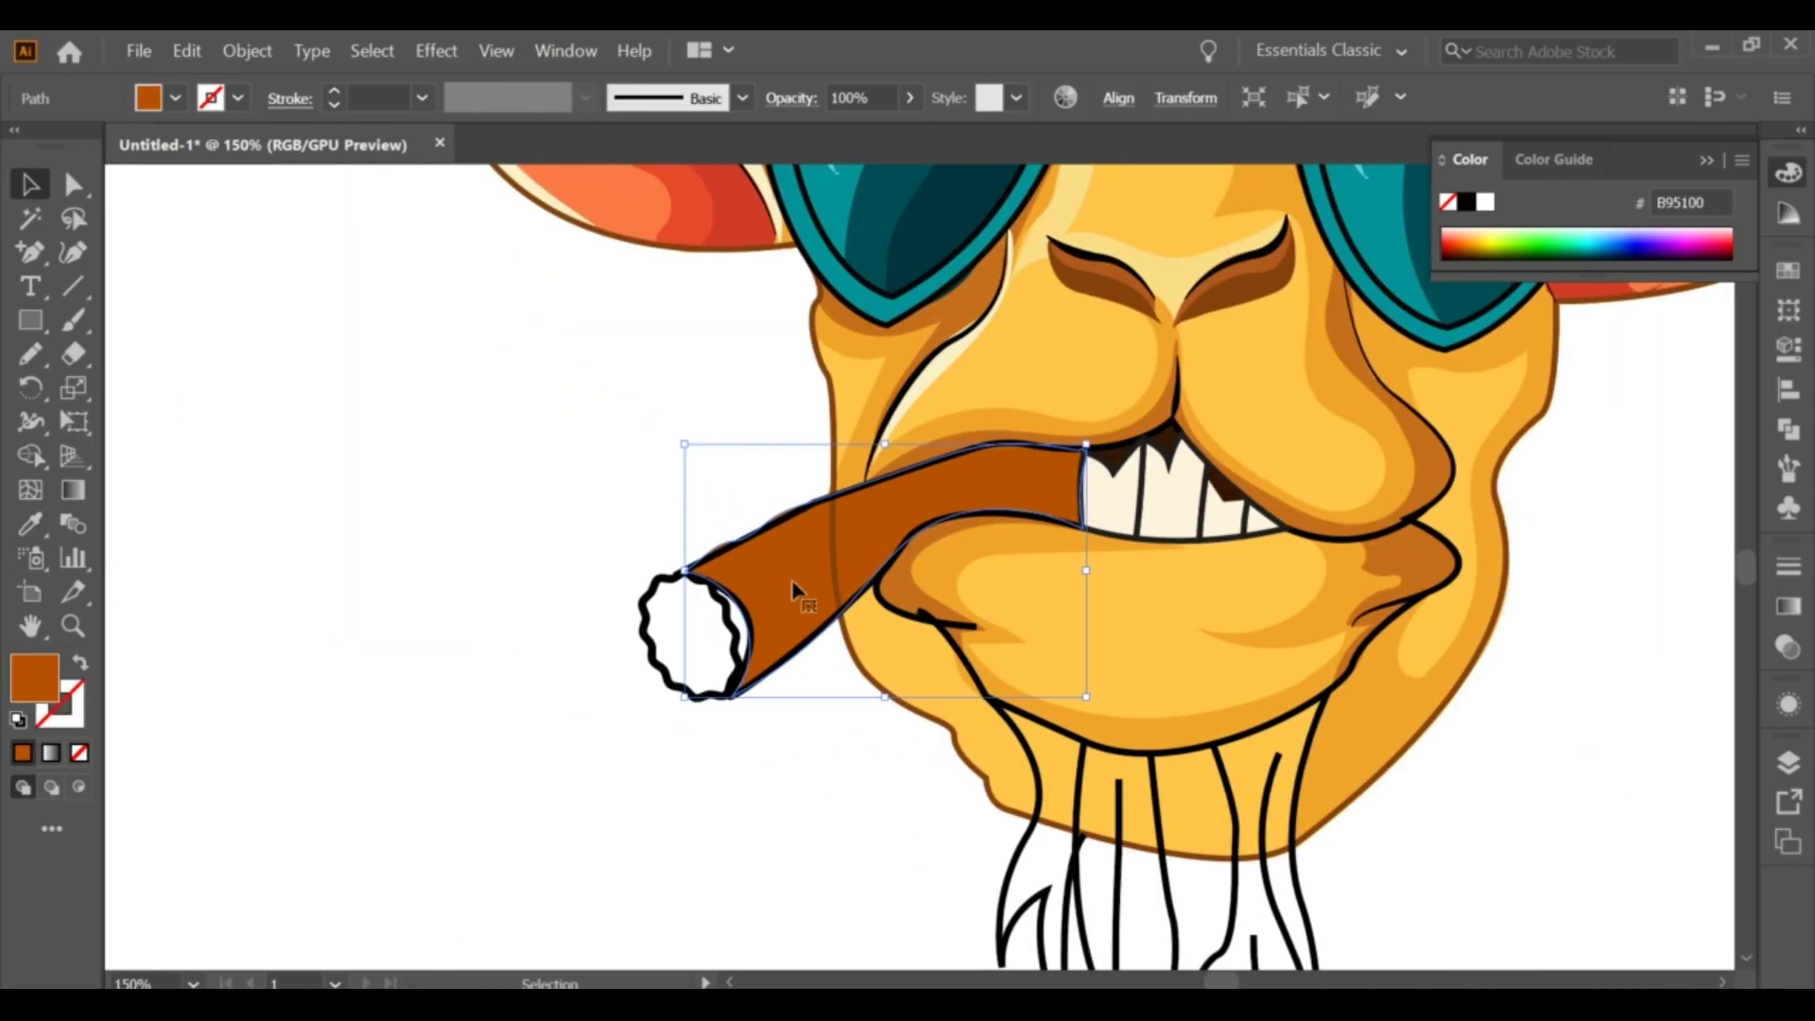
scroll(762, 595, up, 2)
scroll(904, 519, up, 1)
scroll(792, 482, up, 1)
Step: Adjust the cigar's upper and lower edge anchors where it meets the lip
key(a)
drag(791, 470, 809, 484)
drag(645, 553, 679, 555)
click(1138, 782)
click(1282, 591)
scroll(1282, 591, right, 5)
drag(913, 468, 895, 405)
drag(1164, 457, 1160, 465)
Step: Add an anchor point on the cigar's lower edge, then deselect and zoom out
click(609, 666)
key(Return)
key(ctrl+shift+a)
key(ctrl+minus)
key(ctrl+minus)
key(ctrl+minus)
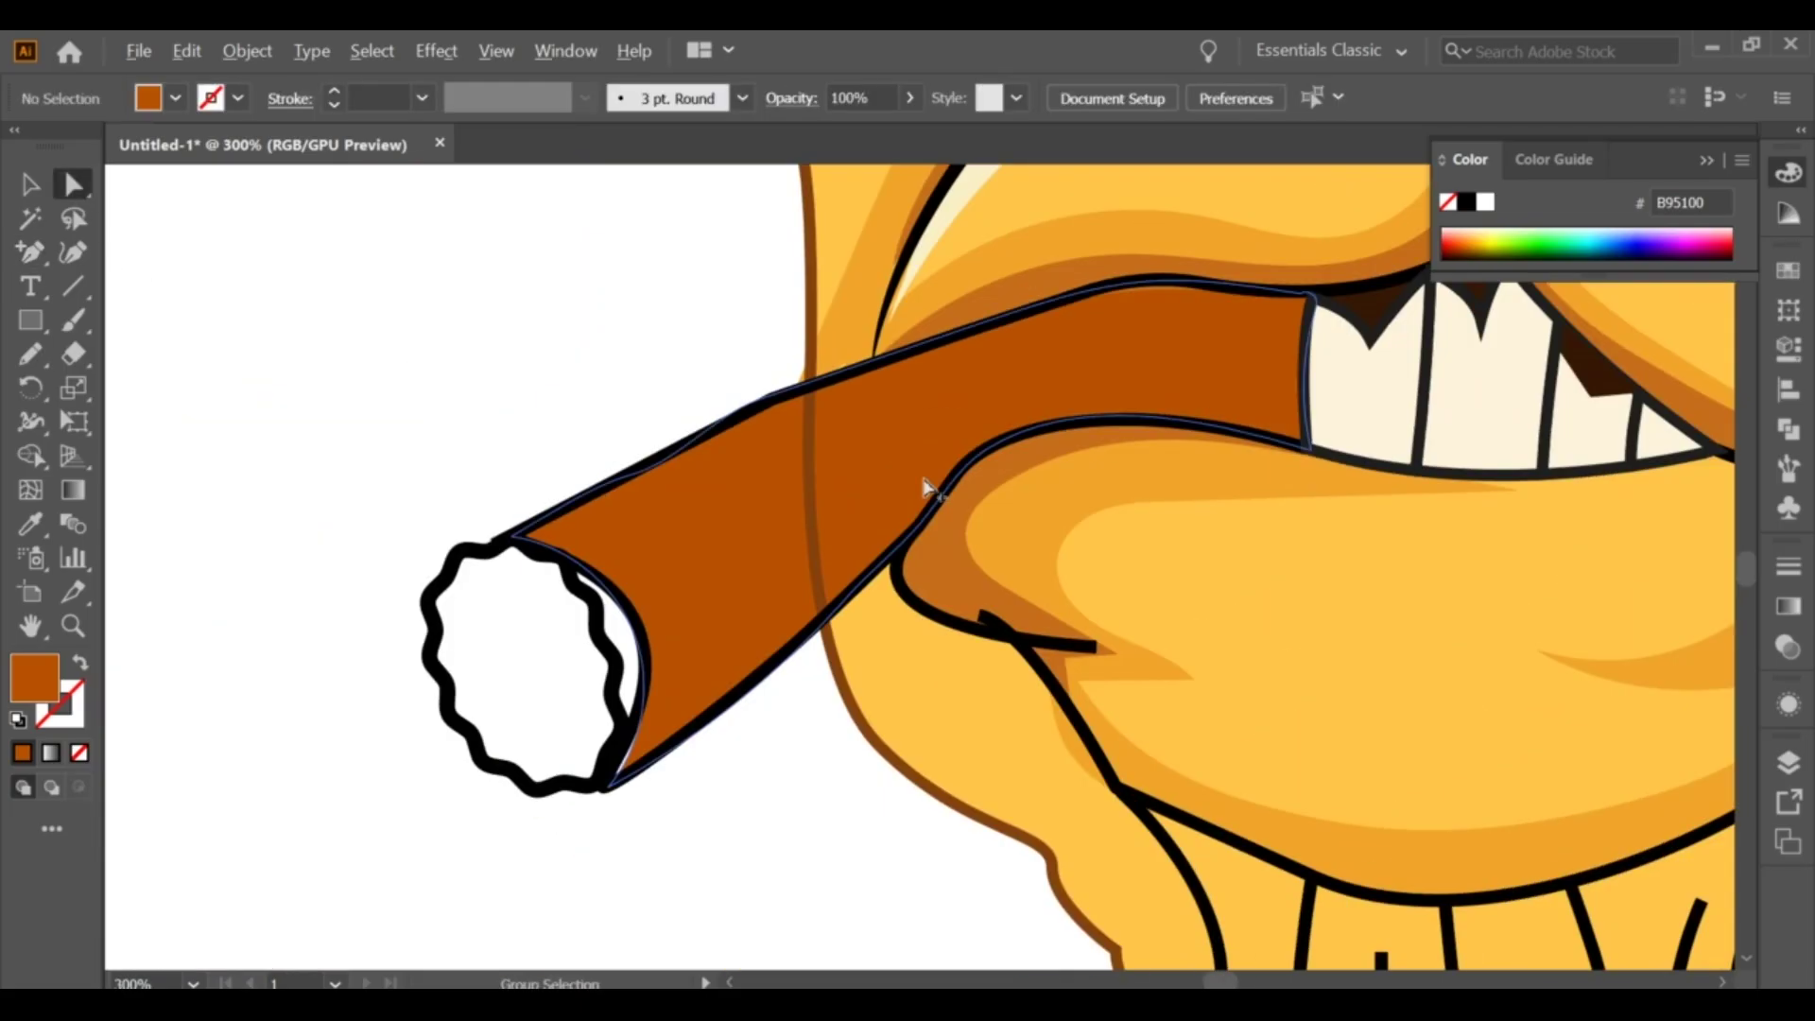
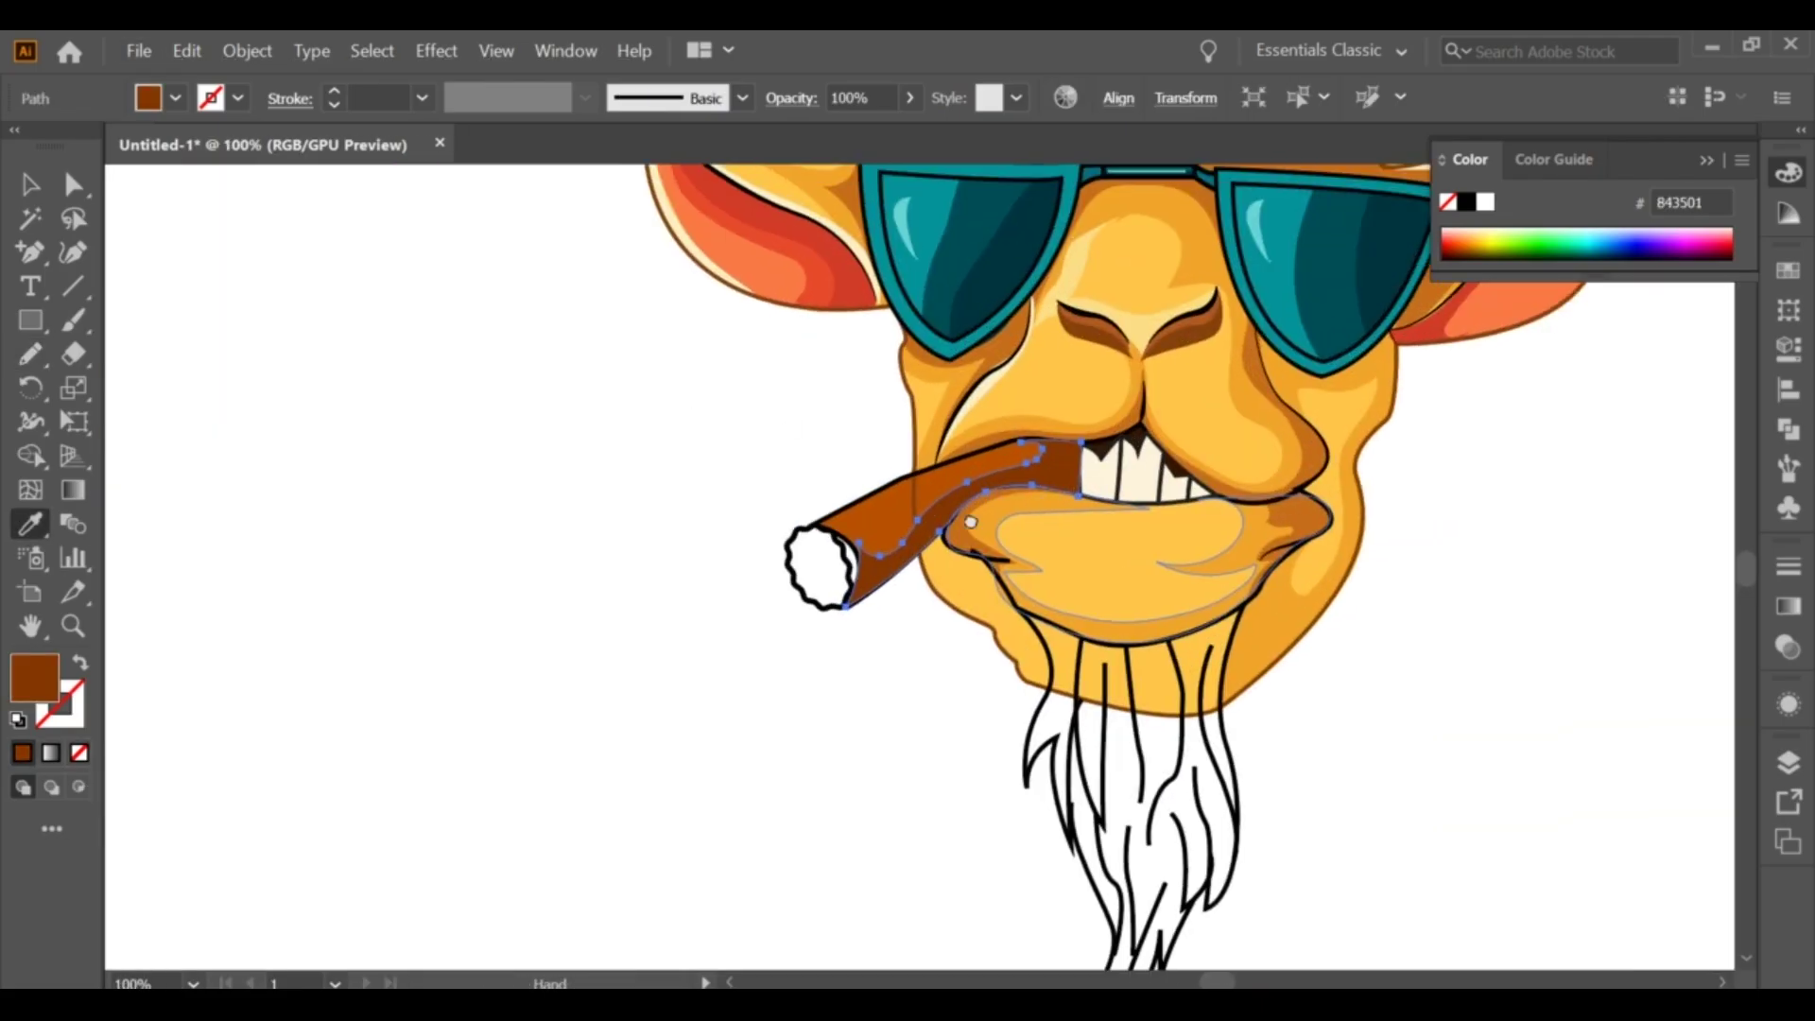
Step: Send the dark shadow path to the back, behind the cigar
right_click(915, 485)
click(1256, 940)
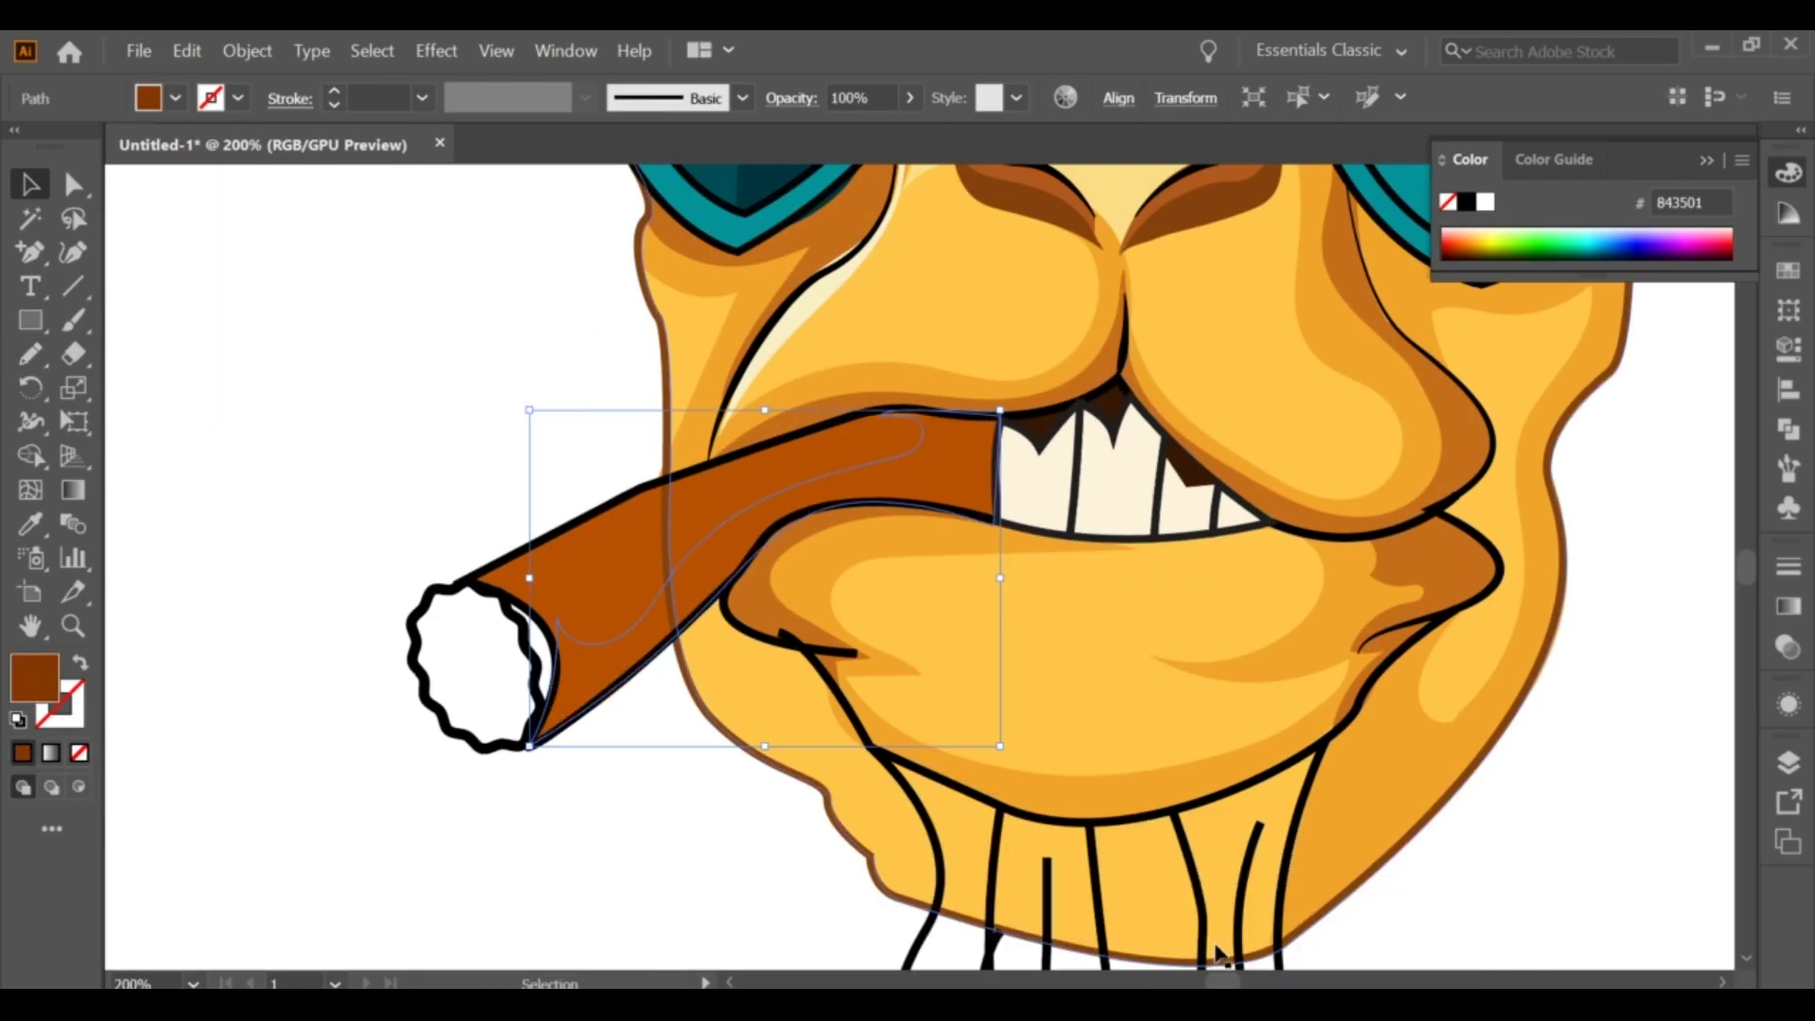
click(747, 799)
scroll(745, 787, down, 3)
scroll(562, 395, down, 2)
scroll(851, 567, up, 3)
scroll(1006, 601, down, 2)
Step: Fill the cigar body with brown swatches using the Eyedropper
click(1078, 686)
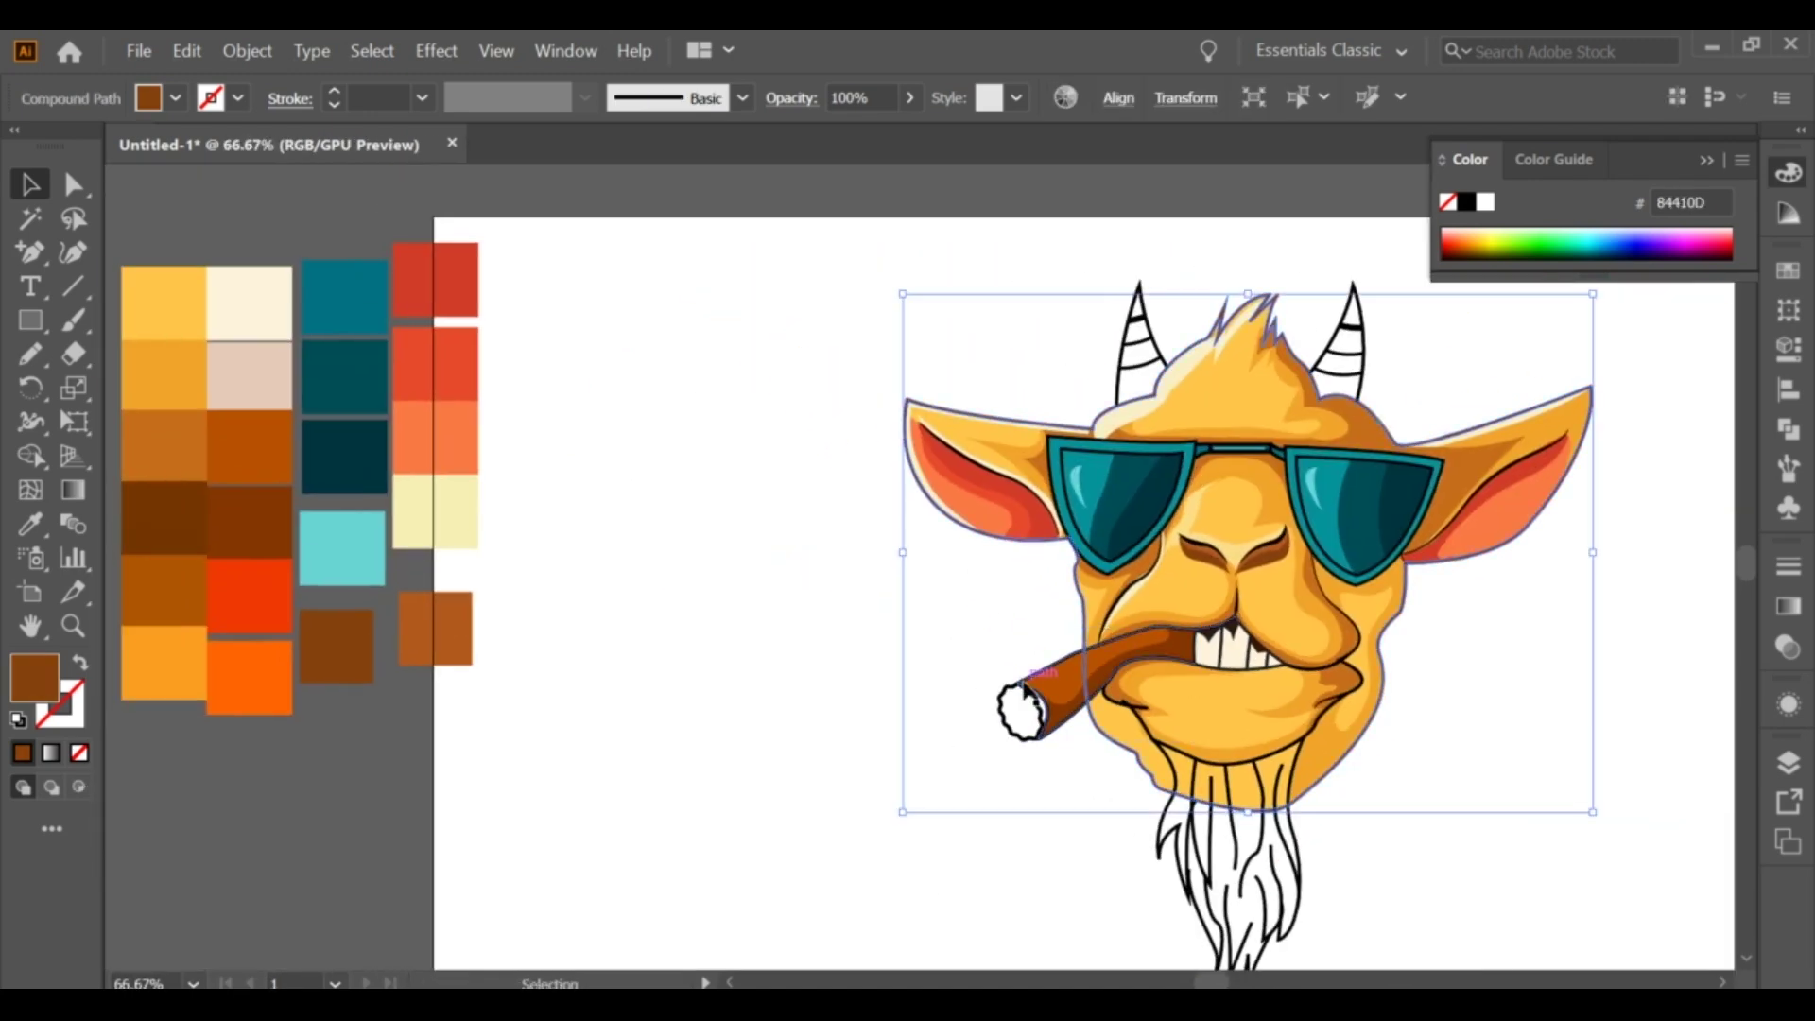
key(i)
click(29, 187)
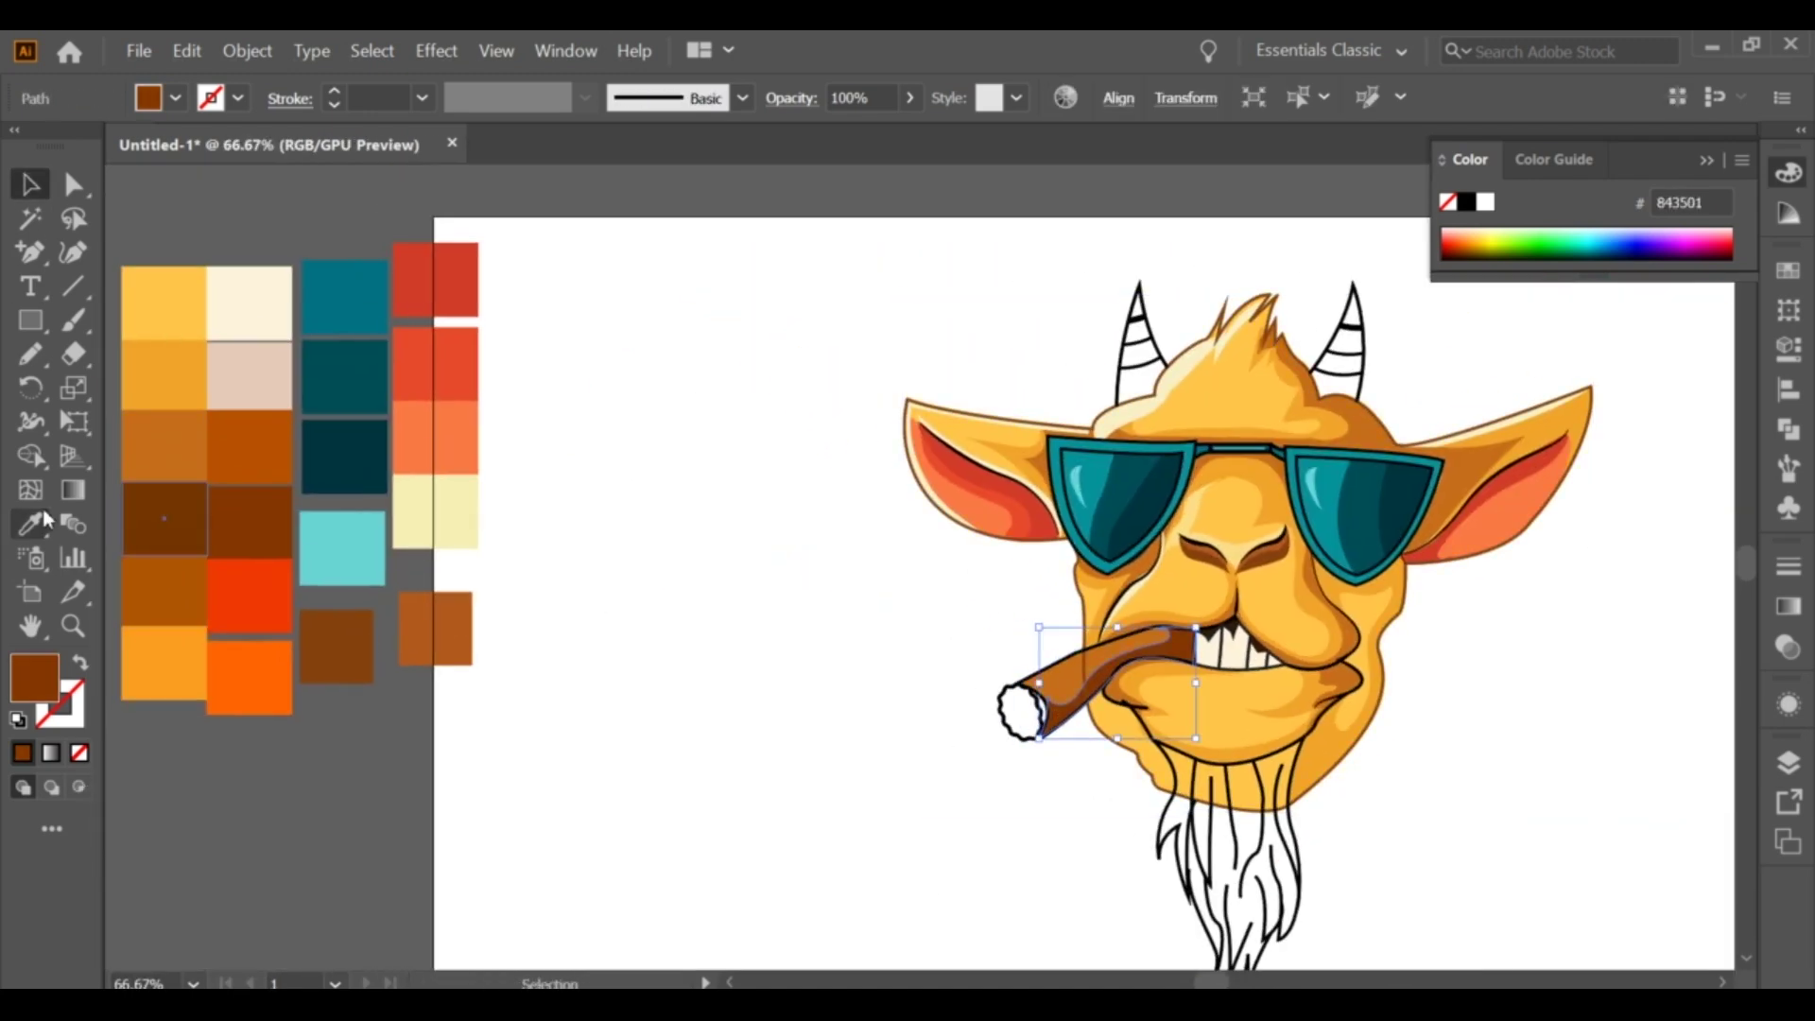
click(29, 184)
click(629, 341)
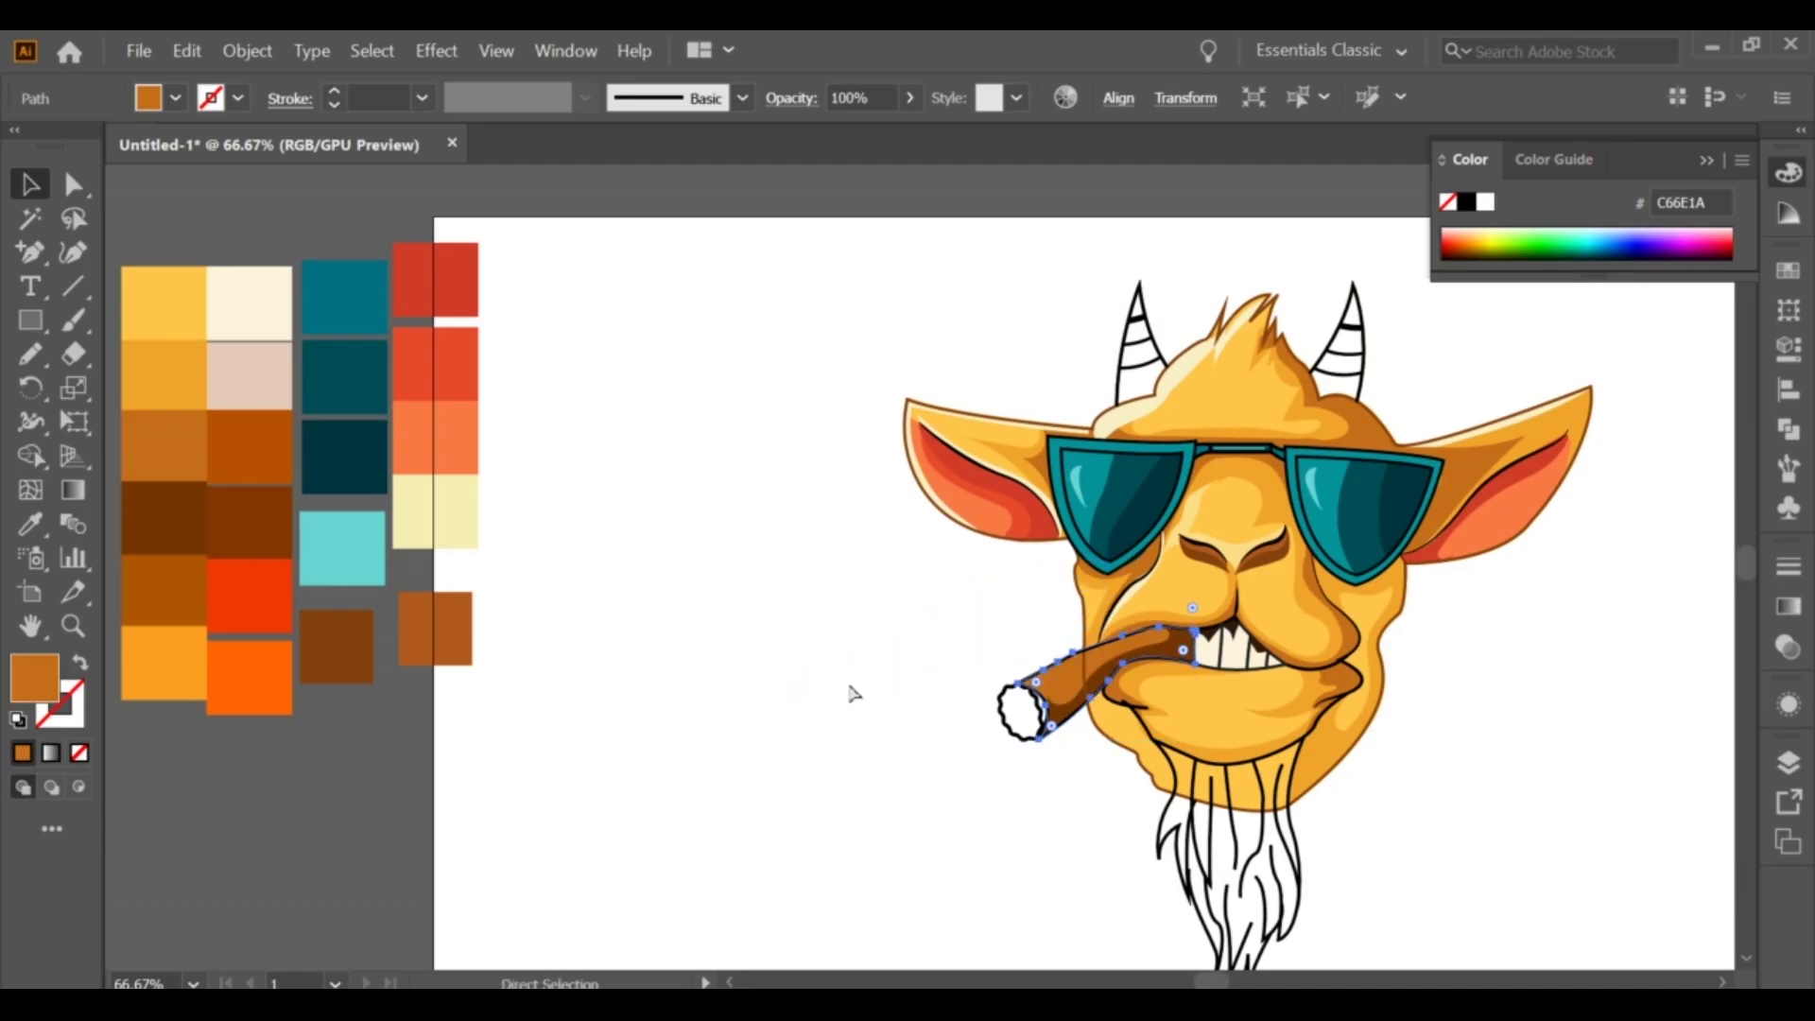
key(i)
click(1052, 728)
click(246, 450)
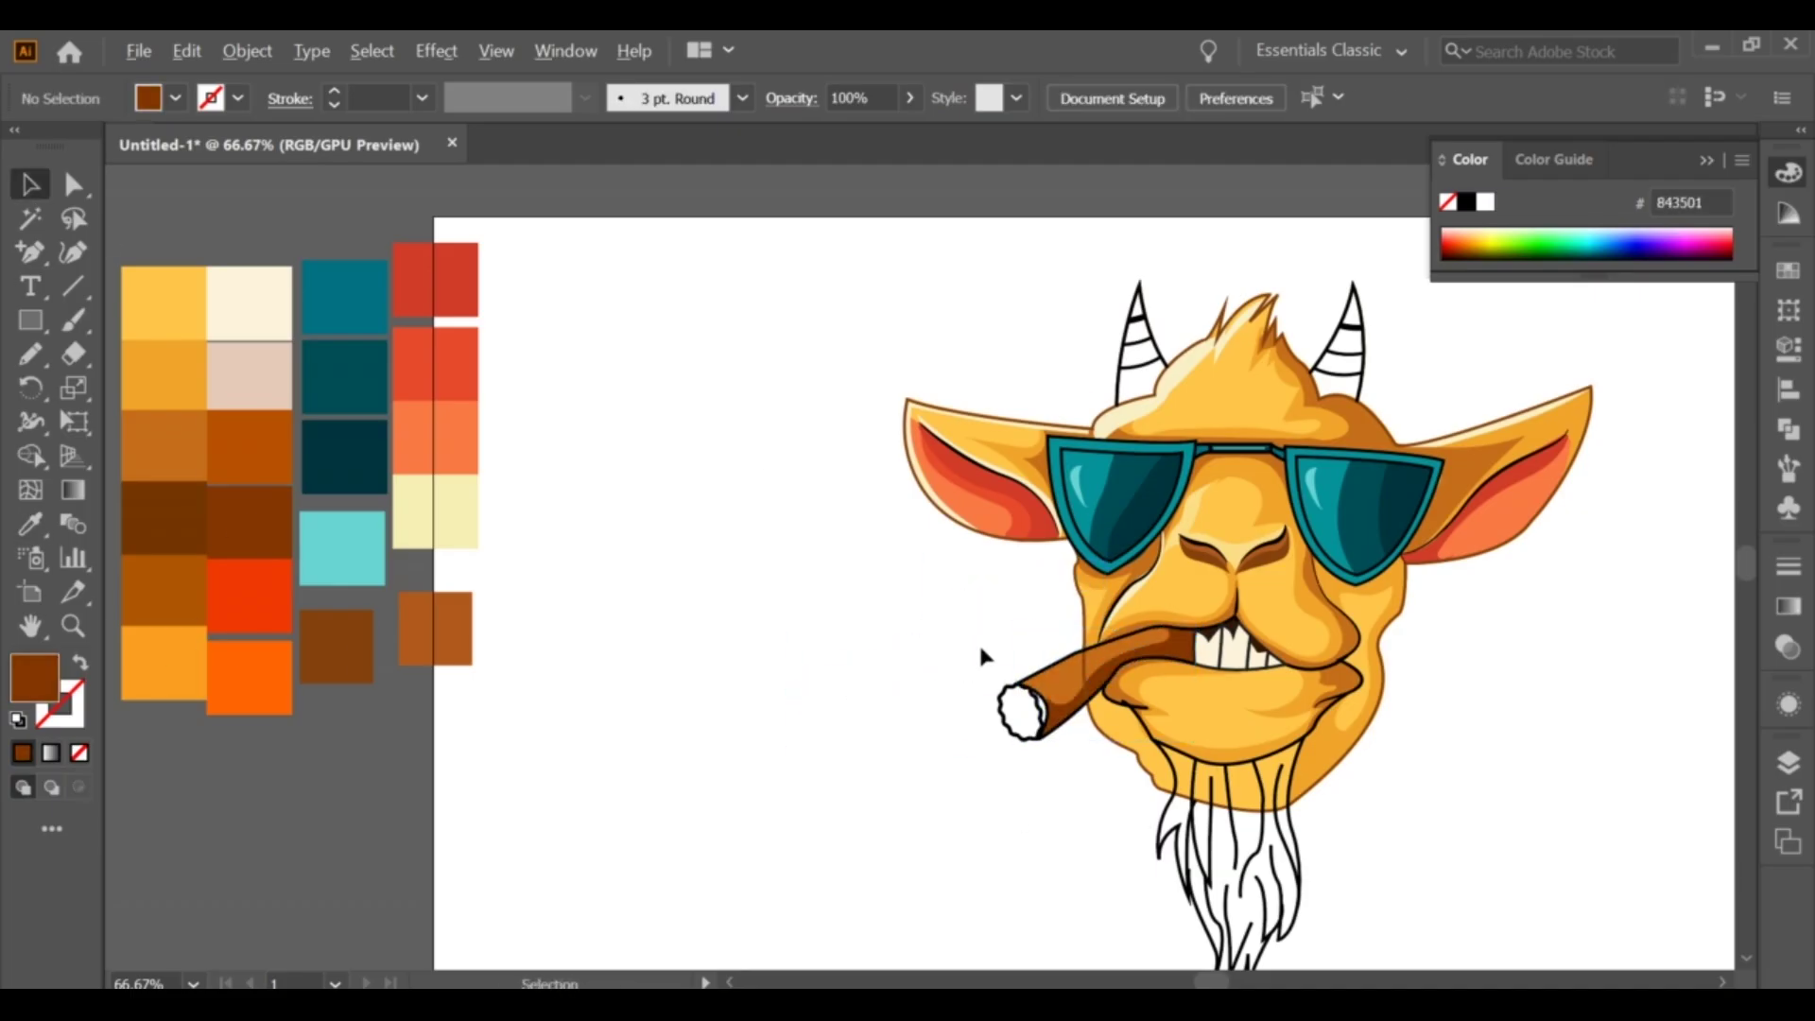
Step: Pencil a highlight along the cigar's top and fill it with a lightened orange
scroll(1138, 688, up, 4)
click(1402, 421)
scroll(1402, 420, down, 4)
key(ctrl+shift+a)
scroll(1240, 521, up, 4)
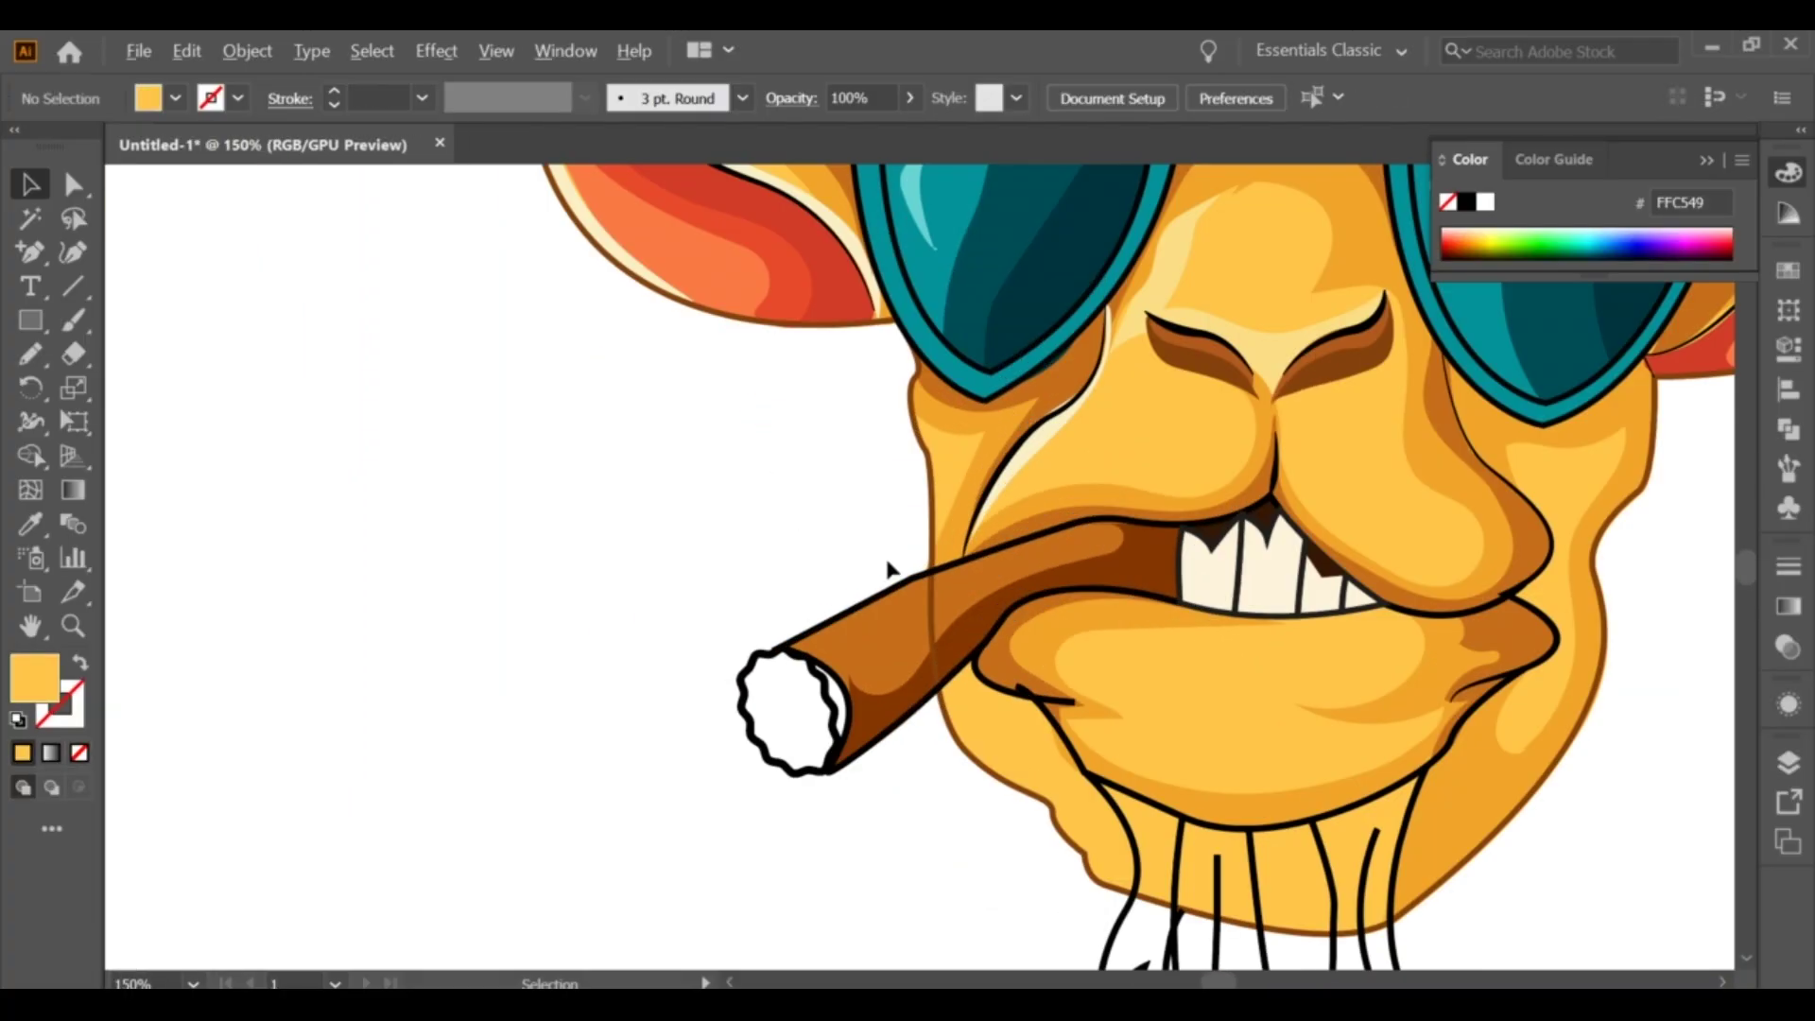
key(n)
drag(779, 676, 597, 746)
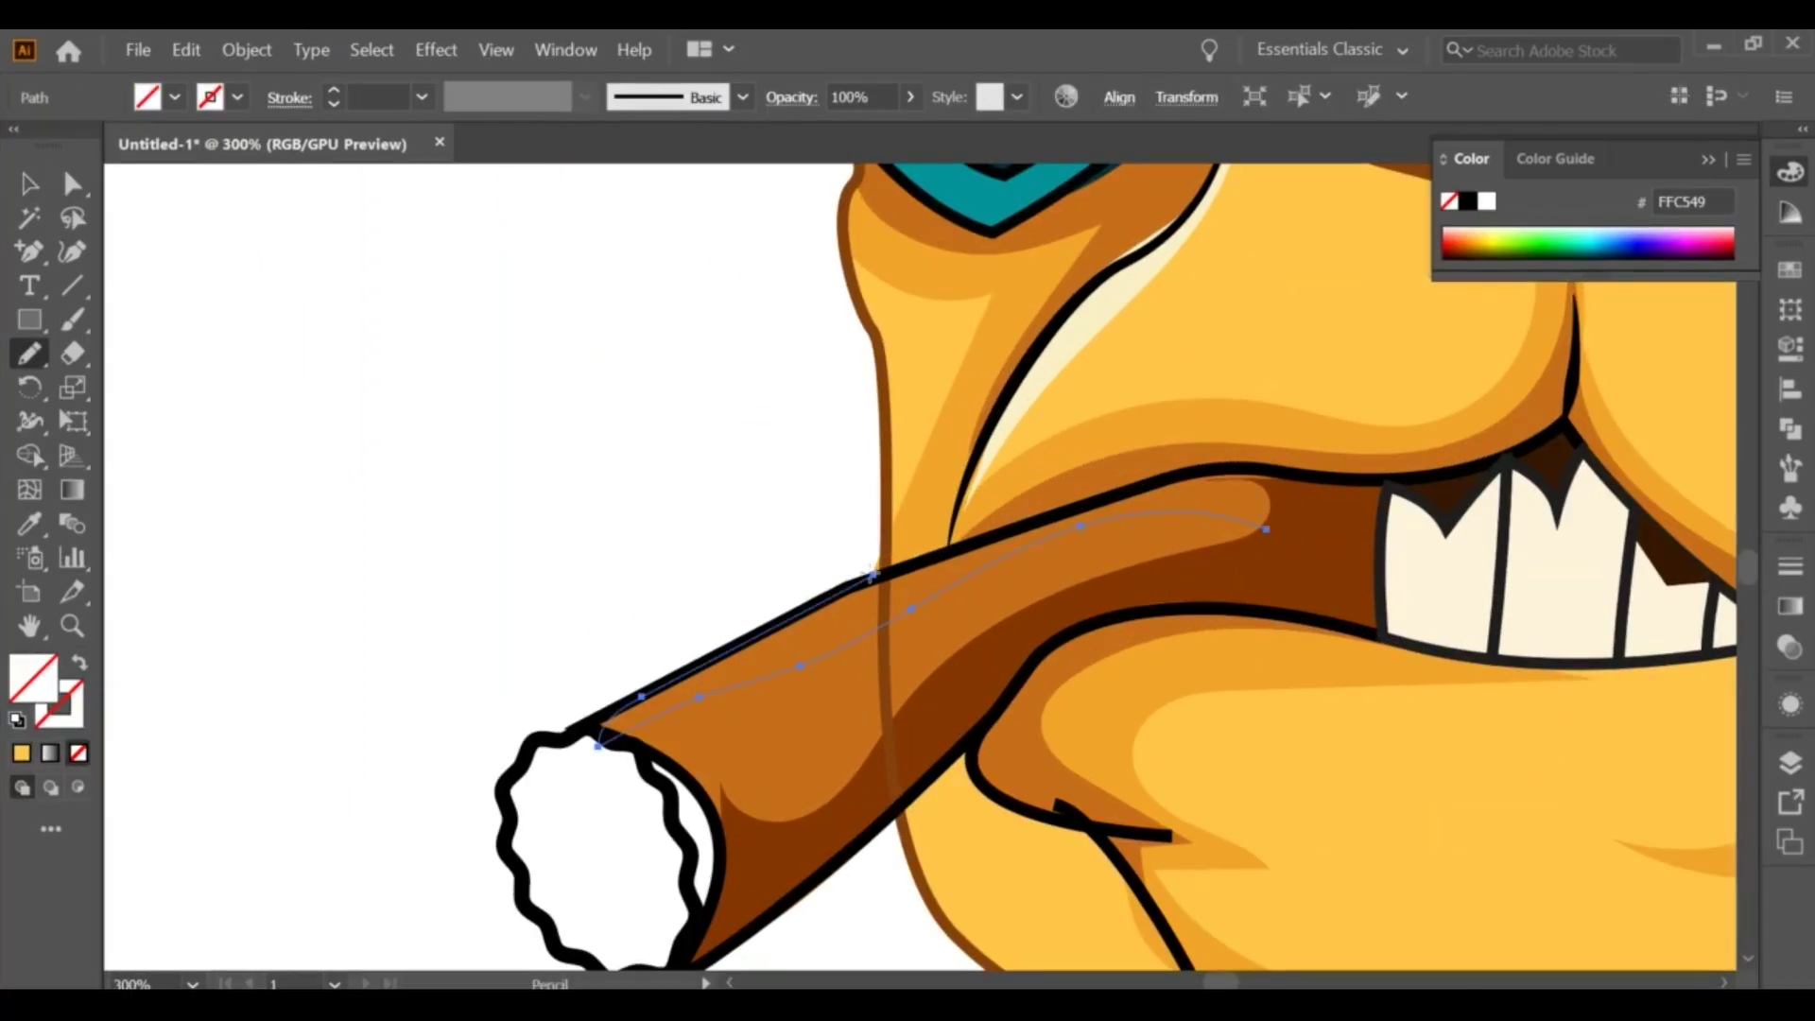
key(i)
click(791, 709)
double_click(33, 679)
click(1129, 437)
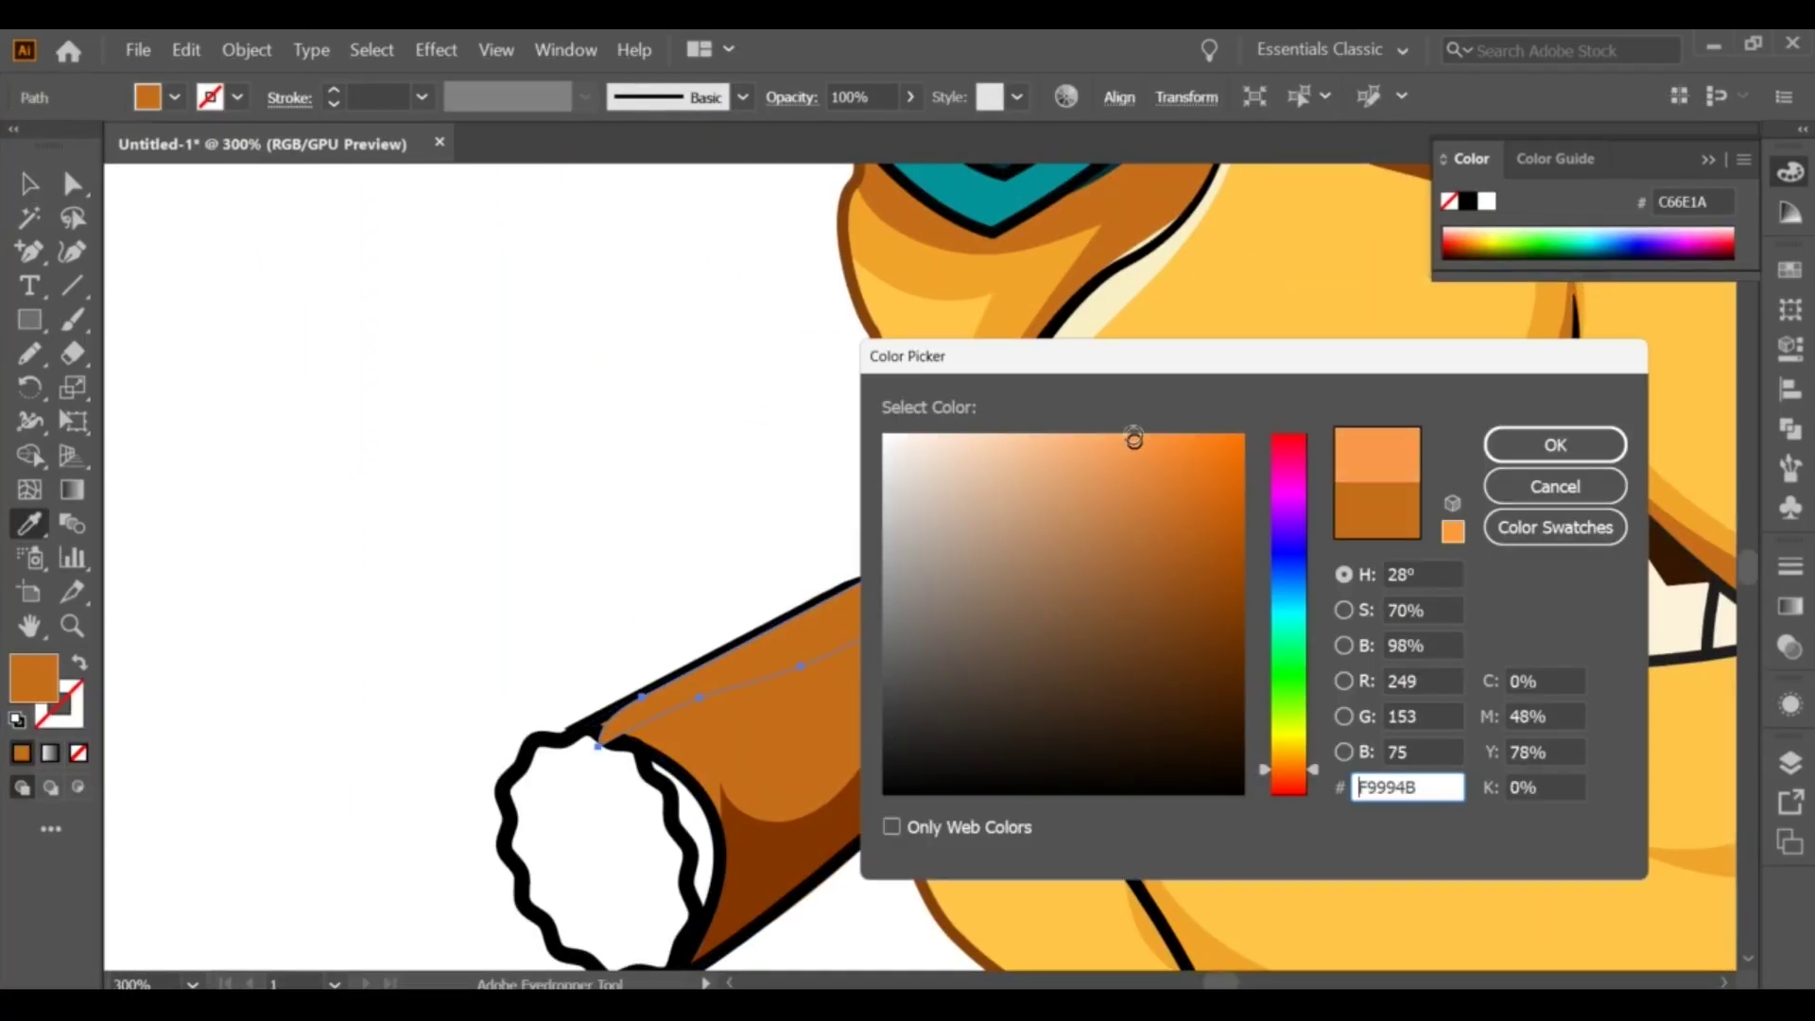
click(1523, 460)
Step: Fill the cigar tip with red-orange from the swatches
right_click(898, 582)
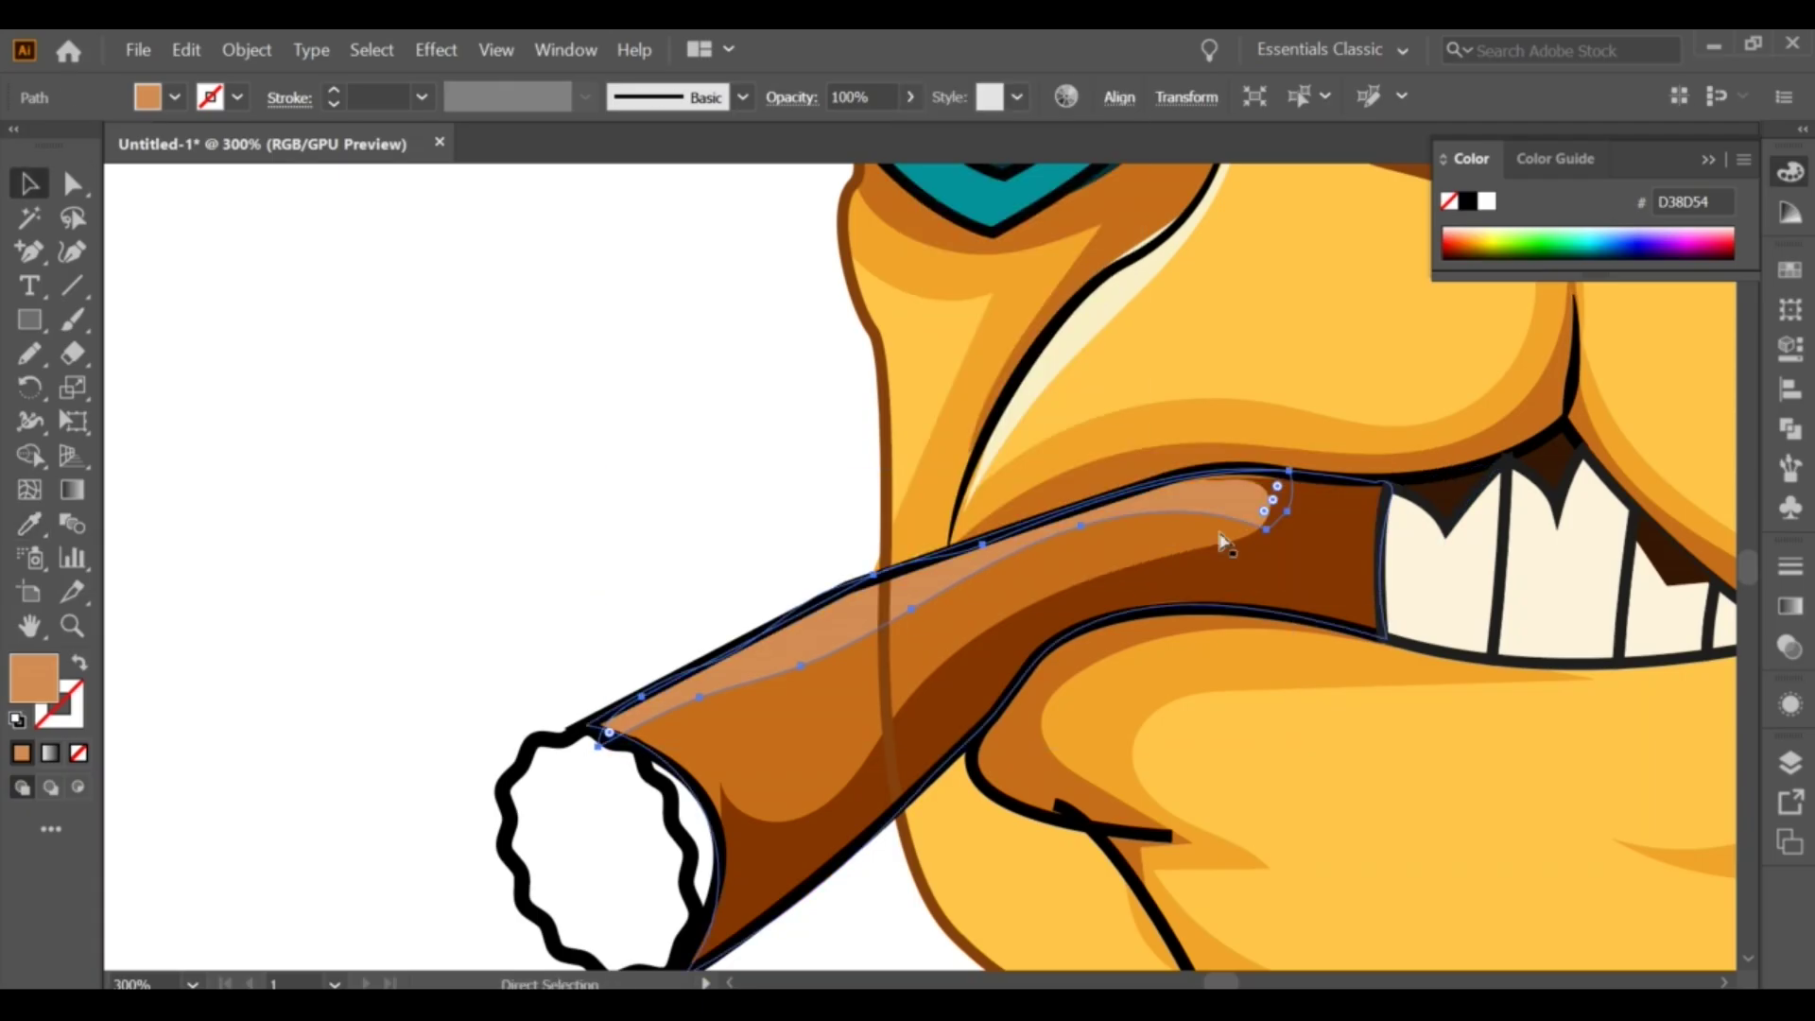
key(ctrl+shift+a)
scroll(717, 372, down, 4)
scroll(659, 504, up, 3)
click(674, 484)
scroll(627, 567, down, 2)
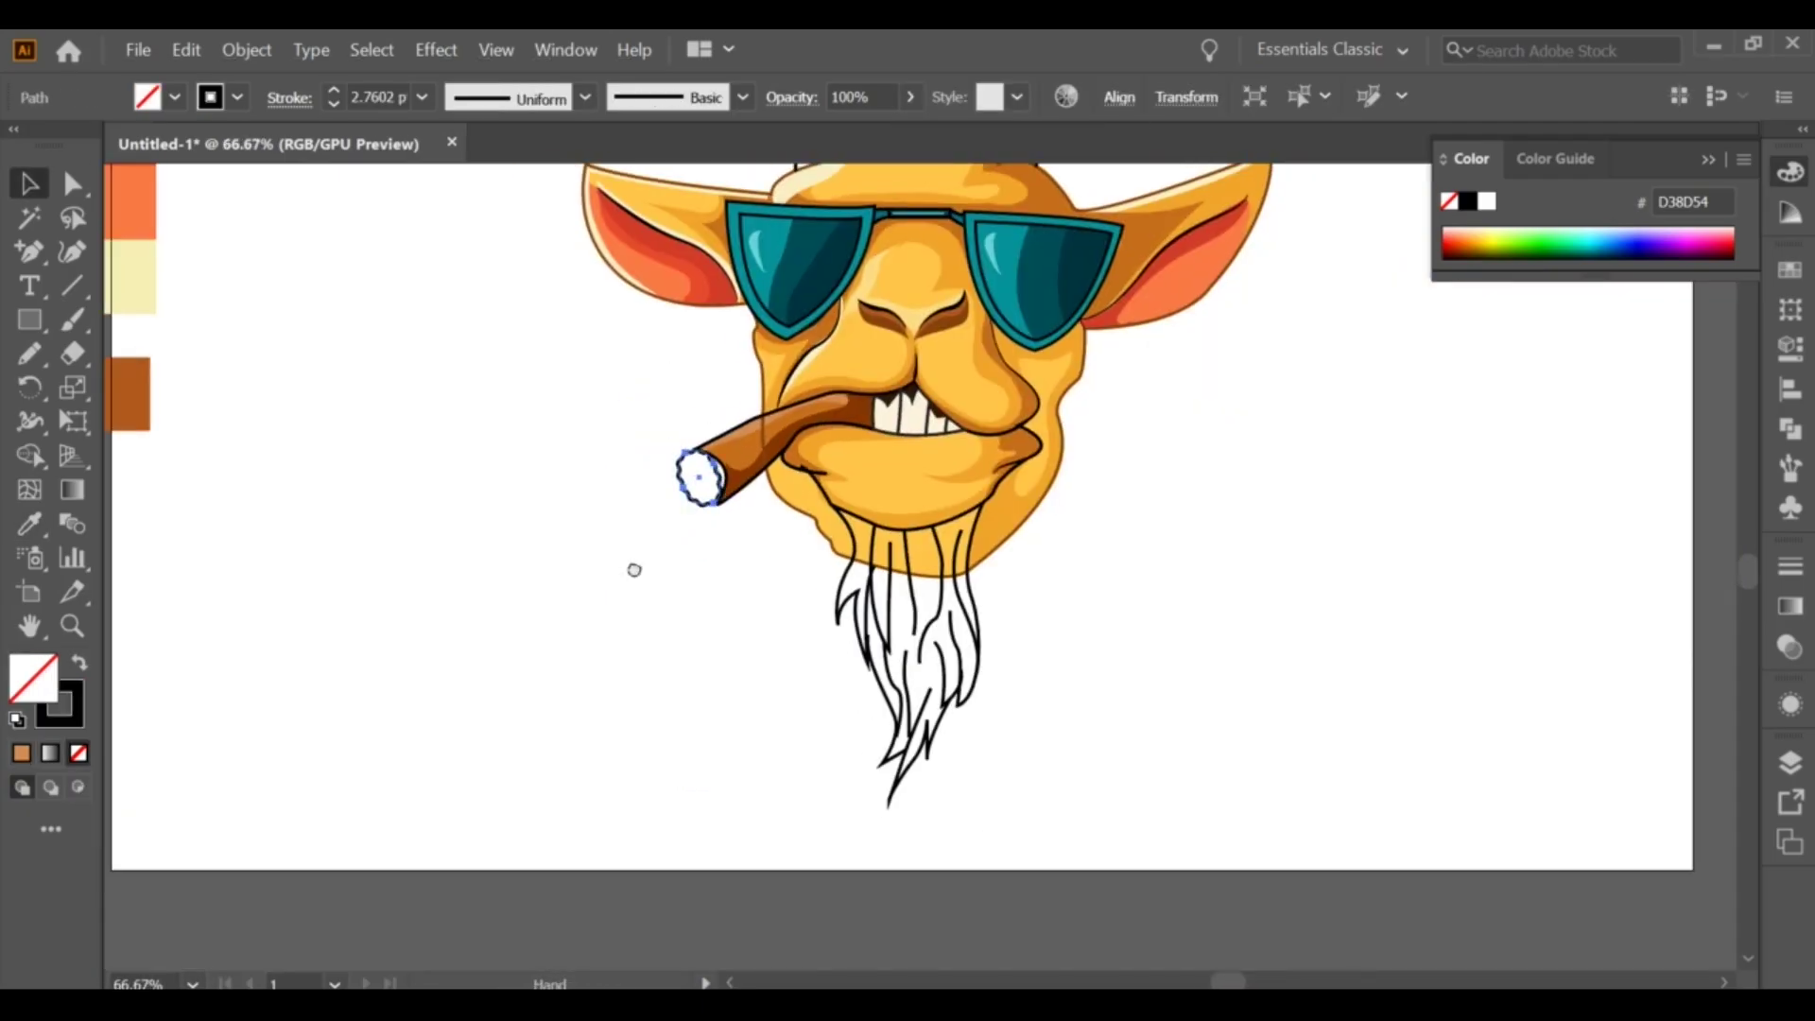
scroll(628, 568, down, 1)
key(i)
click(241, 589)
Step: Pencil a glow shape inside the cigar tip and fill it bright orange
key(v)
key(ctrl+shift+a)
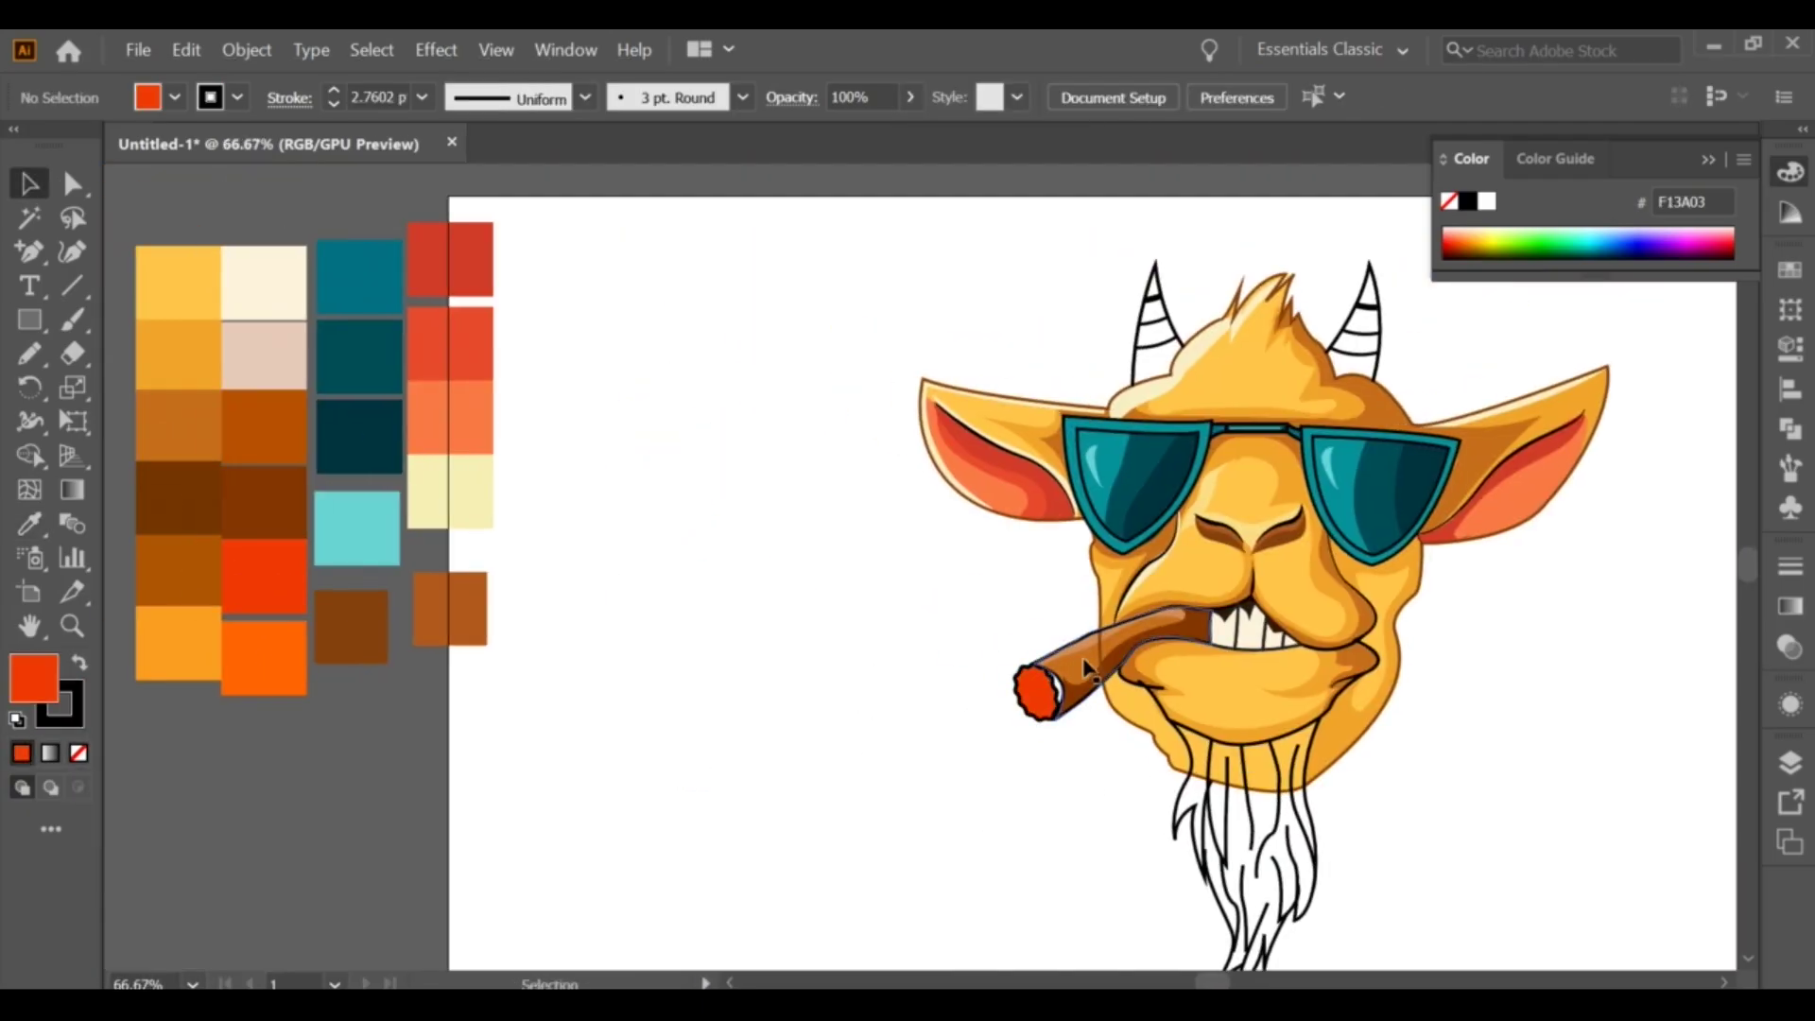
click(1073, 650)
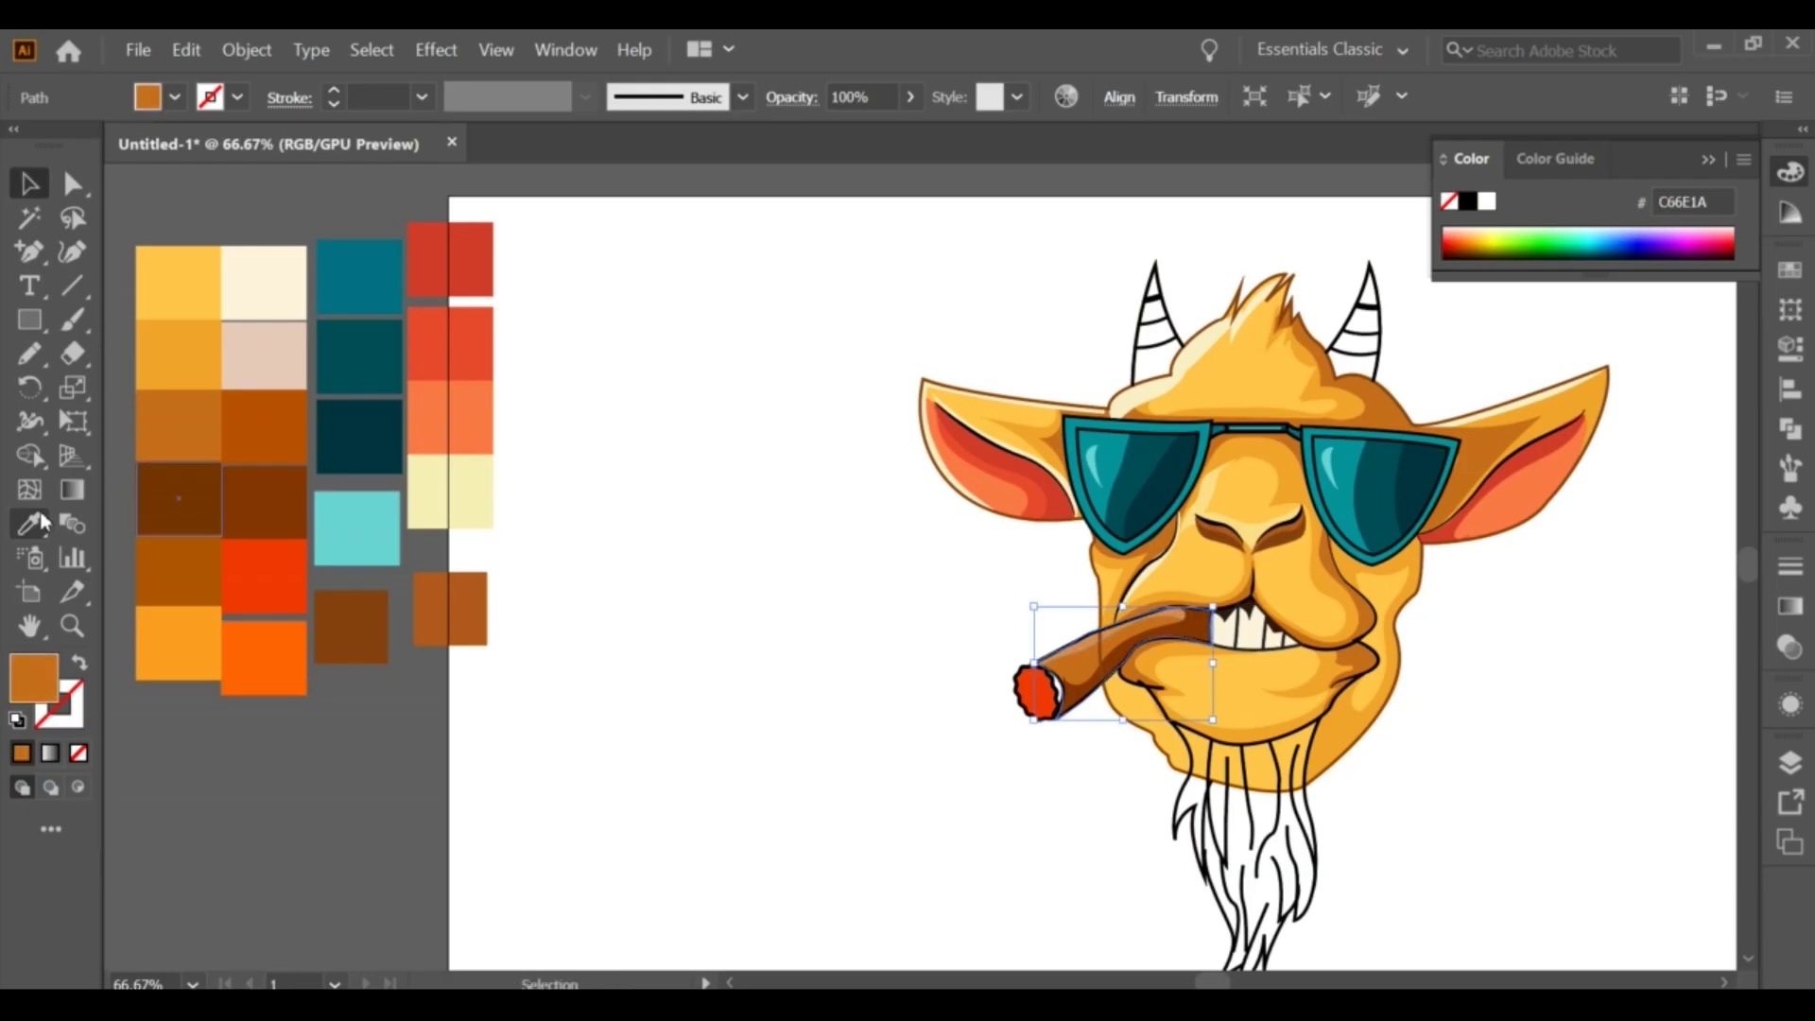
key(ctrl+shift+a)
scroll(1033, 716, up, 3)
scroll(1002, 704, up, 2)
key(n)
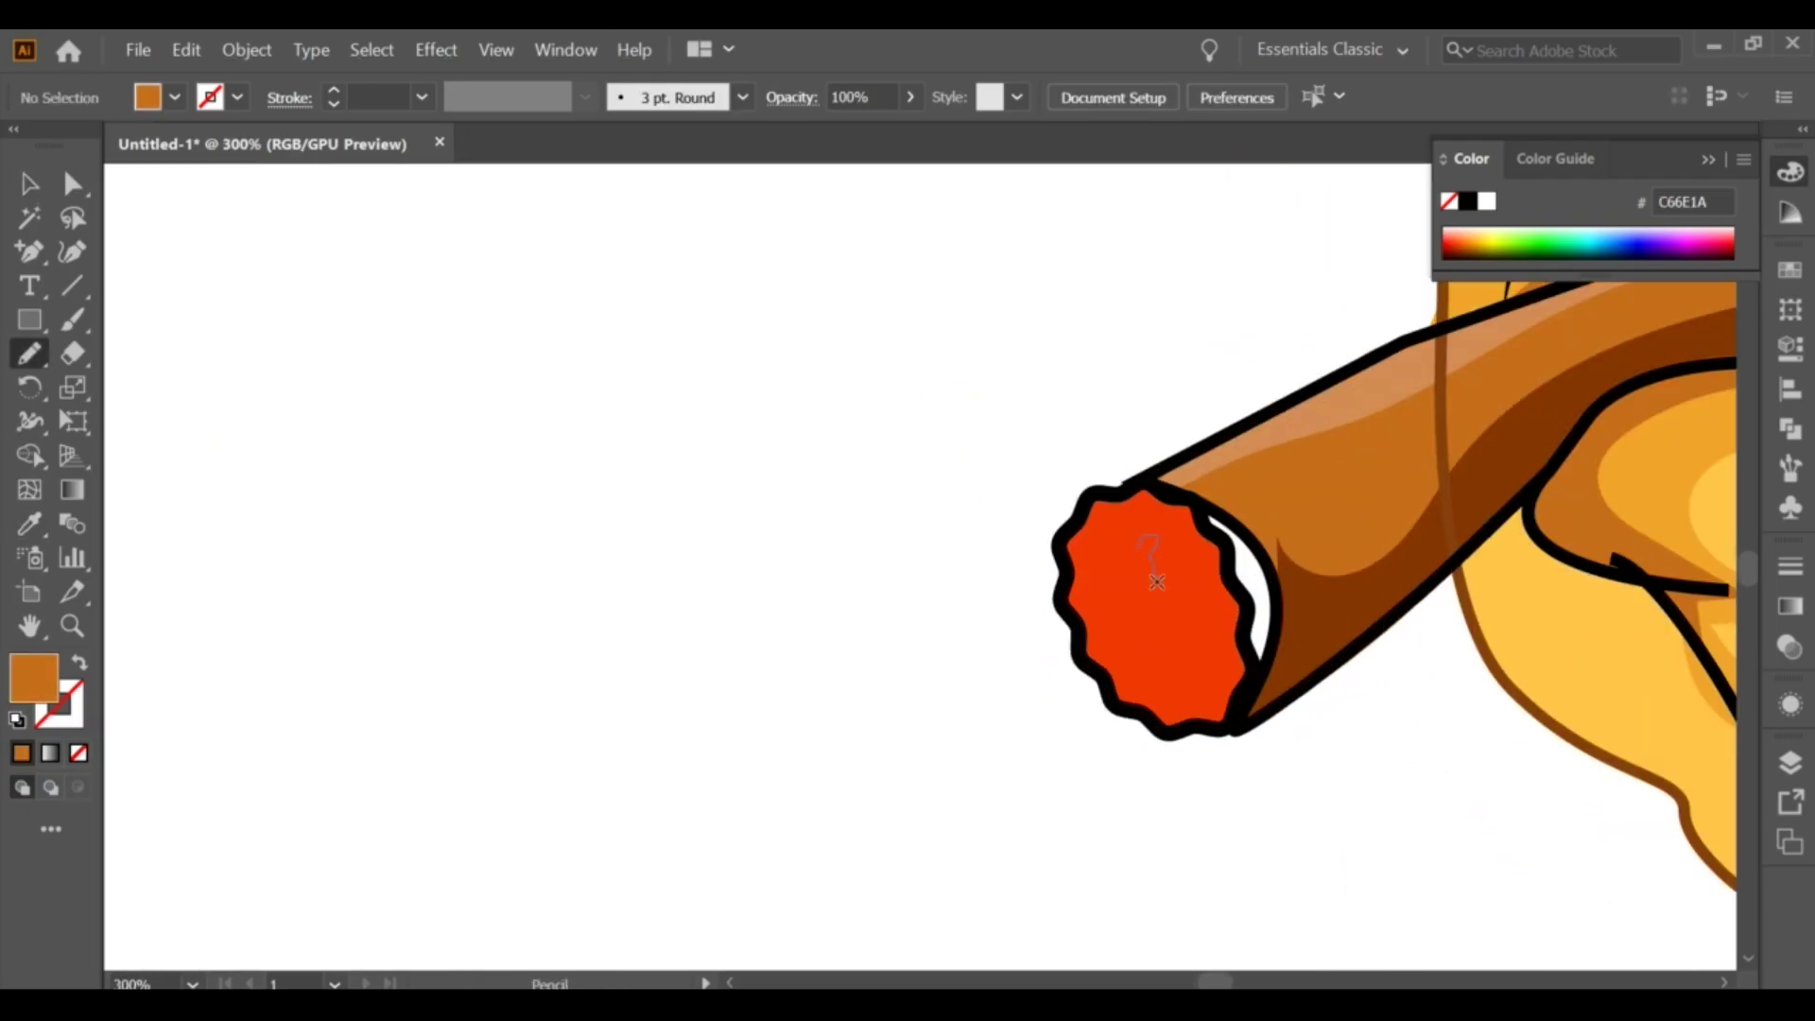
drag(1110, 555, 1112, 560)
scroll(1006, 602, down, 4)
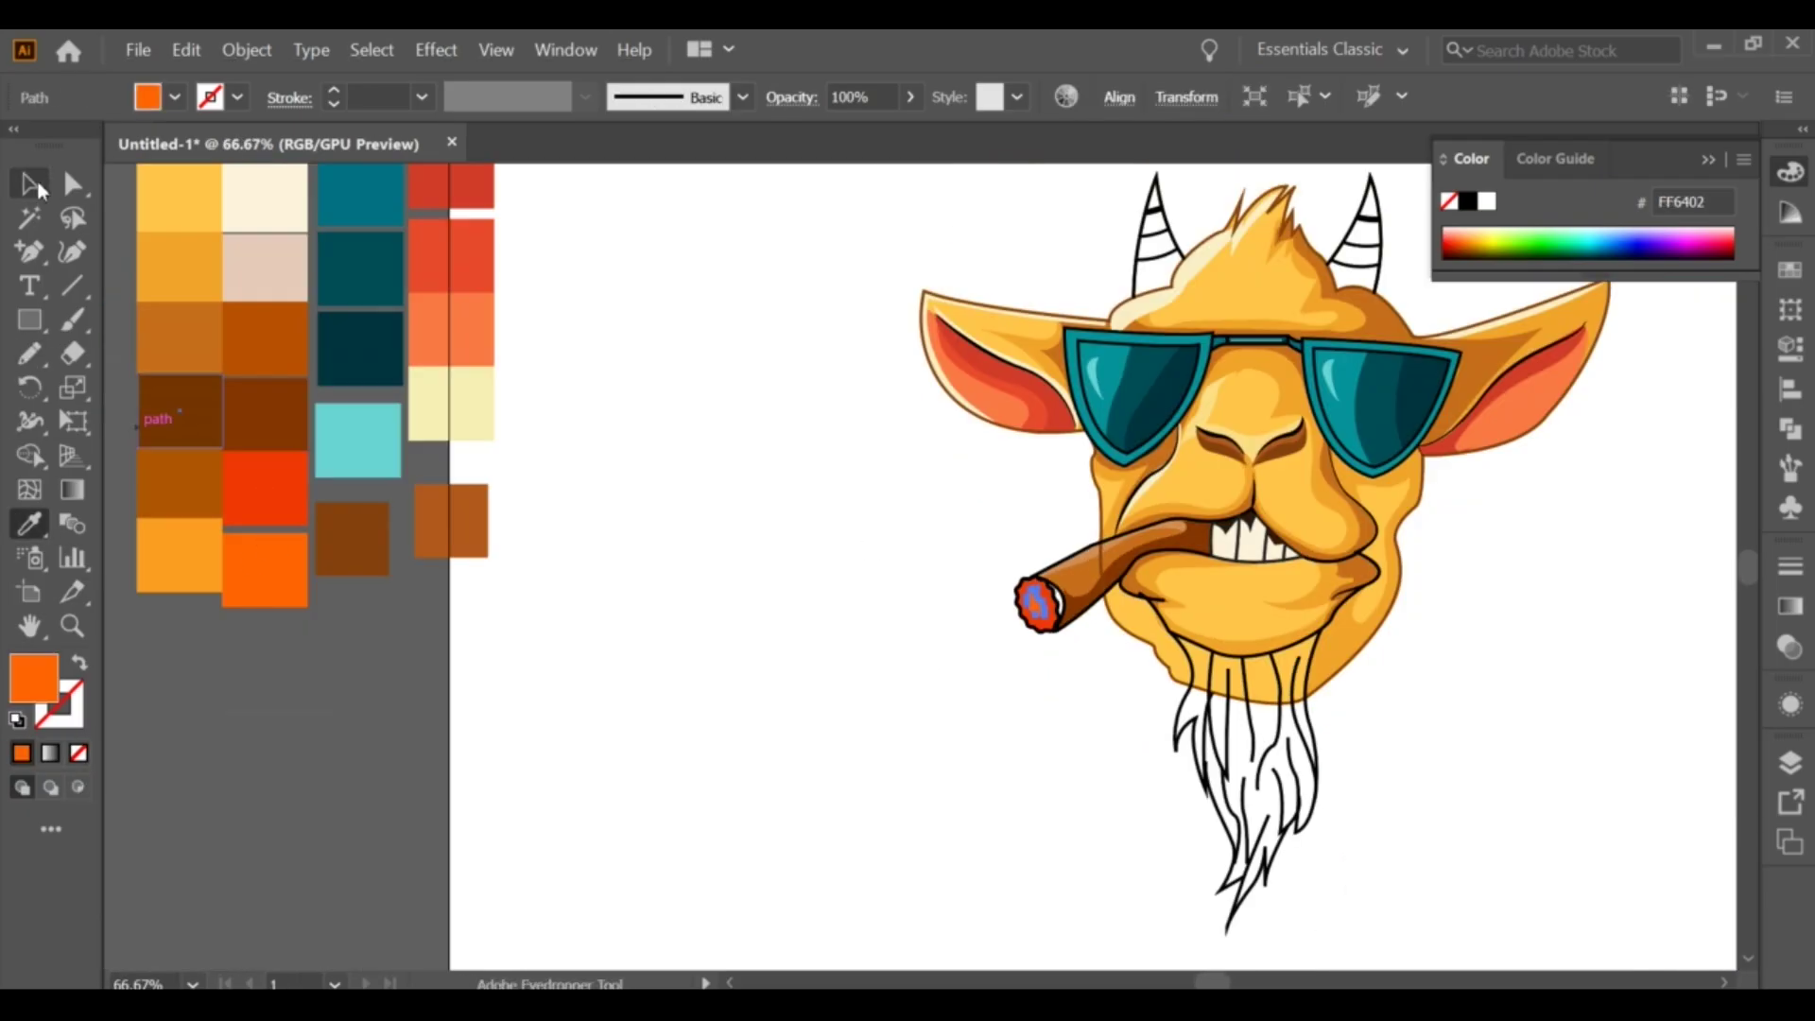
click(37, 189)
key(ctrl+shift+a)
scroll(1097, 560, up, 5)
Step: Draw a smaller inner shape in the cigar tip and fill it with a sampled colour
scroll(945, 558, down, 5)
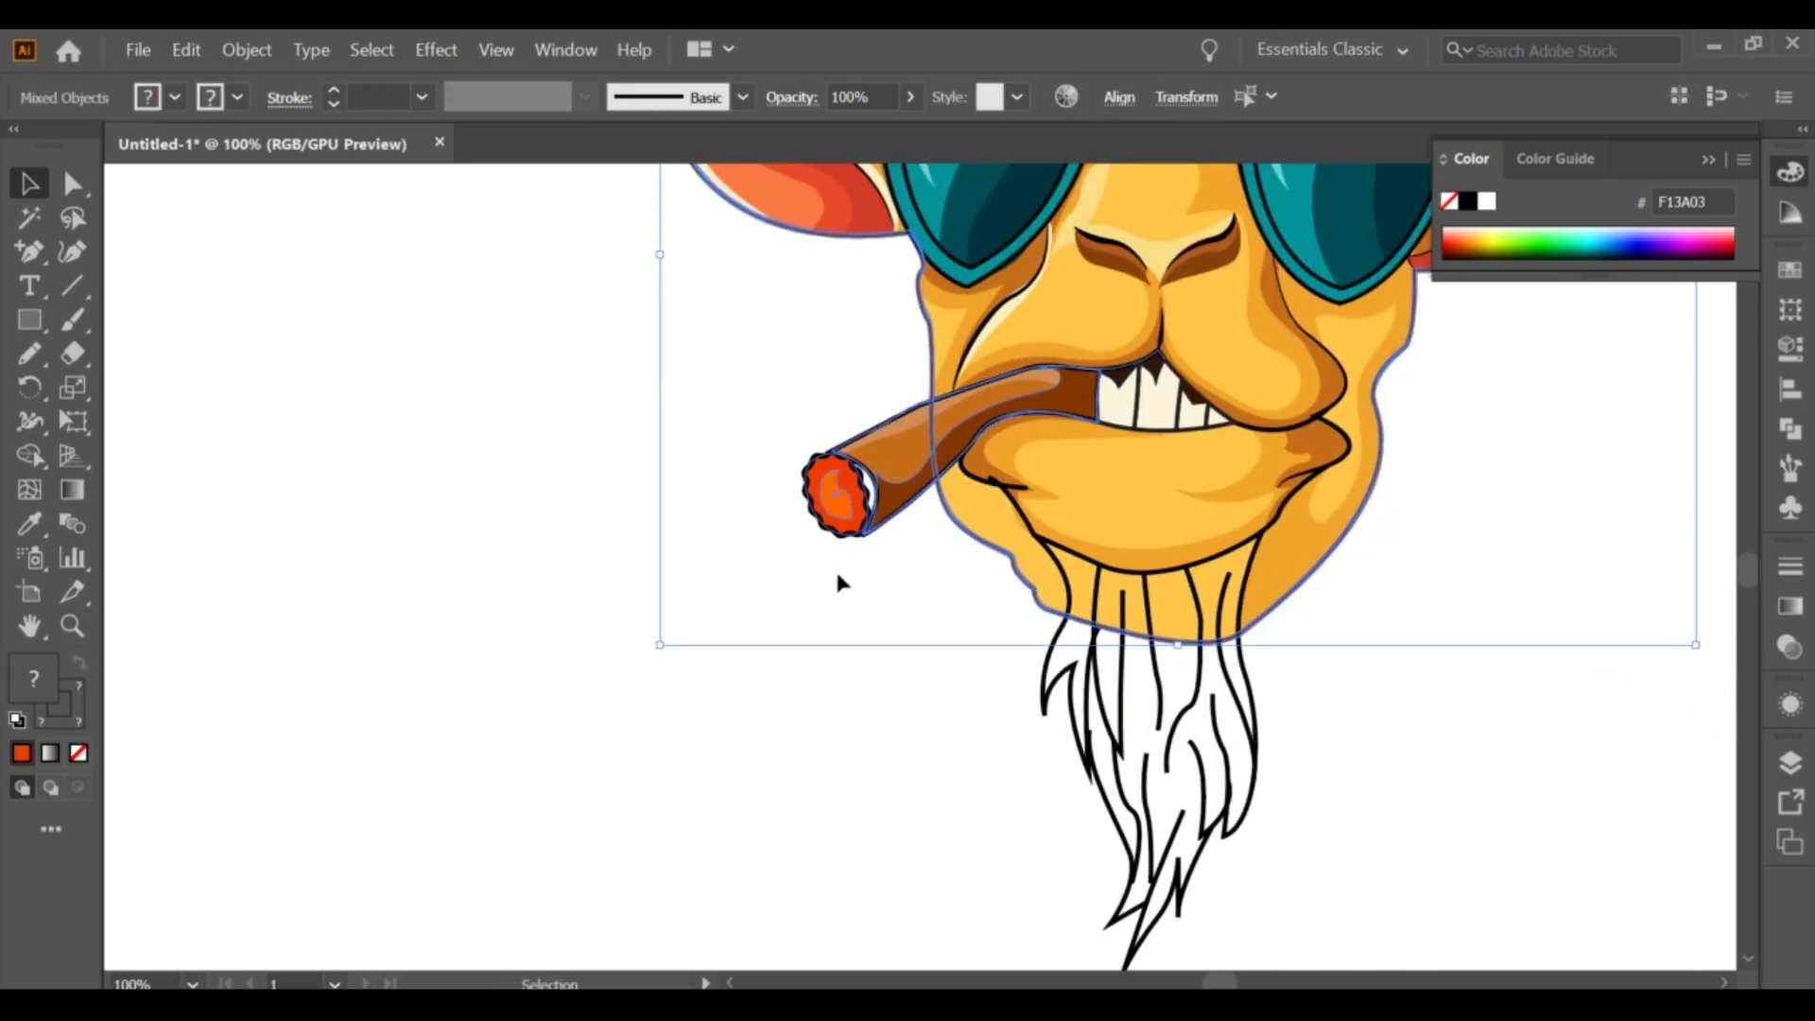
scroll(836, 567, up, 4)
key(ctrl+shift+a)
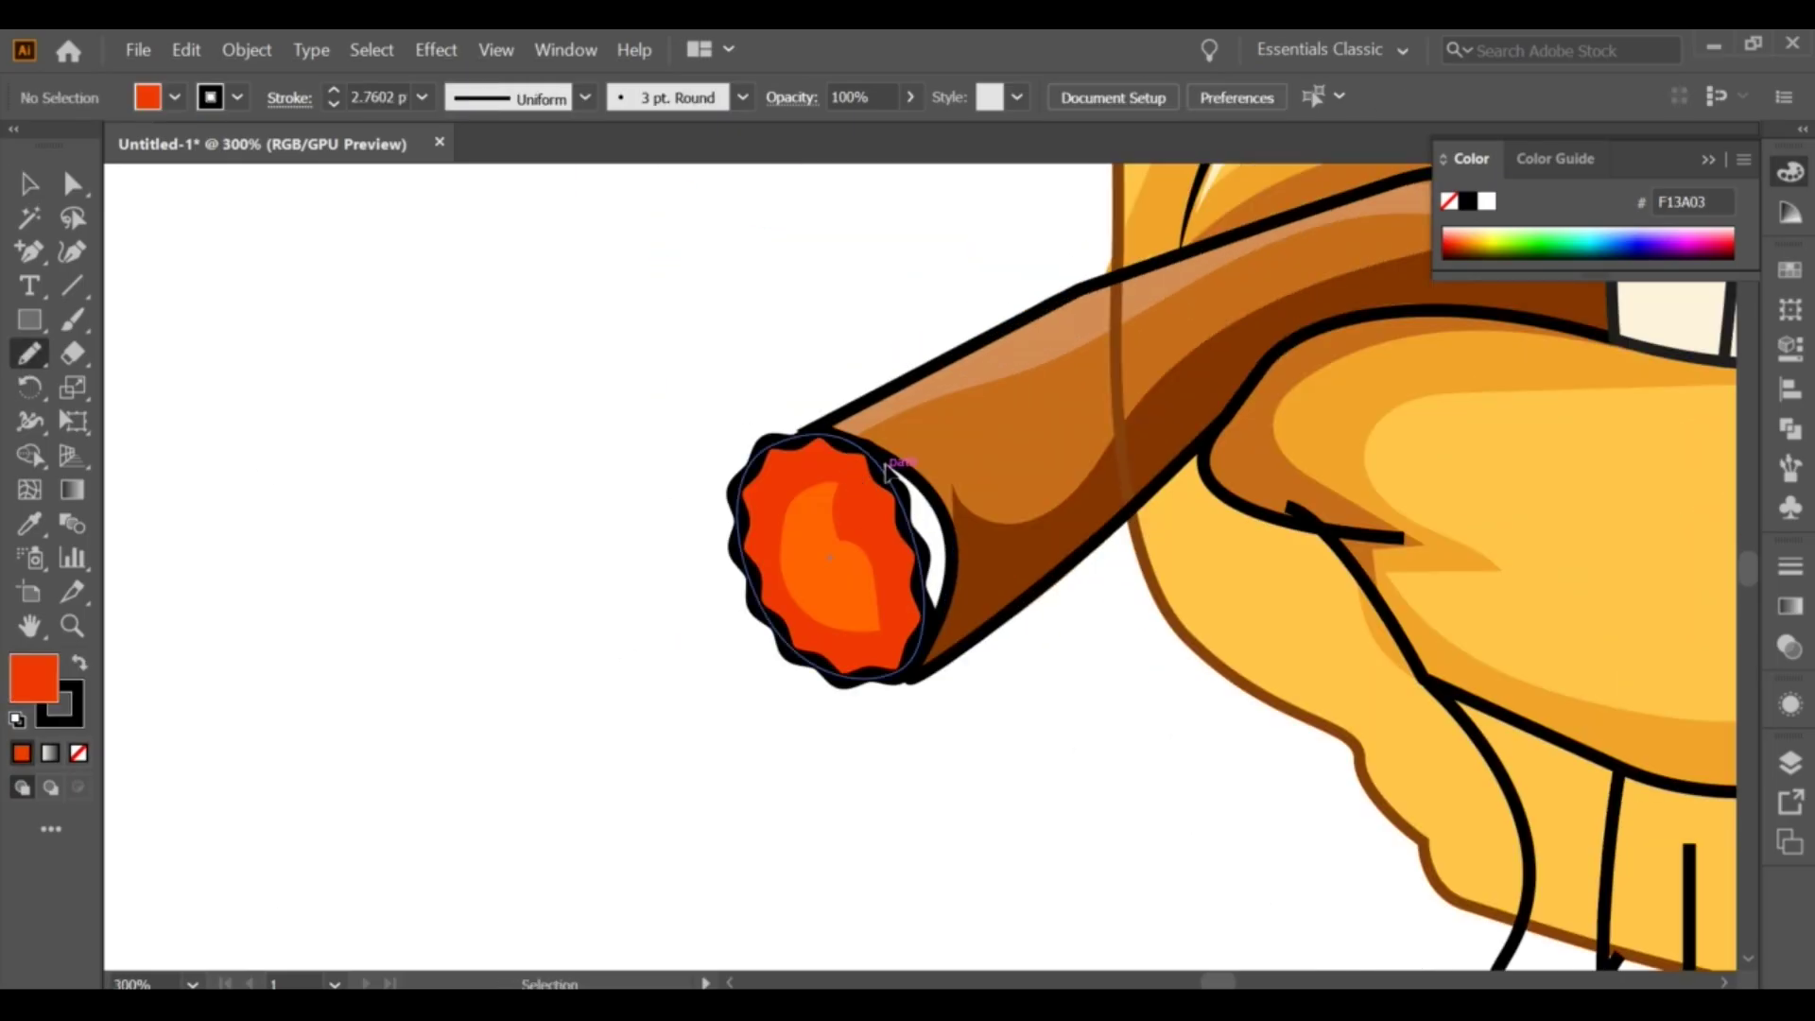
drag(886, 470, 912, 666)
key(i)
click(993, 567)
key(v)
click(1002, 815)
scroll(1002, 815, down, 3)
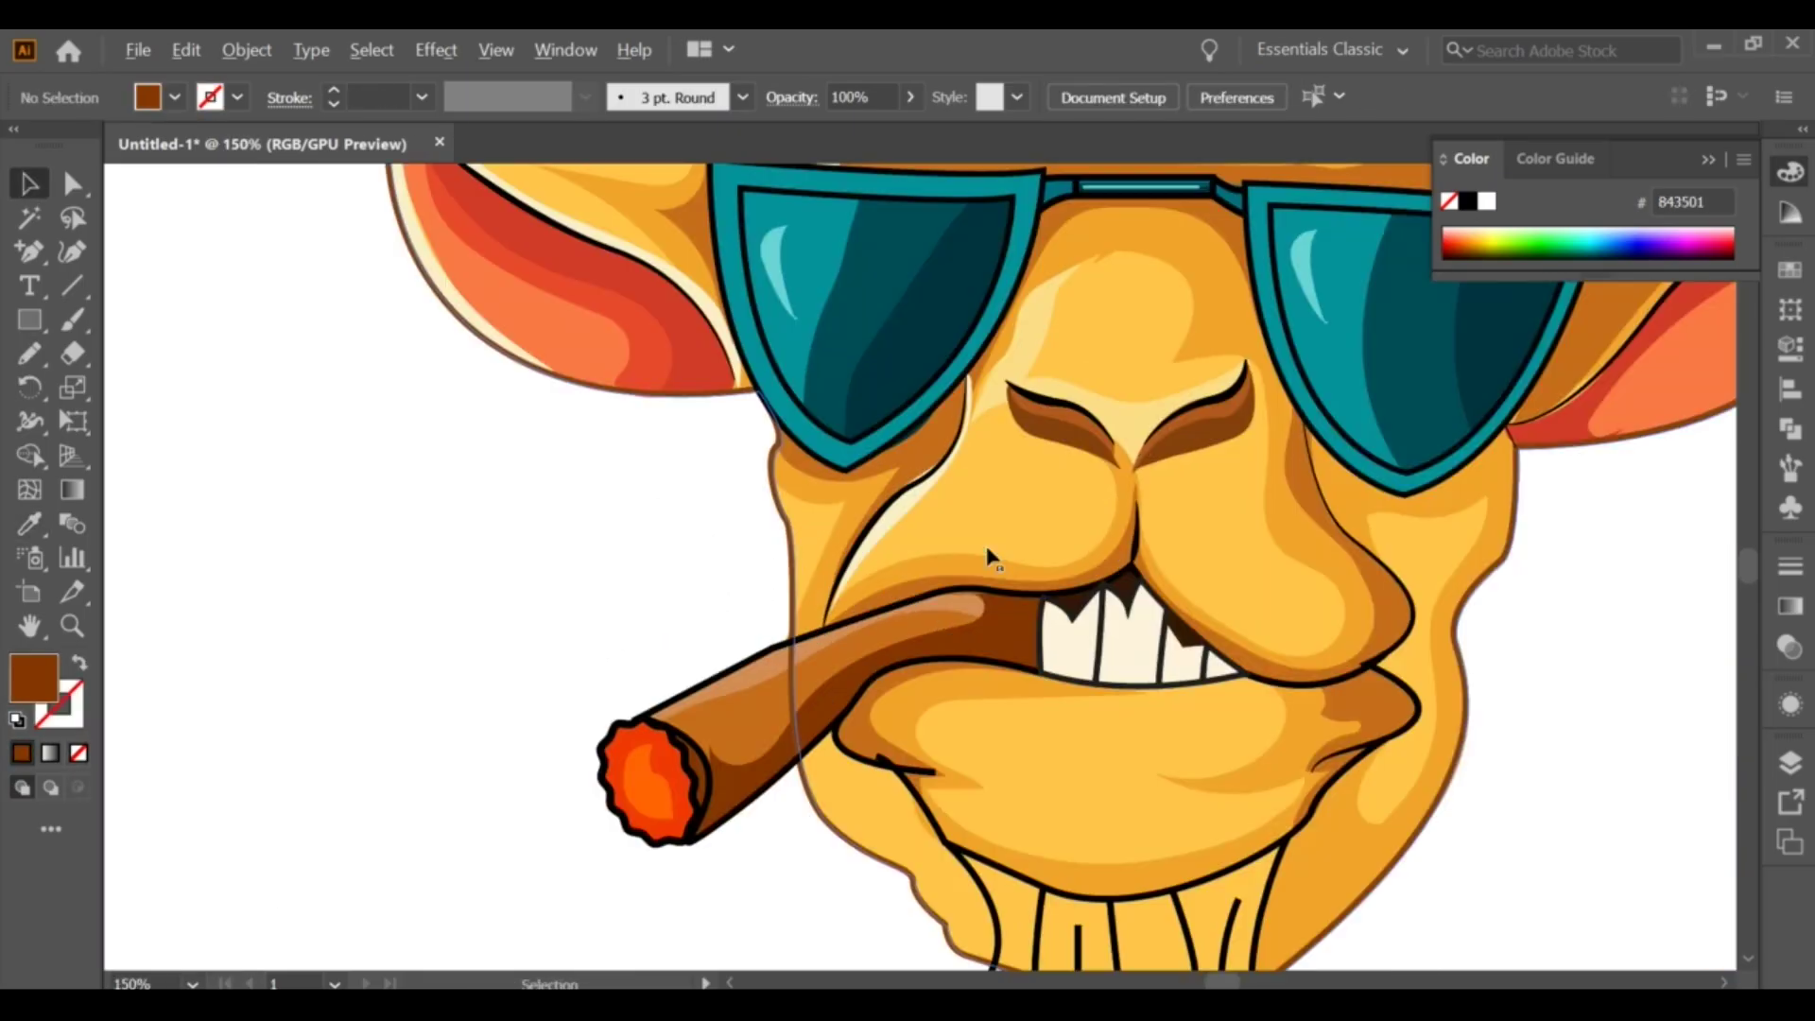
scroll(985, 547, up, 3)
Step: Select the tooth, upper lip and cigar underside paths with the Direct Selection tool
click(1069, 666)
key(shift+grave)
key(a)
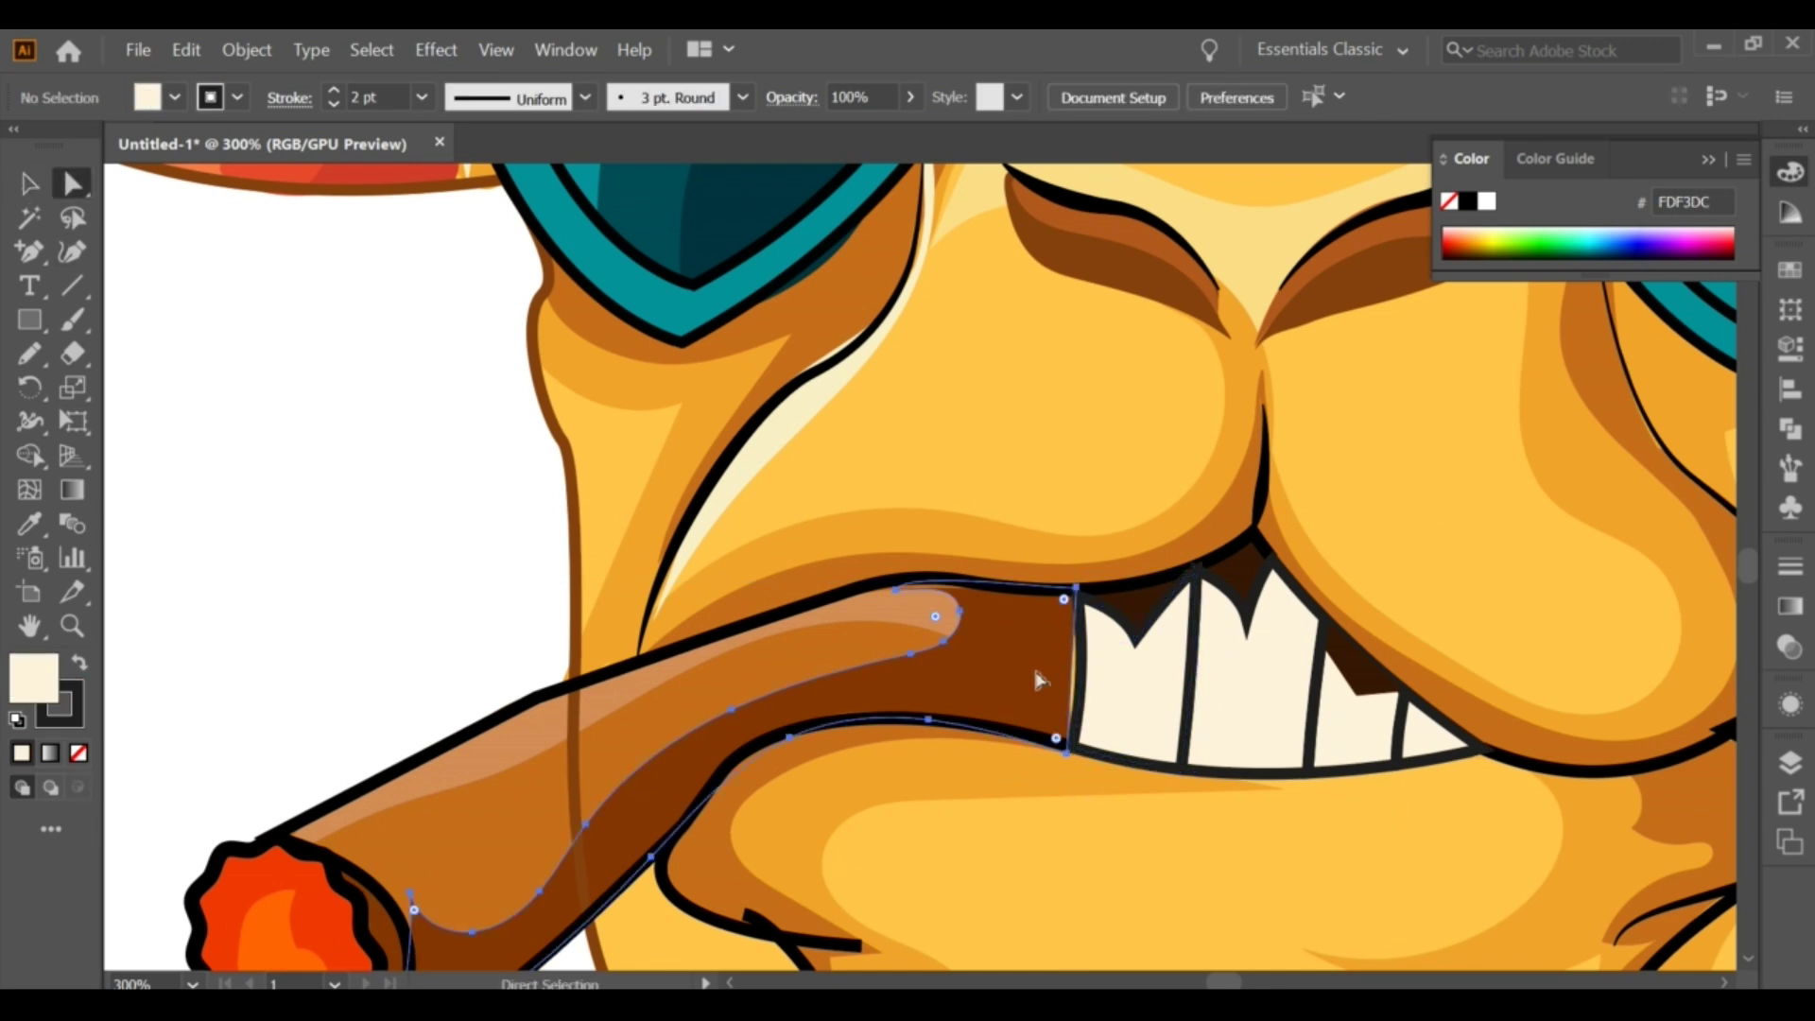
click(1059, 690)
click(1076, 715)
click(458, 433)
Step: Check the cigar tip shape and bring the whole goat head into view
scroll(709, 648, down, 3)
scroll(797, 608, up, 2)
scroll(797, 608, up, 2)
click(753, 567)
click(514, 494)
scroll(515, 495, down, 5)
drag(514, 495, 766, 615)
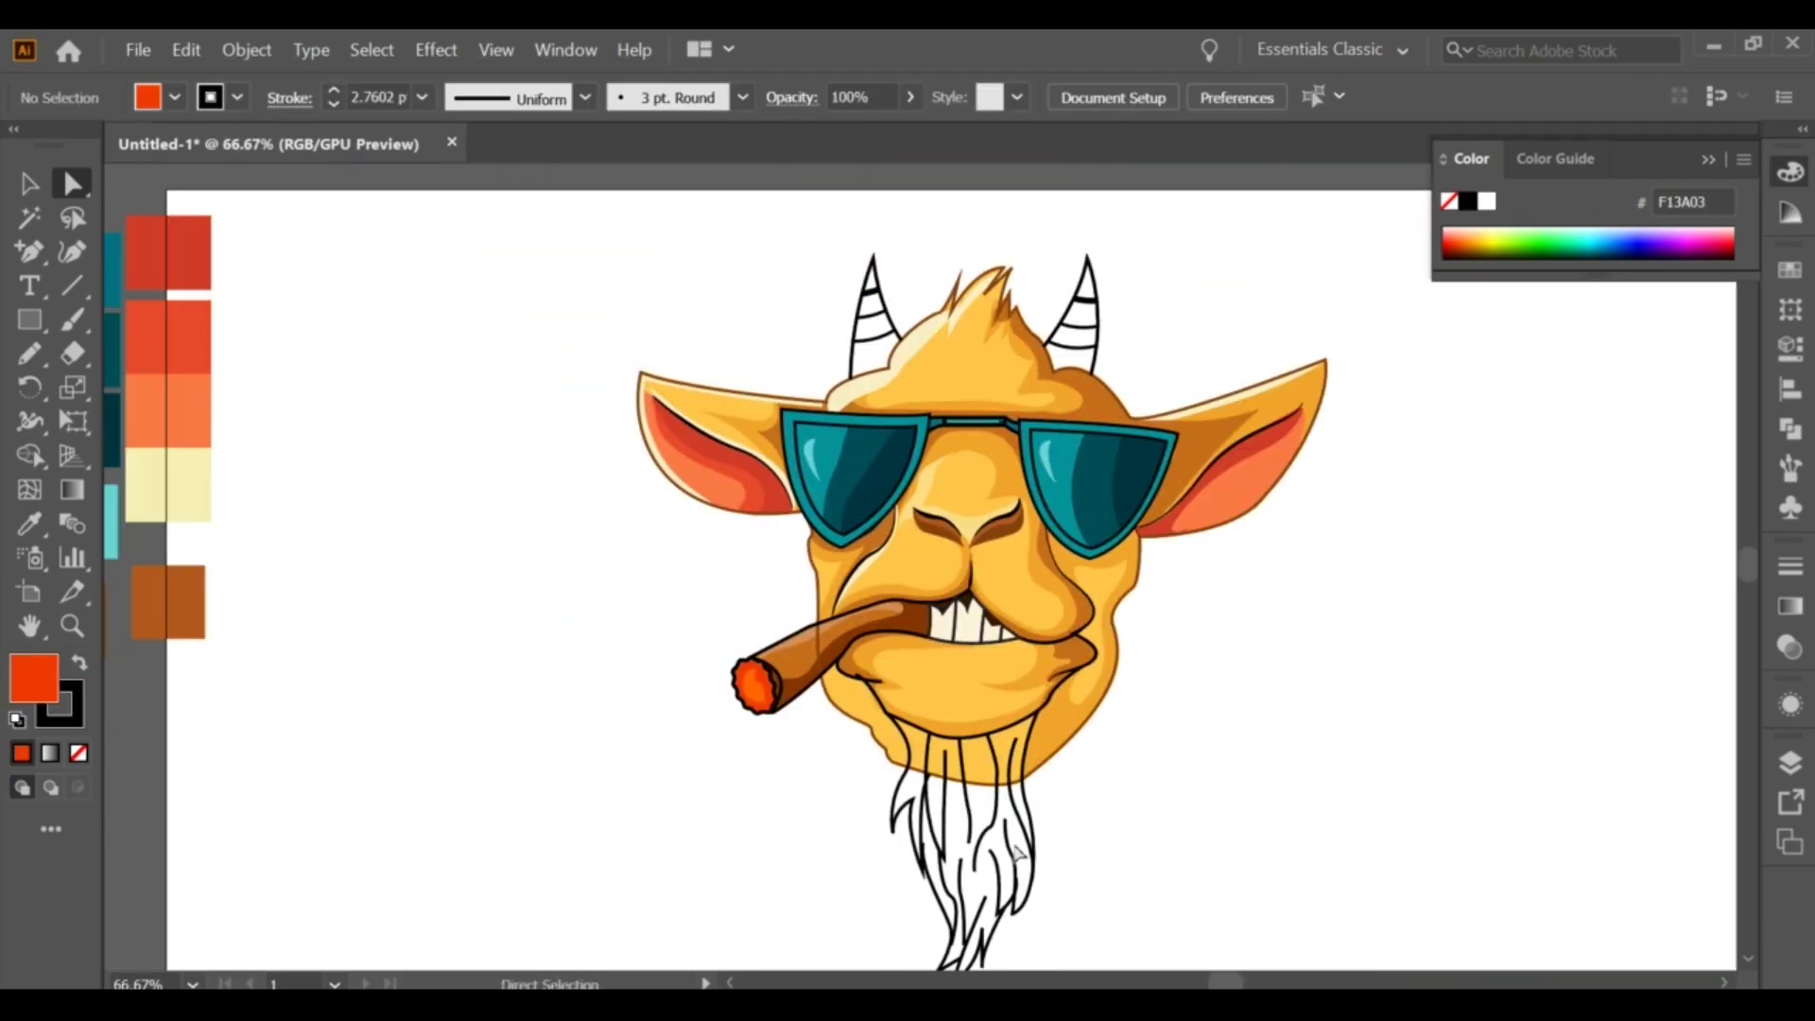
Step: Trace a medium brown beard fill shape and send it behind the strand lines
scroll(929, 907, up, 3)
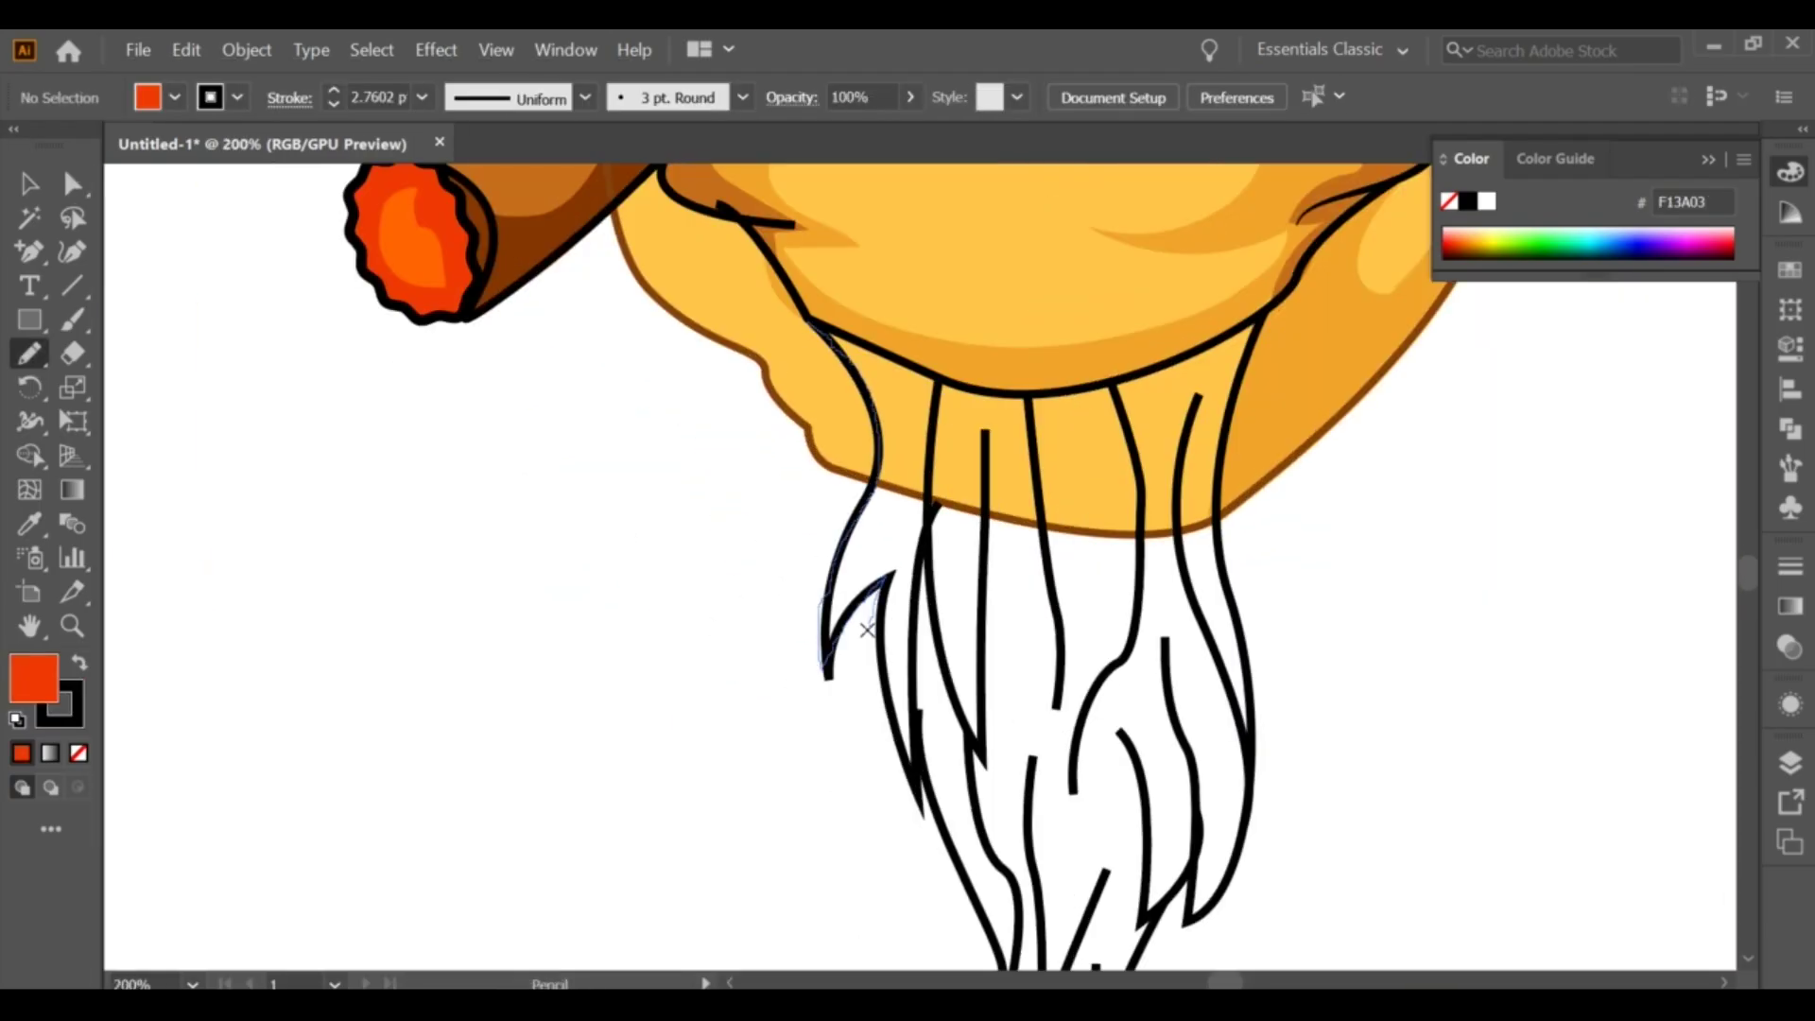
drag(924, 802, 825, 529)
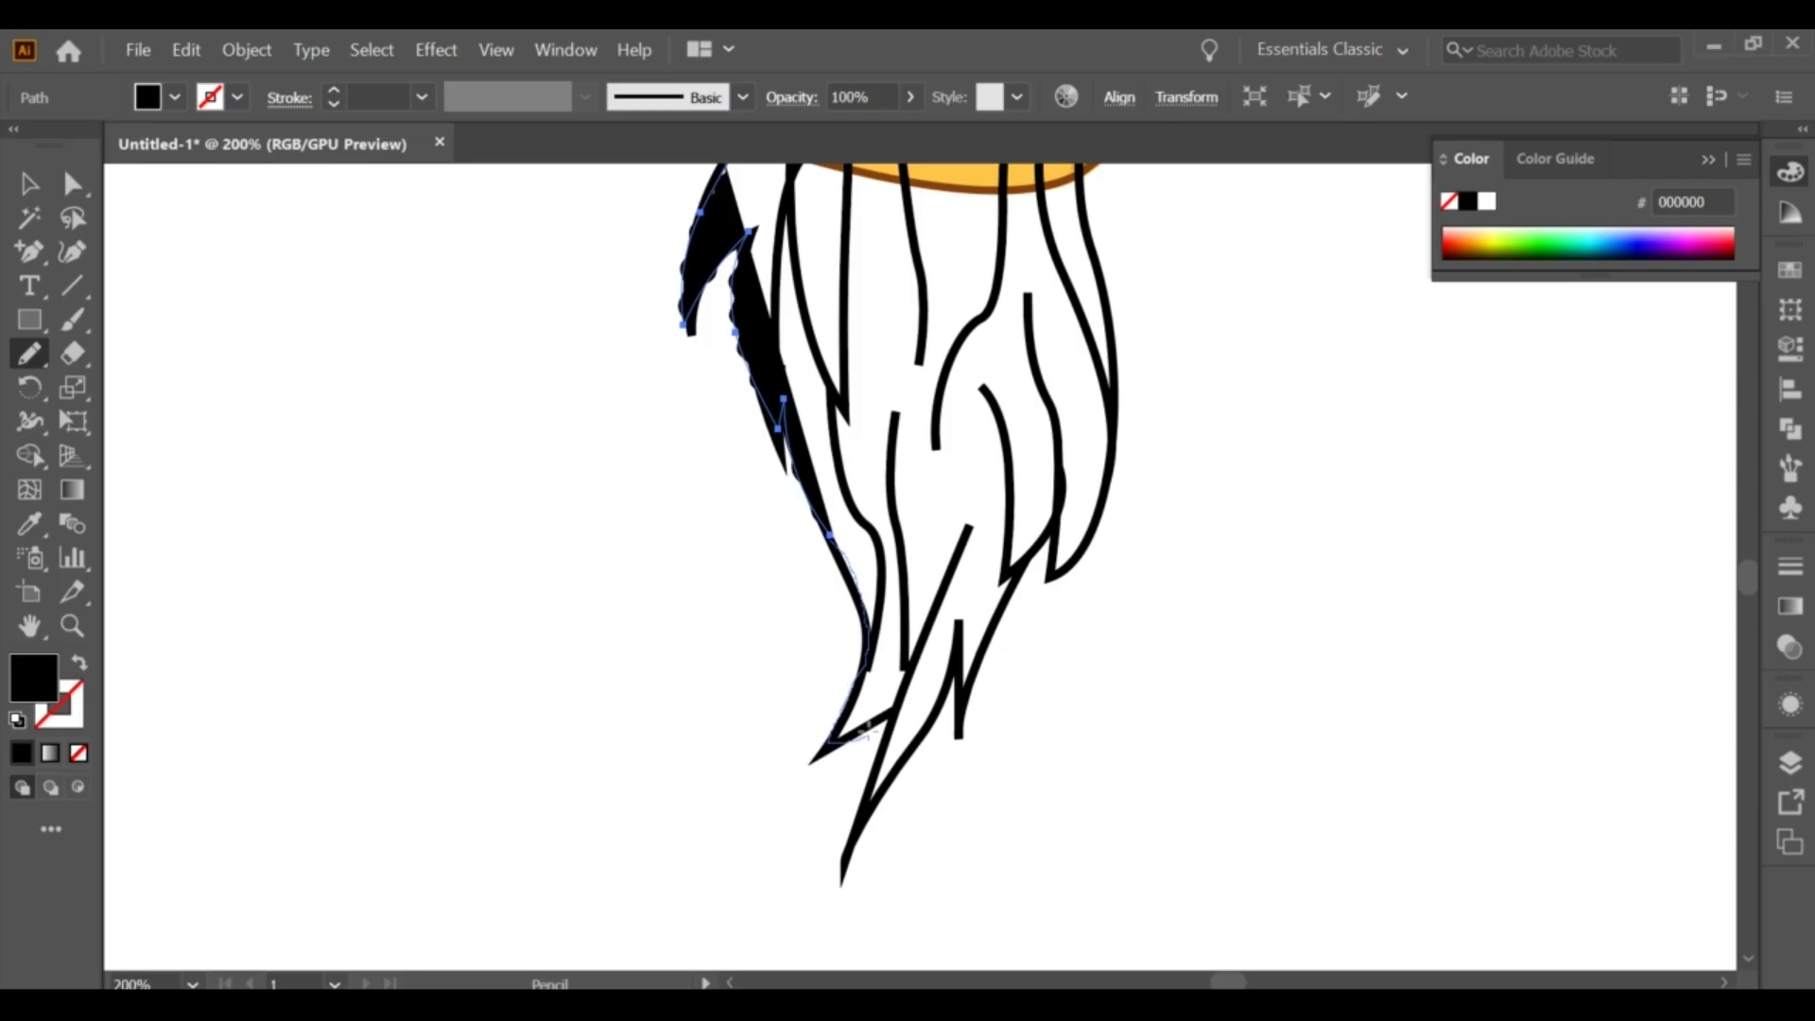
drag(1101, 359, 1127, 484)
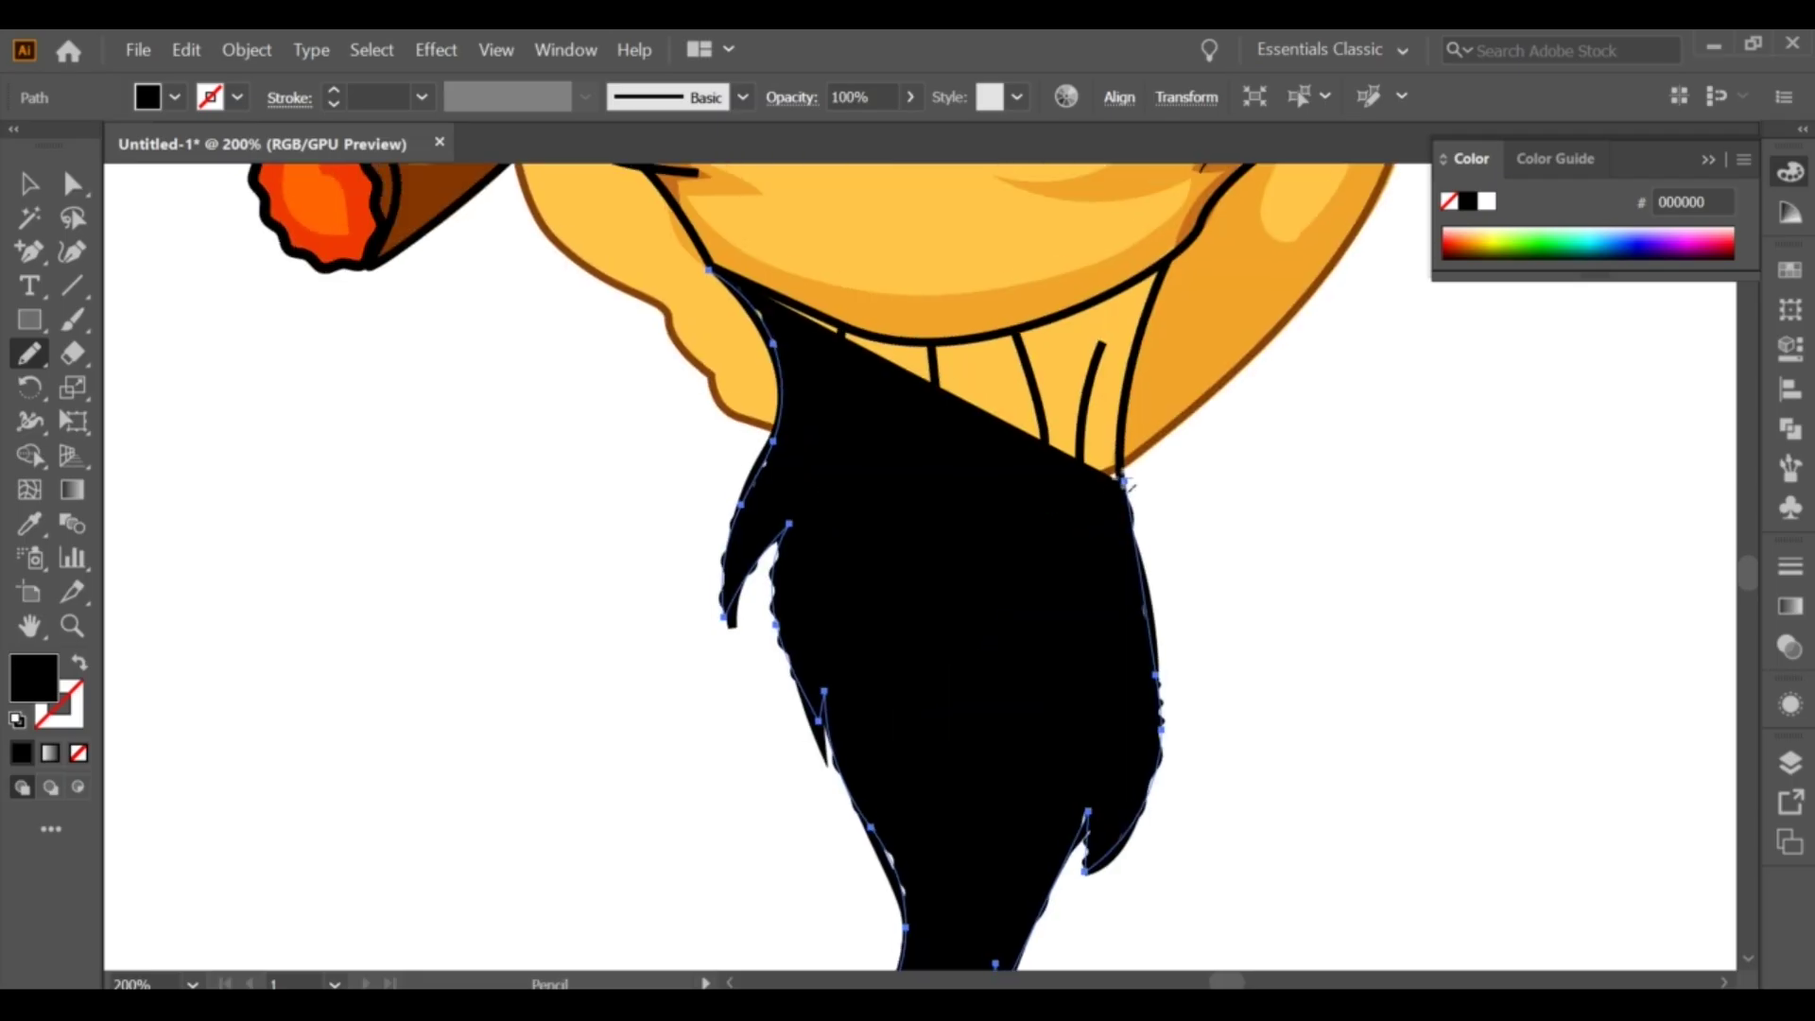
scroll(883, 519, down, 4)
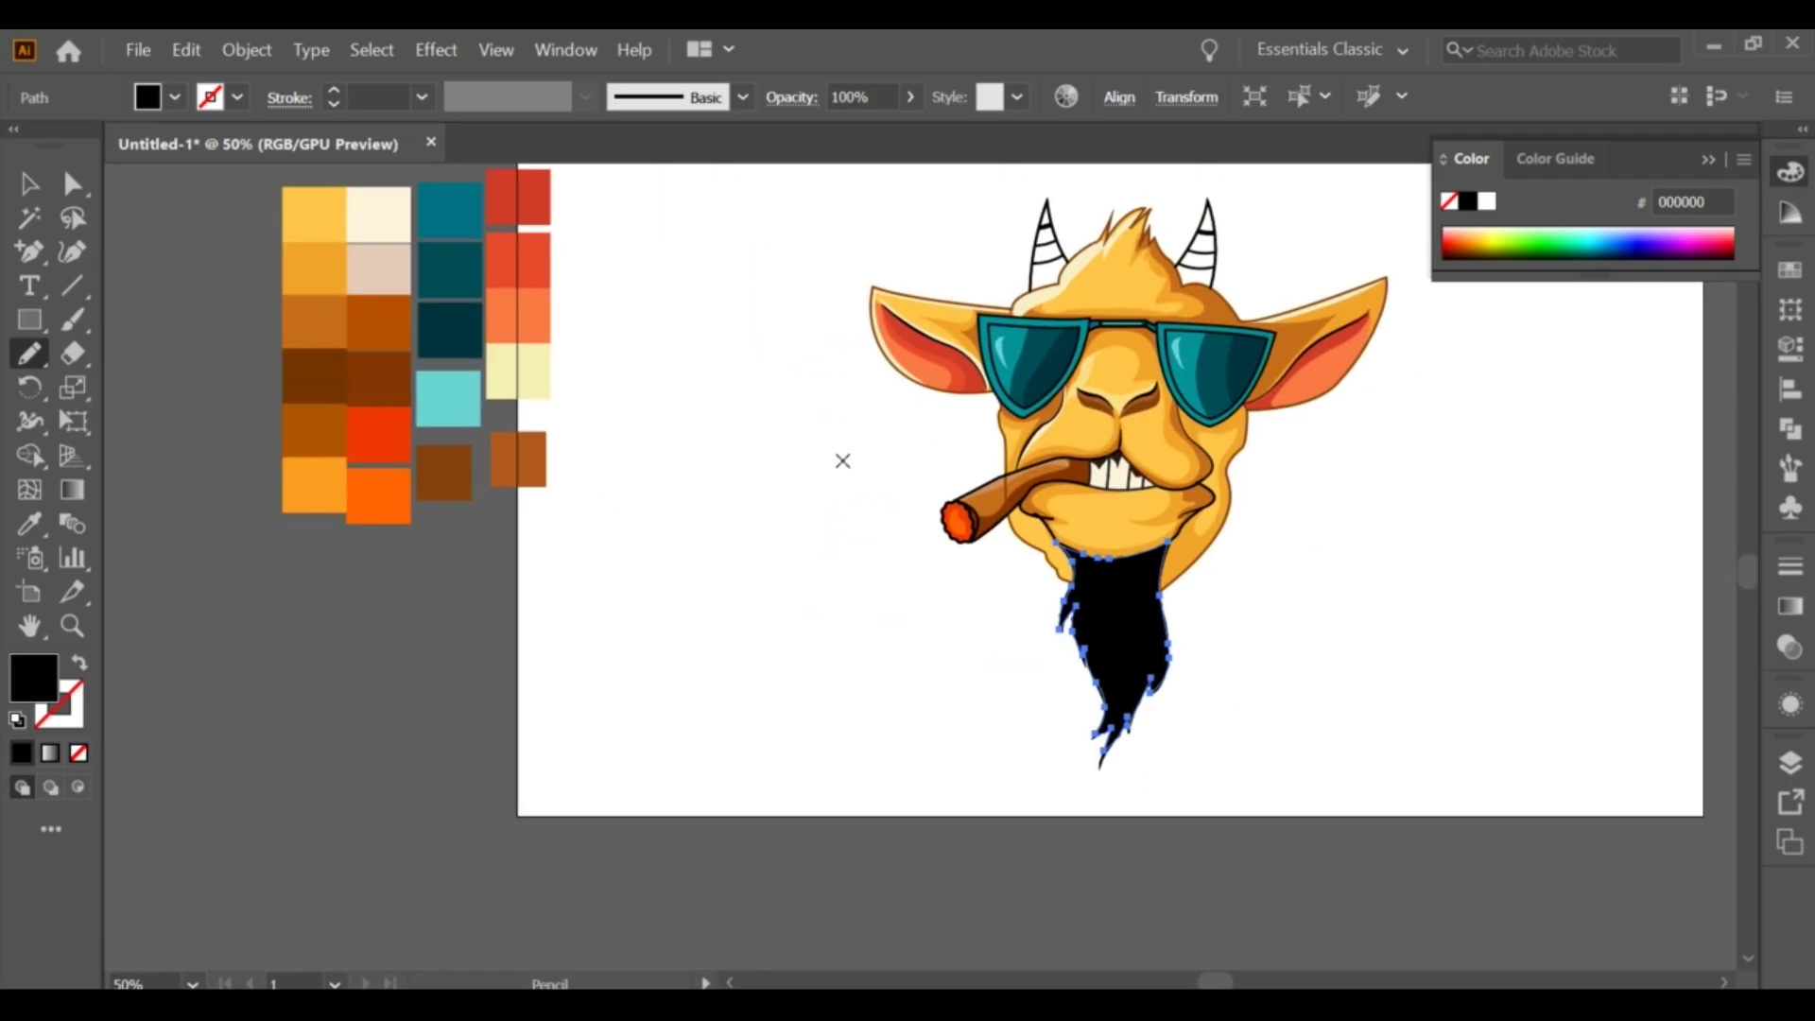
click(312, 317)
key(v)
right_click(1135, 614)
click(1400, 577)
click(1197, 634)
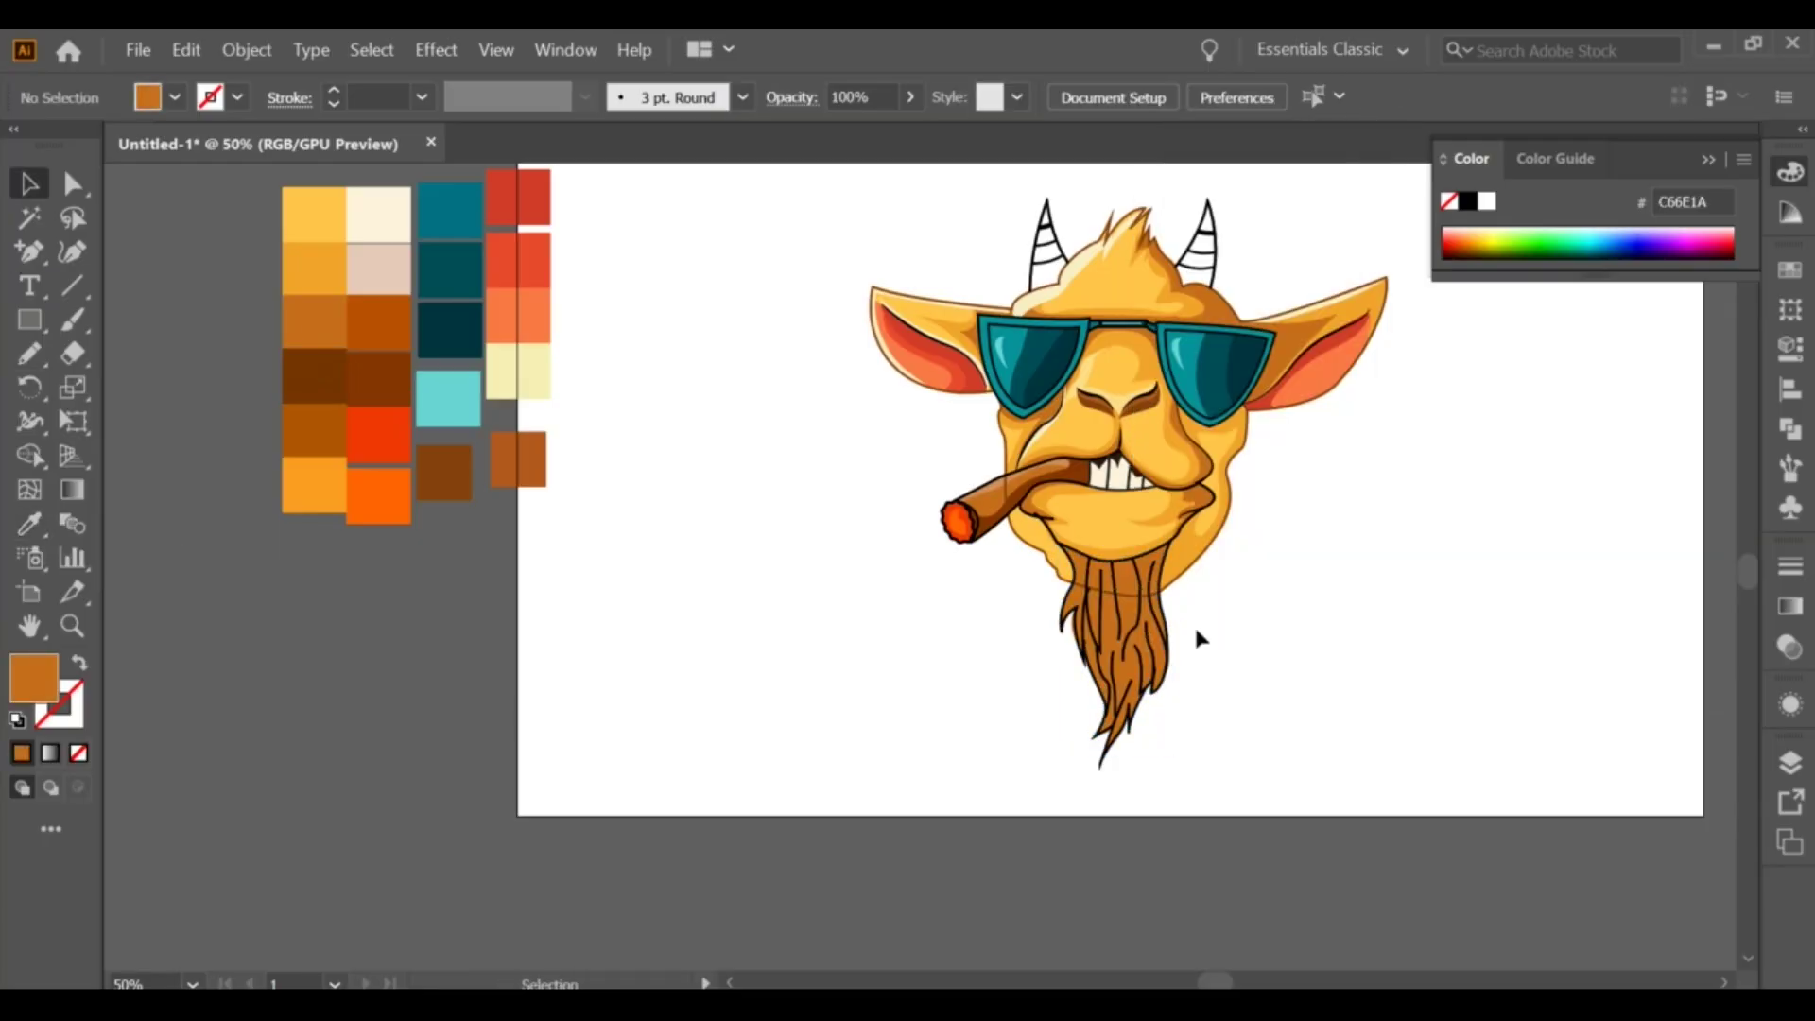
scroll(1197, 639, up, 4)
scroll(980, 580, up, 2)
Step: Pencil a dark brown 743500 shading strand and send it backward behind the strands
key(n)
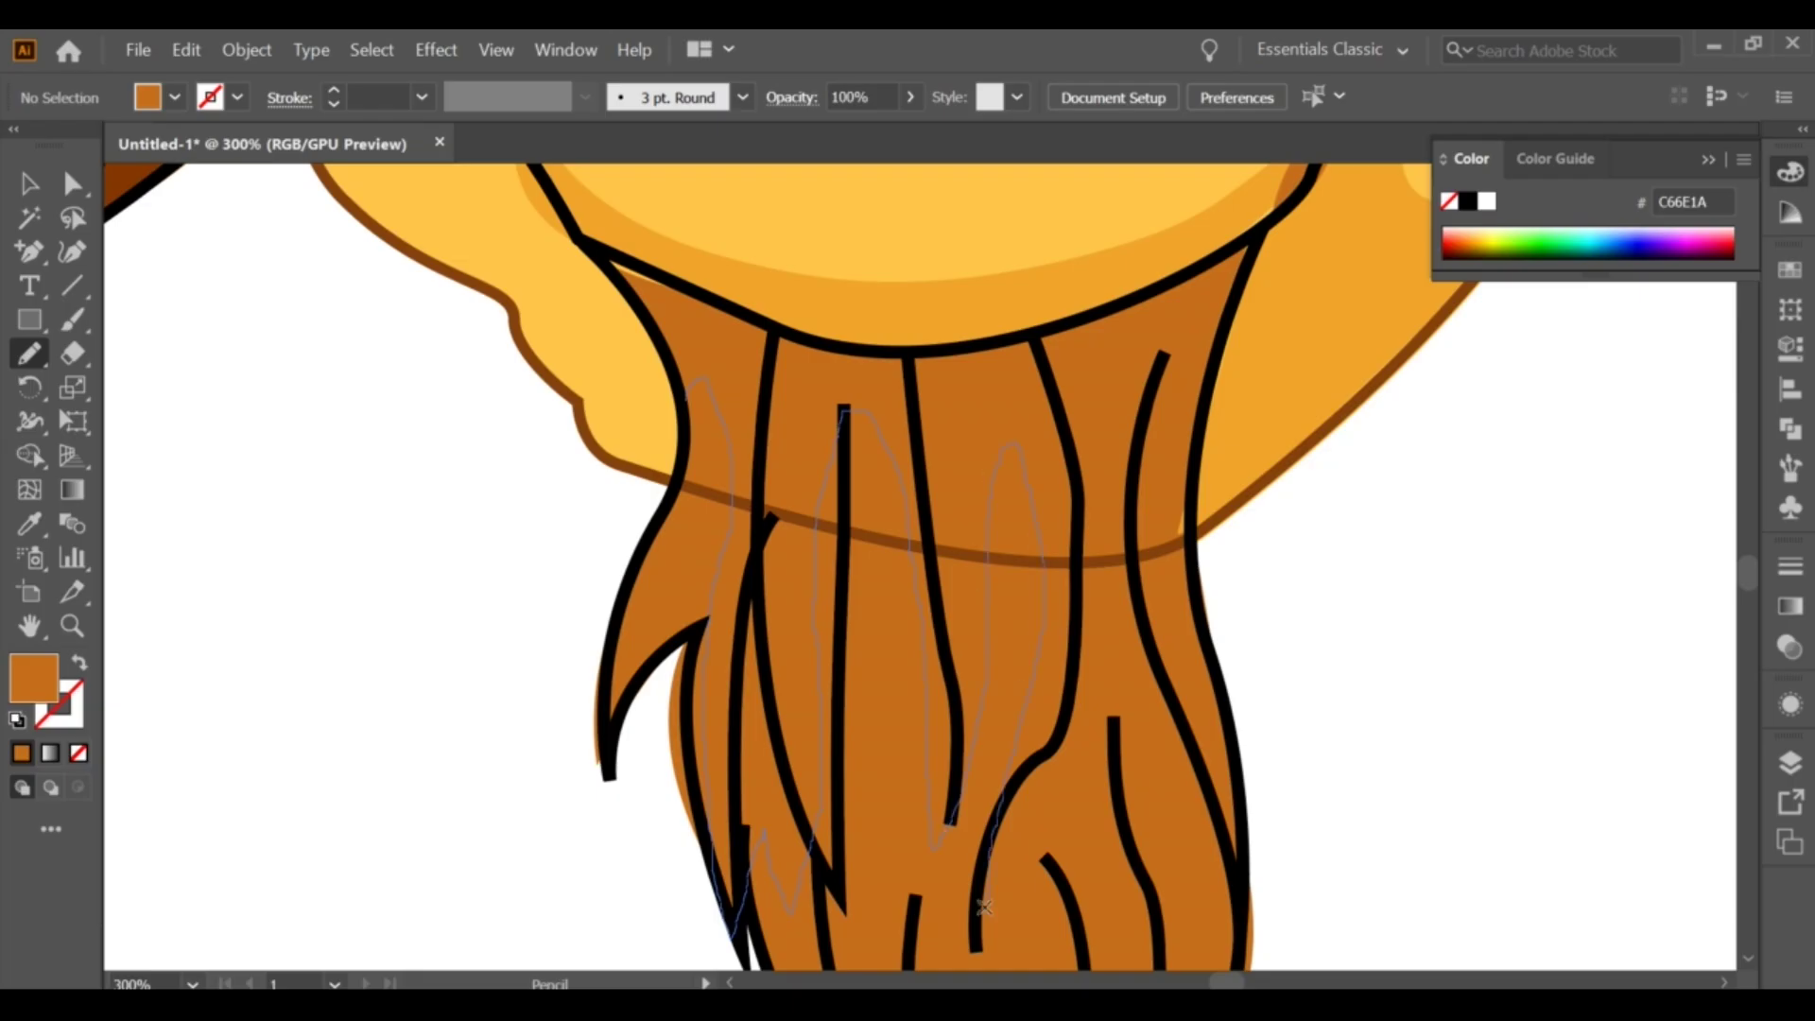
drag(988, 844, 1033, 840)
scroll(950, 524, down, 3)
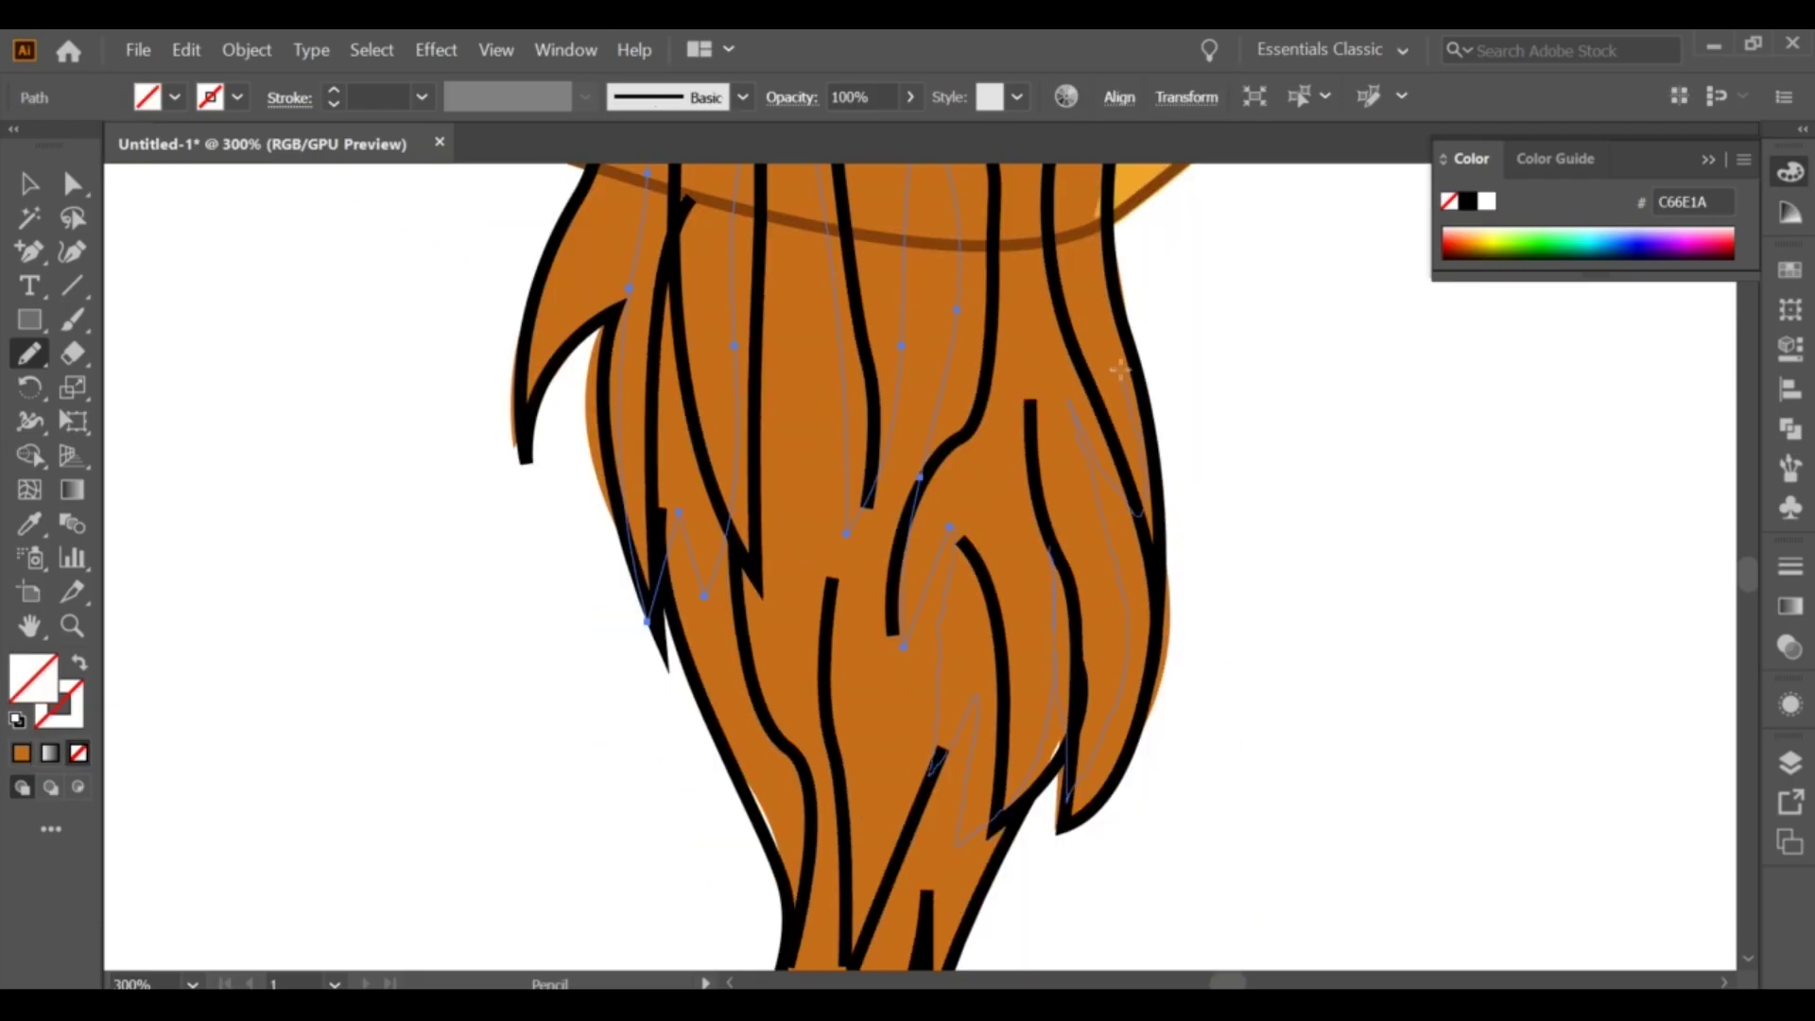
scroll(1120, 370, up, 3)
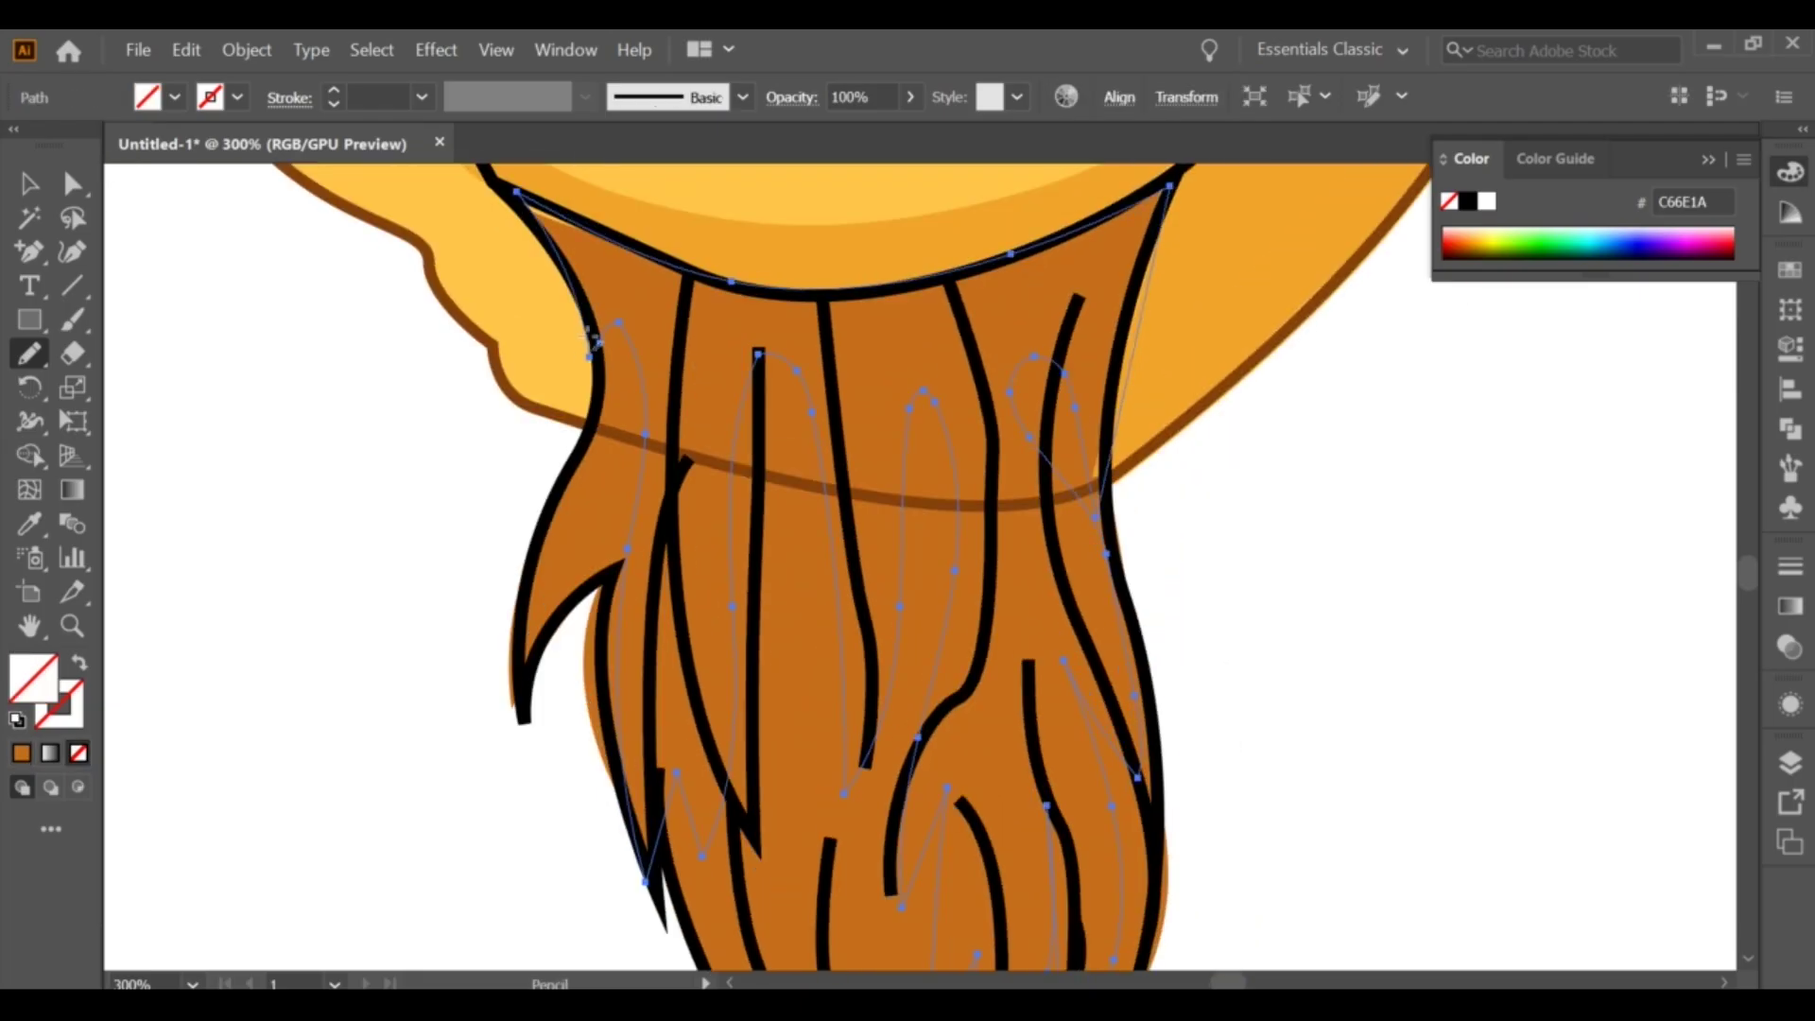
scroll(922, 568, down, 5)
key(i)
click(211, 365)
key(v)
right_click(1002, 590)
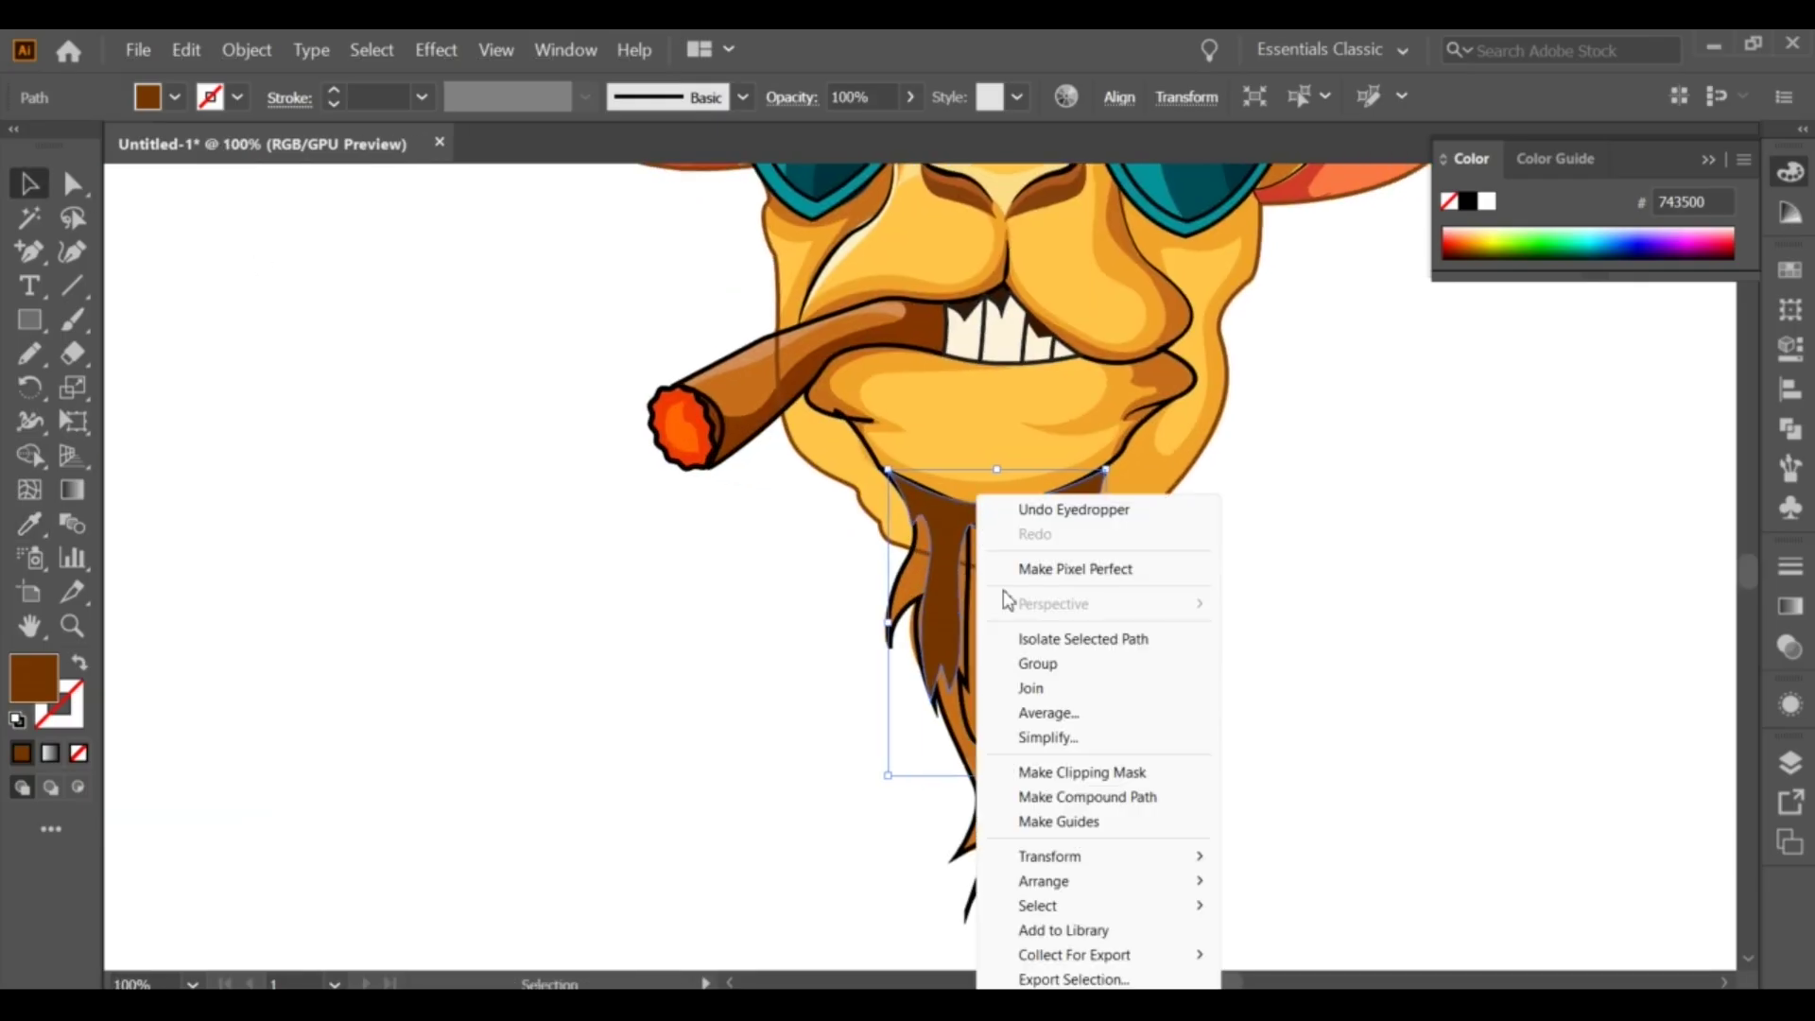
click(1231, 956)
scroll(1228, 713, up, 3)
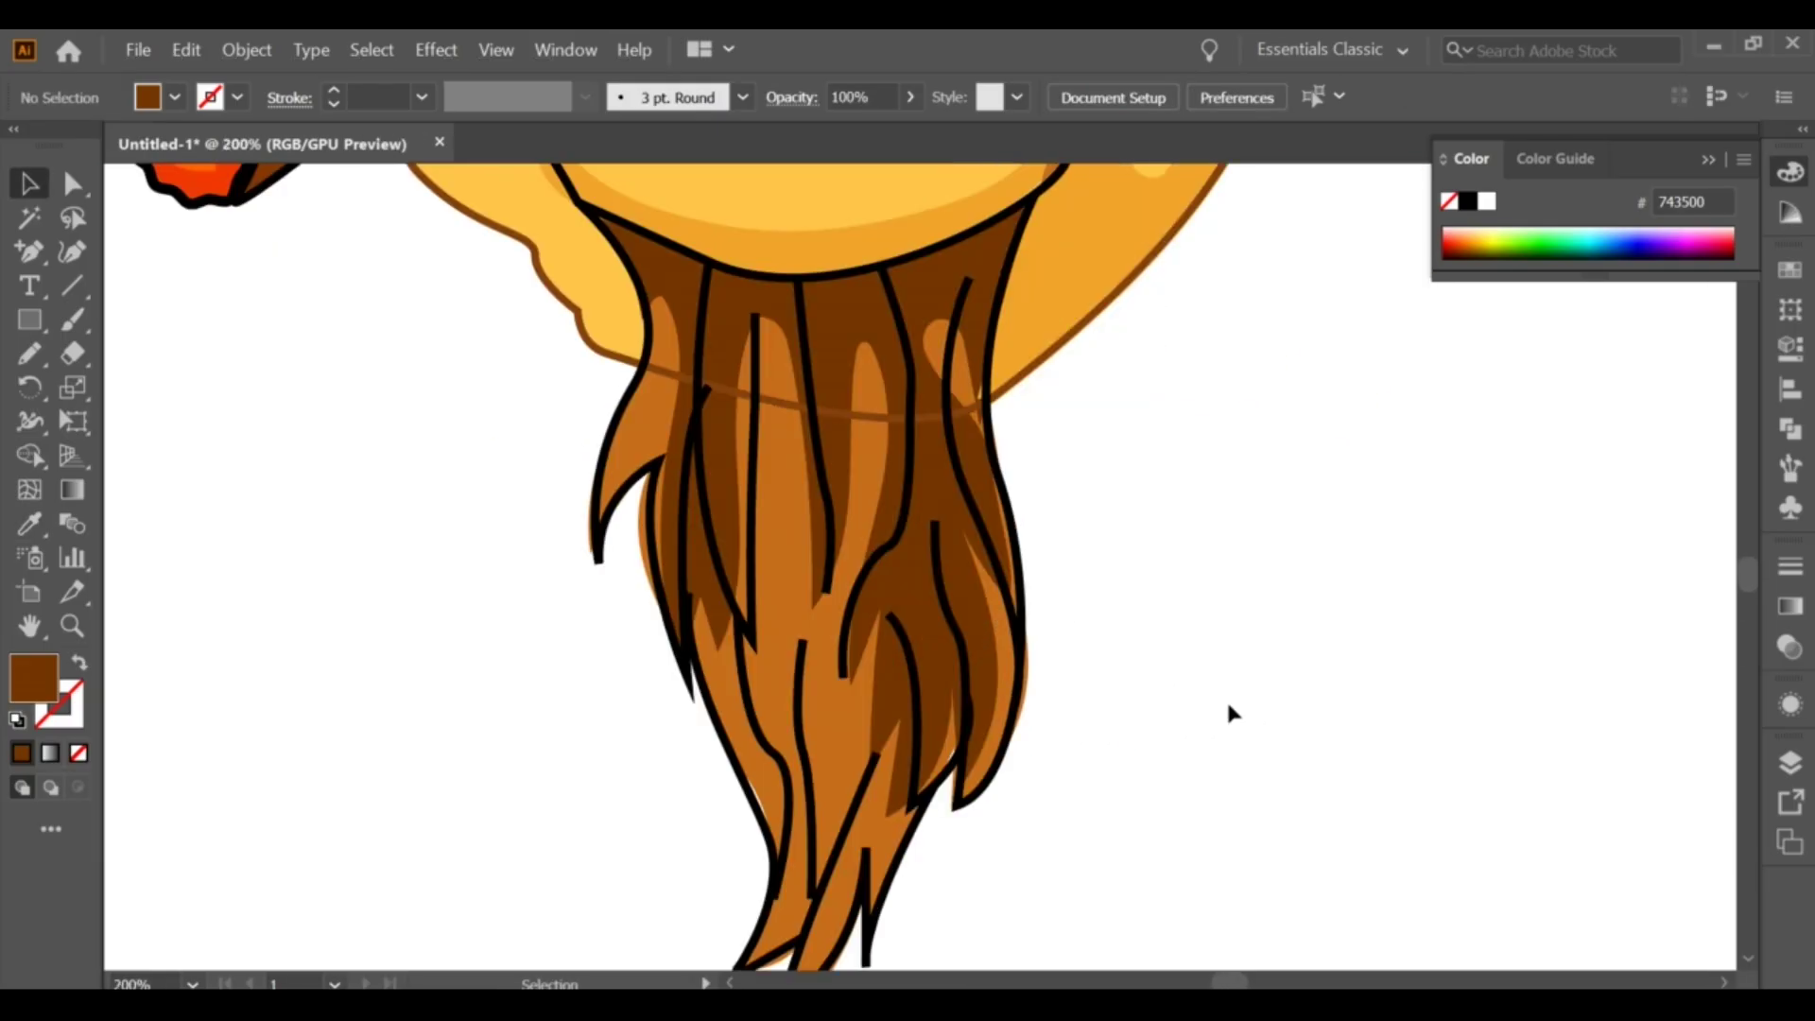
scroll(770, 468, down, 3)
scroll(991, 459, up, 3)
Step: Expand the beard strokes into outline shapes and colour them 84410D
click(1137, 688)
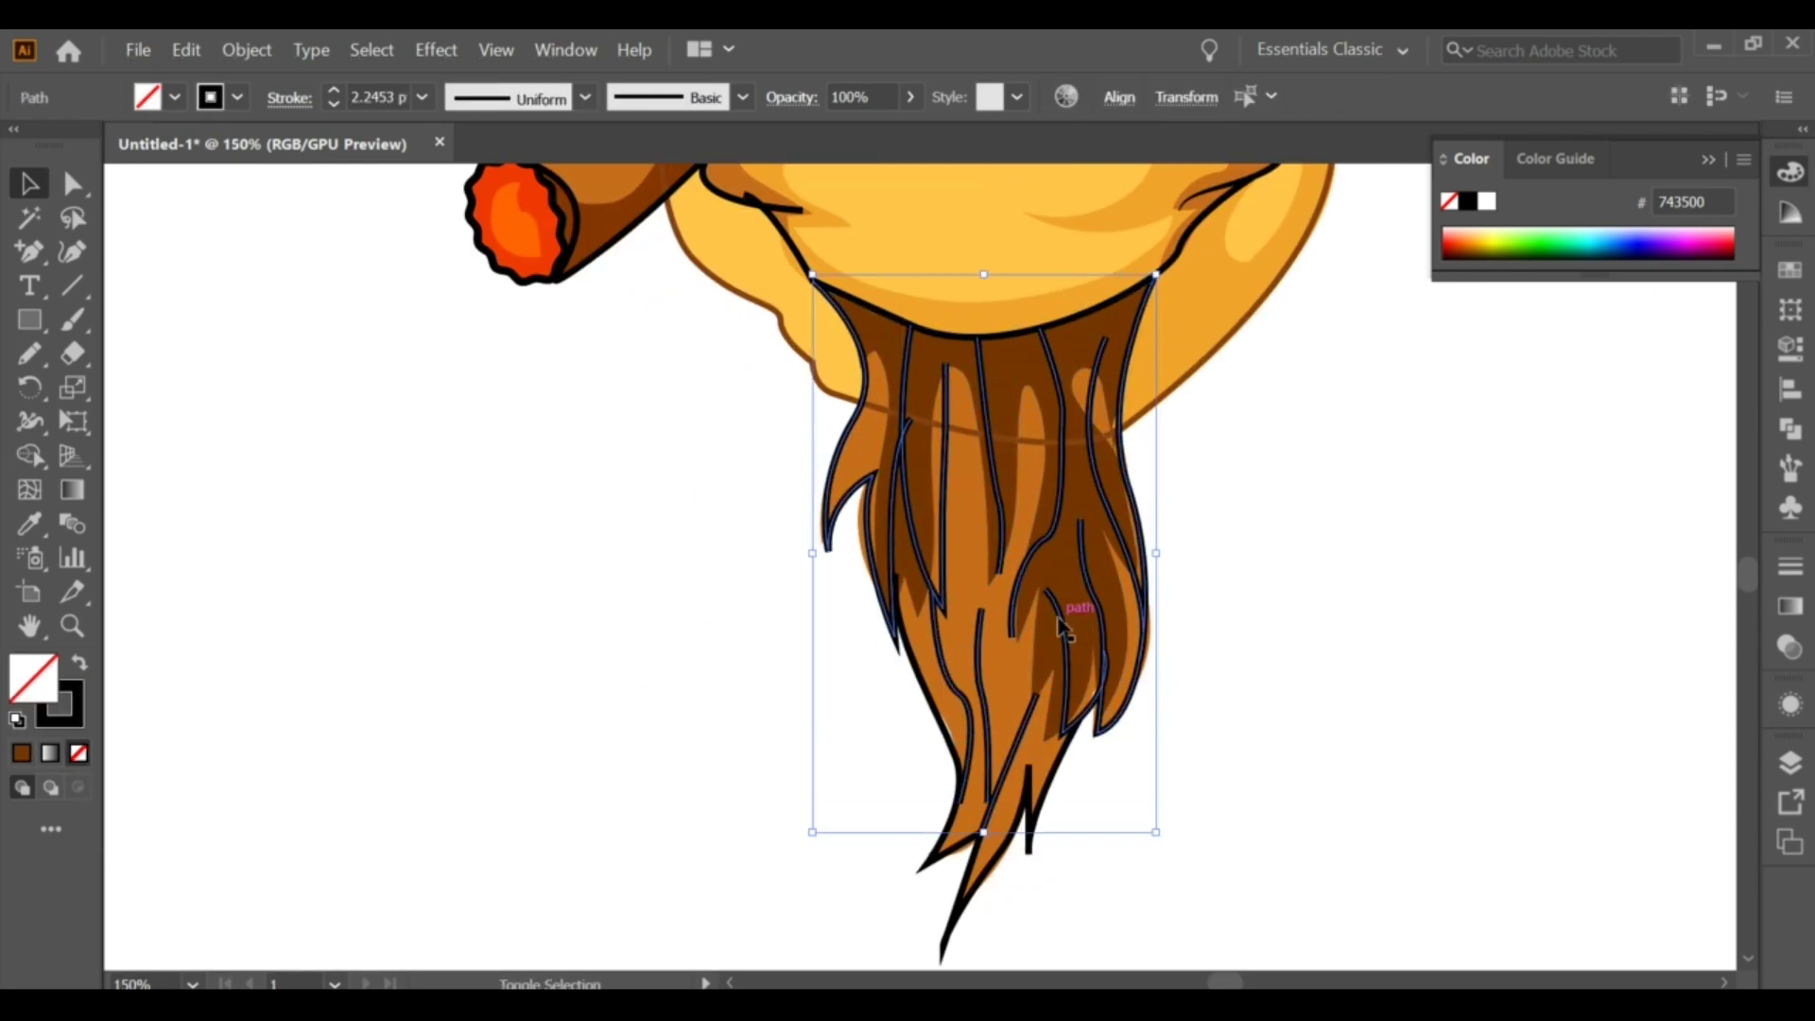
click(247, 49)
click(615, 643)
key(i)
click(1175, 381)
key(v)
key(ctrl+shift+a)
scroll(946, 482, down, 3)
scroll(900, 600, up, 4)
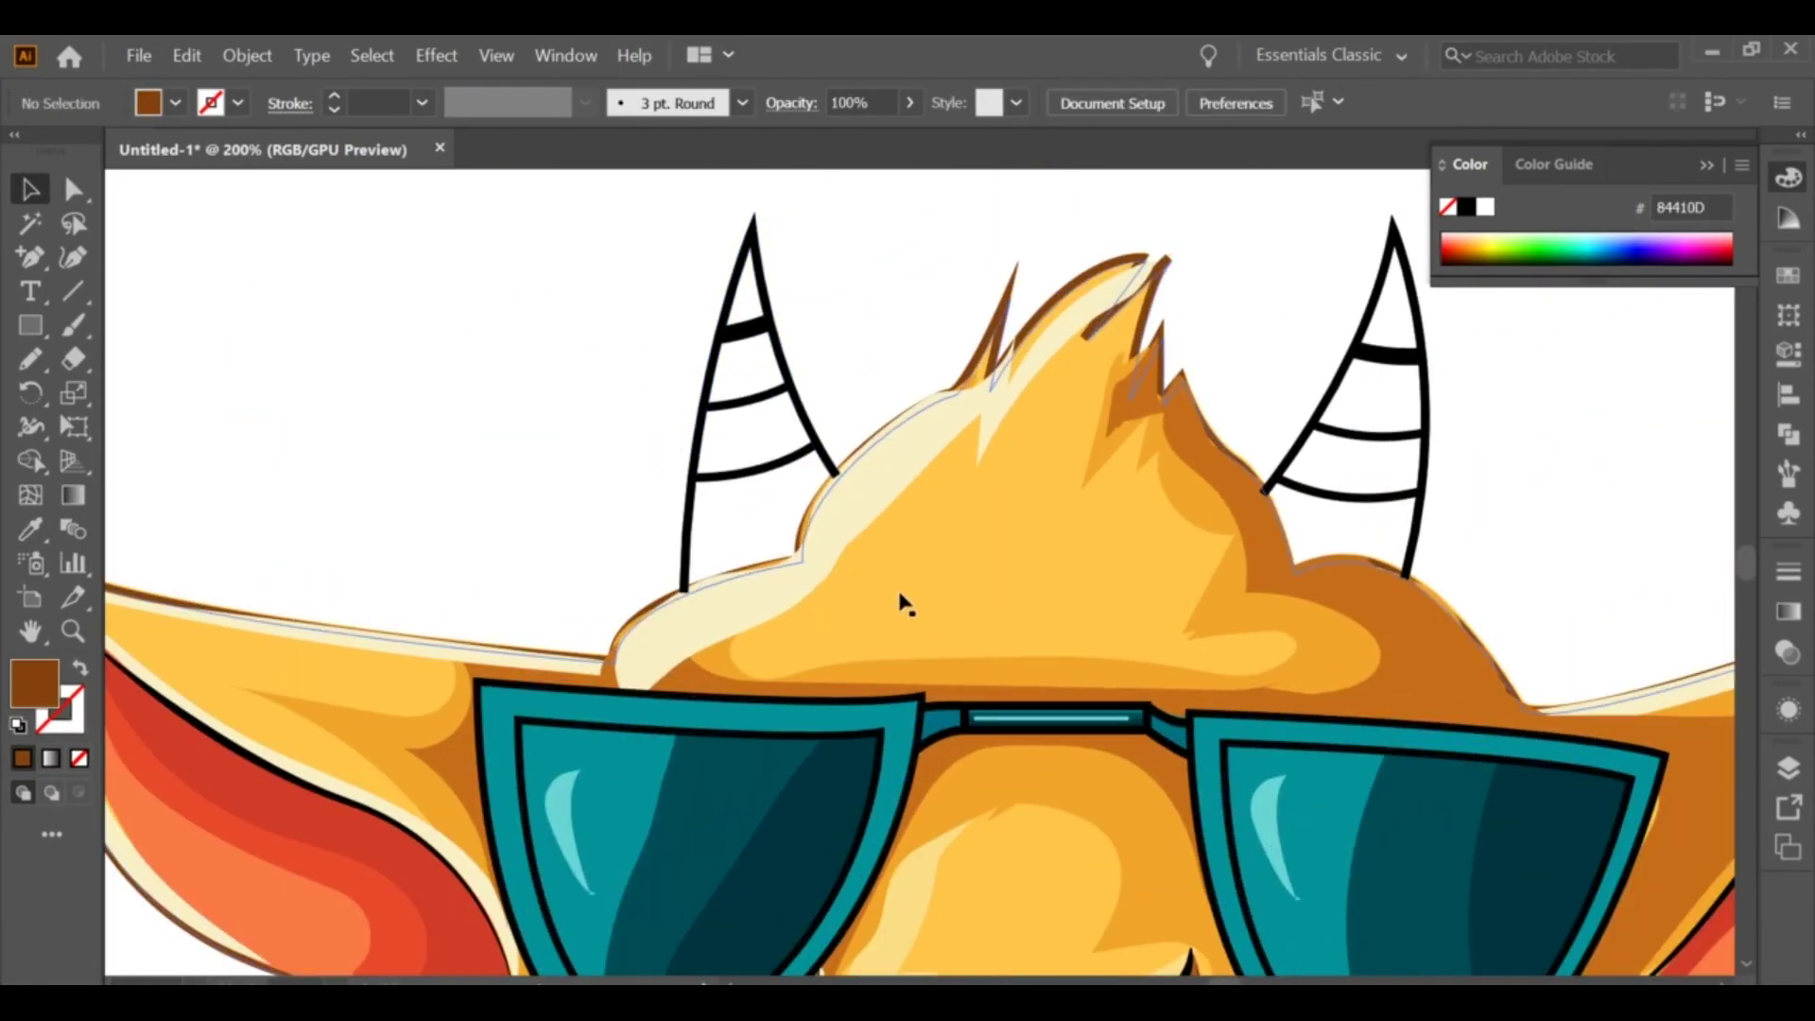
Step: Expand the stripes on both horns into editable shapes
click(1031, 504)
key(ctrl+shift+a)
scroll(919, 261, down, 3)
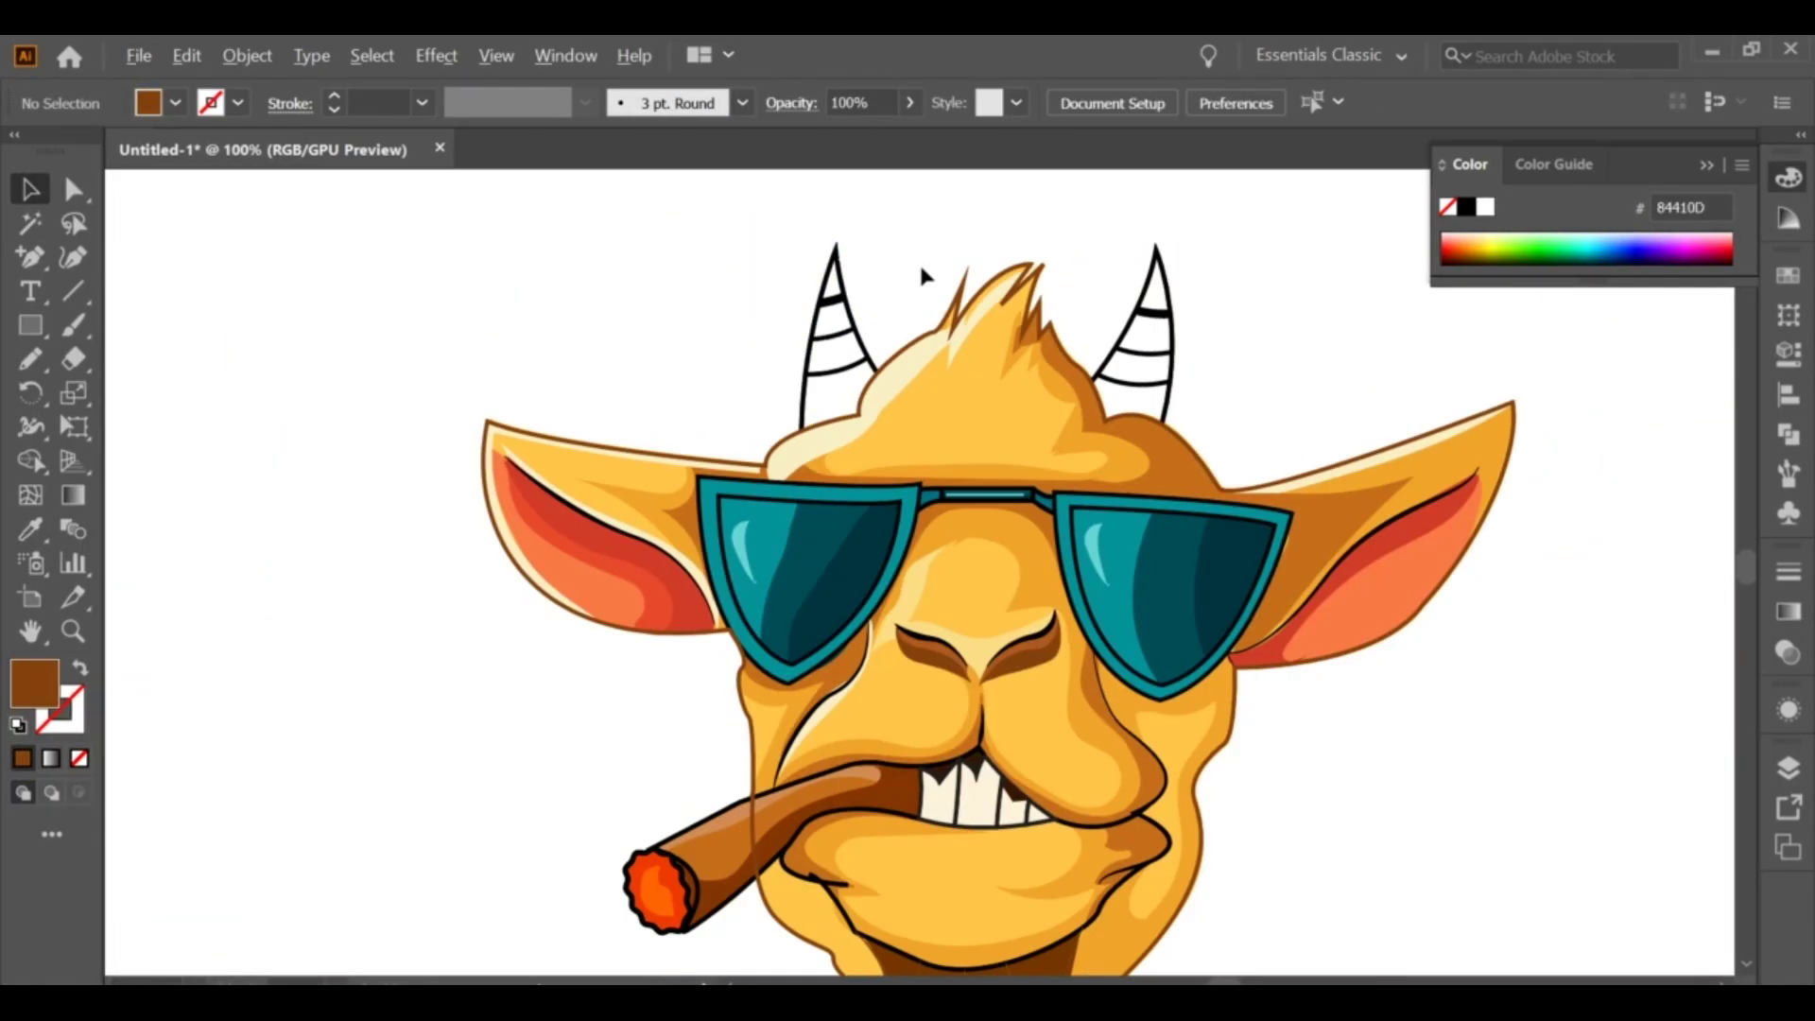
scroll(919, 261, down, 2)
scroll(795, 274, up, 3)
scroll(794, 274, up, 2)
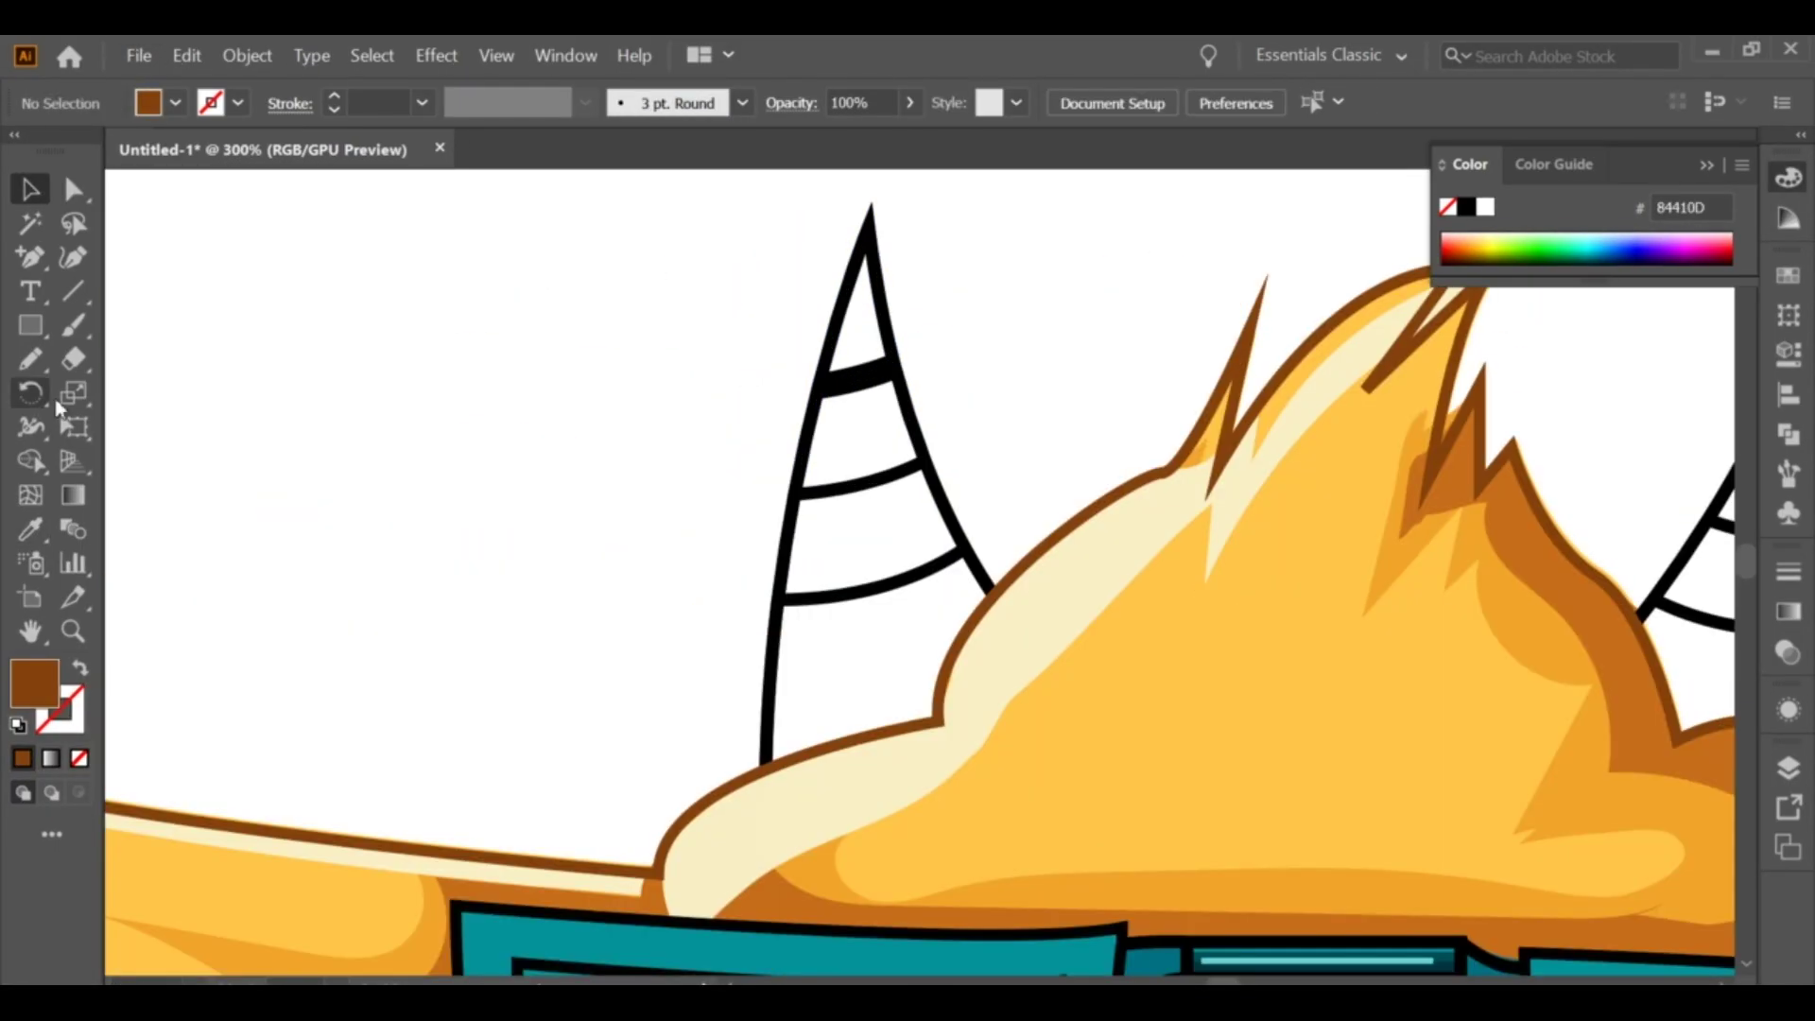
scroll(733, 510, down, 3)
scroll(732, 511, up, 3)
click(735, 436)
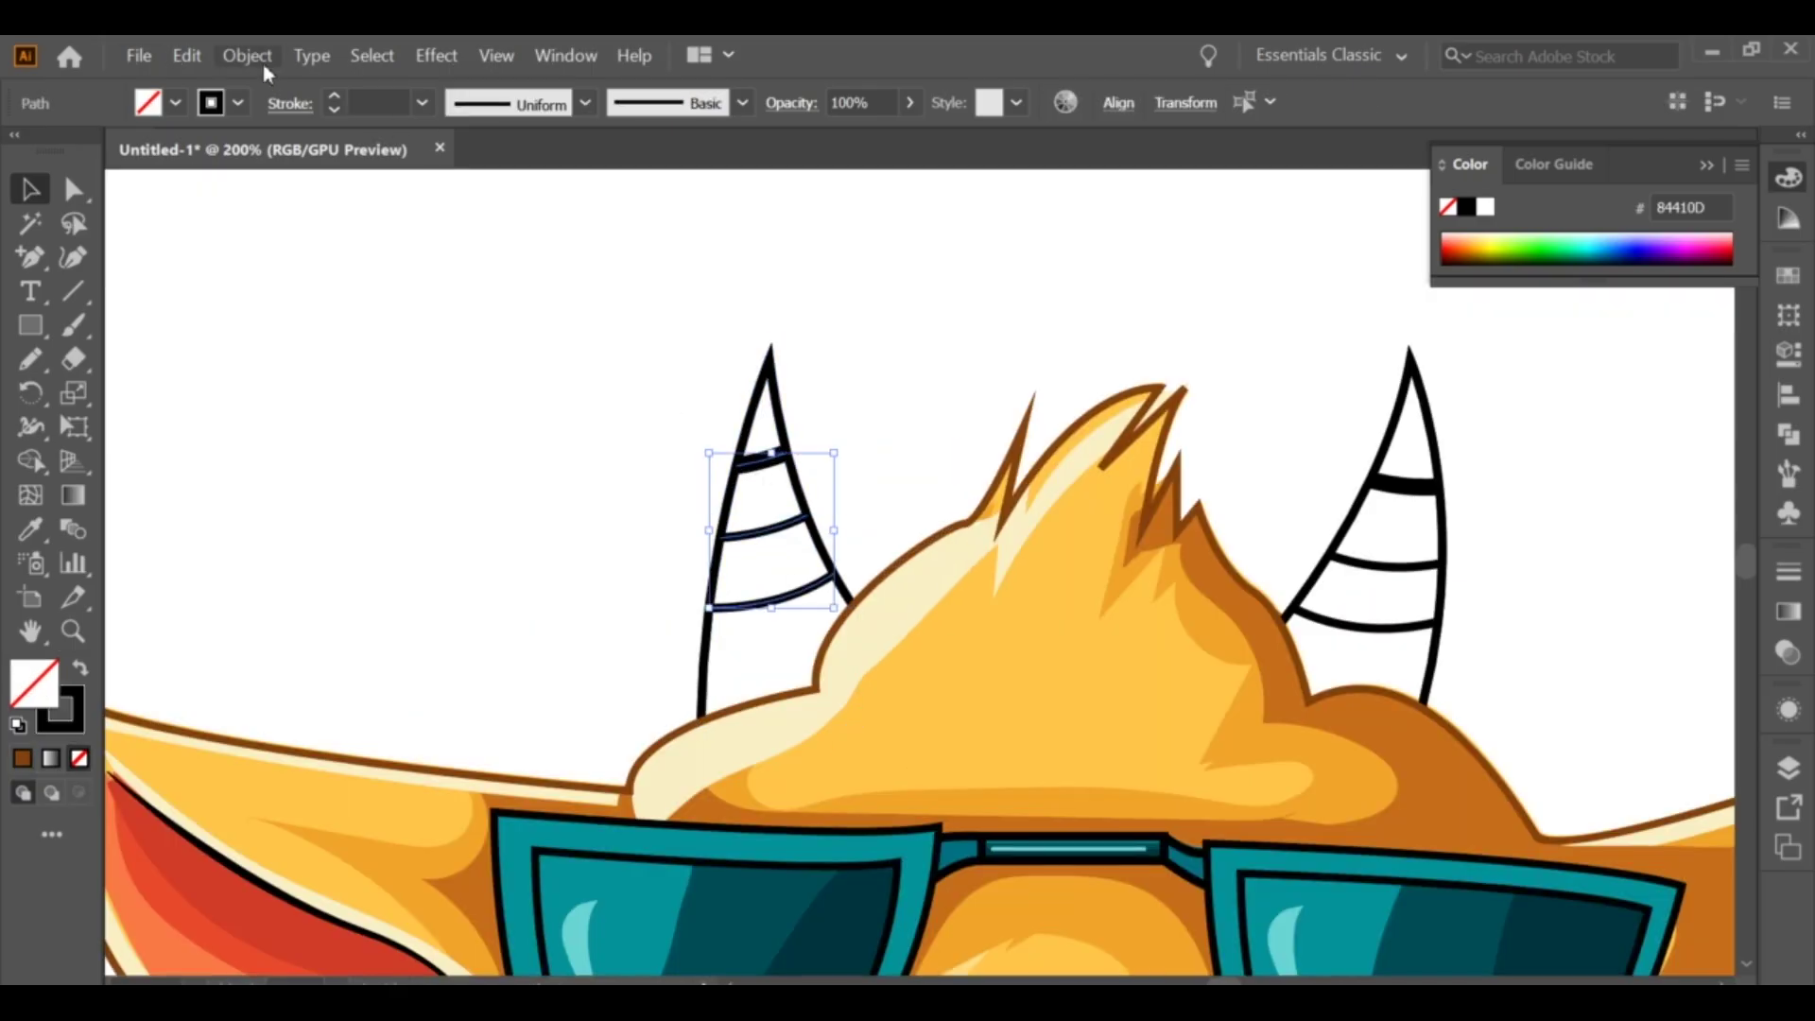
click(1405, 484)
click(247, 55)
click(274, 284)
click(839, 689)
click(923, 261)
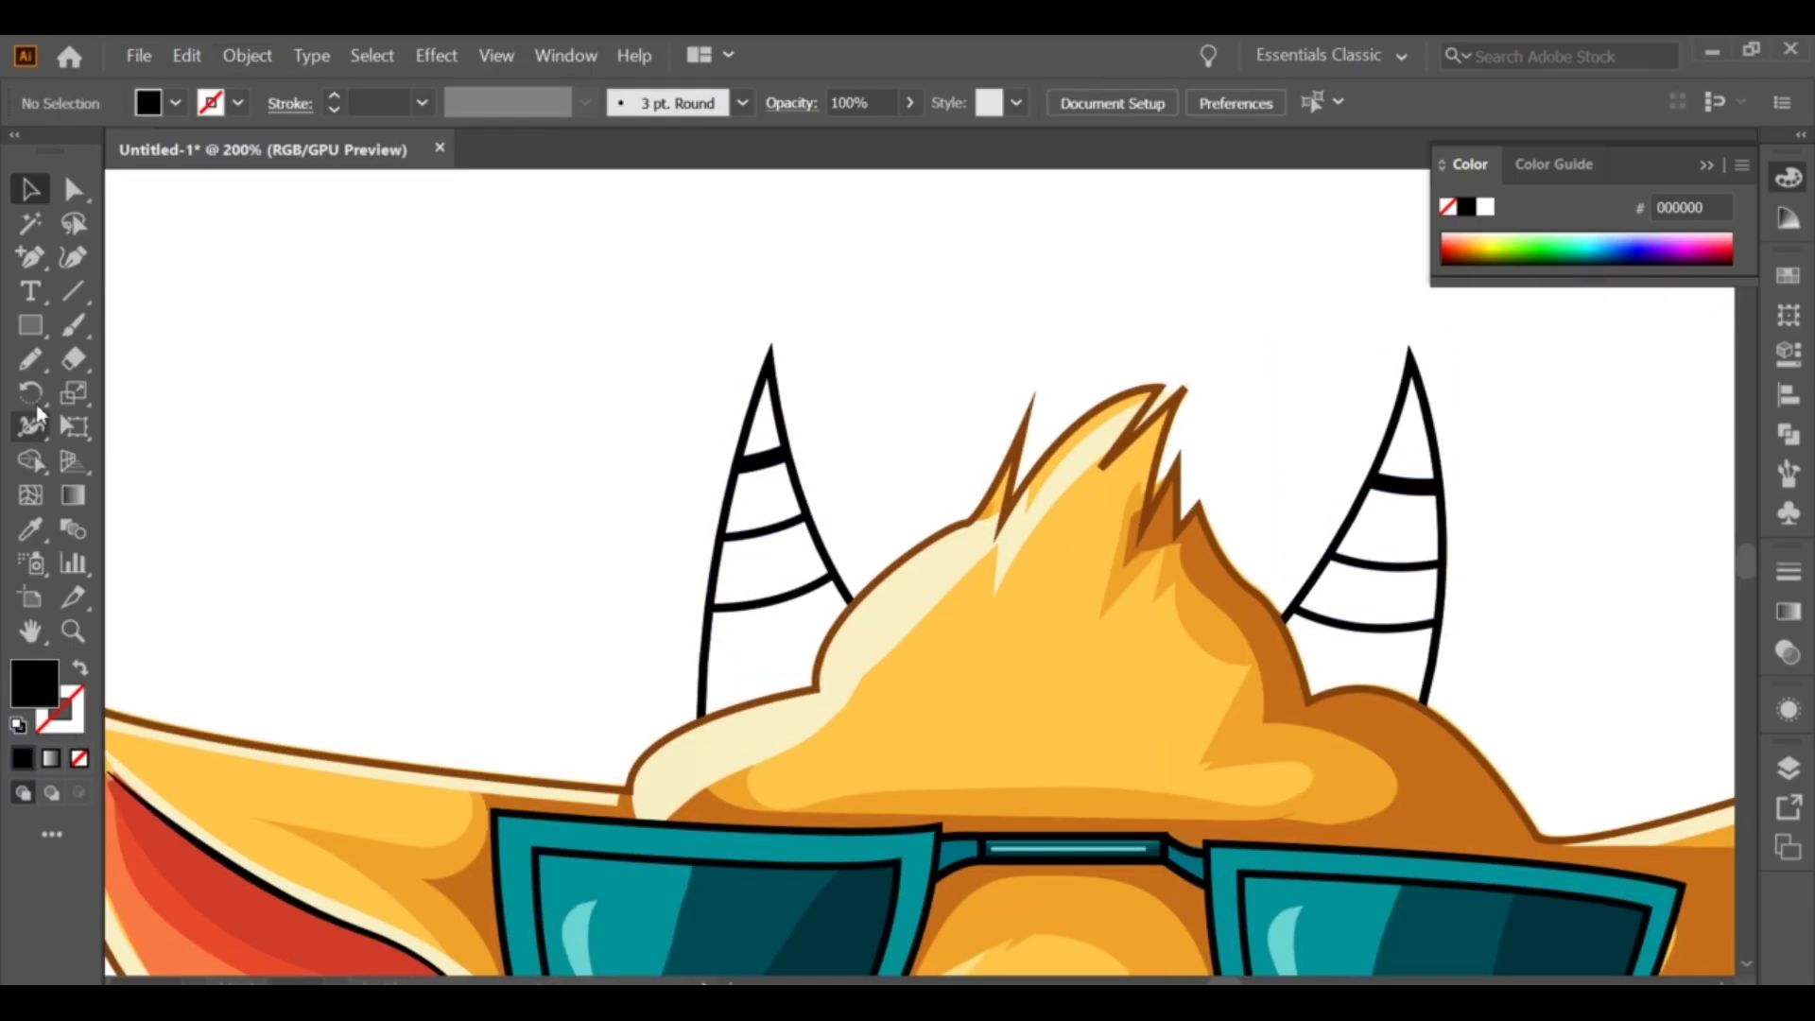
Step: Pencil-draw an orange-brown C66E1A fill over the left horn and send it to the back
key(n)
key(ctrl+equal)
drag(986, 518, 889, 203)
key(ctrl+minus)
key(ctrl+minus)
key(ctrl+minus)
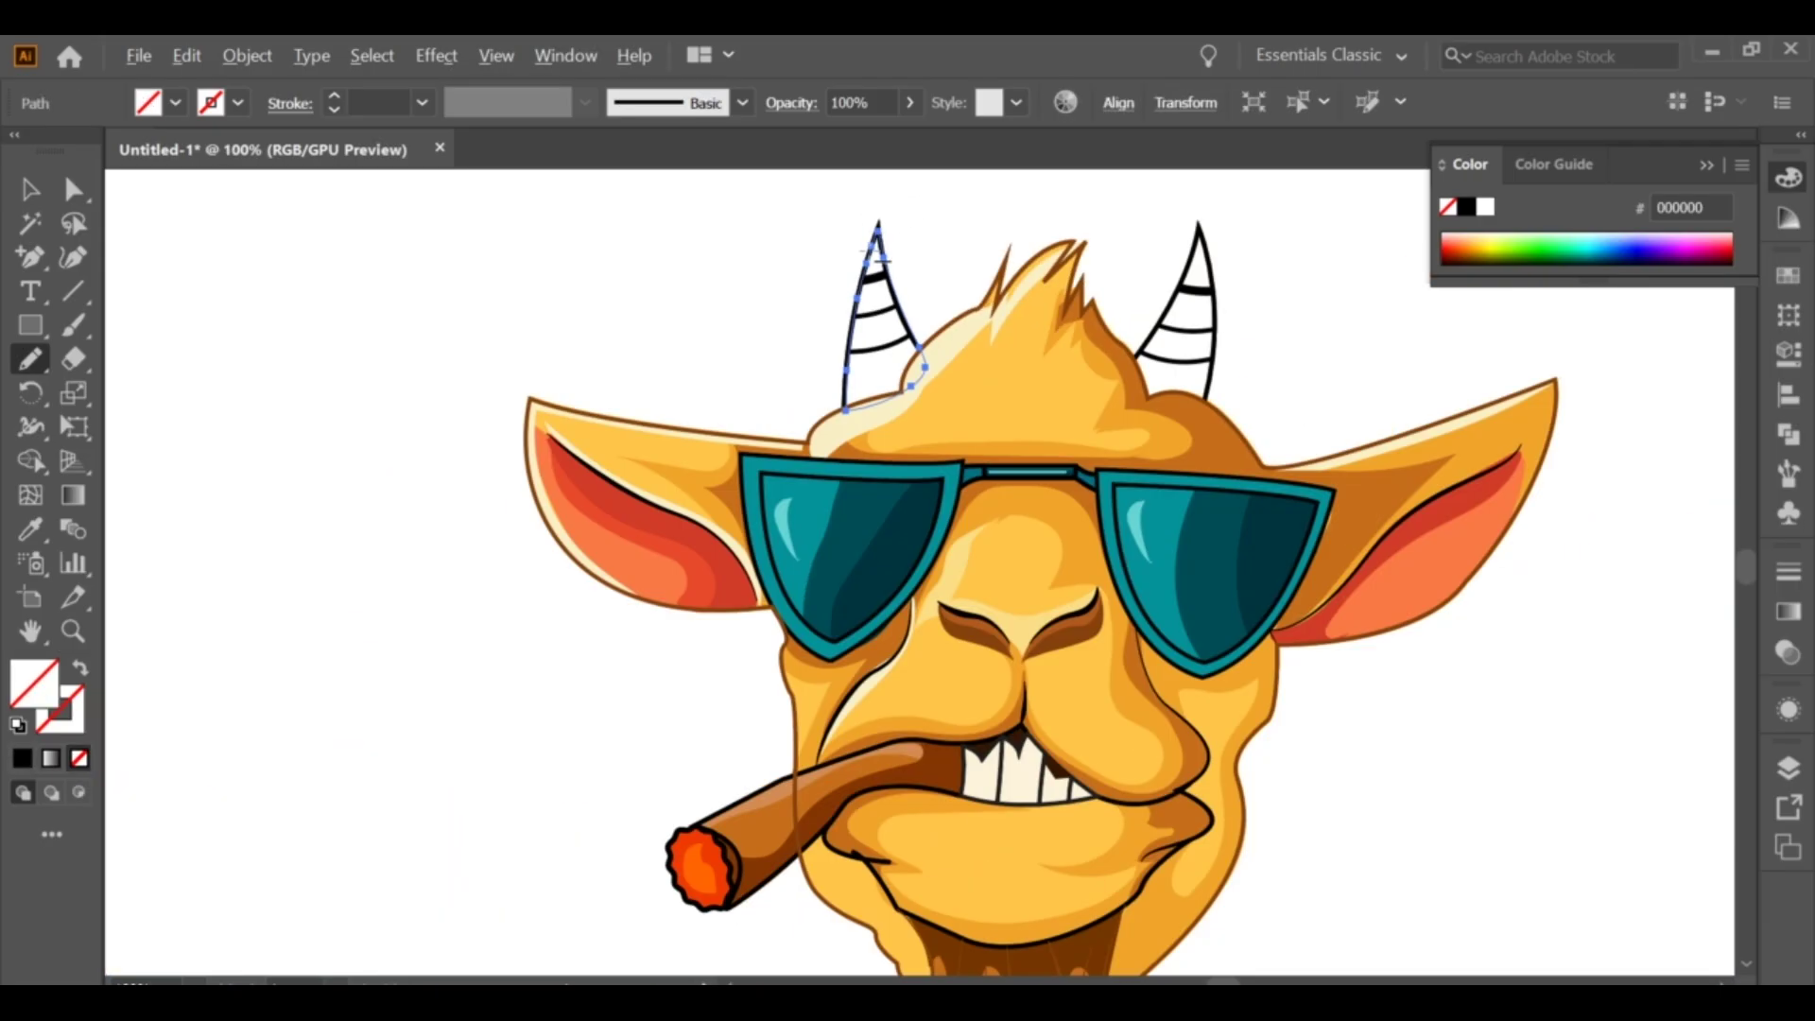
key(ctrl+minus)
key(v)
right_click(1153, 364)
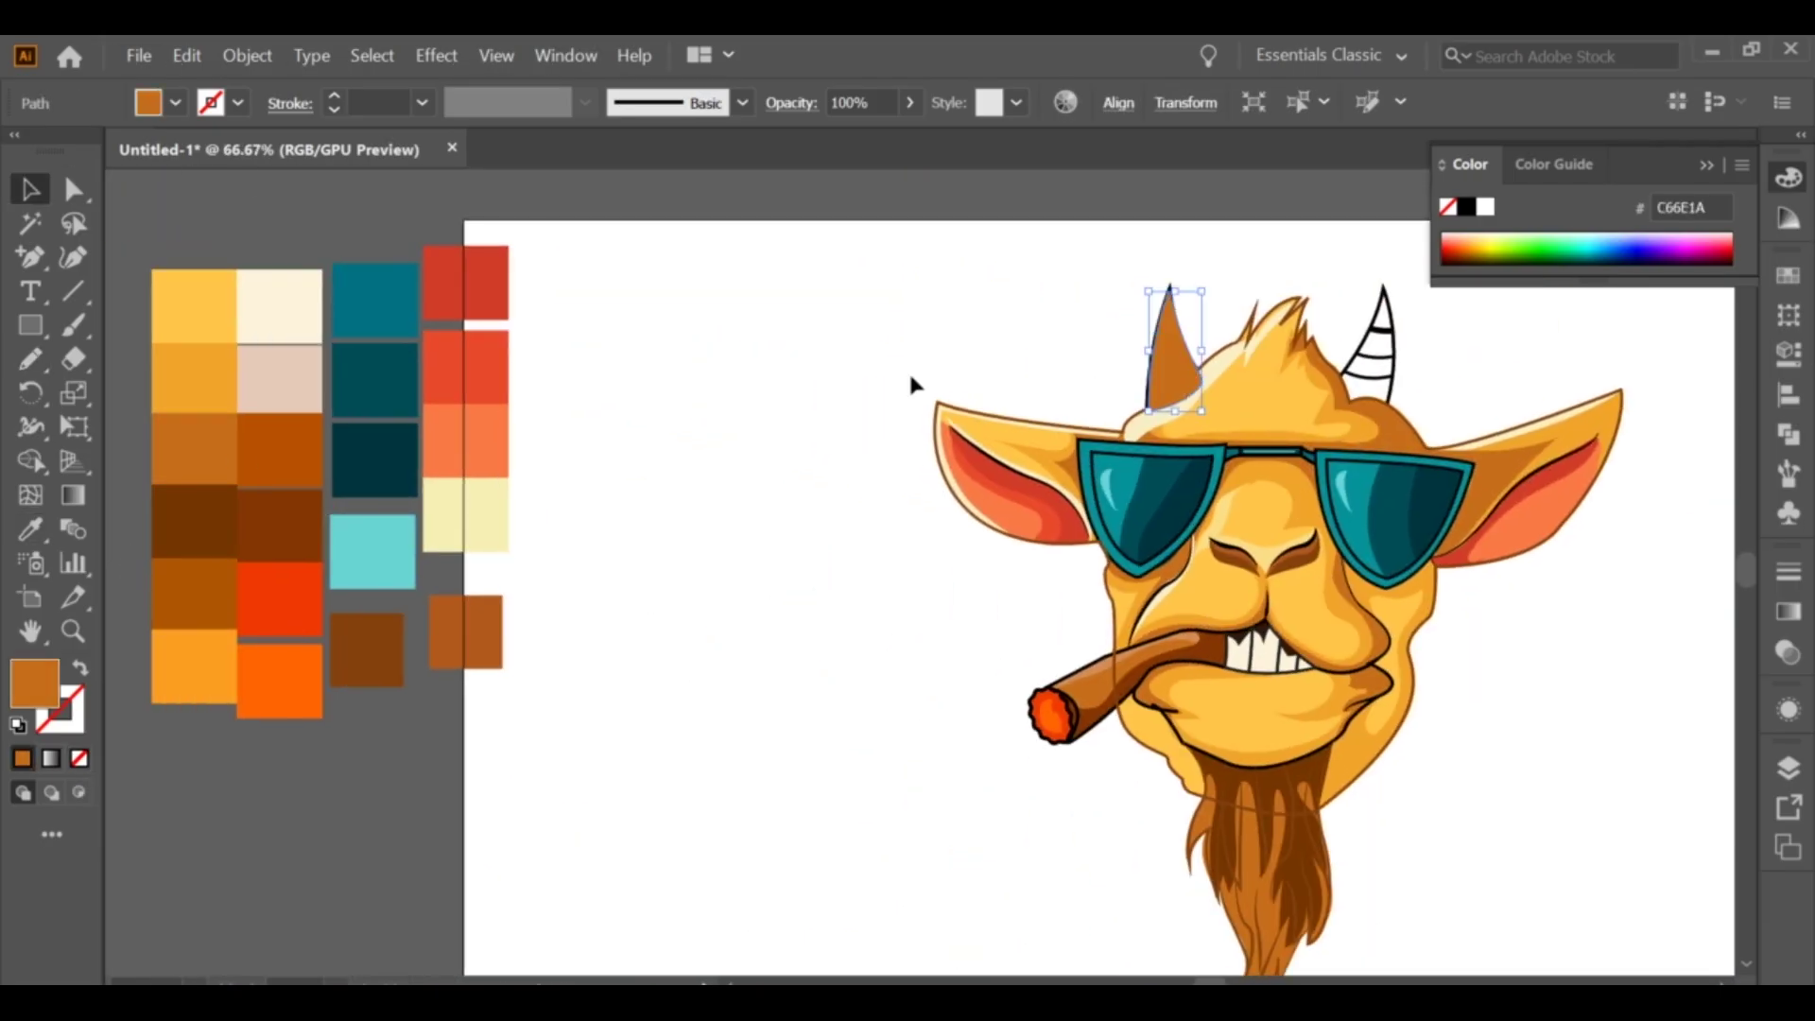
click(1475, 820)
click(827, 257)
Step: Give the right horn fill the orange-brown colour and send it behind the hair
mouse_move(1426, 358)
mouse_down()
mouse_move(1368, 370)
mouse_move(1381, 378)
mouse_up()
click(1159, 397)
click(1375, 359)
scroll(1381, 378, up, 3)
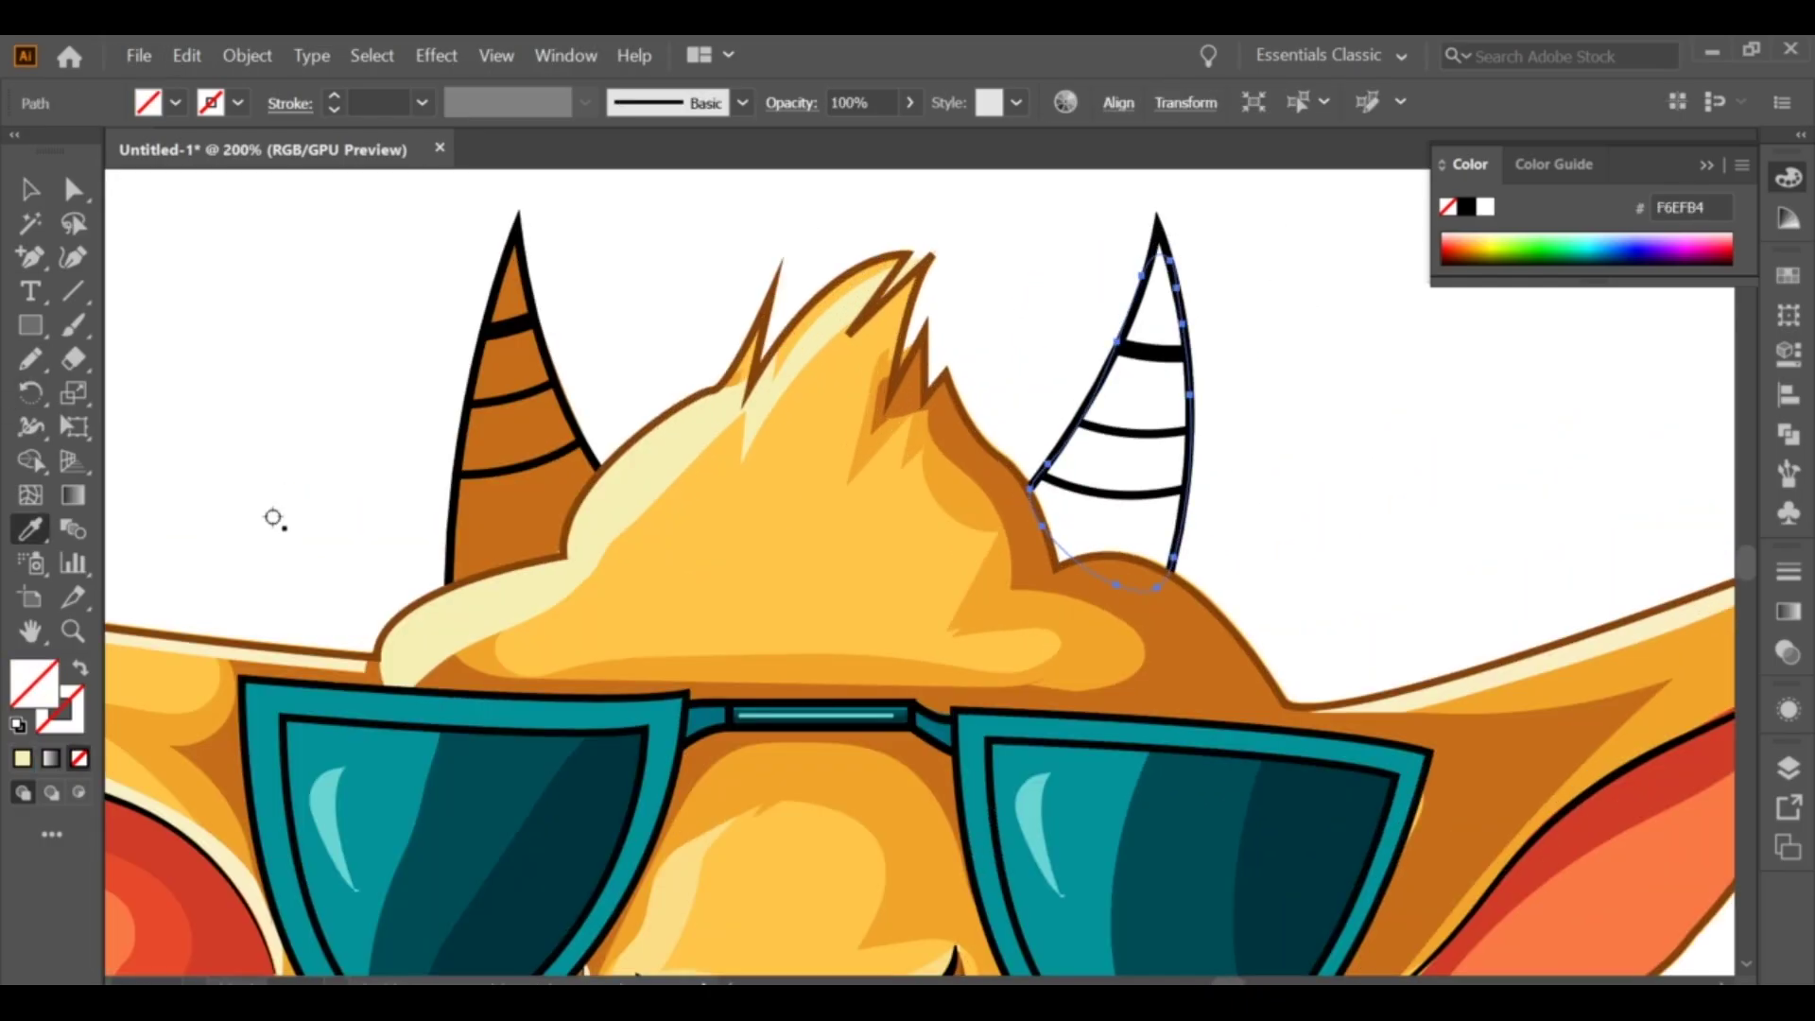
key(i)
click(700, 378)
key(v)
right_click(1158, 369)
click(1480, 827)
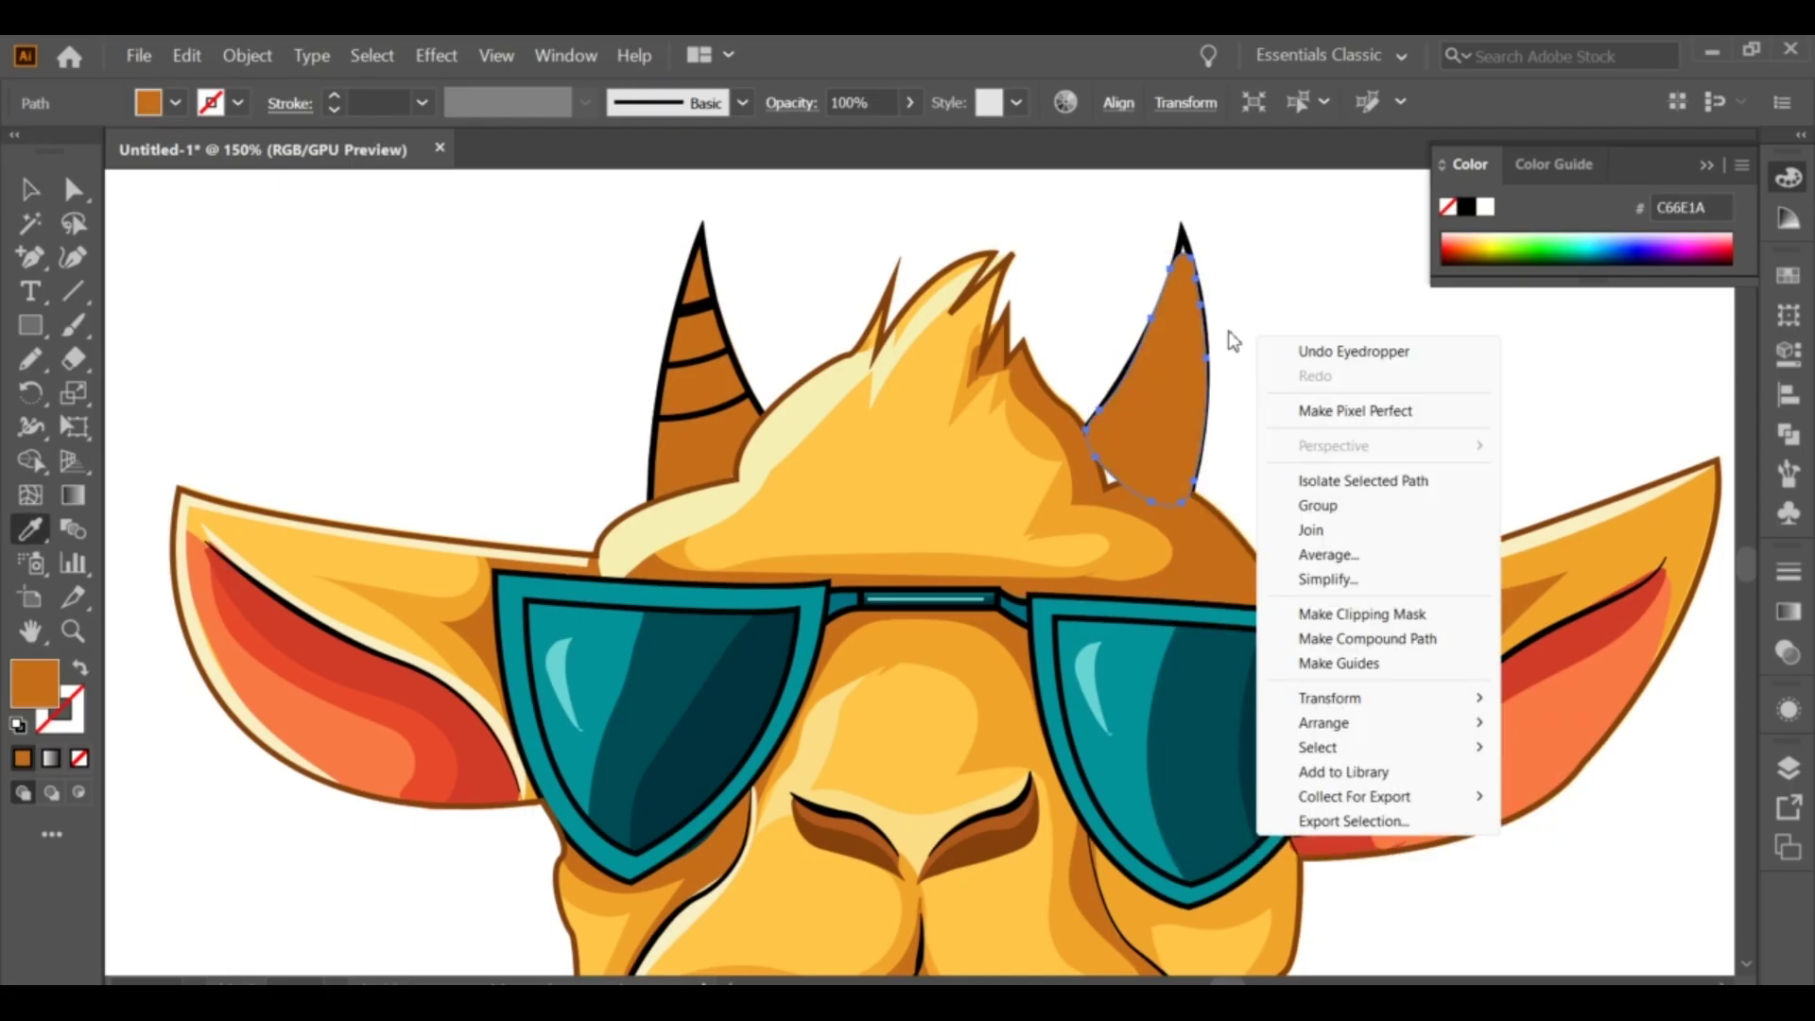
Step: Draw darker 743500 shading along the right horn's edge, placed behind the stripes
scroll(1298, 389, up, 2)
key(a)
click(1215, 255)
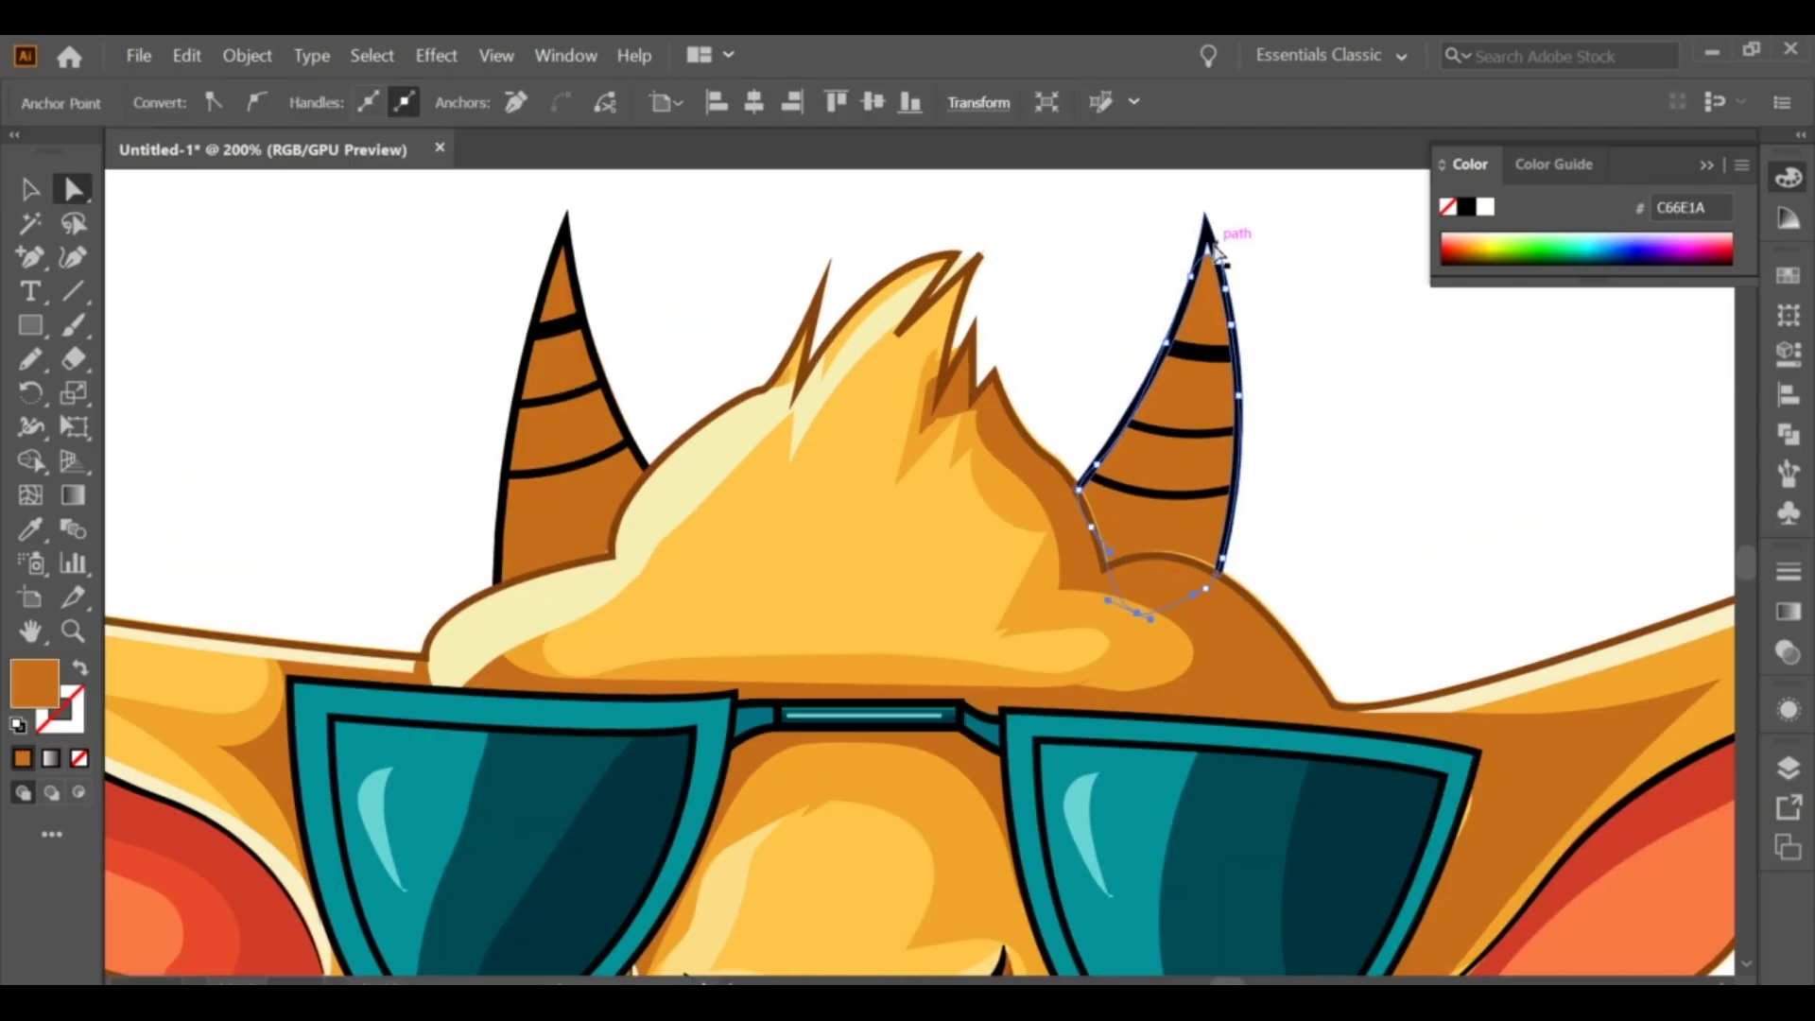
key(ctrl+shift+a)
key(n)
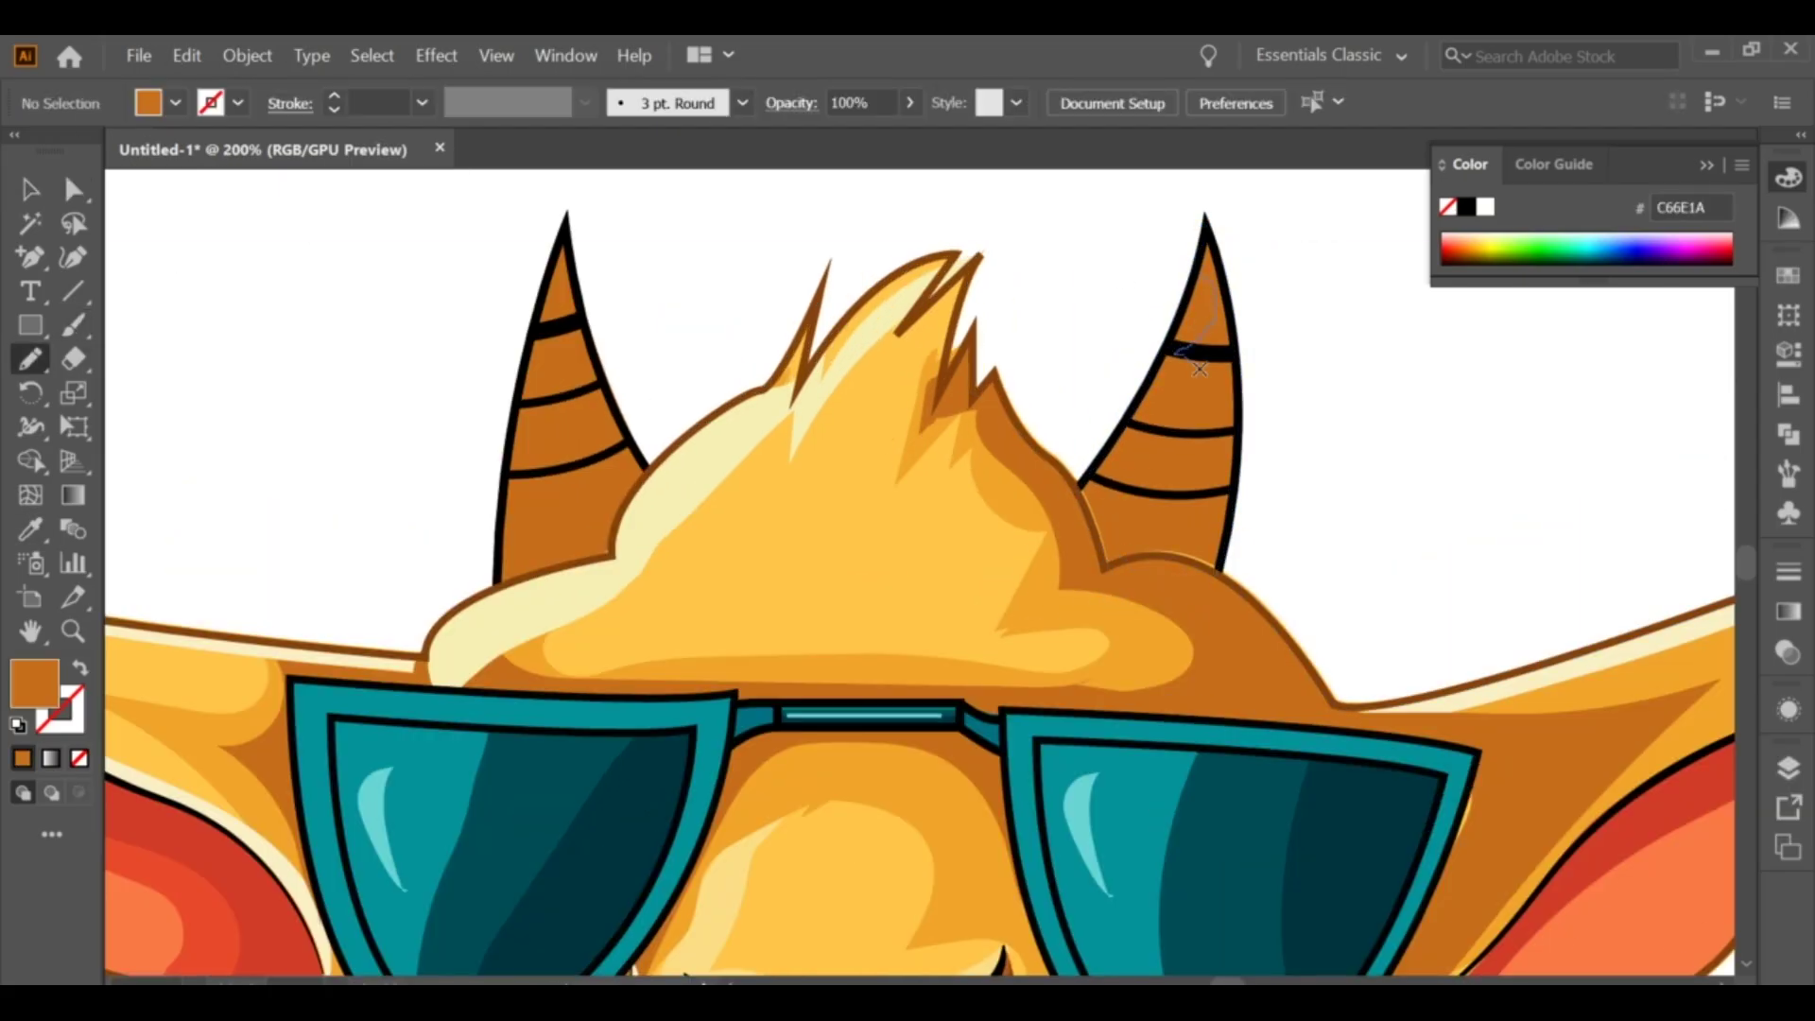
drag(1210, 241, 1210, 243)
key(ctrl+1)
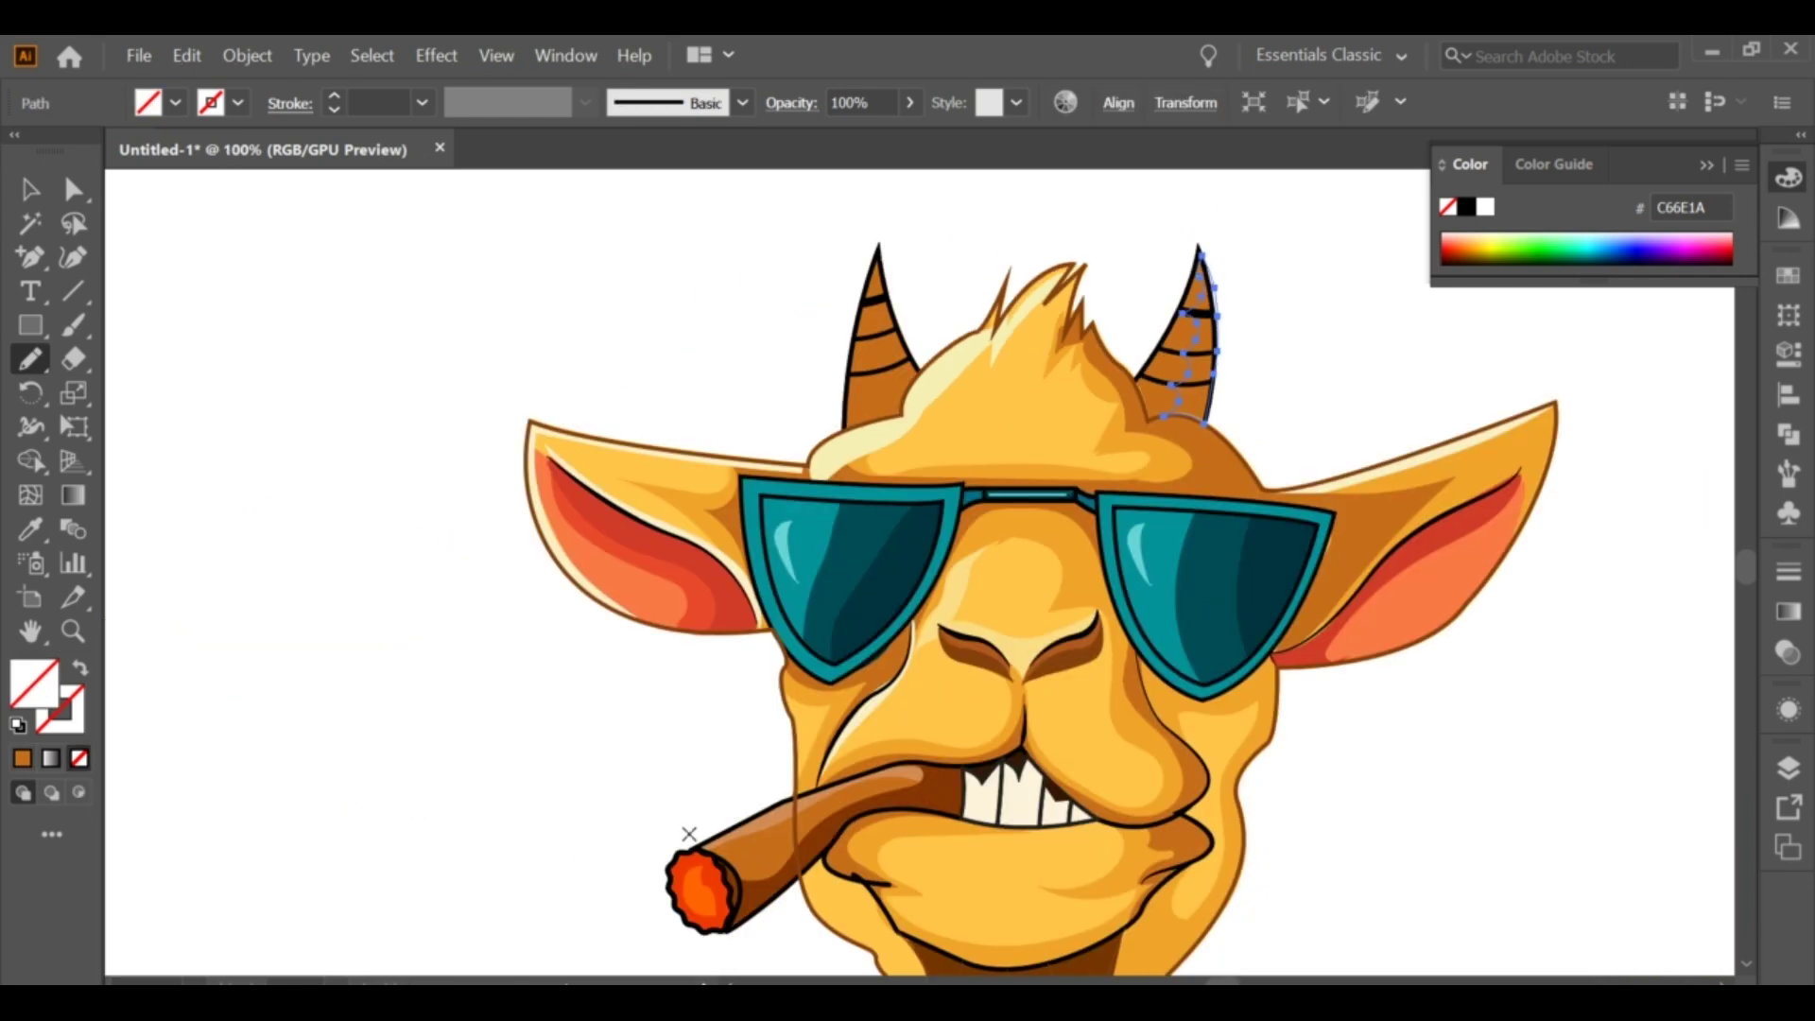
right_click(1233, 344)
click(1489, 785)
Step: Draw shading along the left horn's edge and trim it with Shape Builder
key(v)
key(ctrl+shift+a)
key(ctrl+equal)
key(ctrl+equal)
key(ctrl+equal)
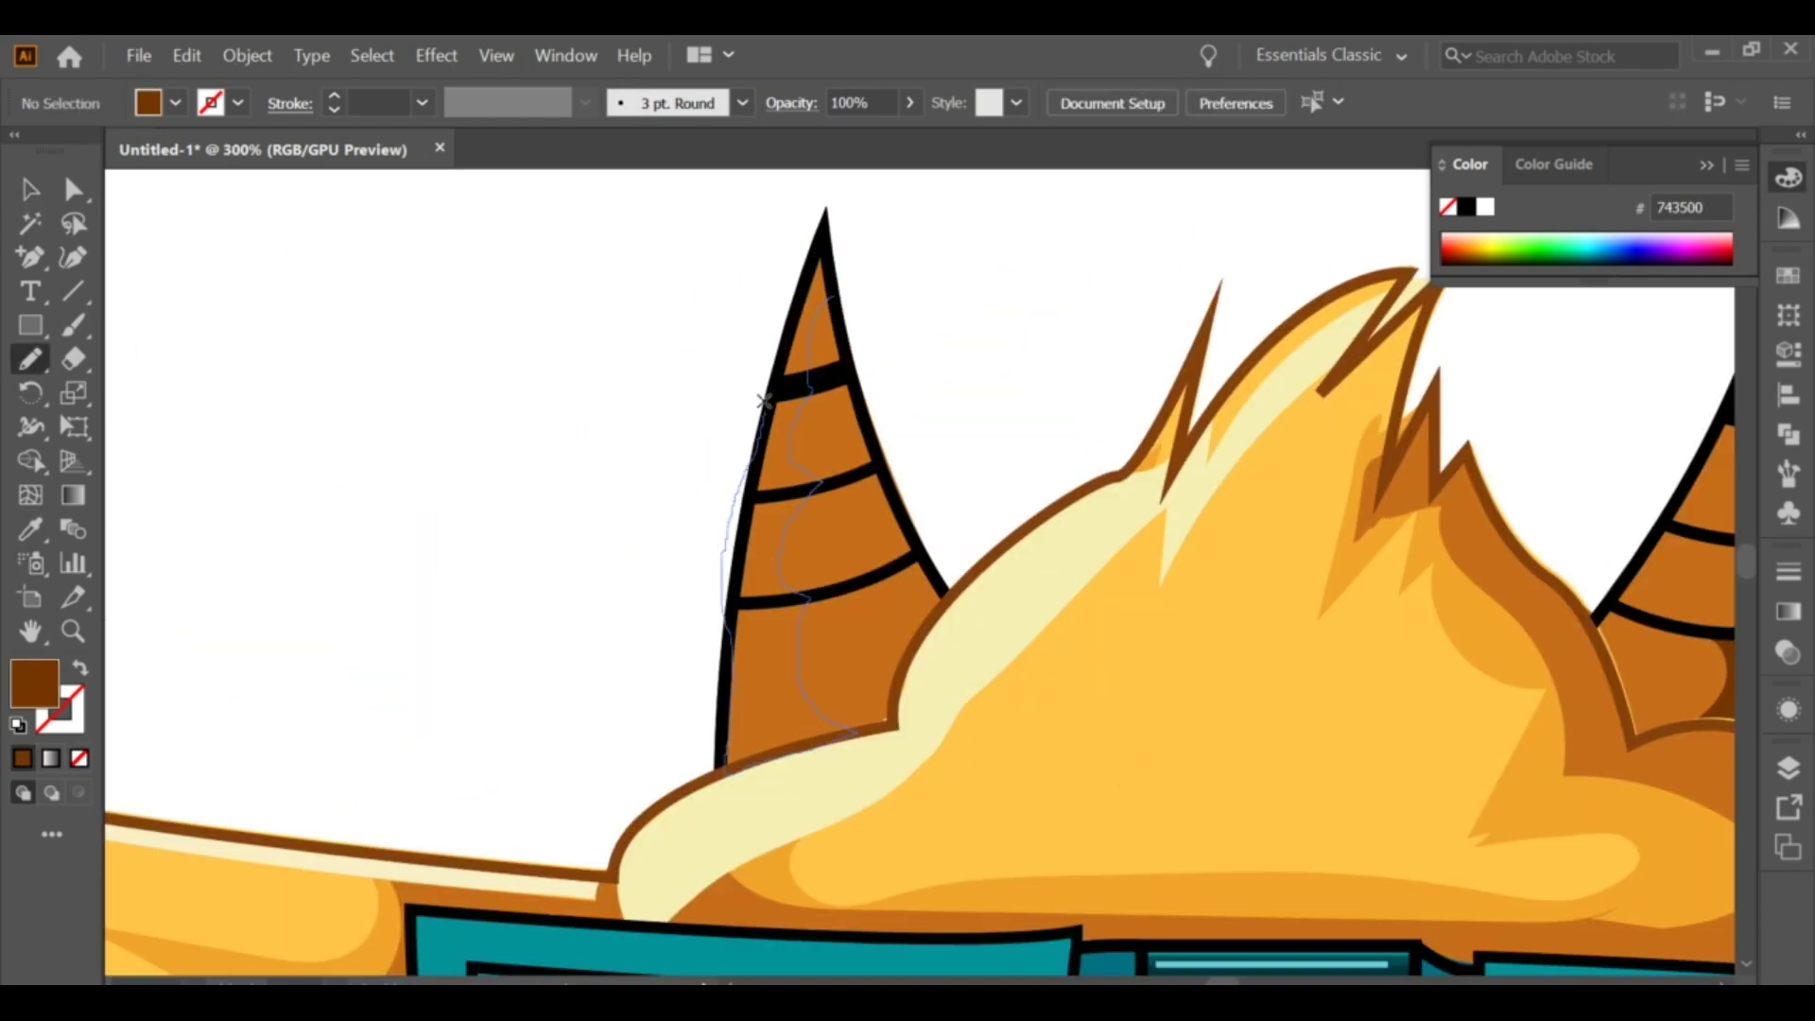
drag(764, 401, 769, 291)
scroll(769, 486, right, 3)
key(shift+m)
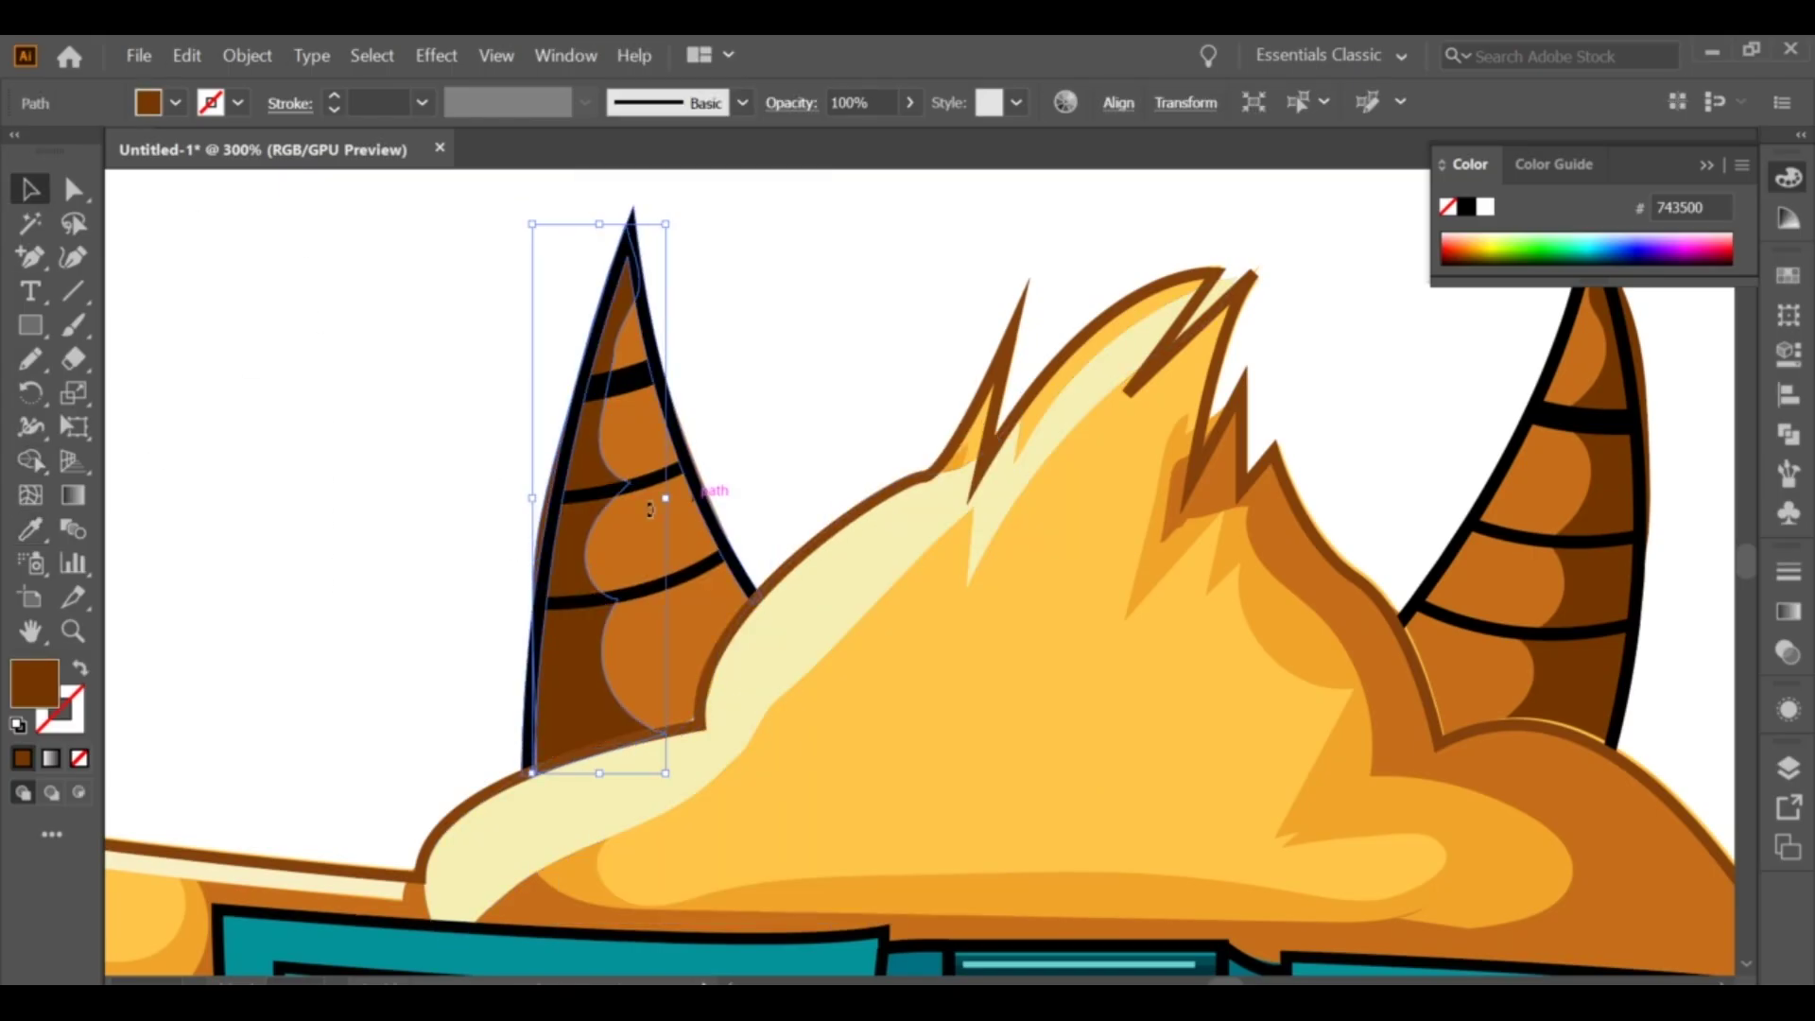
key(ctrl+equal)
key(ctrl+minus)
key(ctrl+minus)
key(ctrl+minus)
key(ctrl+minus)
key(v)
click(1069, 385)
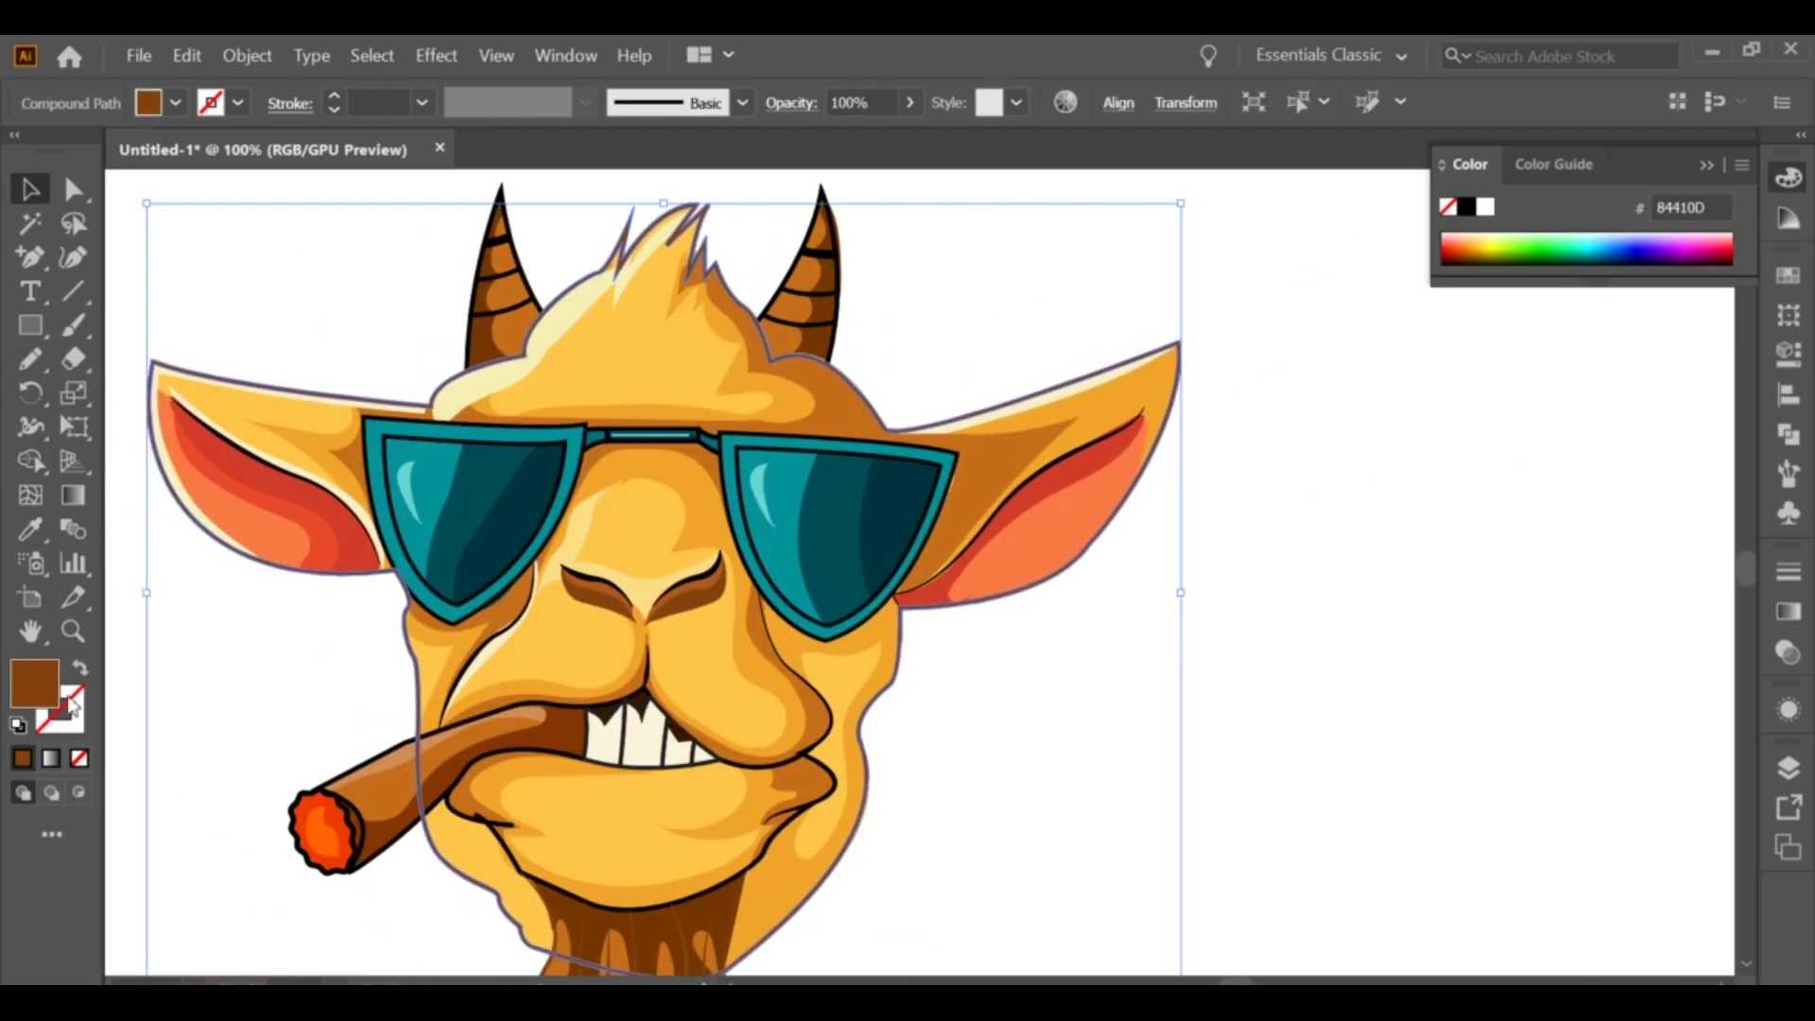
Step: Recolour the head outline to dark brown 2E1600
double_click(60, 709)
text(2E1600)
click(1531, 450)
click(199, 627)
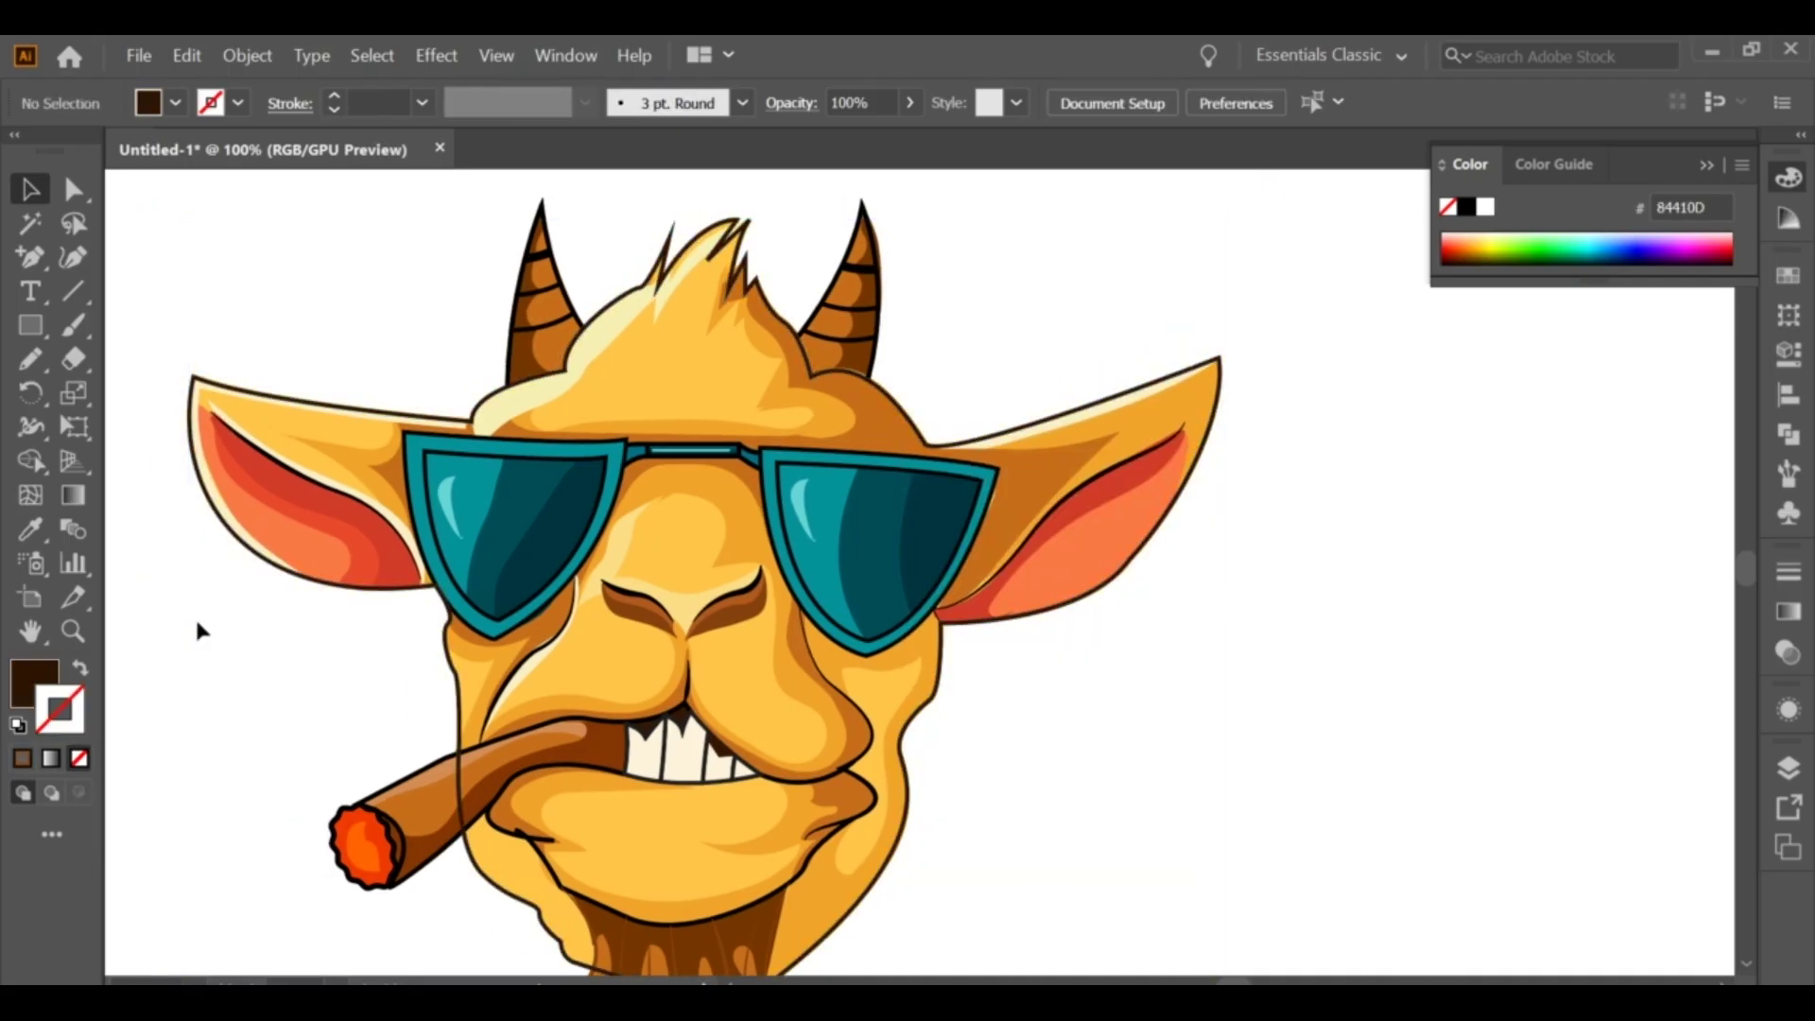
Step: Apply the dark brown 2E1600 outline colour to both horns
key(ctrl+equal)
click(989, 315)
shift+click(472, 312)
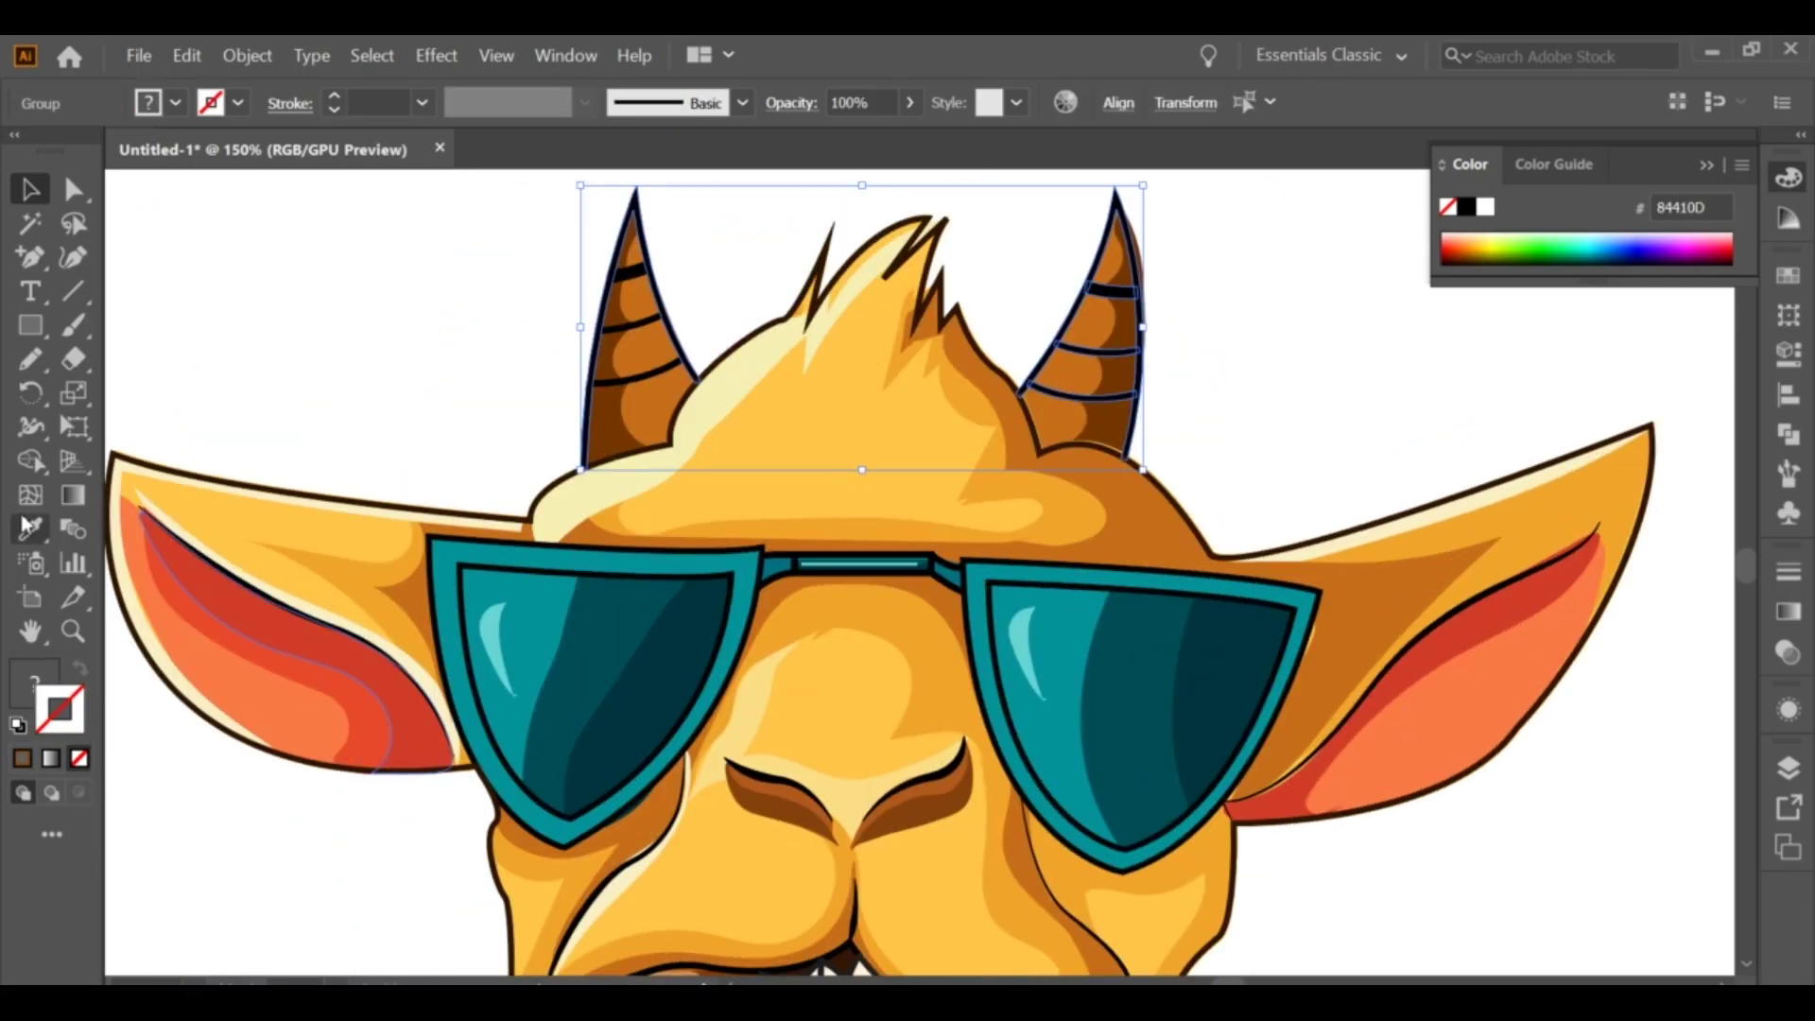
key(i)
click(1788, 433)
click(227, 481)
key(v)
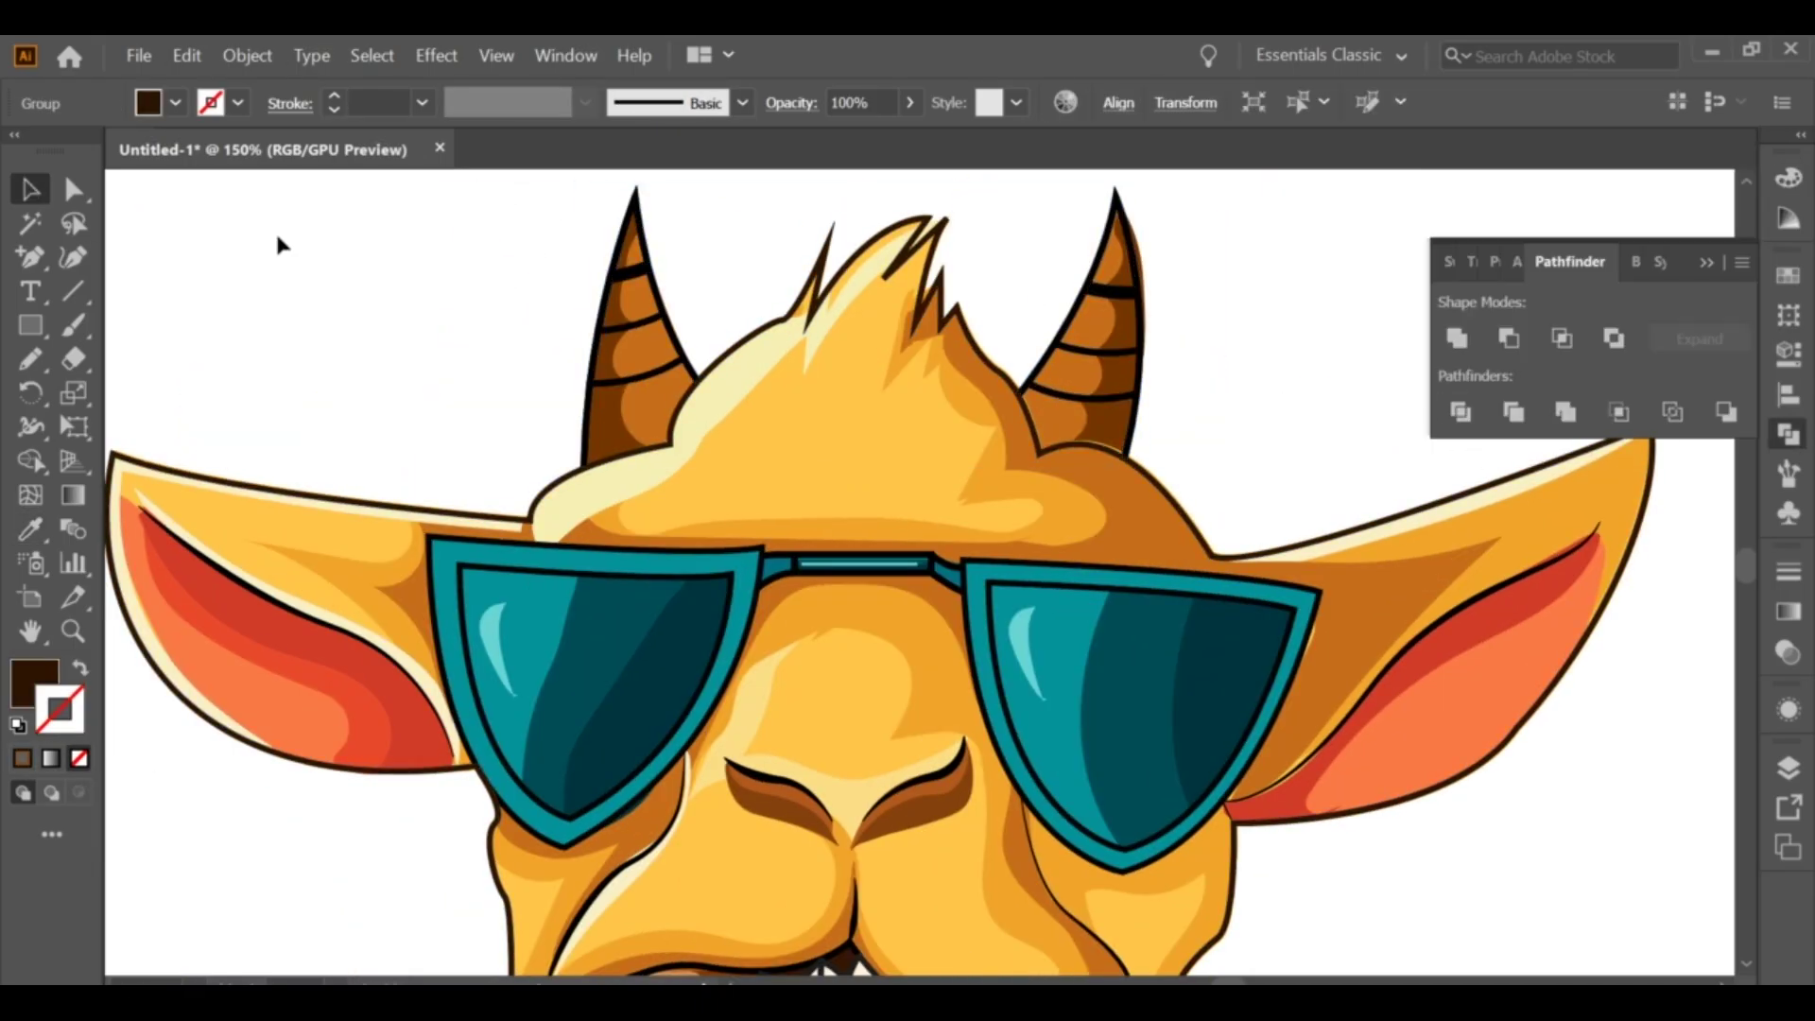
Step: Recolour the beard outline lines to dark brown 2E1600
click(275, 229)
key(ctrl+minus)
key(ctrl+minus)
alt+scroll(993, 753, up, 5)
click(825, 588)
shift+click(479, 514)
shift+click(656, 879)
scroll(924, 580, down, 3)
key(ctrl+minus)
key(ctrl+minus)
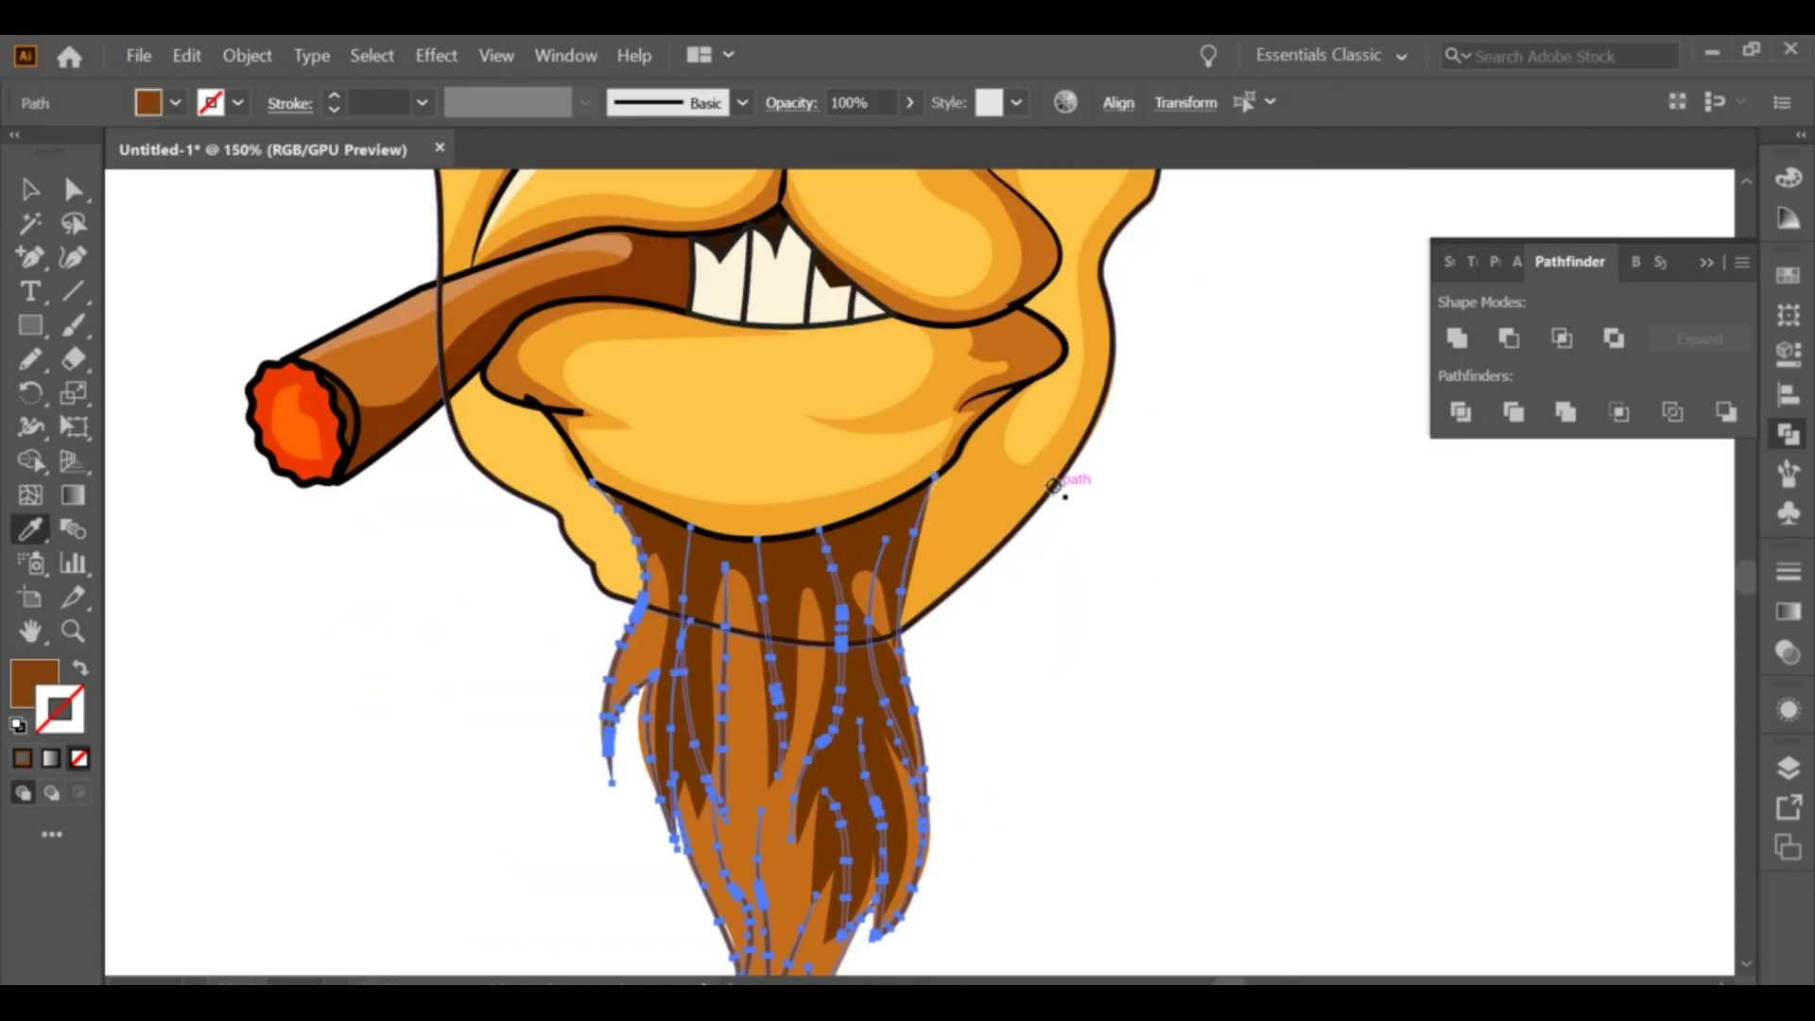
key(ctrl+minus)
key(ctrl+minus)
key(ctrl+minus)
click(533, 371)
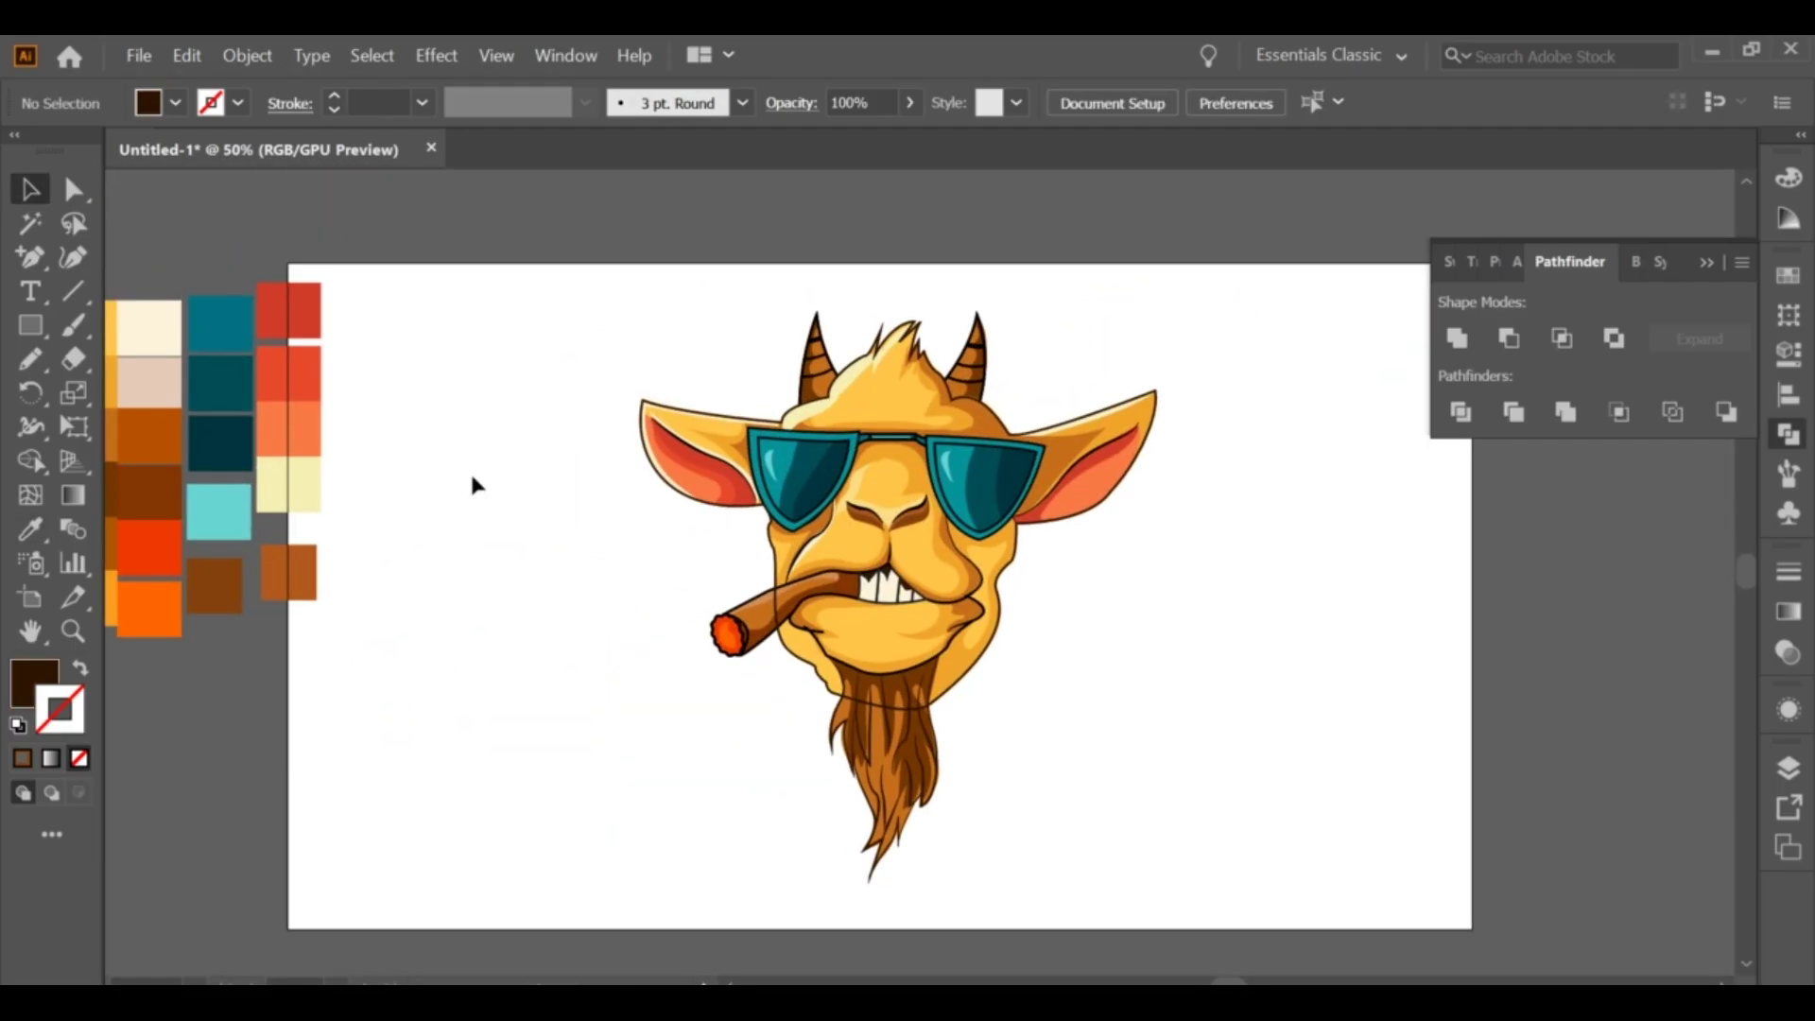
Step: Check the area where the beard meets the chin and deselect the beard path
alt+scroll(1019, 672, up, 1)
alt+scroll(910, 658, up, 4)
key(n)
alt+scroll(1193, 644, up, 1)
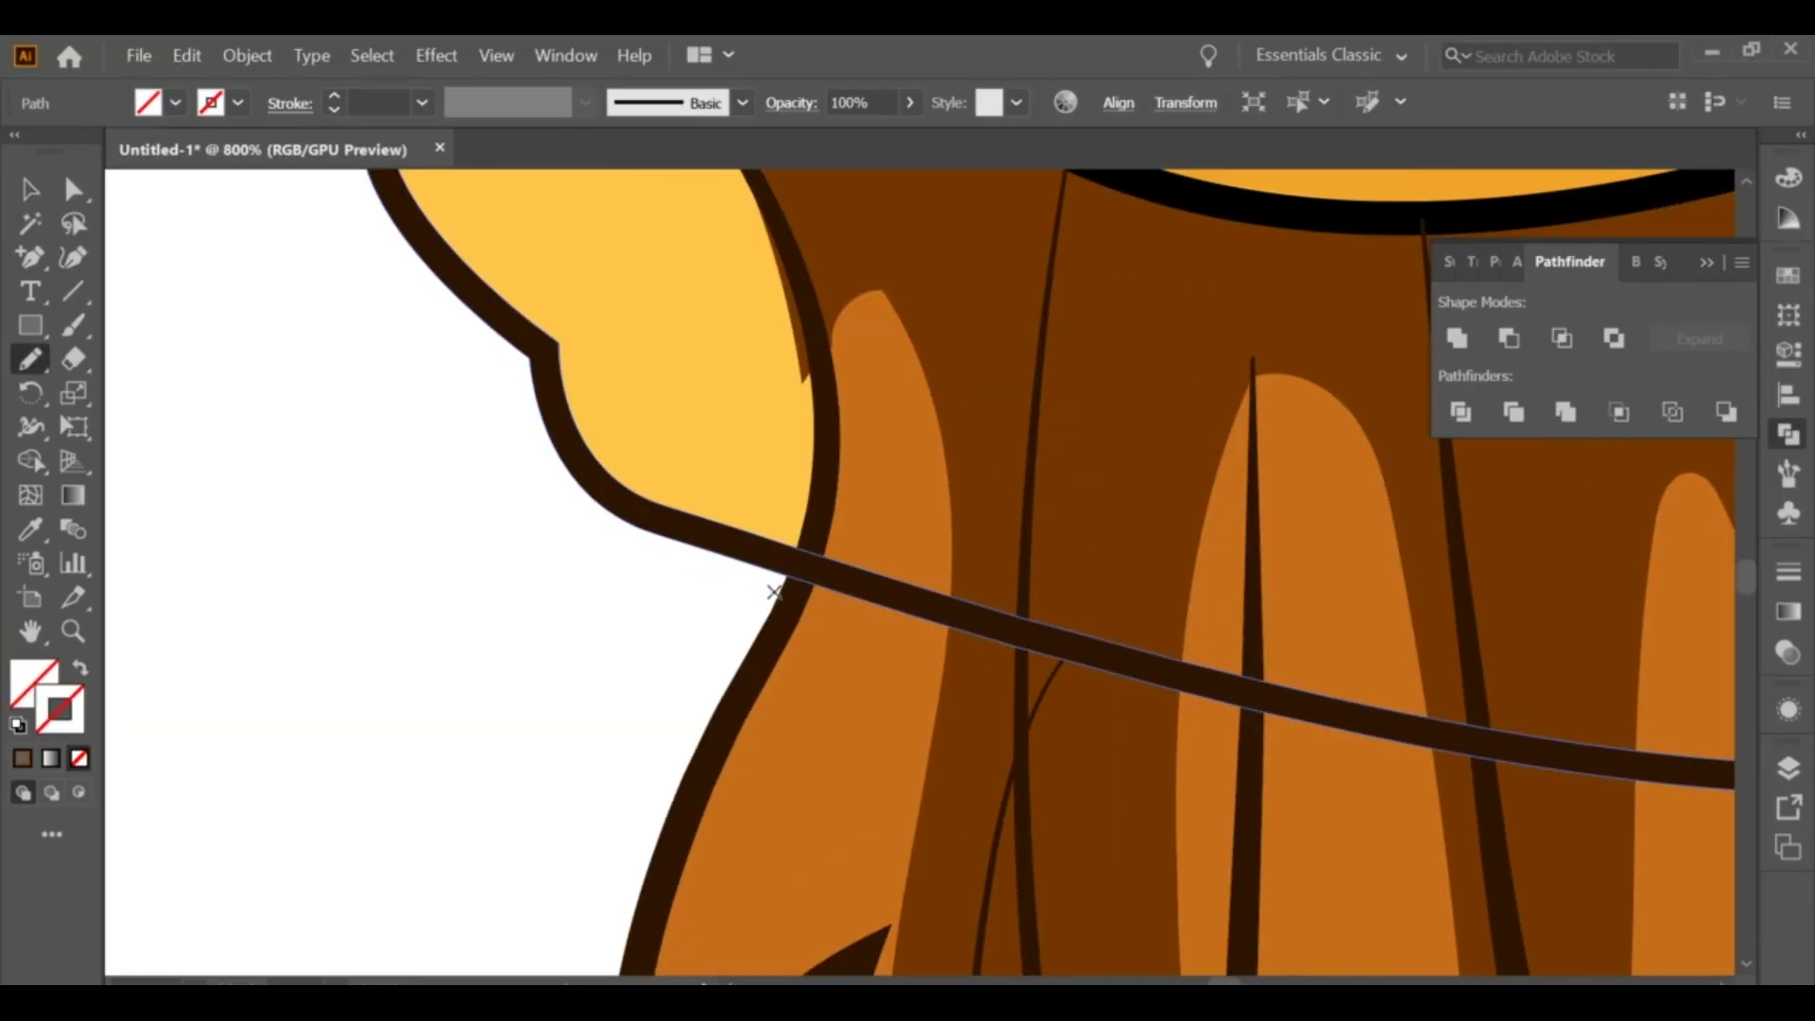
key(v)
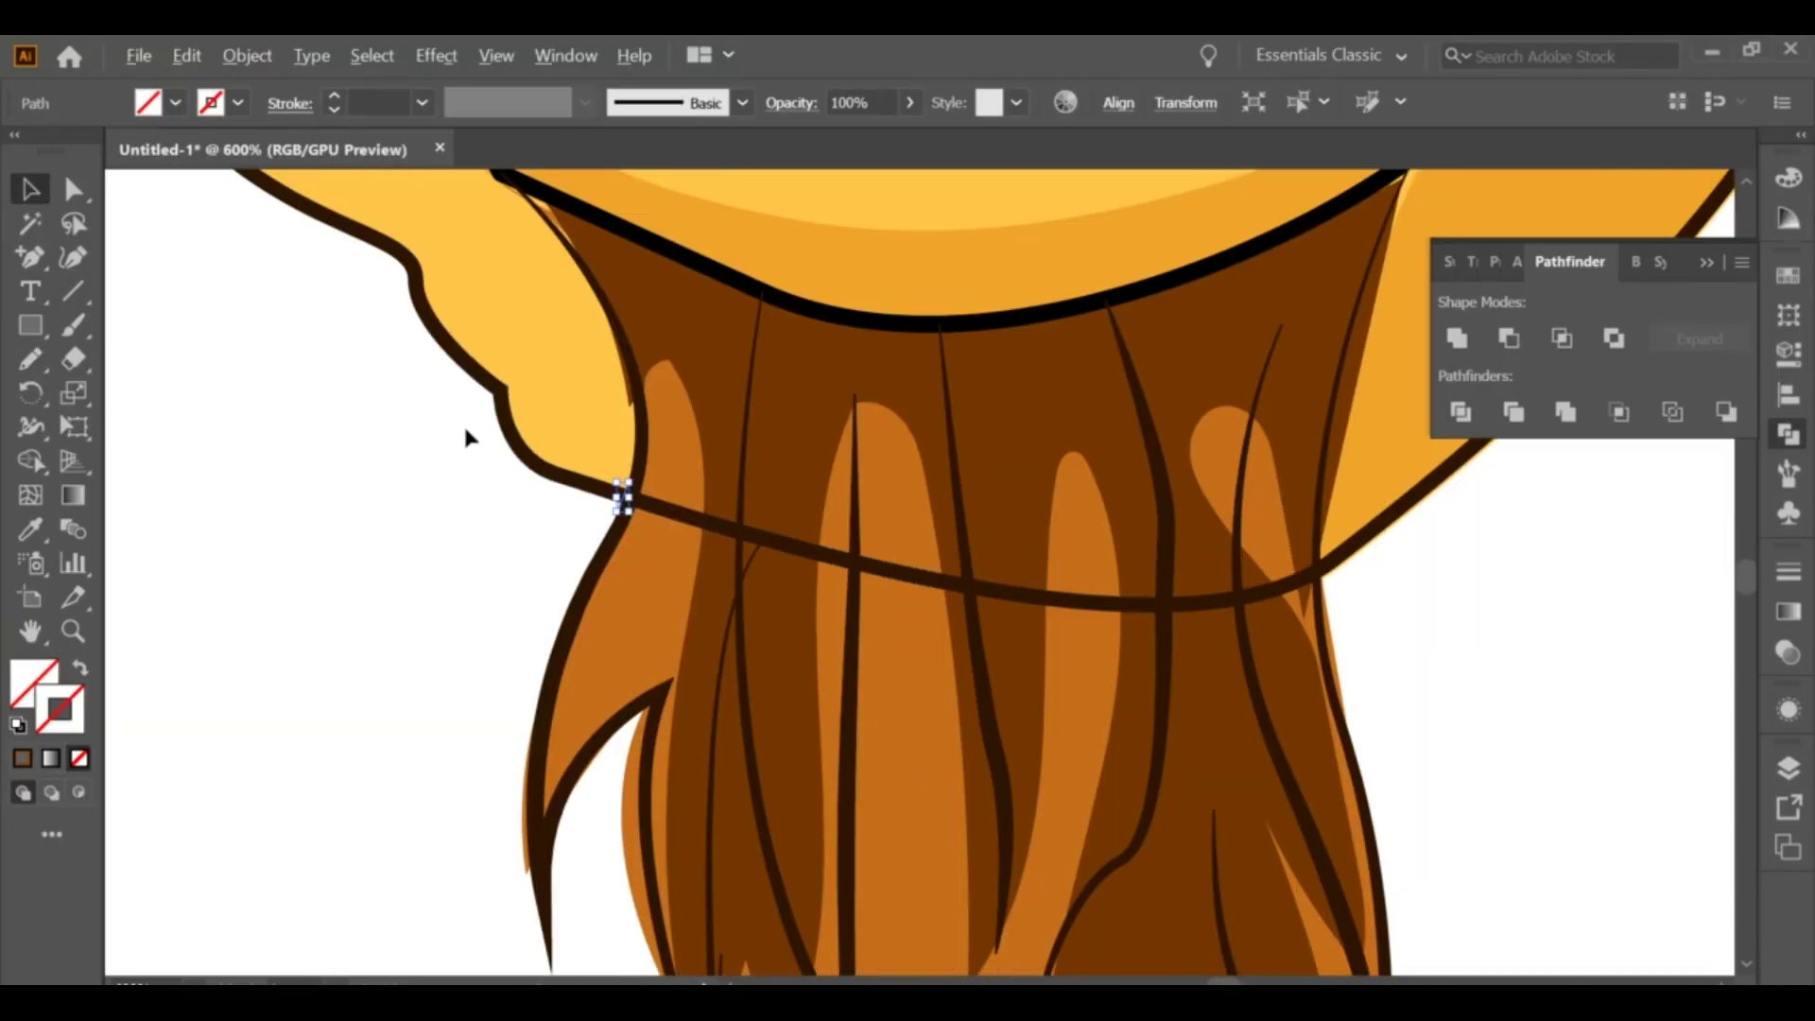
click(202, 306)
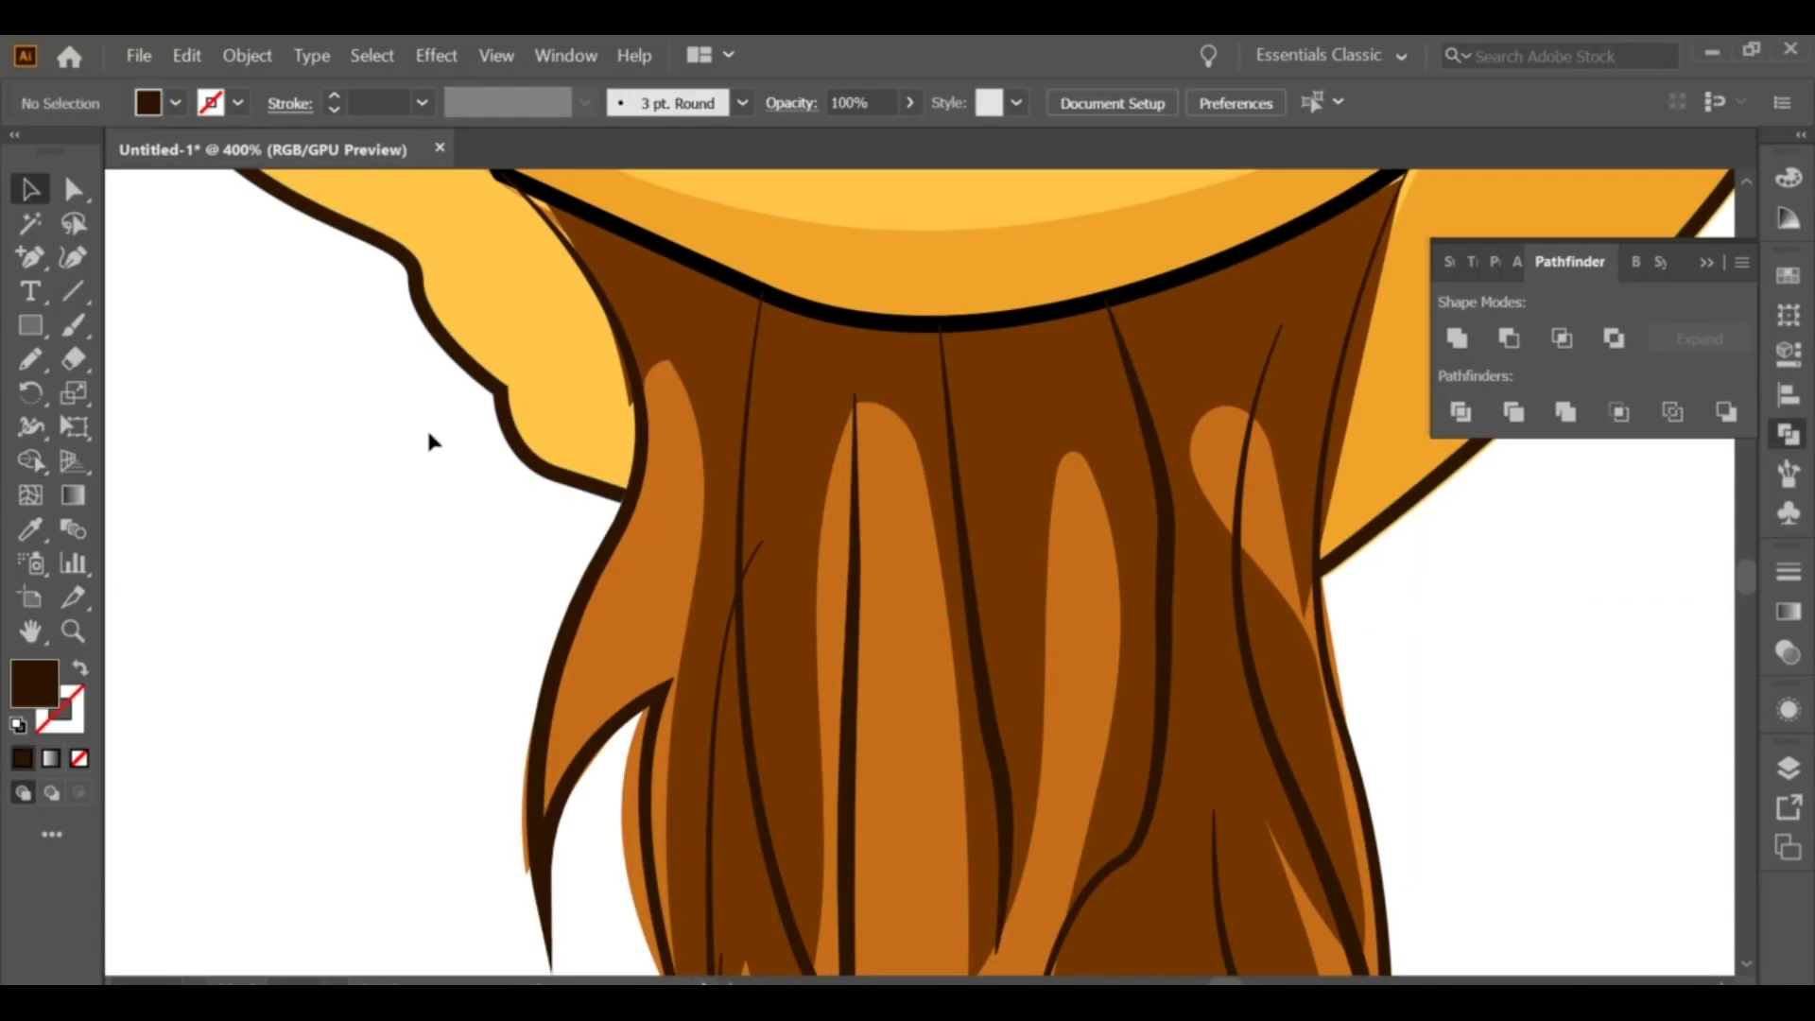